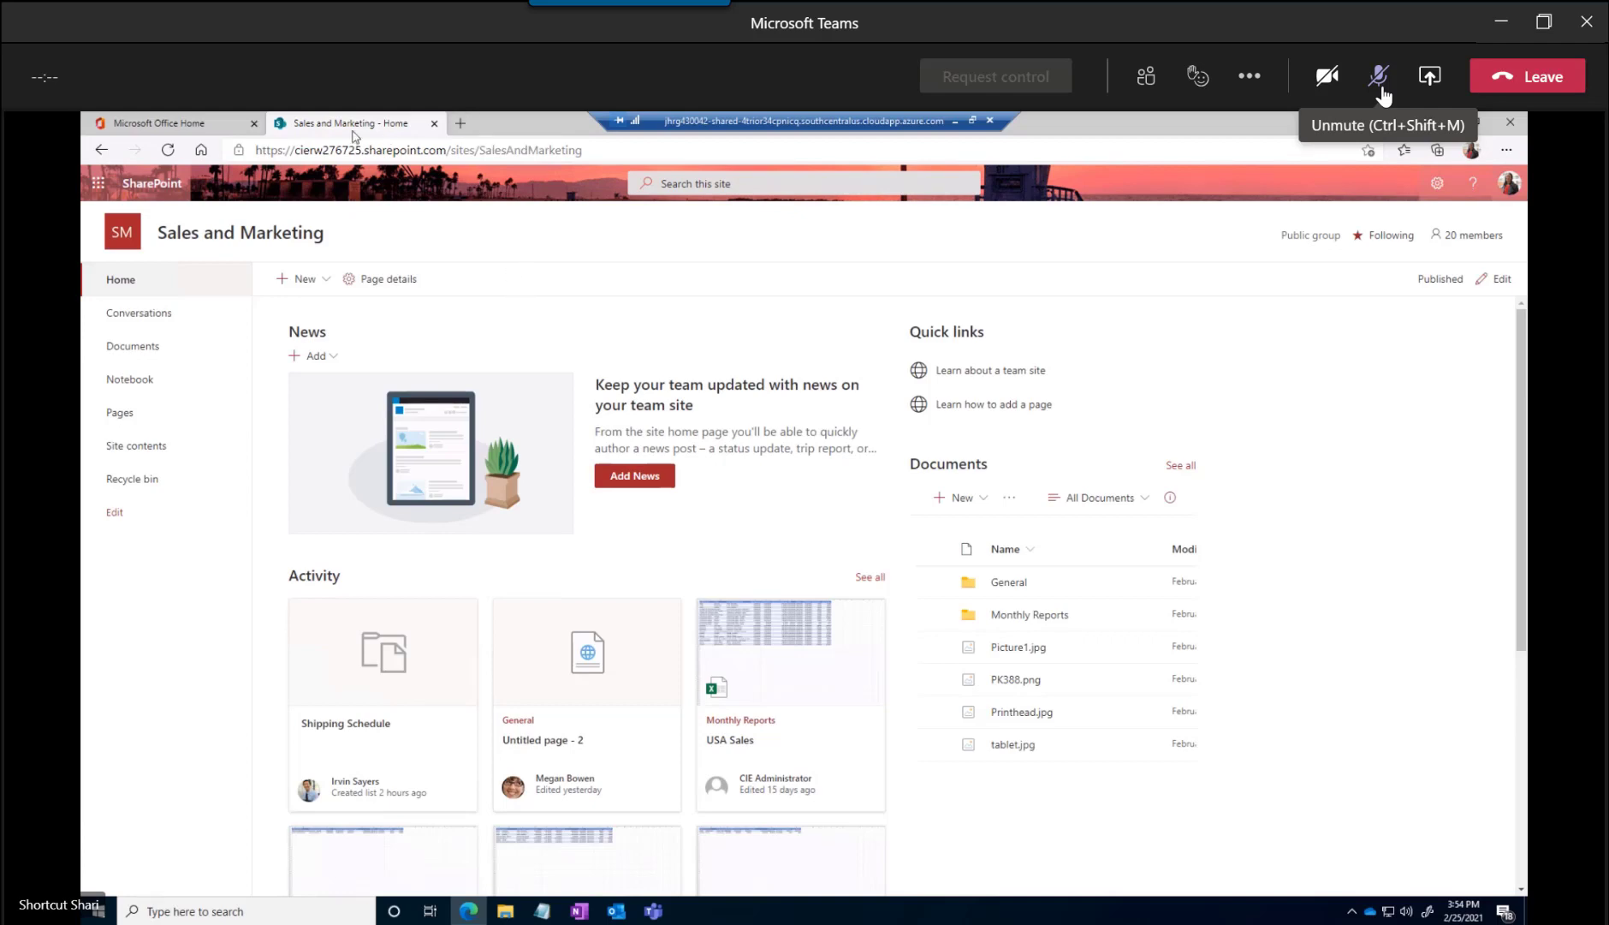
Open the Lists app from the full Office 365 app collection and start creating a new list
left_click(176, 129)
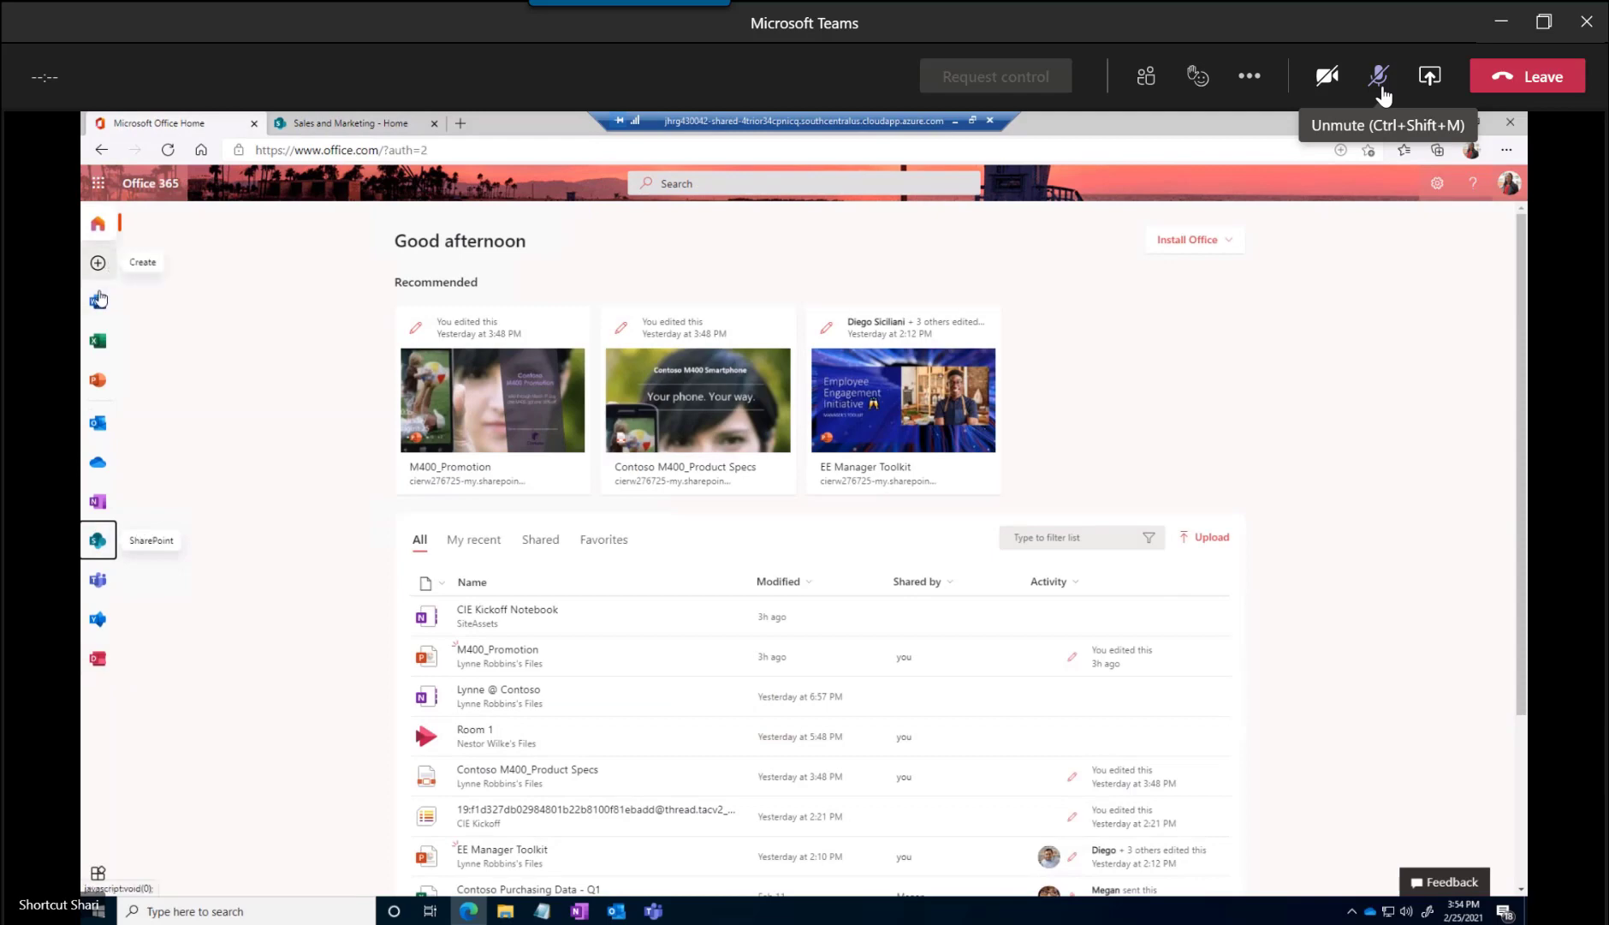
left_click(161, 854)
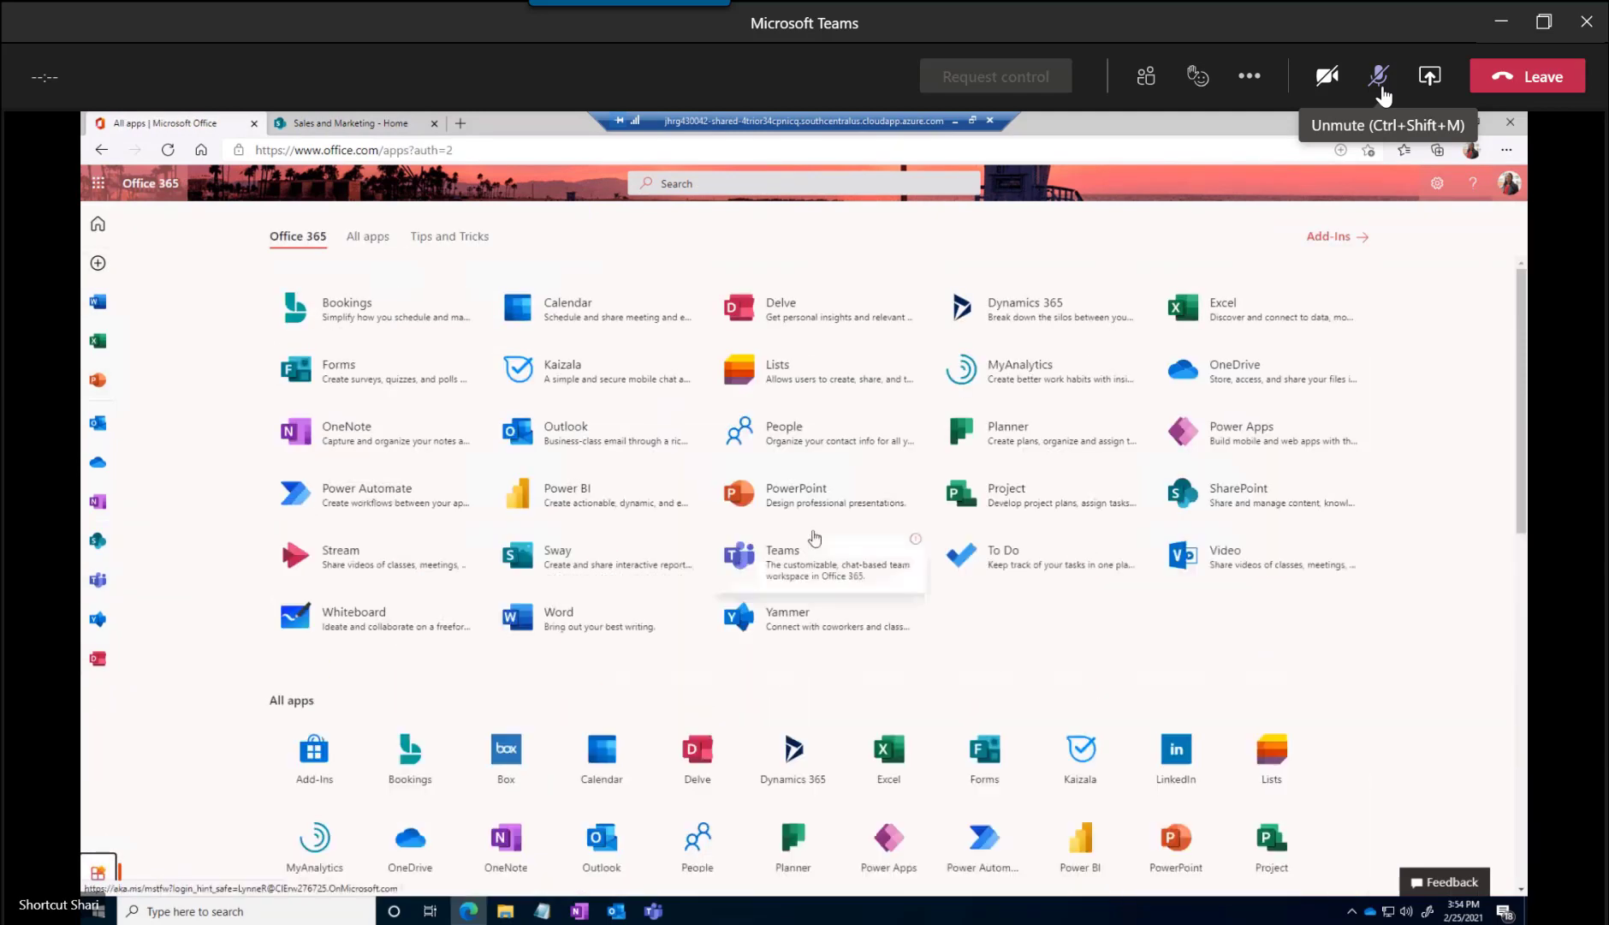
left_click(784, 364)
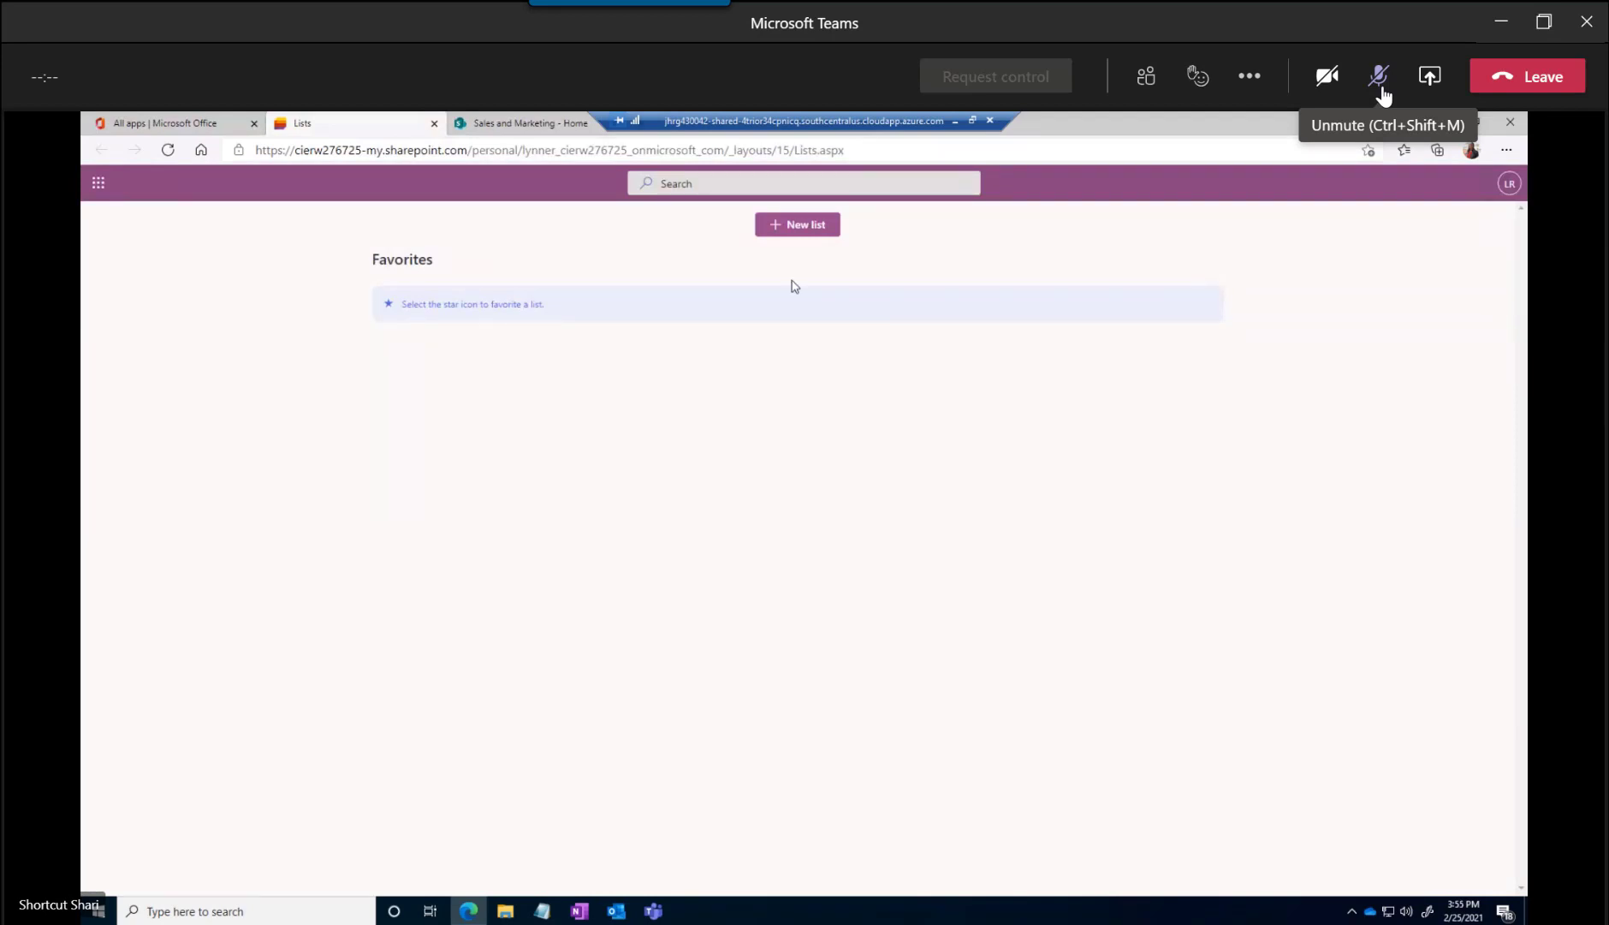
left_click(823, 226)
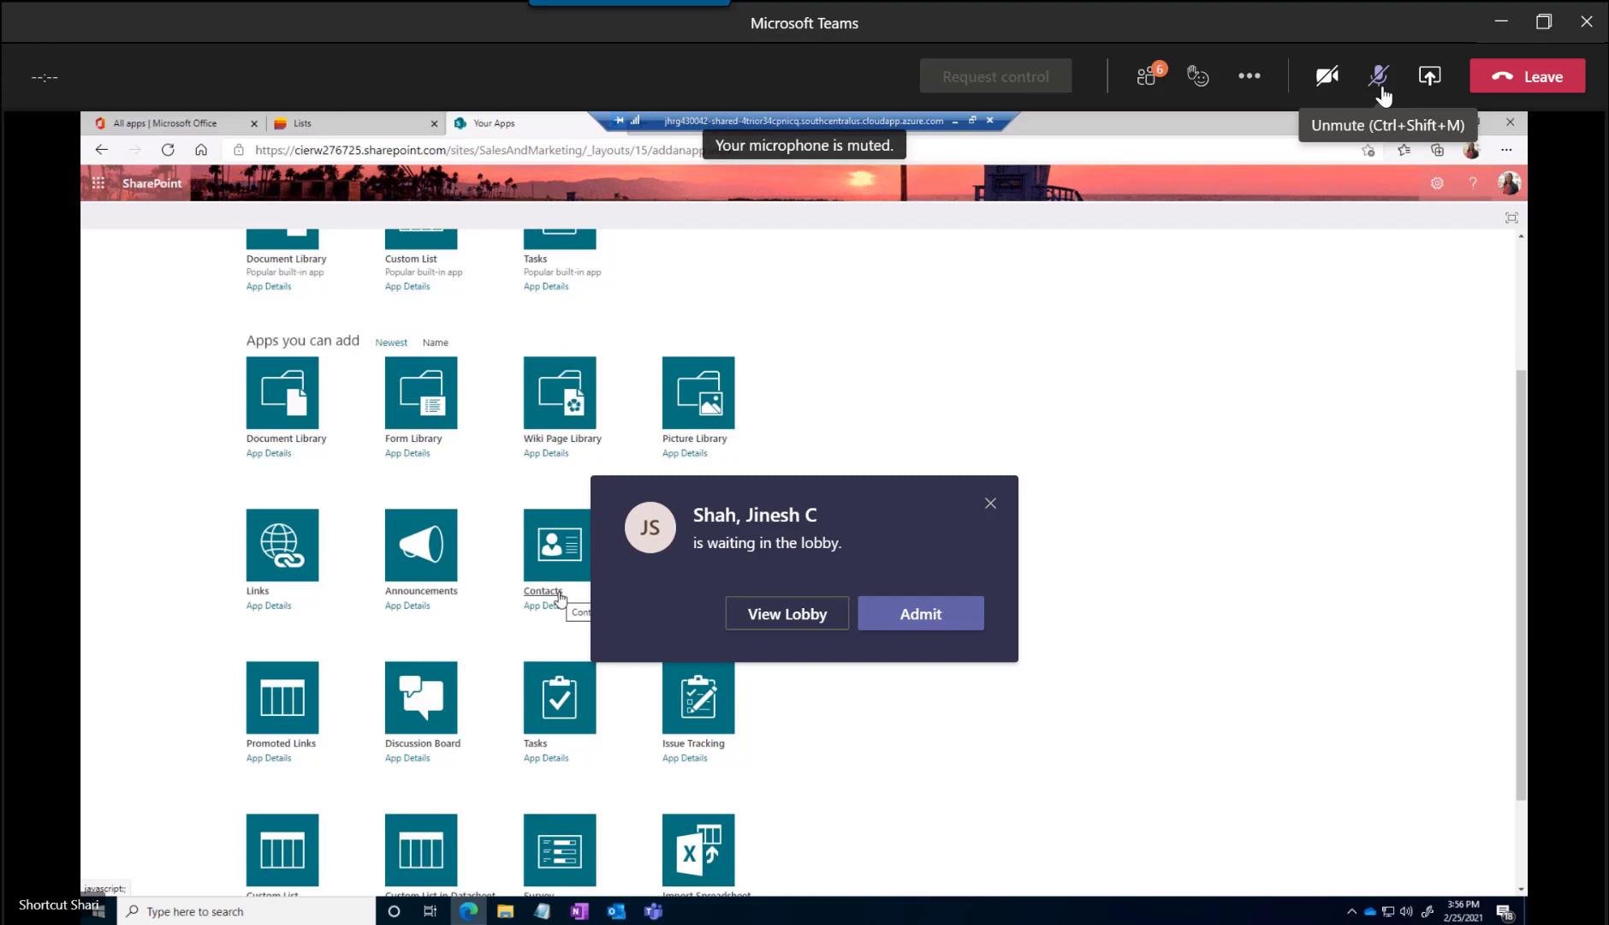
Admit the waiting participant to the meeting and look through the apps that can be added to the site
left_click(925, 617)
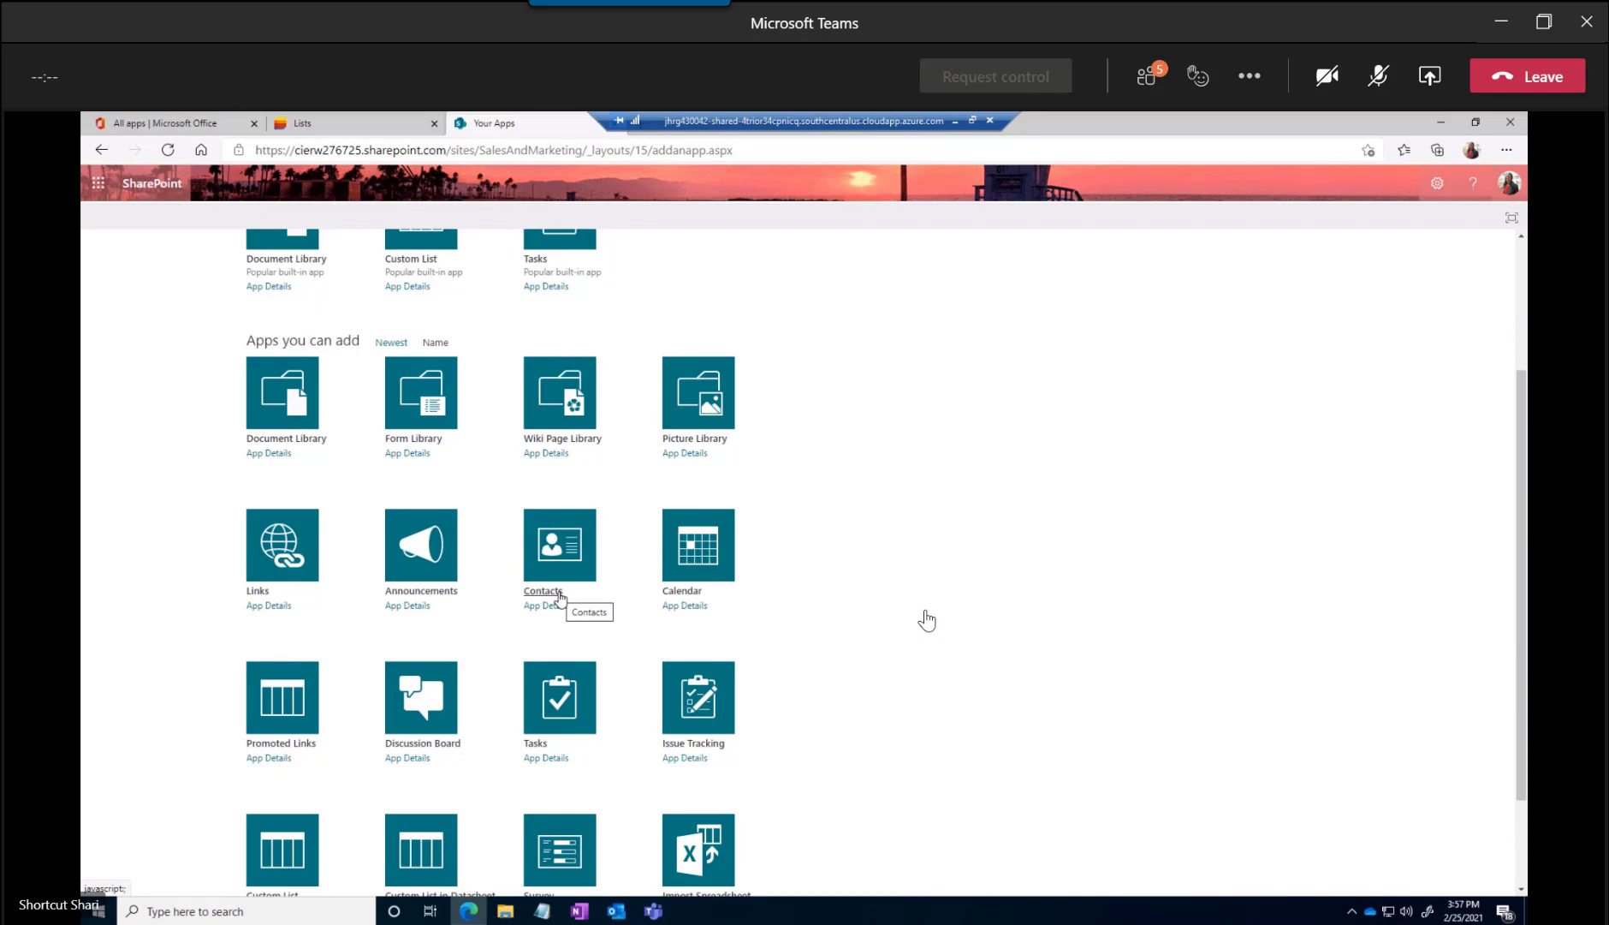
scroll(638, 722, "down", 3)
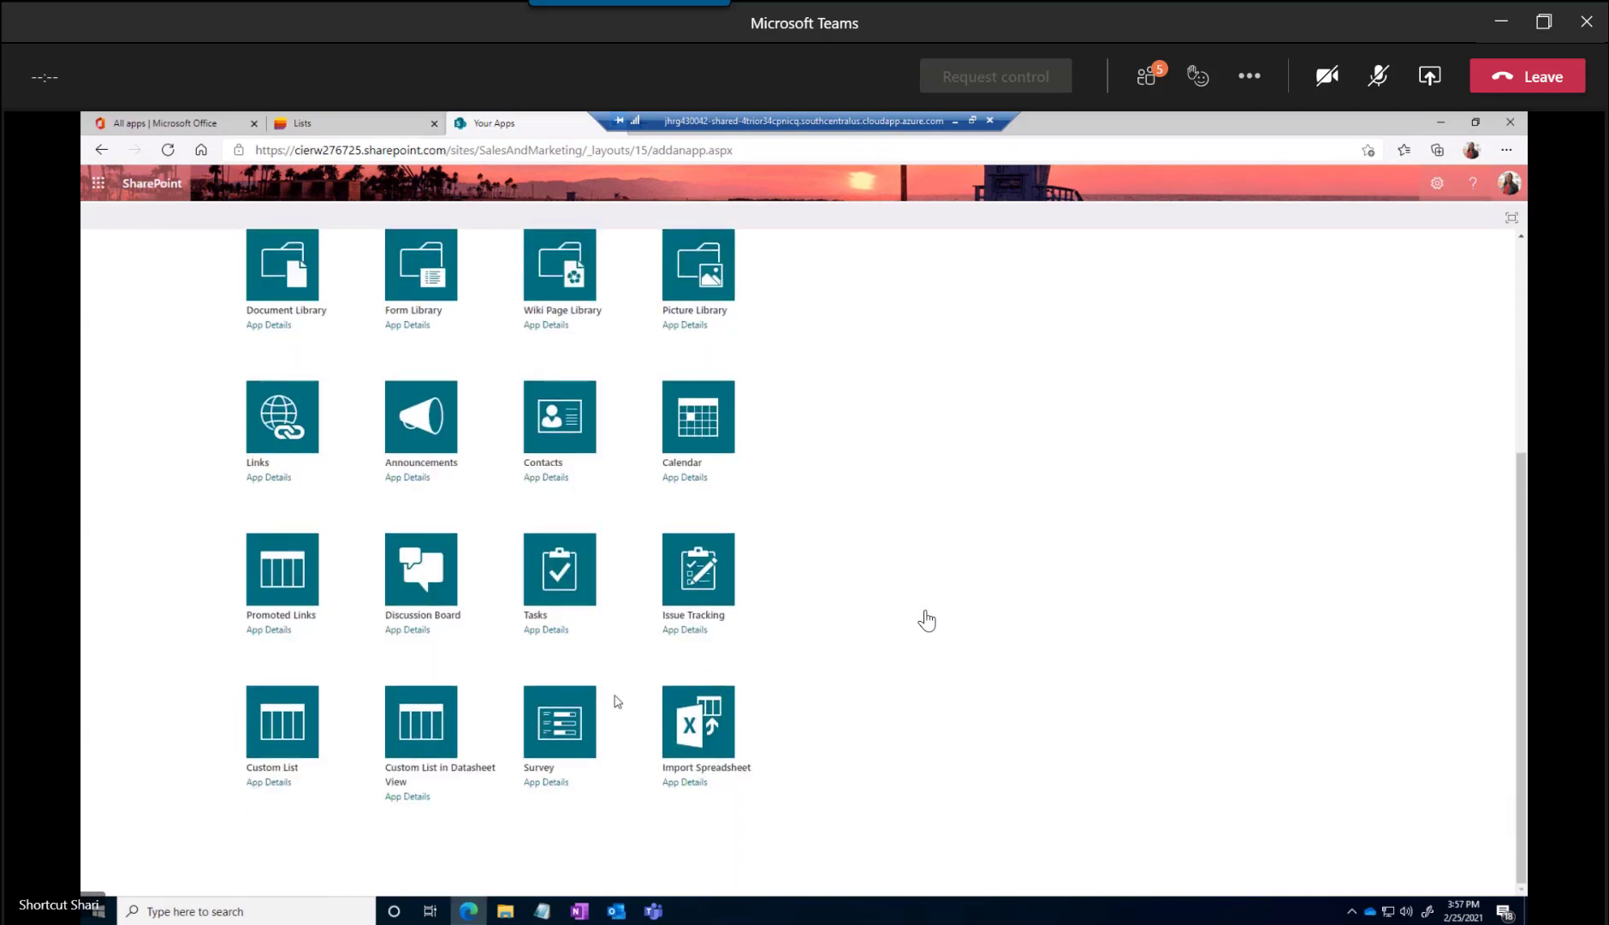
scroll(648, 635, "up", 6)
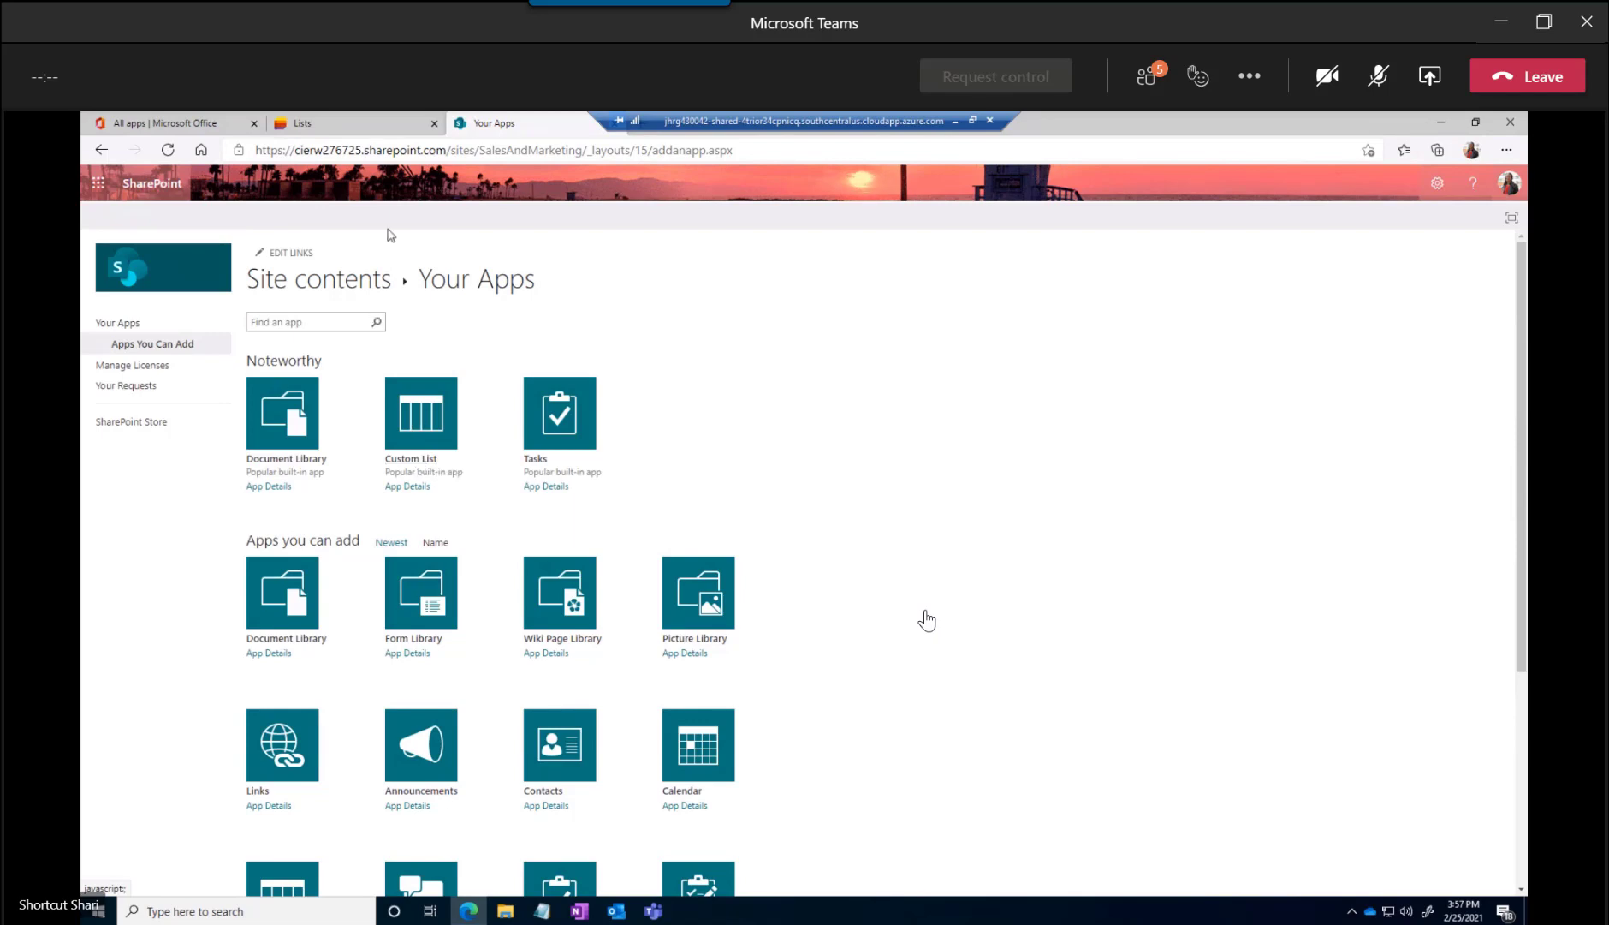
Return to the new list dialog, preview the Travel requests template's sample rows and use that template
left_click(358, 124)
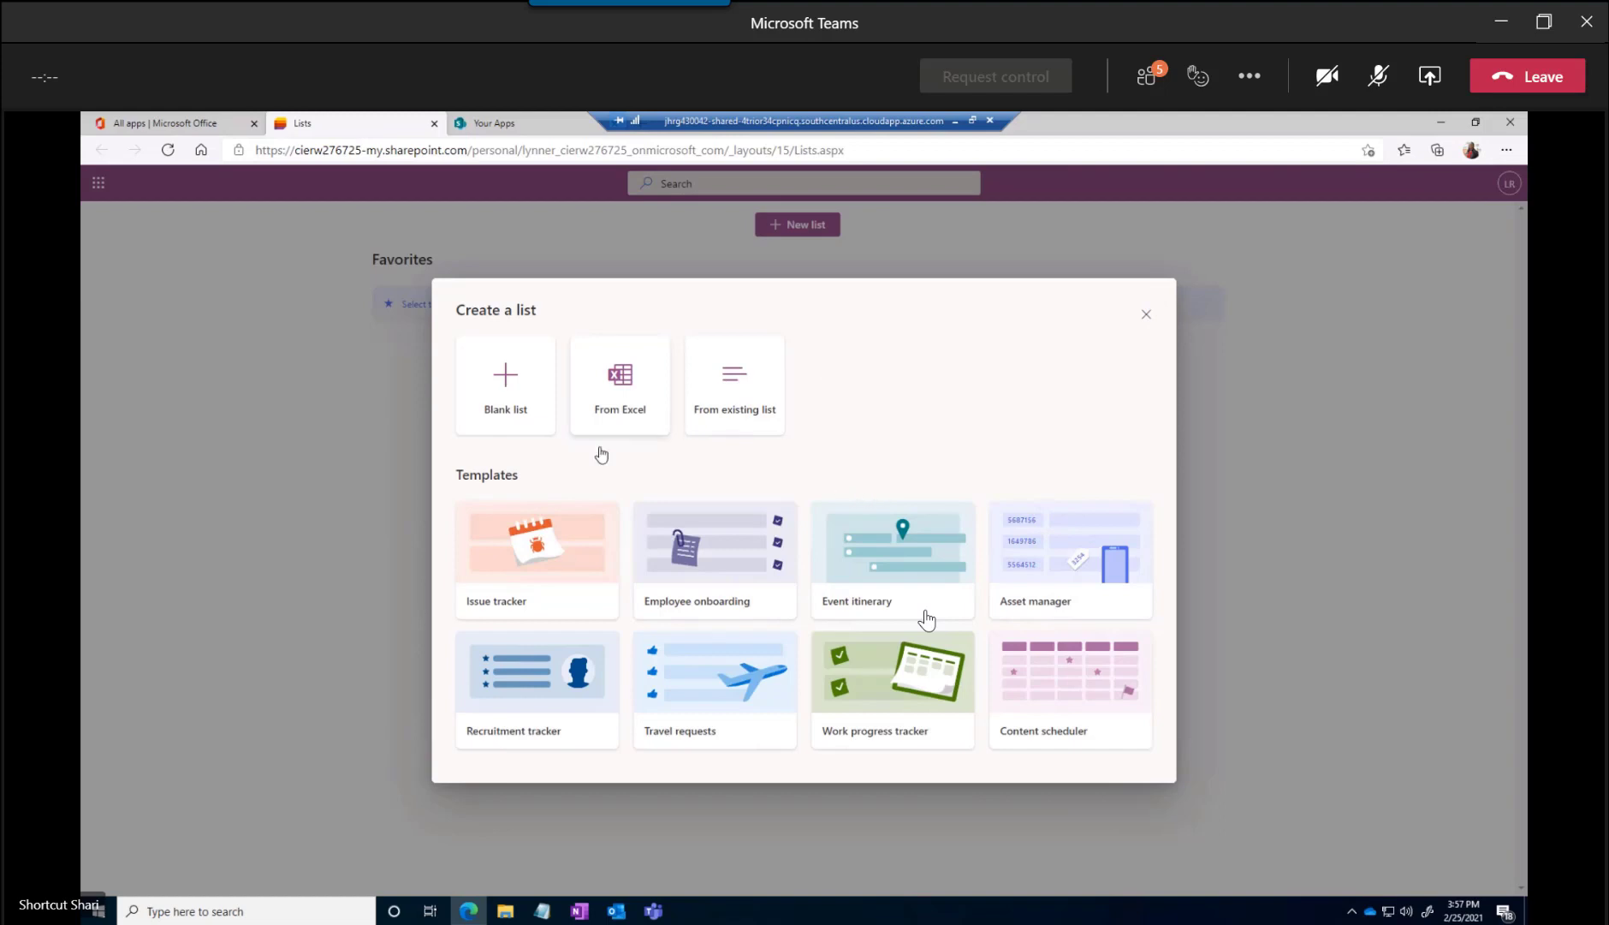
left_click(704, 689)
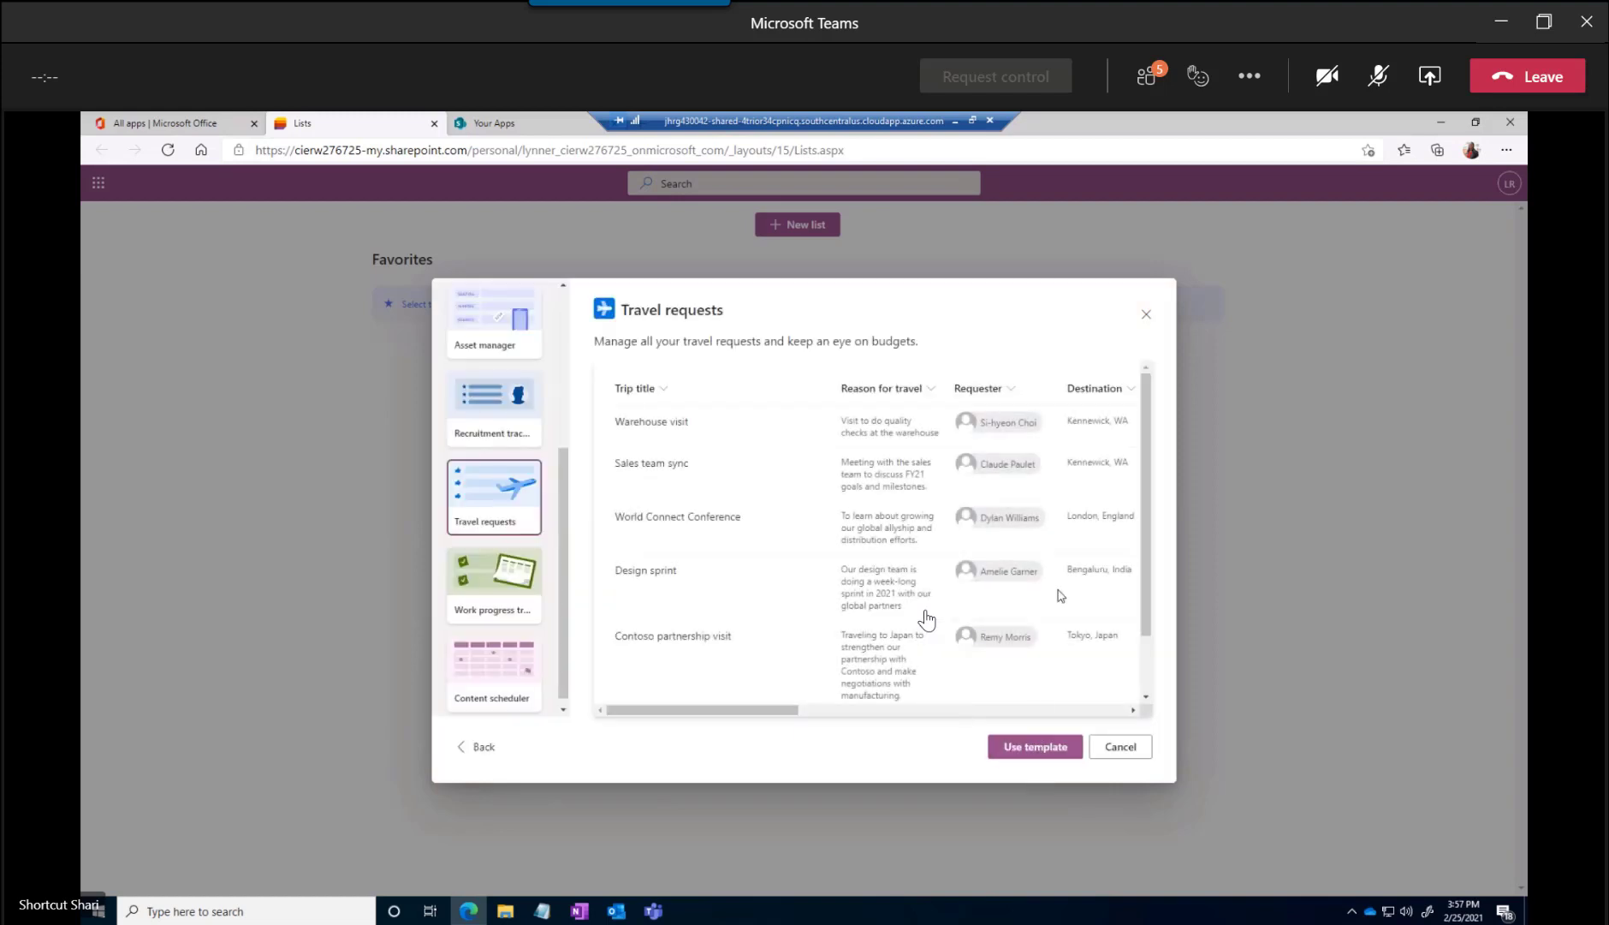
scroll(1148, 594, "down", 1)
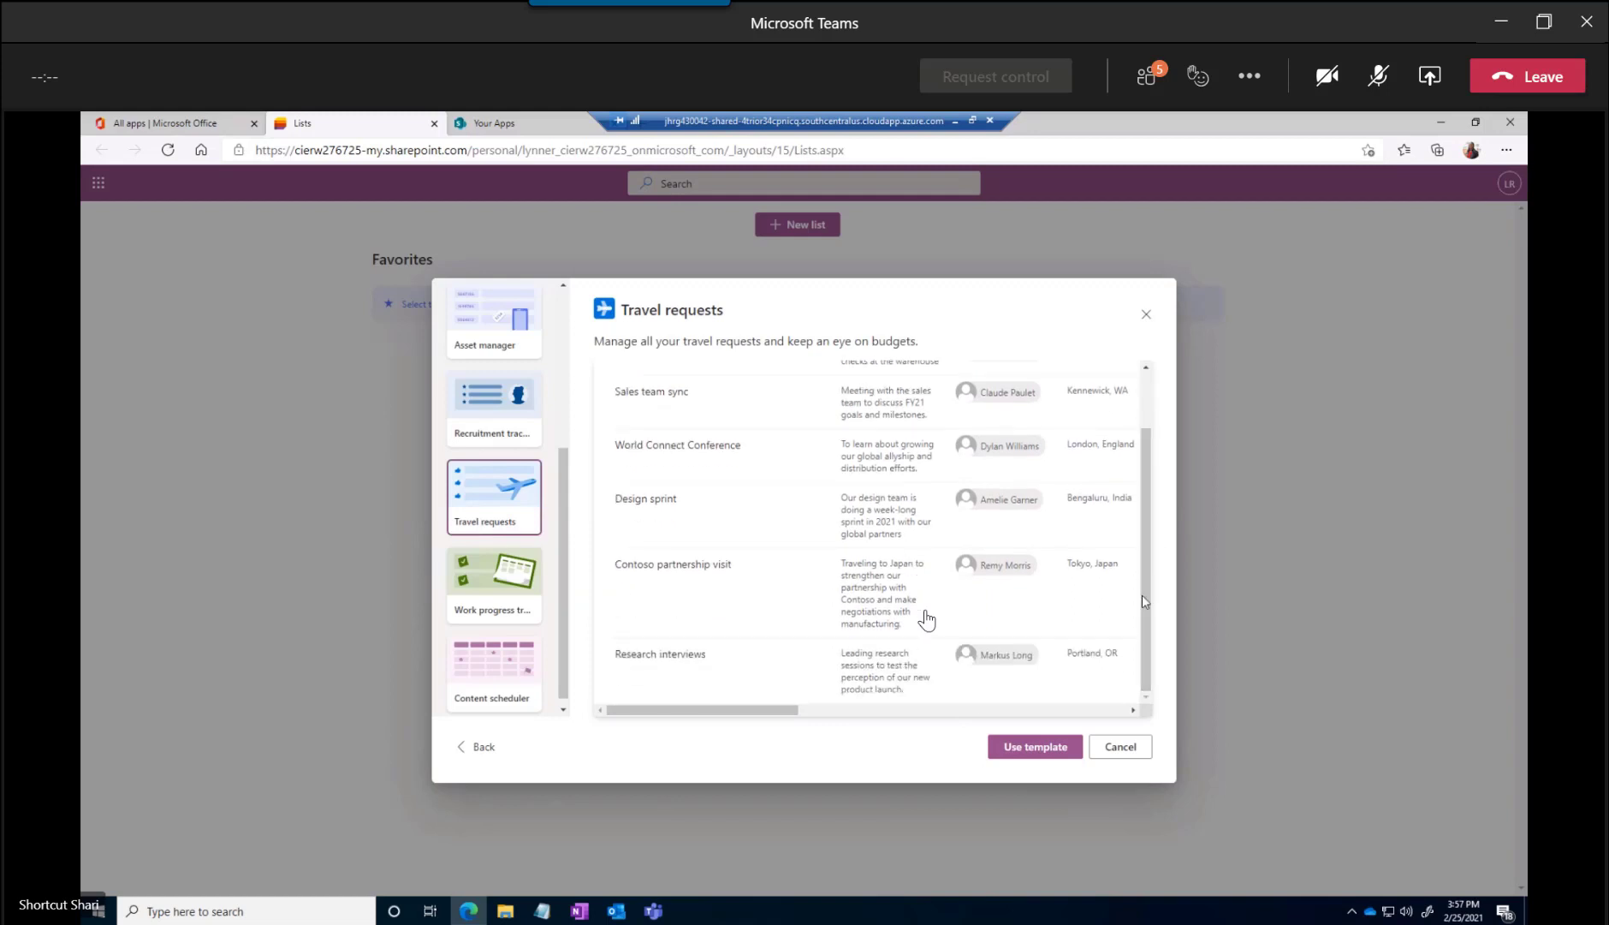
scroll(1145, 550, "up", 2)
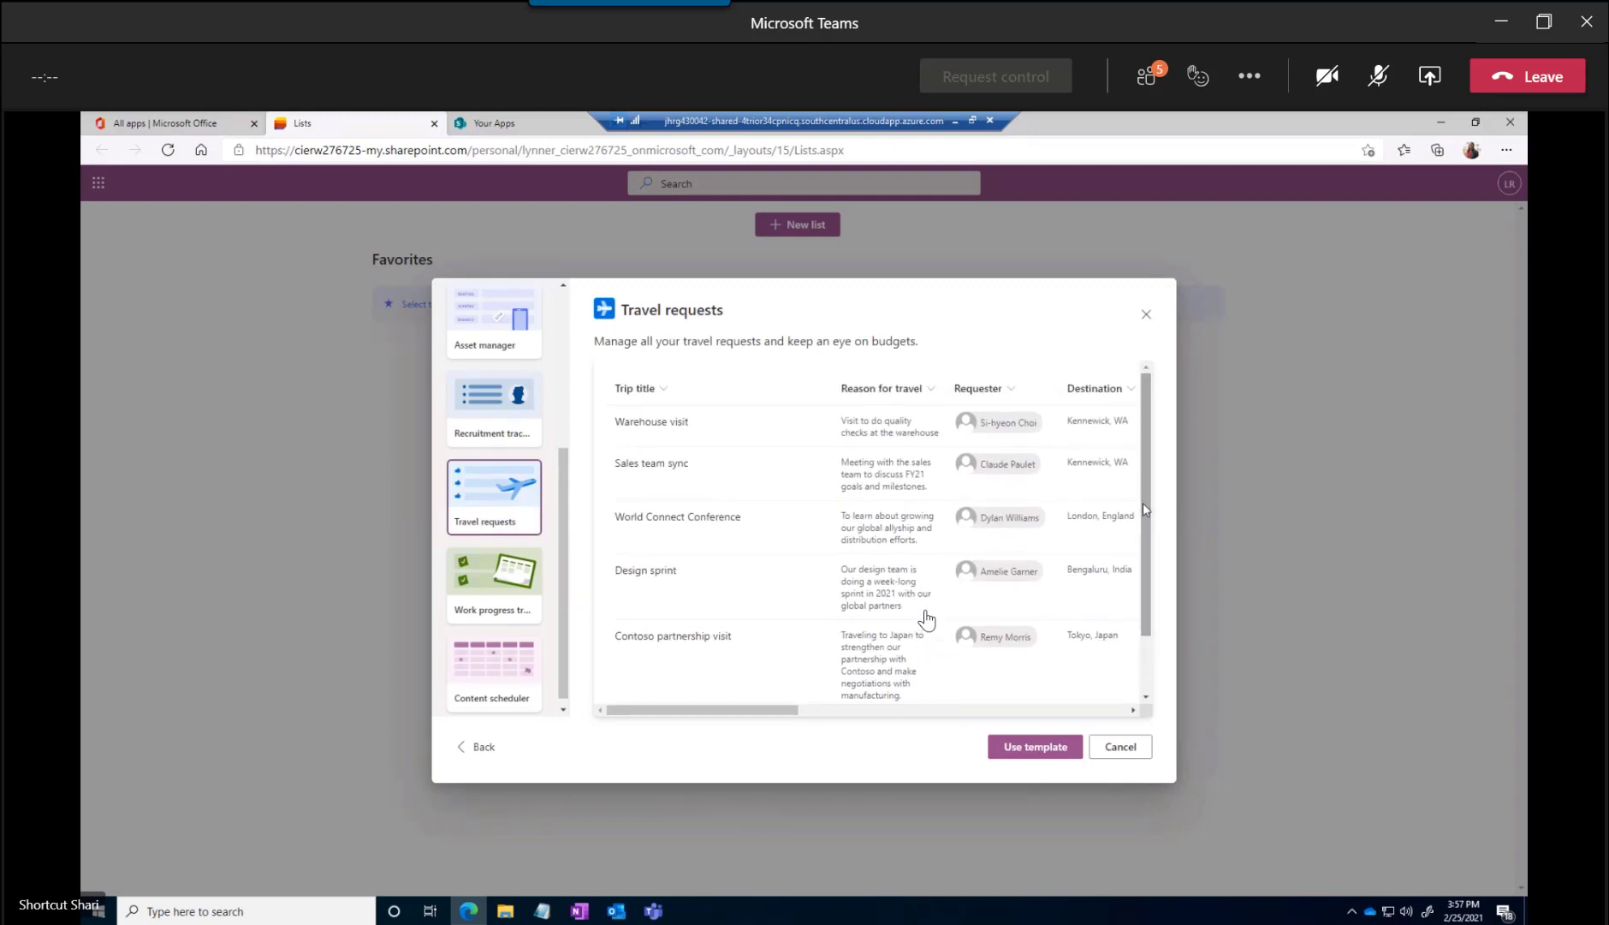
left_click(1027, 753)
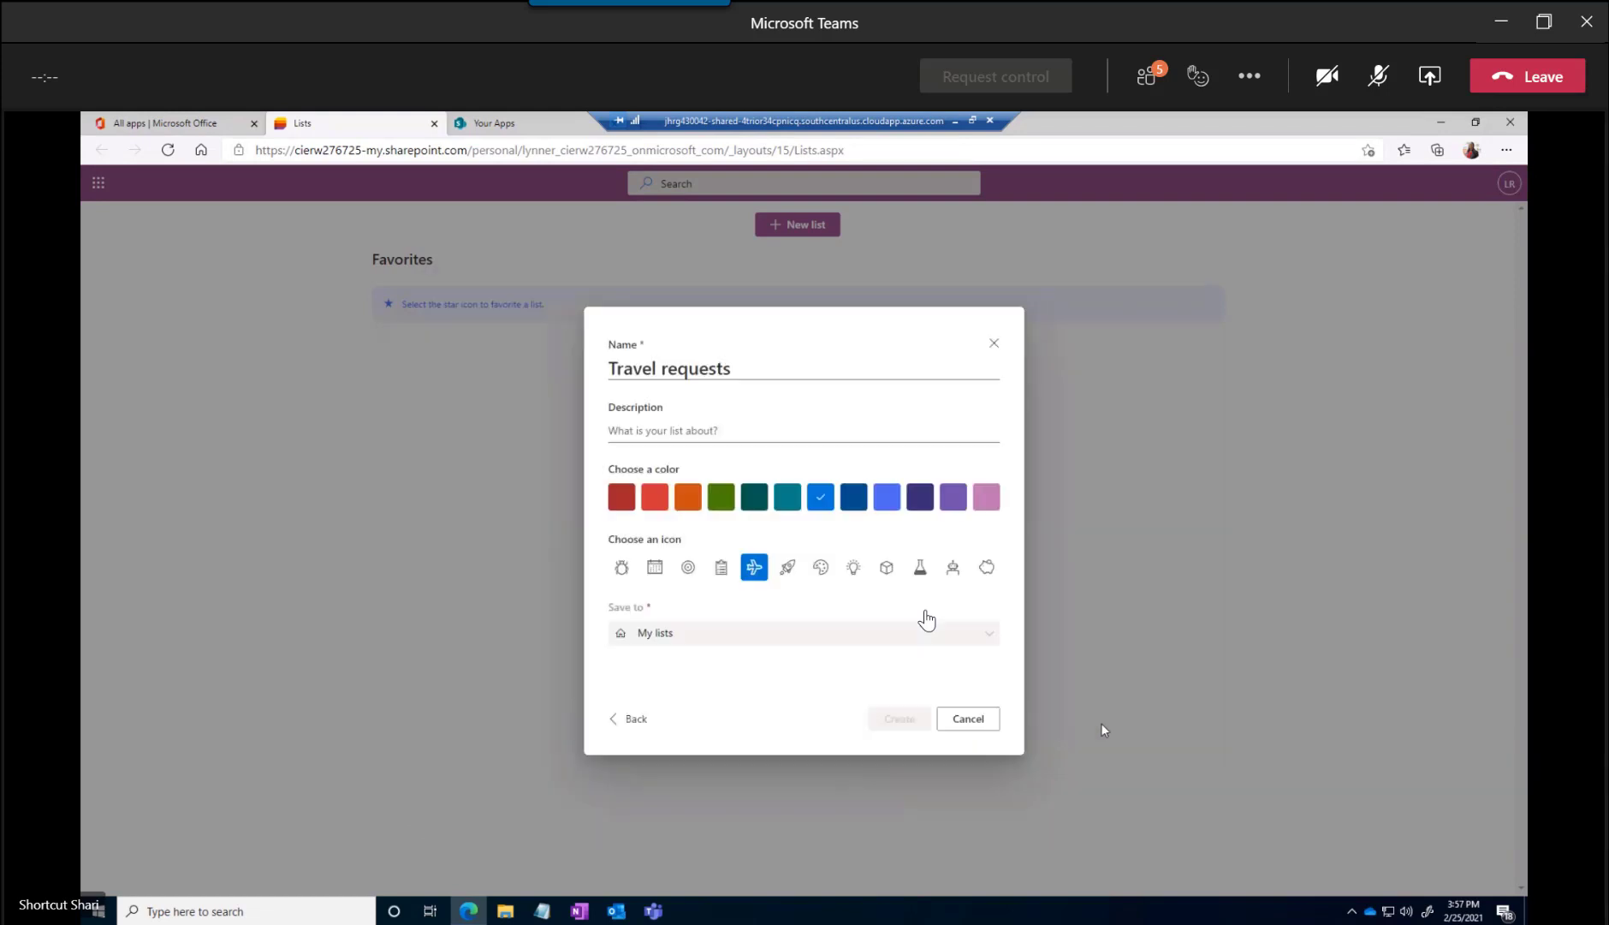
Describe the Travel requests list as "Where we request travel" and create it in the Sales and Marketing site
left_click(634, 430)
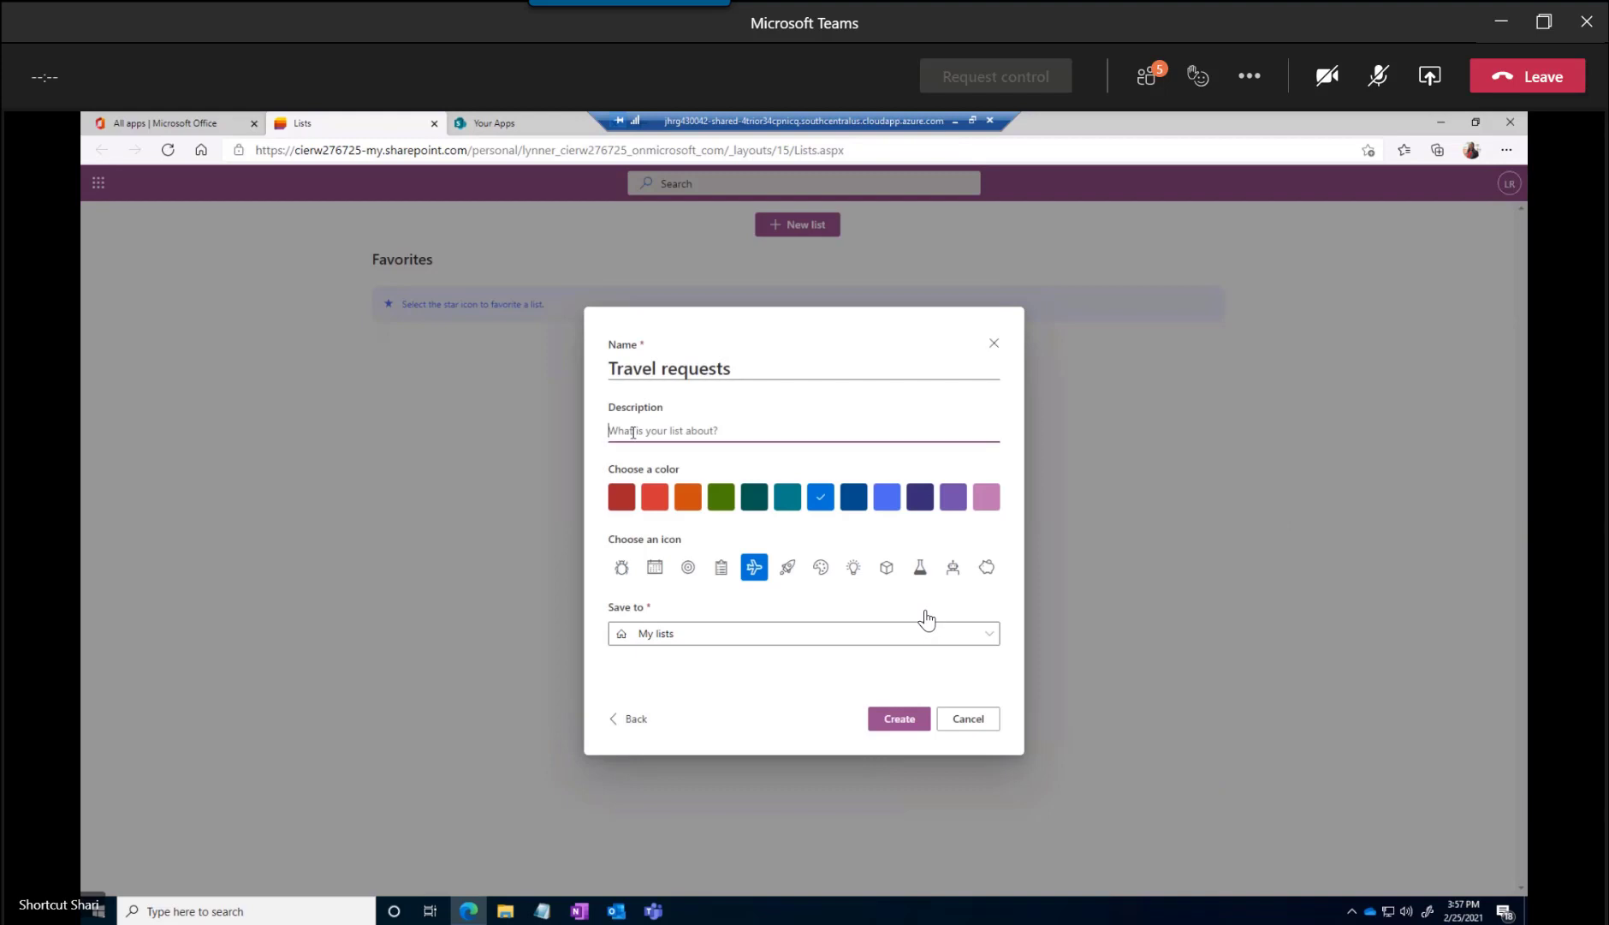
type("Where")
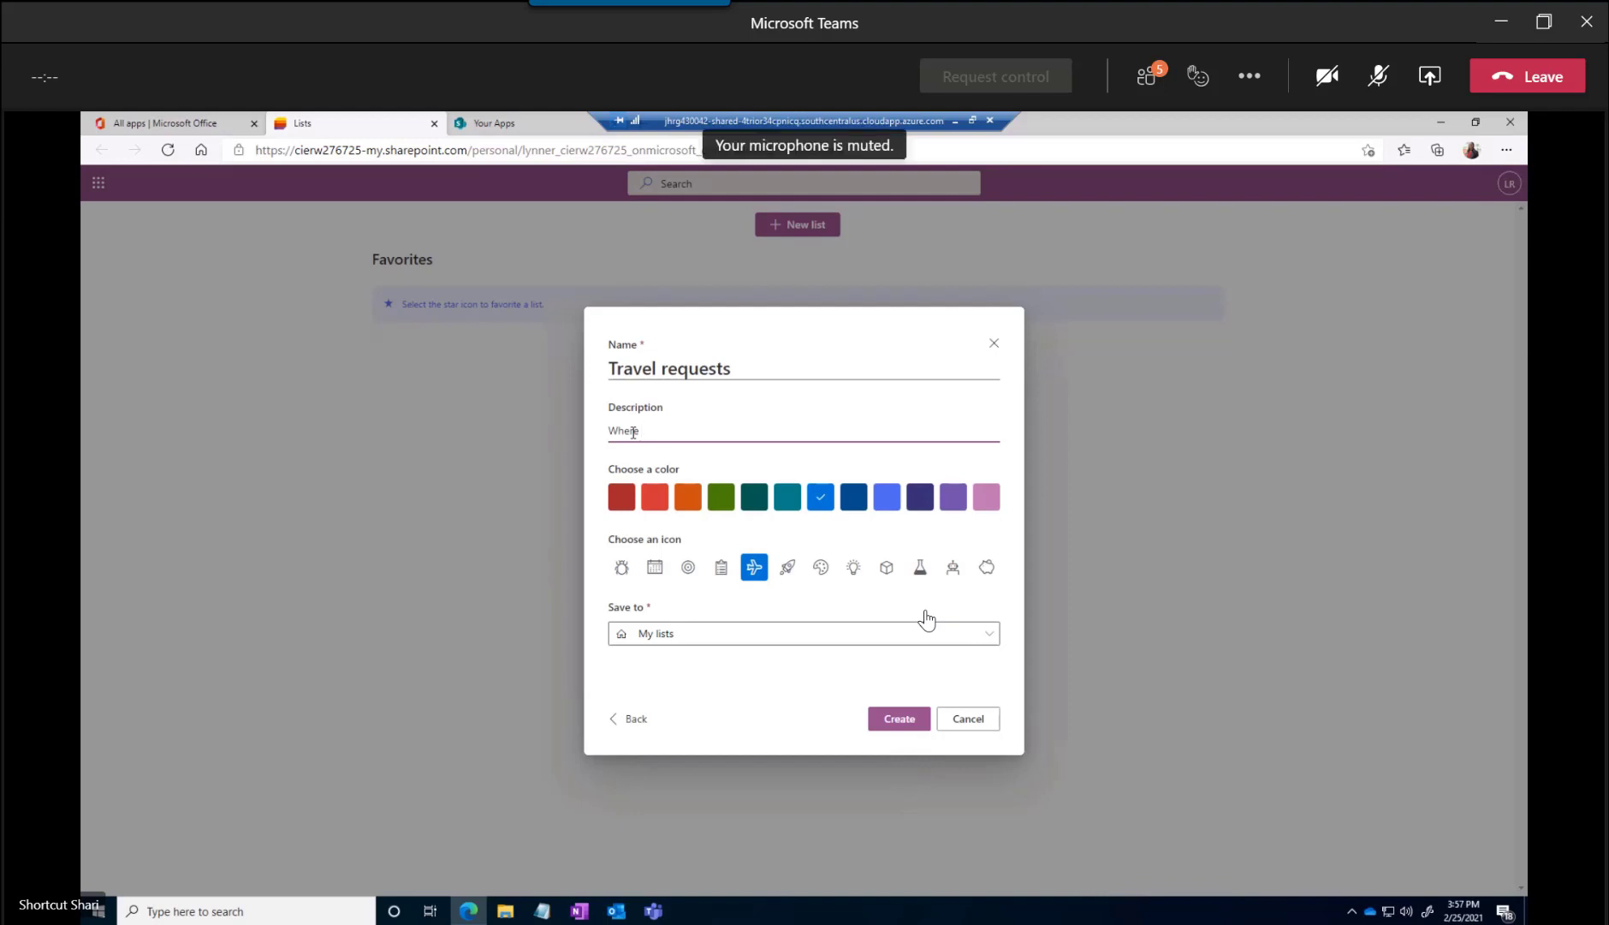
type("we request travel")
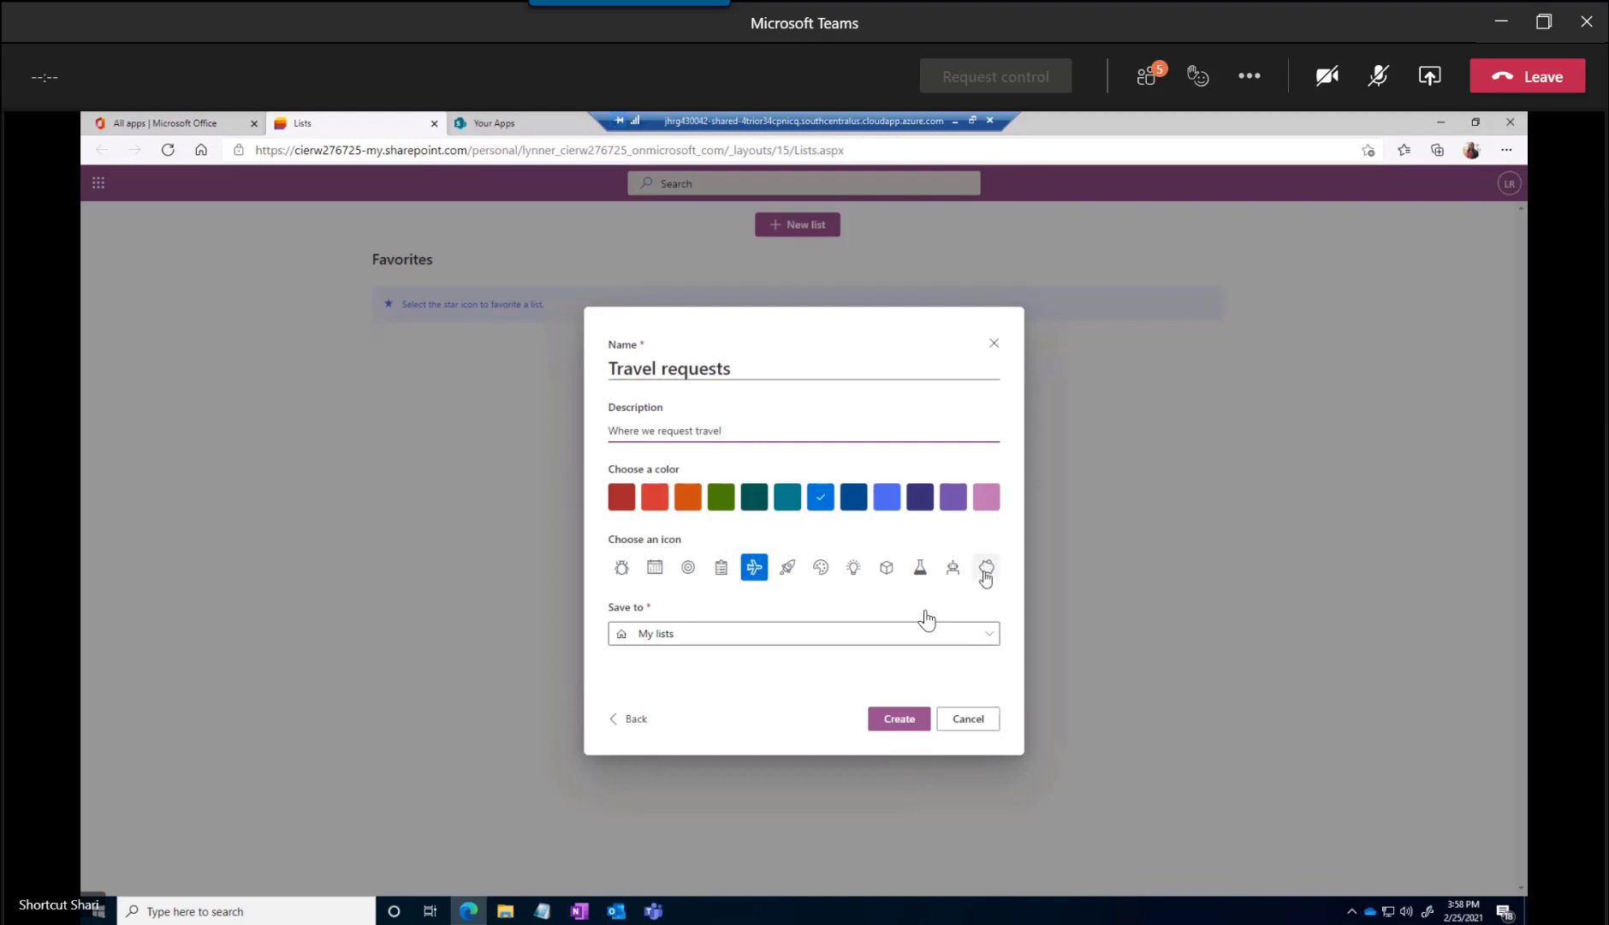
left_click(701, 640)
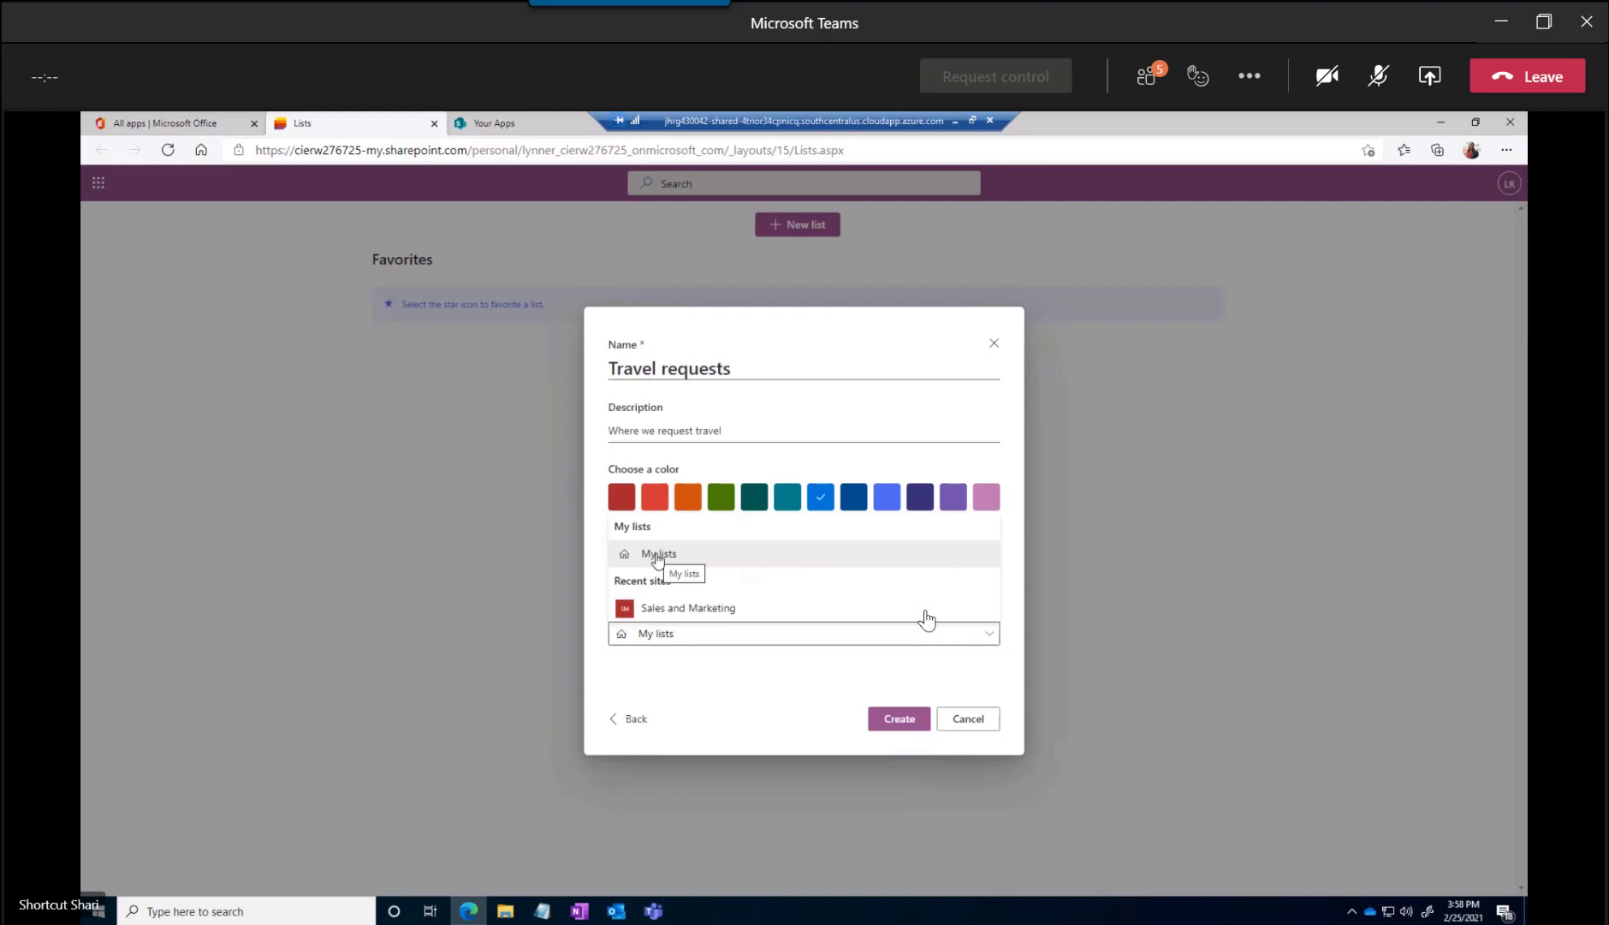
left_click(678, 610)
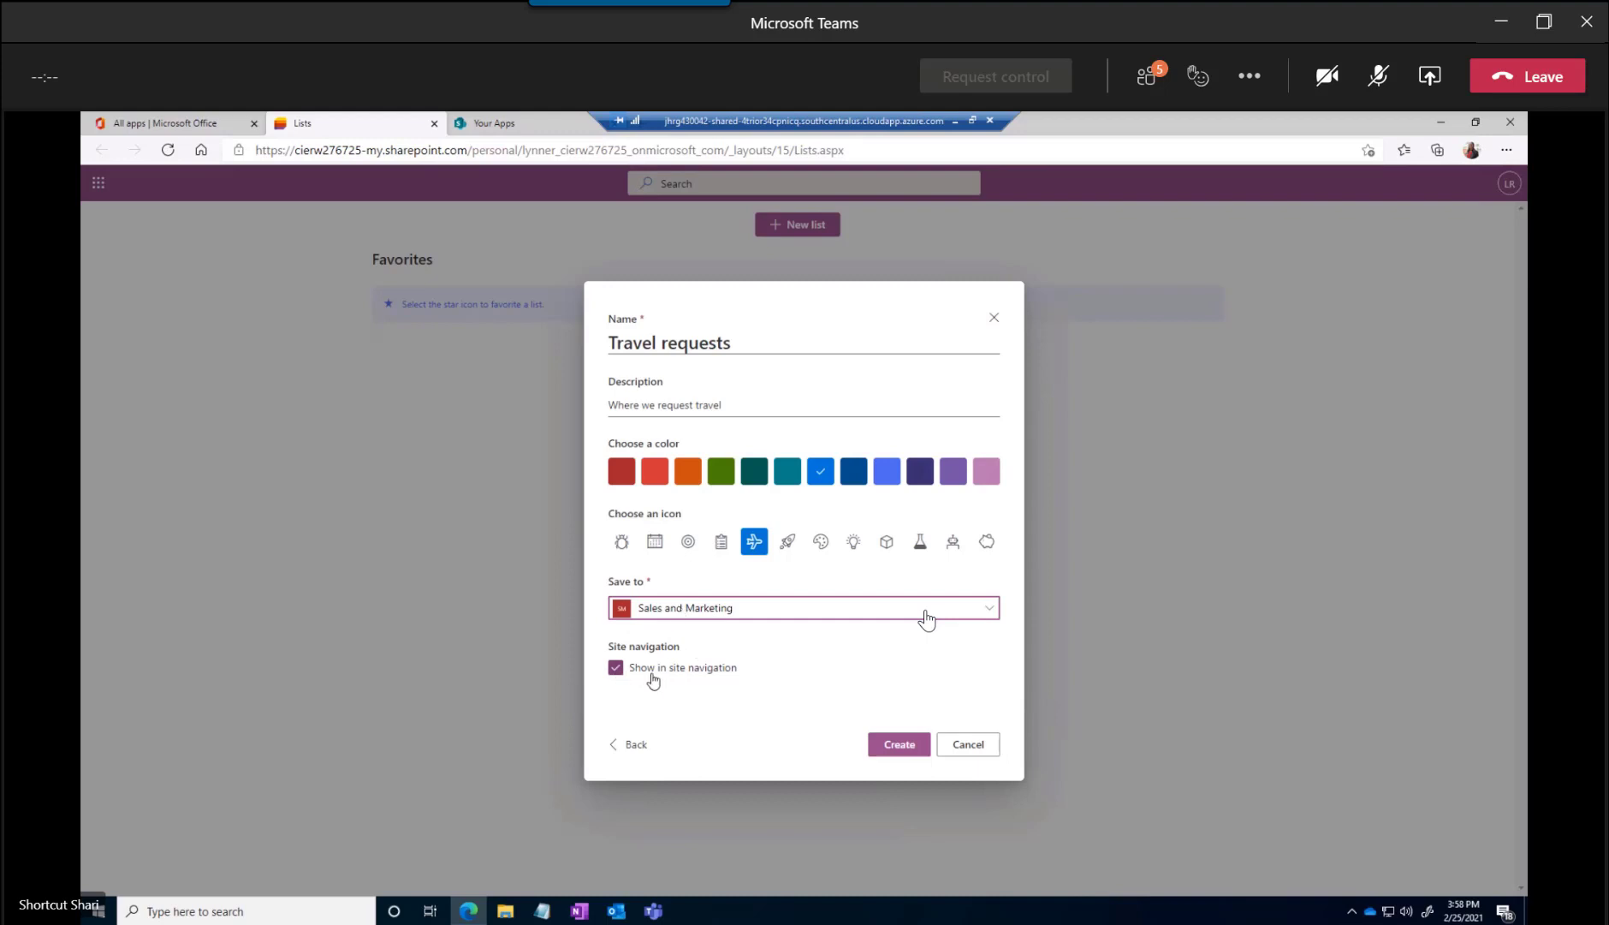
left_click(896, 745)
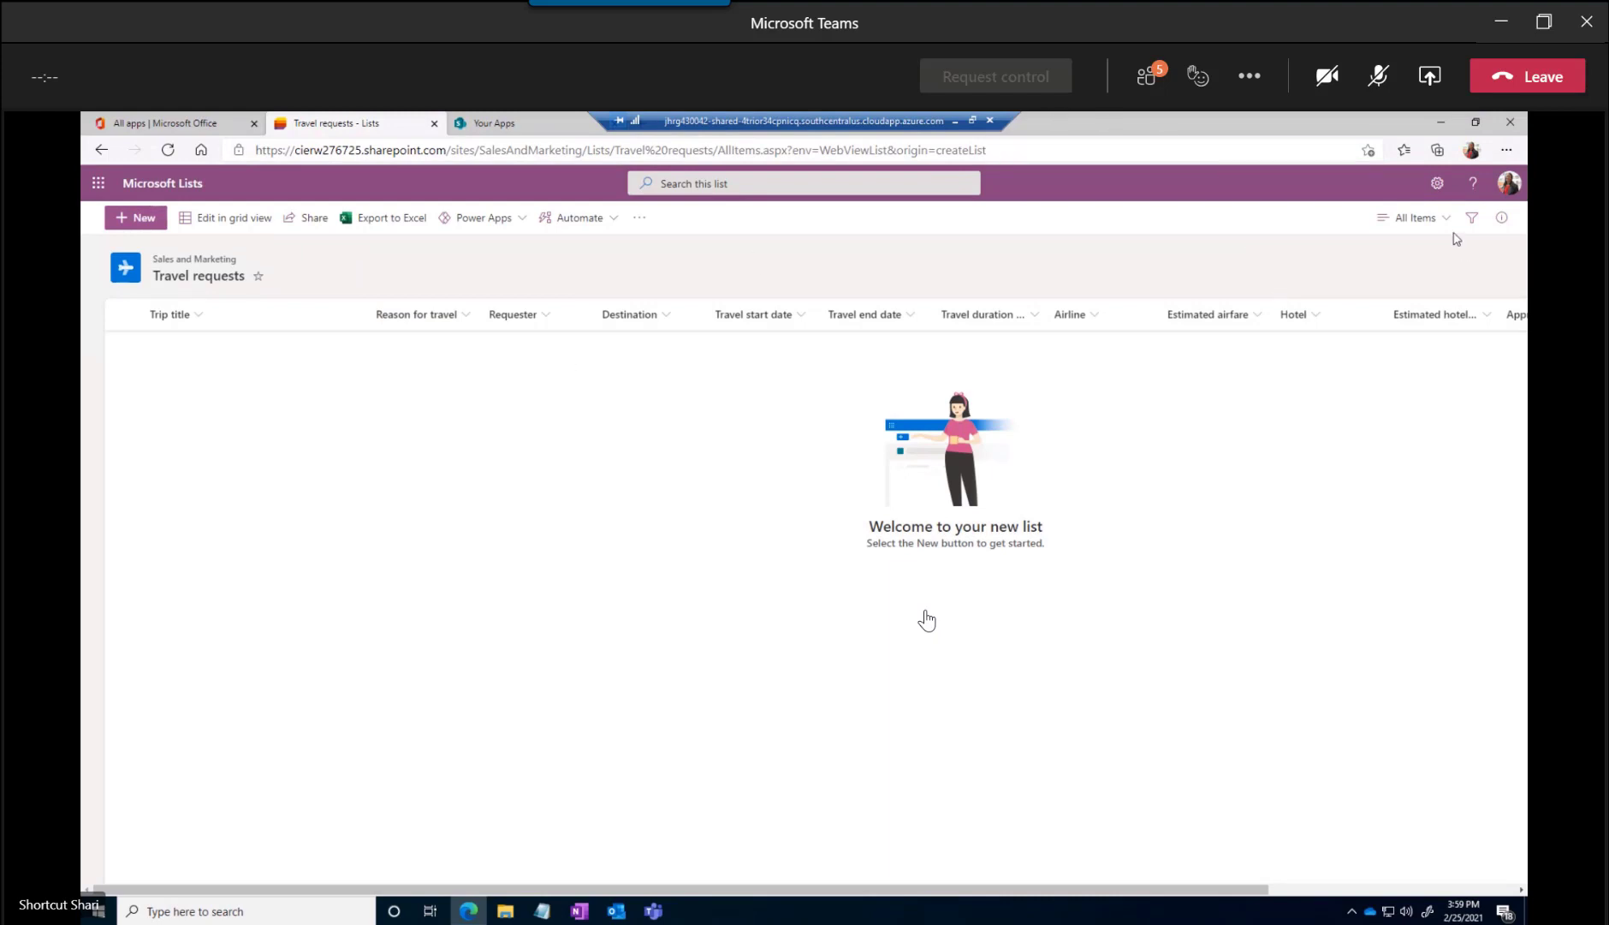
Open the Travel requests list's settings and review its columns and views
left_click(1438, 186)
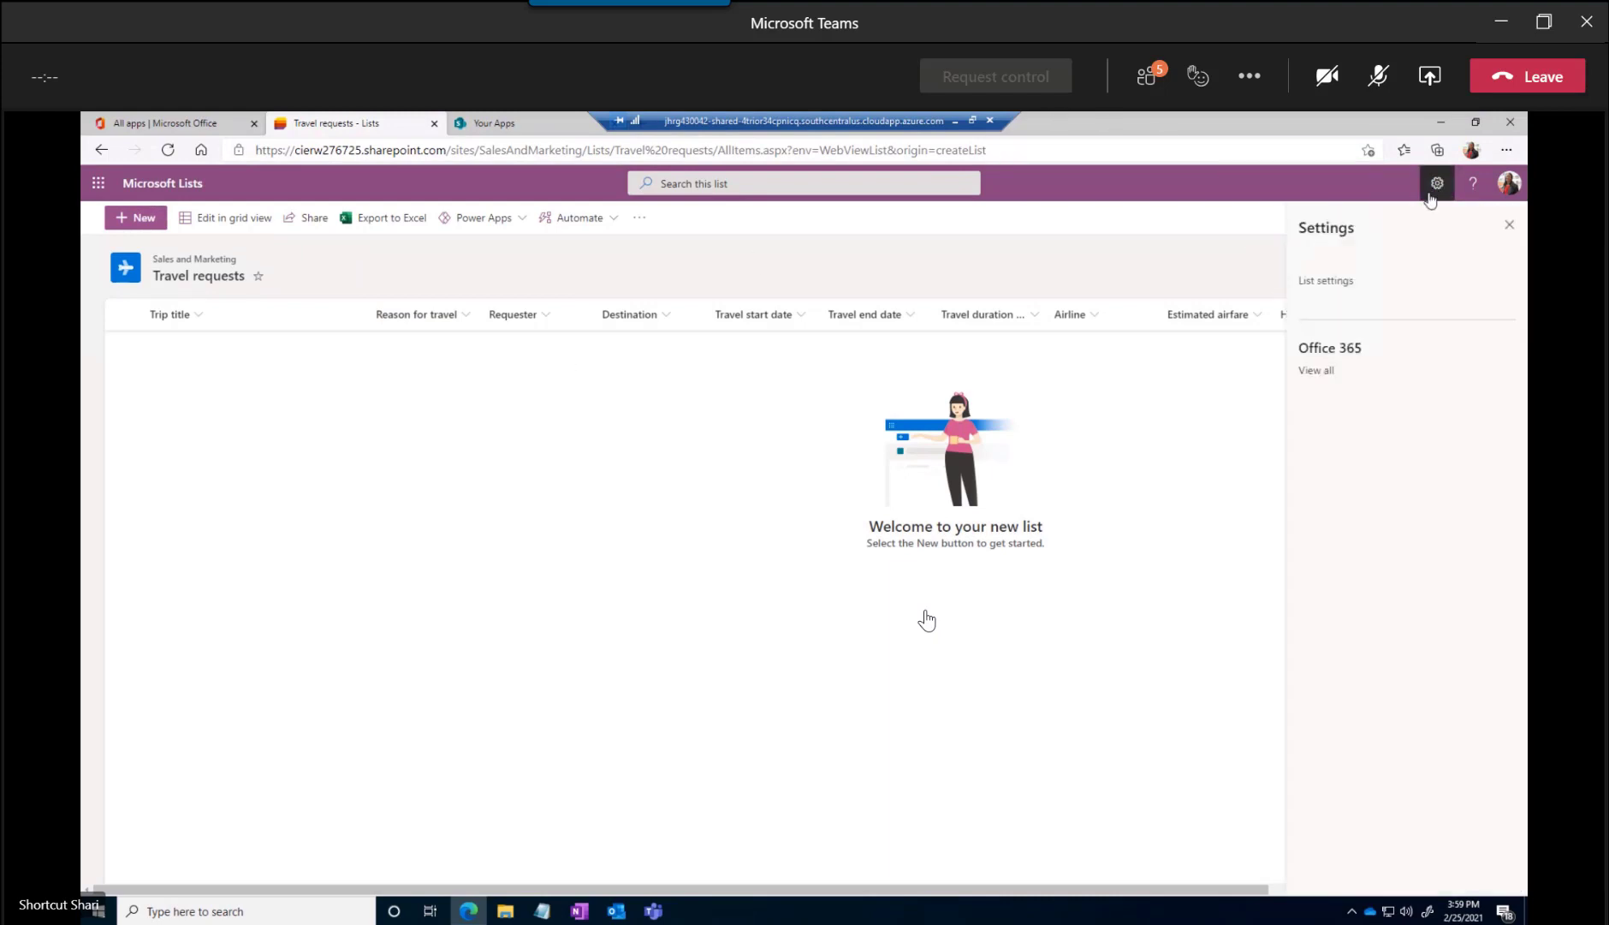
left_click(1326, 280)
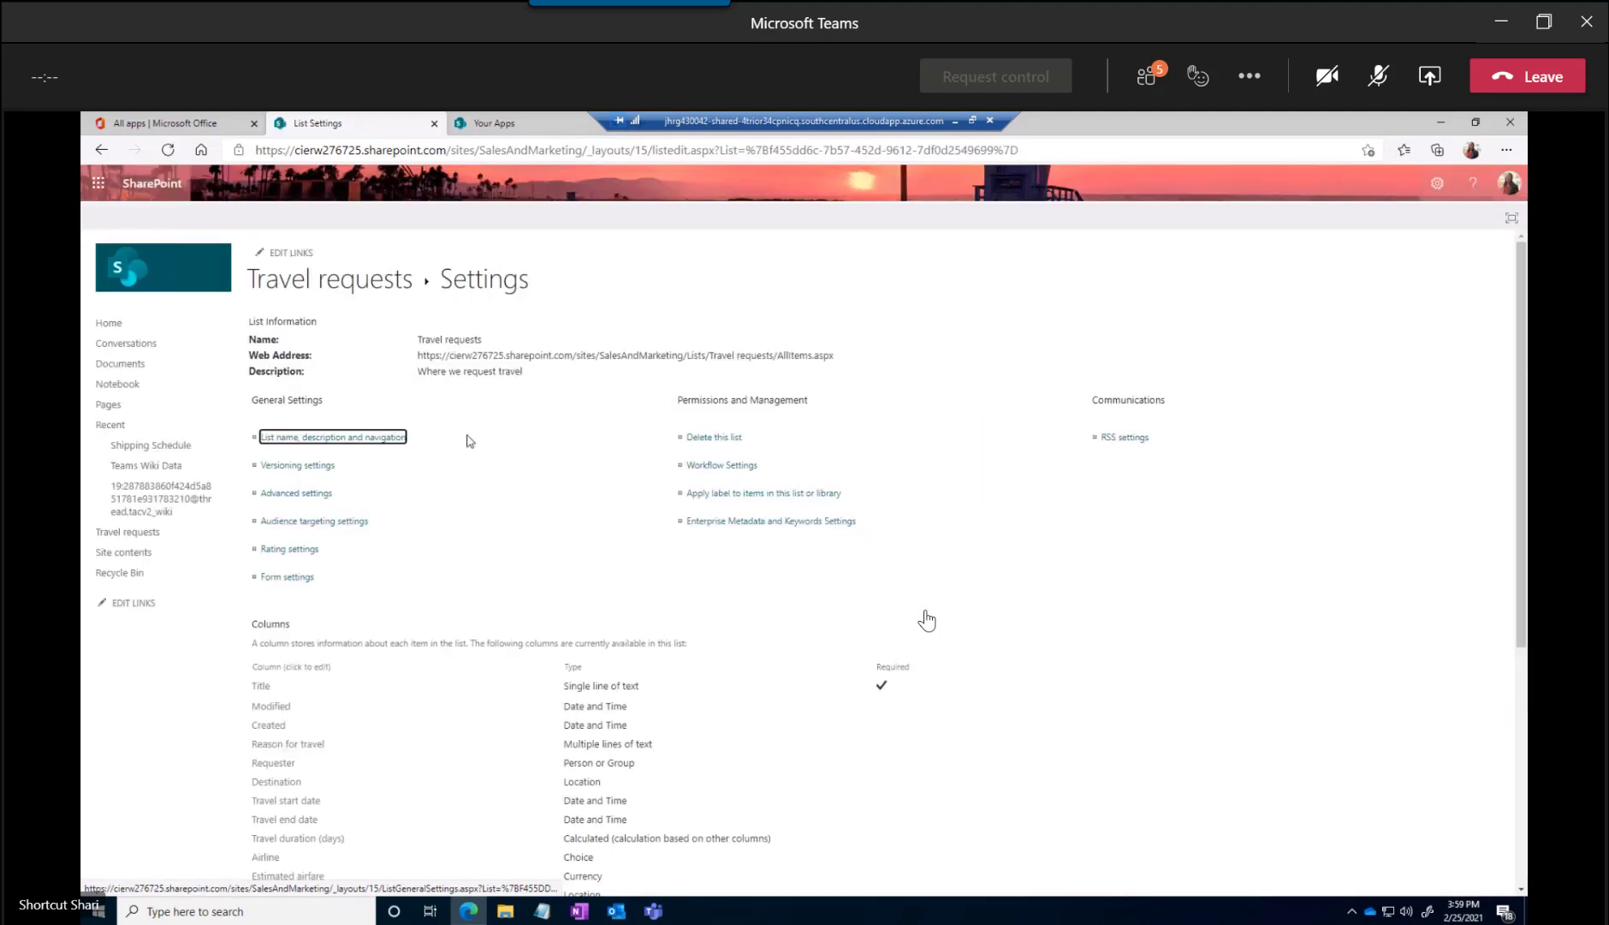
scroll(420, 472, "down", 3)
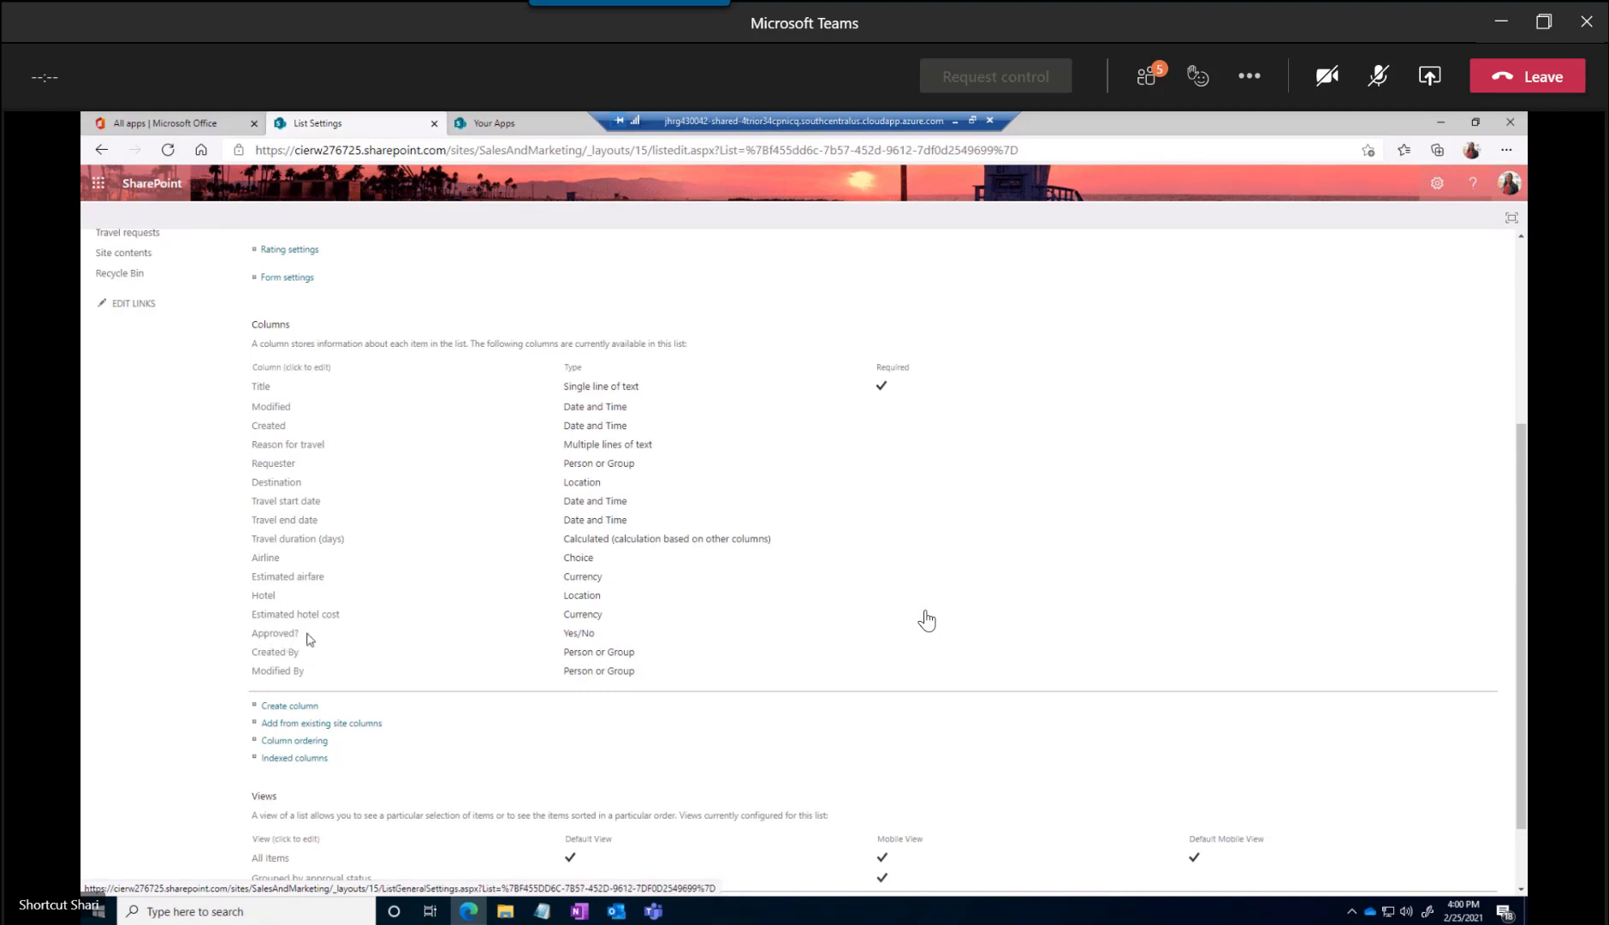
scroll(421, 650, "down", 2)
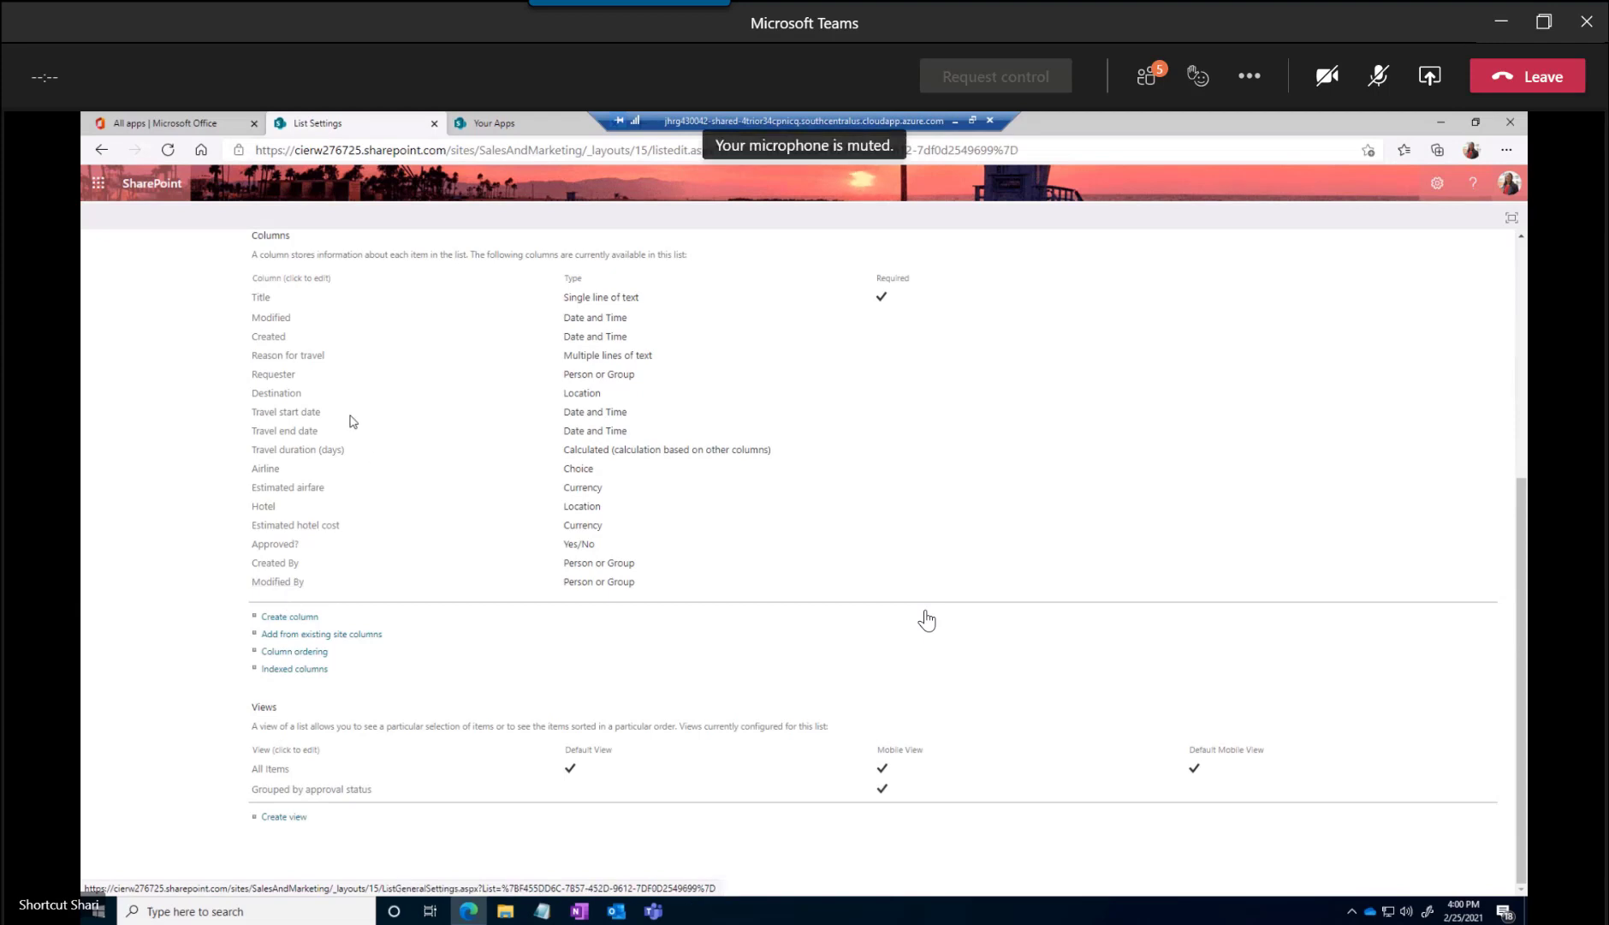
scroll(353, 421, "up", 2)
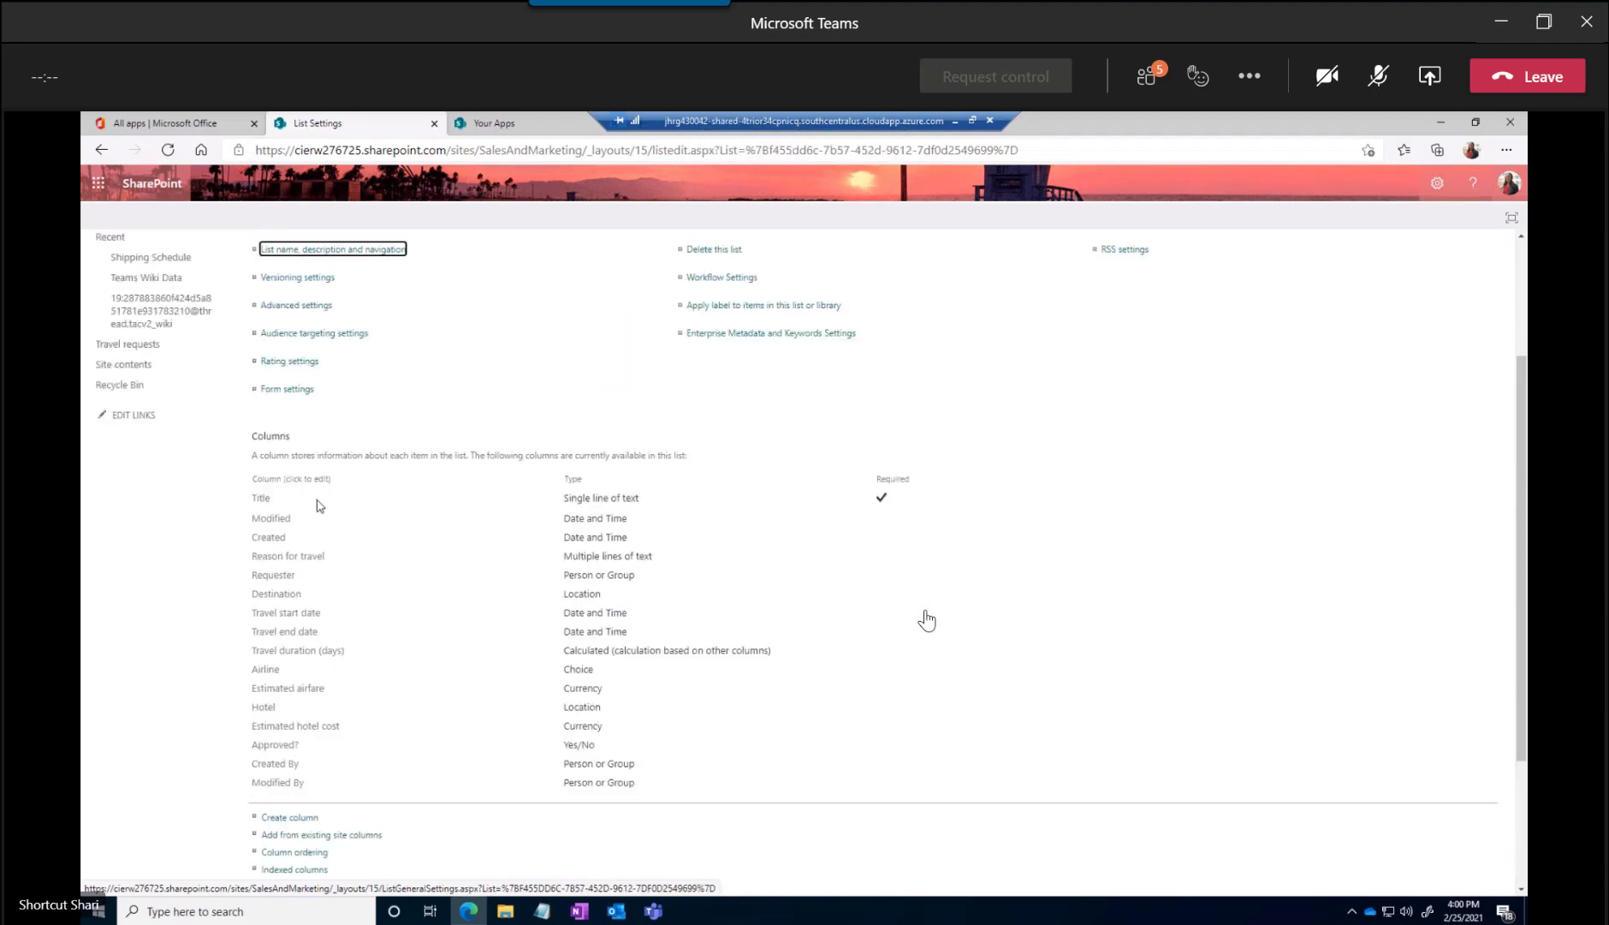
Open the Title column for editing and rename it "Trip Name"
right_click(261, 502)
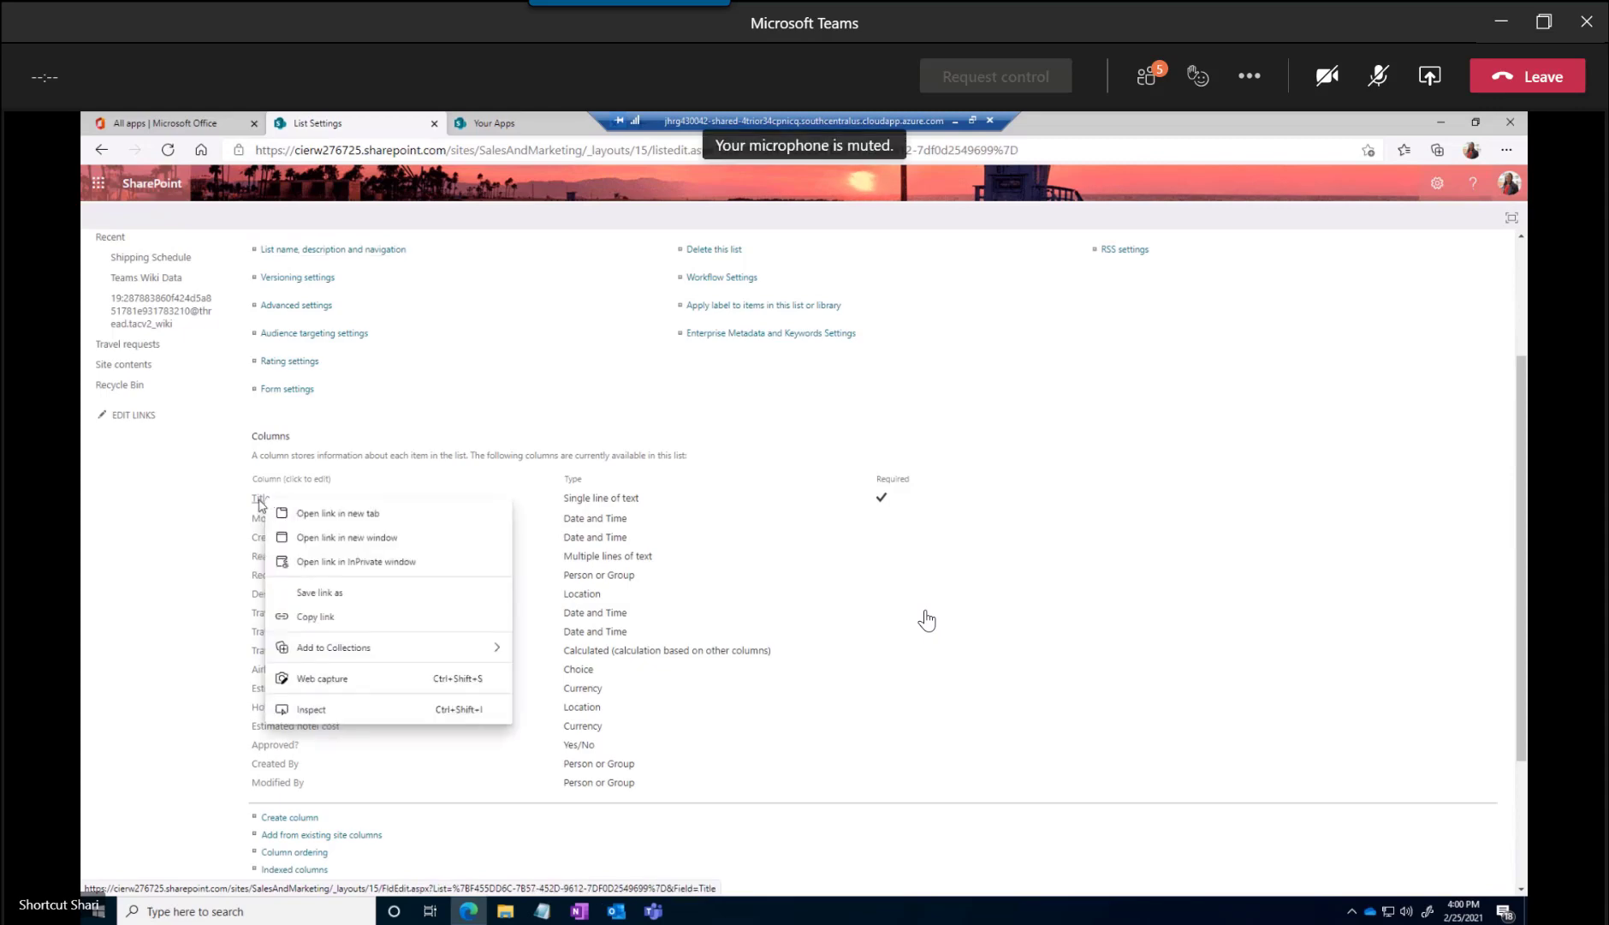
left_click(262, 502)
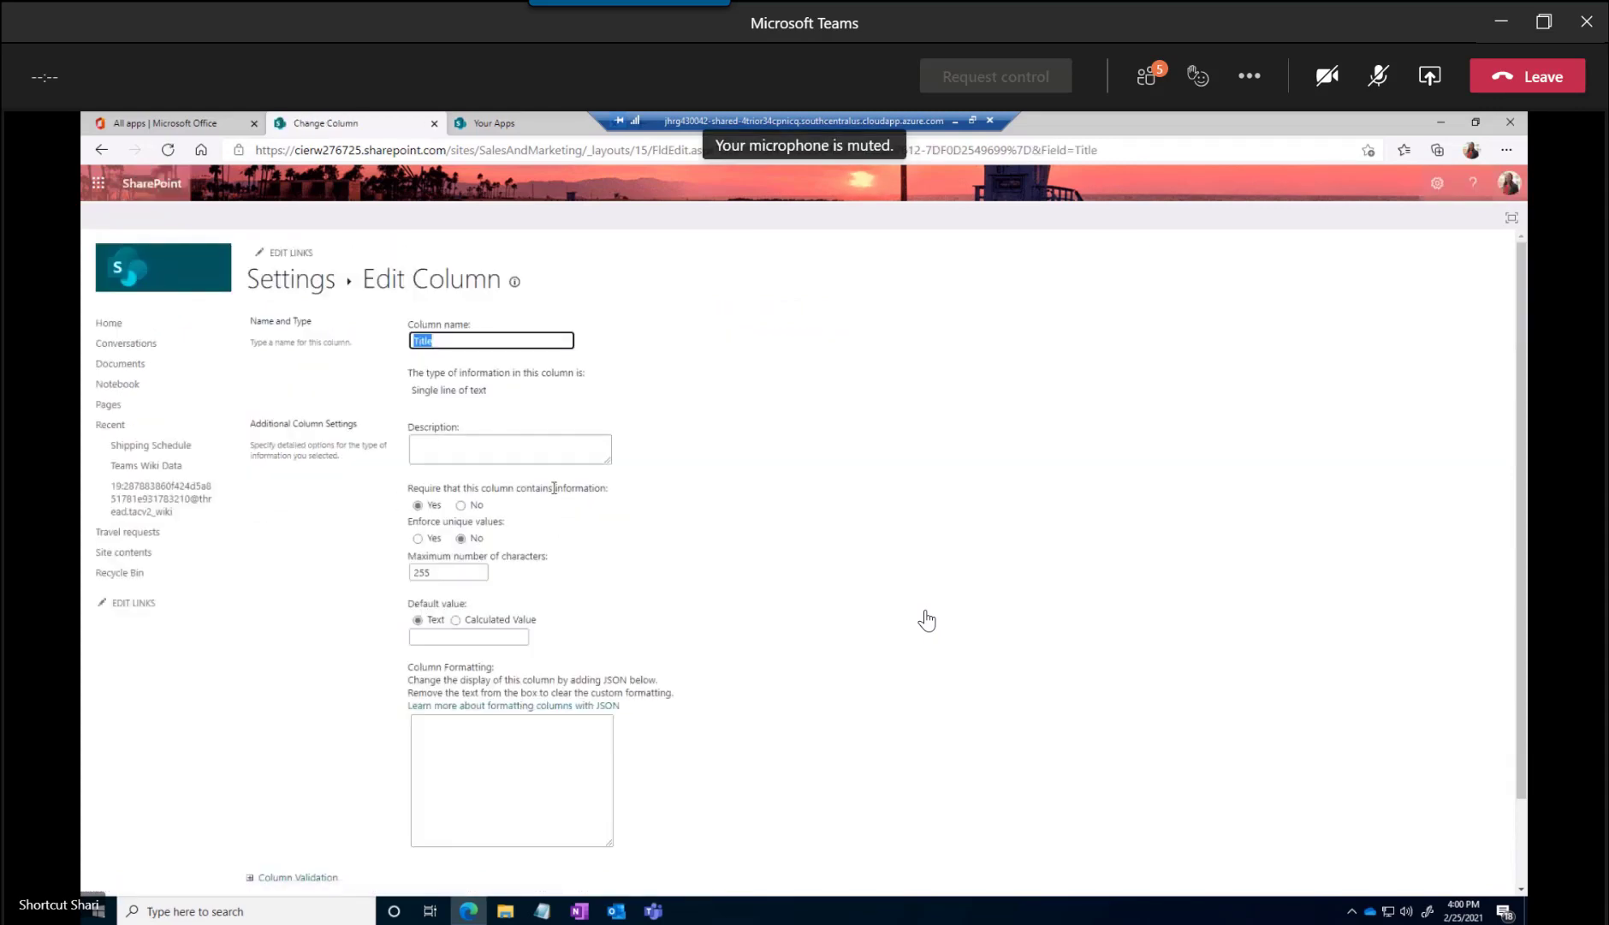
left_click(448, 340)
type("Trip Na")
key("ctrl+a")
key("BackSpace")
type("Trip Name")
Enter "What is the name of your trip?" as the column's description
left_click(593, 452)
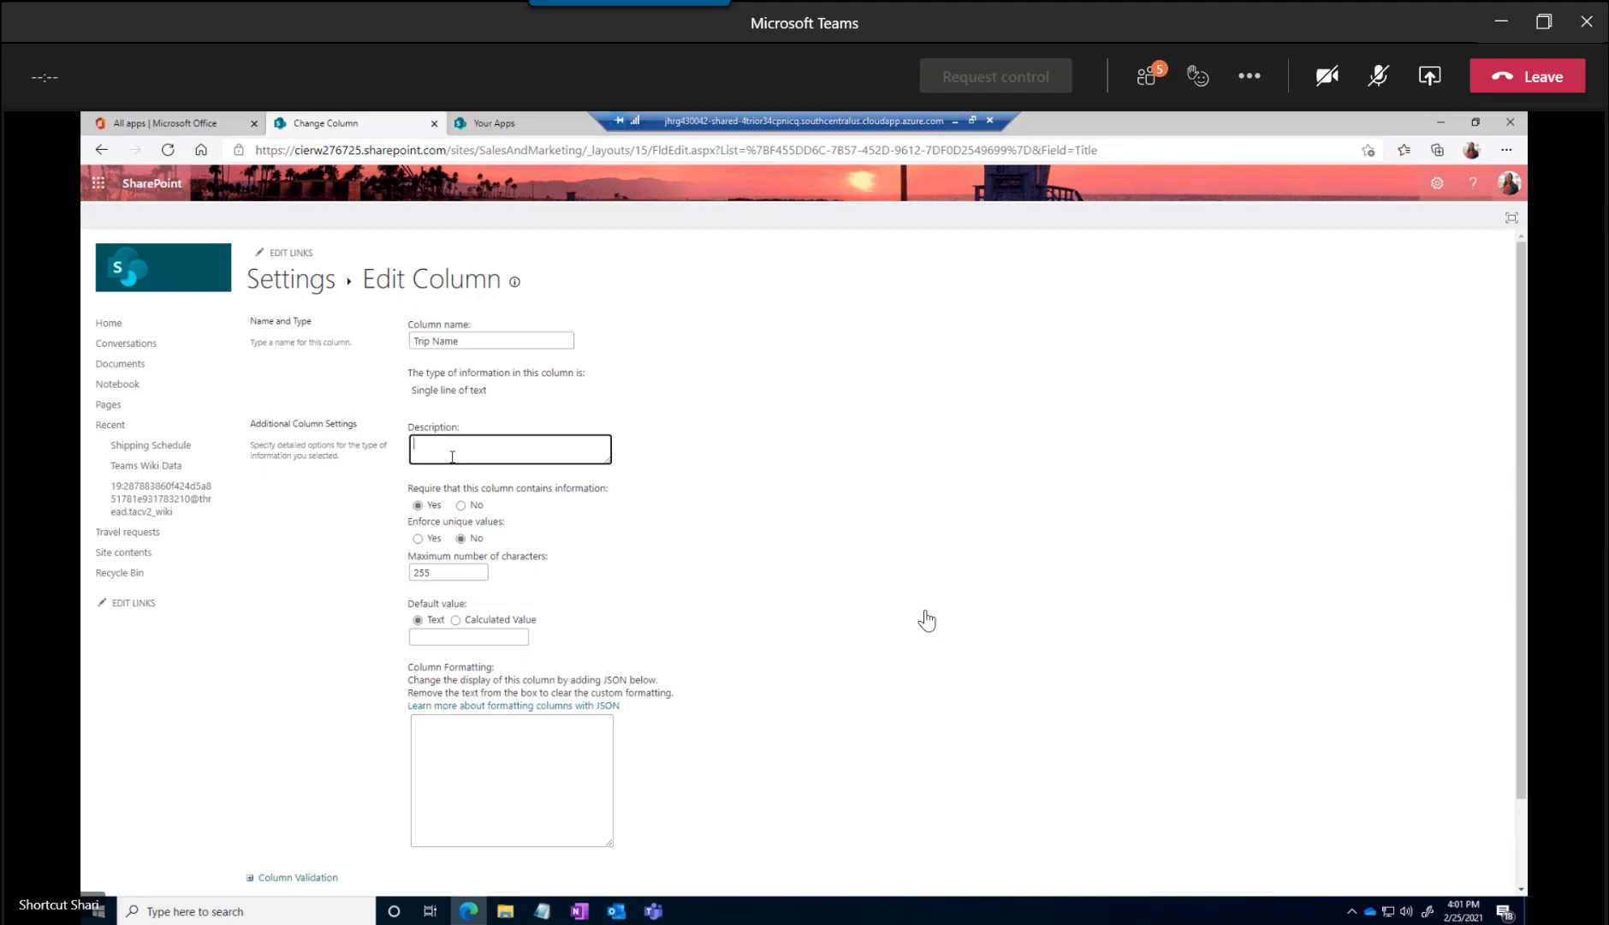
type("What is the name of your trip?")
Limit the column to a maximum of 40 characters and leave its default value empty
left_click(438, 571)
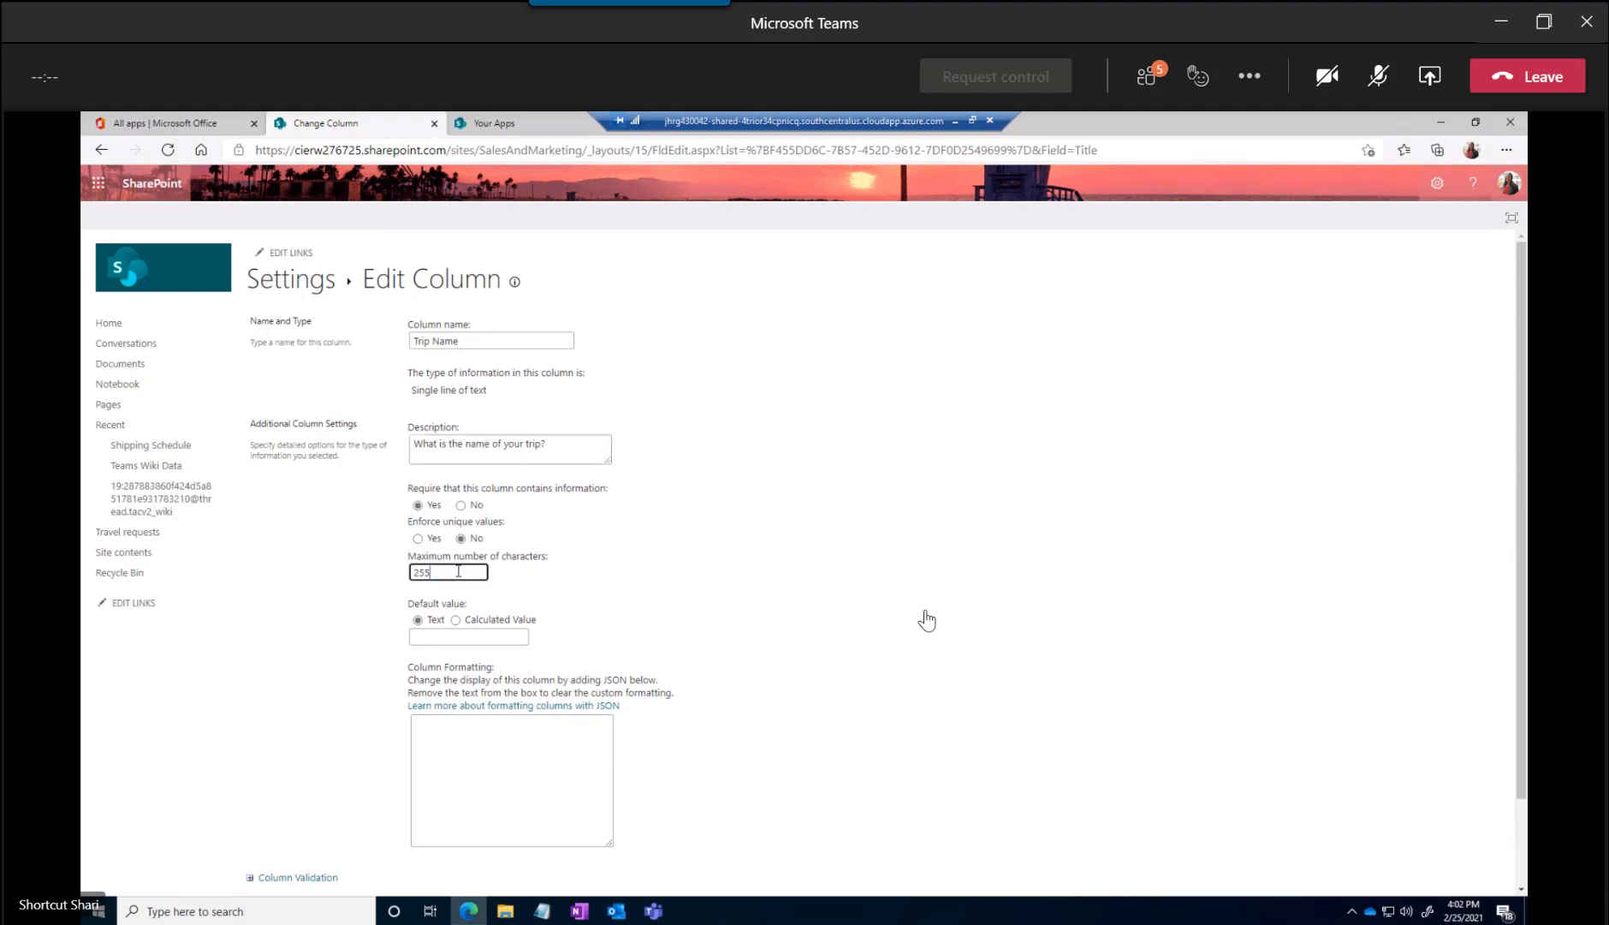
left_click_drag(389, 569, 381, 568)
type("40")
left_click(676, 604)
left_click(519, 633)
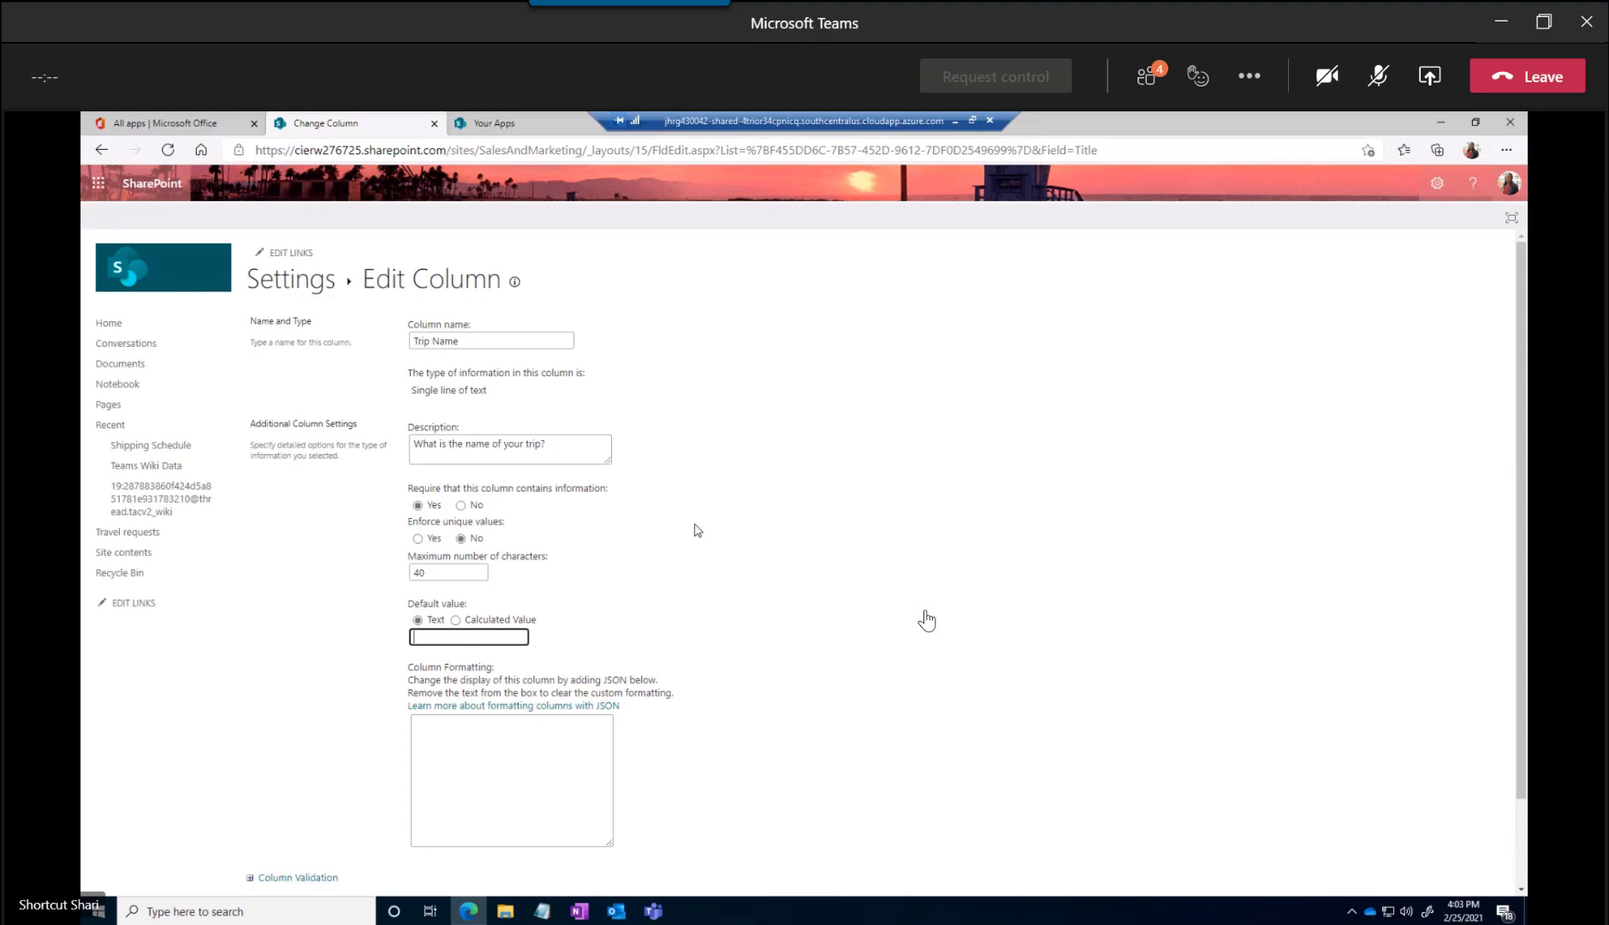
Expand the column validation options, leave the formula and user message blank, and save the column changes
scroll(697, 530, "down", 2)
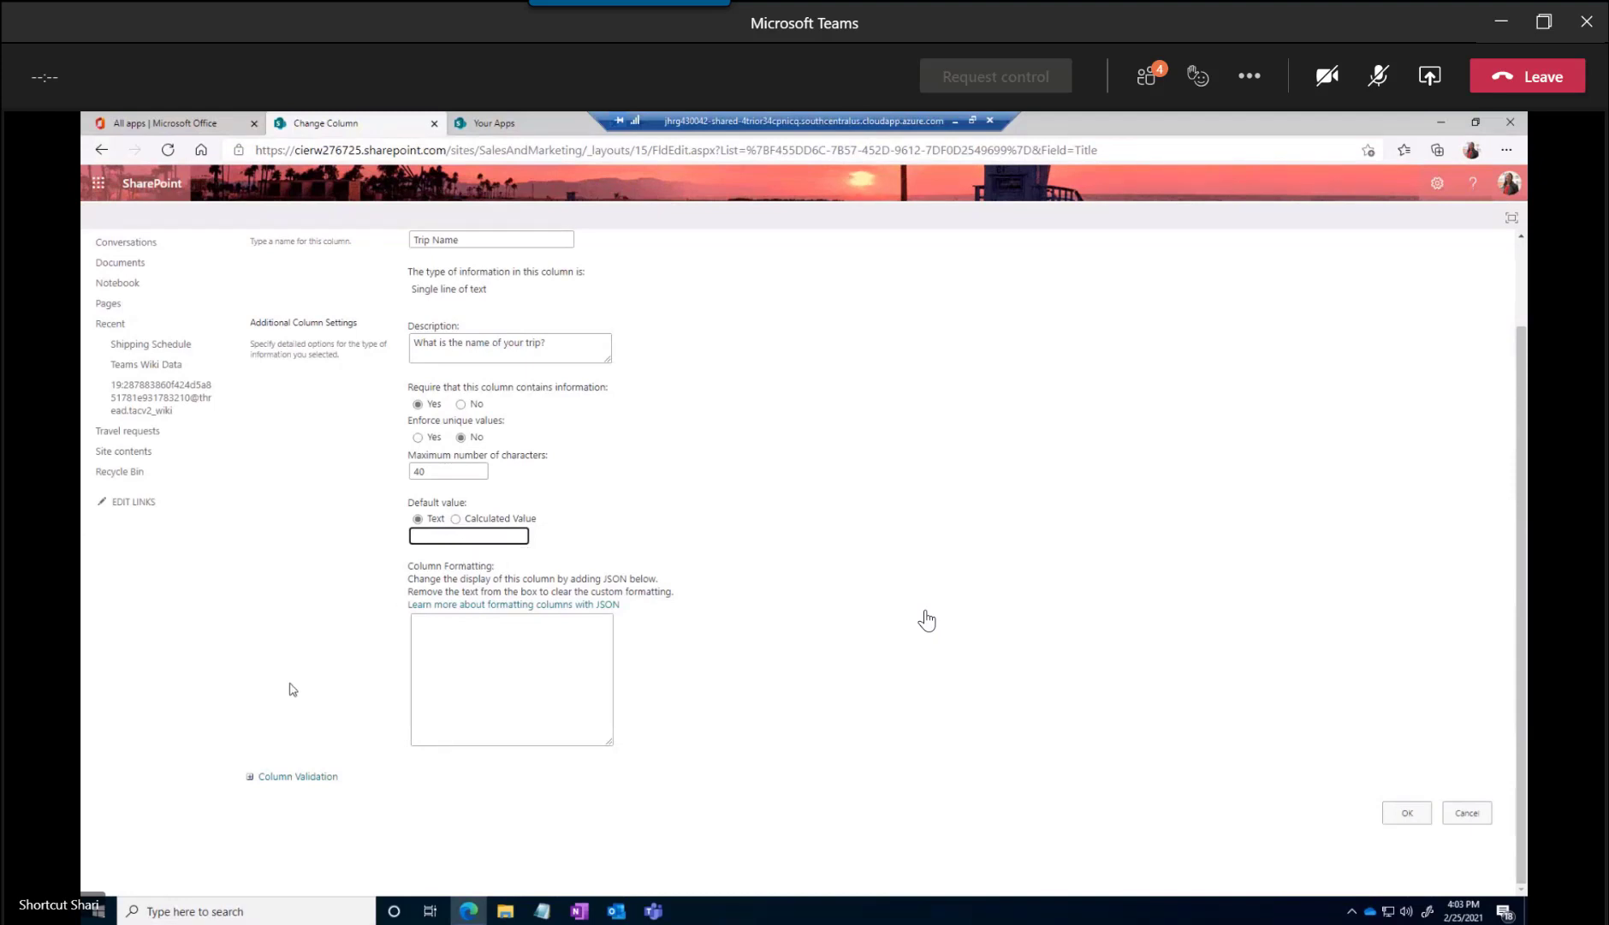
left_click(255, 781)
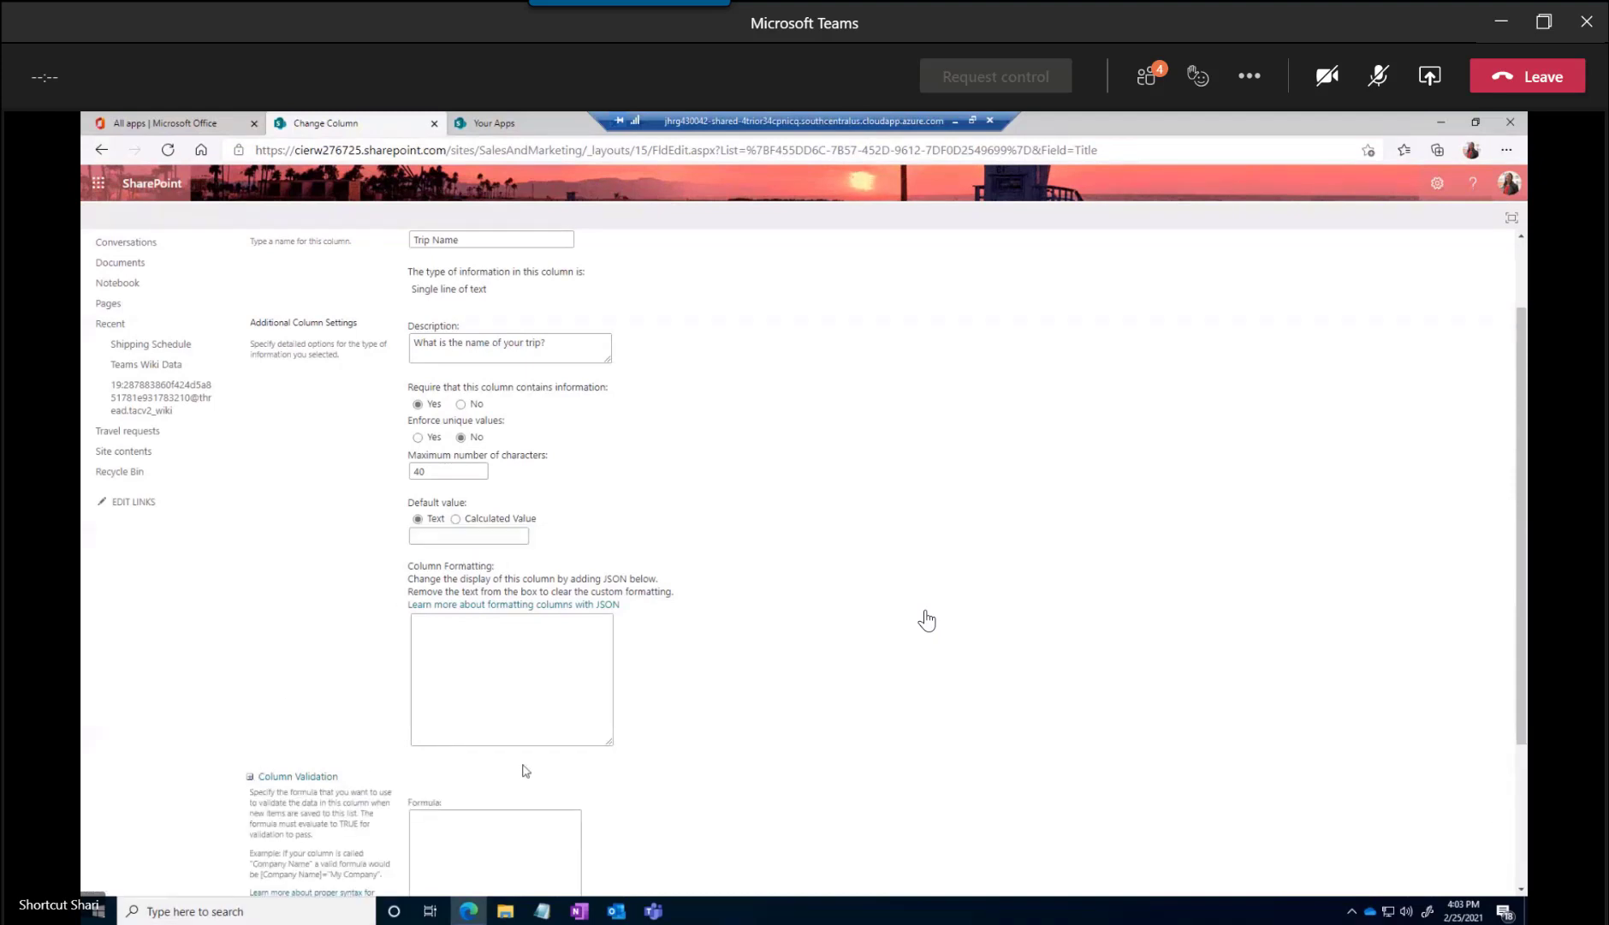
scroll(522, 762, "down", 4)
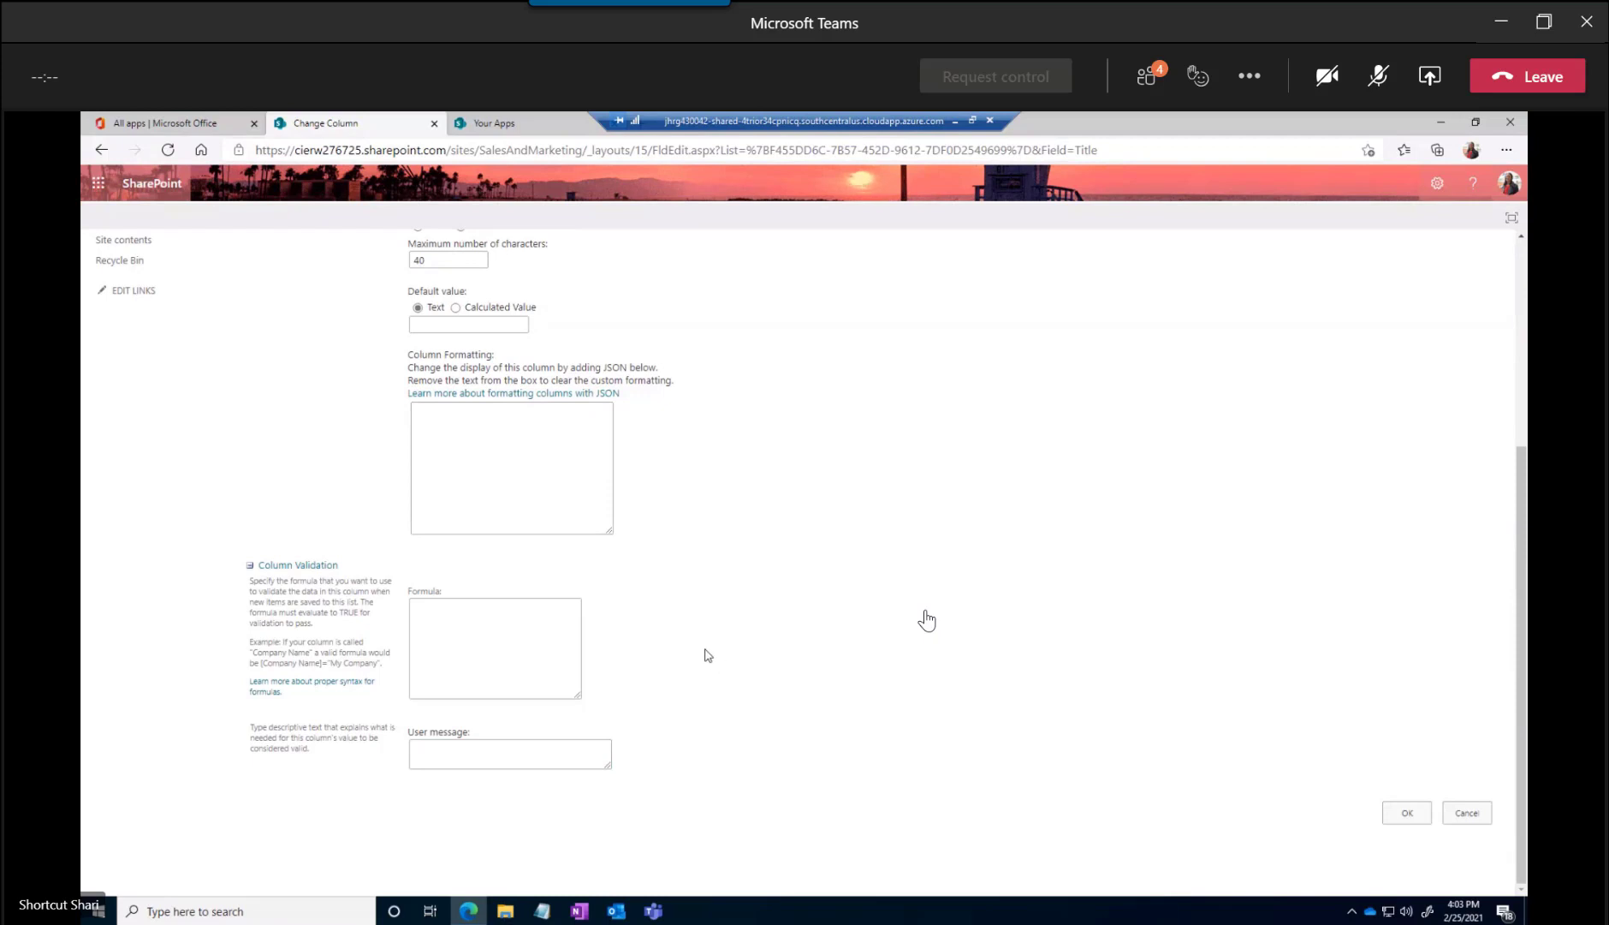
left_click(493, 617)
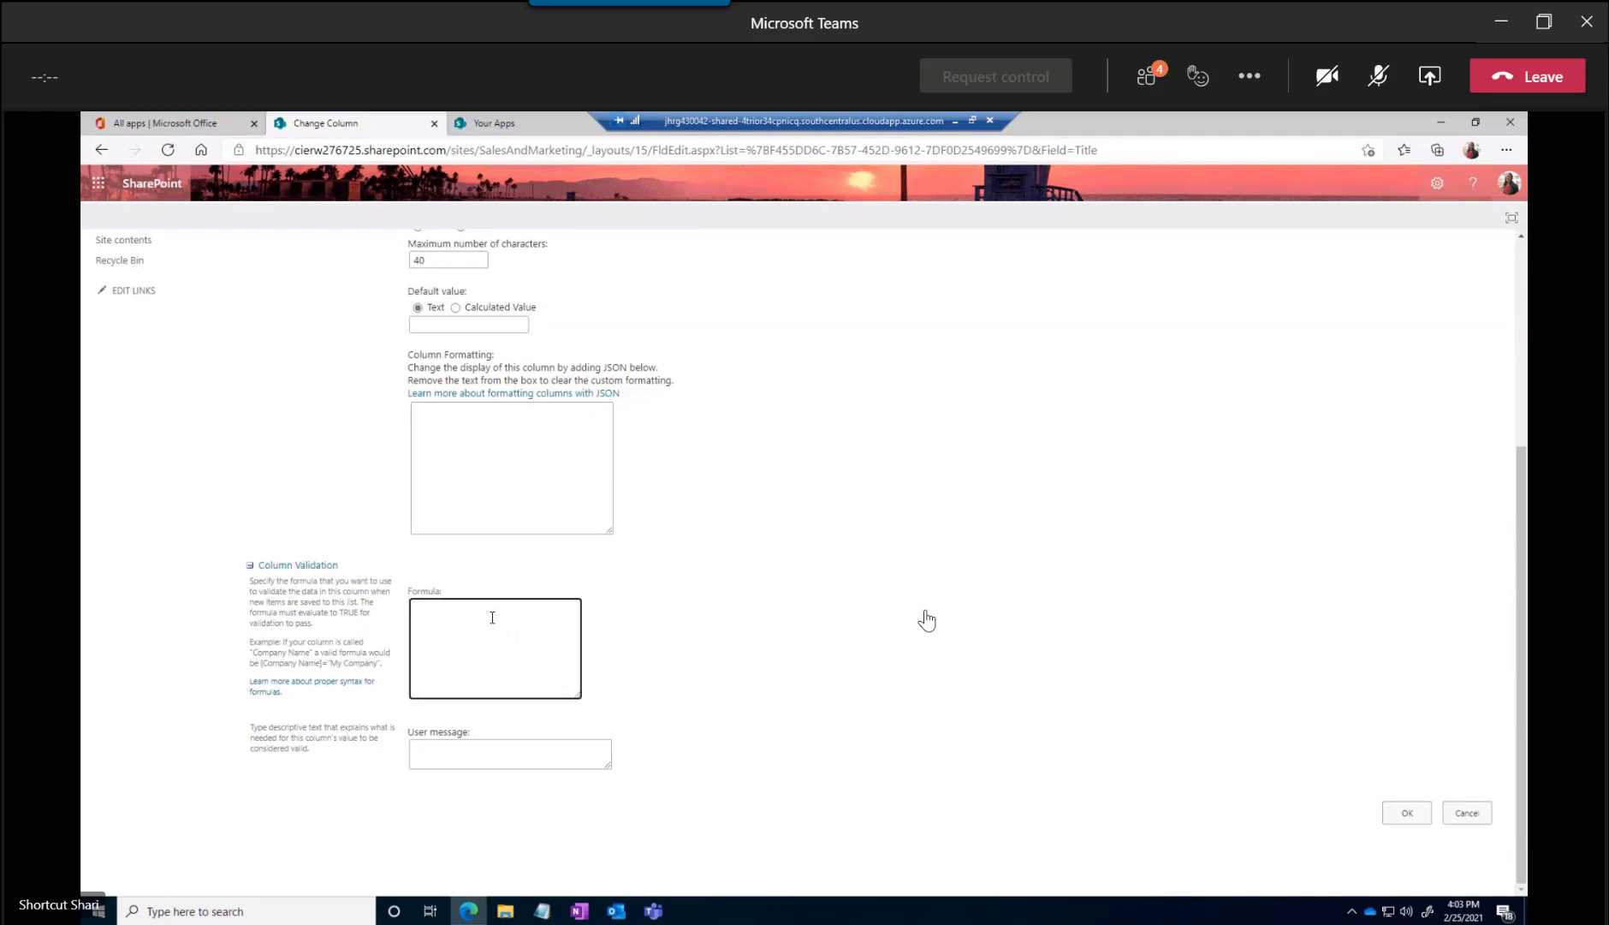
left_click(467, 746)
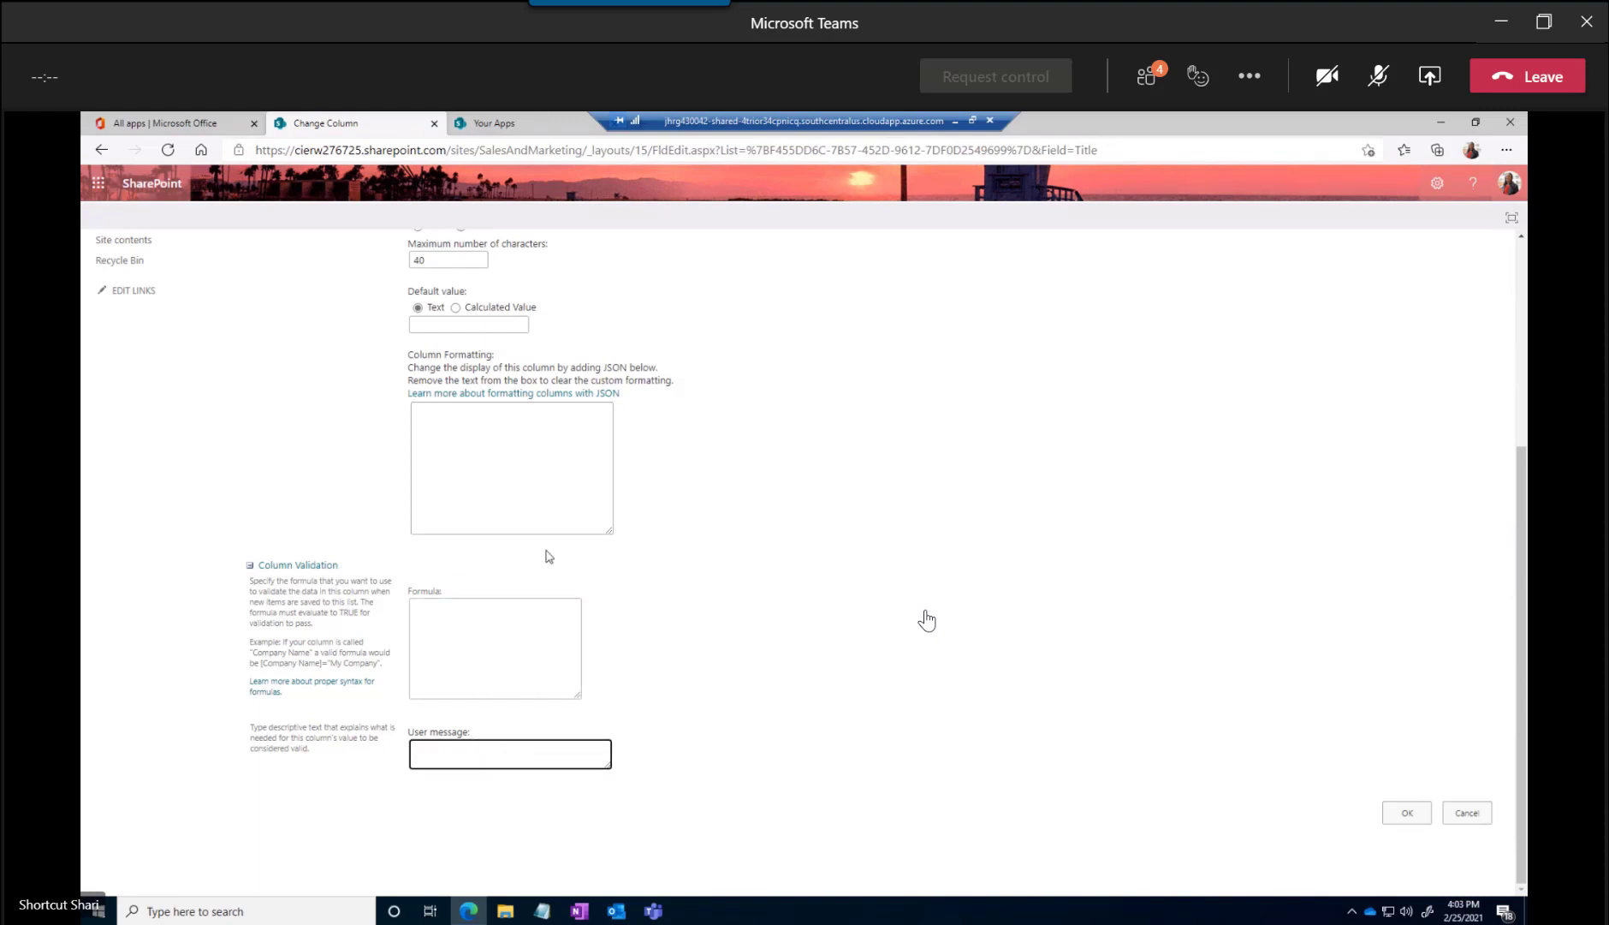
scroll(547, 552, "up", 5)
scroll(1113, 783, "down", 4)
left_click(1395, 814)
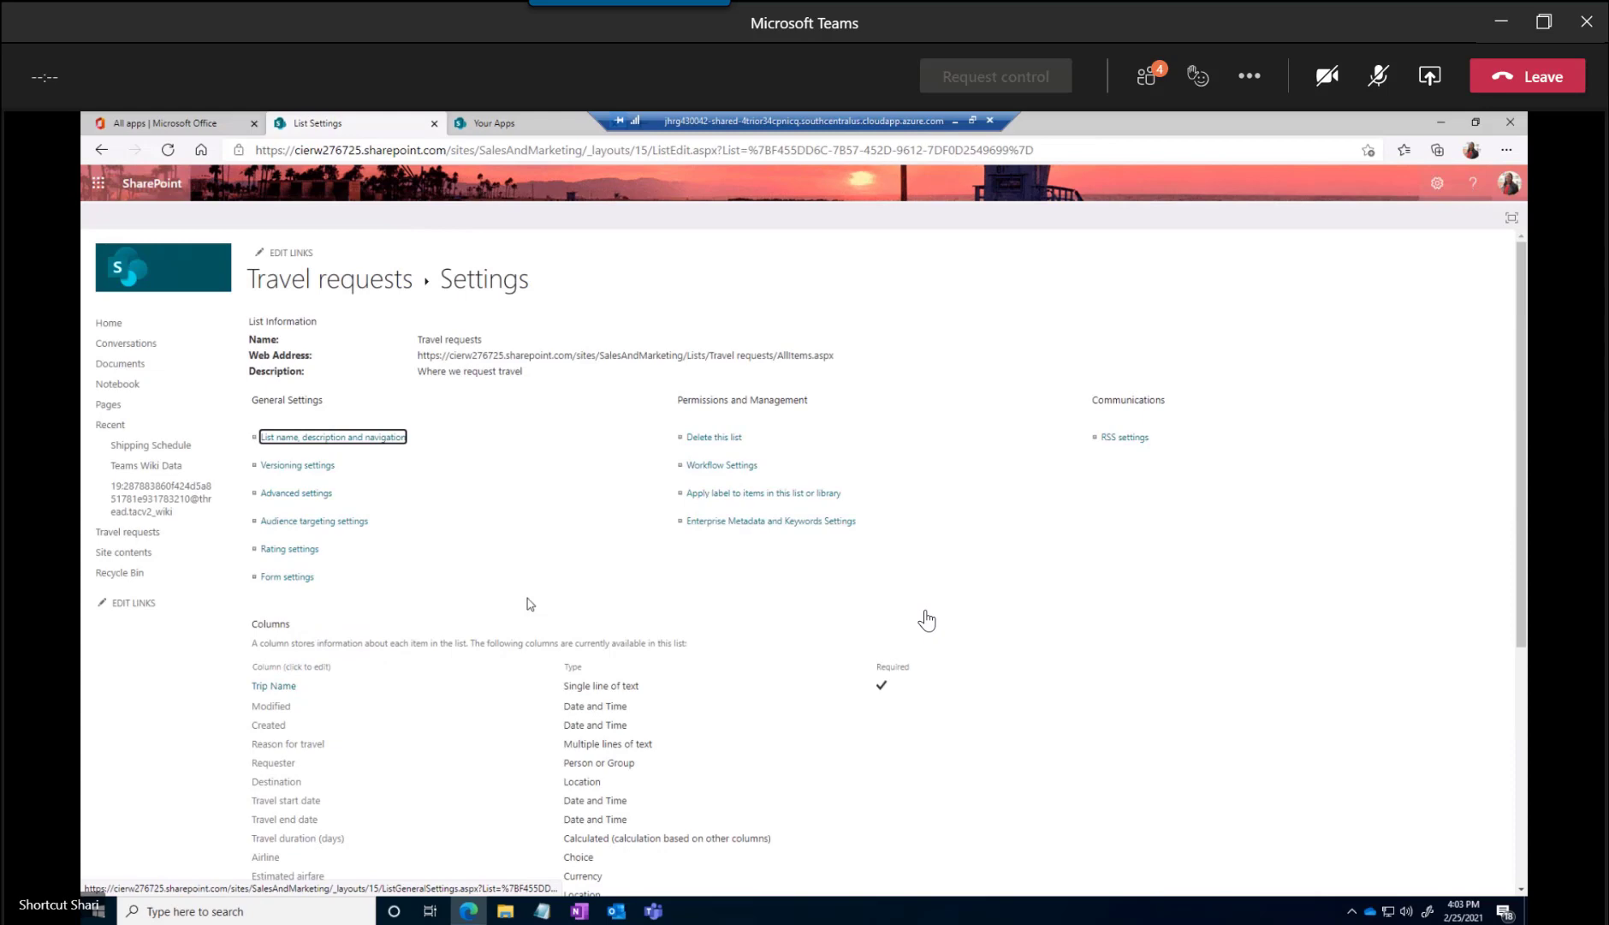
scroll(527, 604, "down", 2)
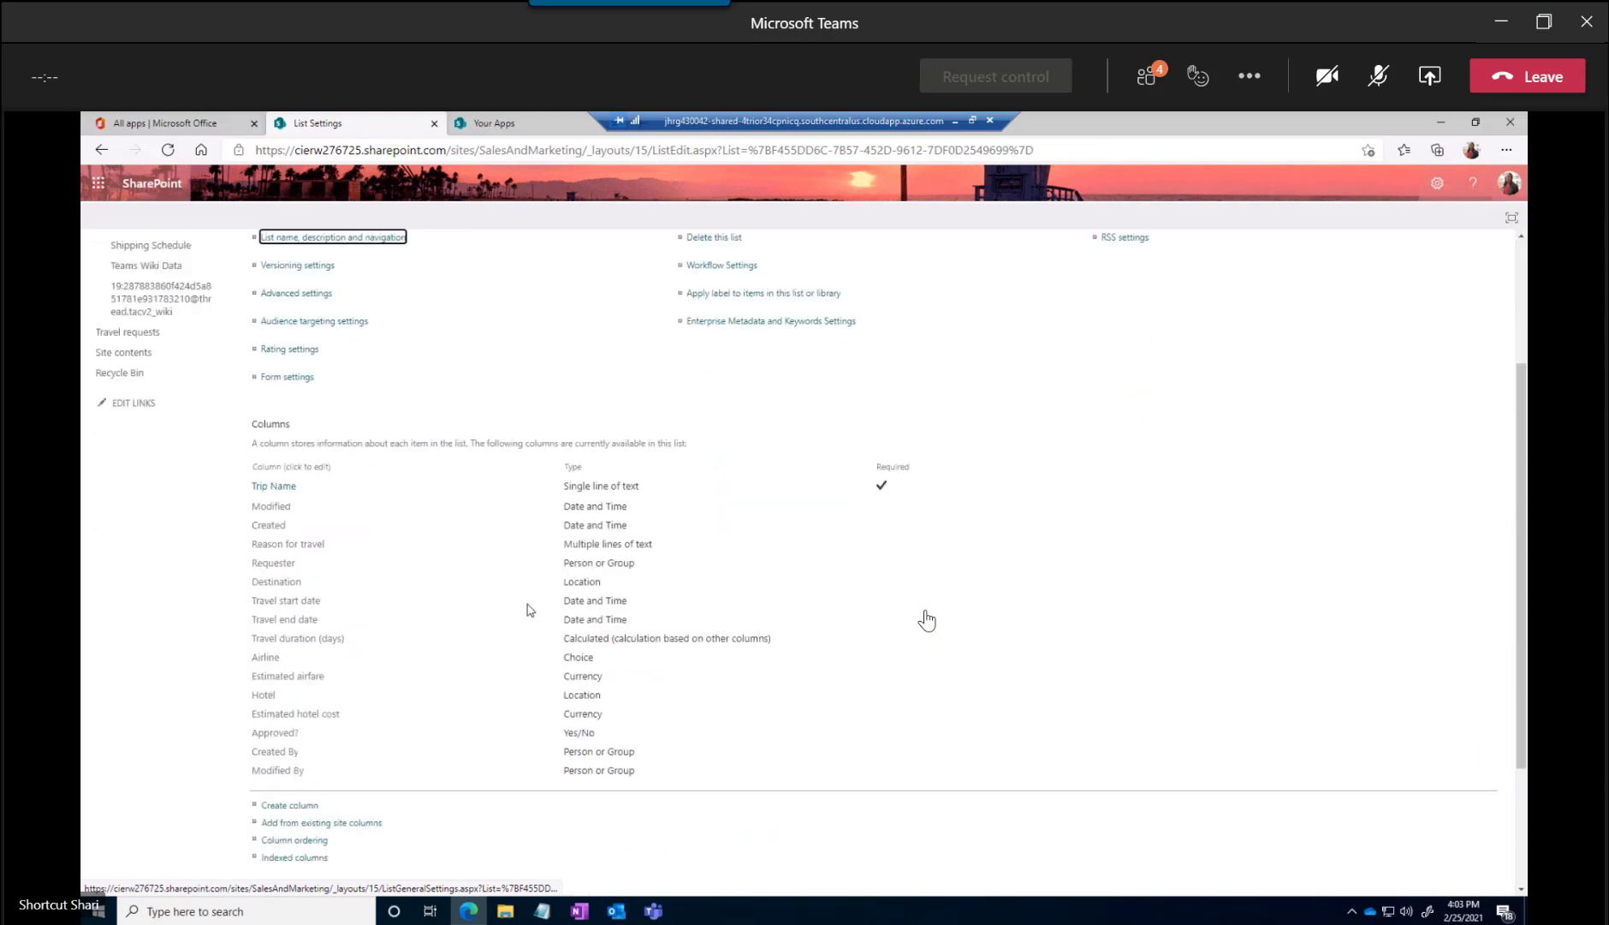
Review the Reason for travel column's description, required setting, number of editing lines and allowed text type, and save it without changes
left_click(279, 548)
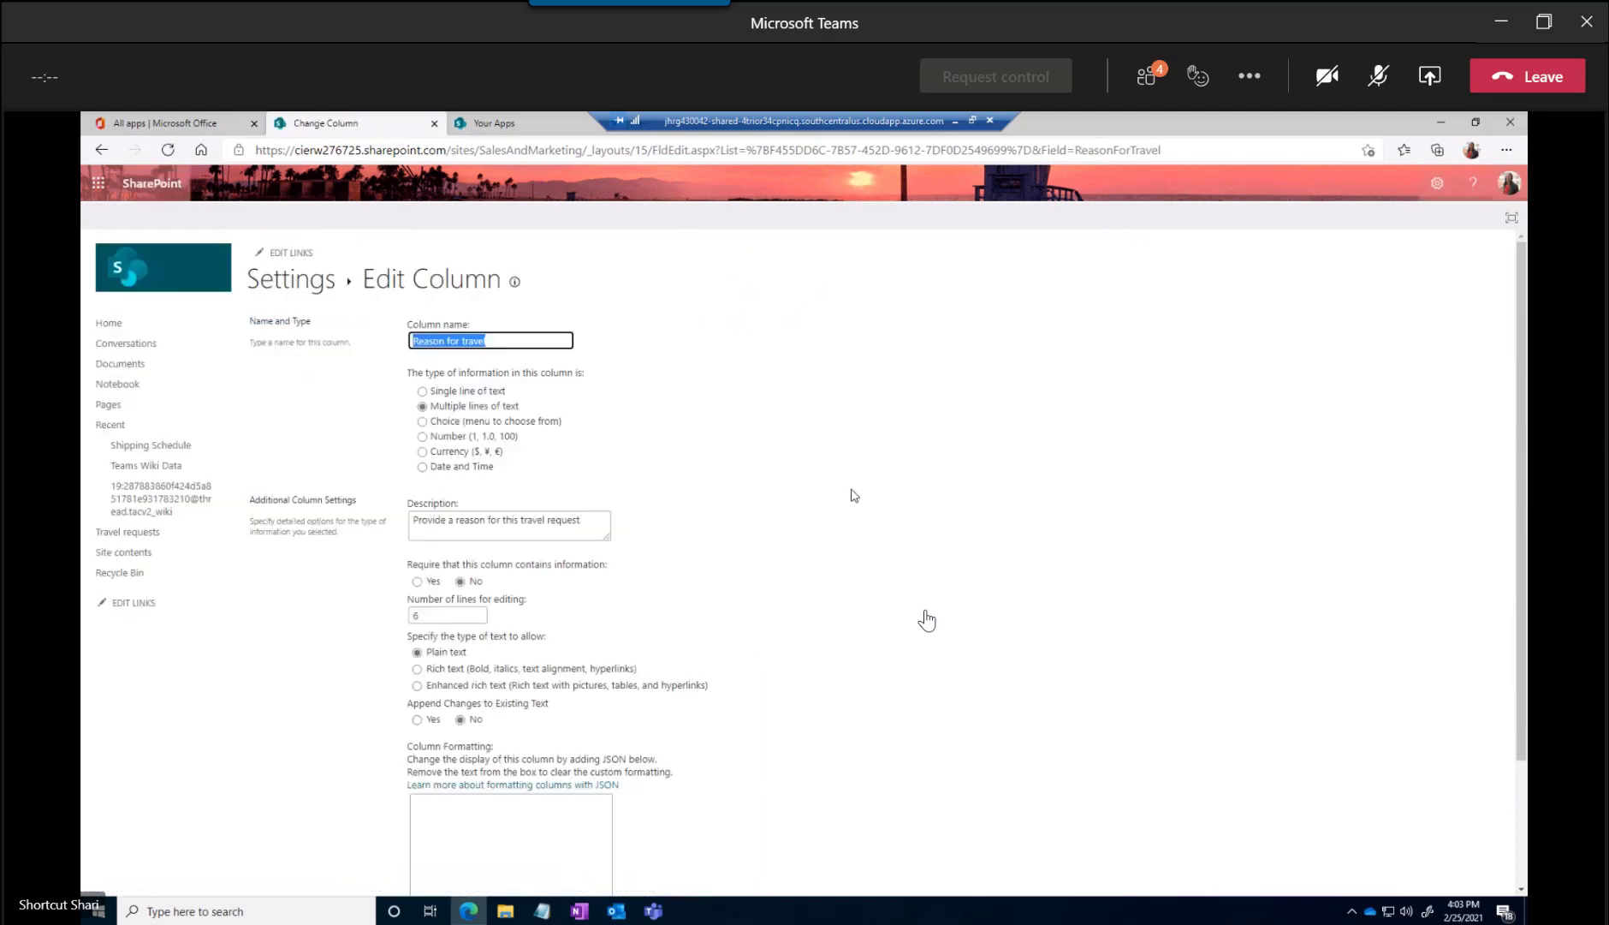
left_click(412, 528)
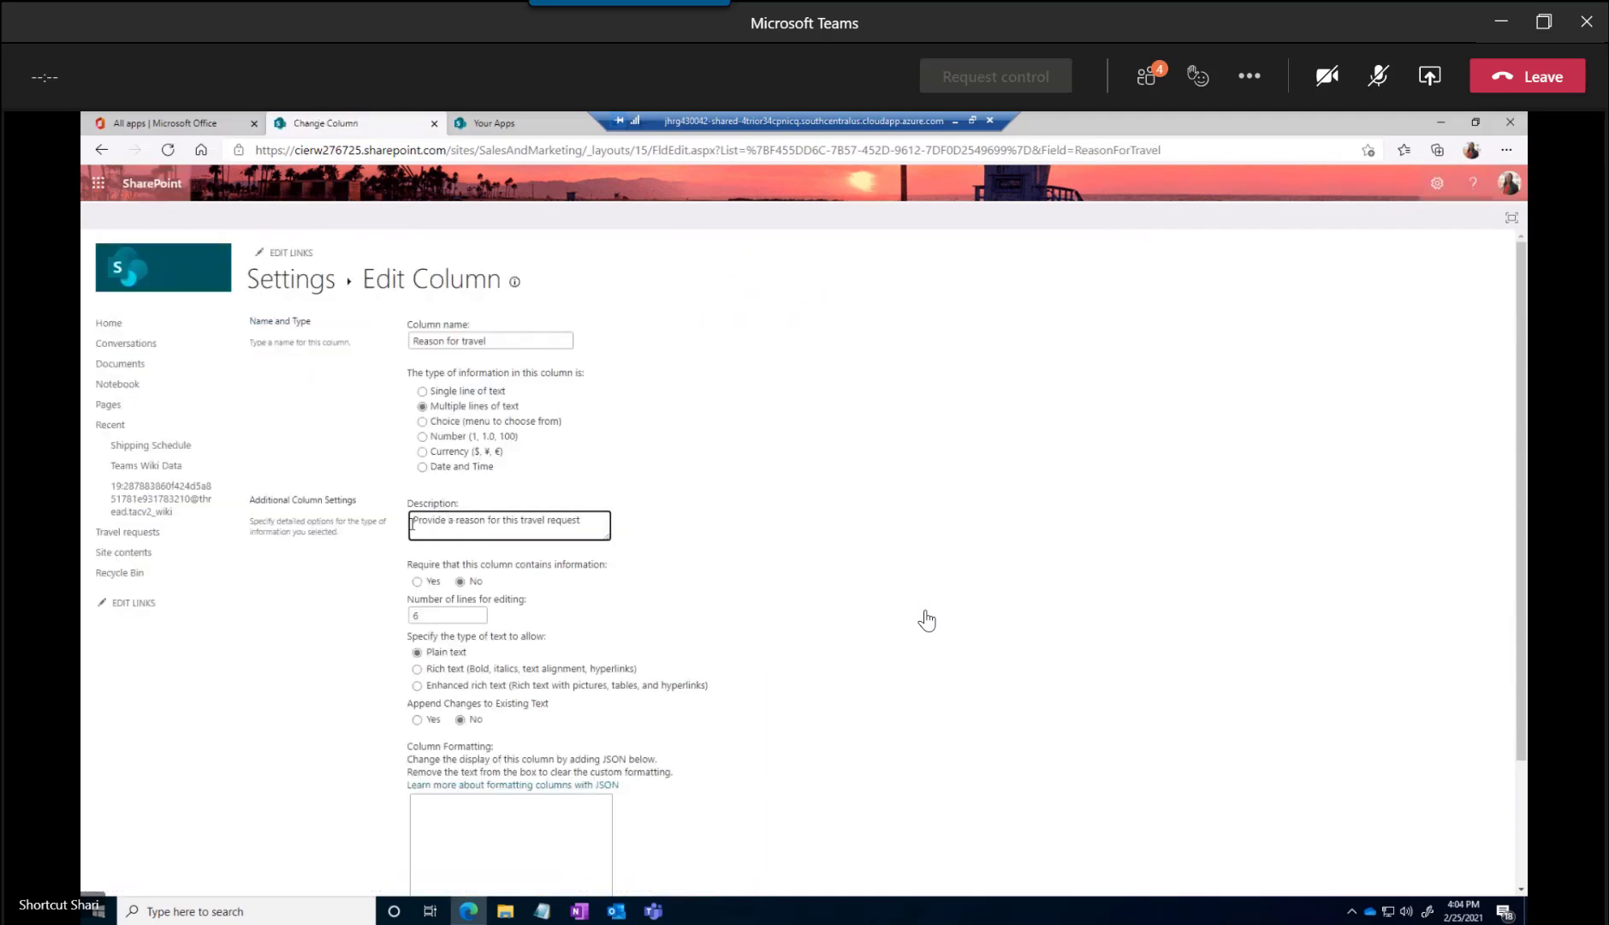
left_click_drag(413, 523, 630, 524)
scroll(749, 535, "down", 2)
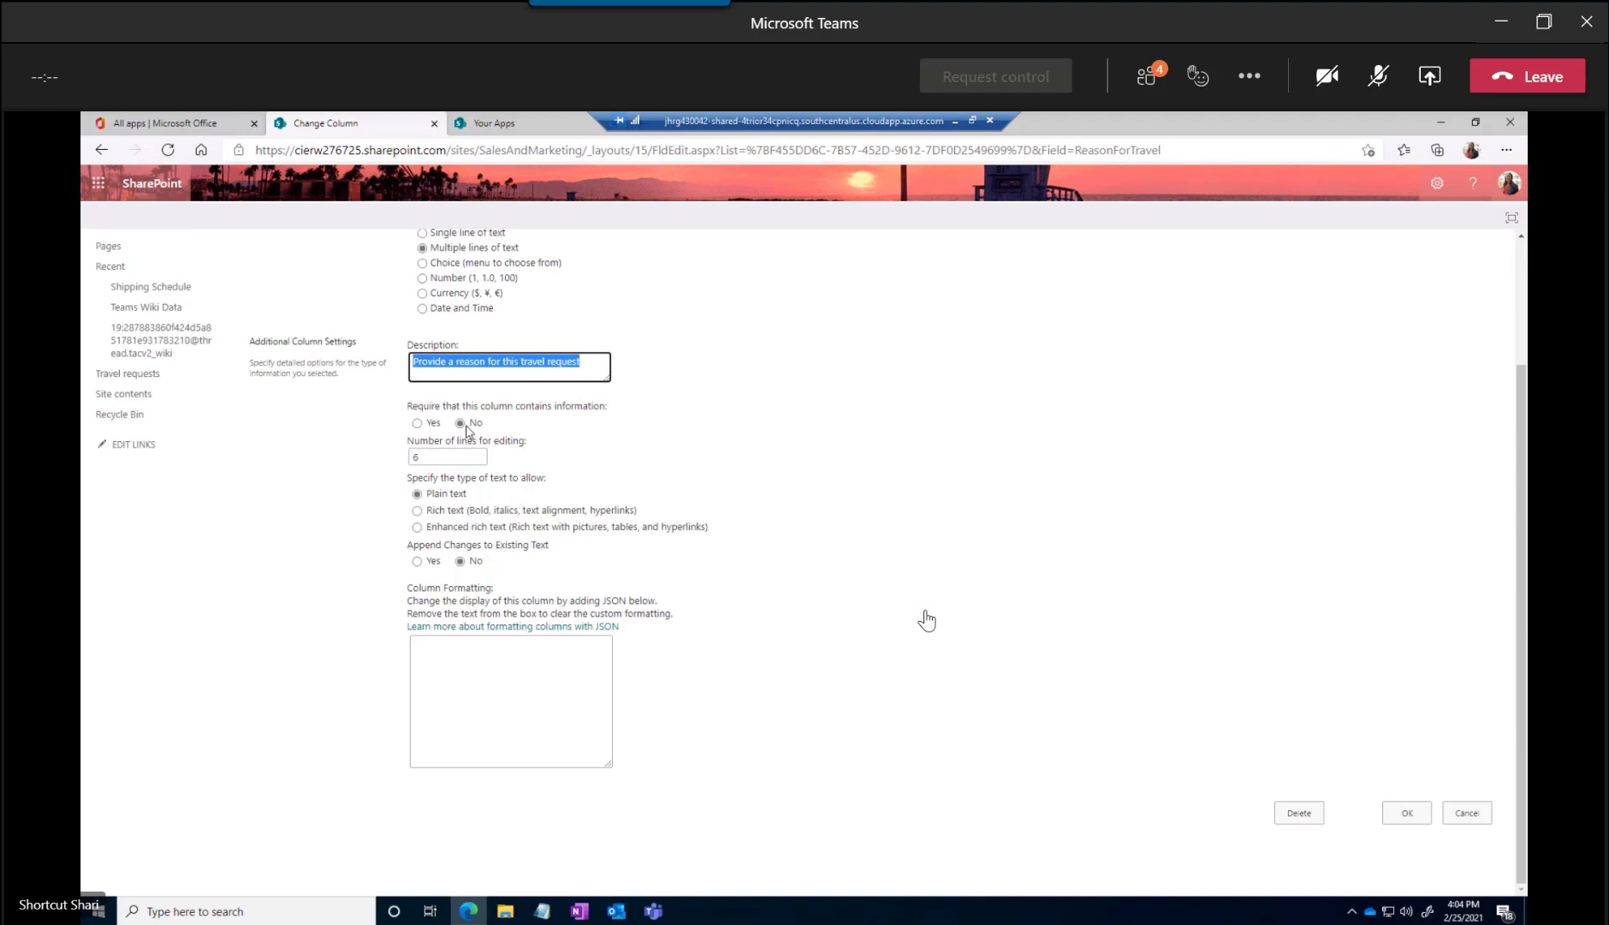
left_click(457, 456)
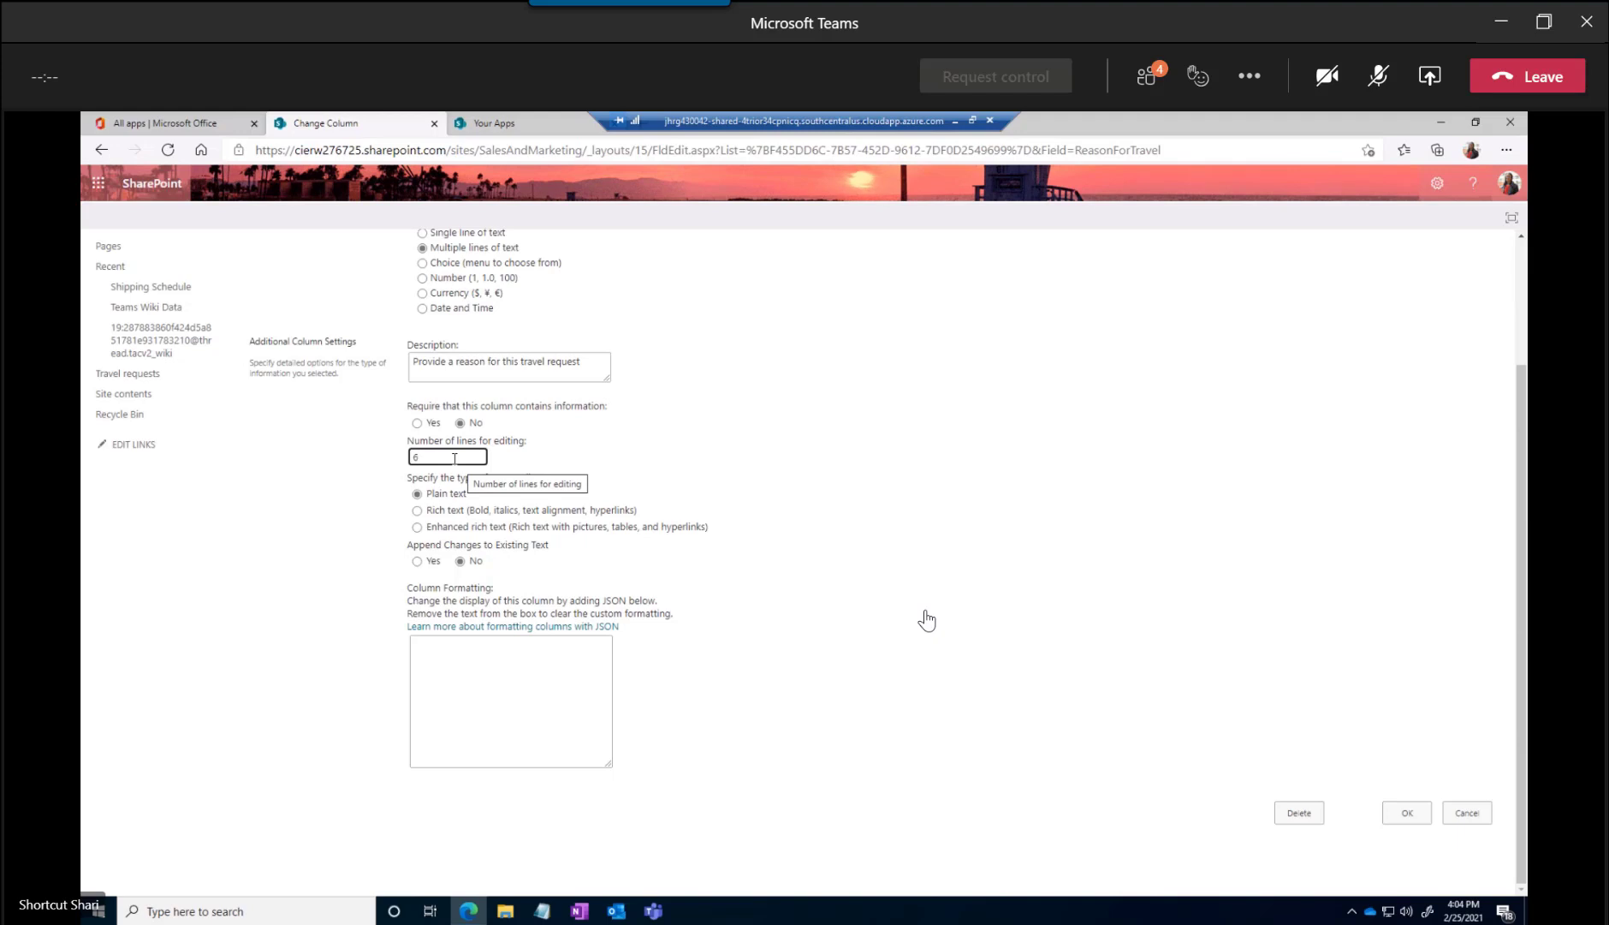
left_click(455, 519)
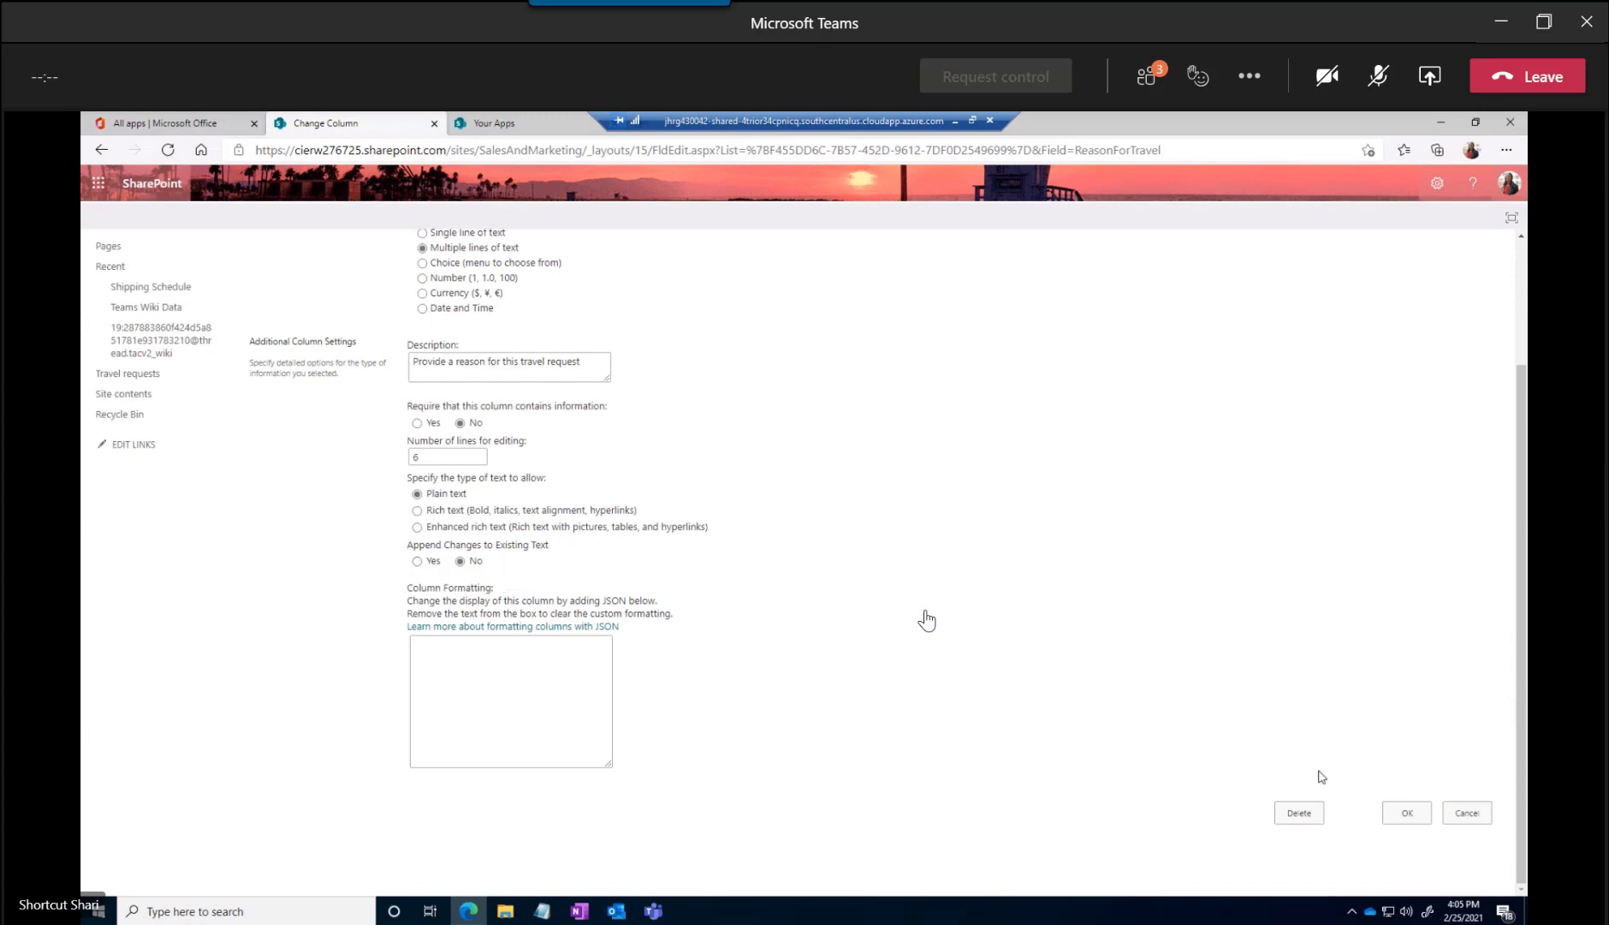
left_click(1407, 814)
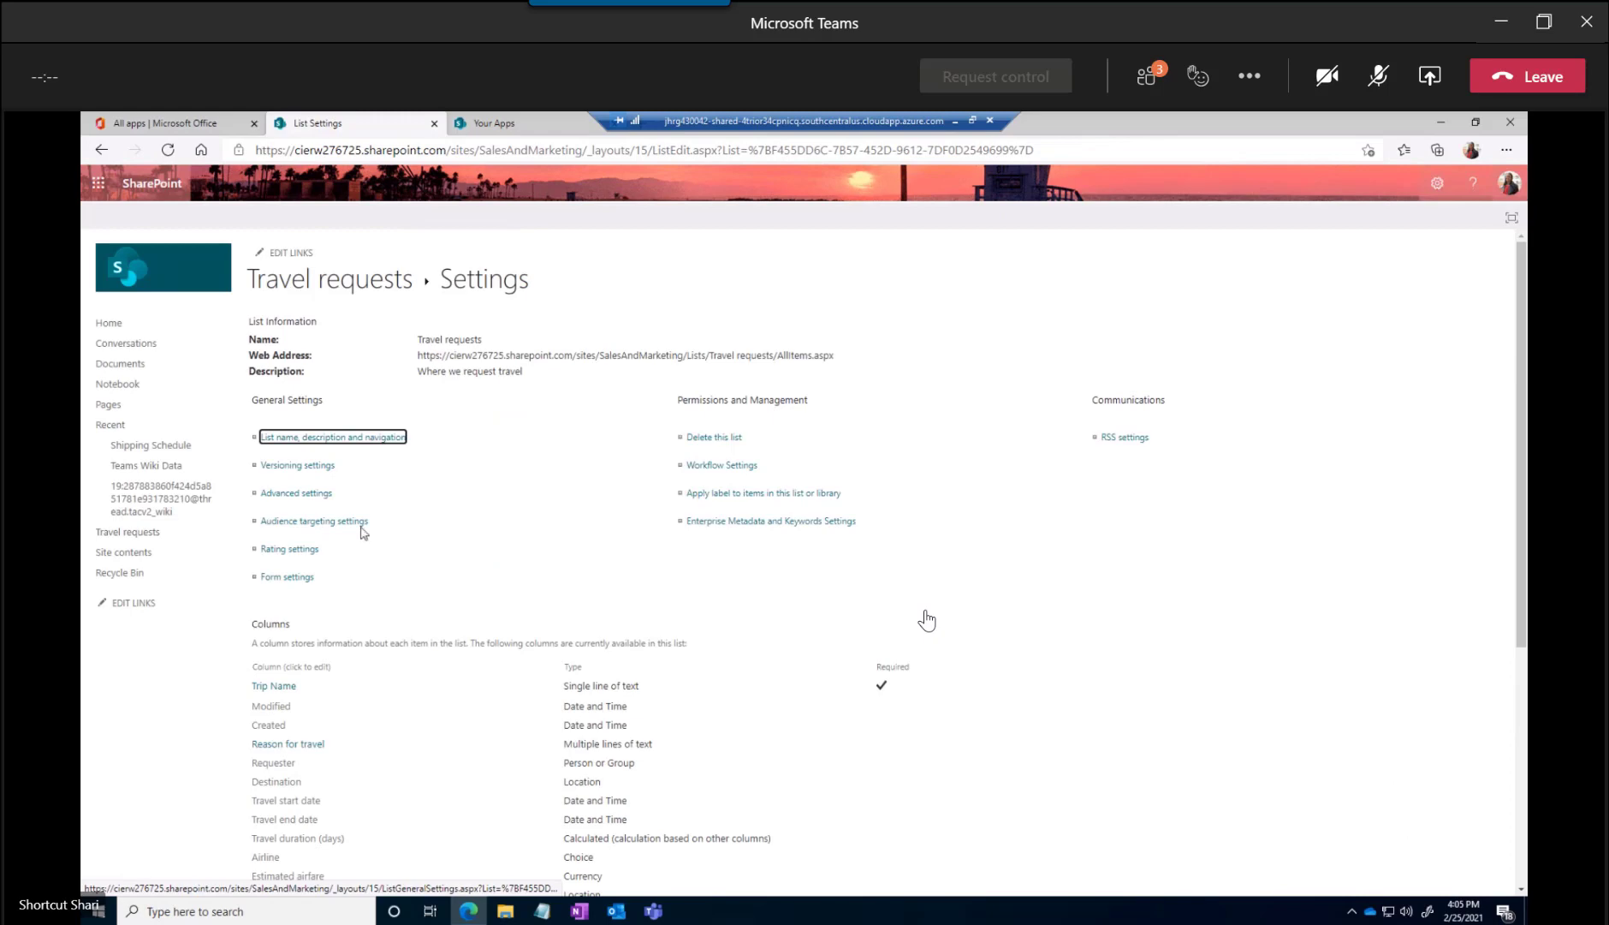
Review the Destination column's description and settings, and leave it without saving
scroll(355, 565, "down", 5)
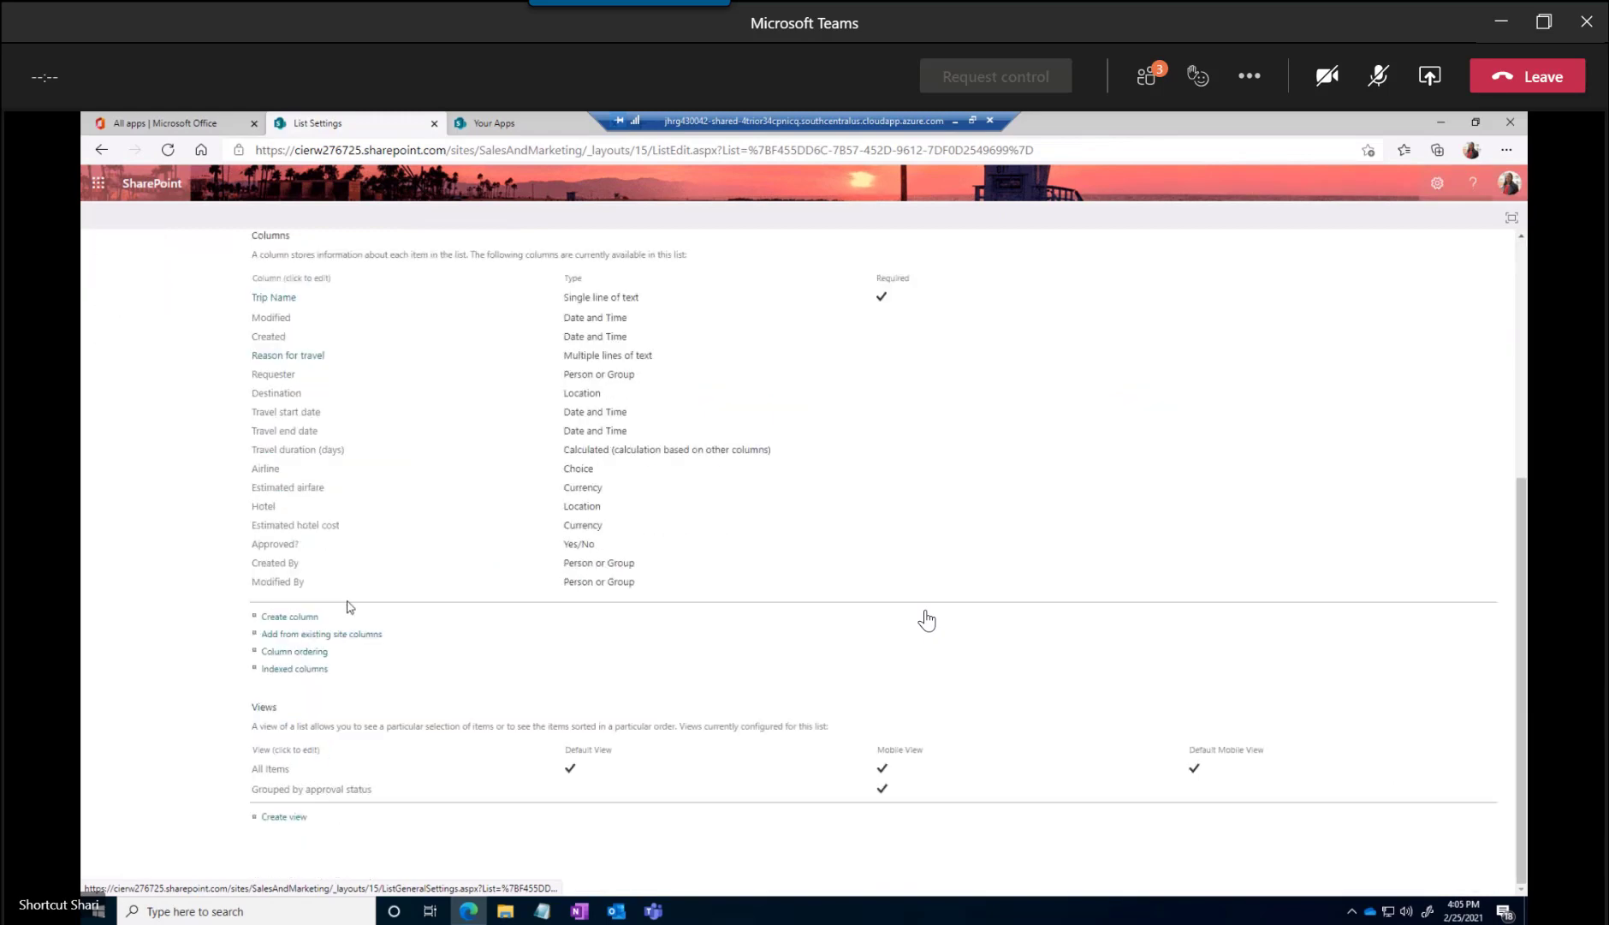
left_click(284, 404)
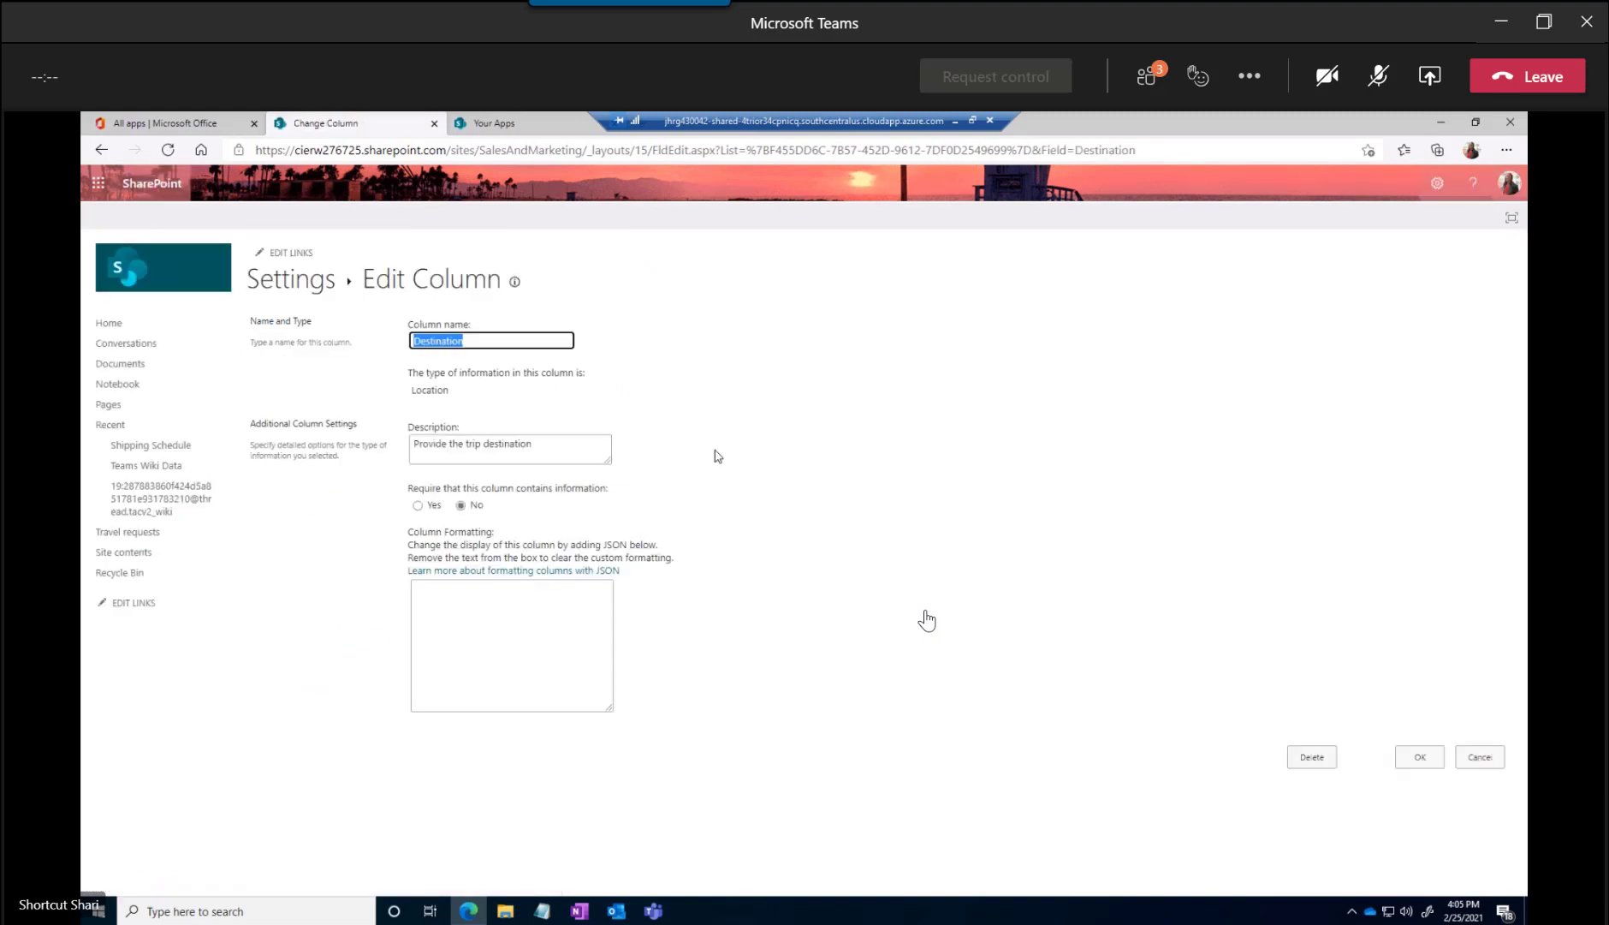
left_click(561, 448)
left_click_drag(560, 448, 404, 452)
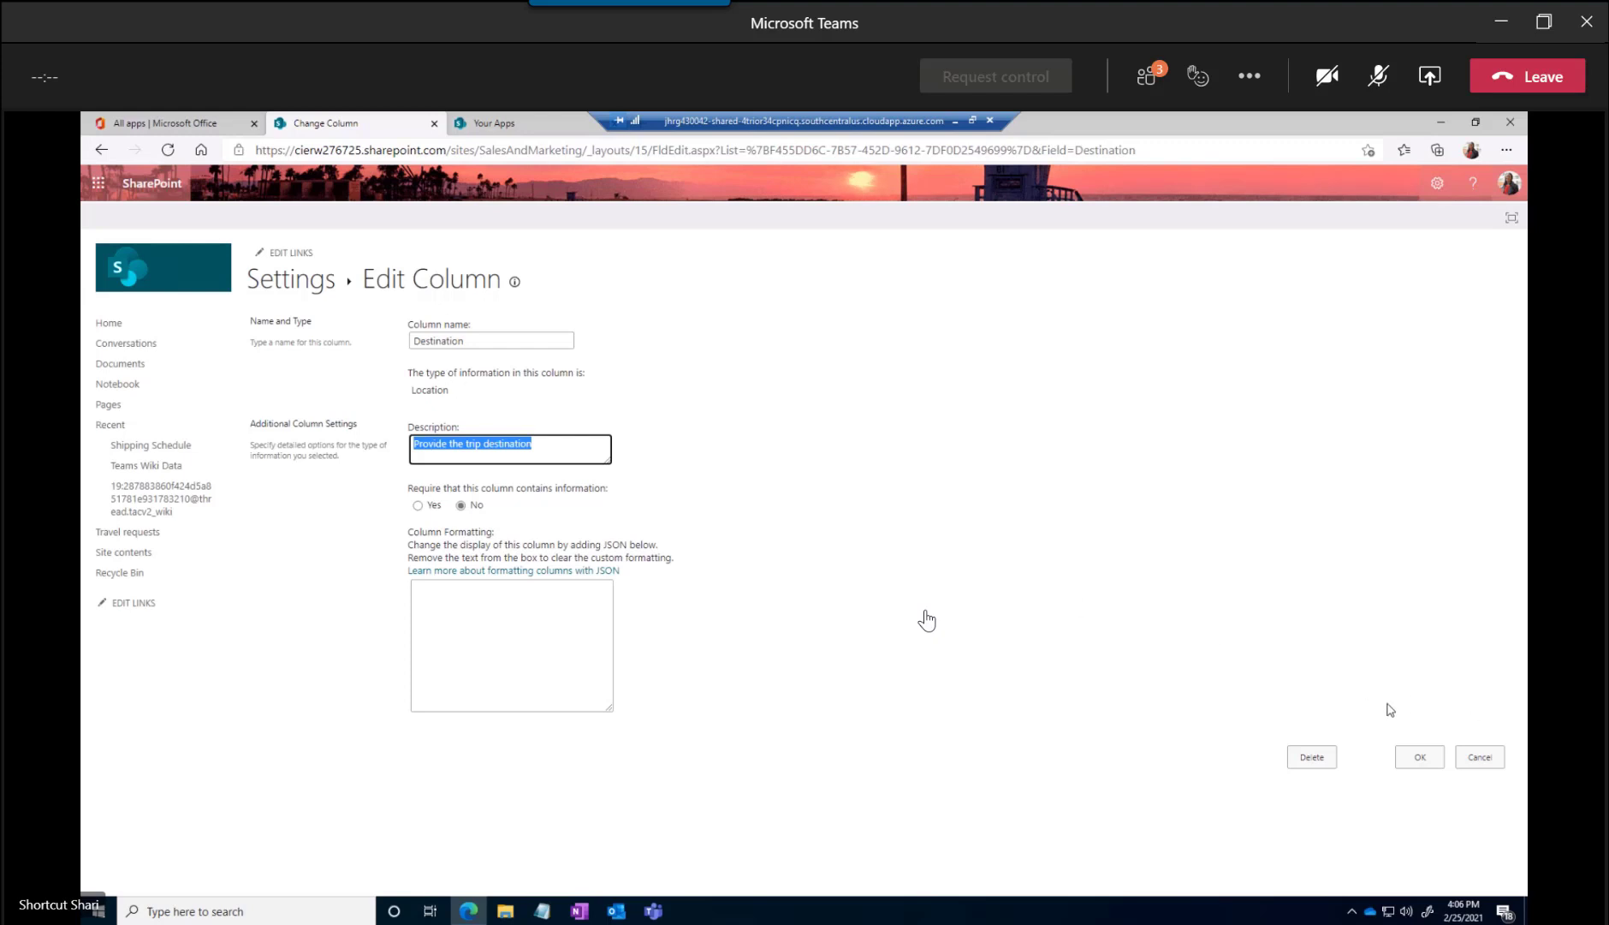
left_click(1478, 757)
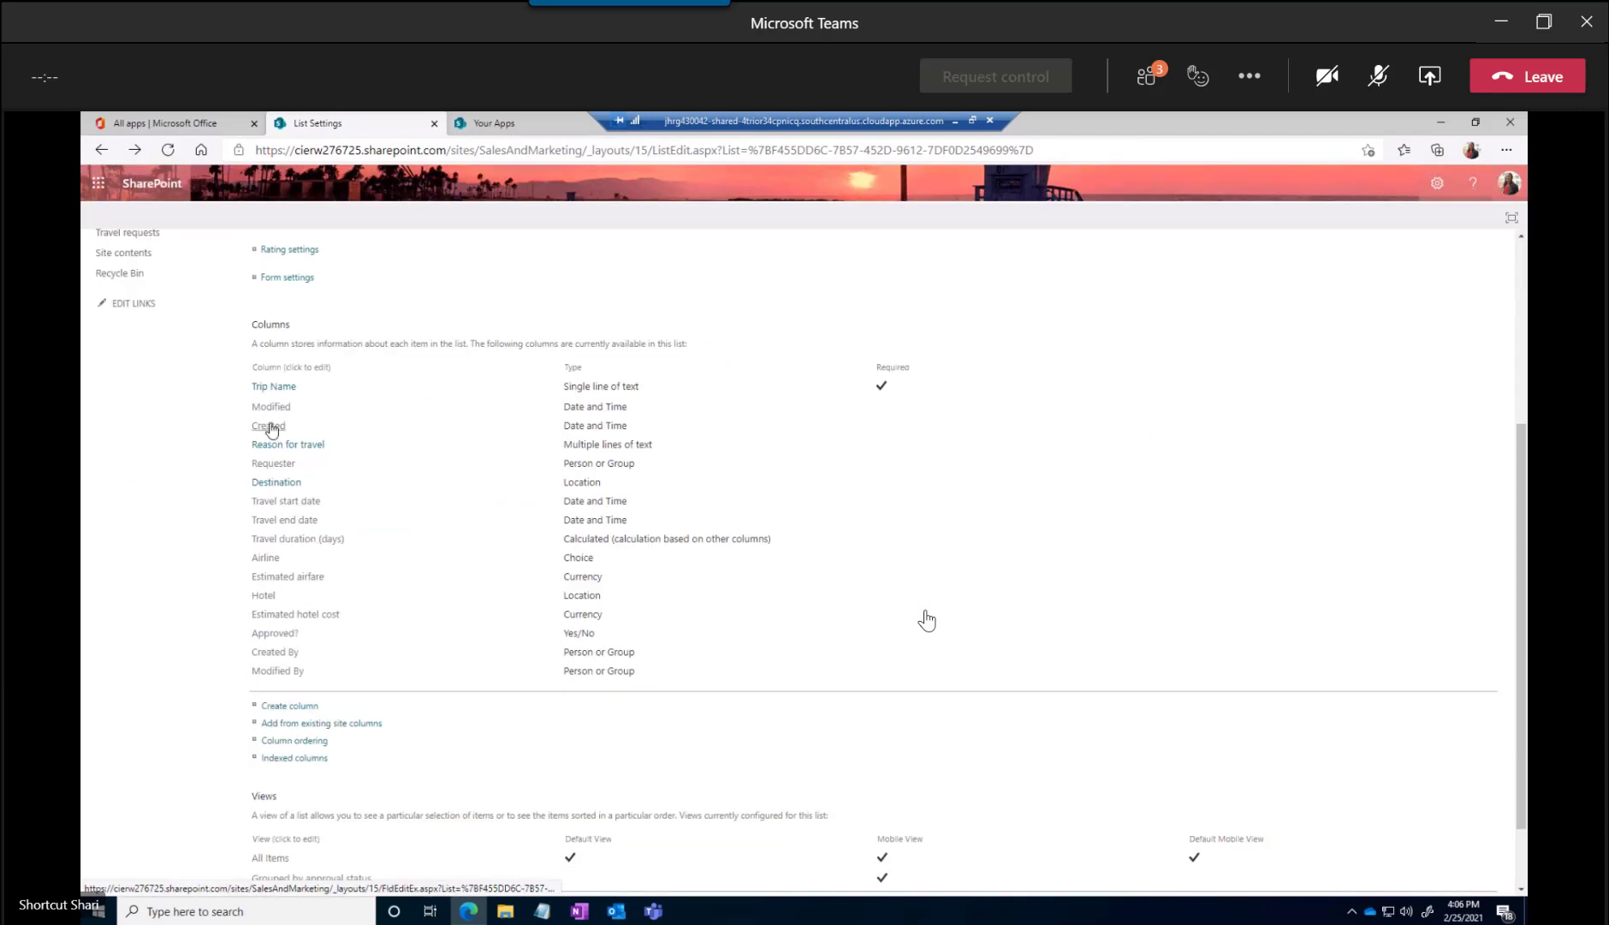
Set the Travel start date column's display format to Standard and save the column
left_click(276, 503)
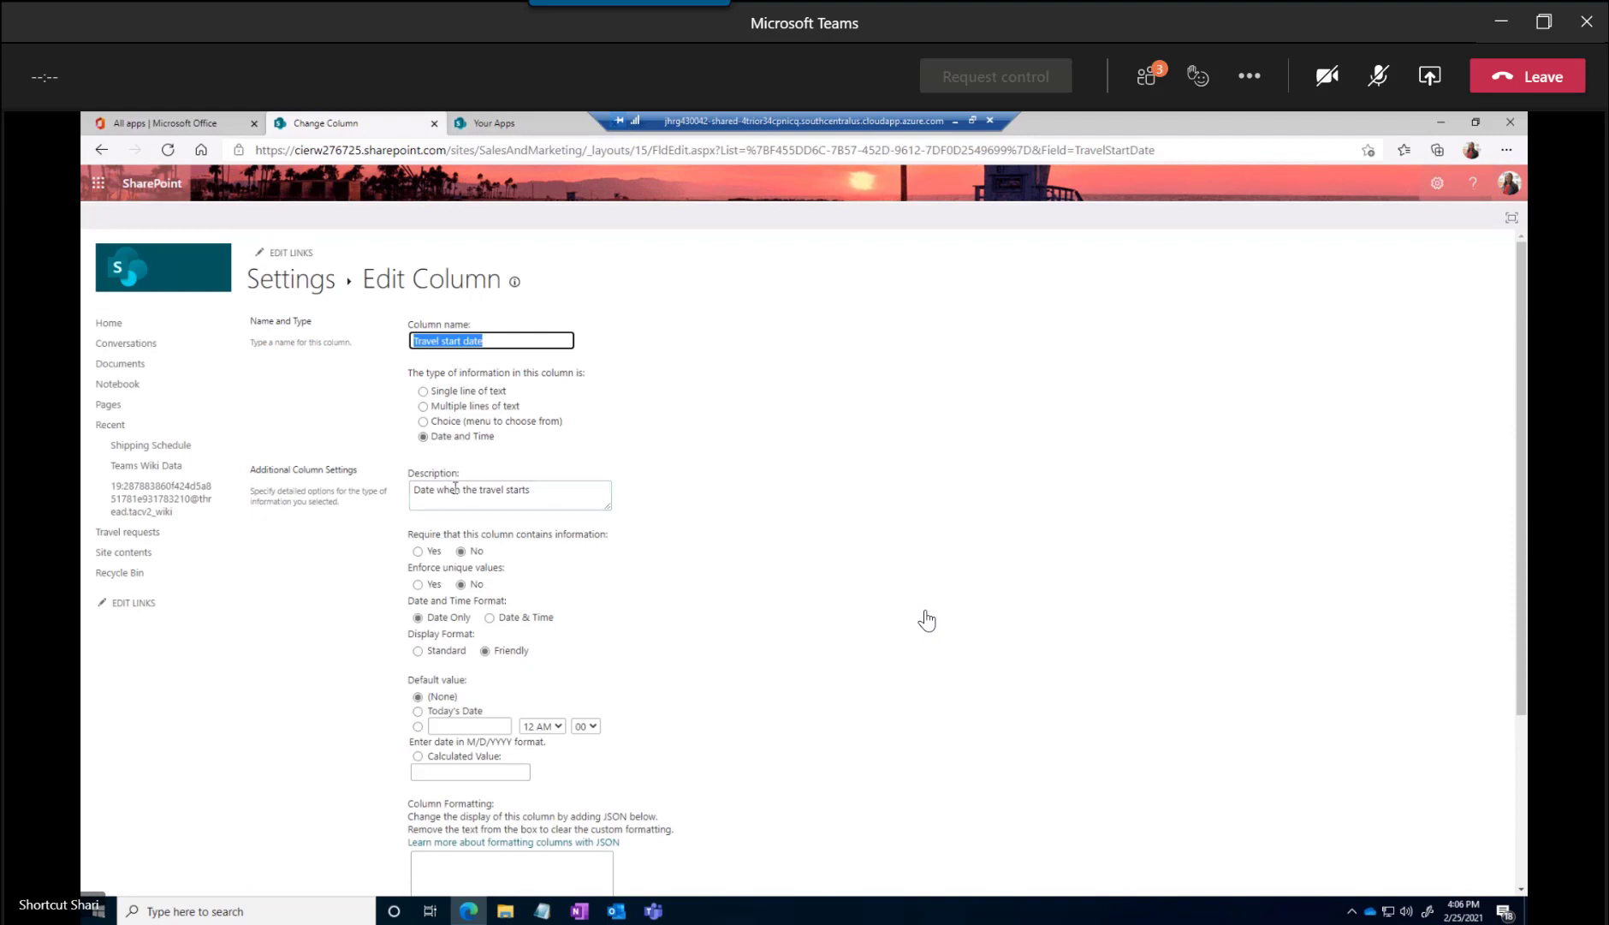
left_click_drag(417, 491, 564, 491)
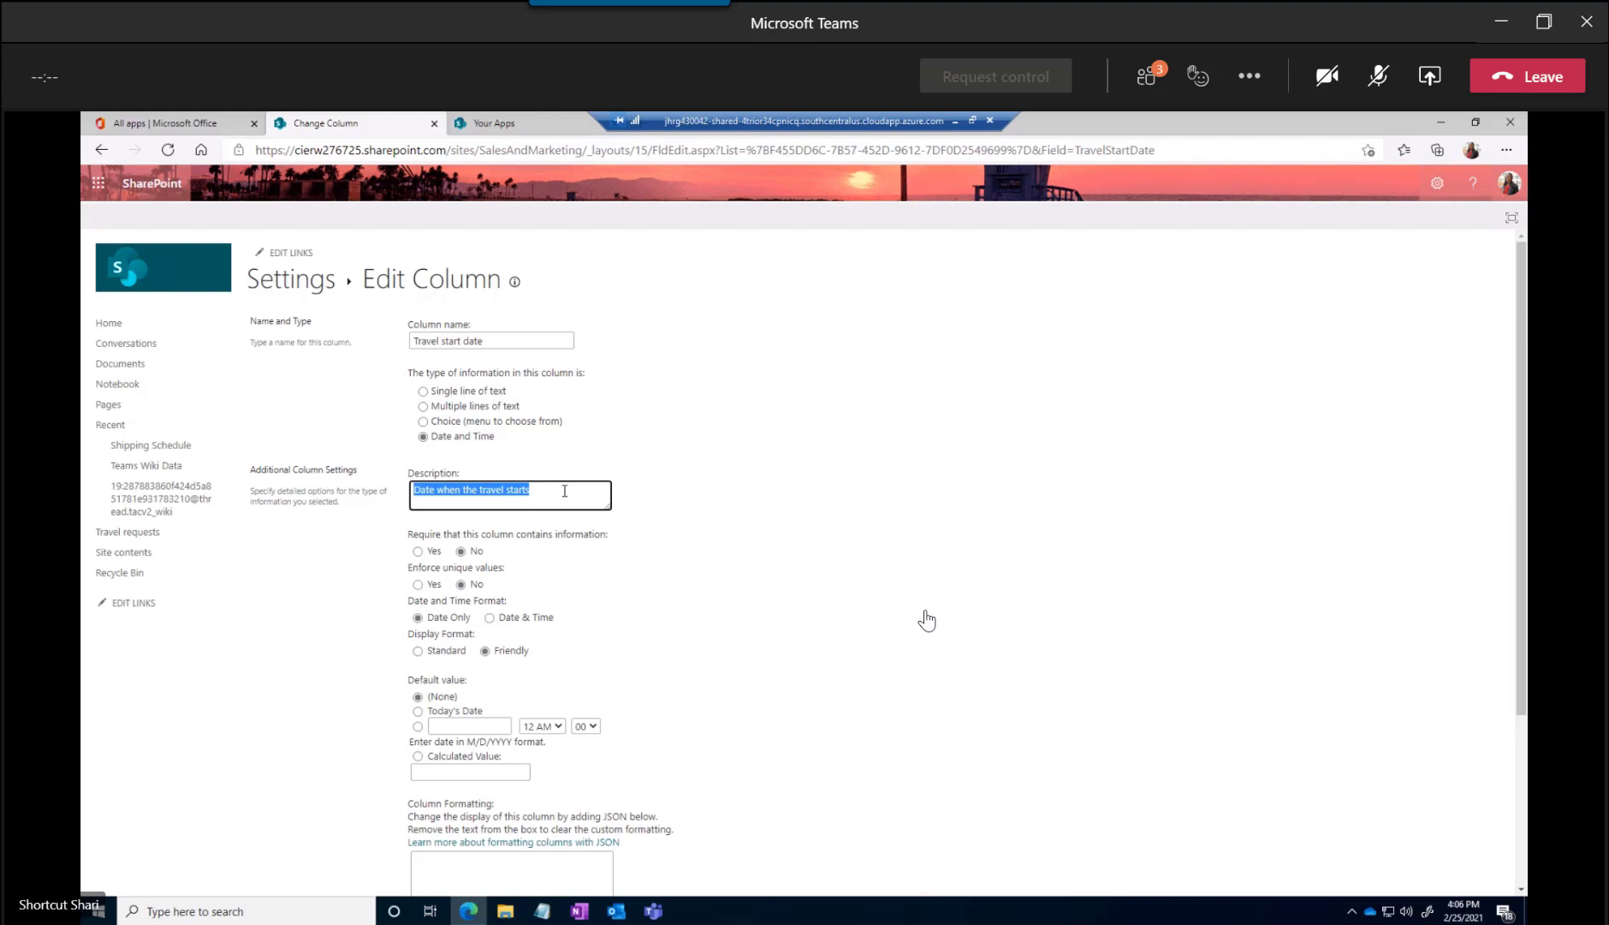
scroll(660, 548, "down", 1)
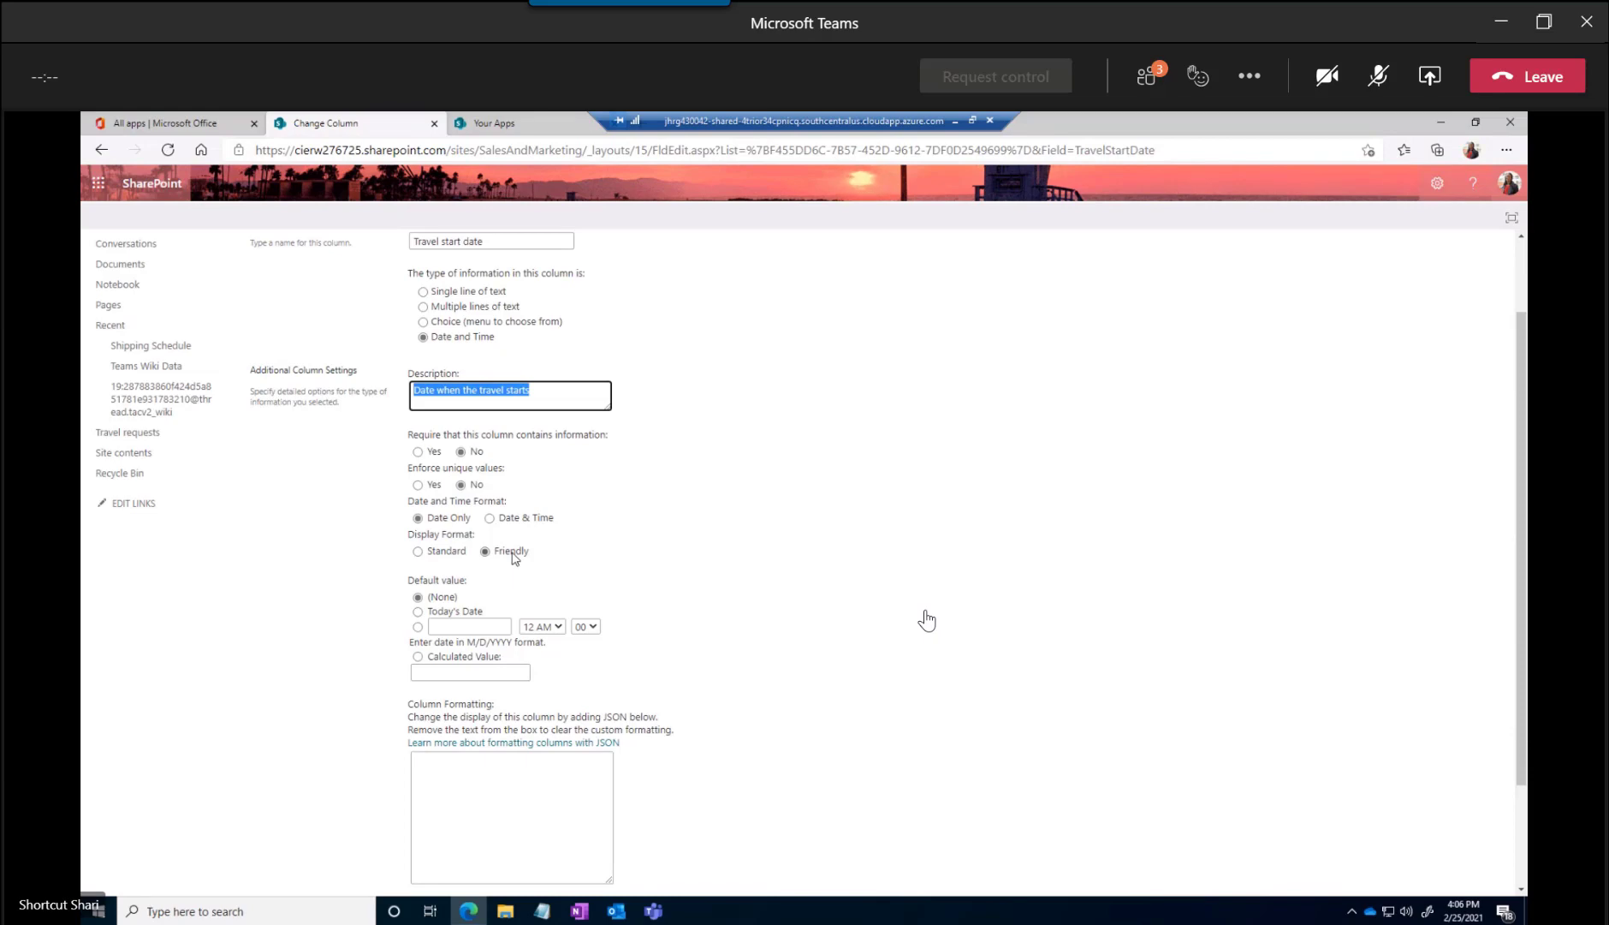
left_click(418, 553)
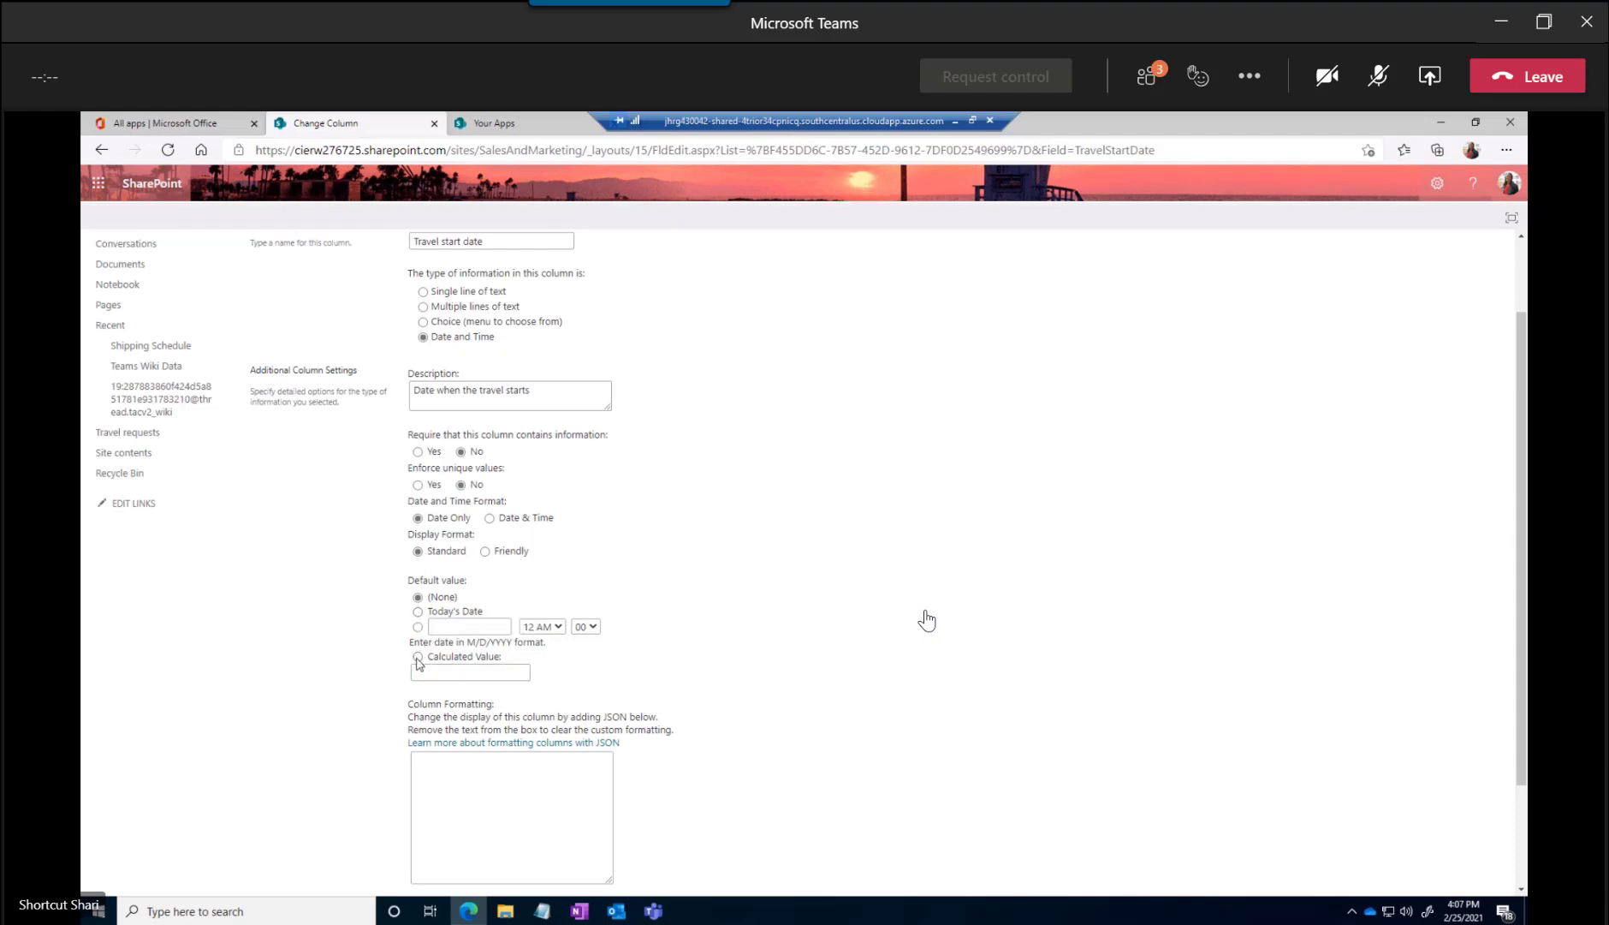
scroll(572, 675, "down", 1)
scroll(571, 674, "down", 1)
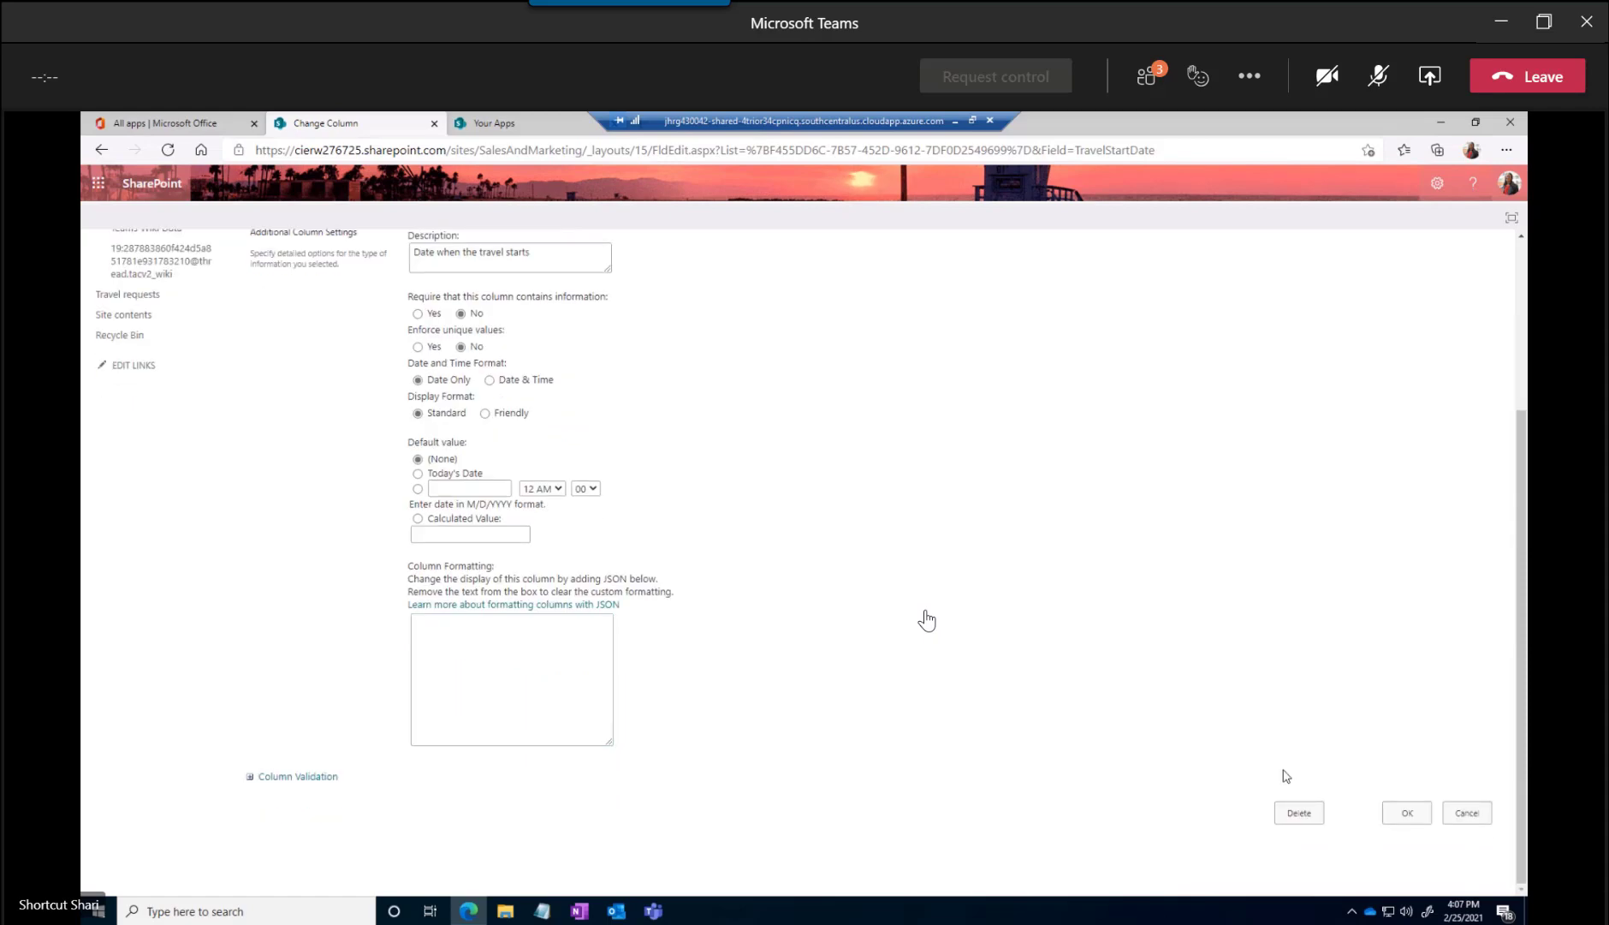
left_click(1413, 815)
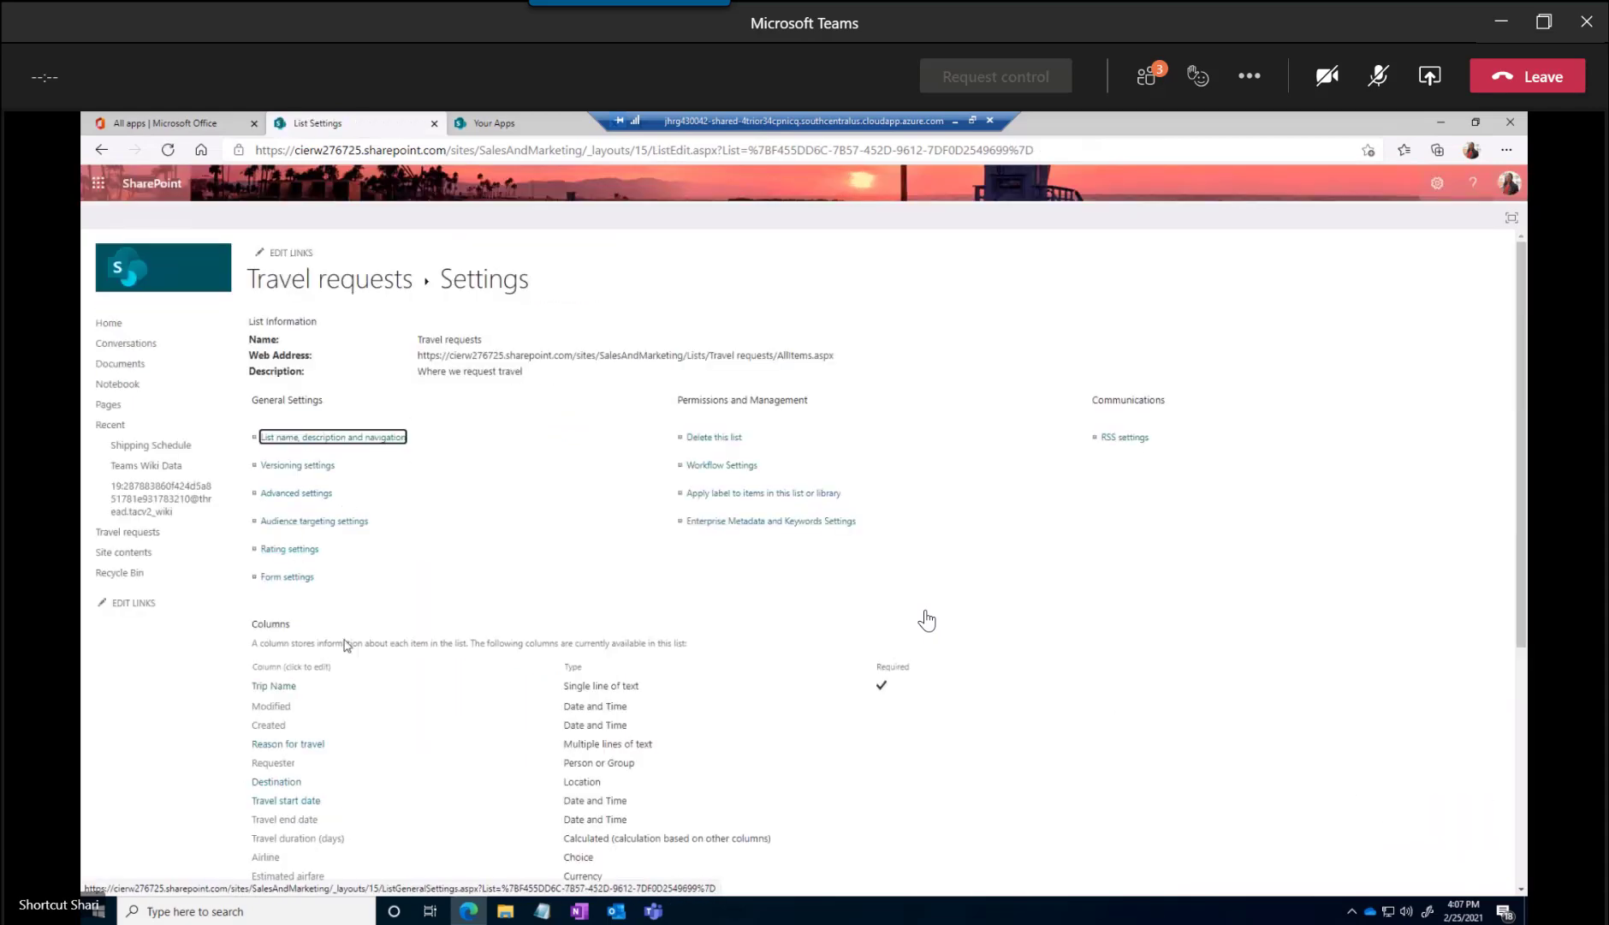
Reopen the Travel start date column and expand its column validation options
scroll(297, 757, "down", 1)
left_click(286, 700)
scroll(485, 697, "down", 3)
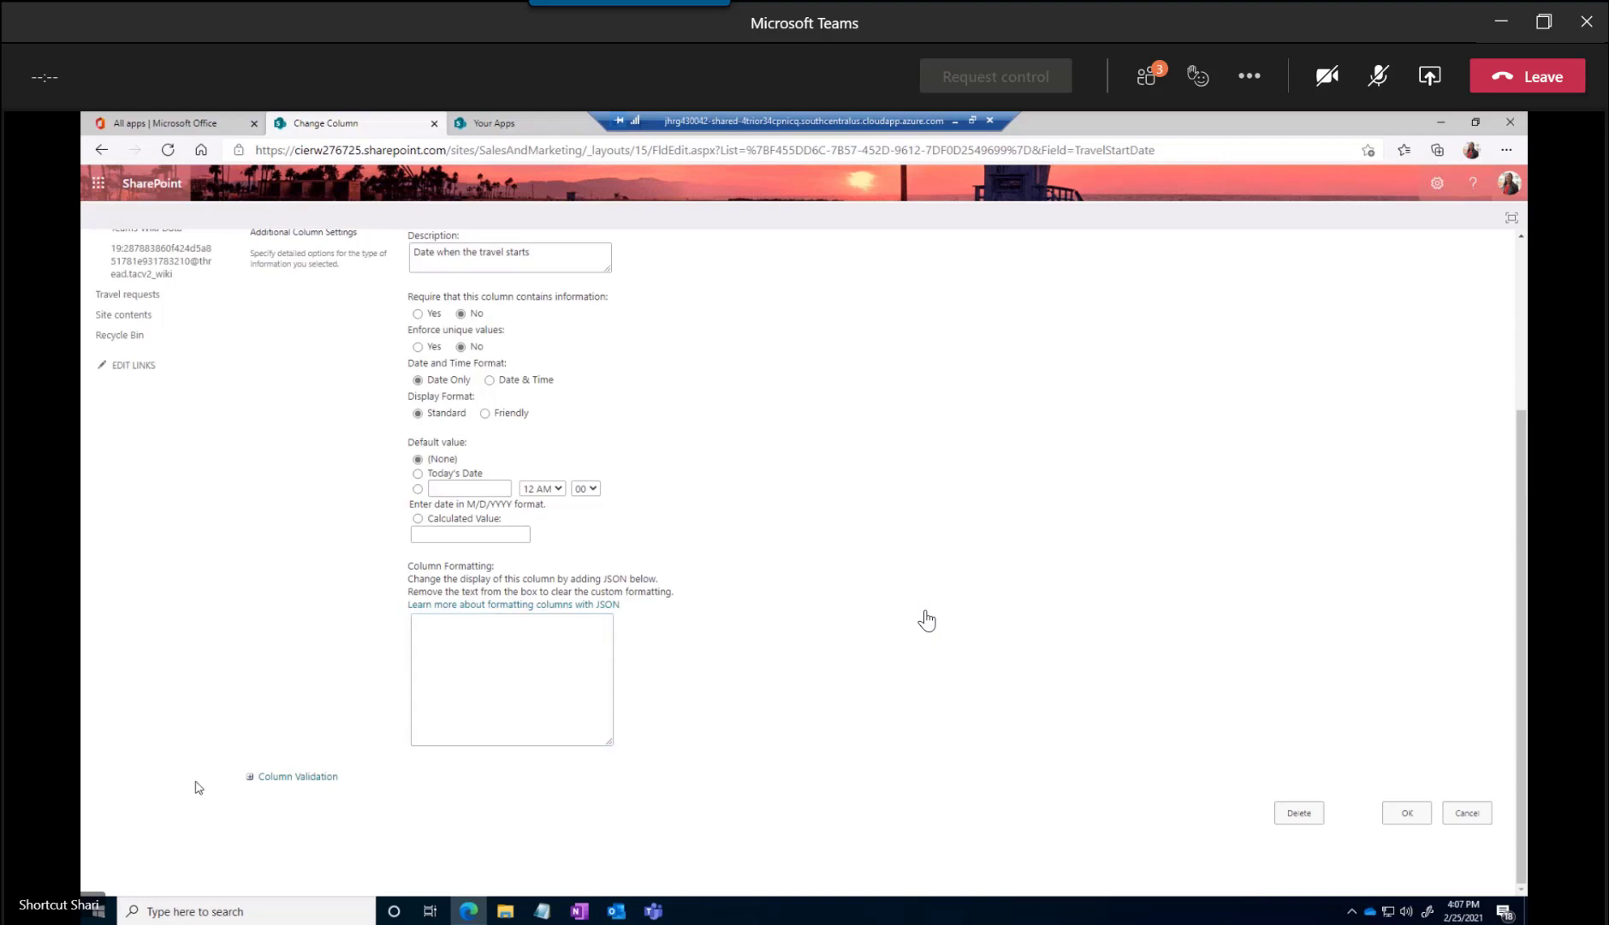
left_click(253, 777)
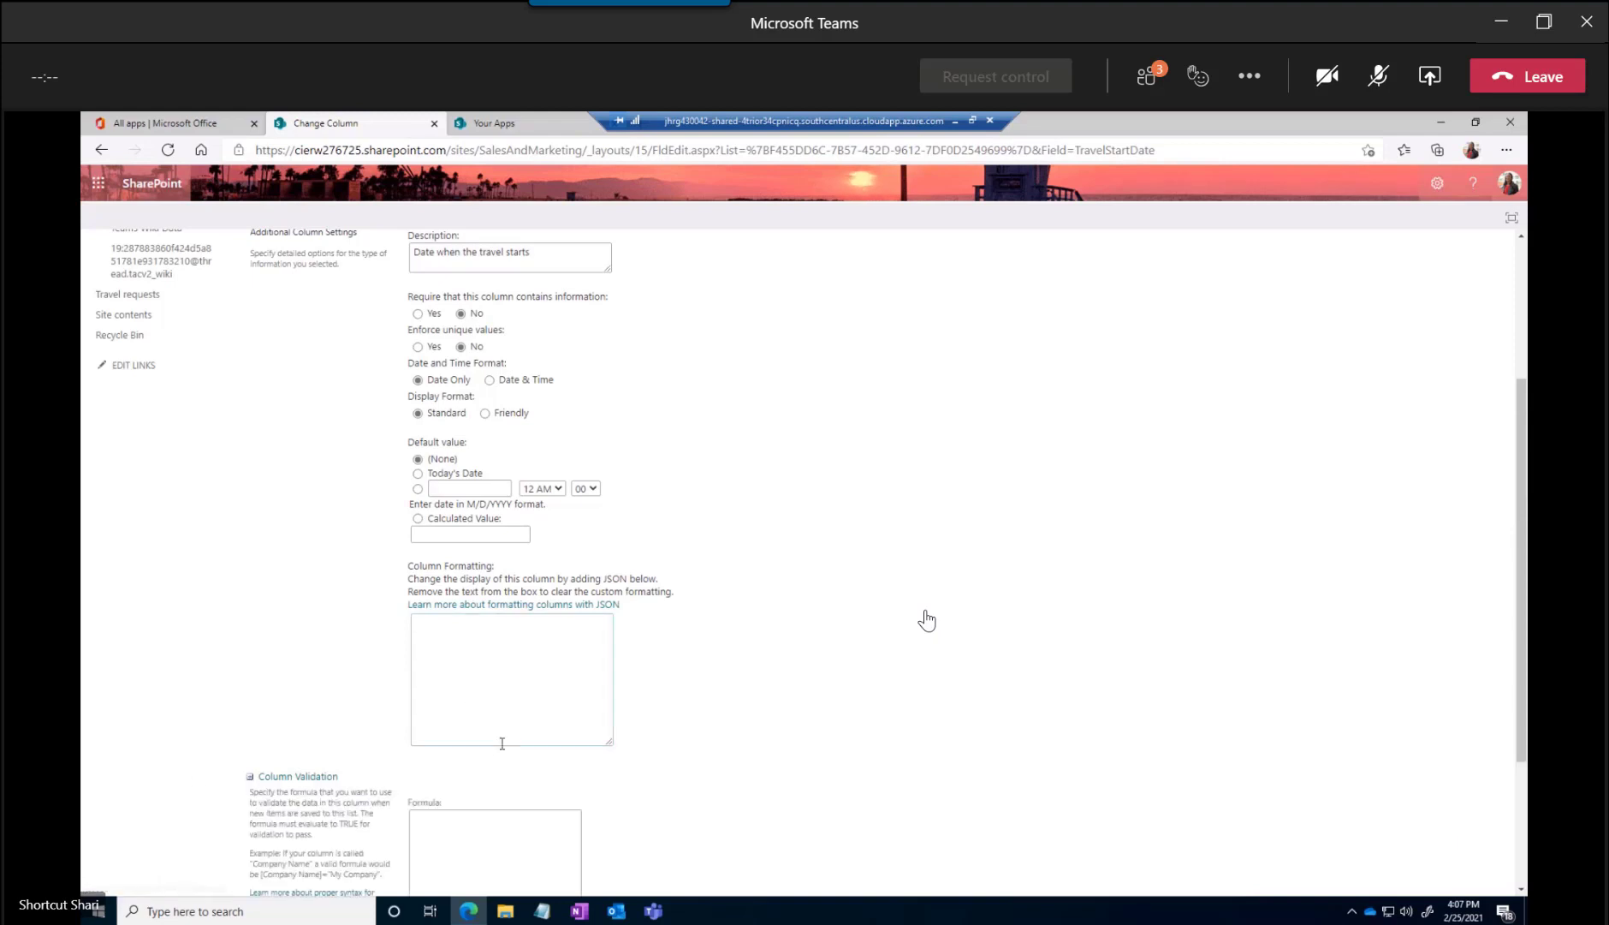
scroll(488, 746, "down", 2)
Begin the column's validation formula with ">" and try adding a "[Today" reference after it
left_click(436, 615)
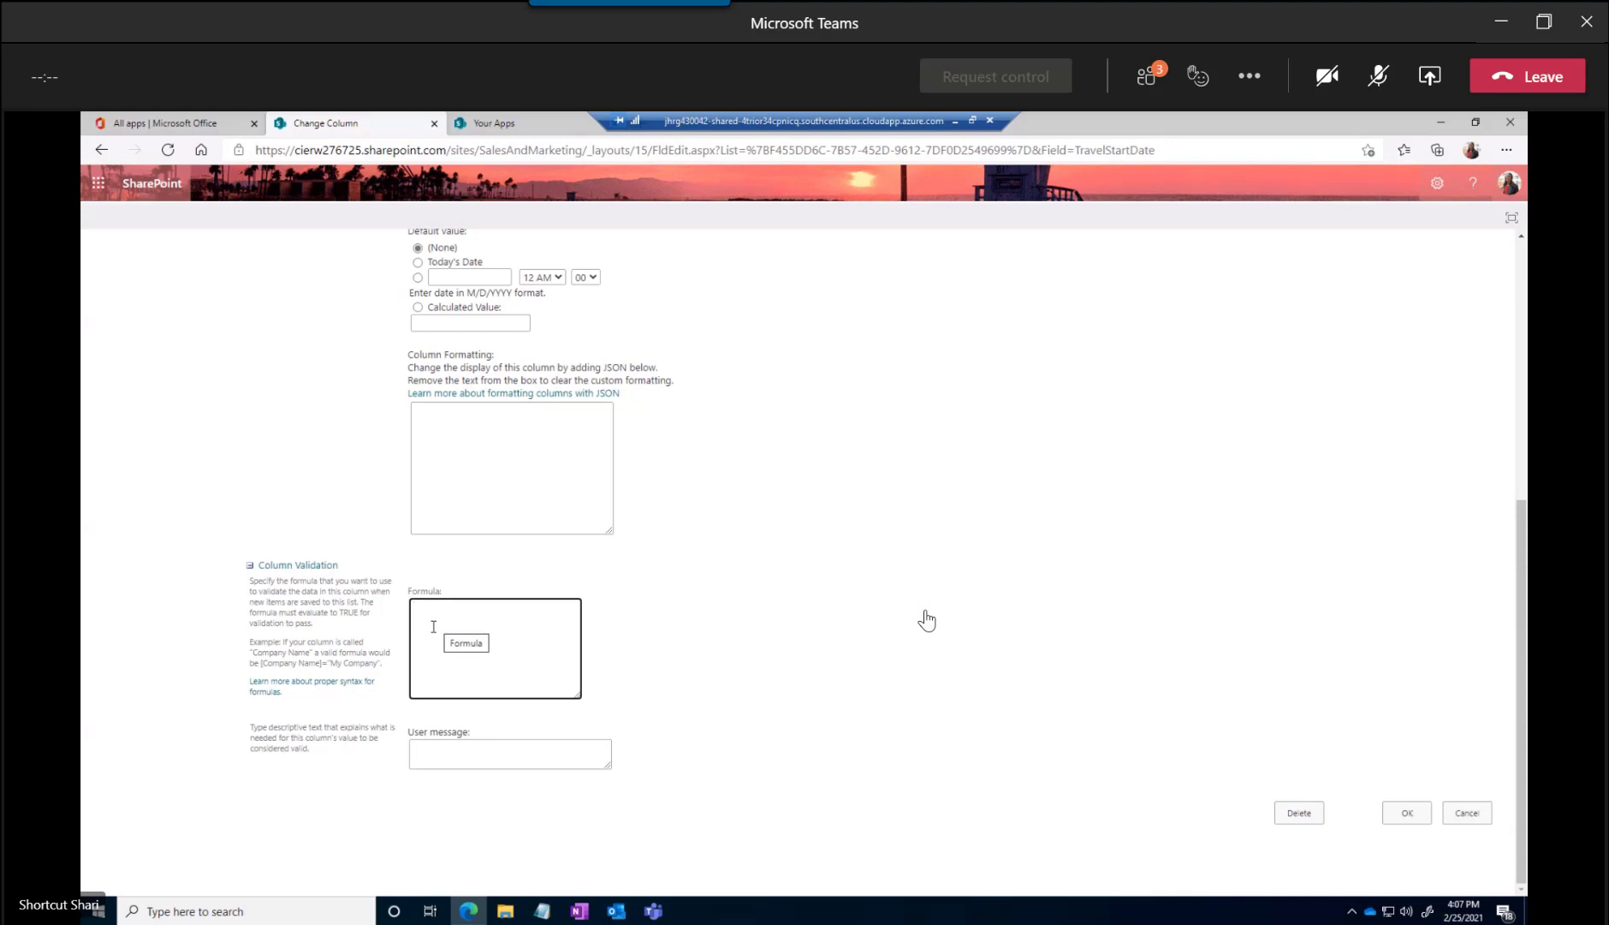
type(">[Today")
key("BackSpace")
key("BackSpace")
key("BackSpace")
key("BackSpace")
key("BackSpace")
key("BackSpace")
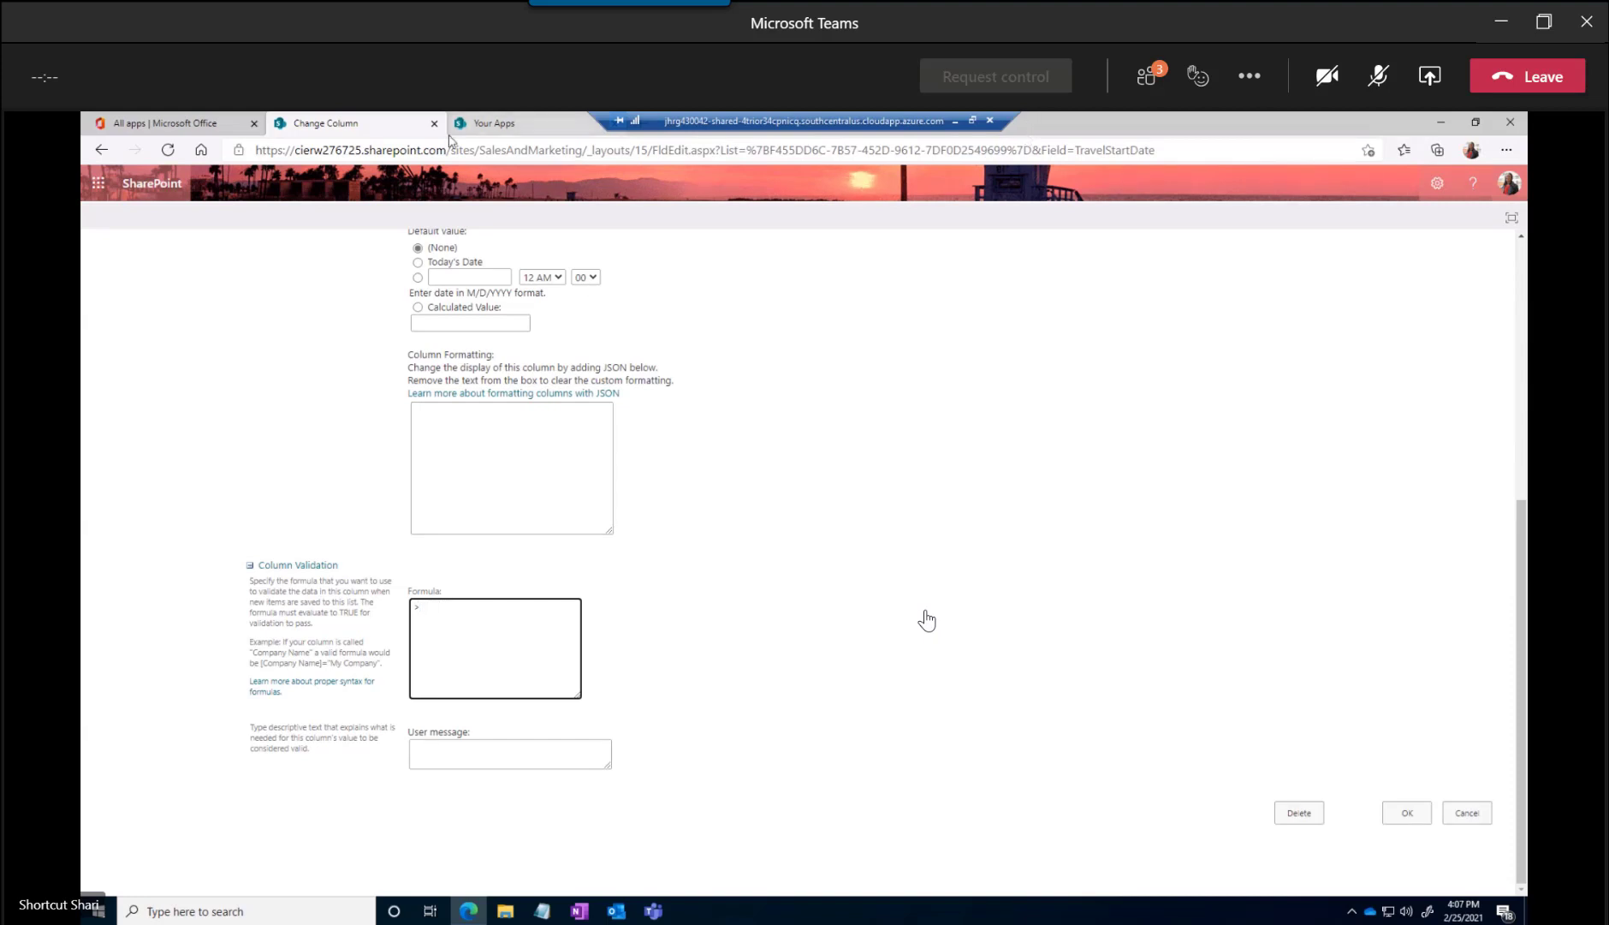
Search the web for "sharepoint formulas" in a new browser tab
left_click(228, 129)
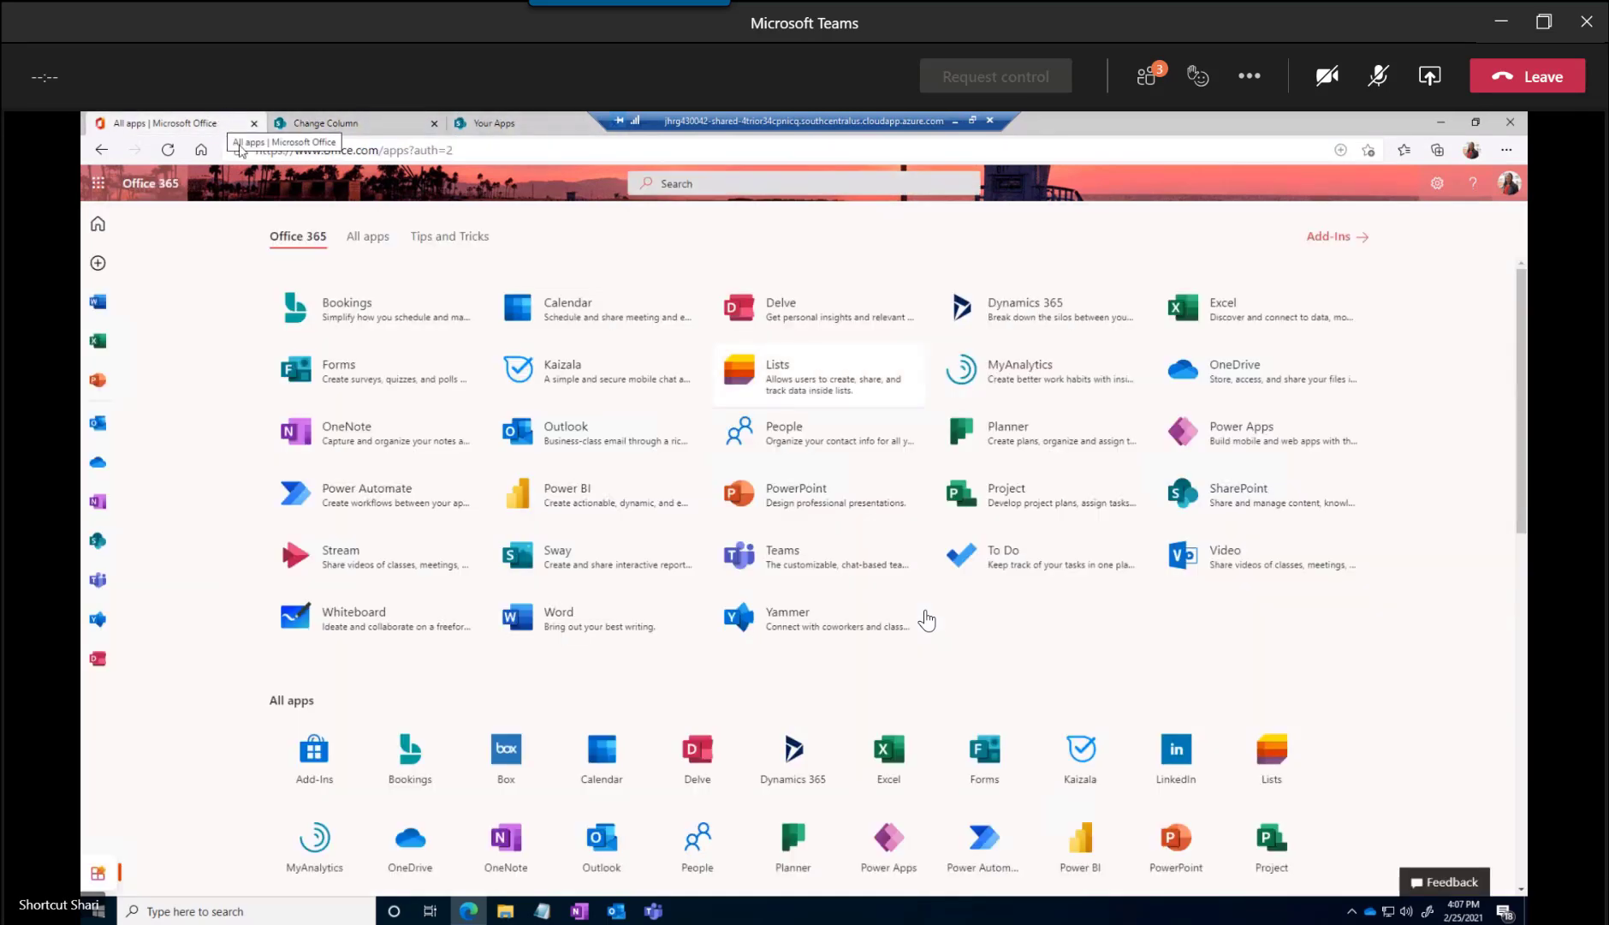
right_click(551, 129)
left_click(603, 139)
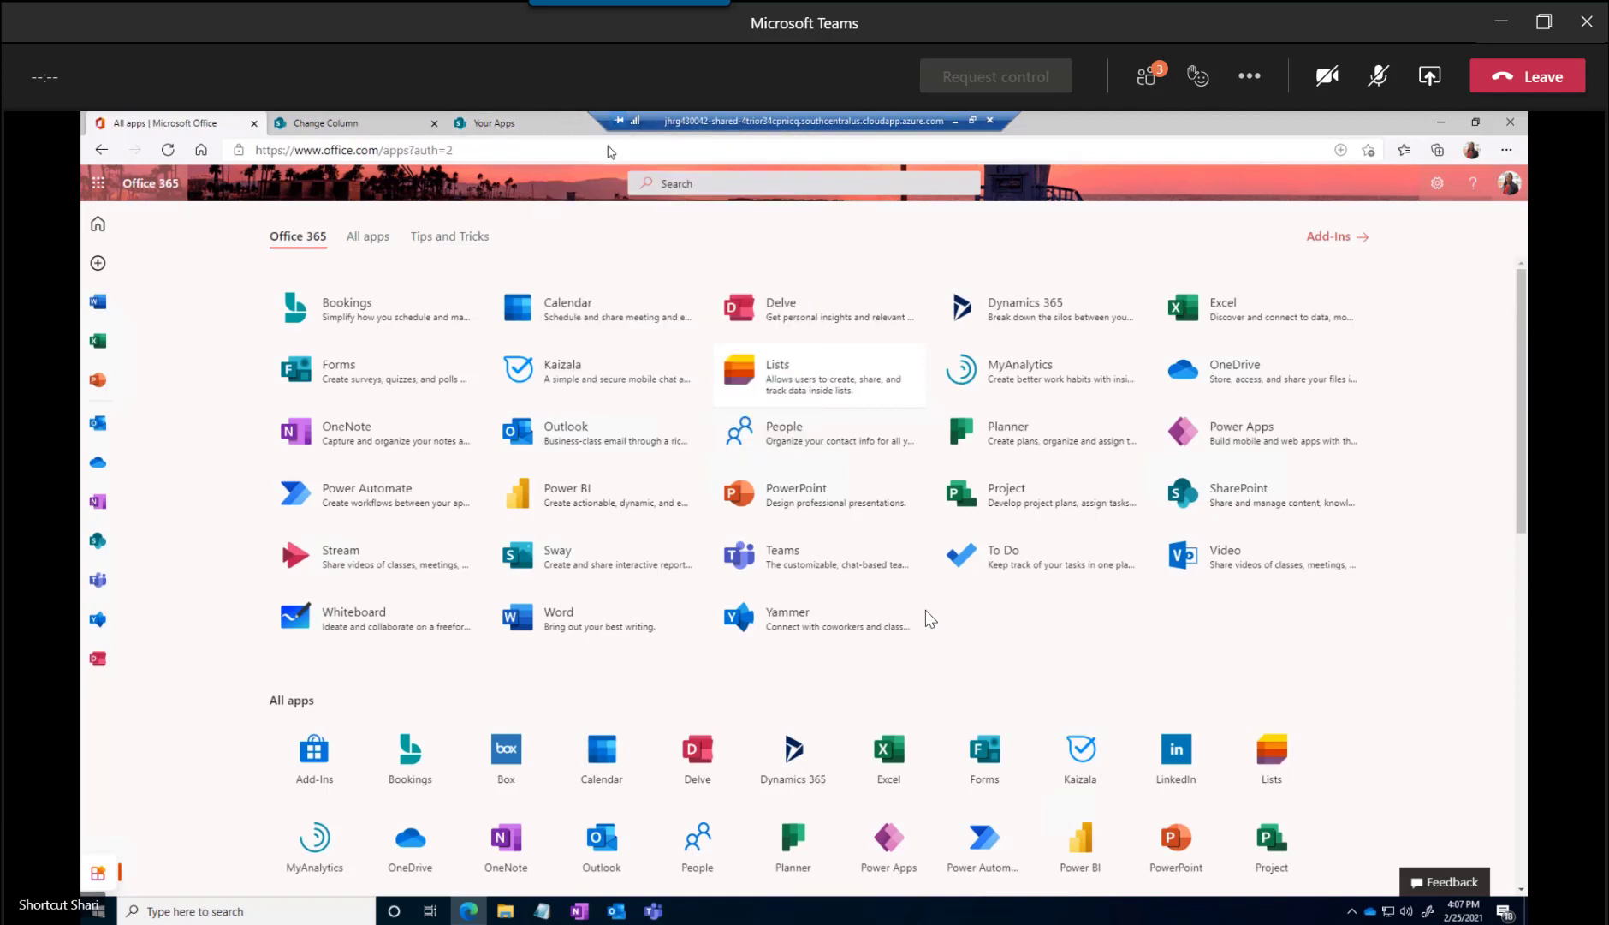
left_click(585, 313)
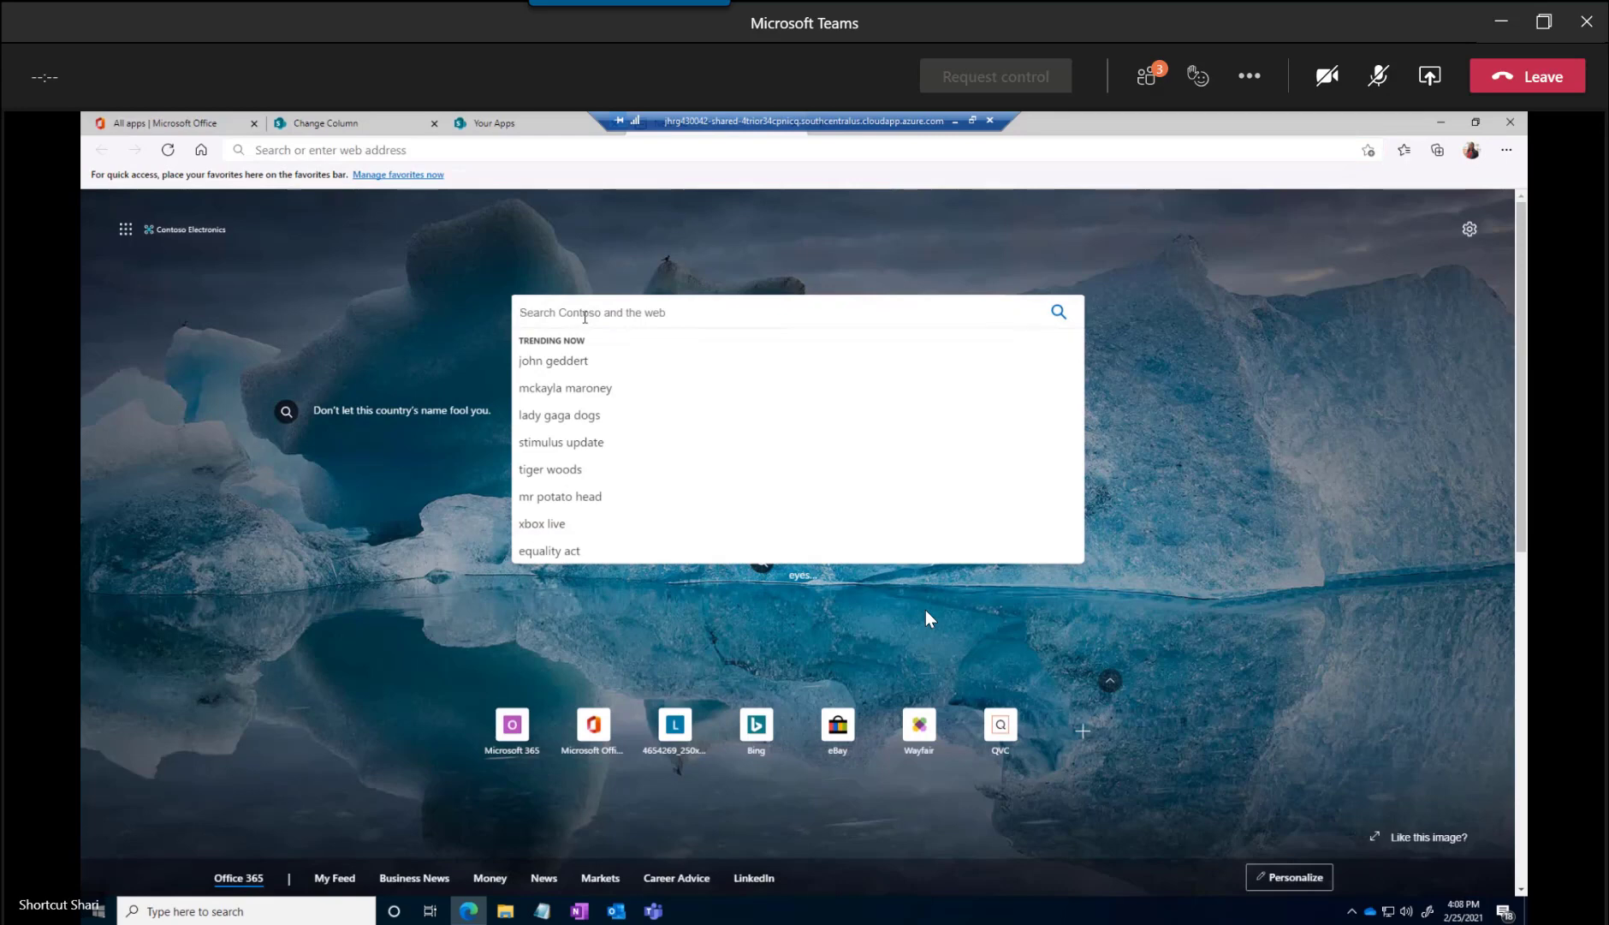
type("share")
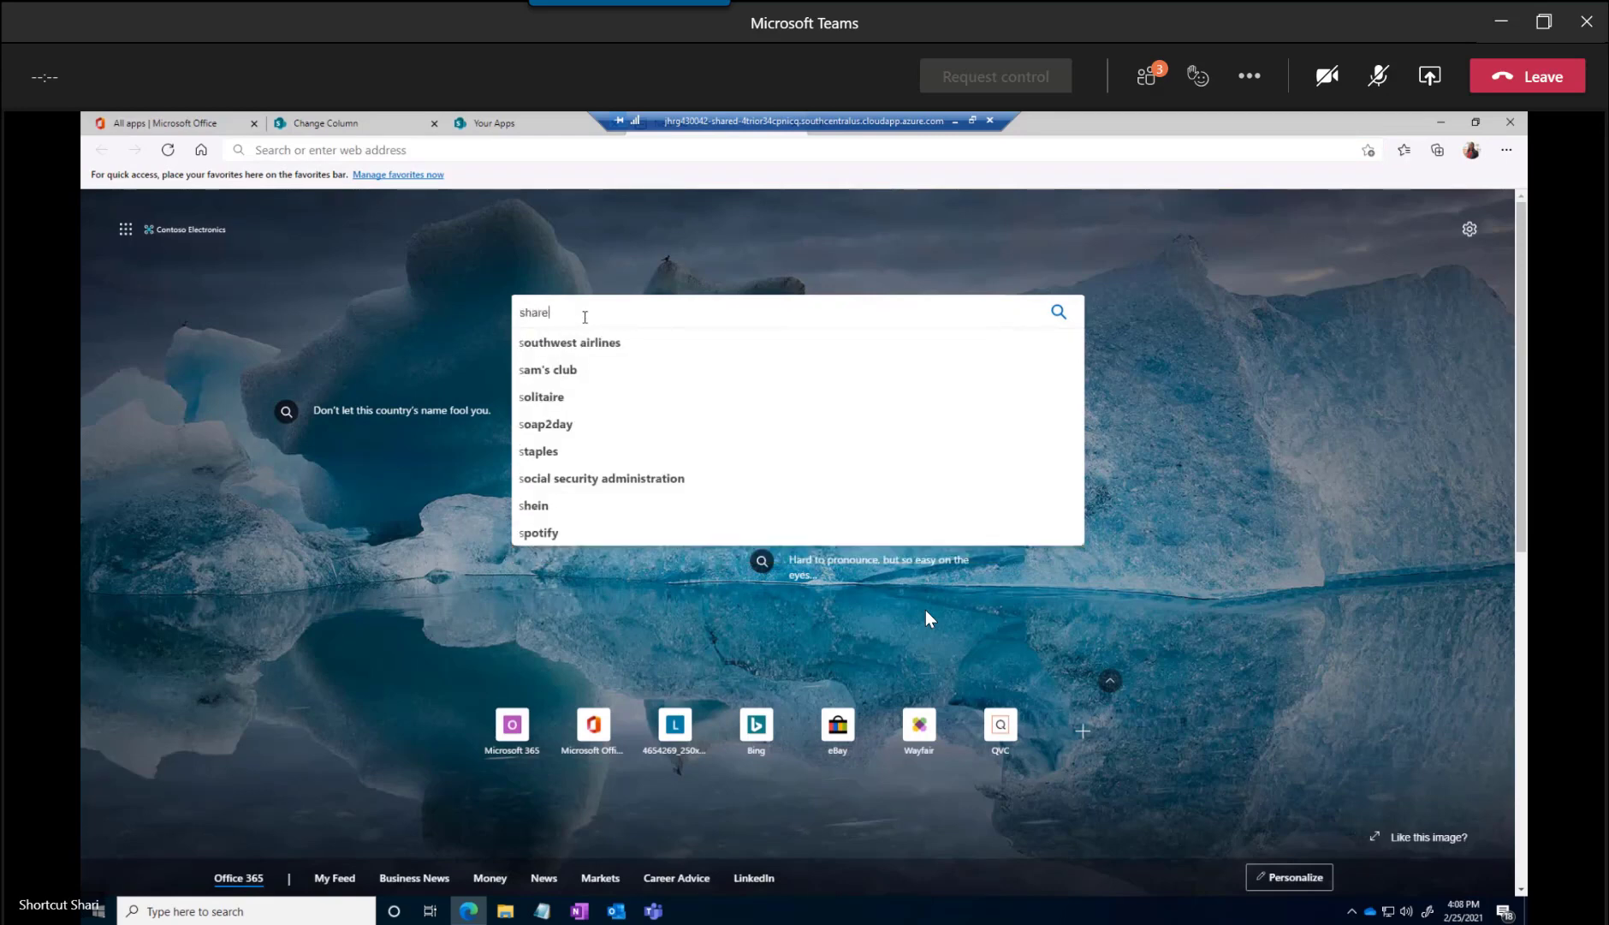
type("point for")
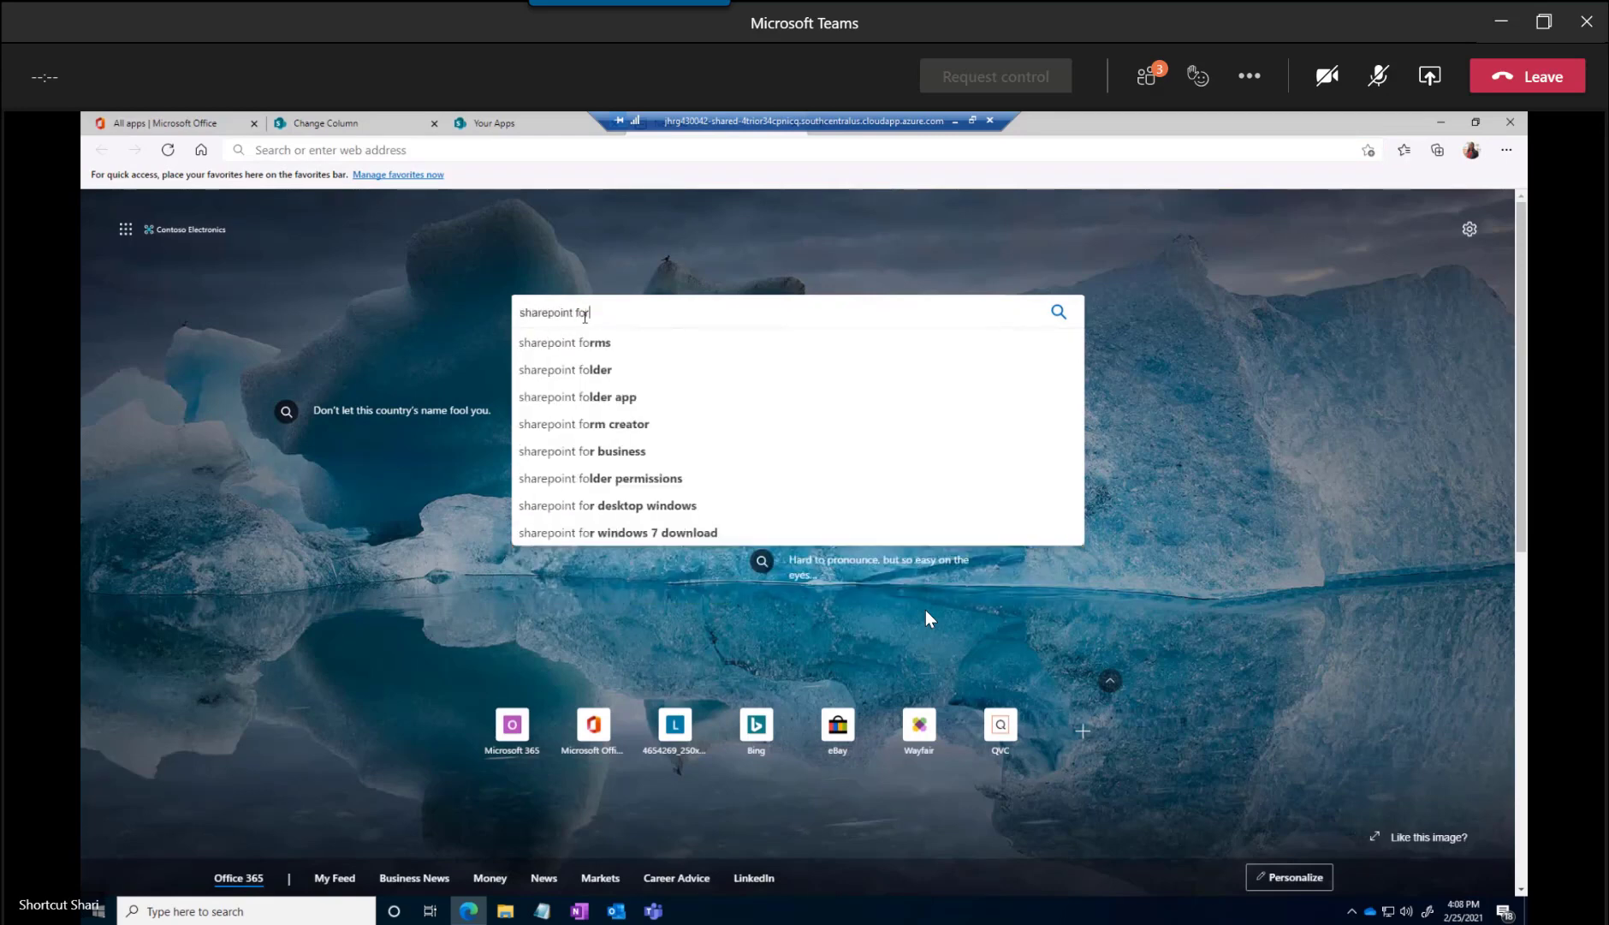
type("mulas")
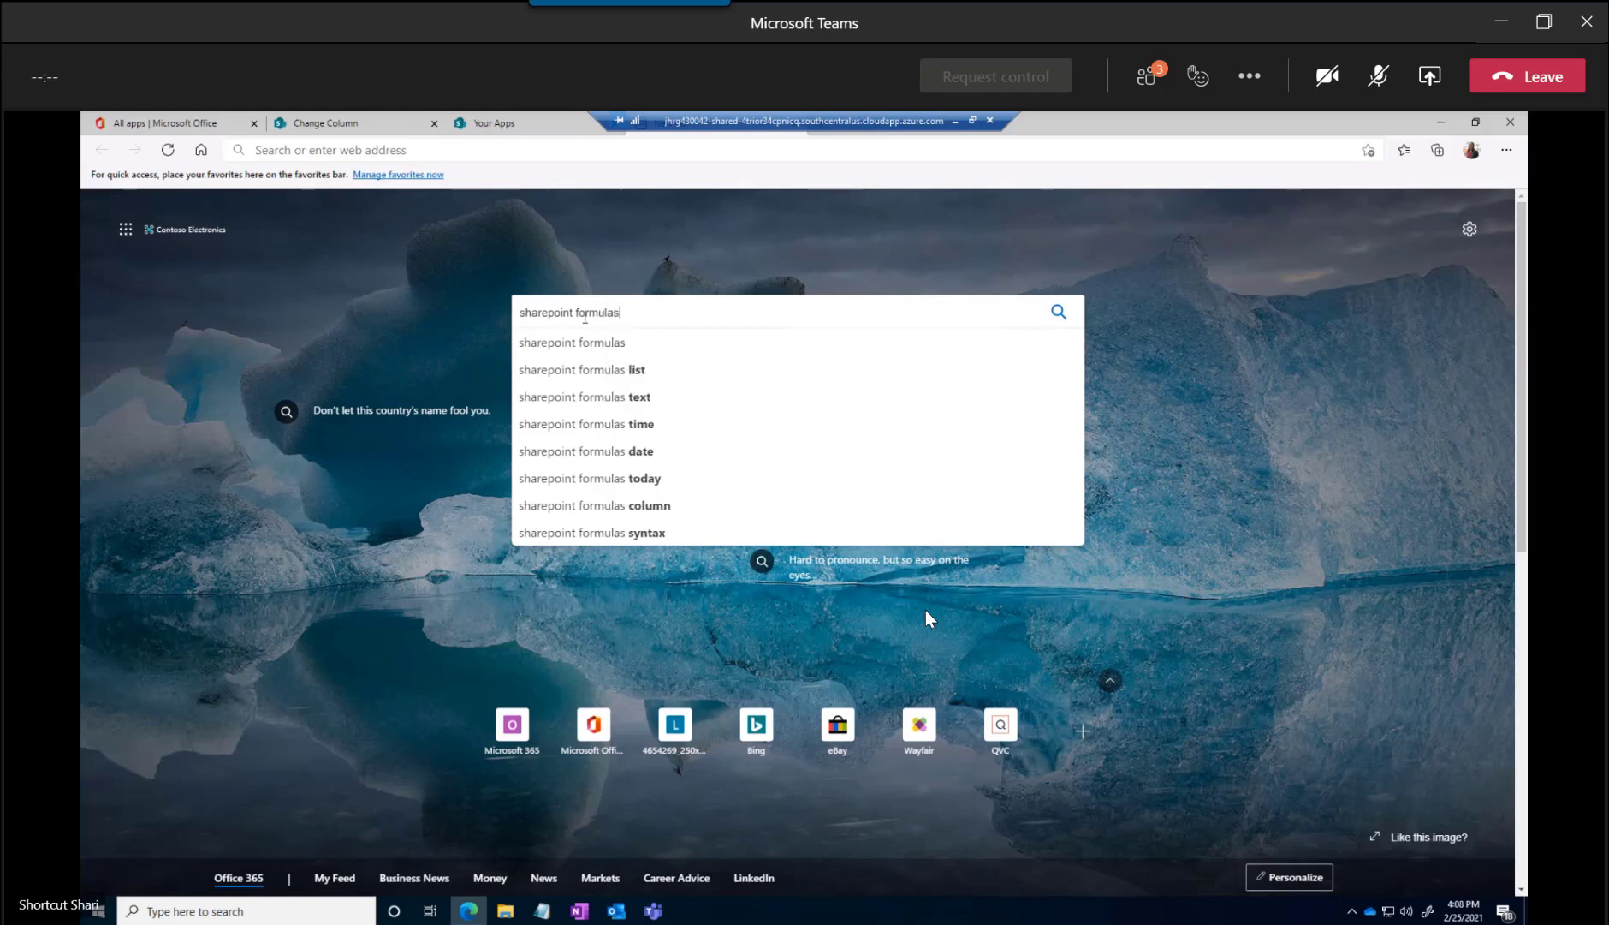
key("Return")
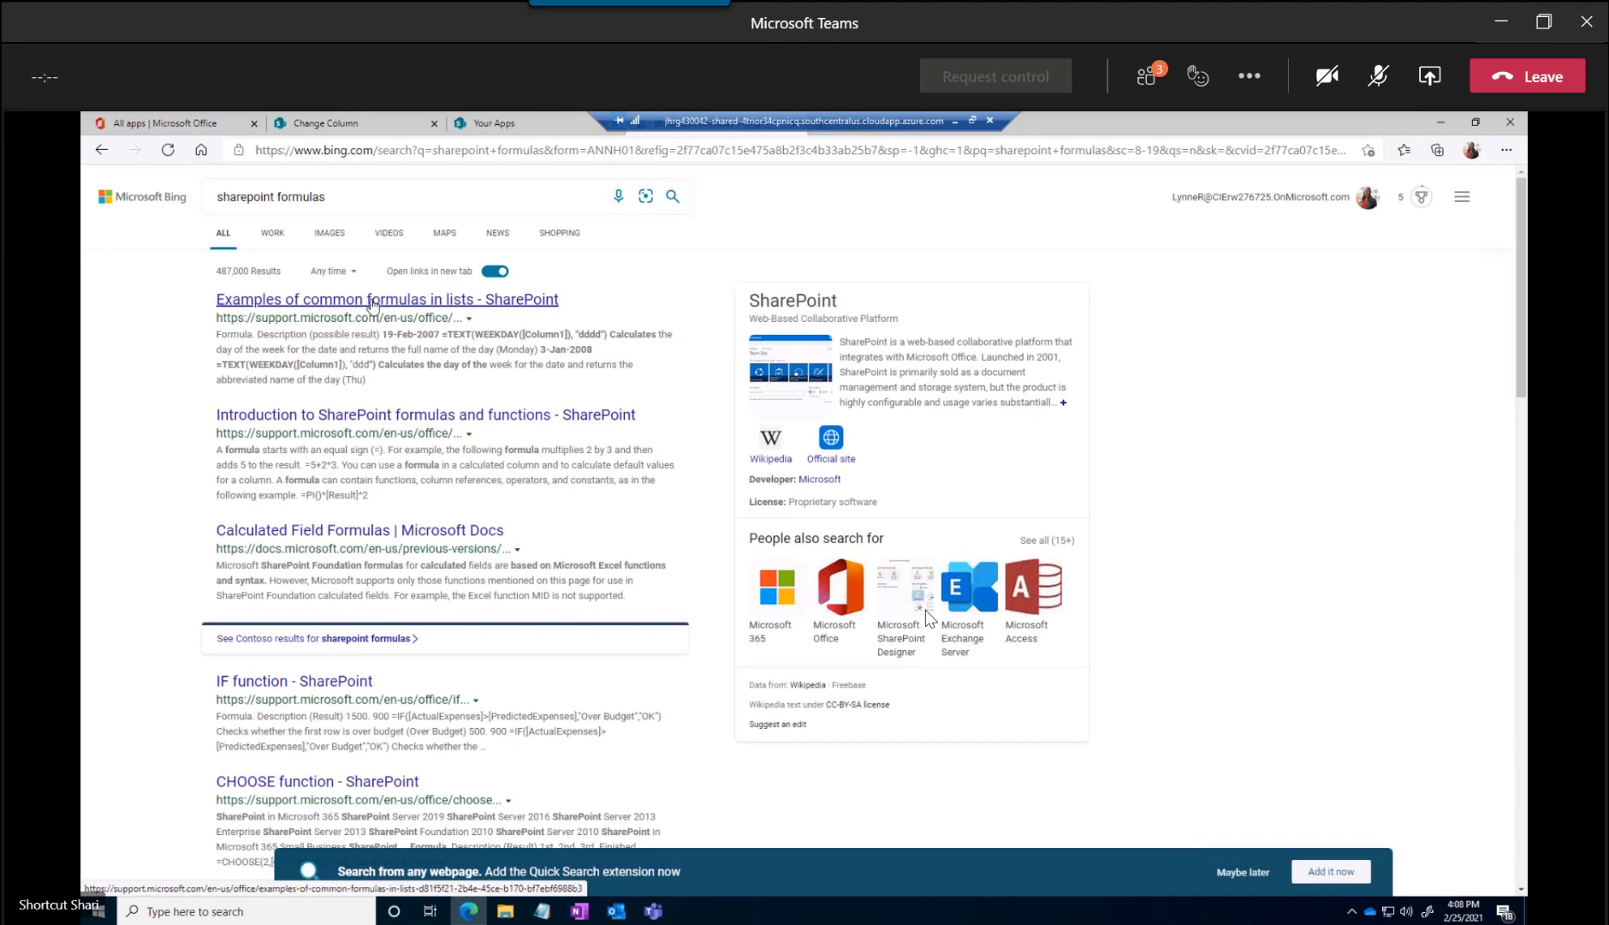
Open the article "Introduction to SharePoint formulas and functions" and examine its formula examples for column references, functions and nested functions
left_click(326, 416)
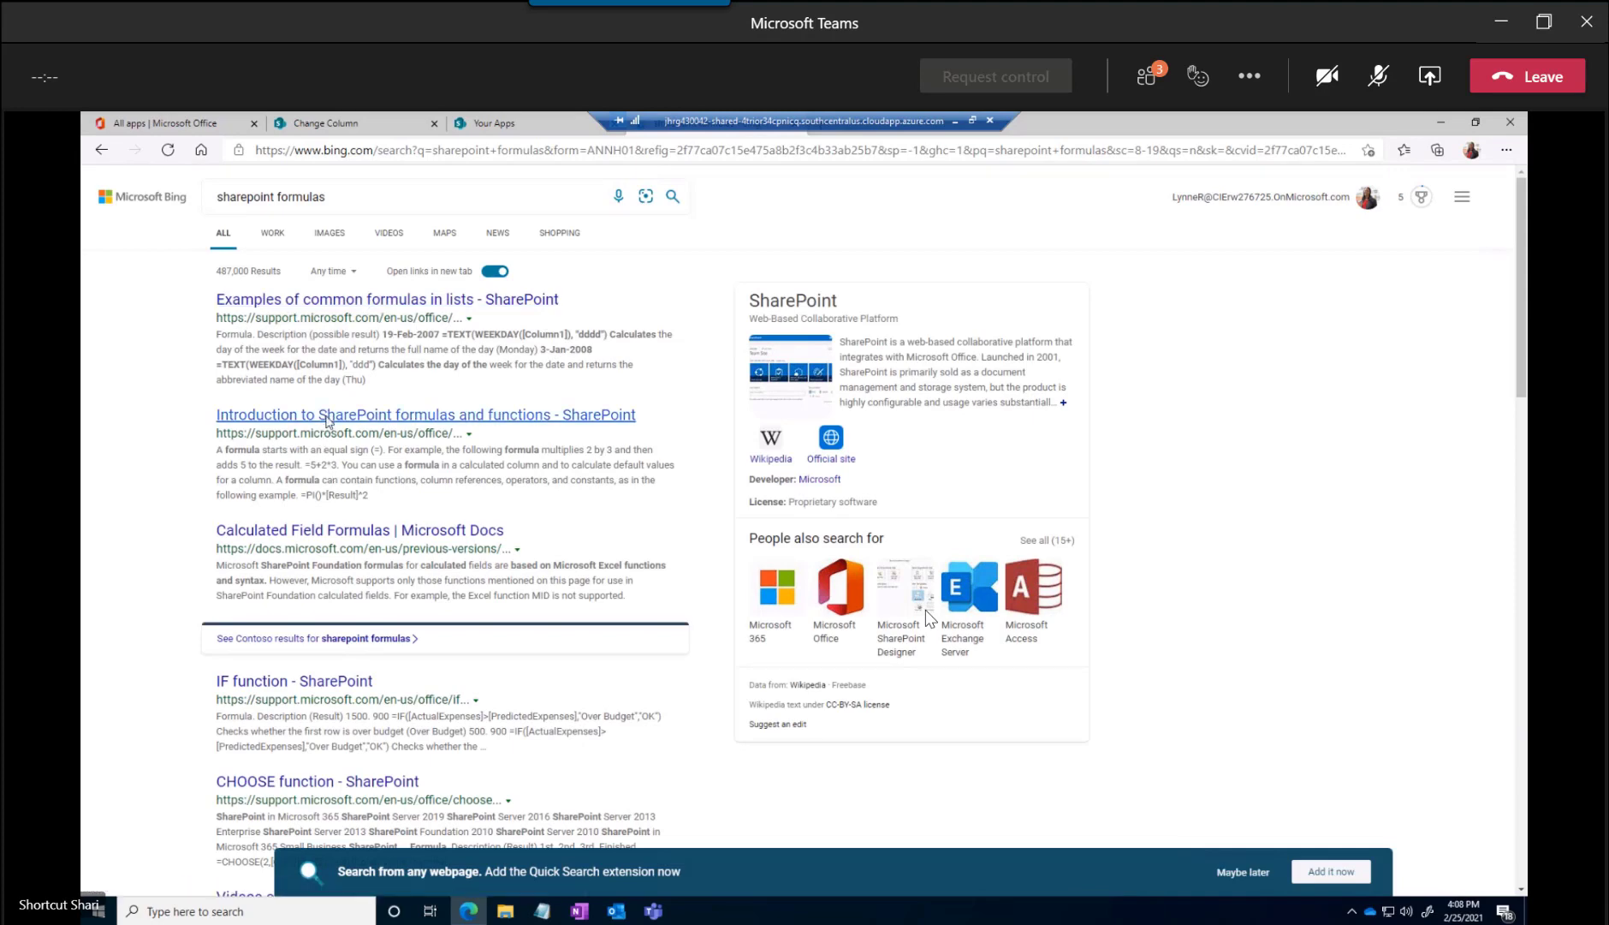
scroll(600, 414, "down", 5)
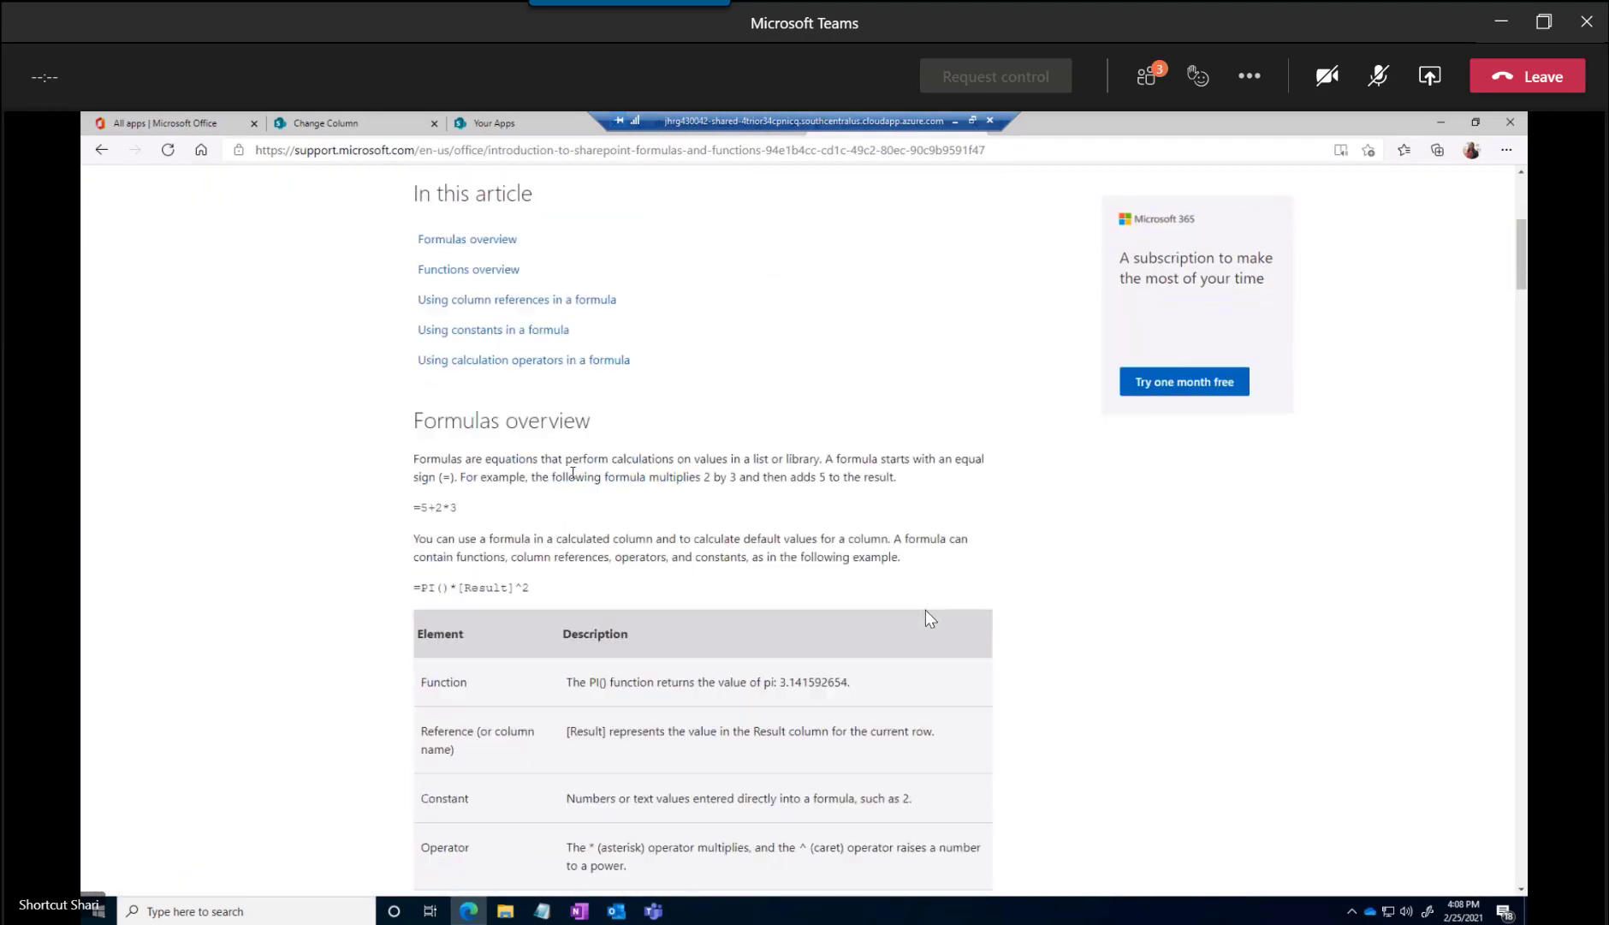
scroll(524, 539, "down", 3)
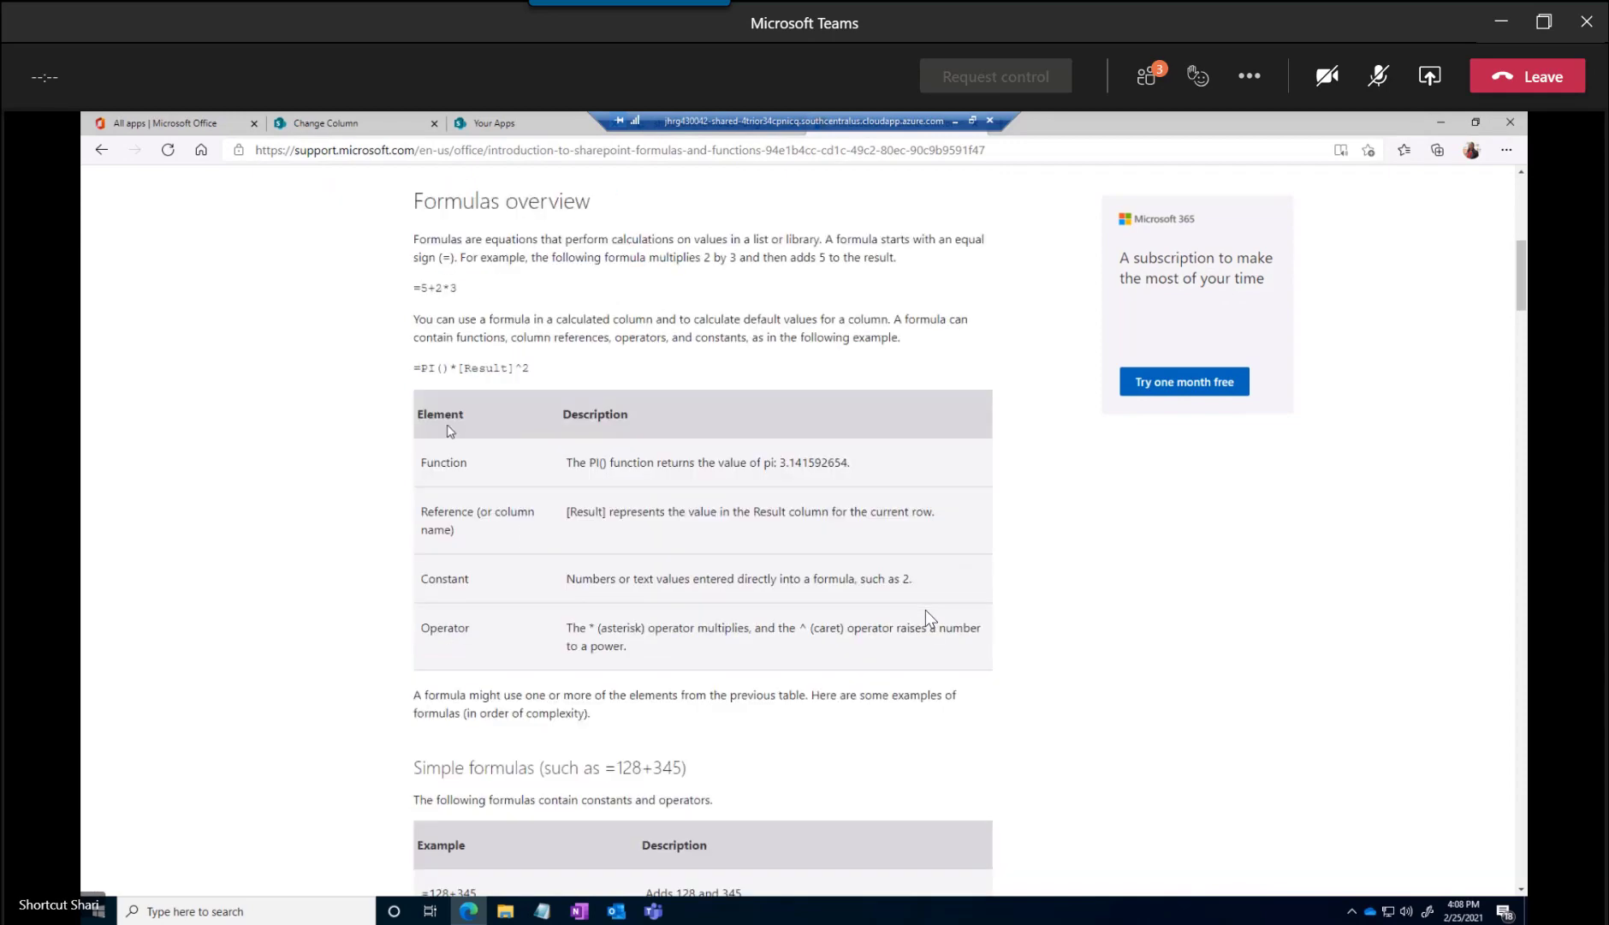
scroll(483, 489, "down", 1)
scroll(496, 505, "down", 2)
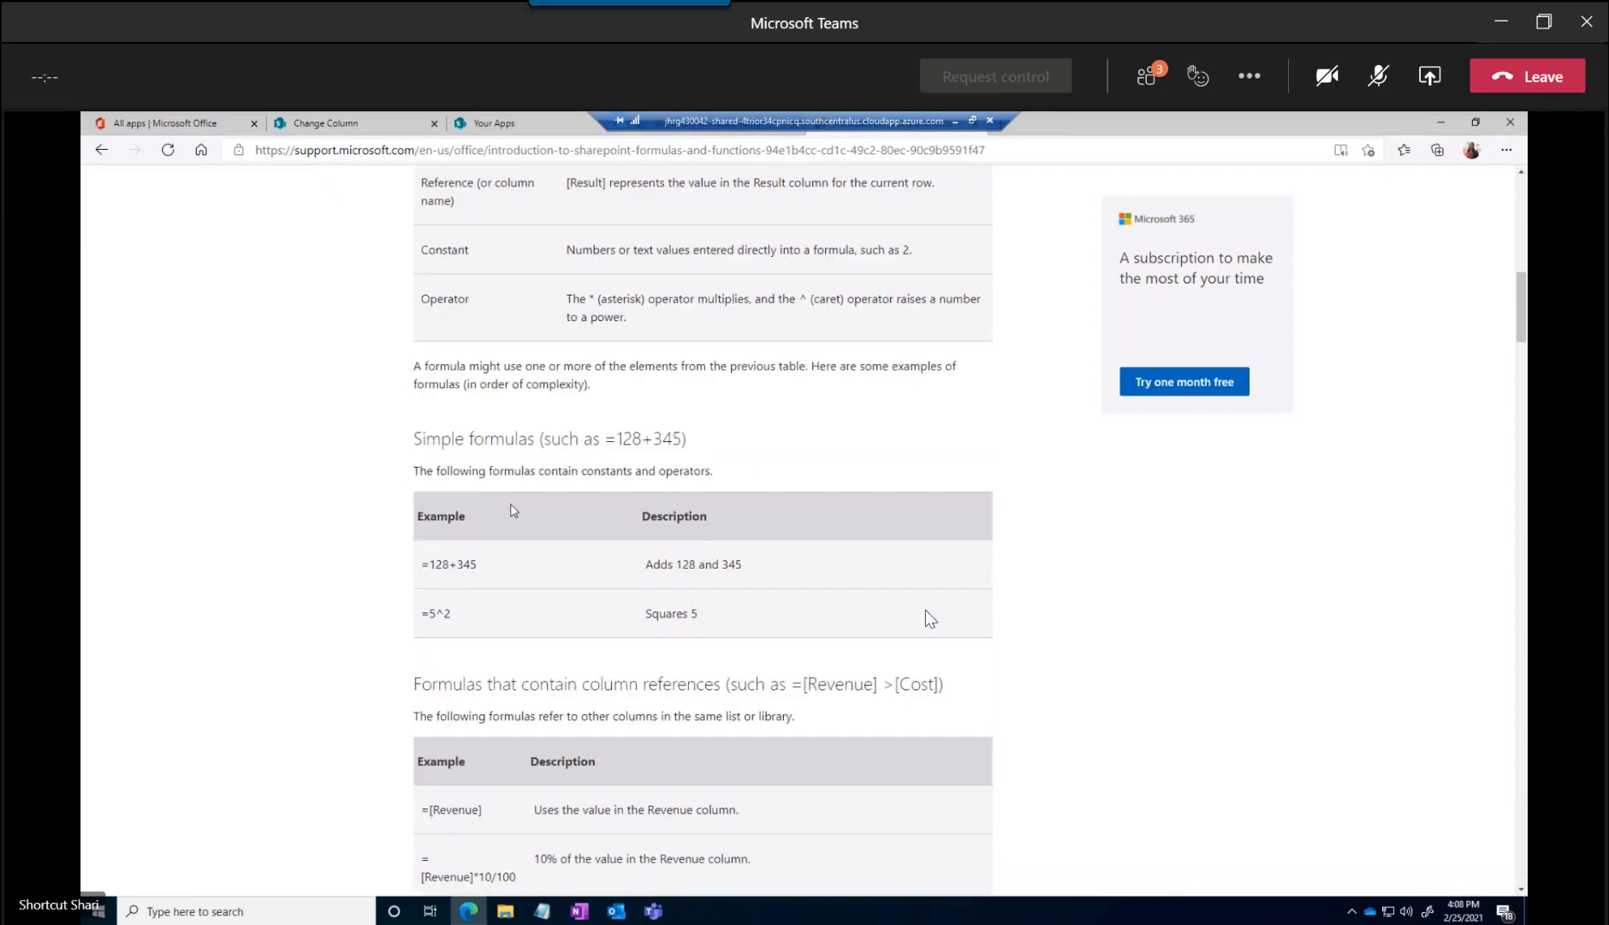
scroll(599, 462, "down", 4)
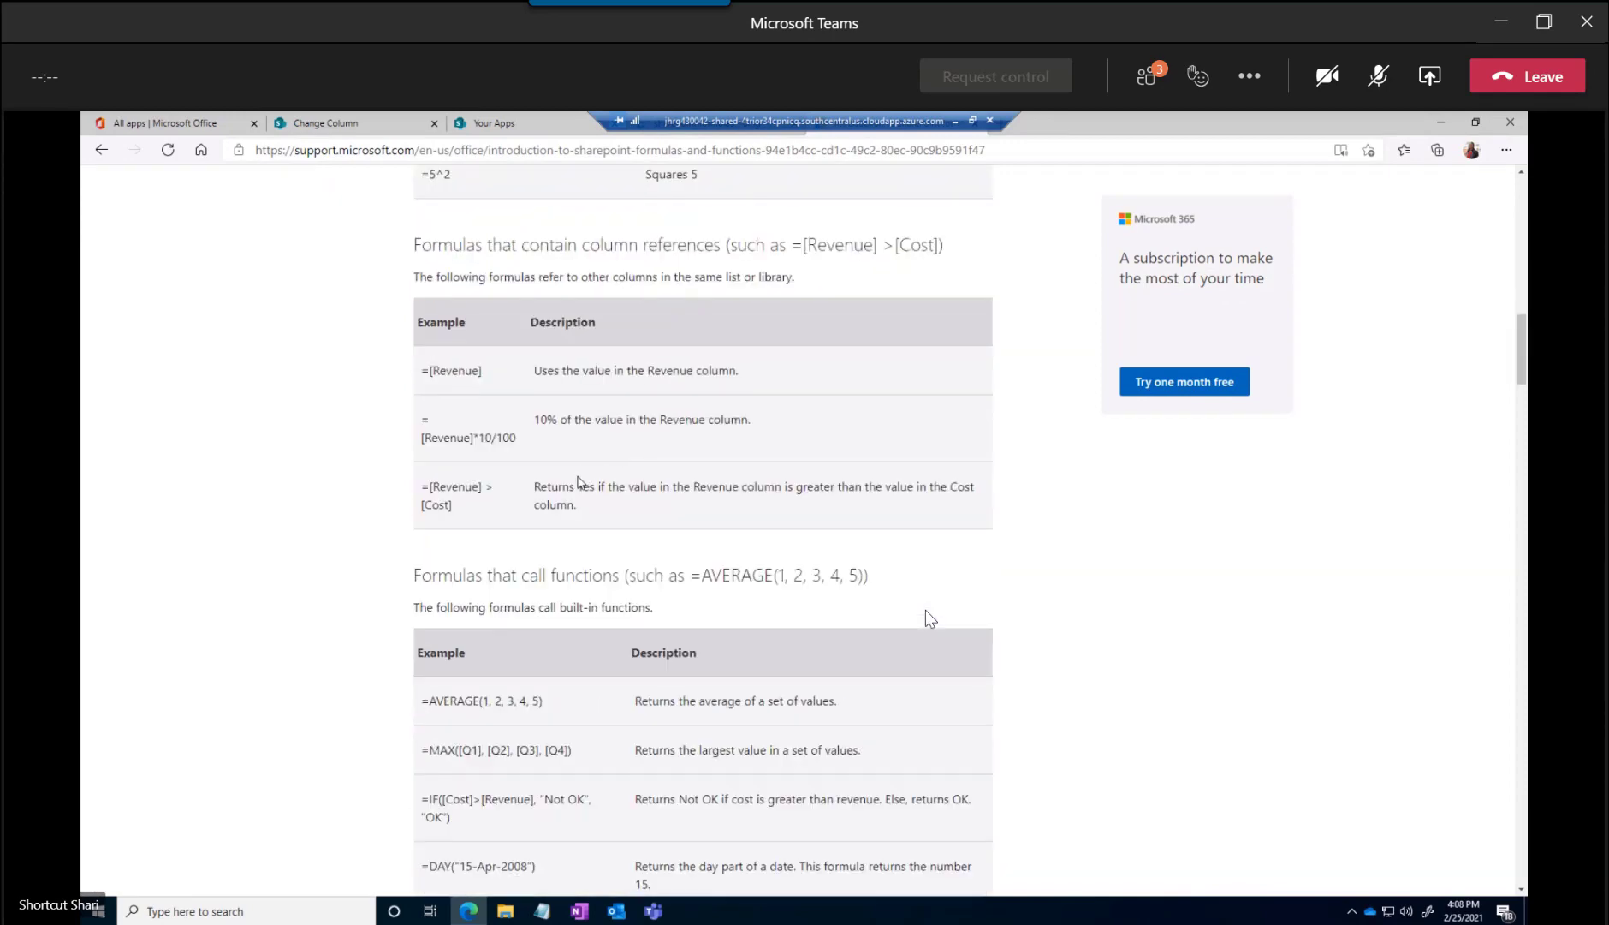
scroll(578, 482, "down", 1)
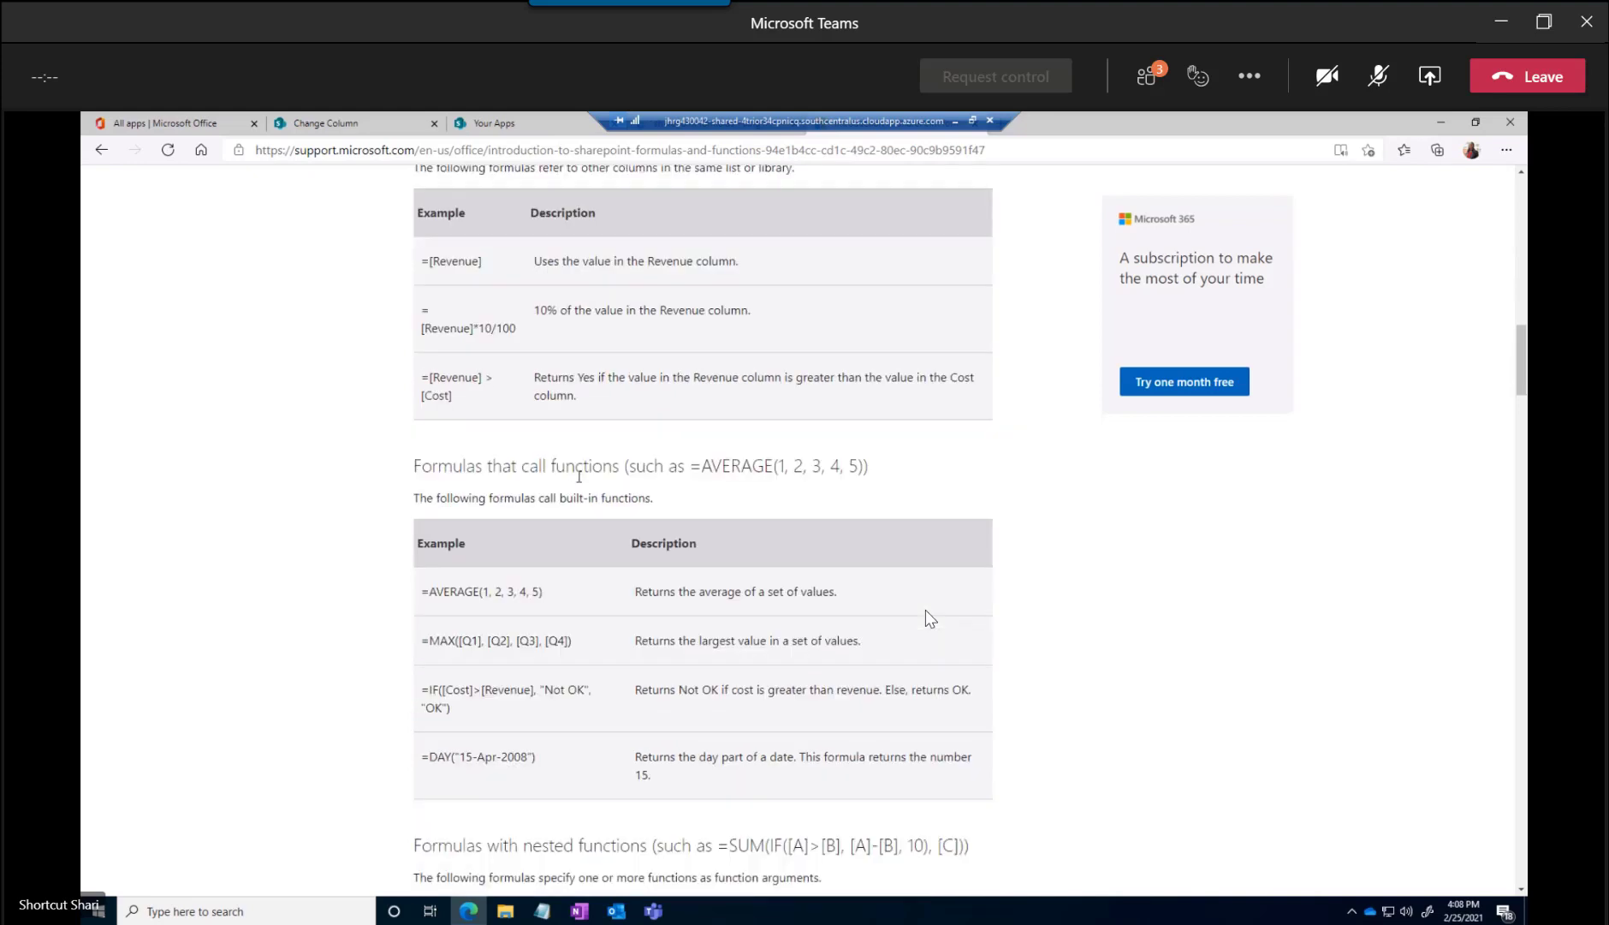
scroll(579, 476, "down", 2)
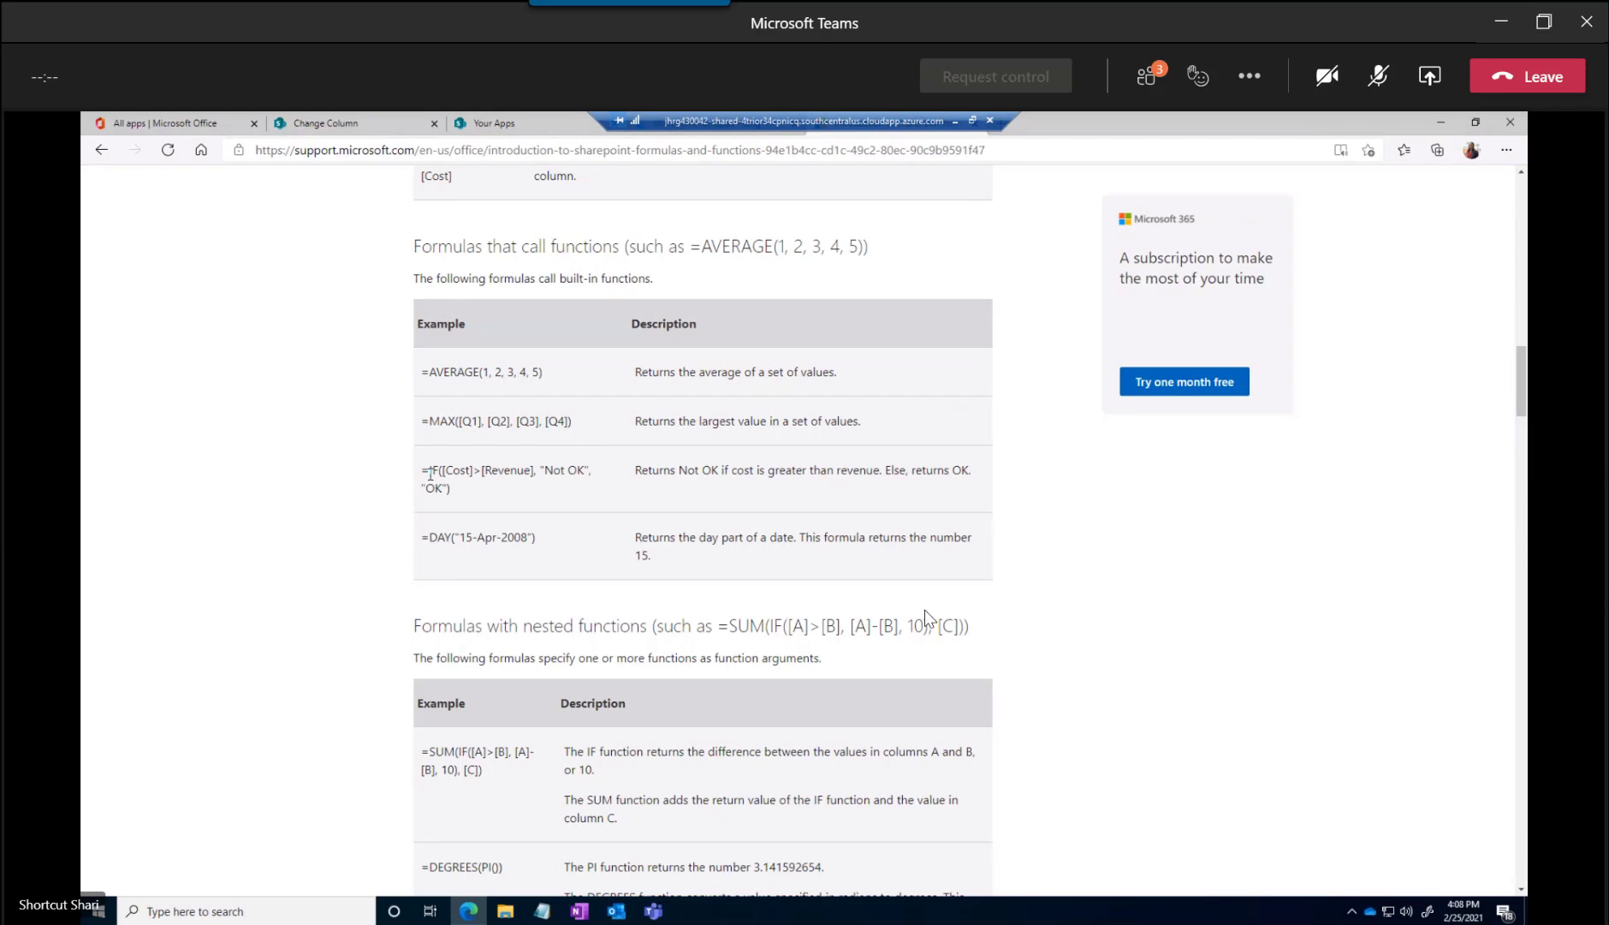
scroll(506, 467, "down", 8)
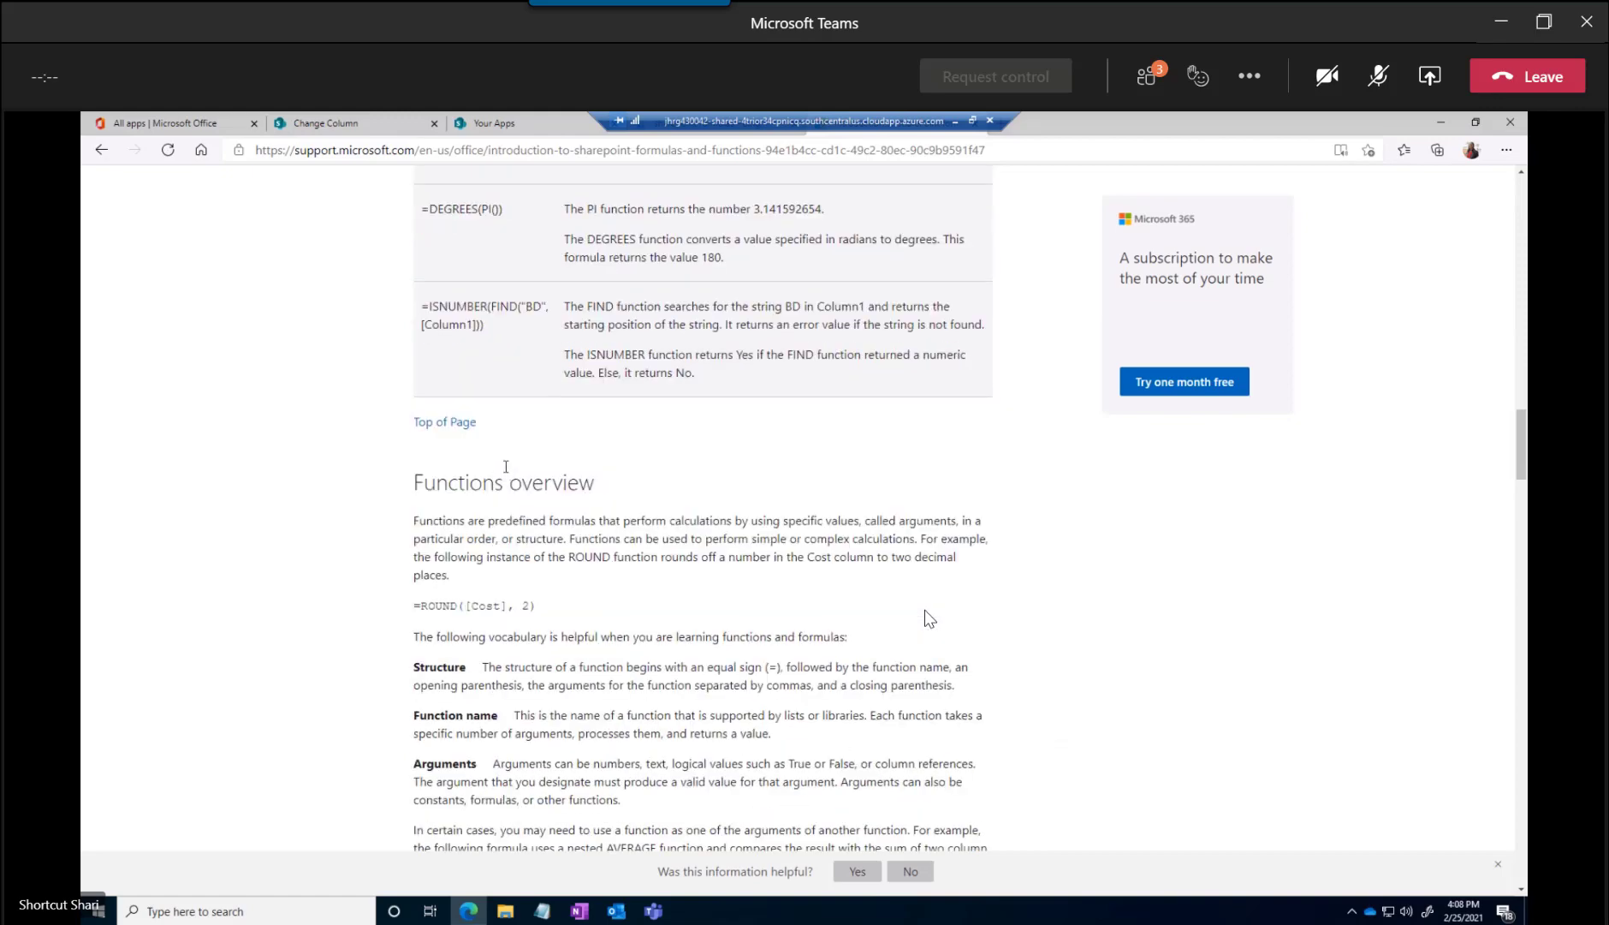
Search the web for "sharepoint validation formulas"
scroll(506, 467, "up", 20)
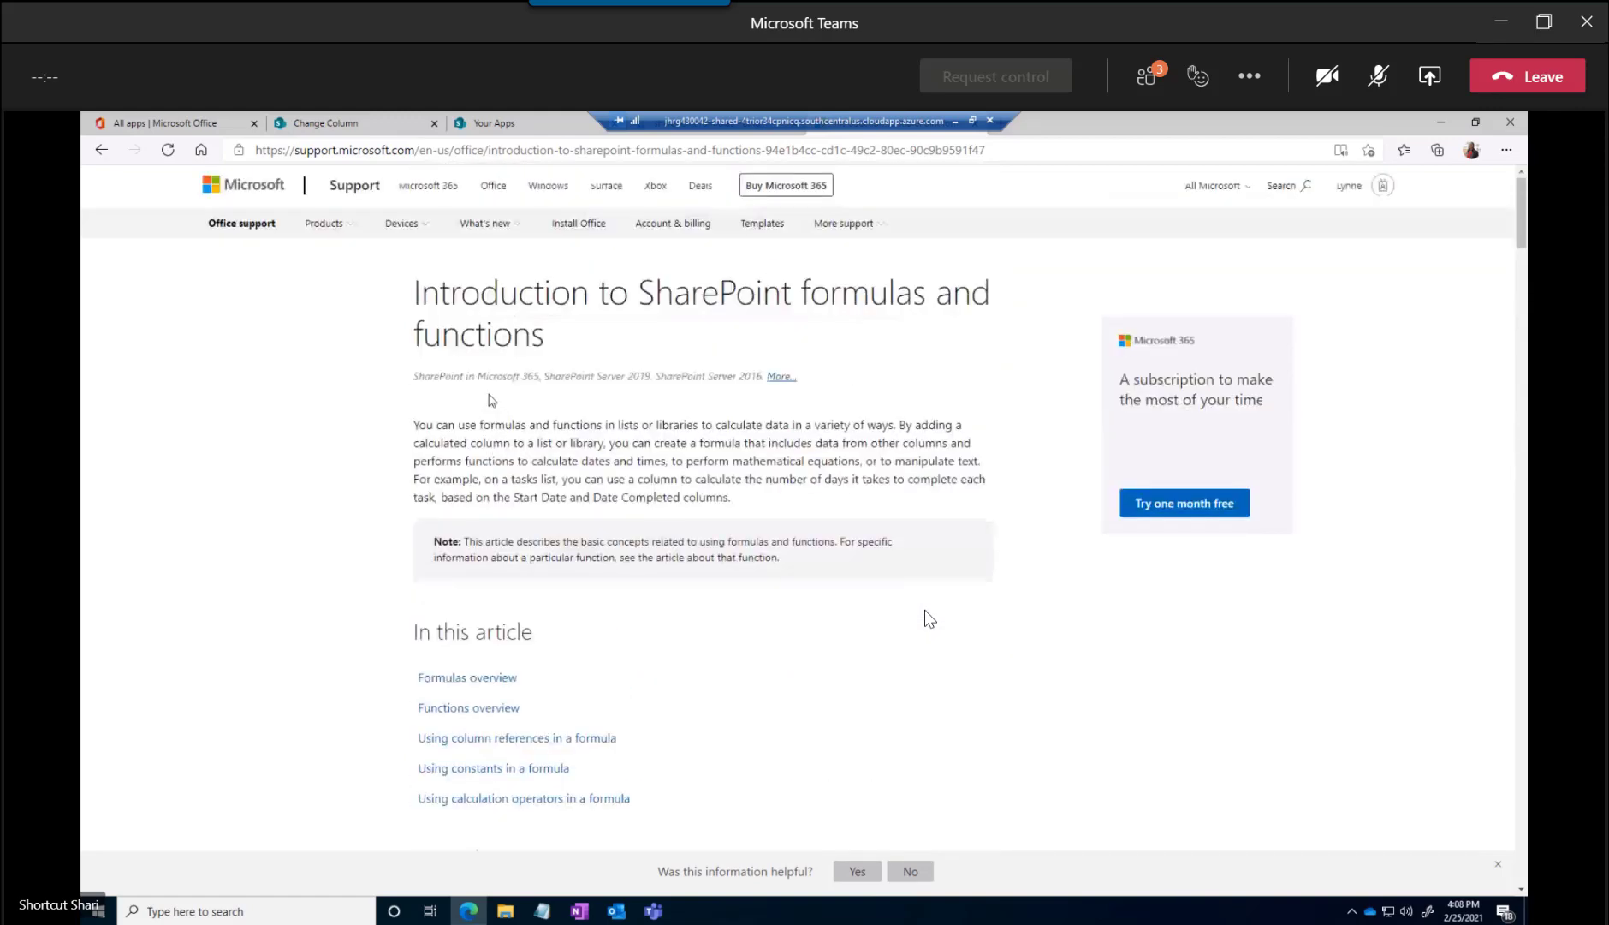
left_click(314, 155)
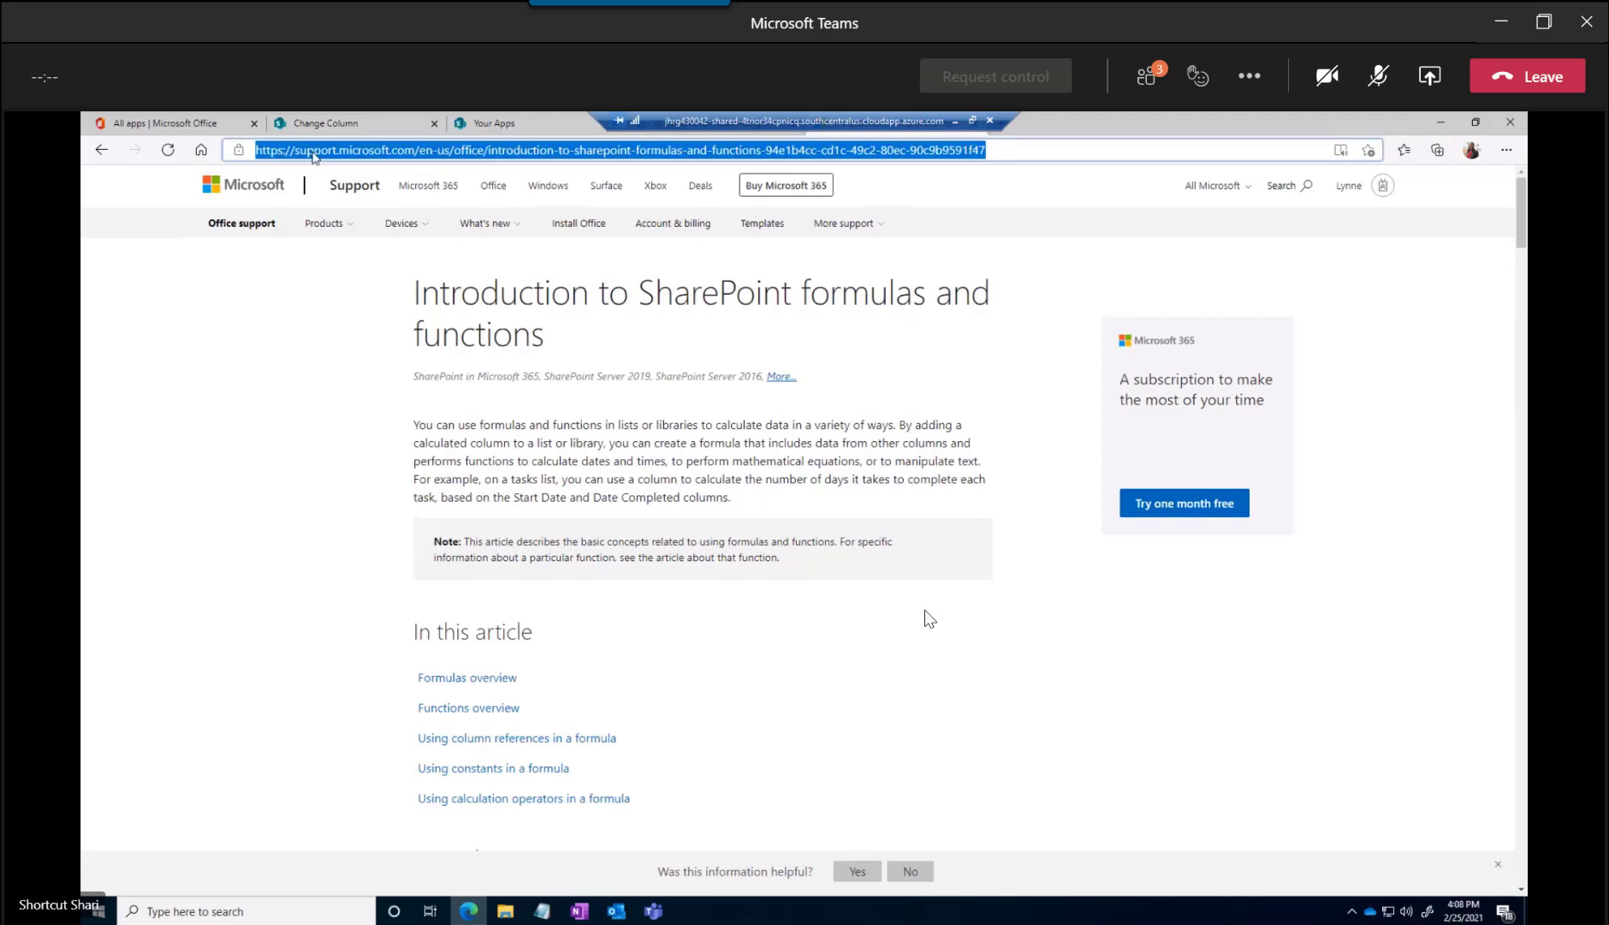
type("sharepoint")
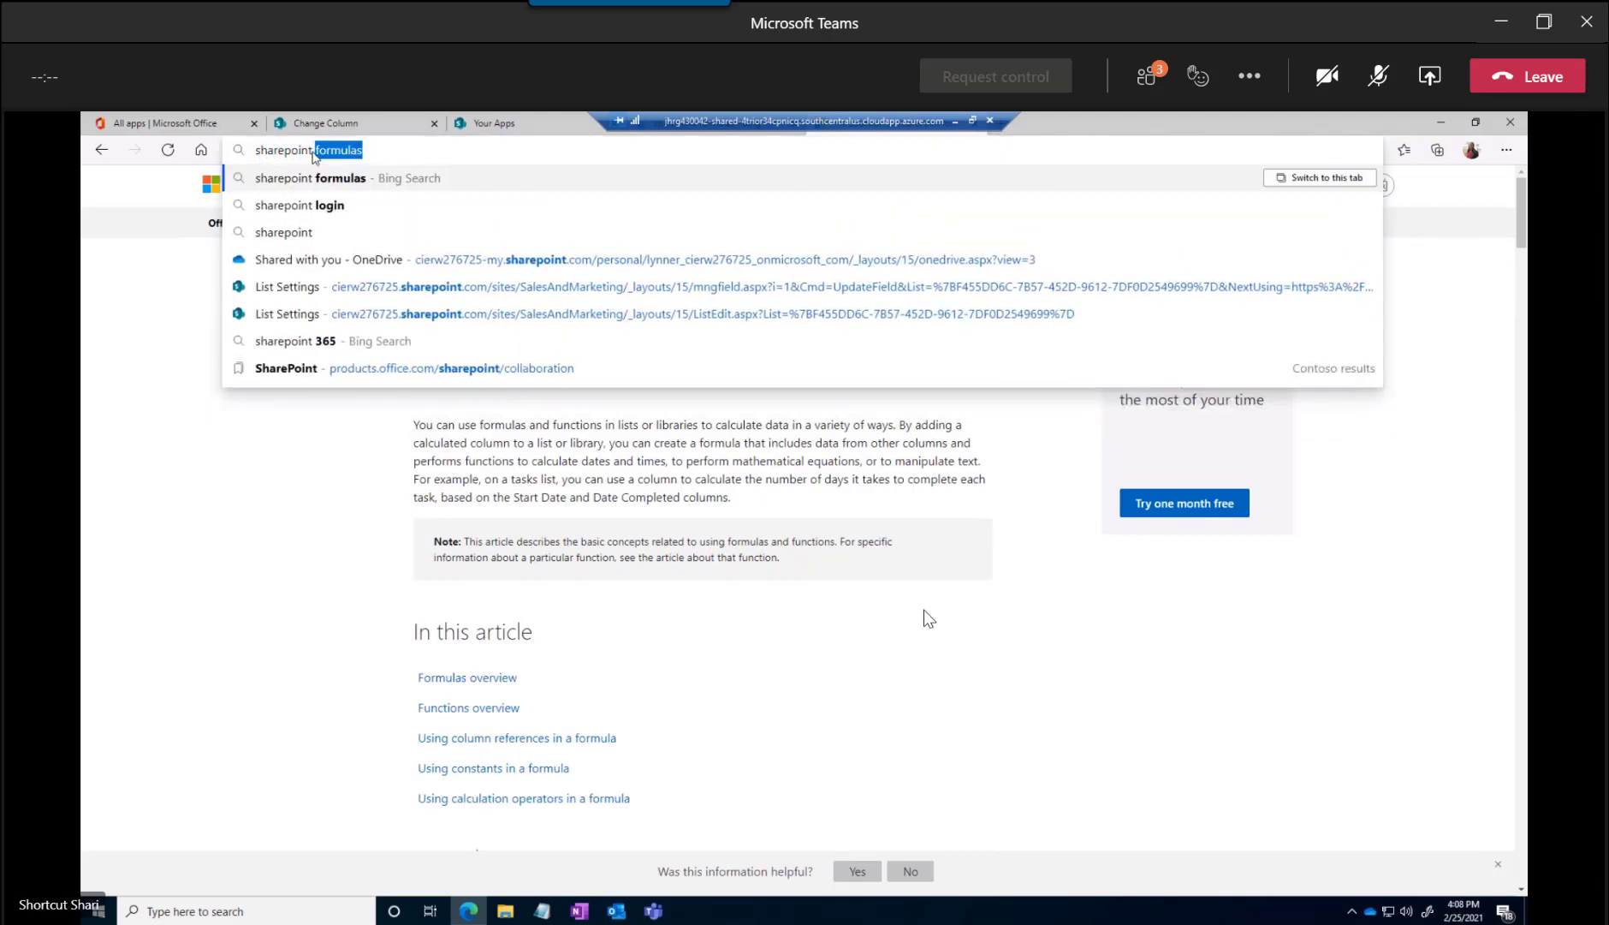
type(" validation for")
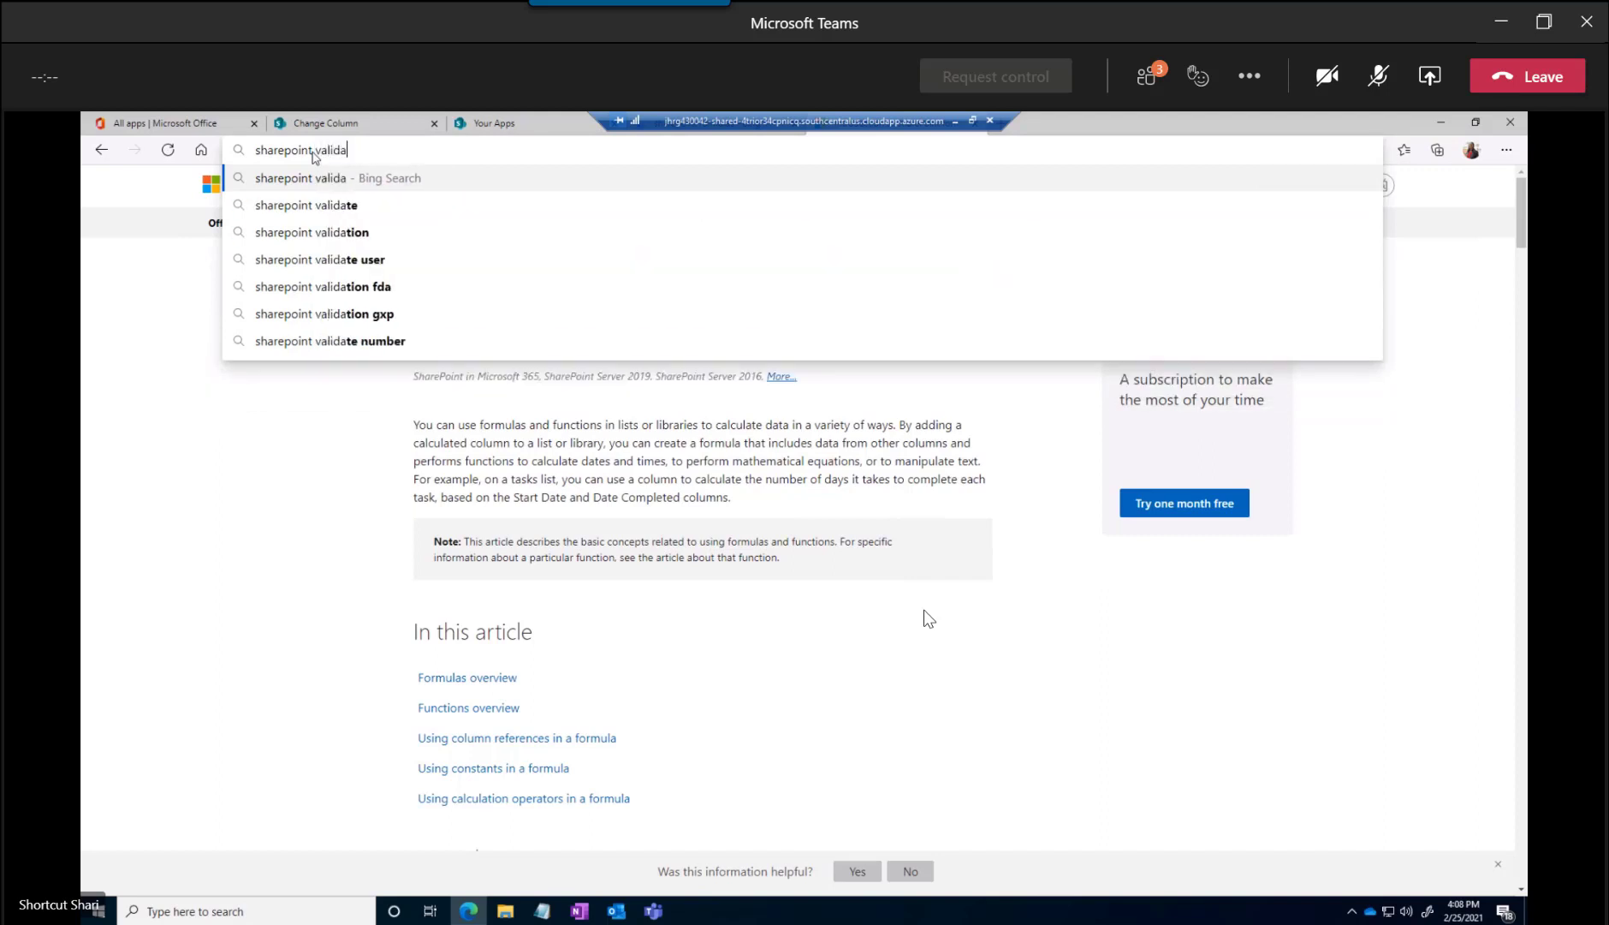
type("las")
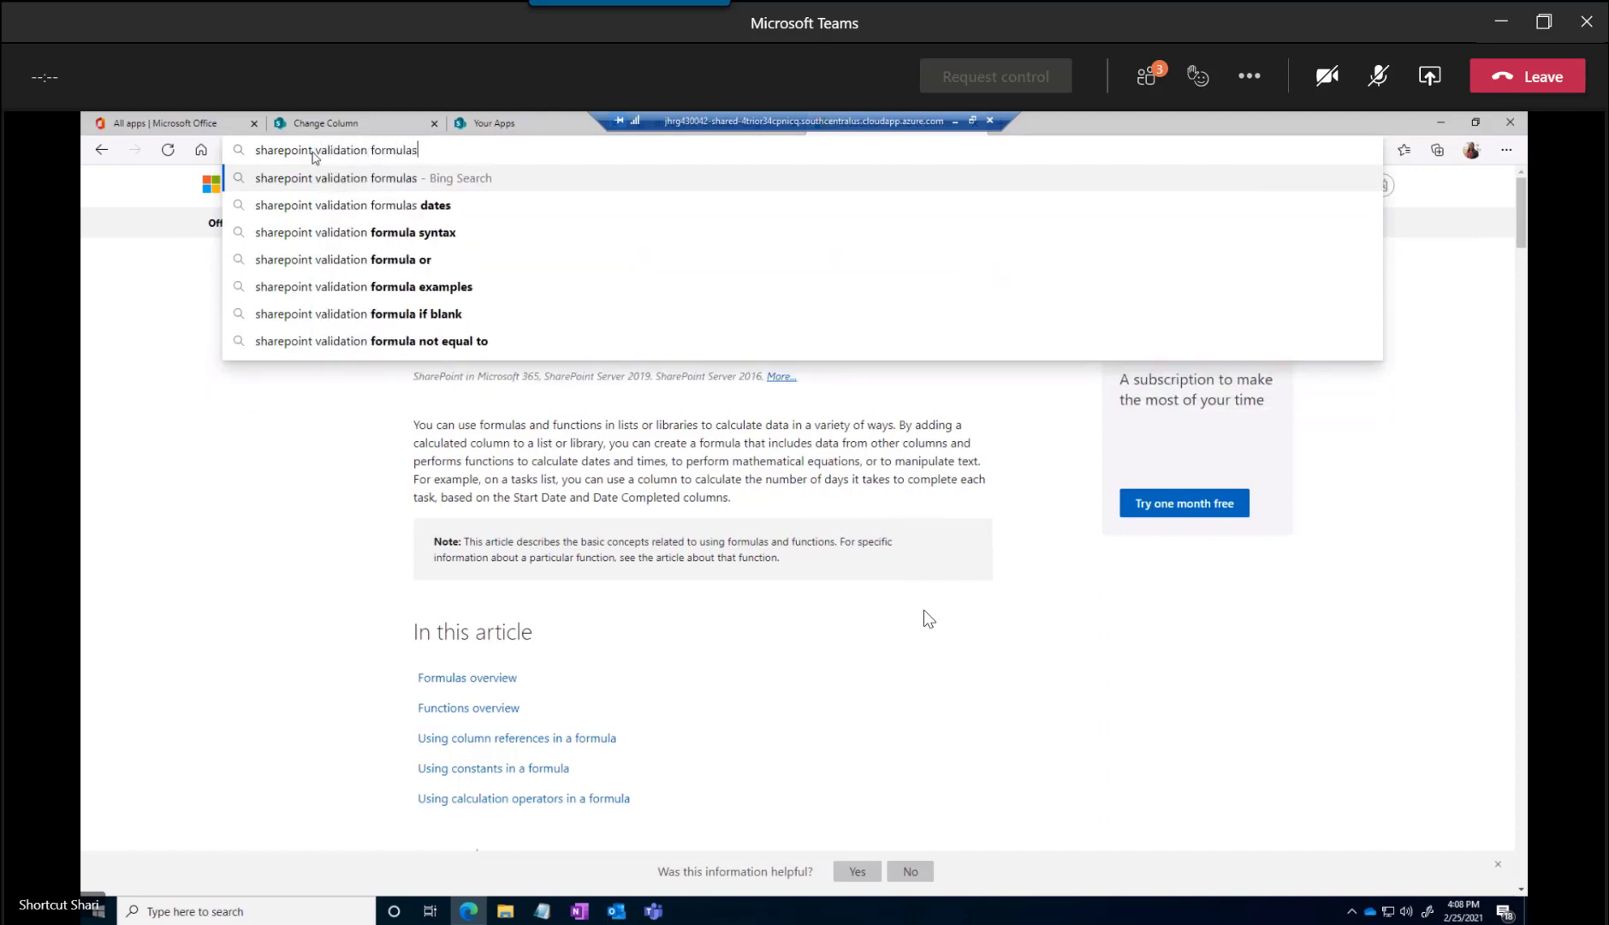
key("Return")
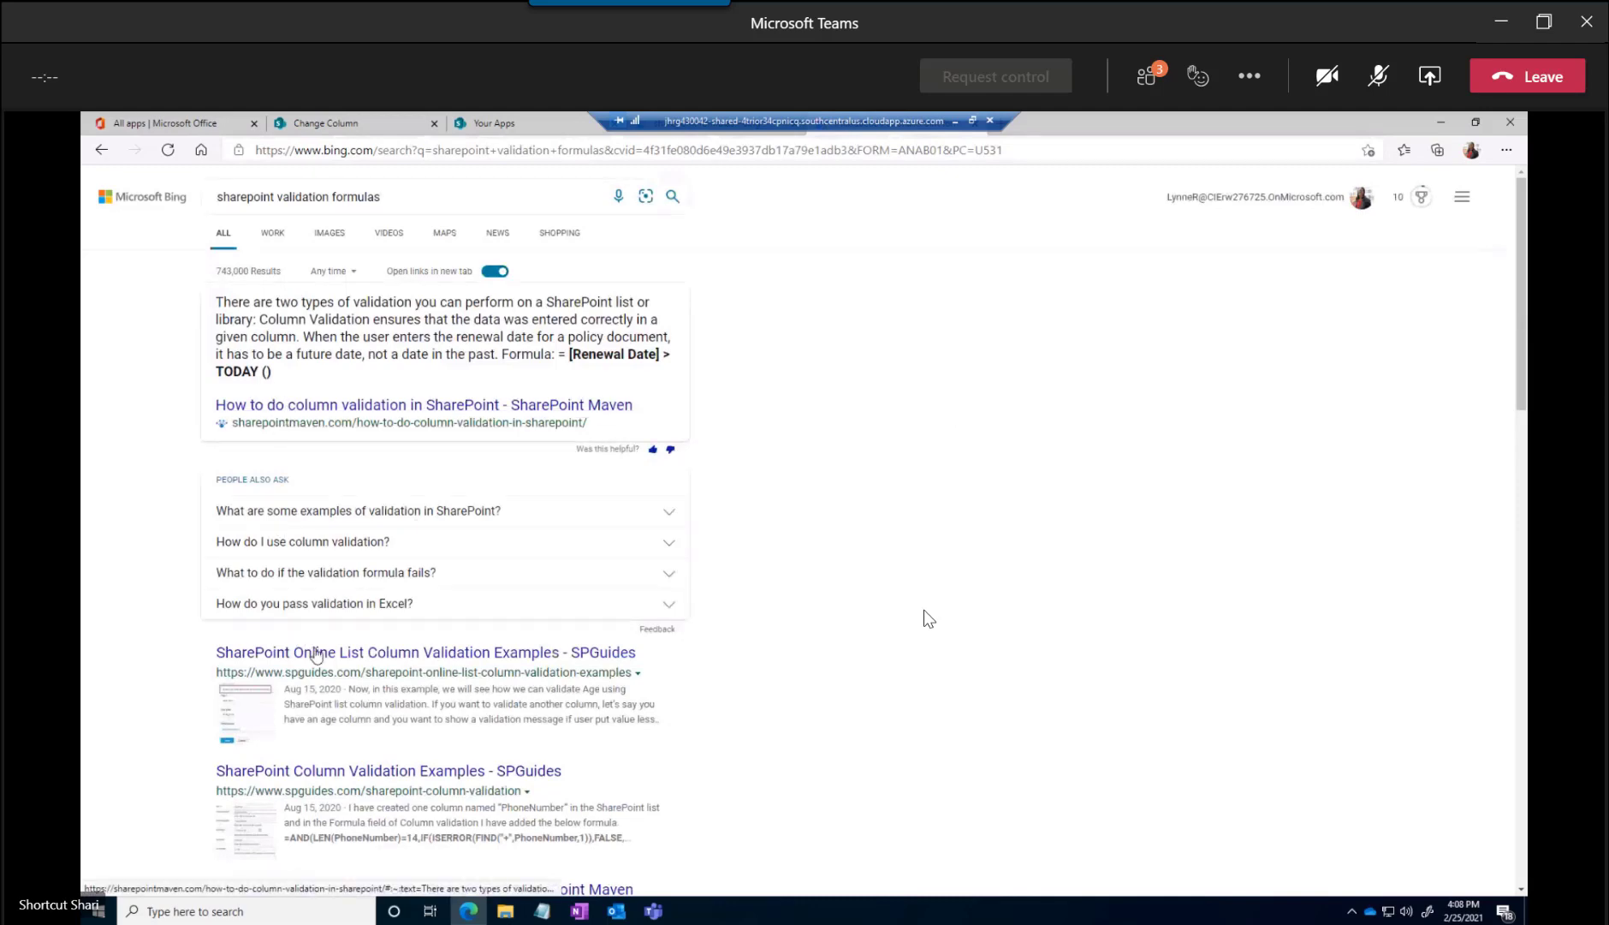
Open the article "How to do column validation in SharePoint" and examine its Renewal Date formula, including the column reference and the TODAY() function
left_click(328, 404)
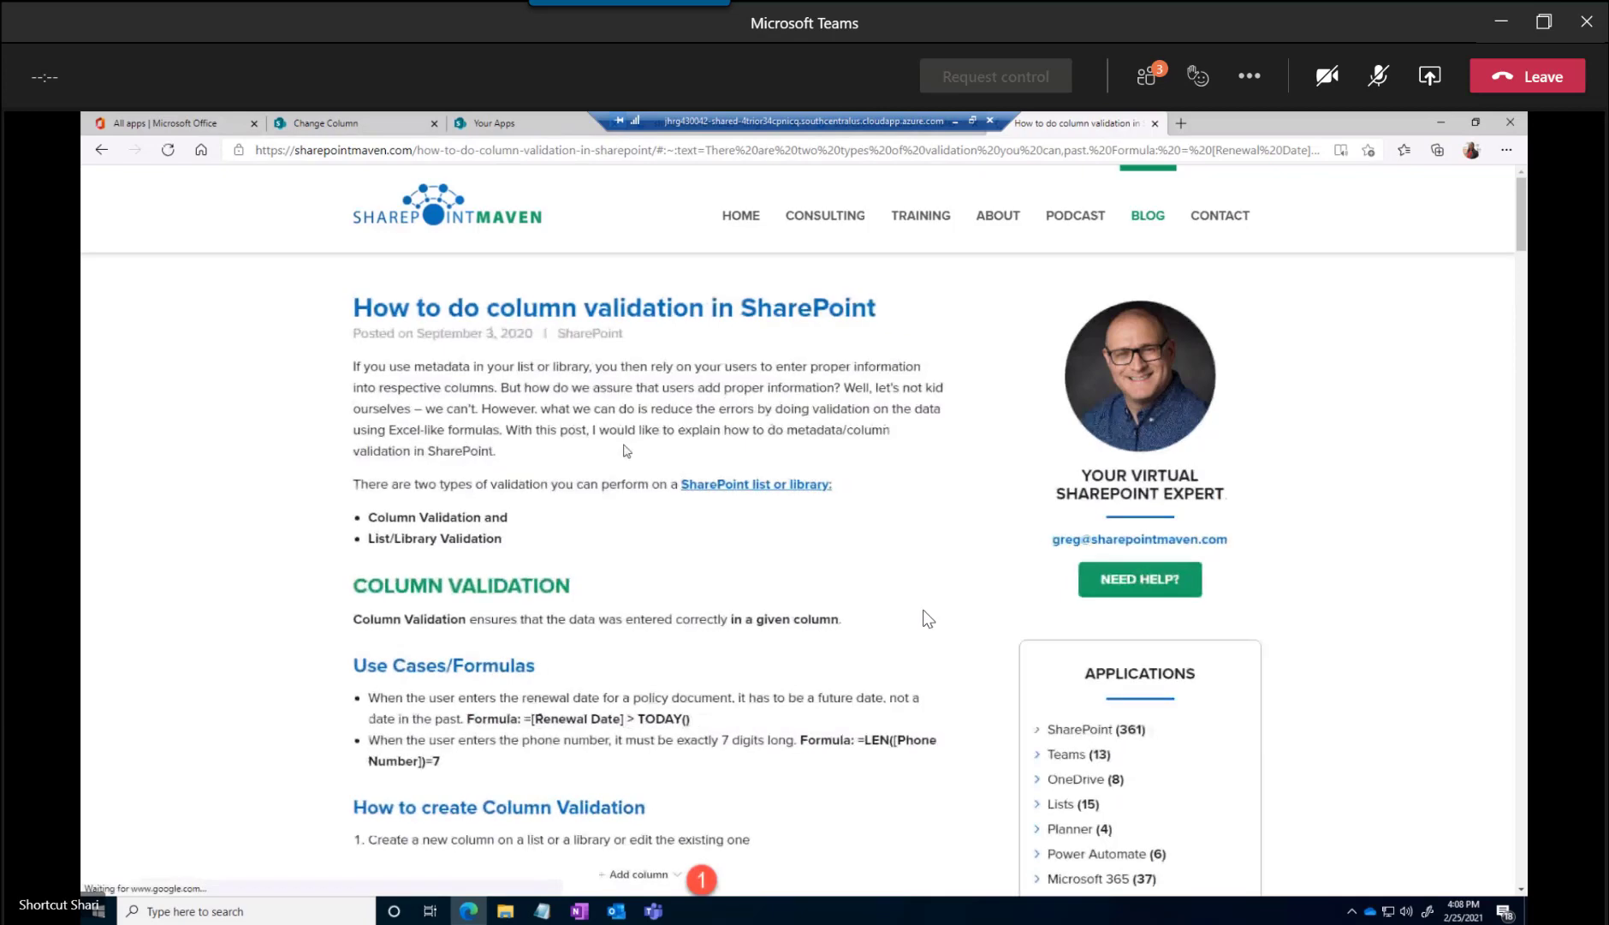
scroll(616, 449, "down", 4)
scroll(612, 451, "down", 1)
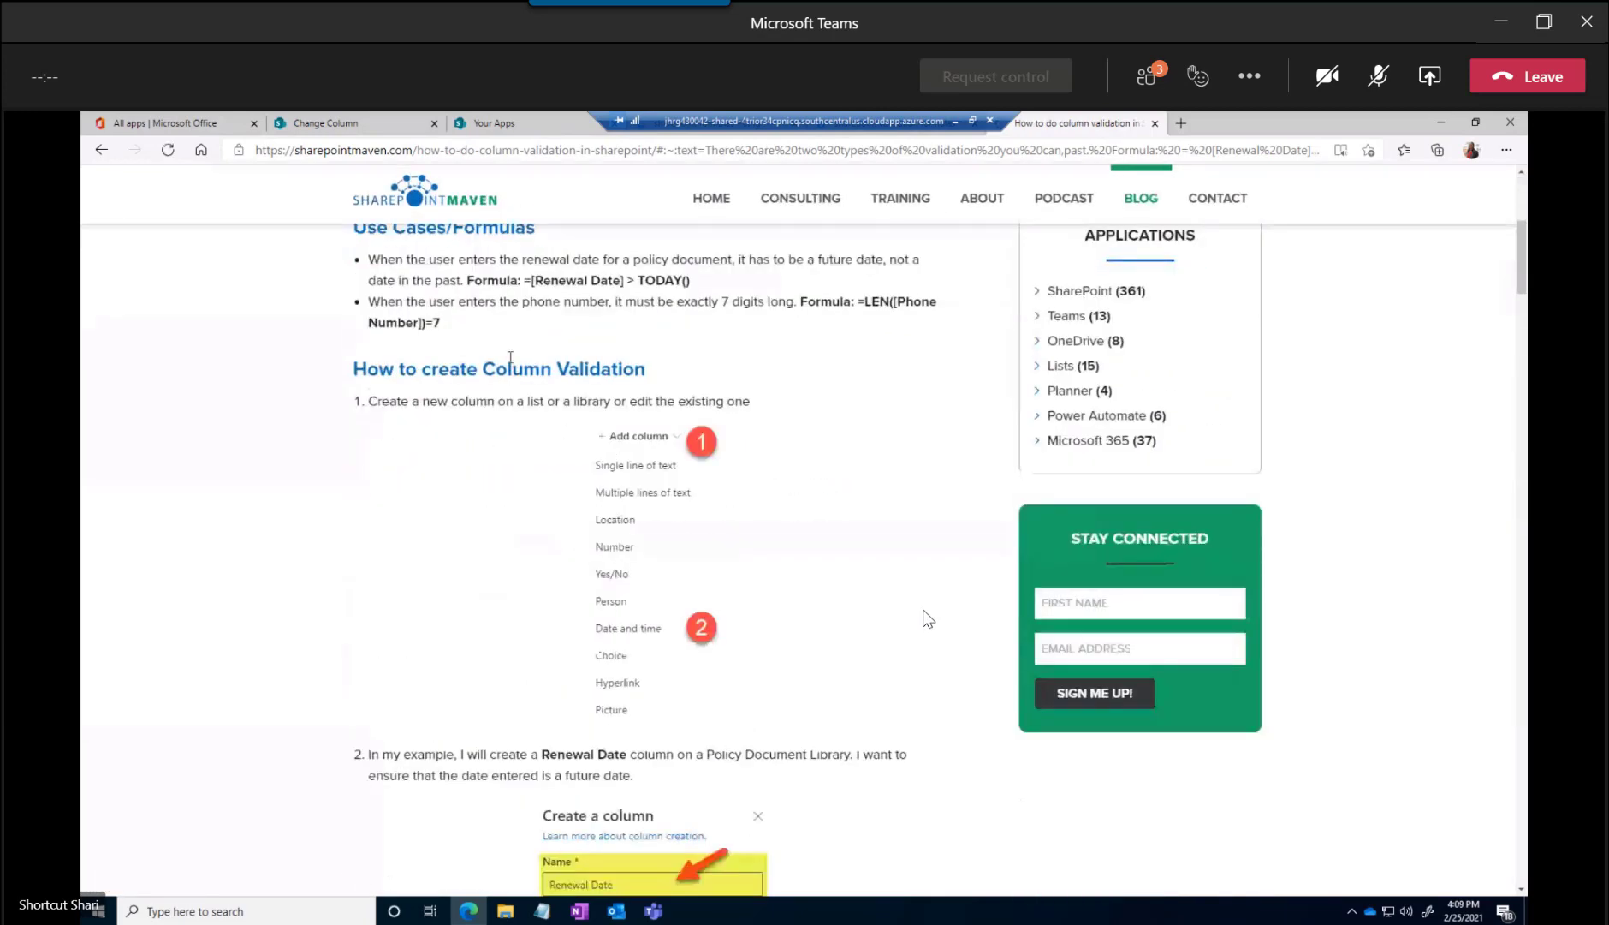
double_click(537, 281)
left_click_drag(628, 280, 532, 283)
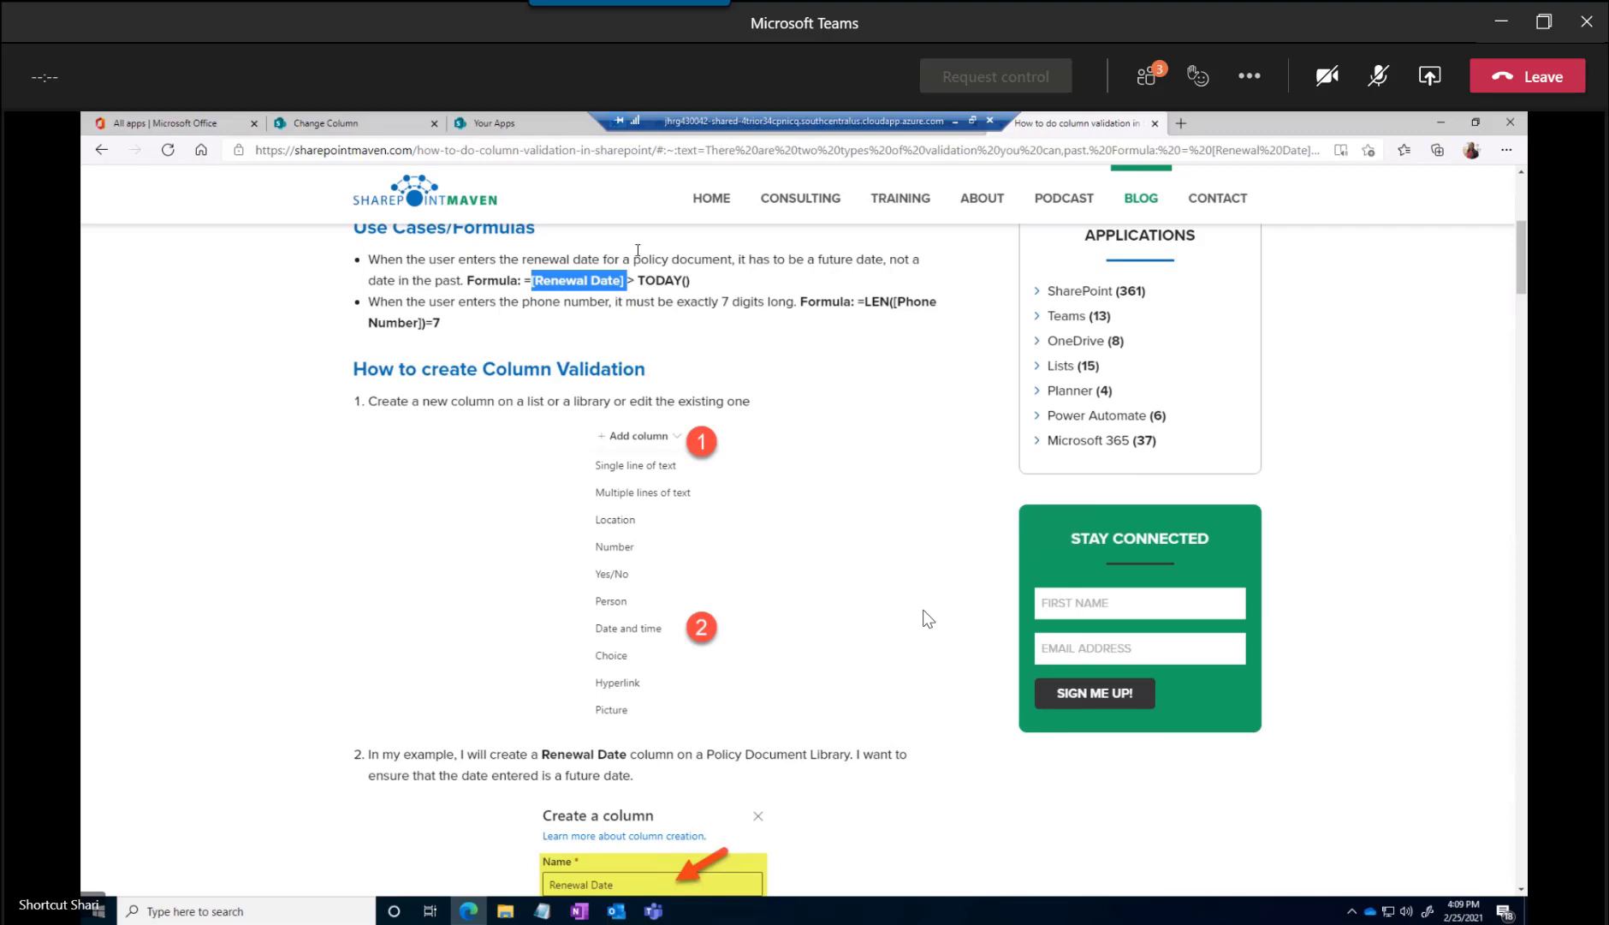
left_click_drag(637, 281, 691, 293)
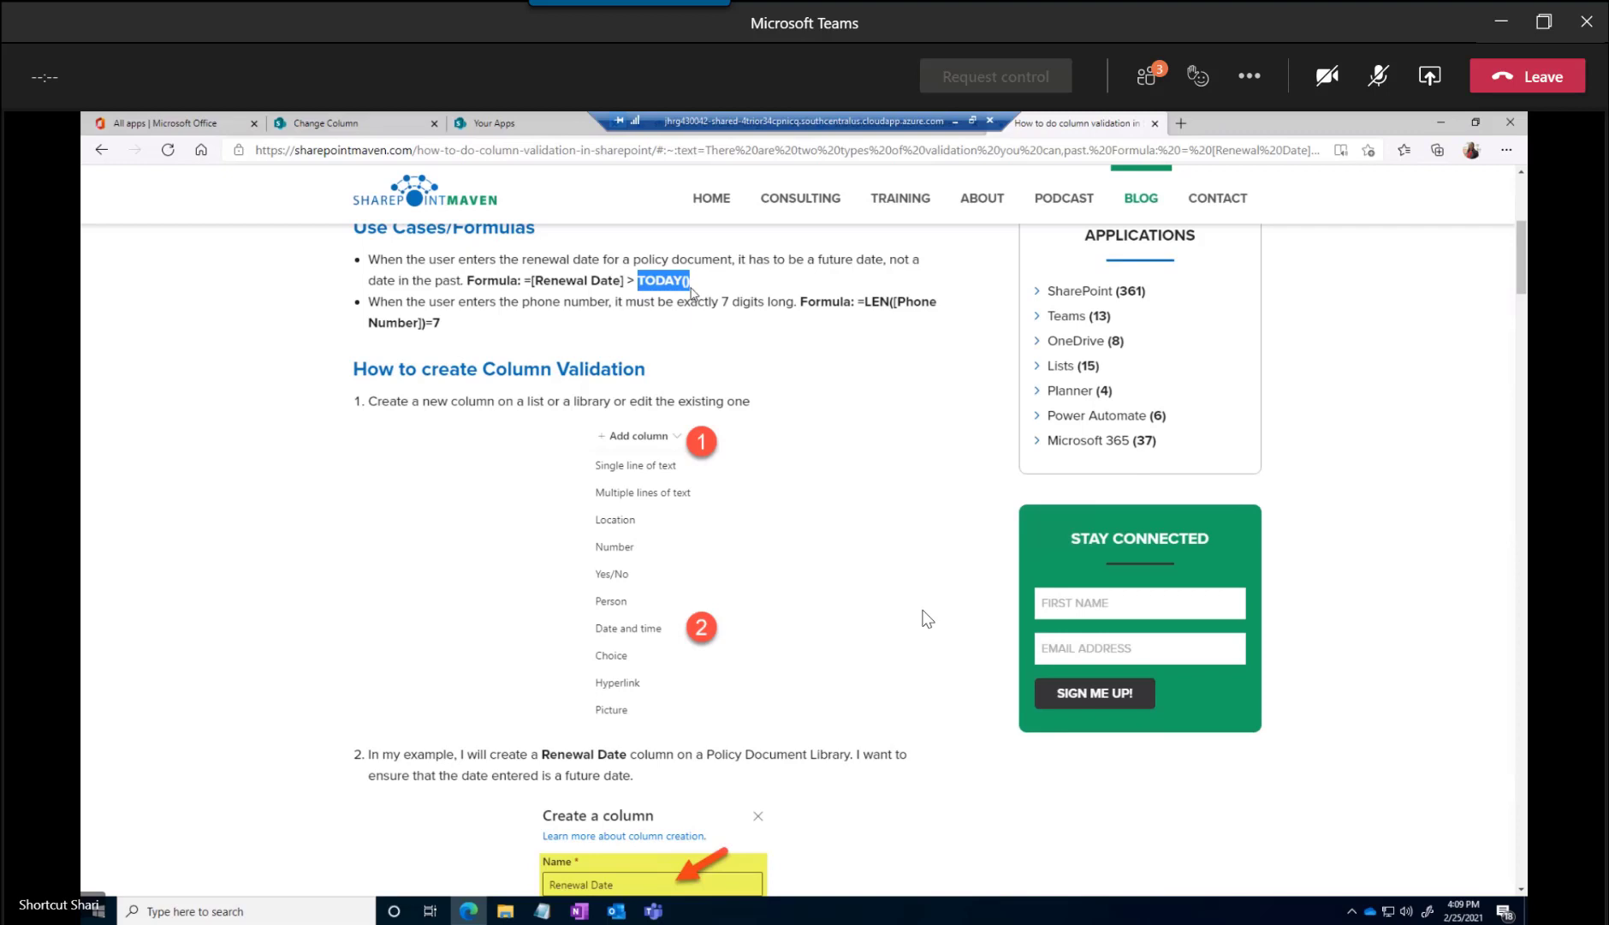
scroll(691, 291, "down", 1)
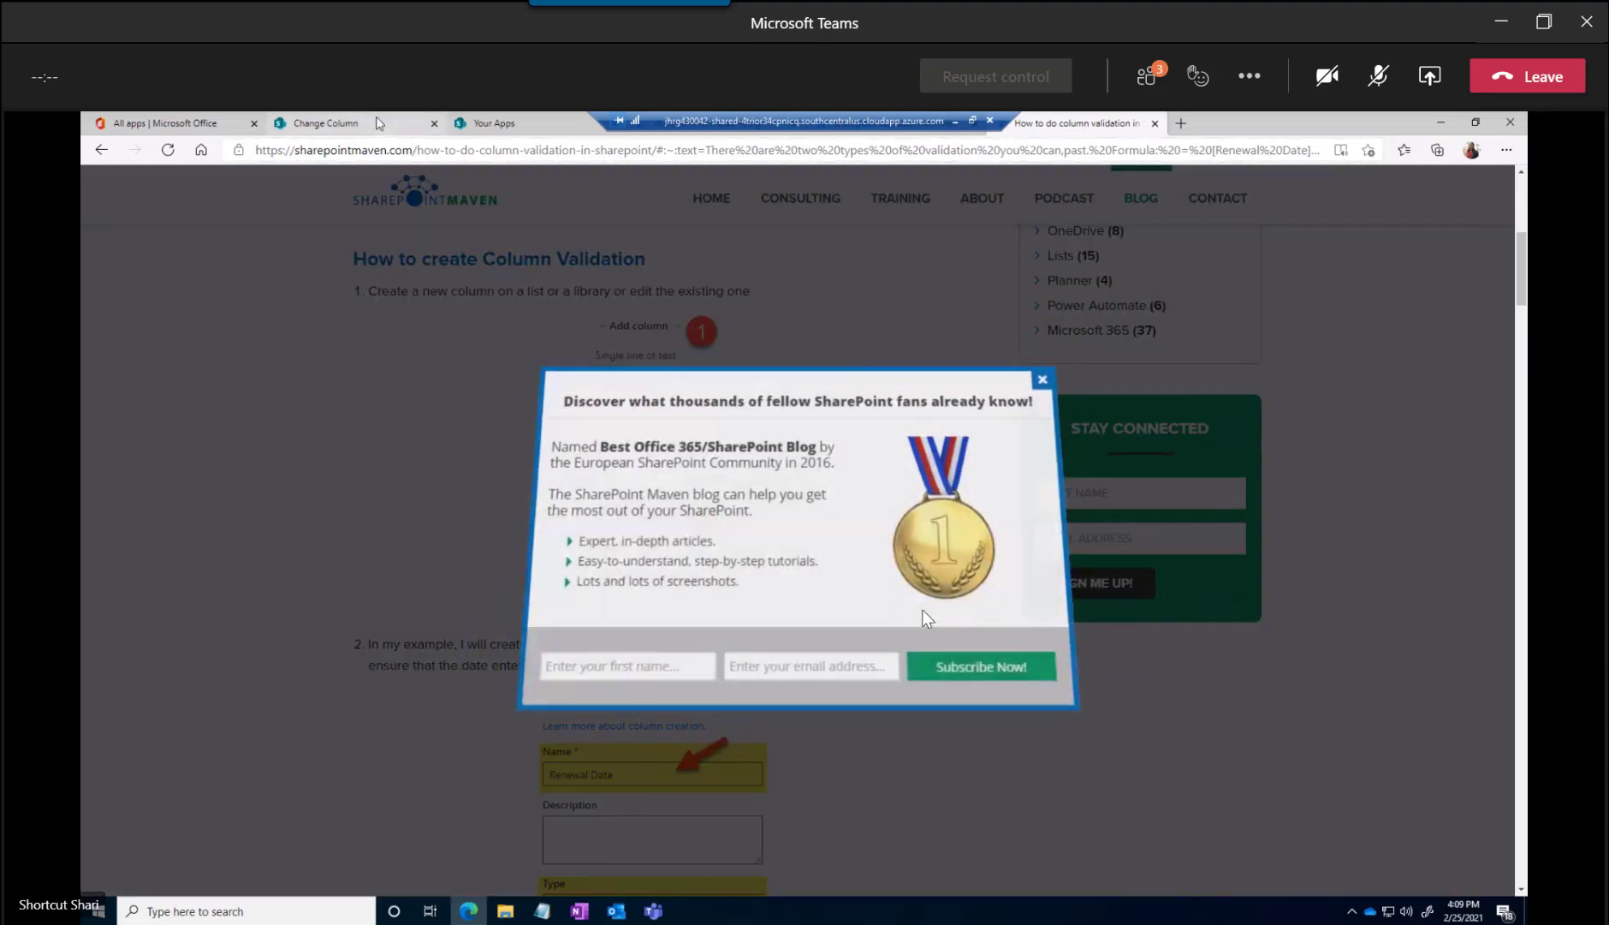
Return to the Travel start date column settings, restart the validation formula with "=[" and copy the column name
left_click(380, 122)
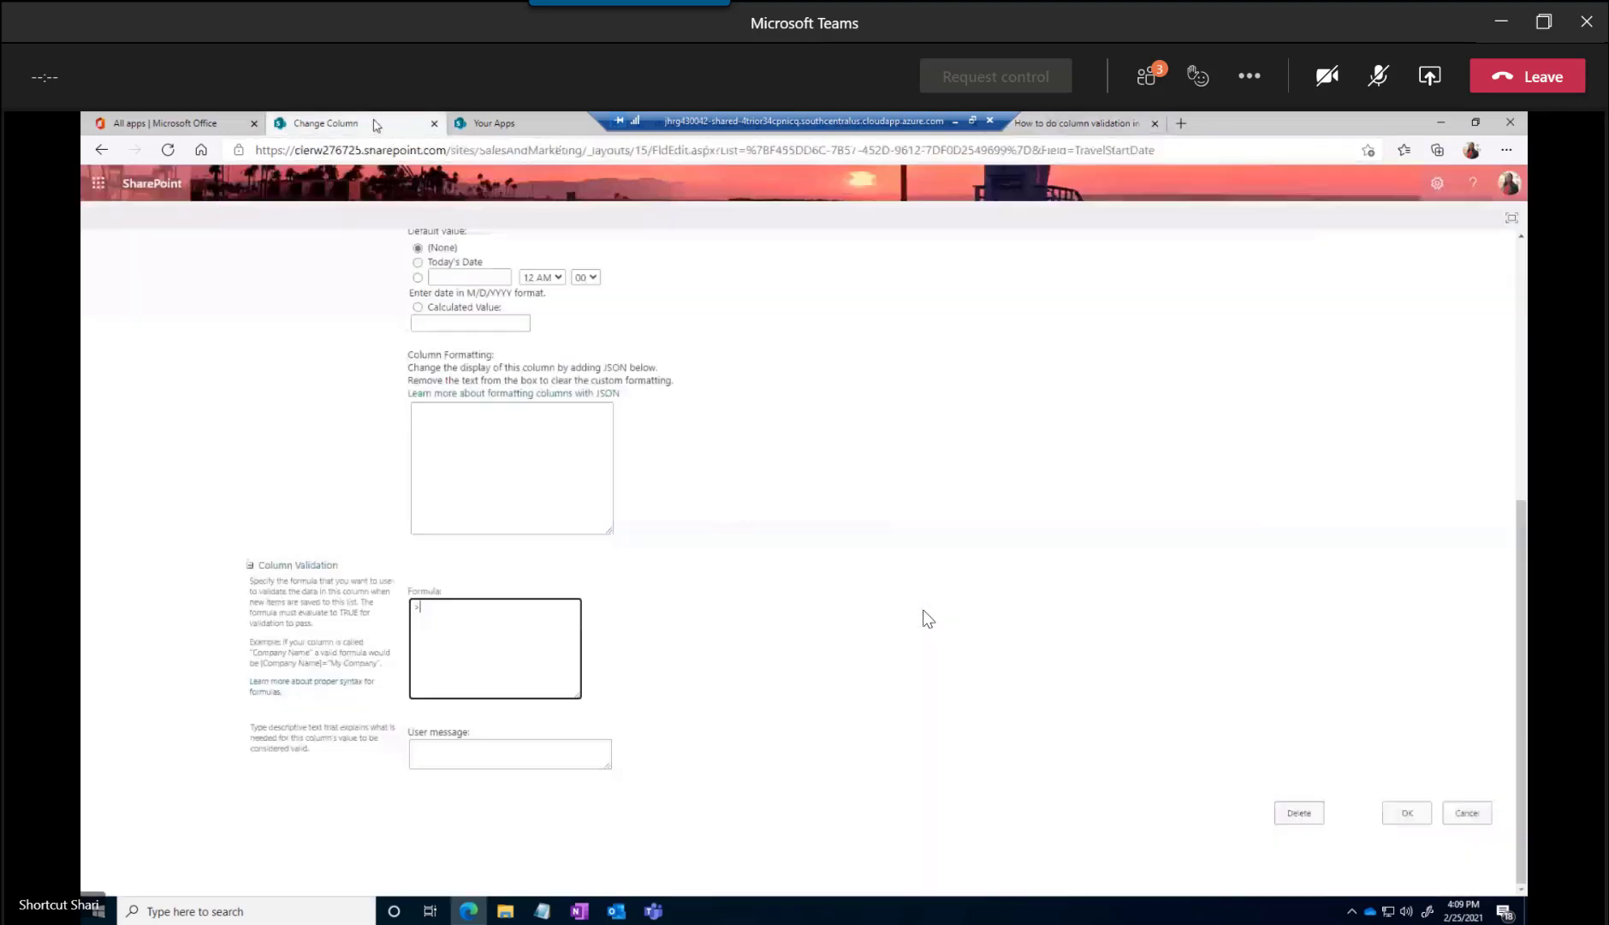
left_click_drag(425, 609, 408, 614)
type("=[")
scroll(407, 613, "up", 5)
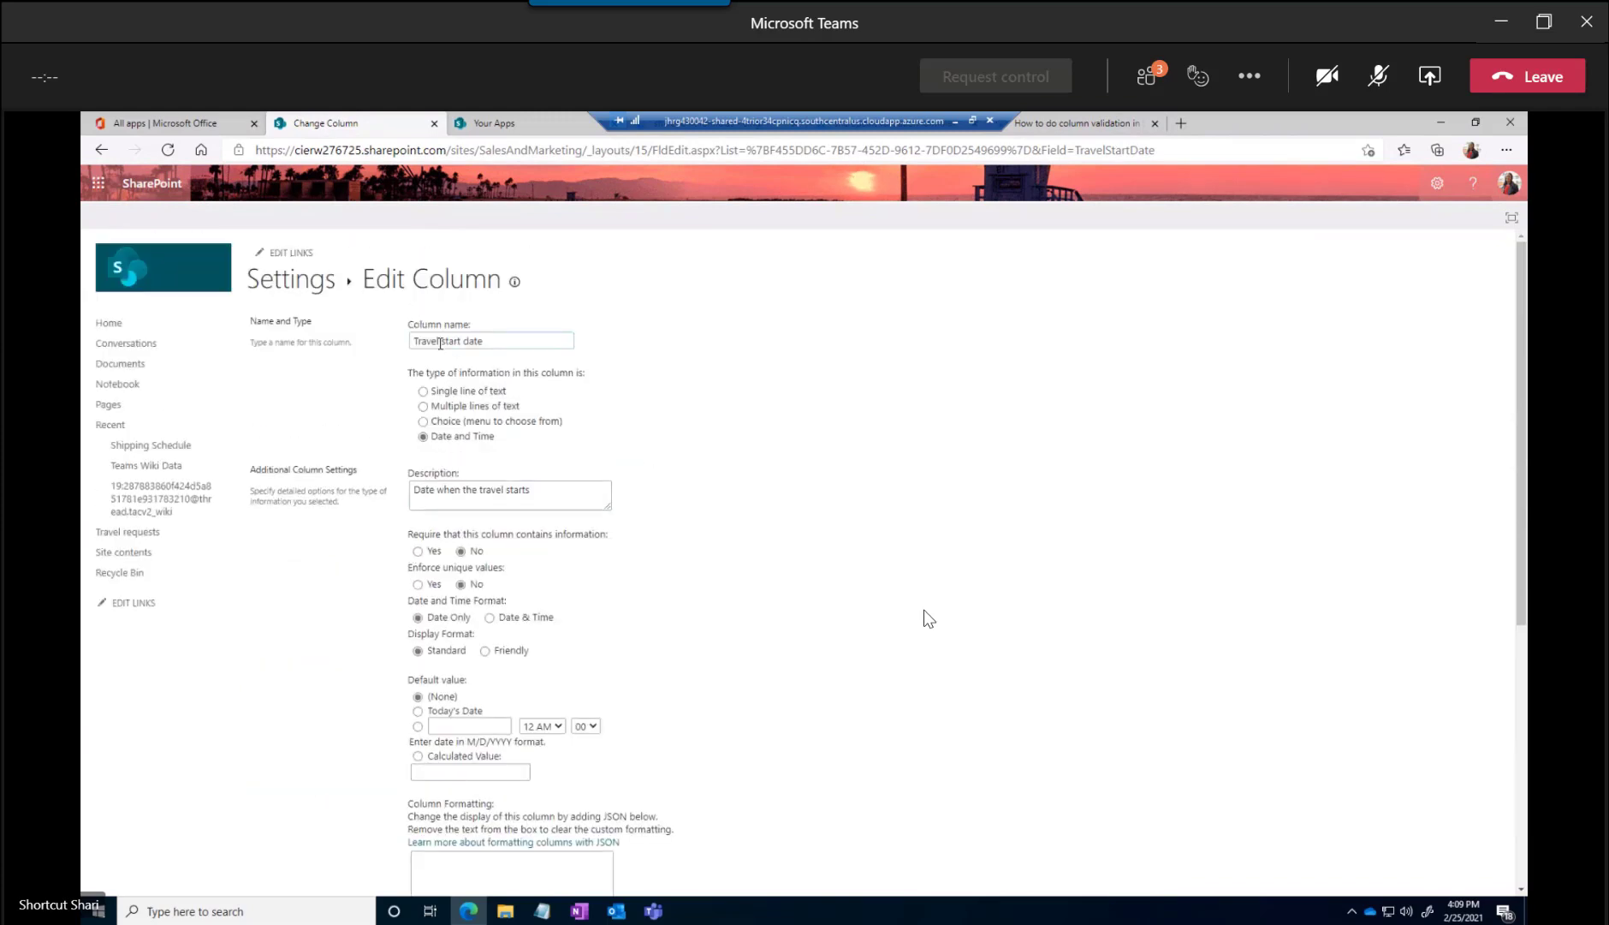
left_click_drag(492, 342, 380, 346)
key("ctrl+c")
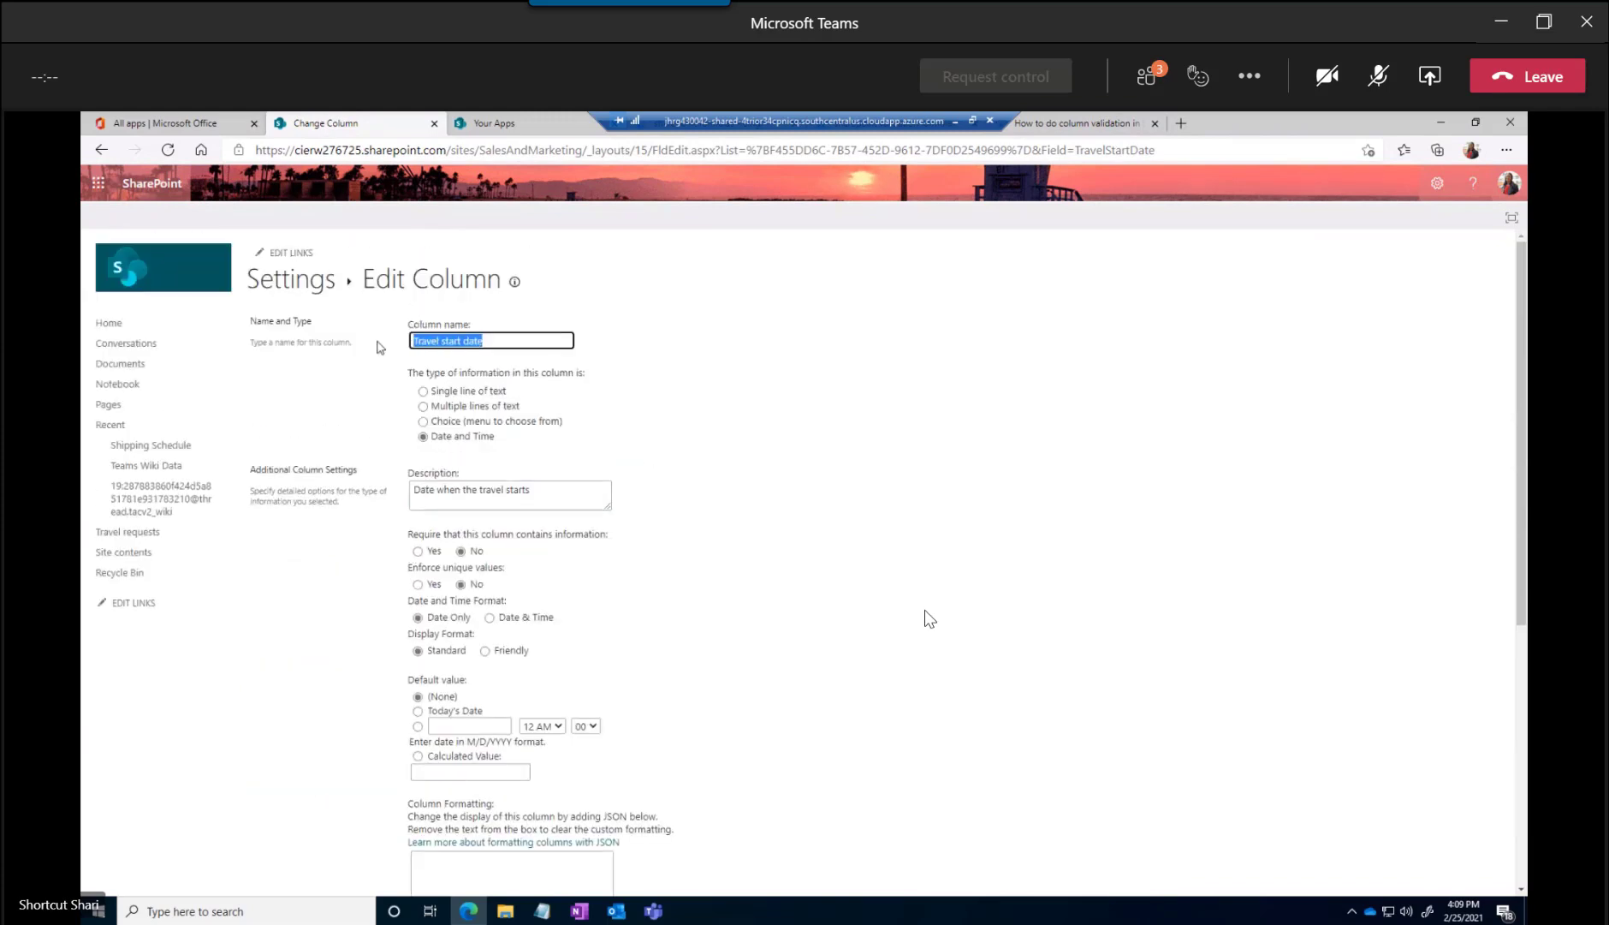
Complete the validation formula as "=[Travel start date]>=Today()" and cancel the column edit
scroll(492, 667, "down", 5)
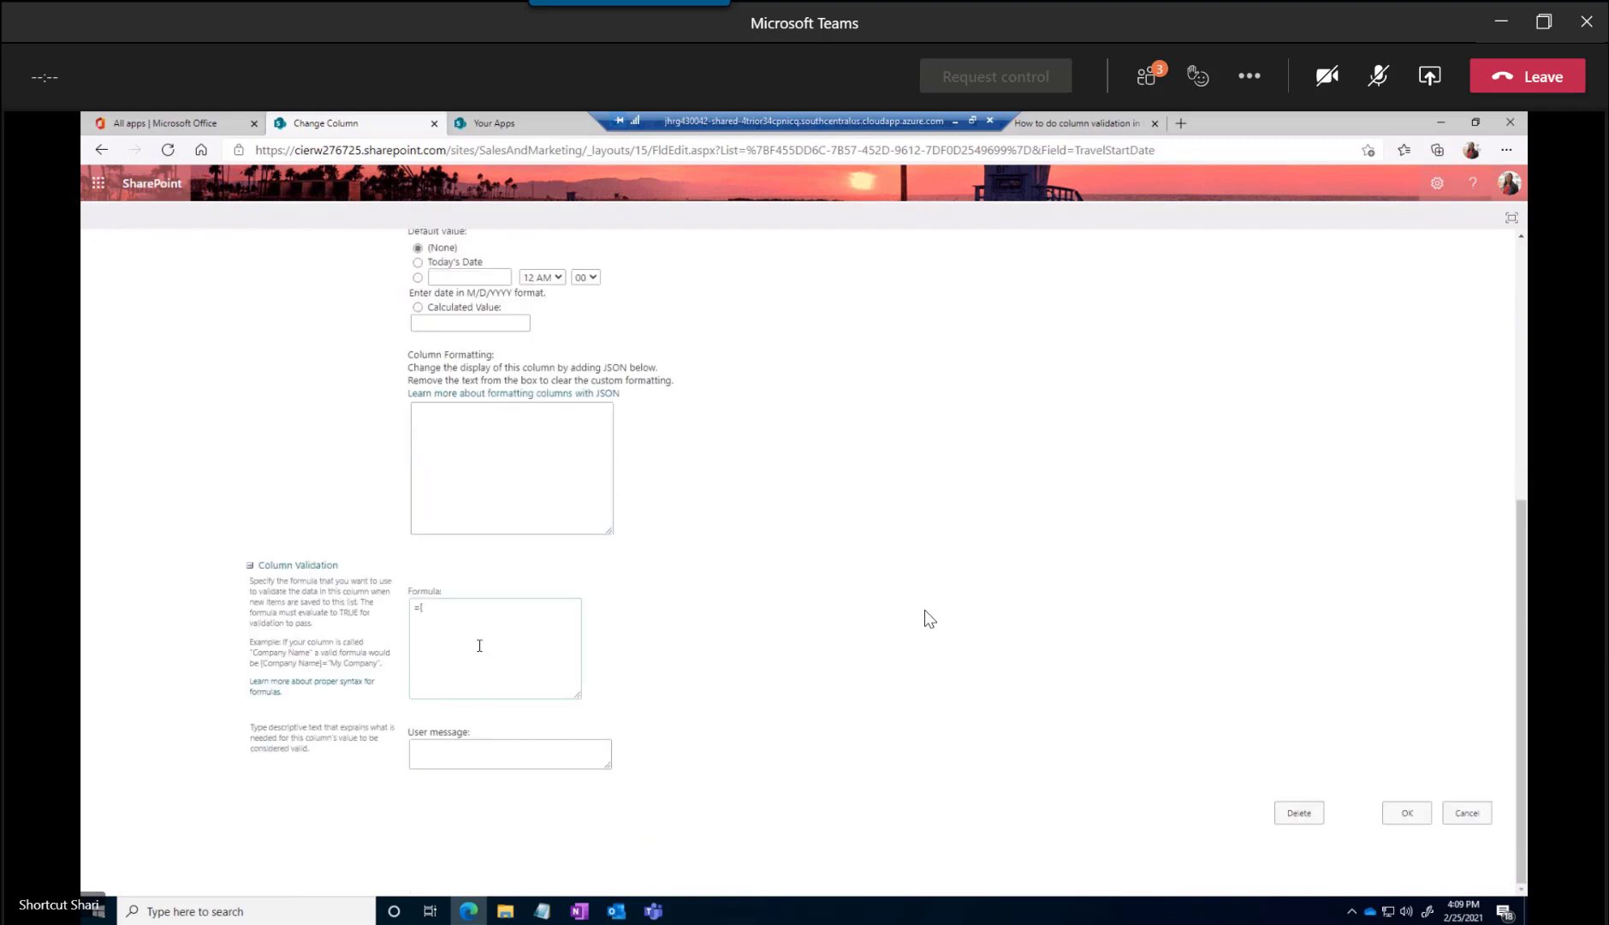
left_click(451, 613)
key("ctrl+v")
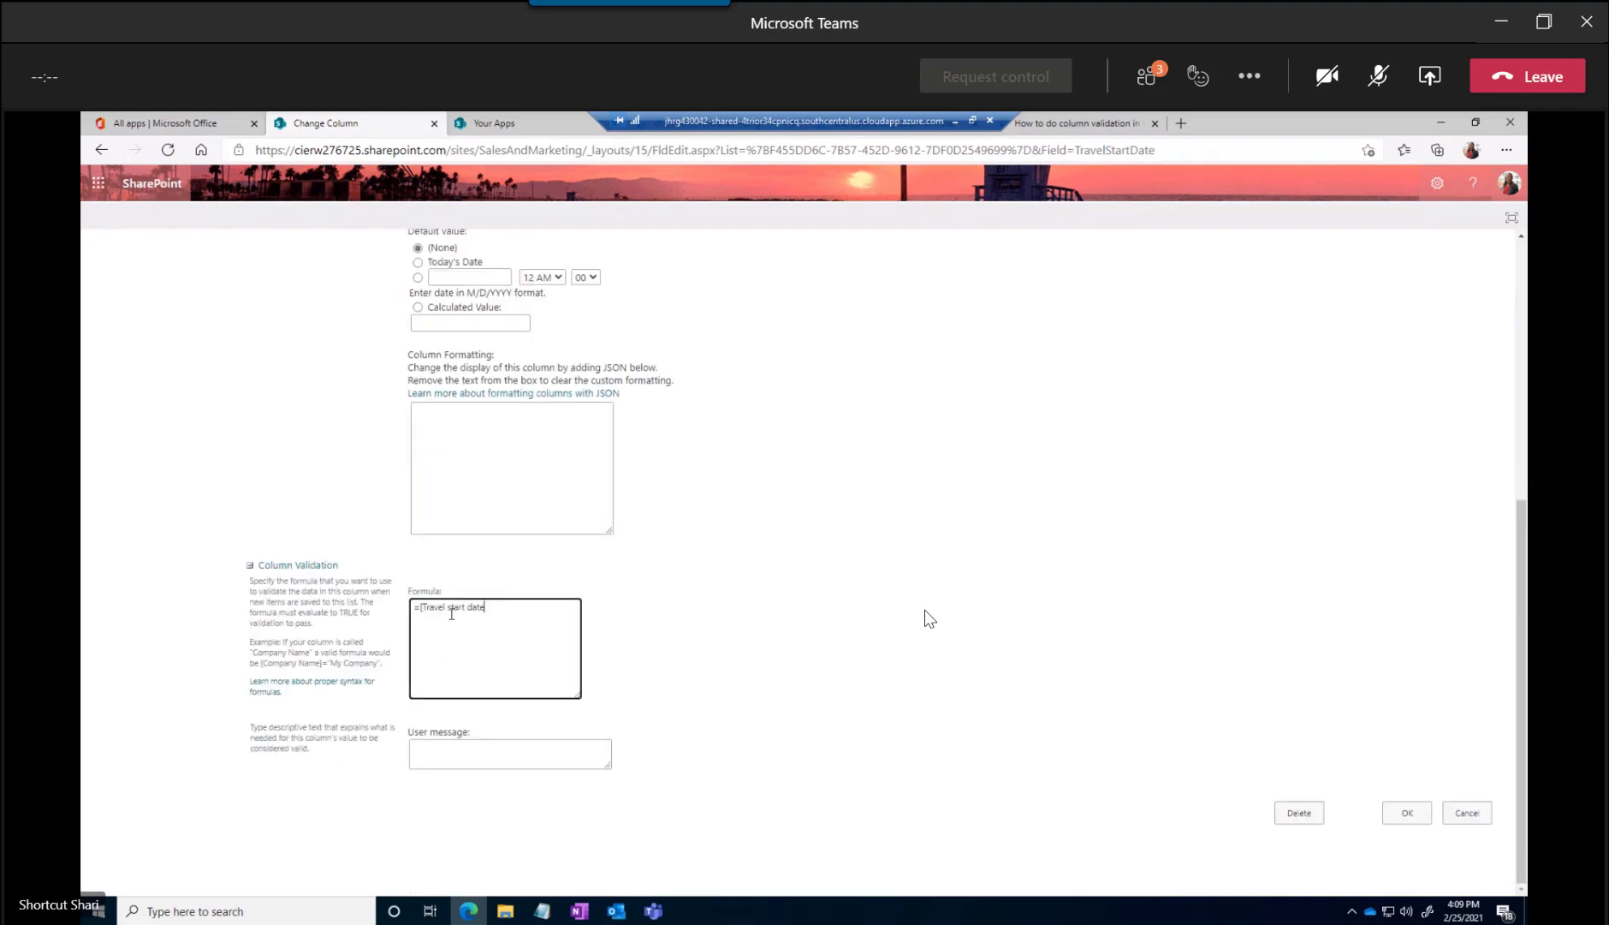
type("]>=Today()")
left_click(1474, 815)
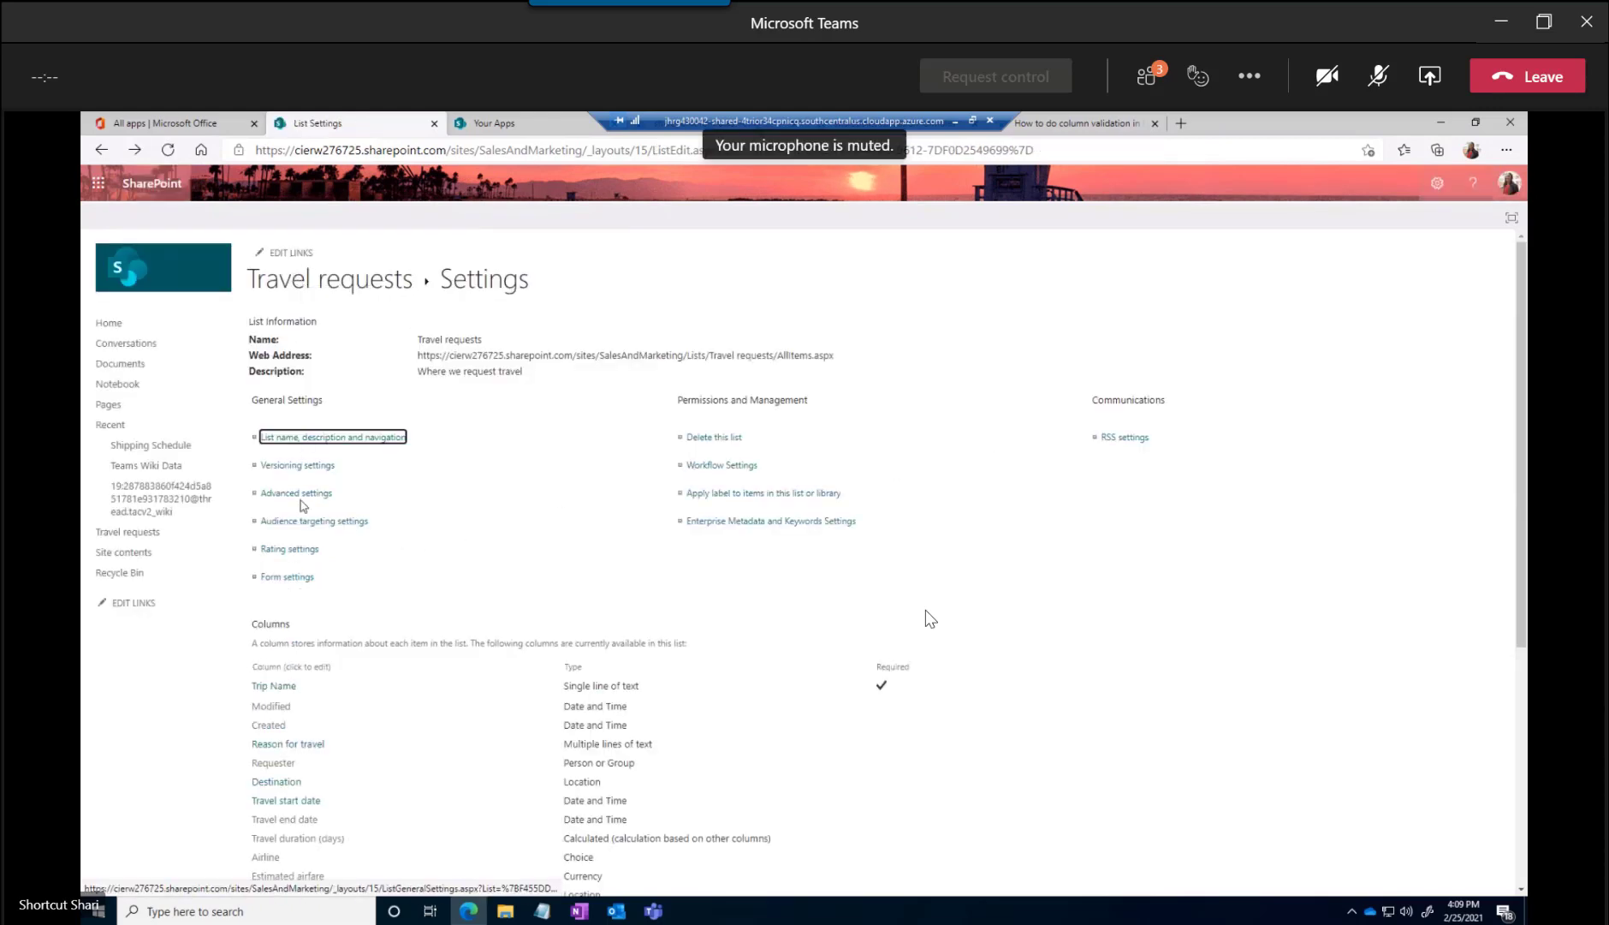
Open the Travel duration (days) column and examine its DATEDIF formula: the function, the start and end date columns, and the "D" argument
scroll(295, 569, "down", 3)
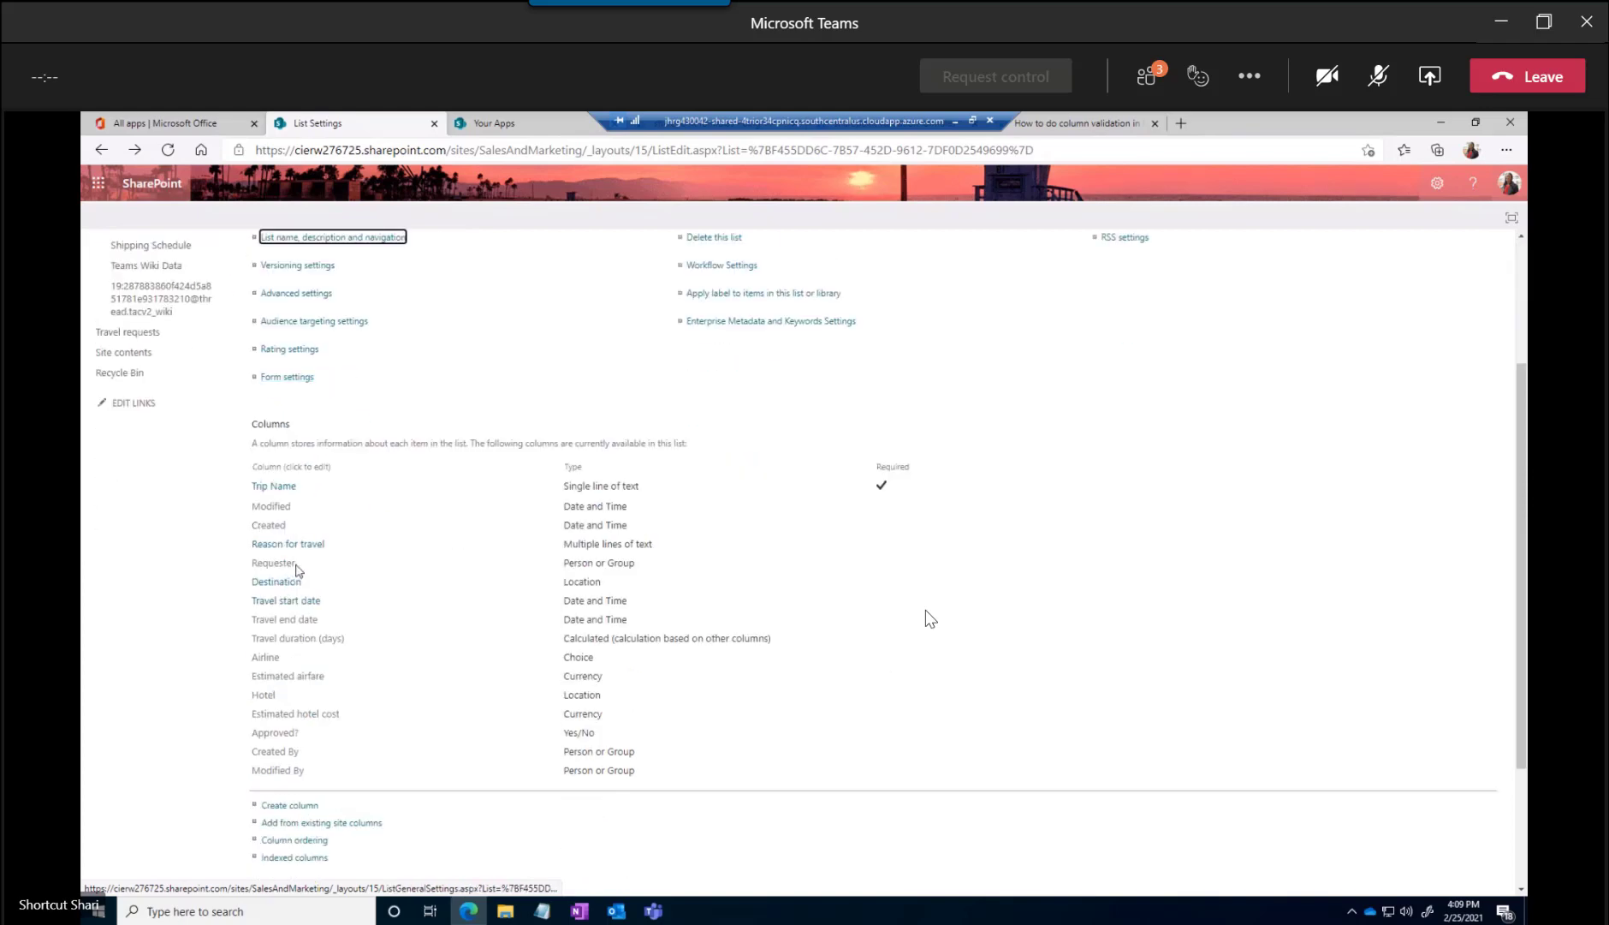
left_click(300, 644)
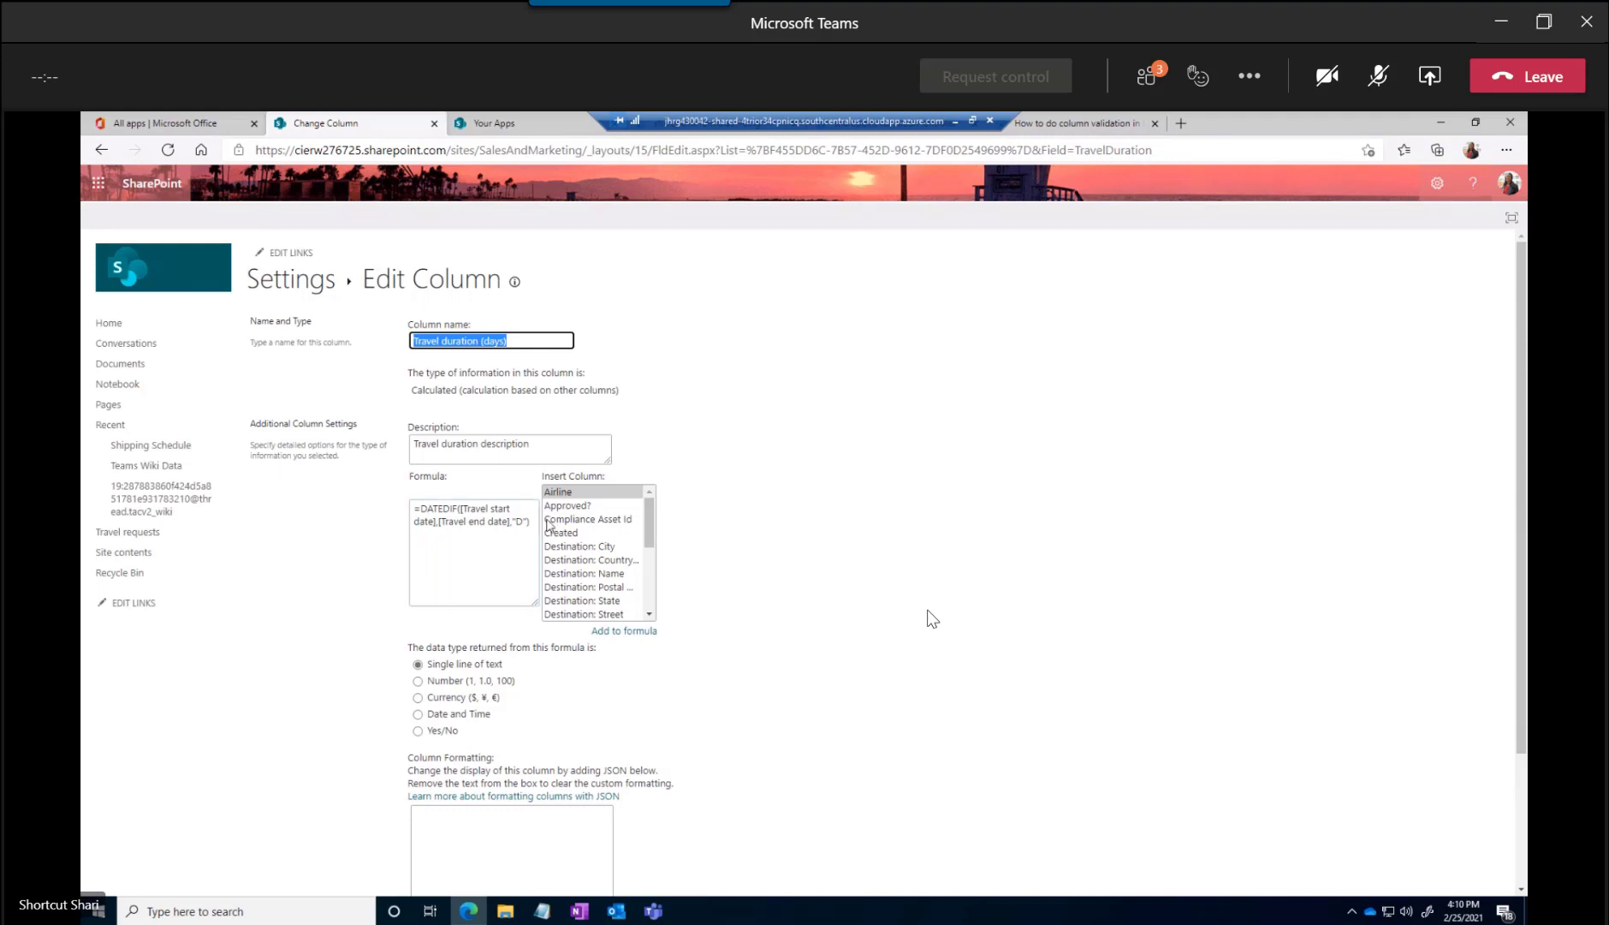
left_click_drag(532, 523, 397, 512)
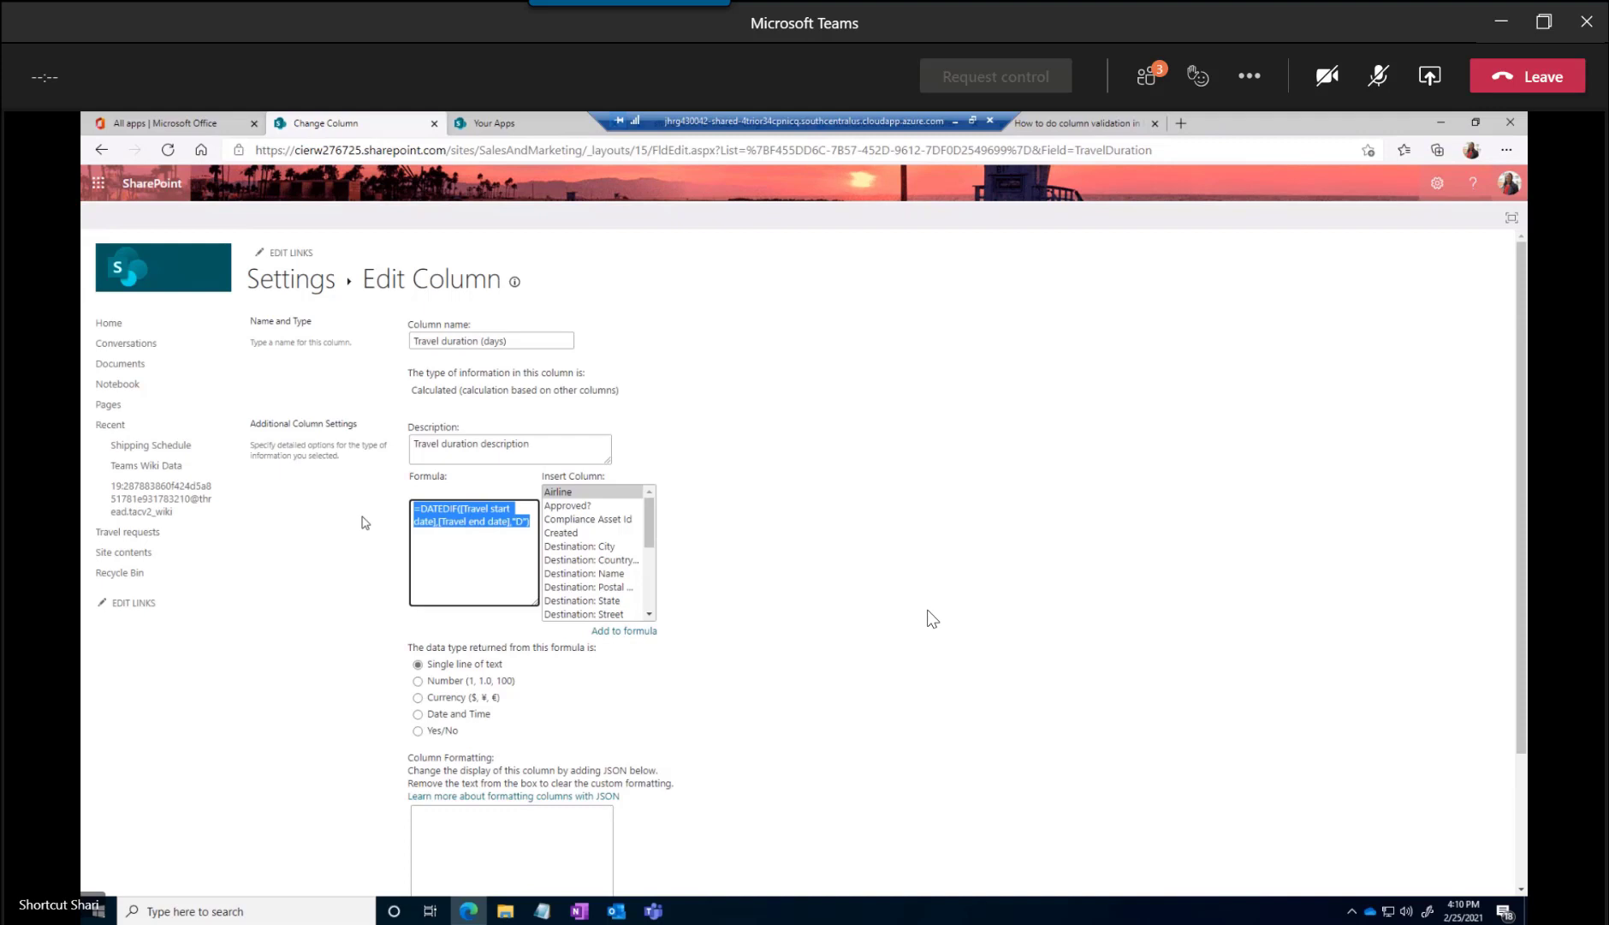
left_click(426, 512)
left_click_drag(420, 510, 460, 510)
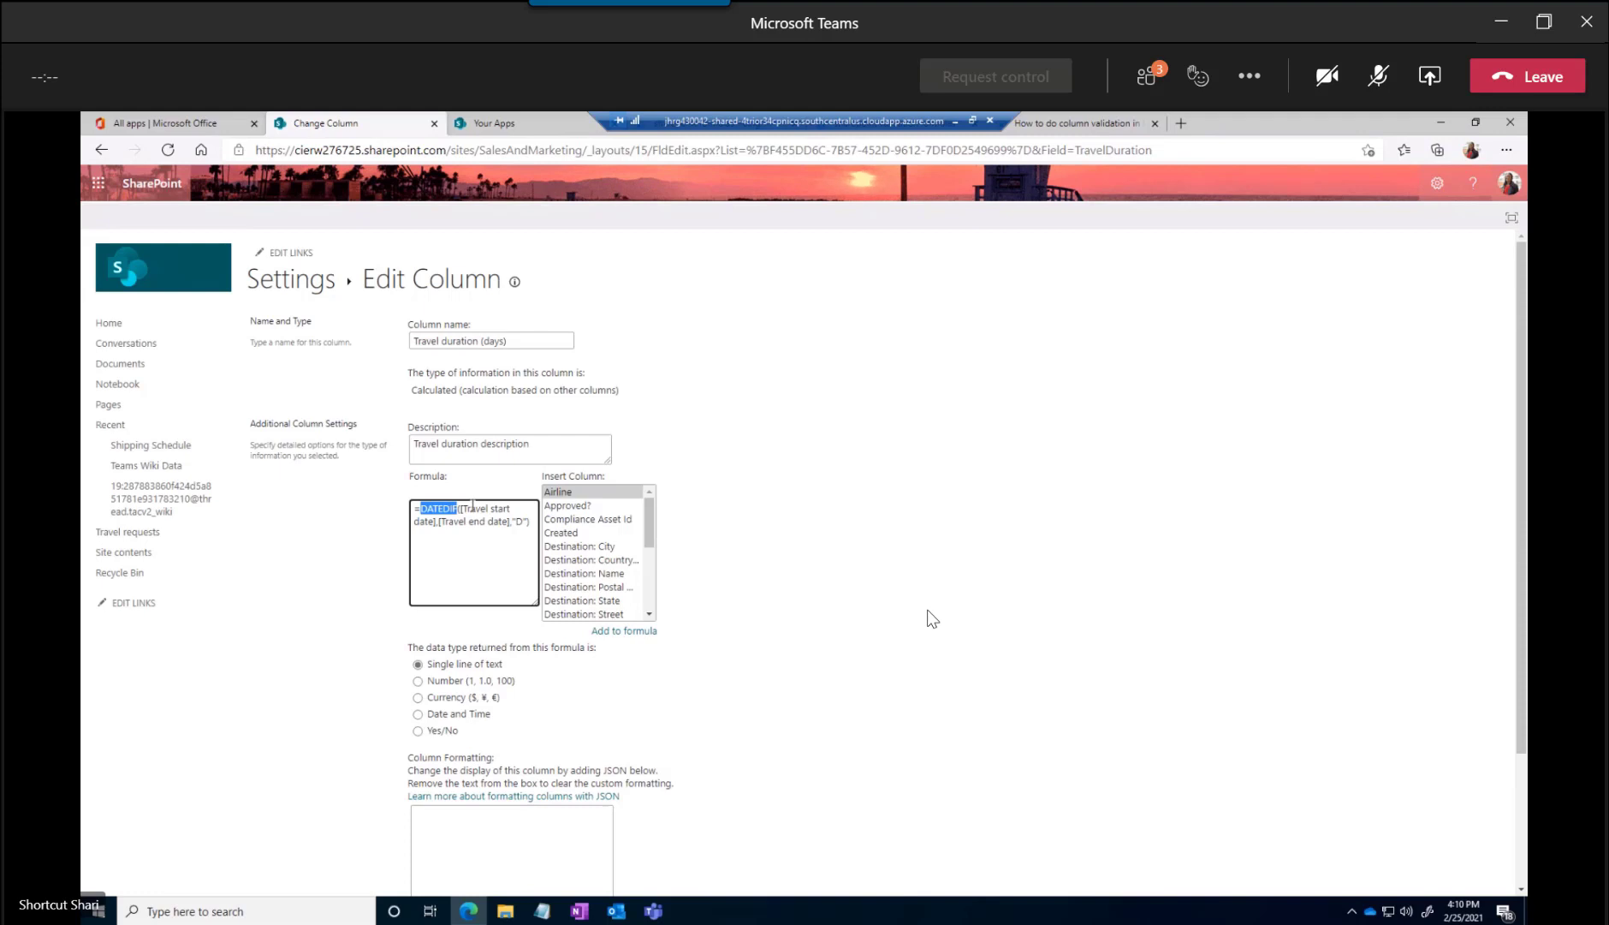
left_click(463, 511)
left_click_drag(511, 521, 440, 525)
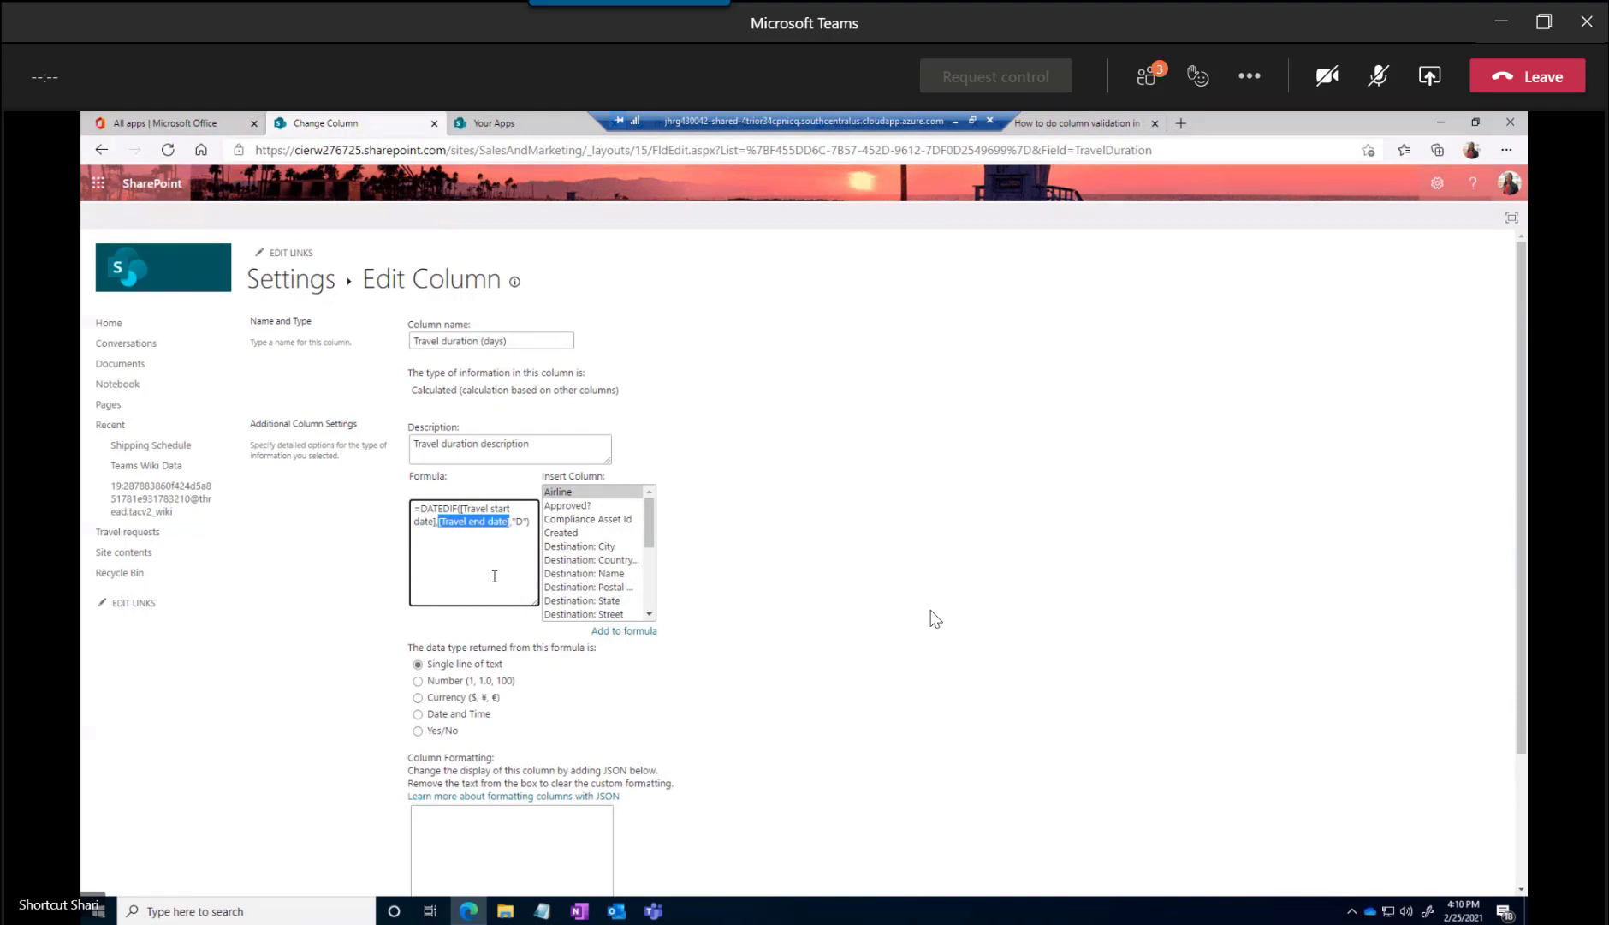
left_click(444, 521)
left_click_drag(531, 521, 512, 521)
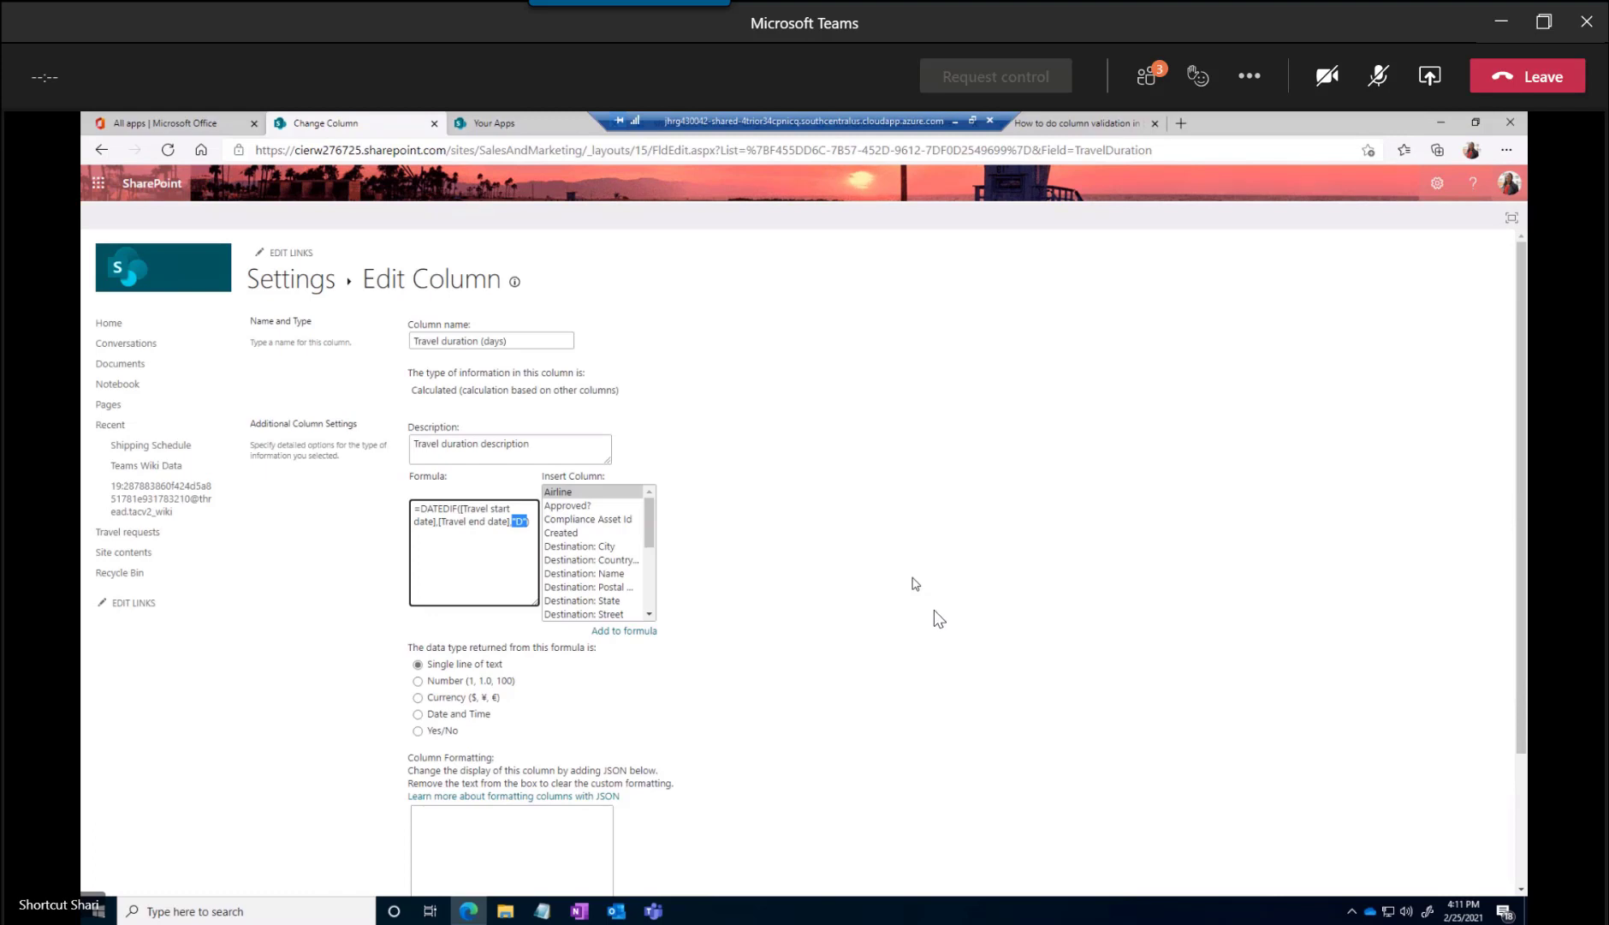
Set the Travel duration formula's returned data type to Number with 0 decimal places and save the column
left_click_drag(410, 644, 611, 652)
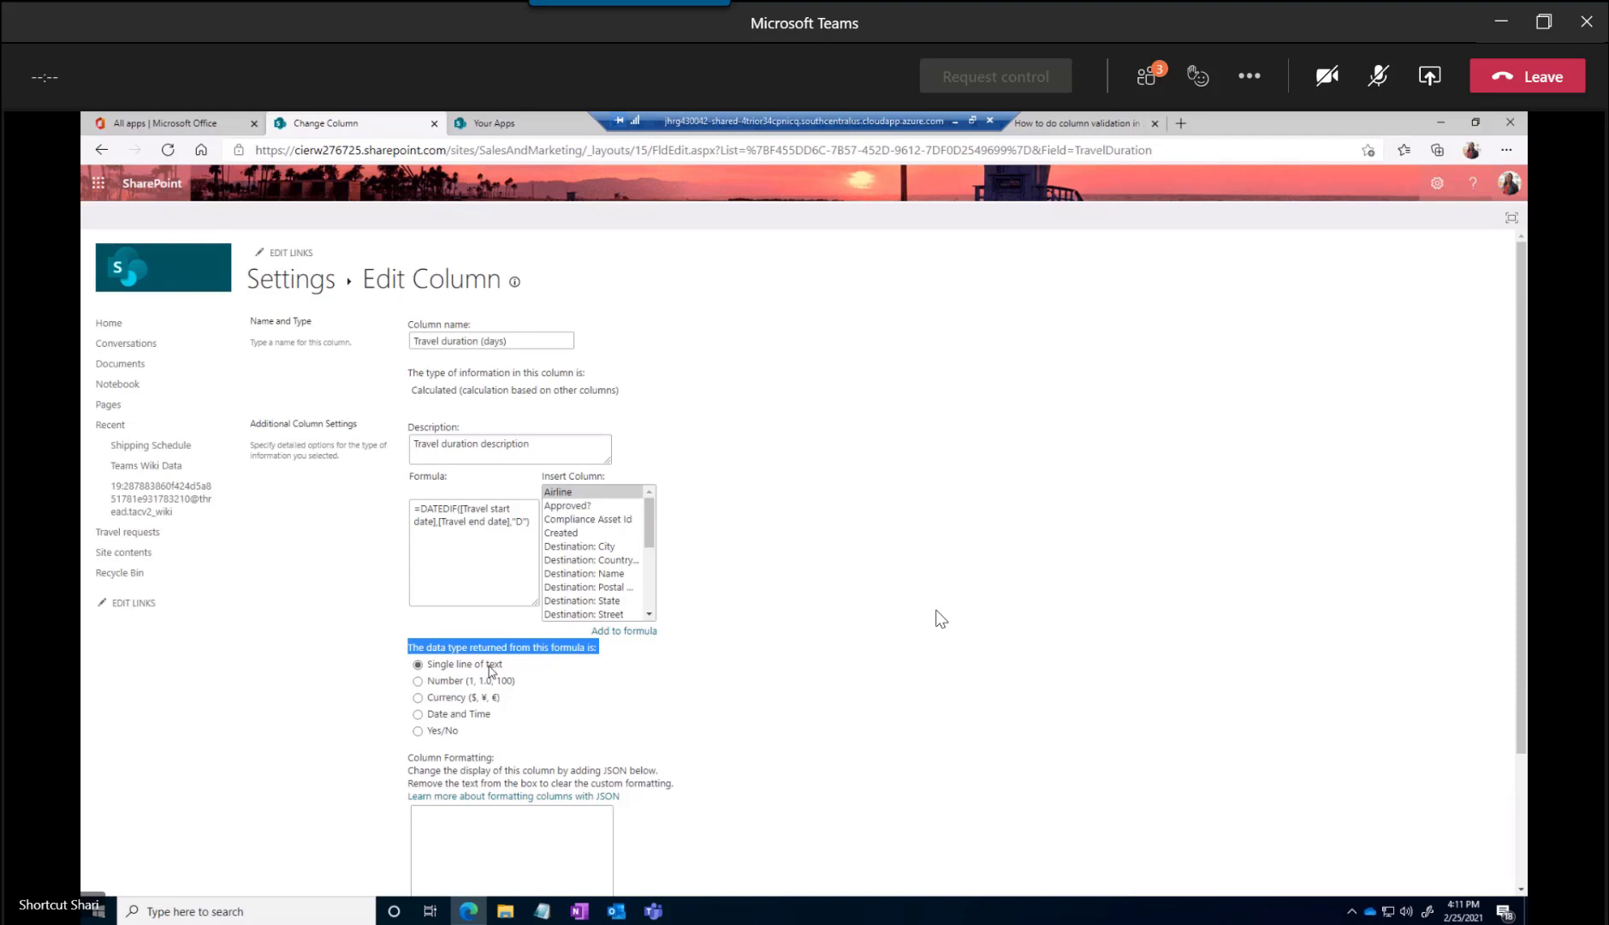
left_click(419, 681)
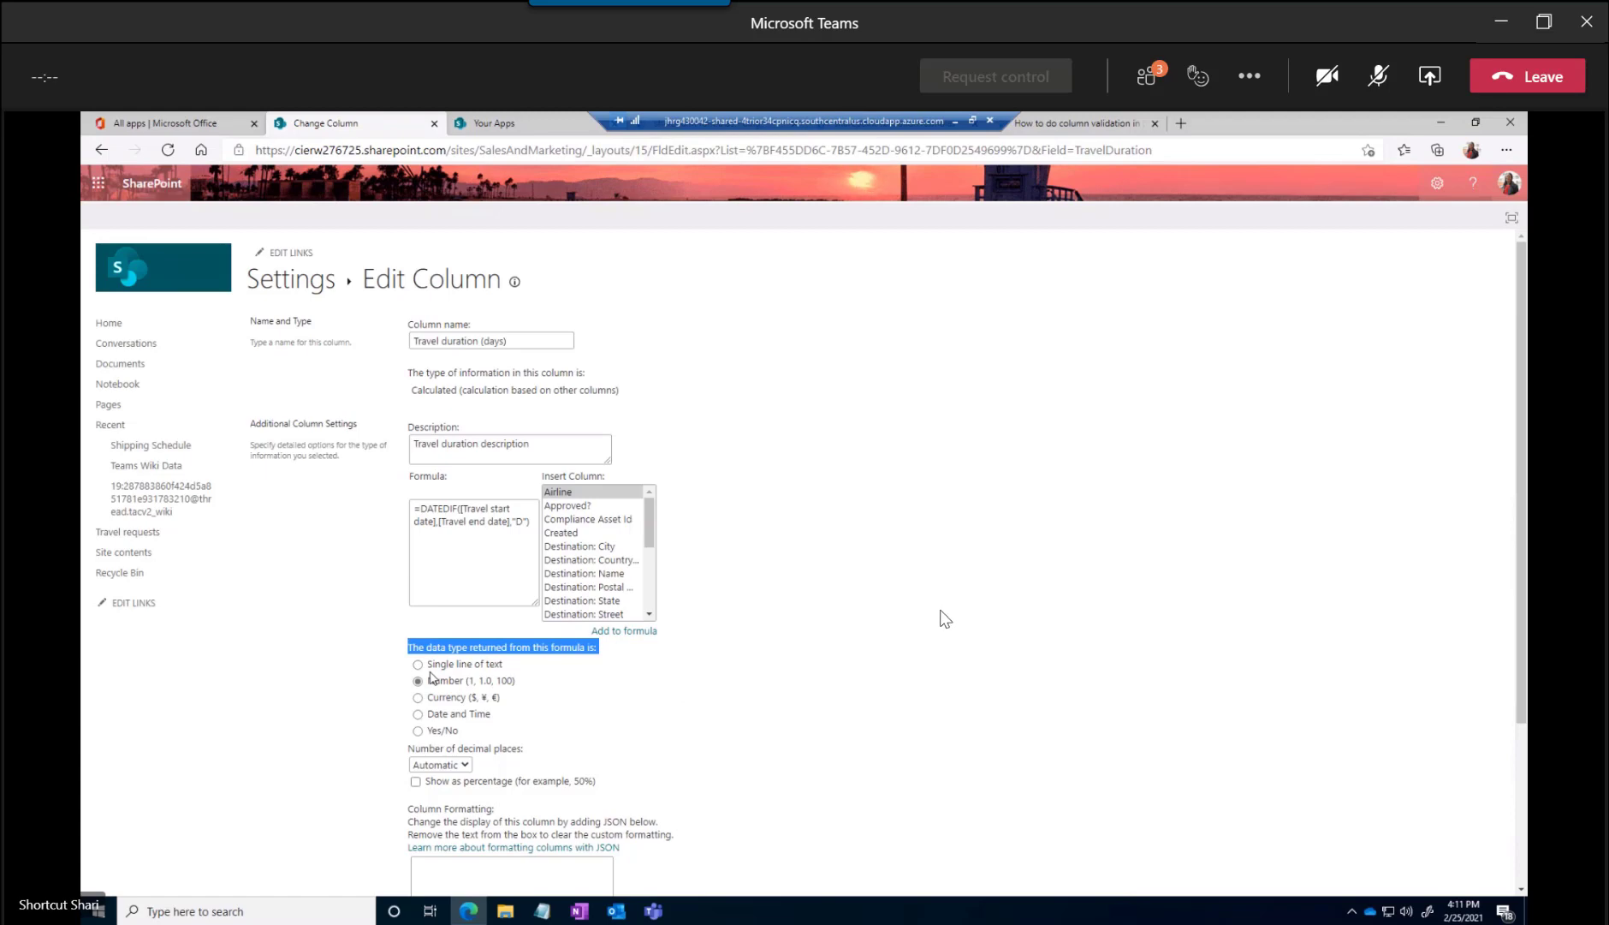
scroll(504, 691, "down", 2)
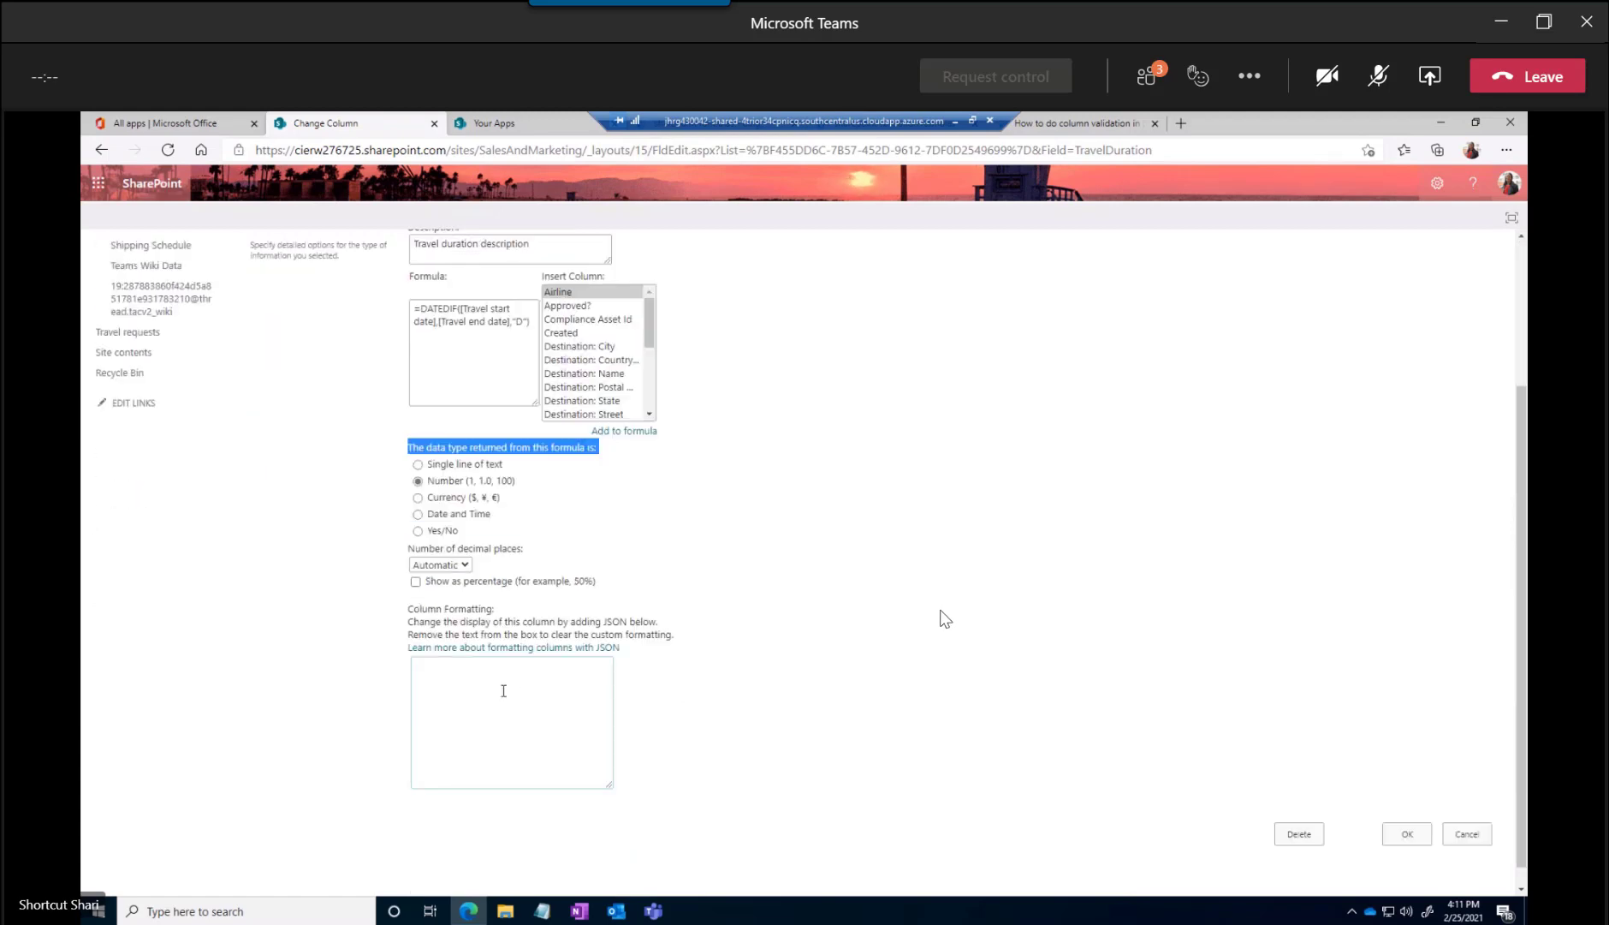
left_click(466, 565)
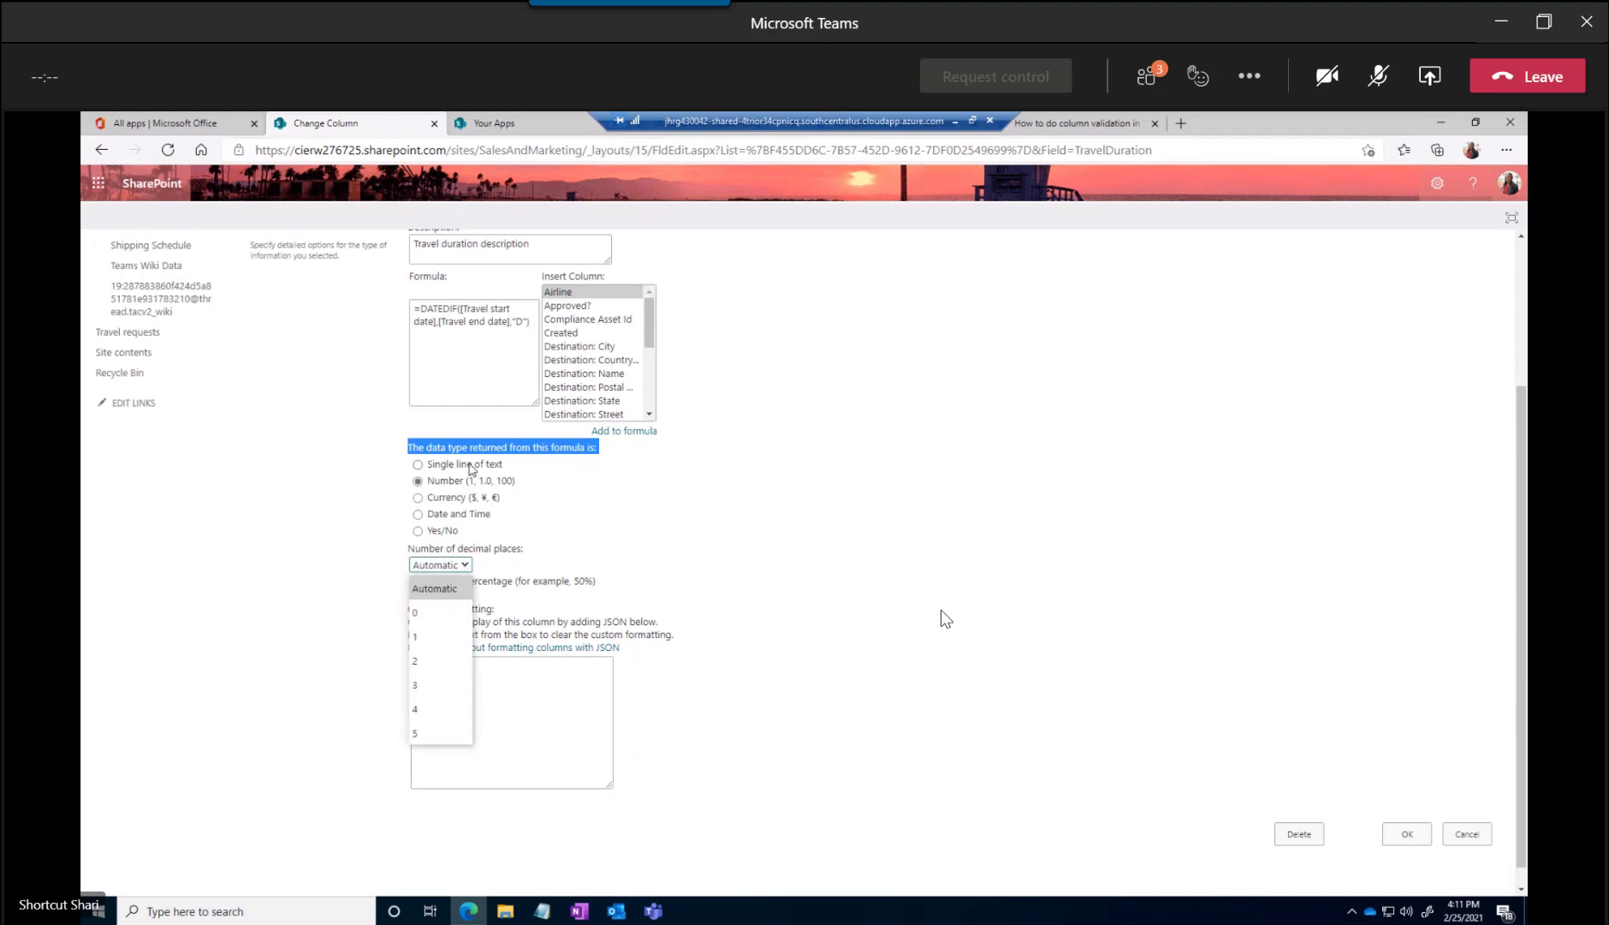
left_click(429, 611)
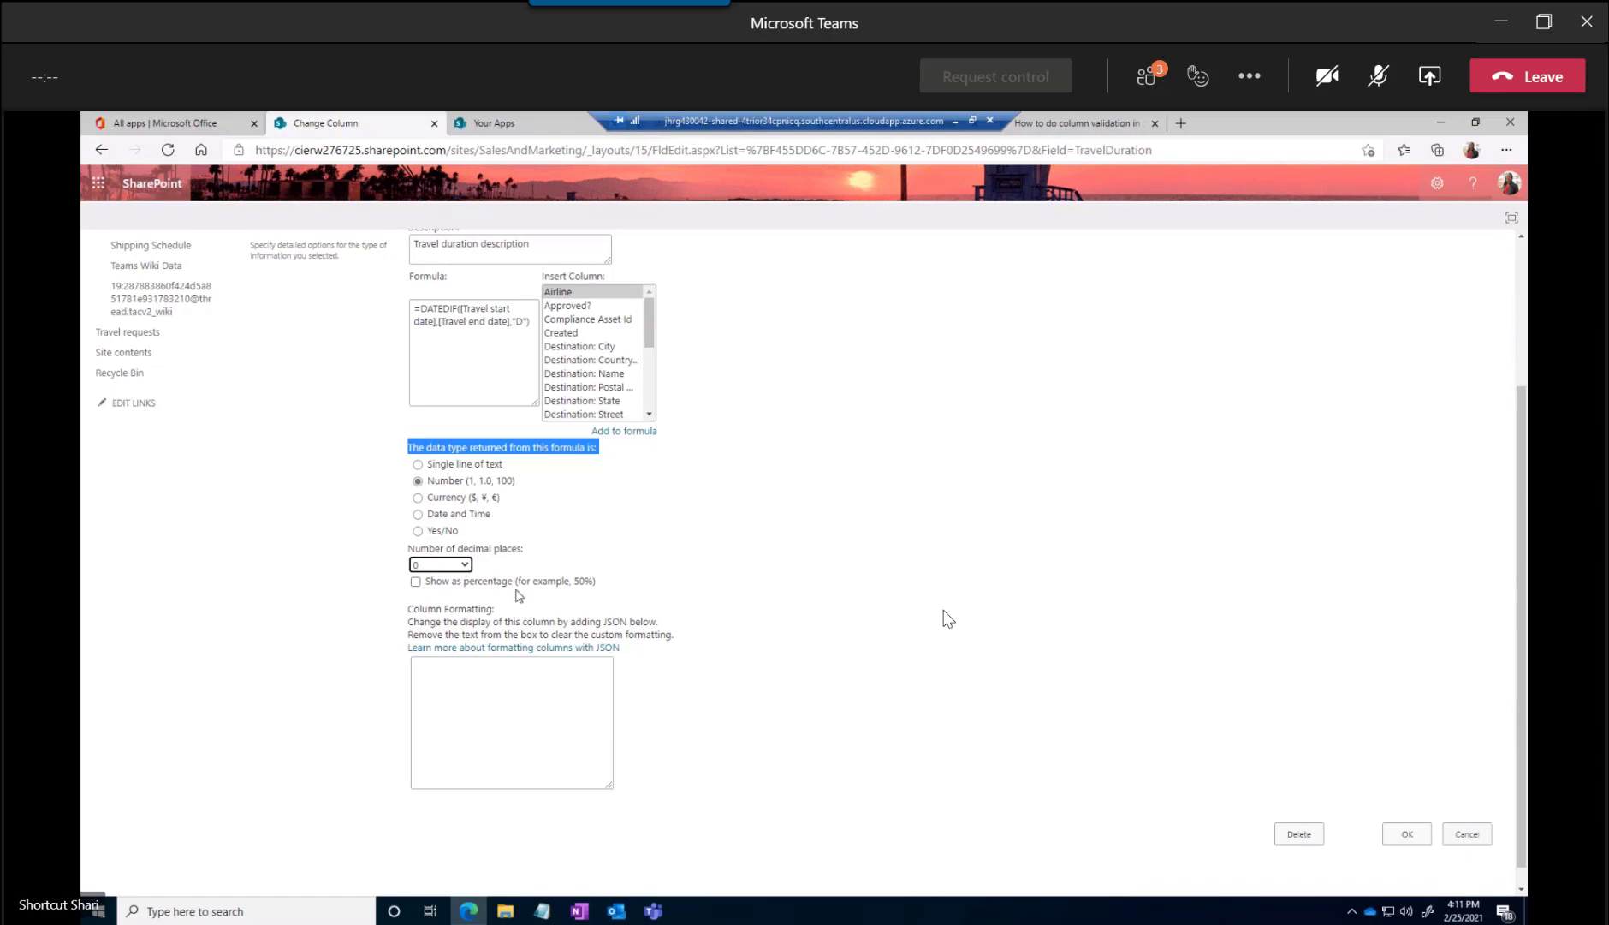
scroll(518, 594, "up", 3)
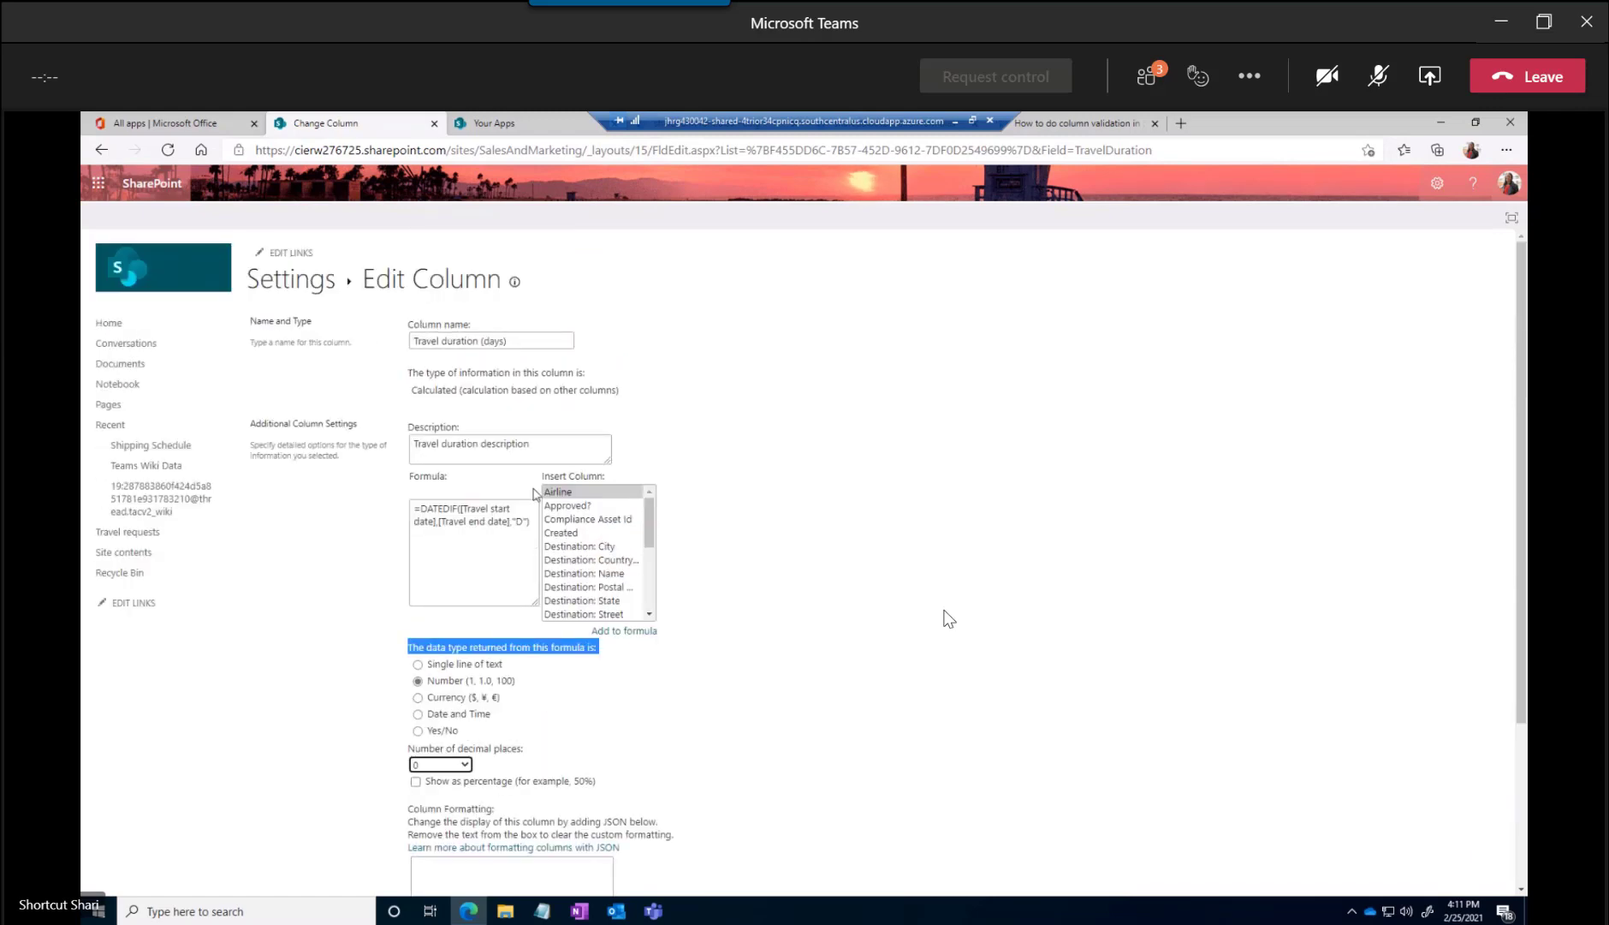
scroll(694, 710, "down", 3)
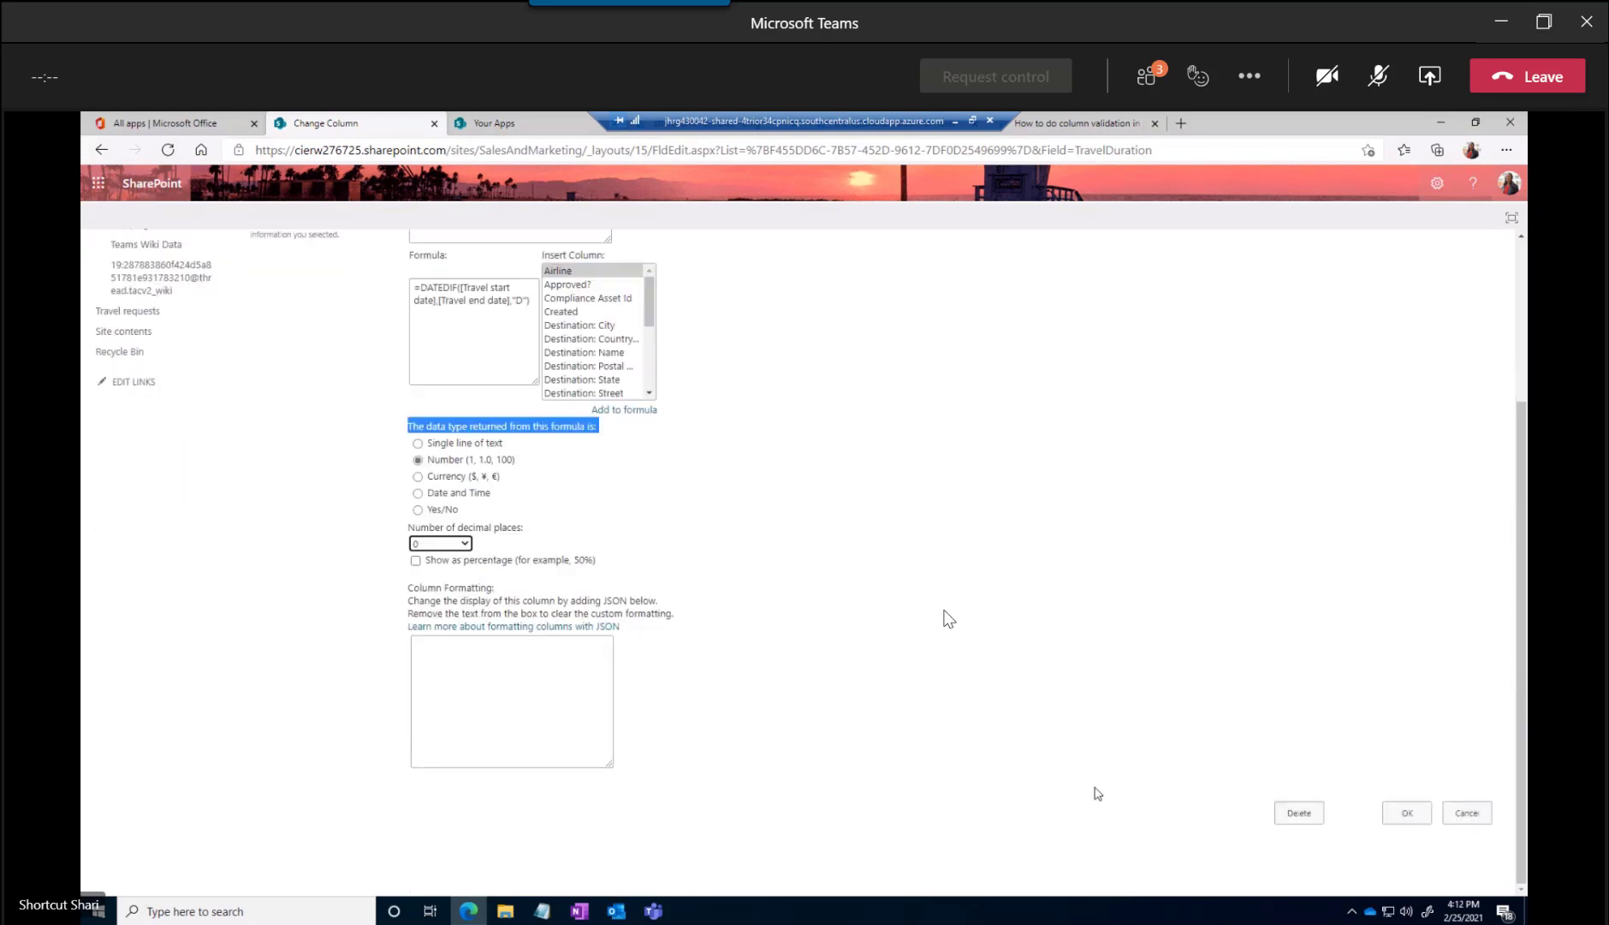
left_click(1405, 813)
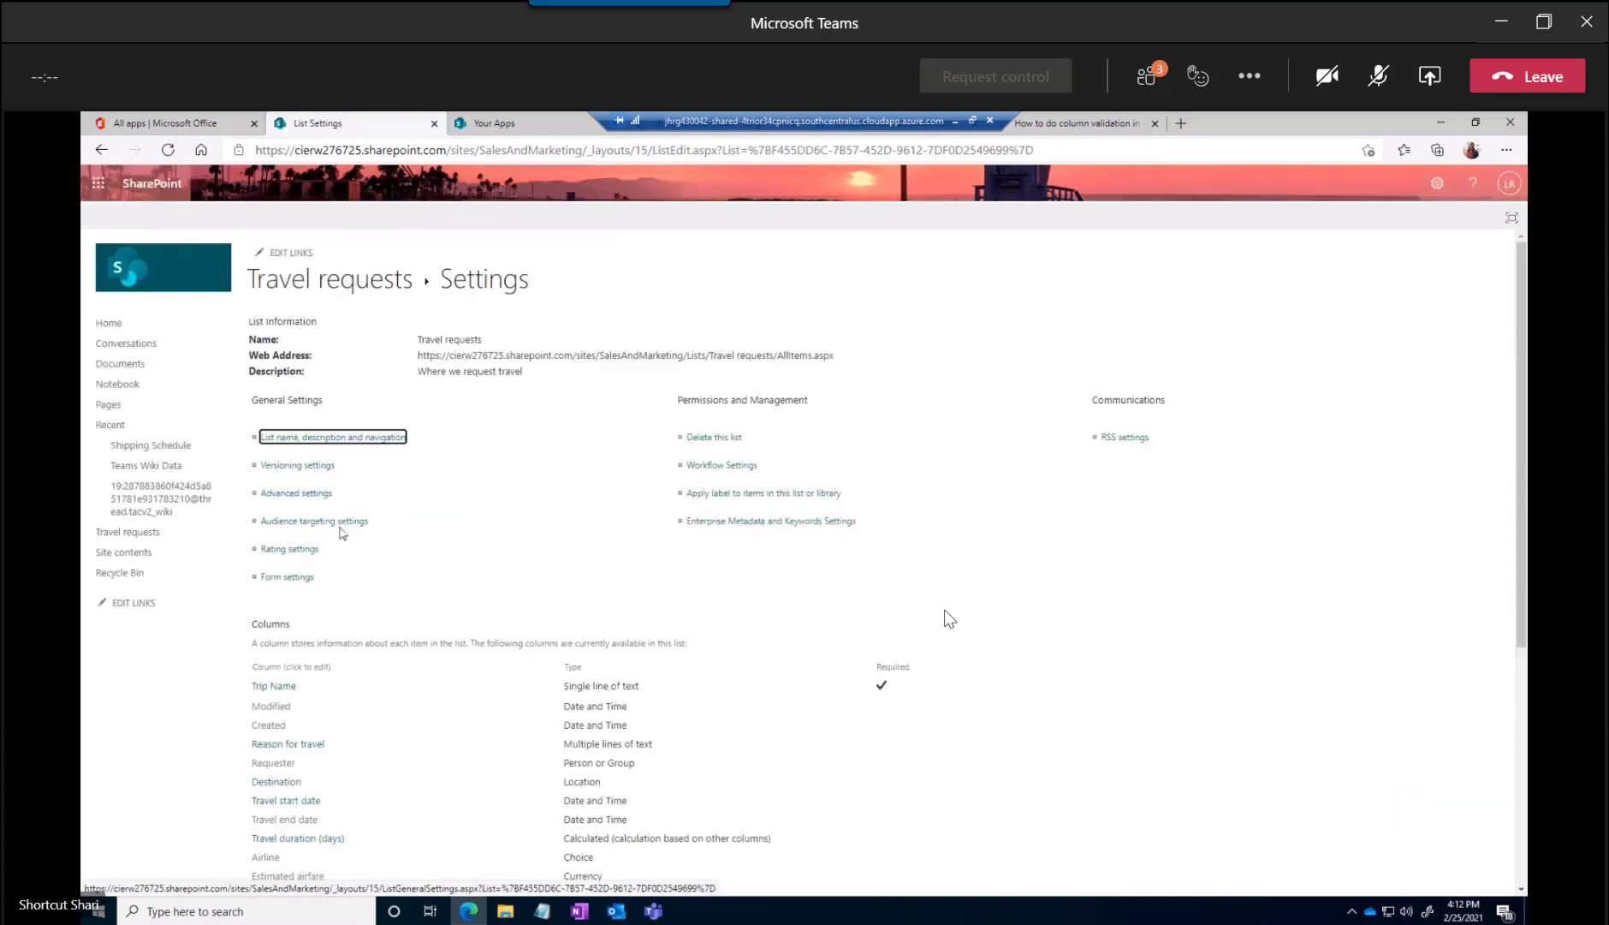
Open the Airline column's settings and examine its list of choices
scroll(373, 697, "down", 4)
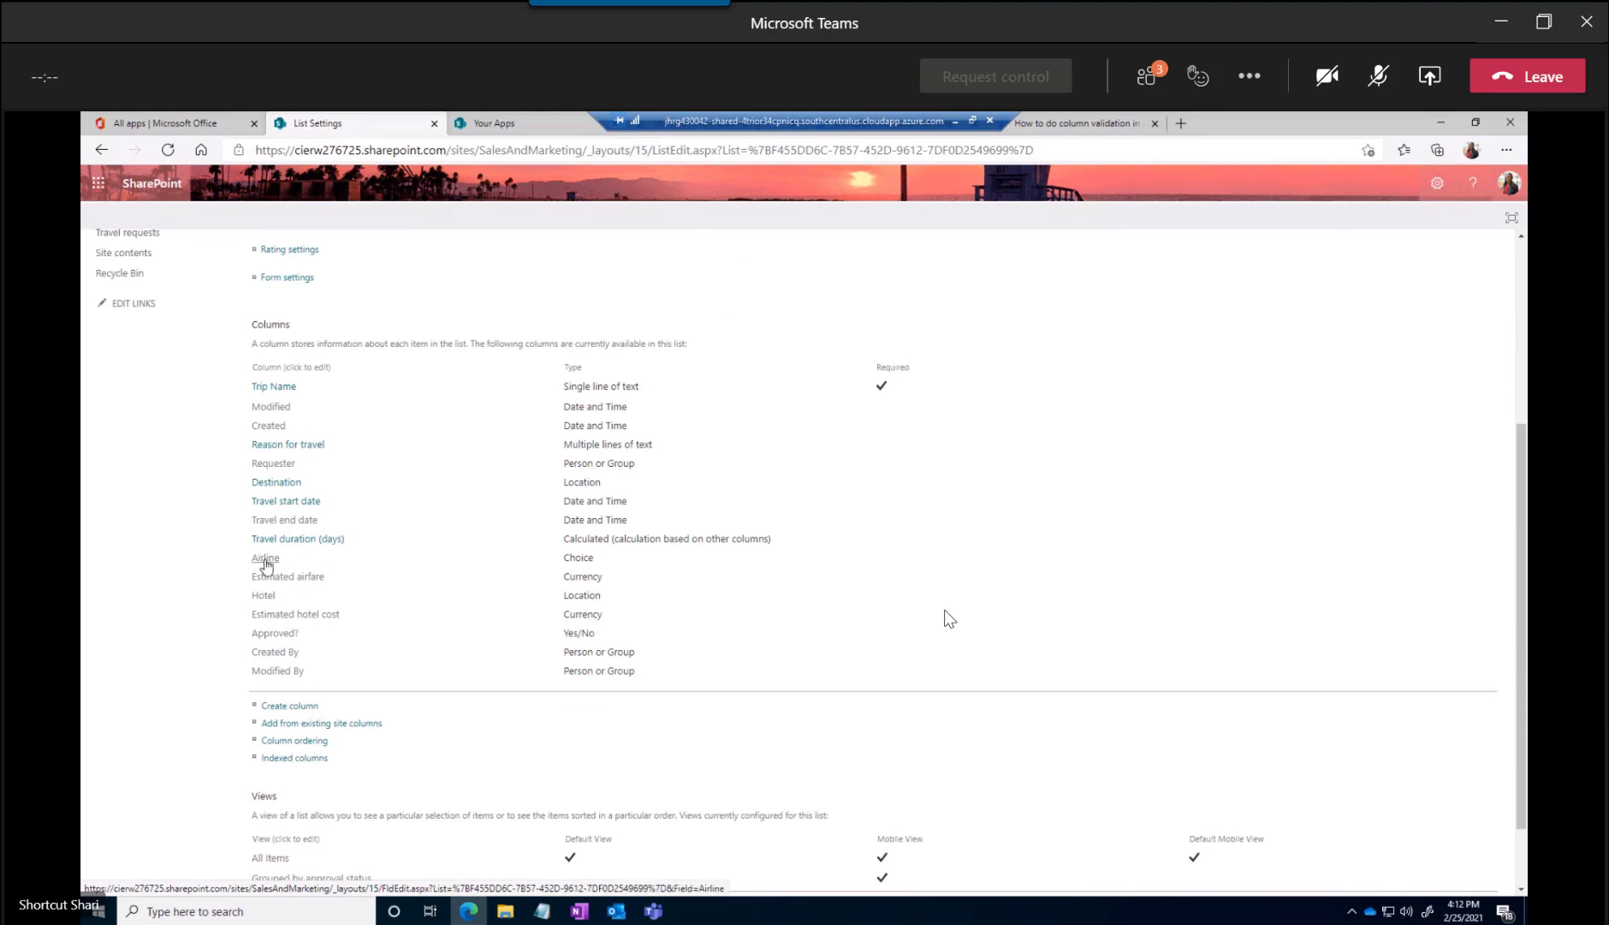
left_click(265, 560)
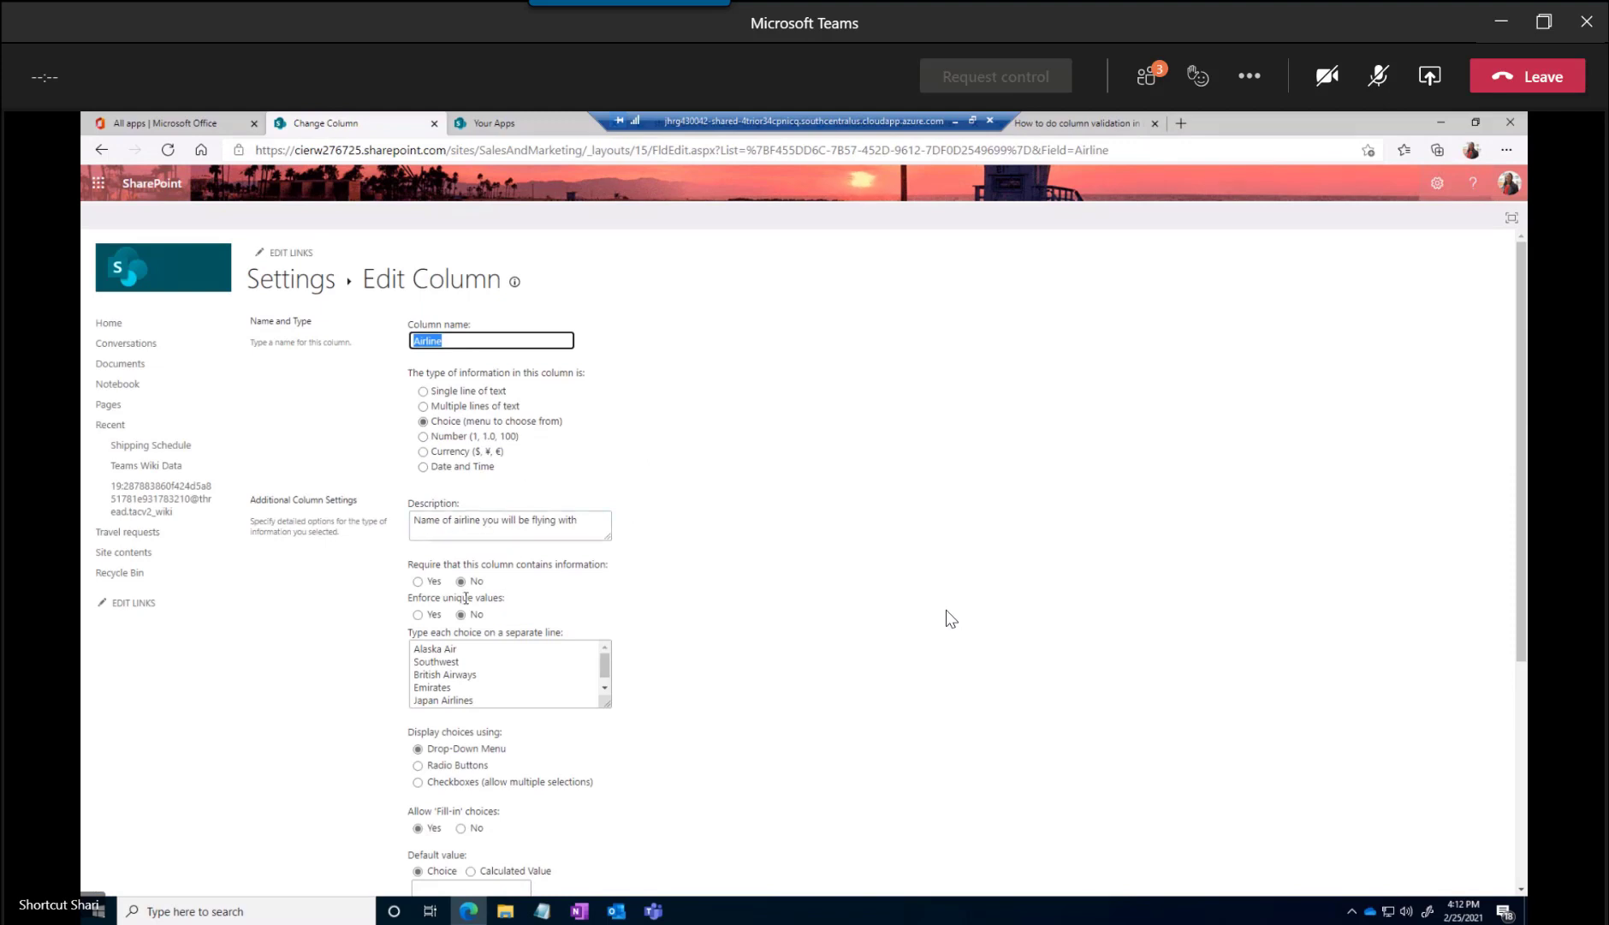
scroll(634, 634, "down", 2)
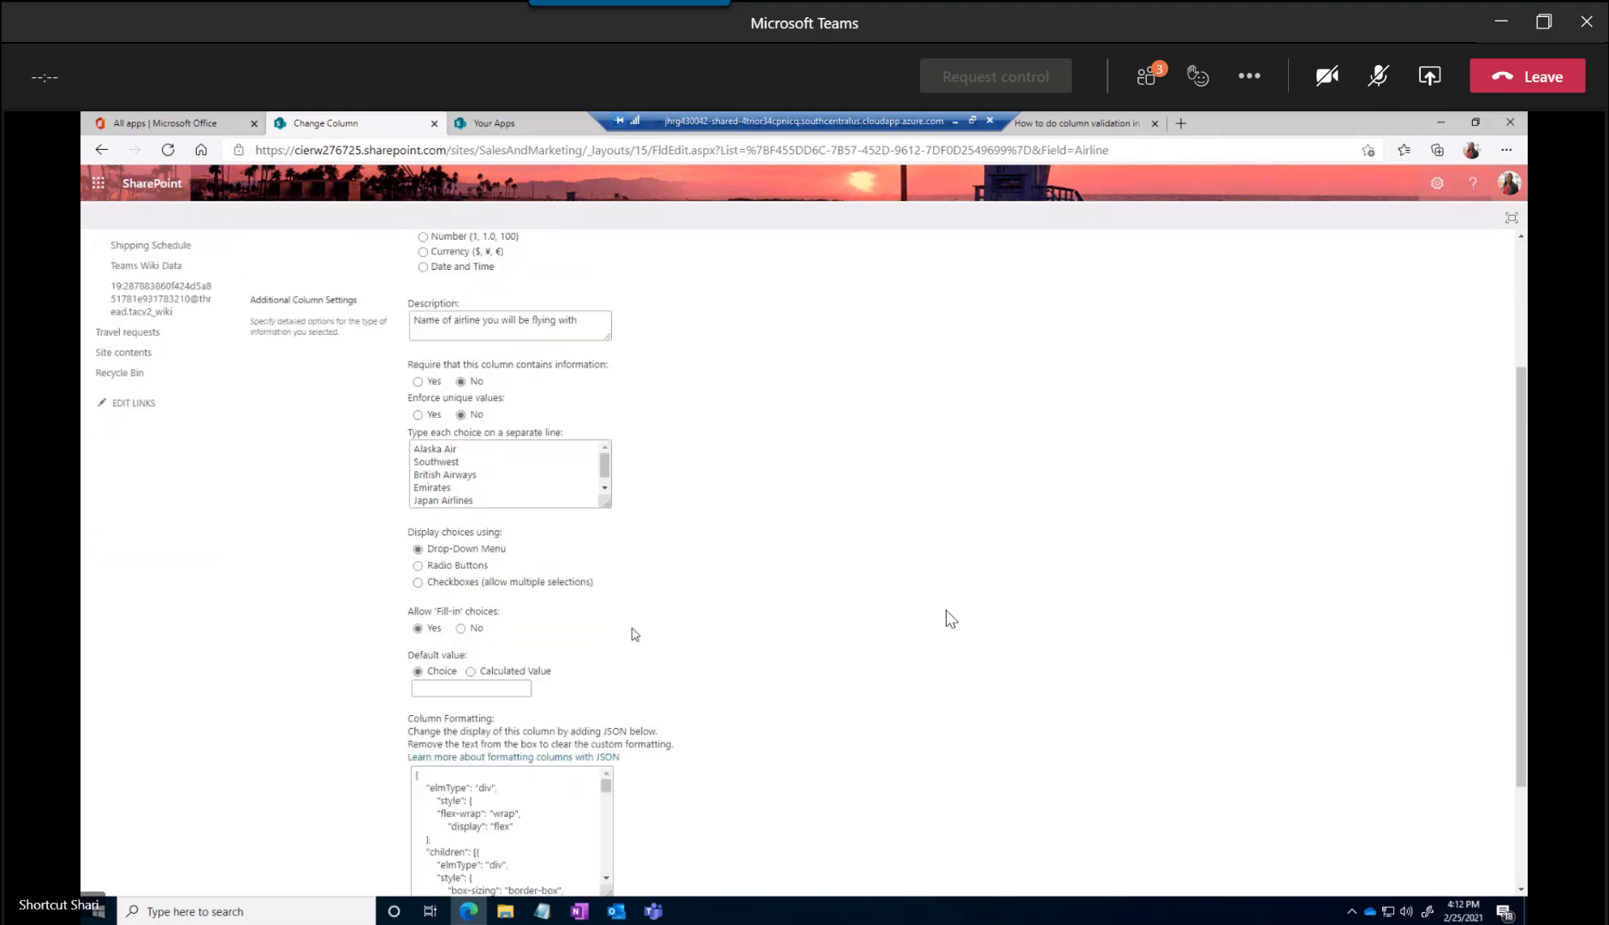
mouse_move(604, 462)
left_mouse_down()
mouse_move(604, 479)
mouse_move(609, 458)
left_mouse_up()
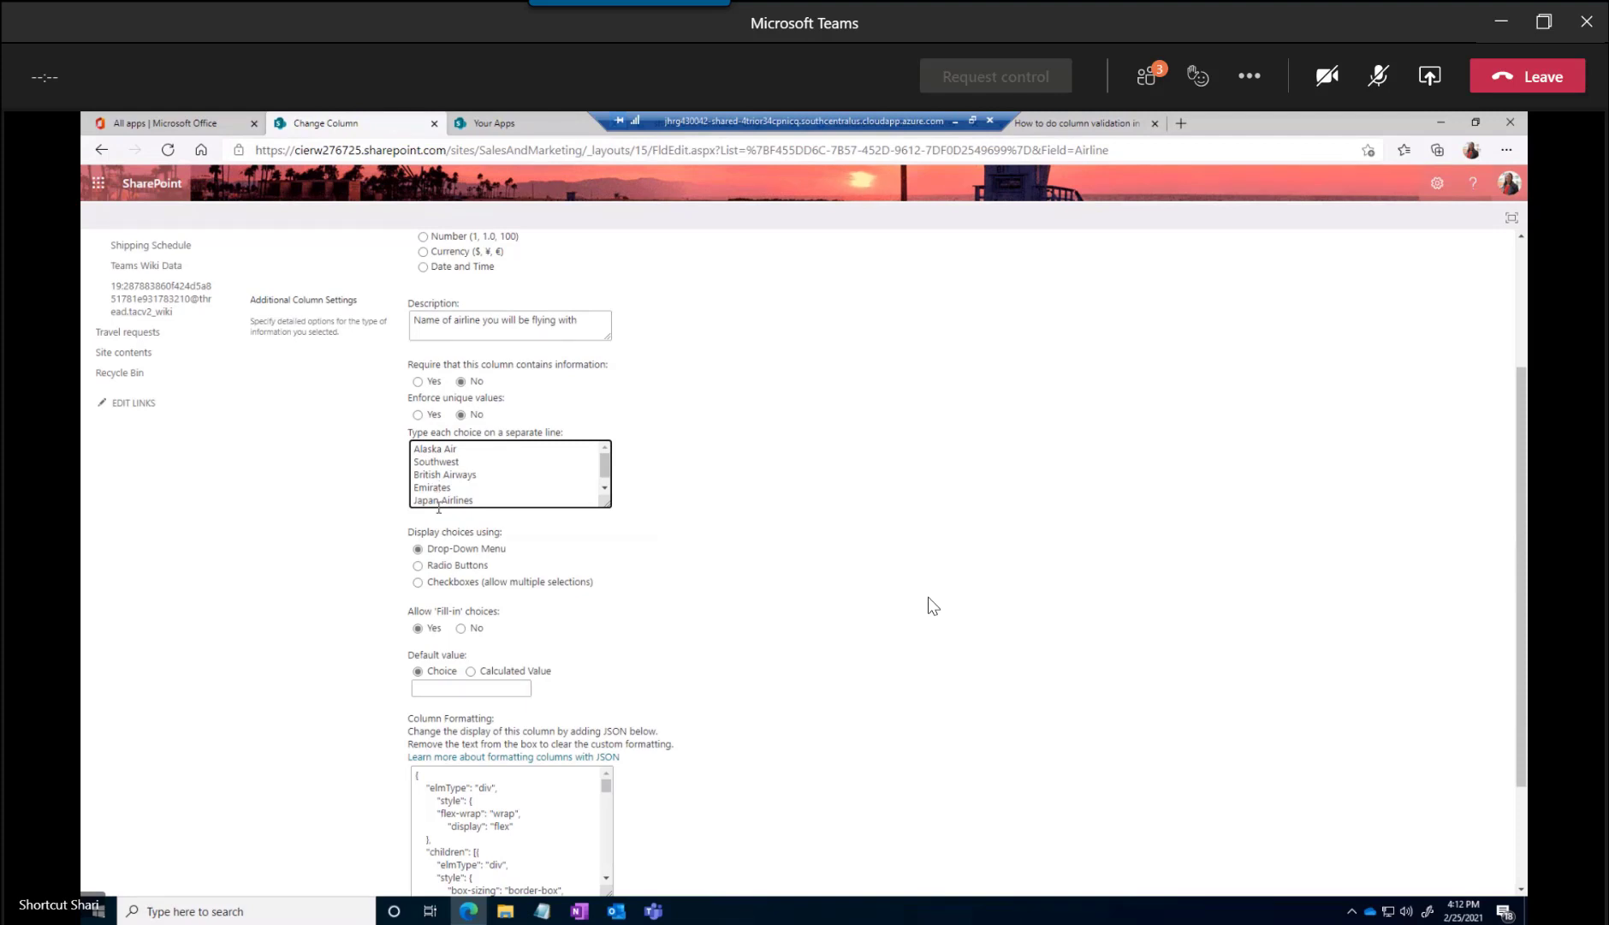
Review the Airline column's list of choices and set the choices to display as radio buttons
left_click(475, 463)
left_click_drag(606, 465, 607, 470)
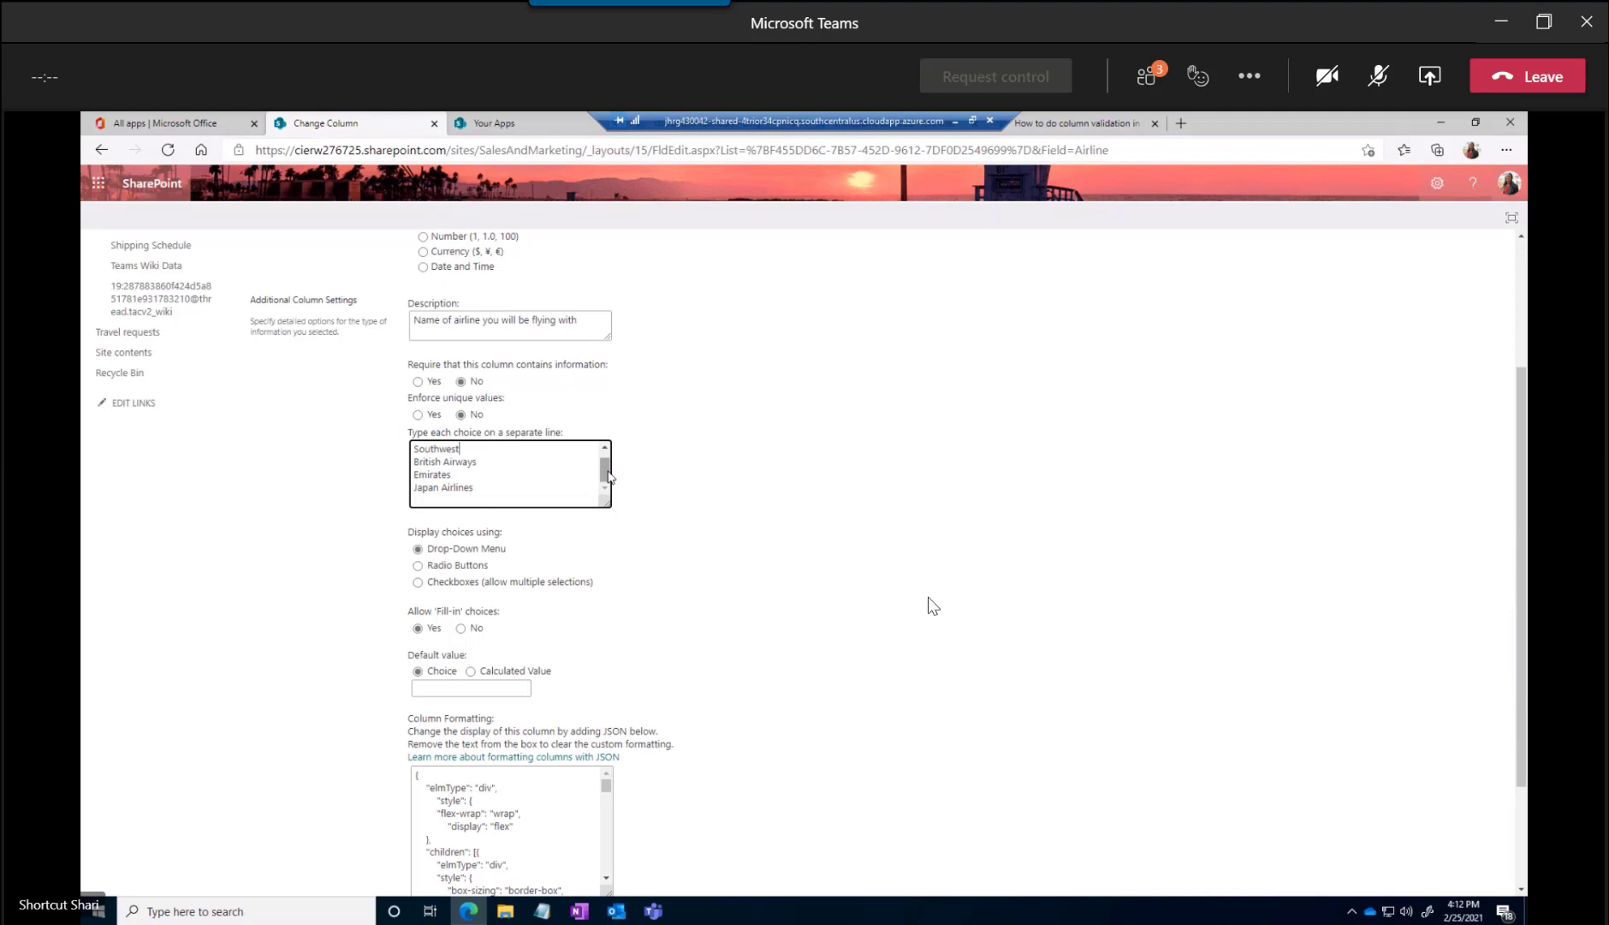
left_click_drag(514, 488, 402, 435)
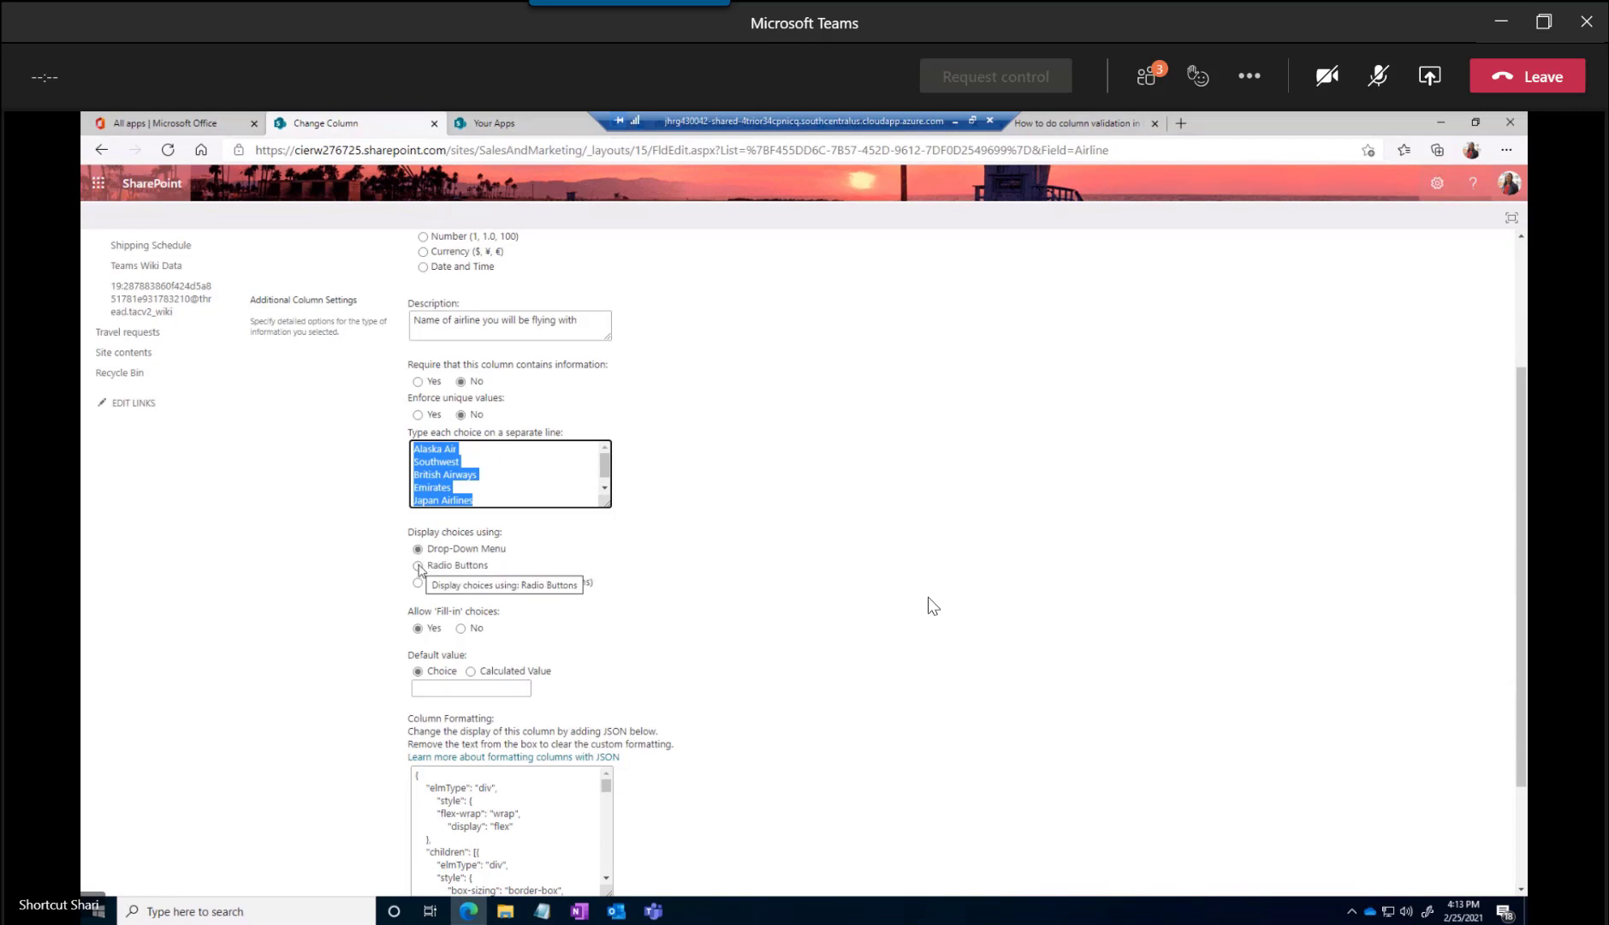
left_click(418, 566)
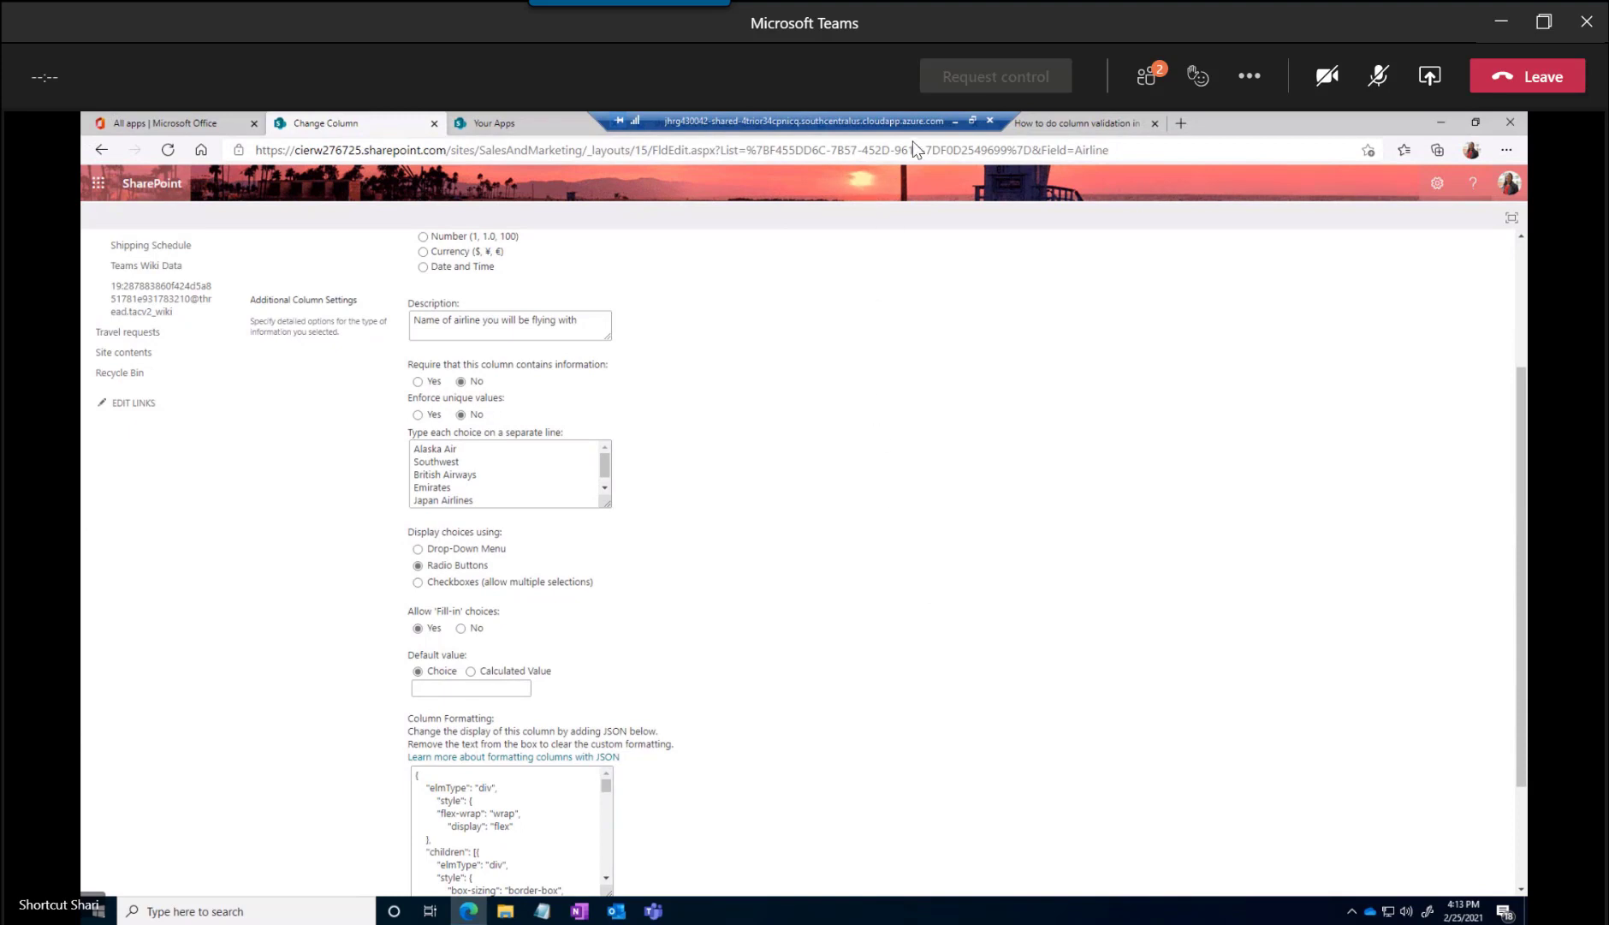
left_click(1380, 79)
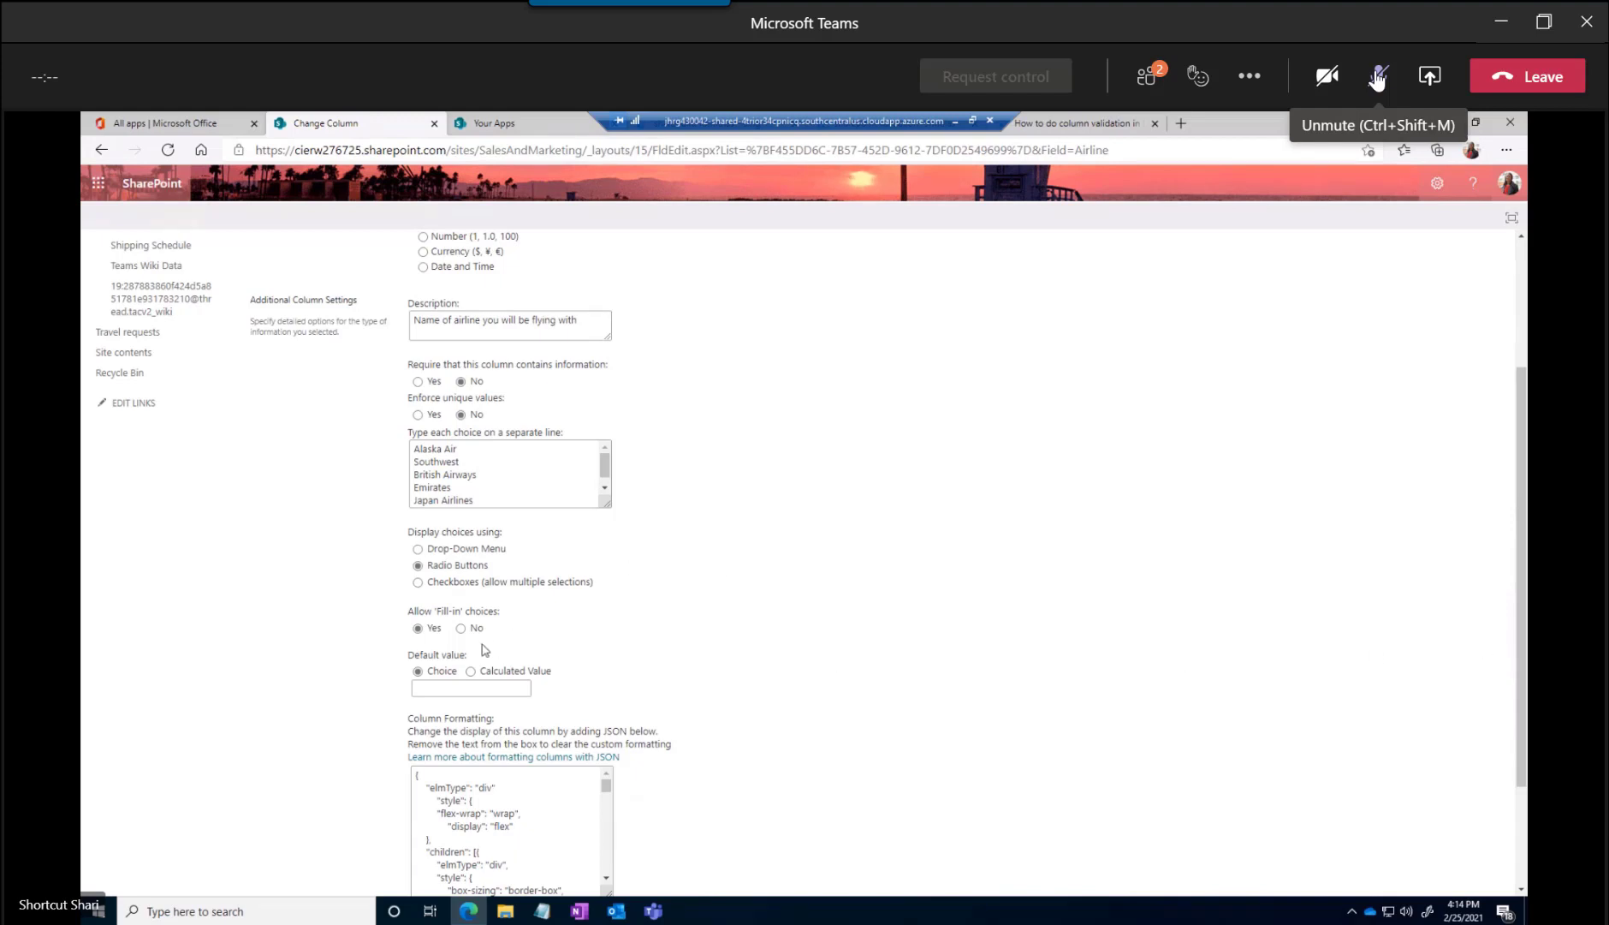
Add "United Airlines" on its own line after Japan Airlines in the Airline column's choices
left_click(607, 463)
scroll(604, 489, "down", 1)
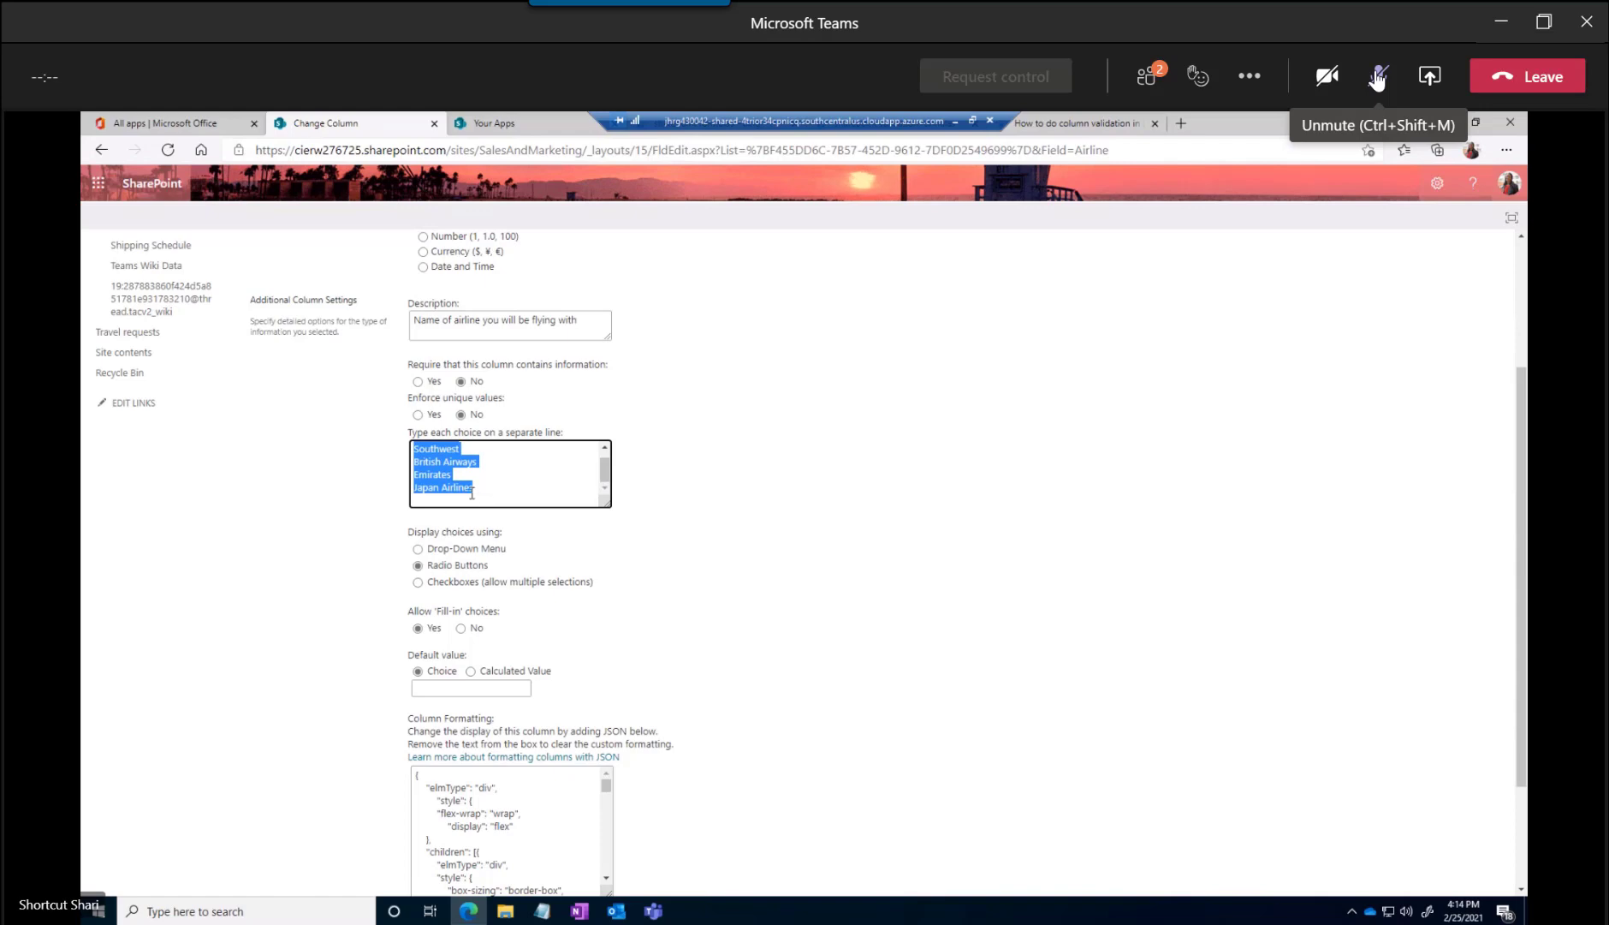
scroll(605, 478, "up", 1)
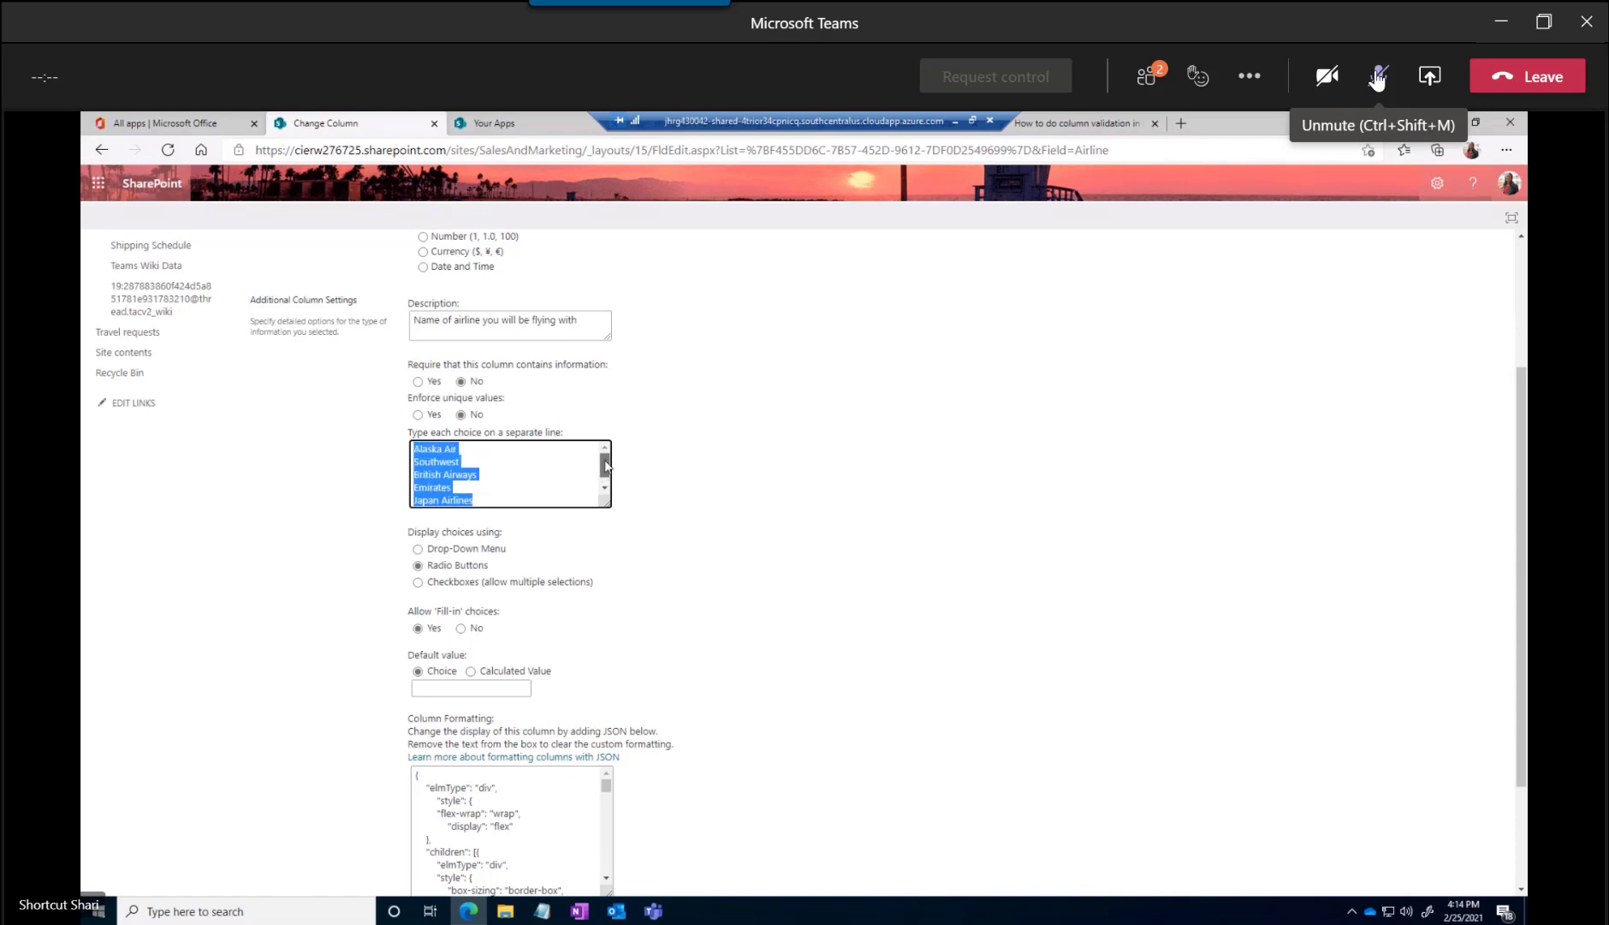
left_click(503, 470)
key("Down")
key("Down")
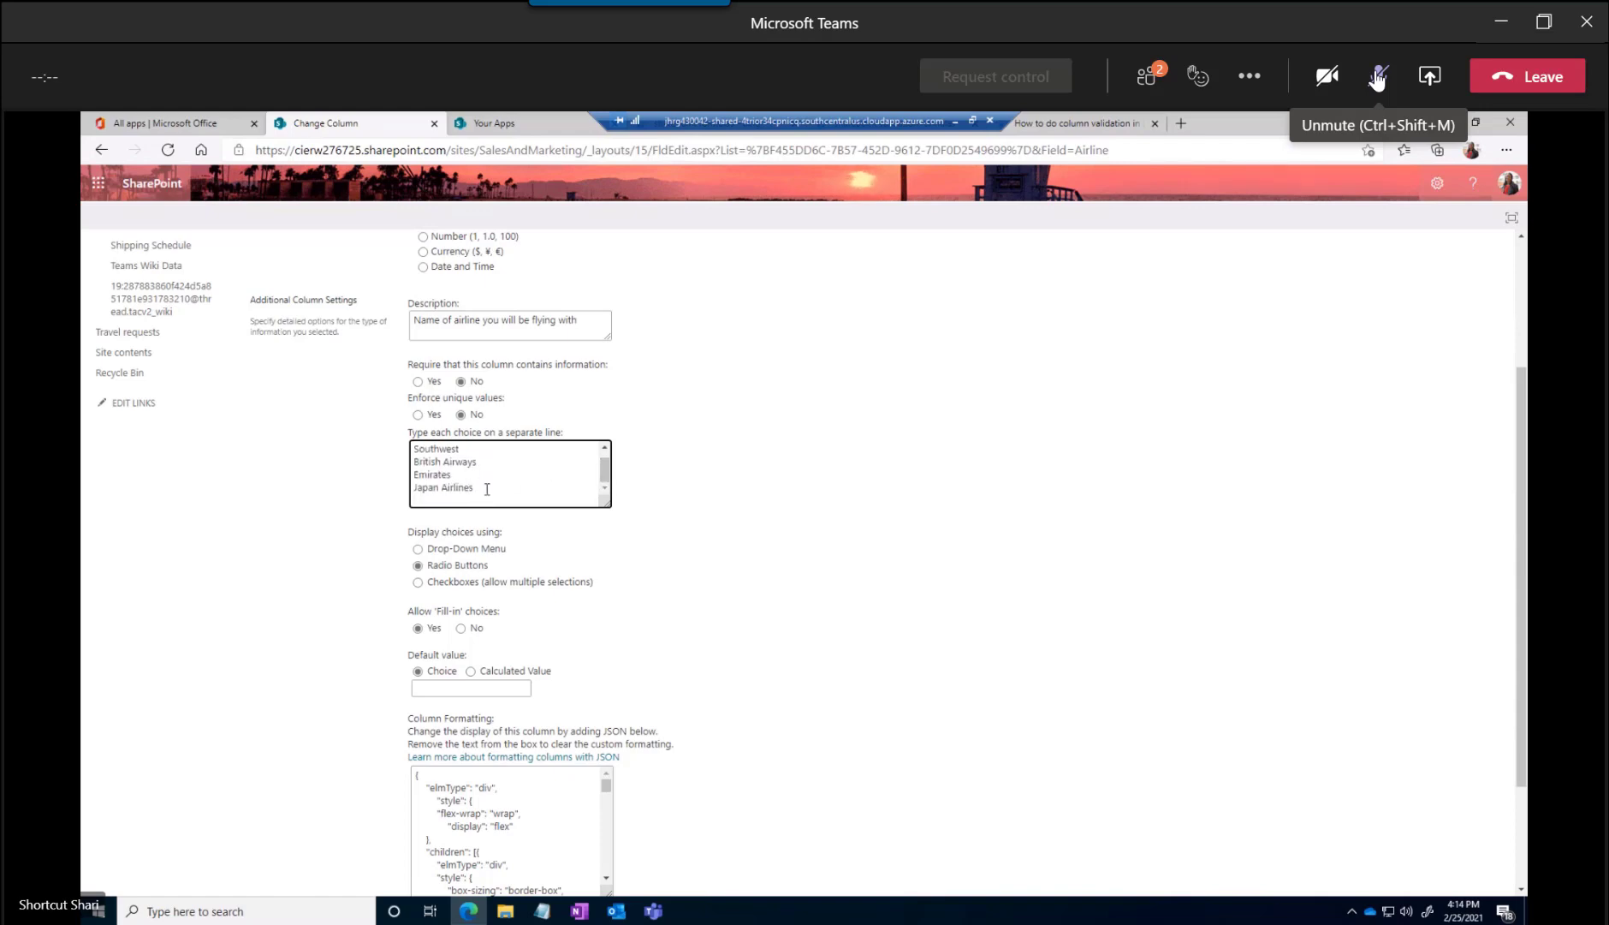
key("Return")
type("Unite")
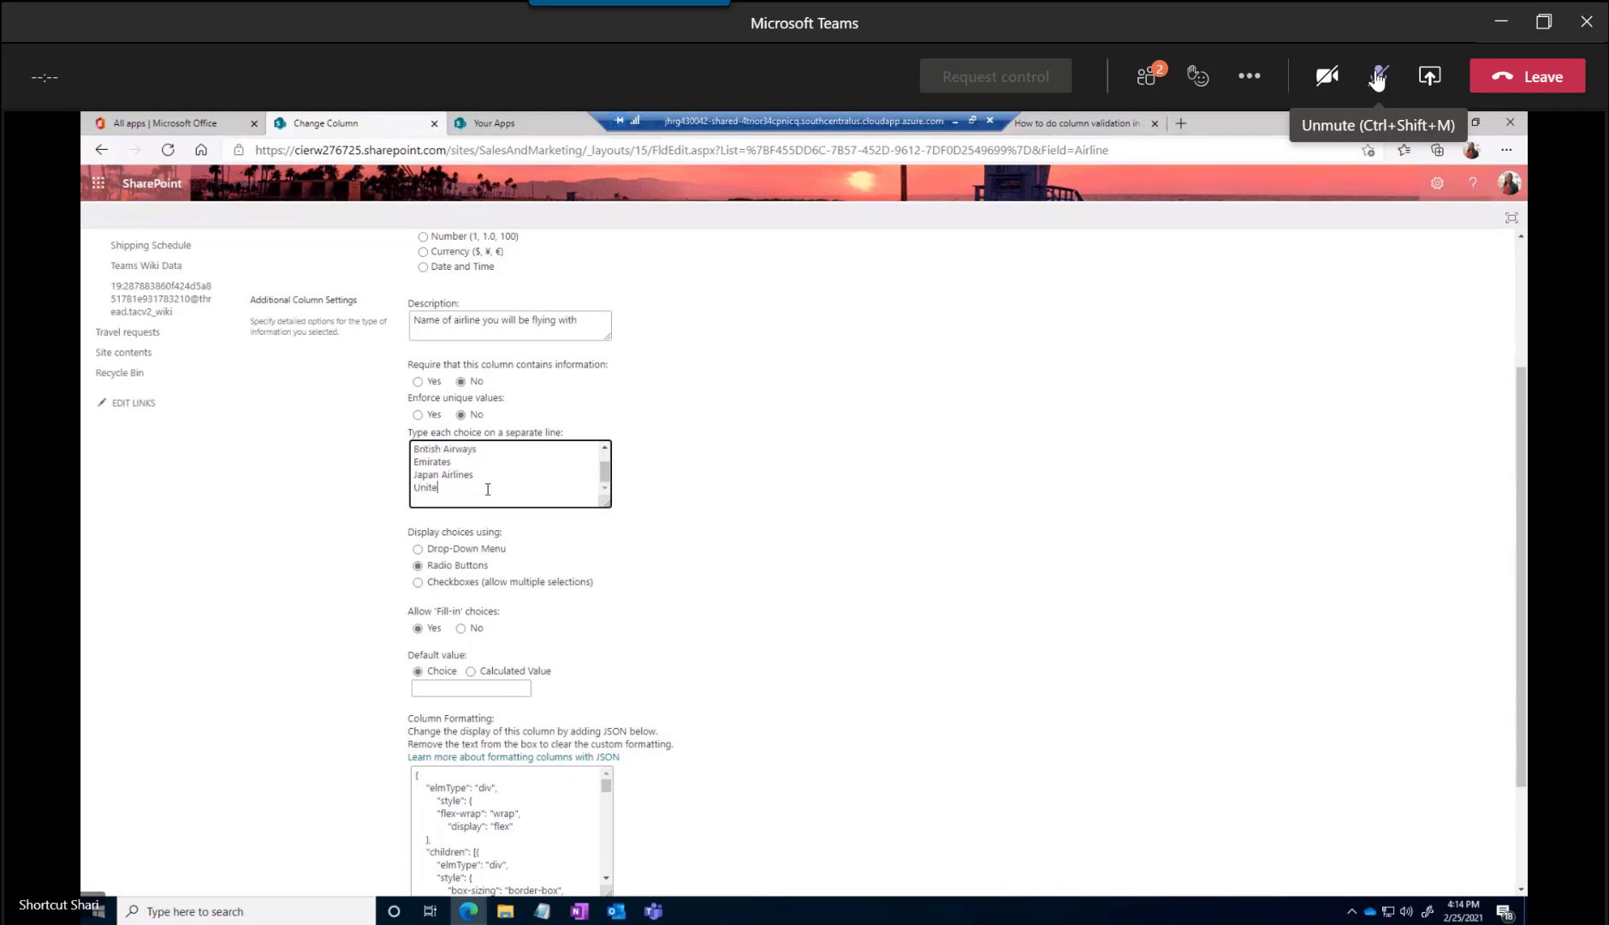
type("d Airlines")
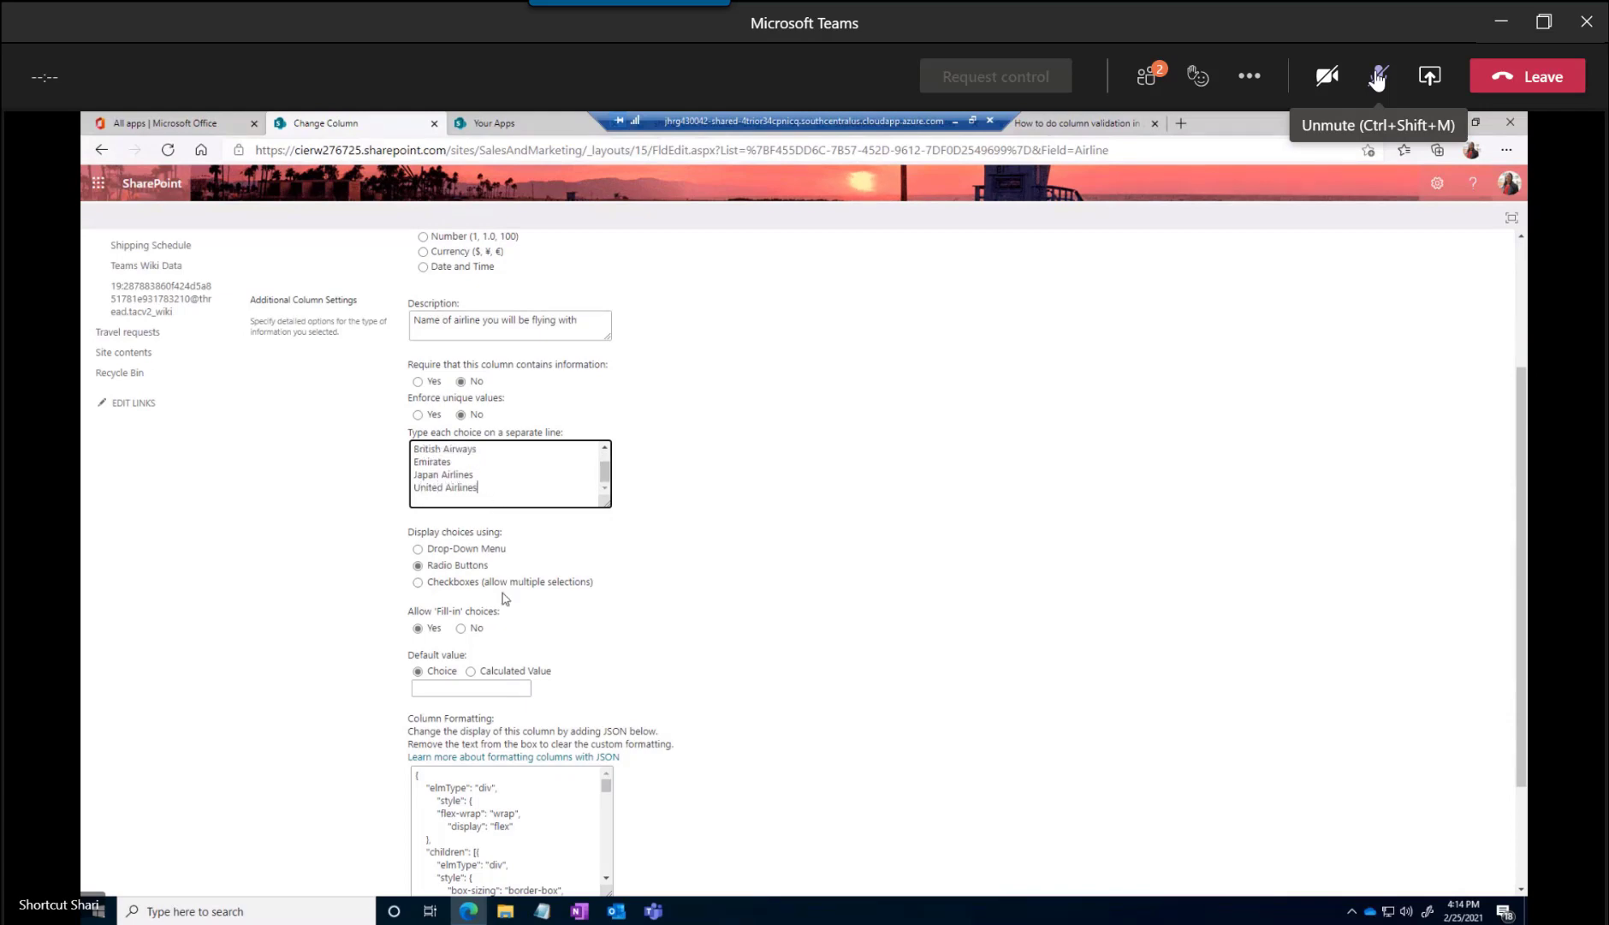
Review the Airline column's formatting JSON and save the column with fill-in choices allowed
left_click(461, 629)
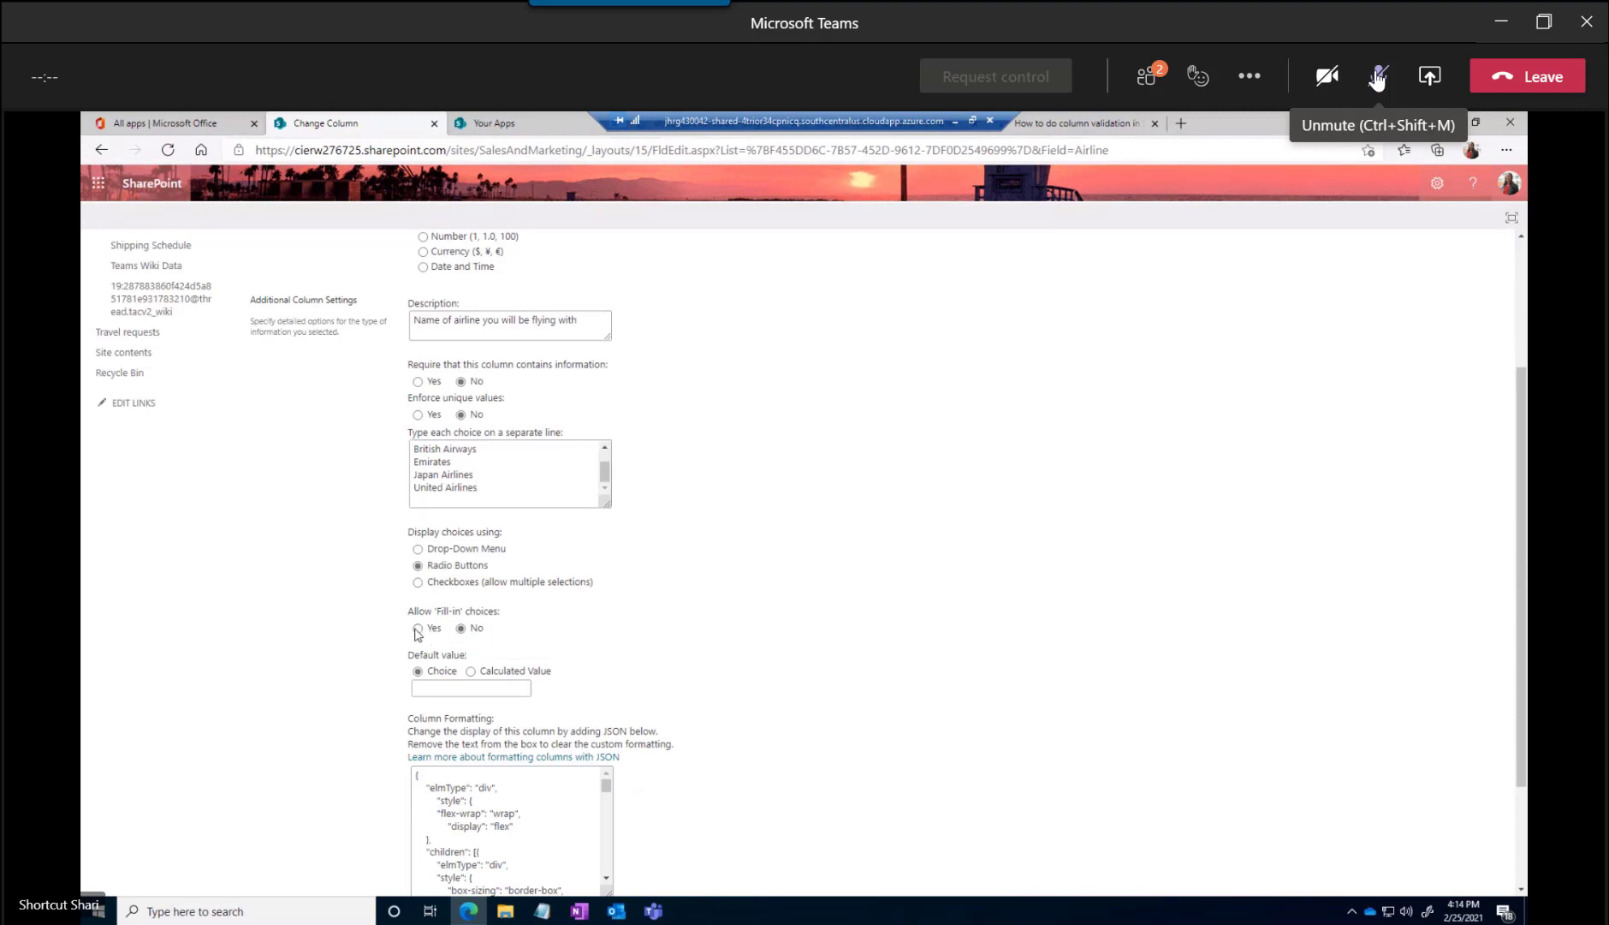
left_click(418, 630)
scroll(514, 610, "down", 2)
scroll(563, 628, "down", 1)
scroll(563, 628, "up", 2)
left_click_drag(606, 633, 610, 722)
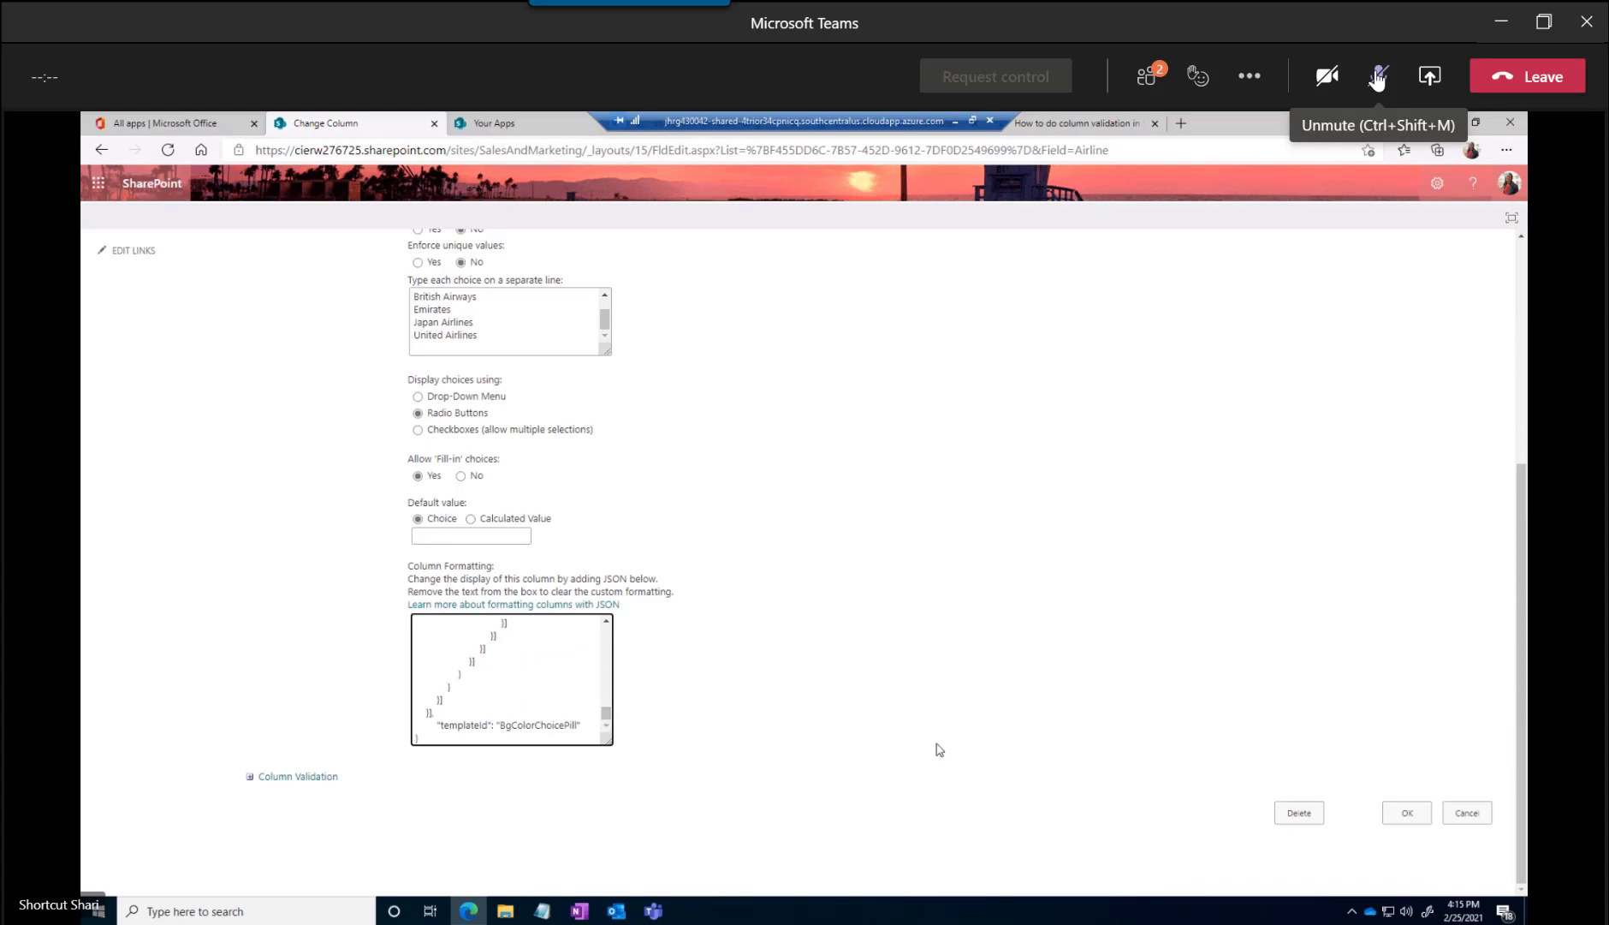
left_click(1408, 814)
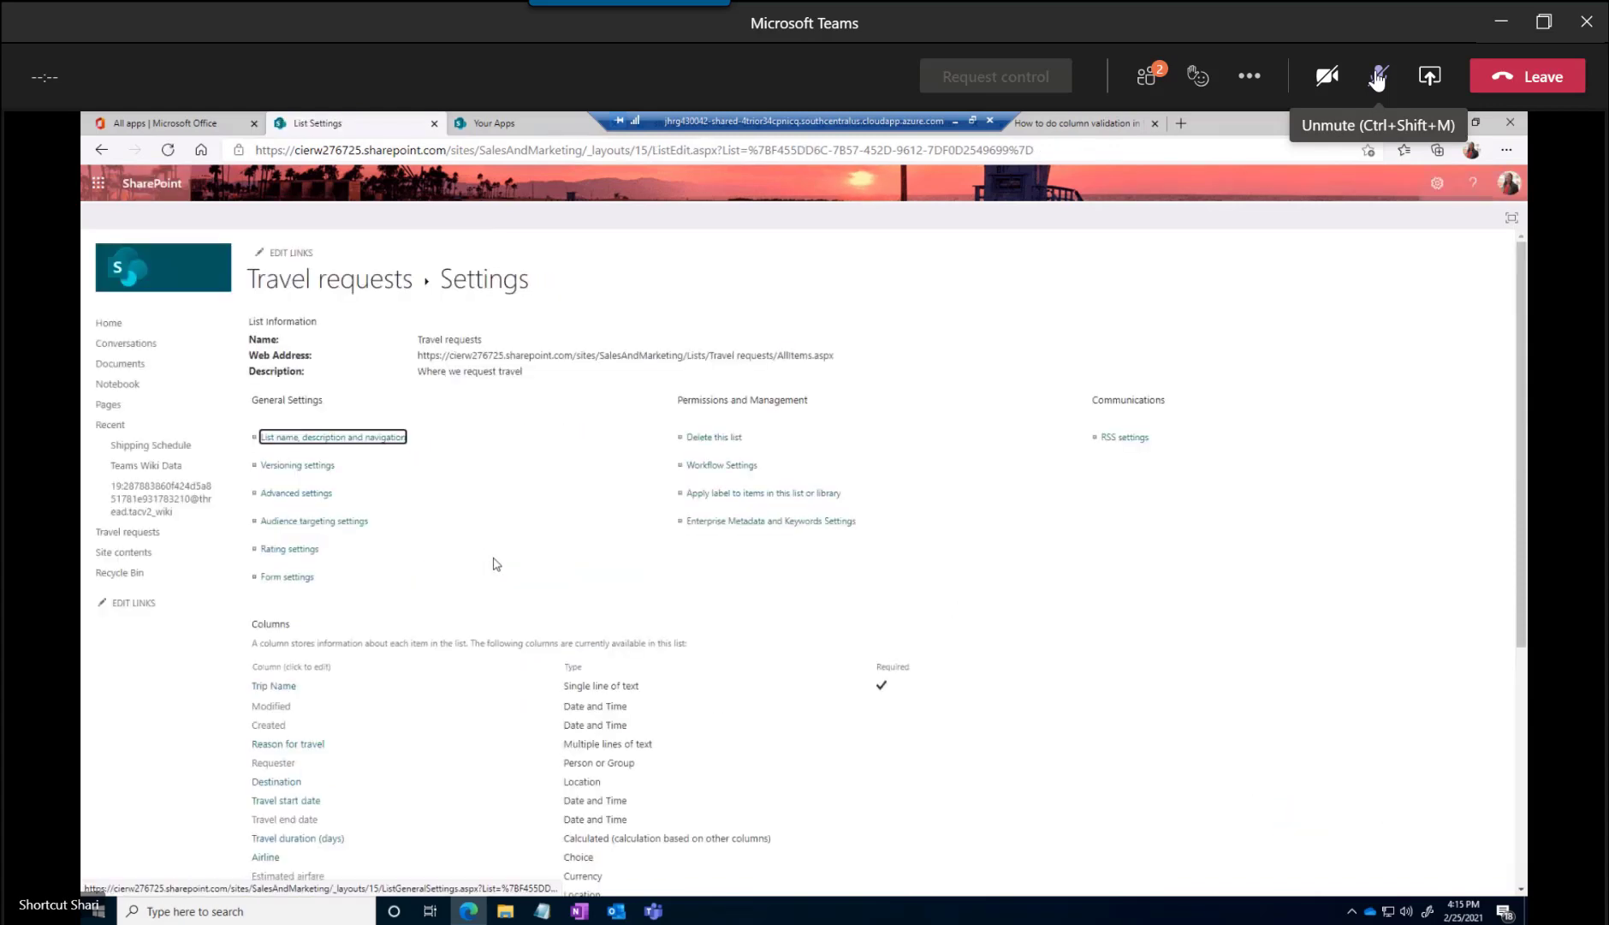
Open the Estimated hotel cost column's settings and set its maximum allowed value to 300.00
scroll(393, 681, "down", 5)
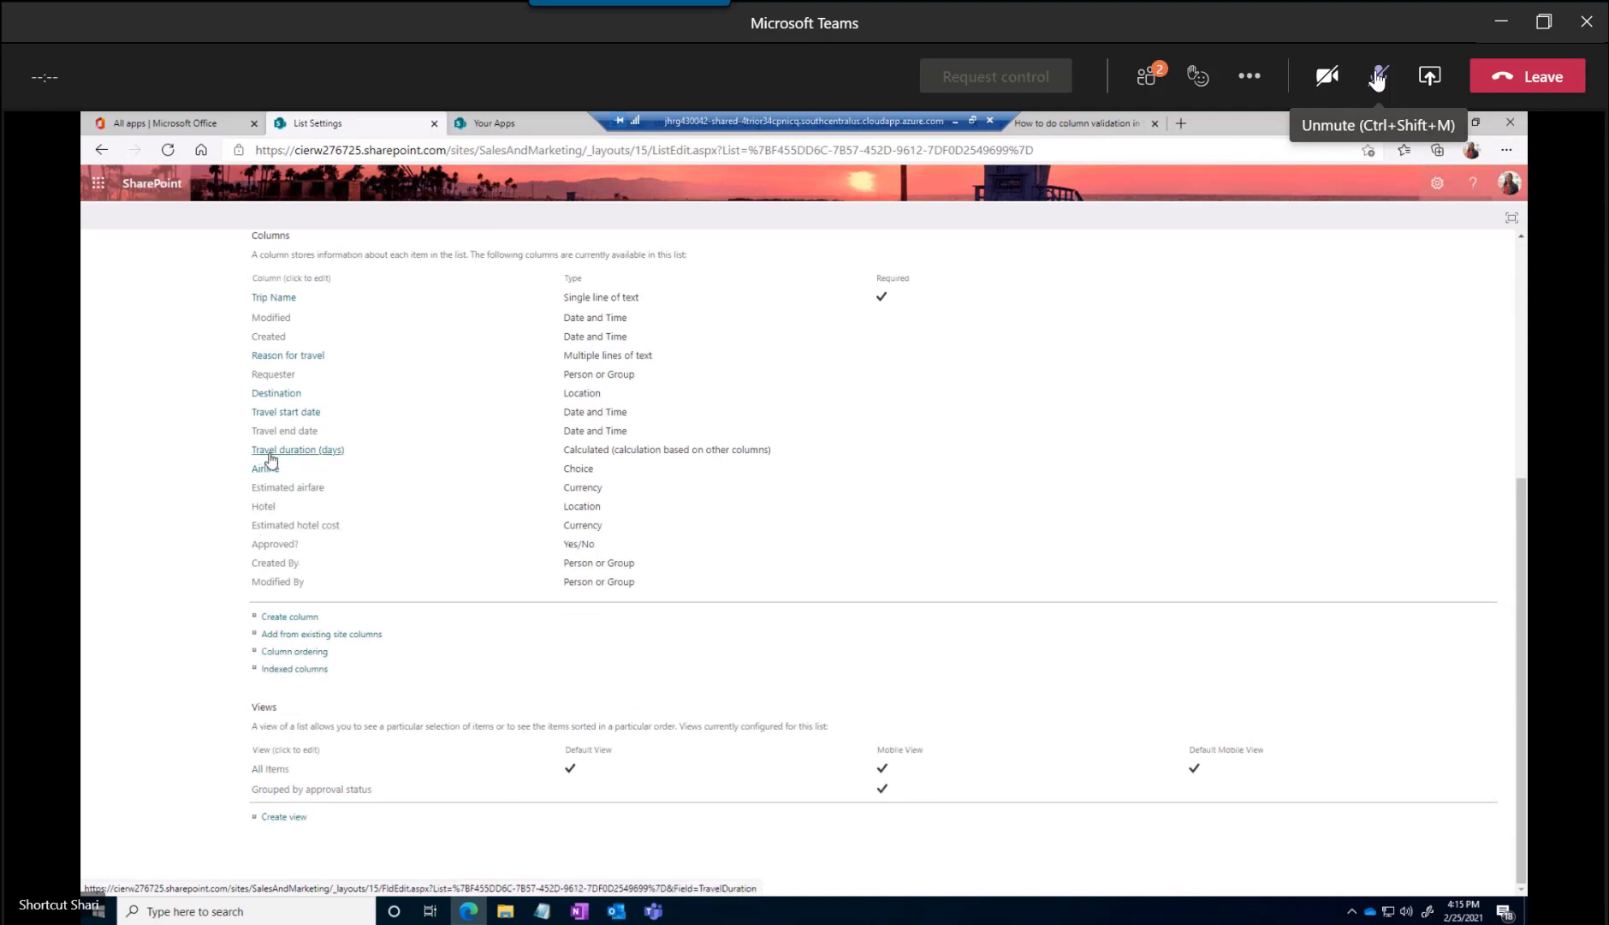
left_click(291, 524)
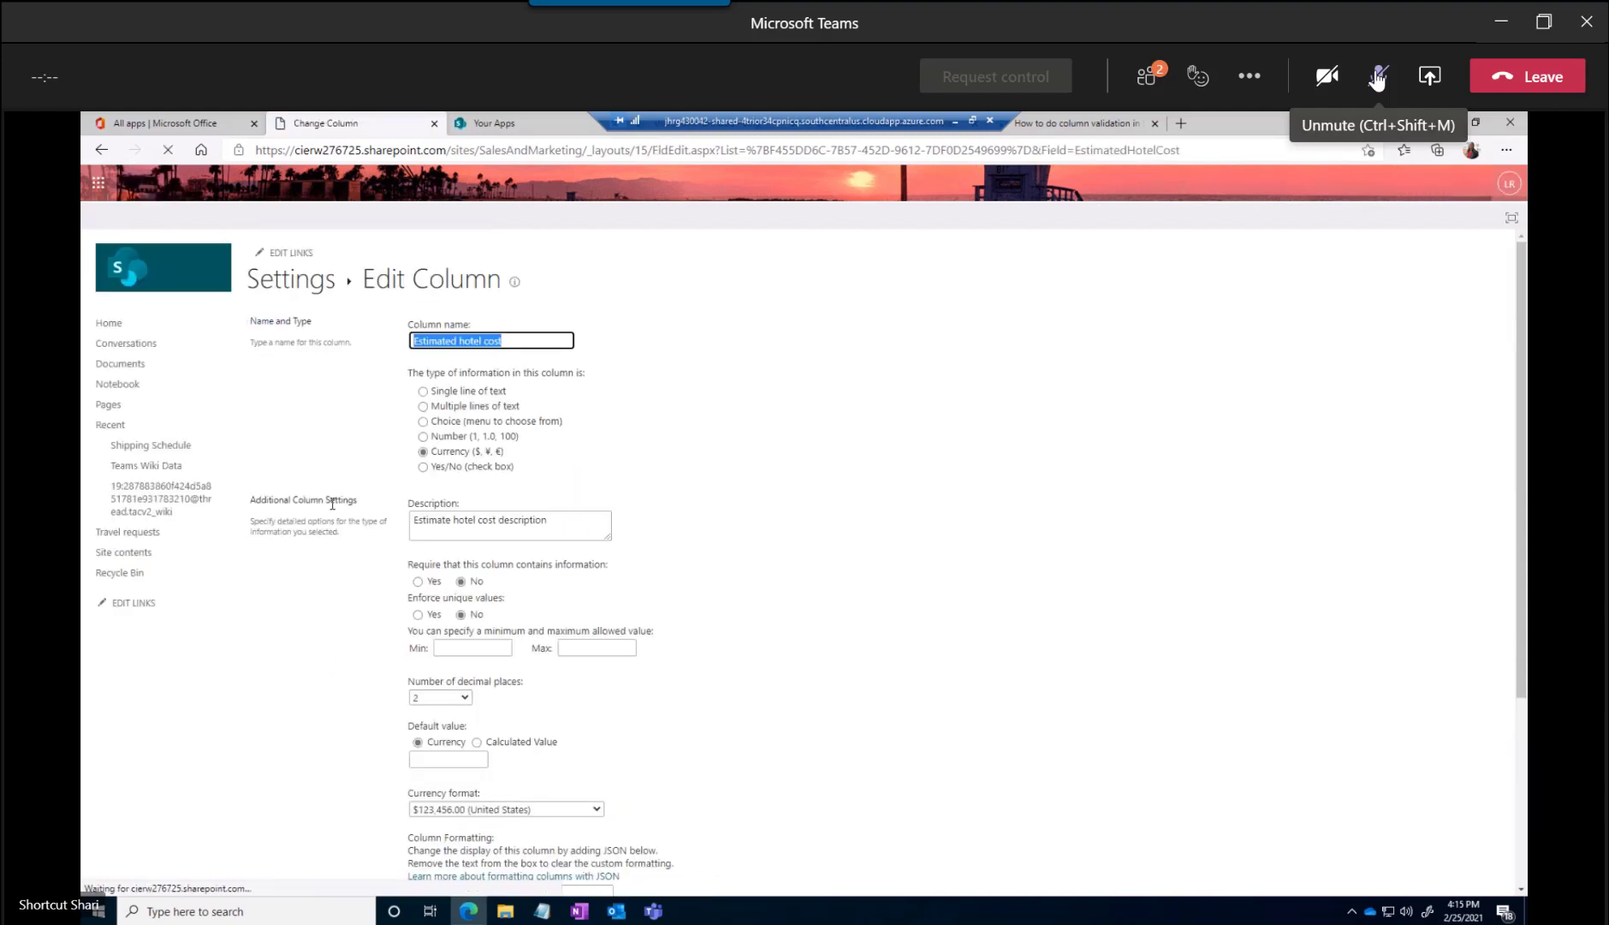
scroll(569, 516, "down", 3)
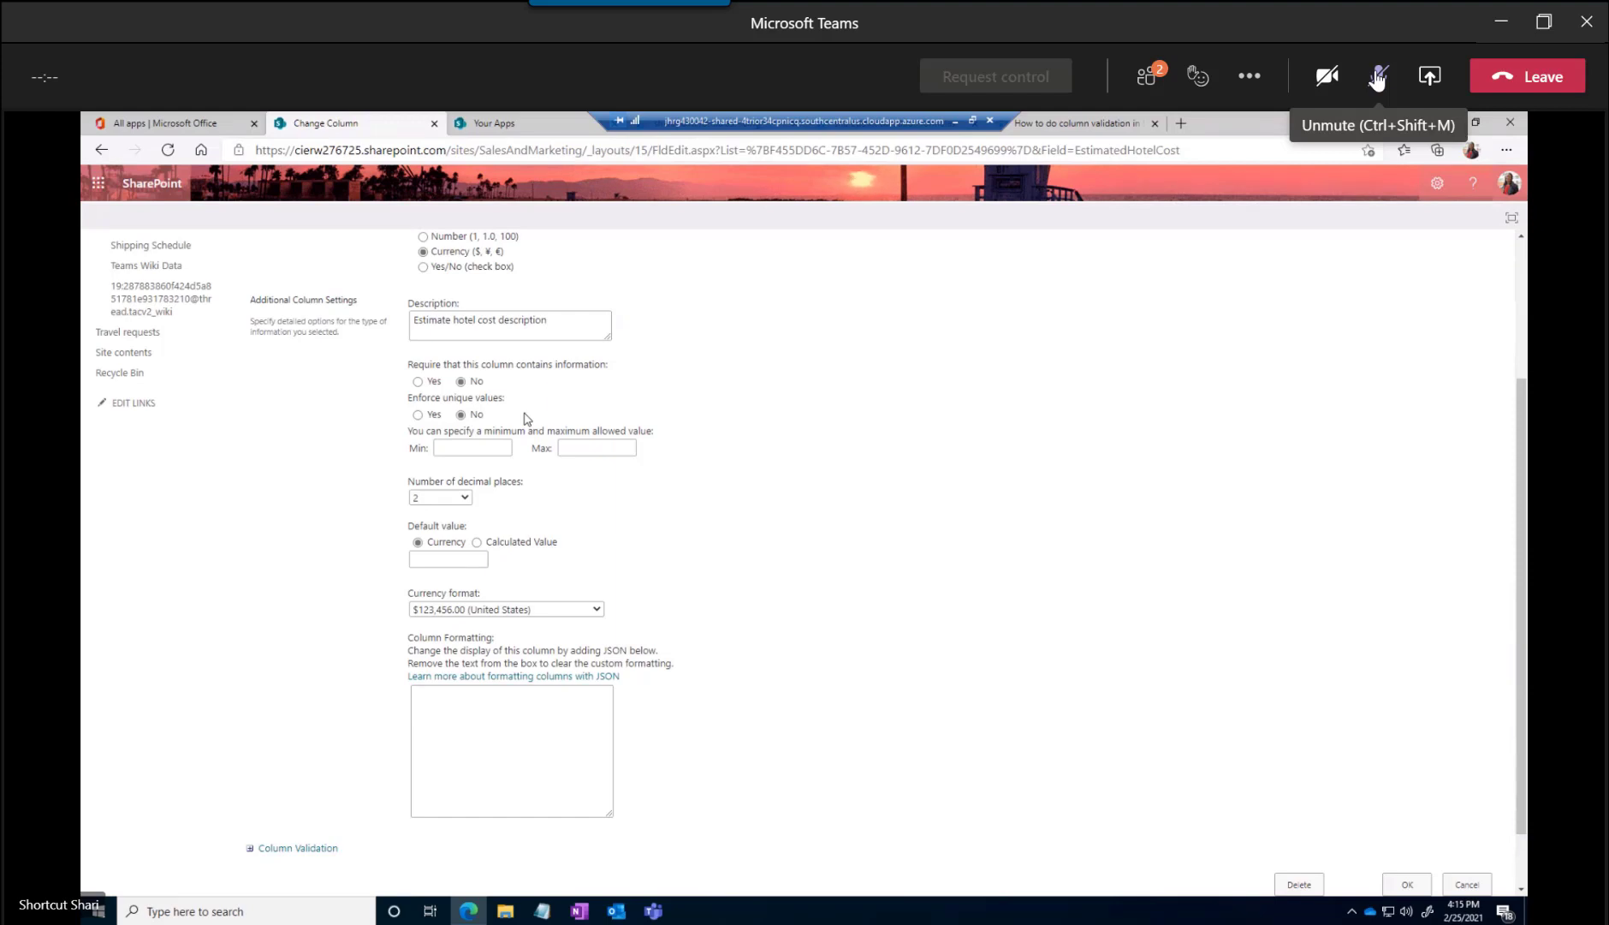
scroll(532, 479, "up", 1)
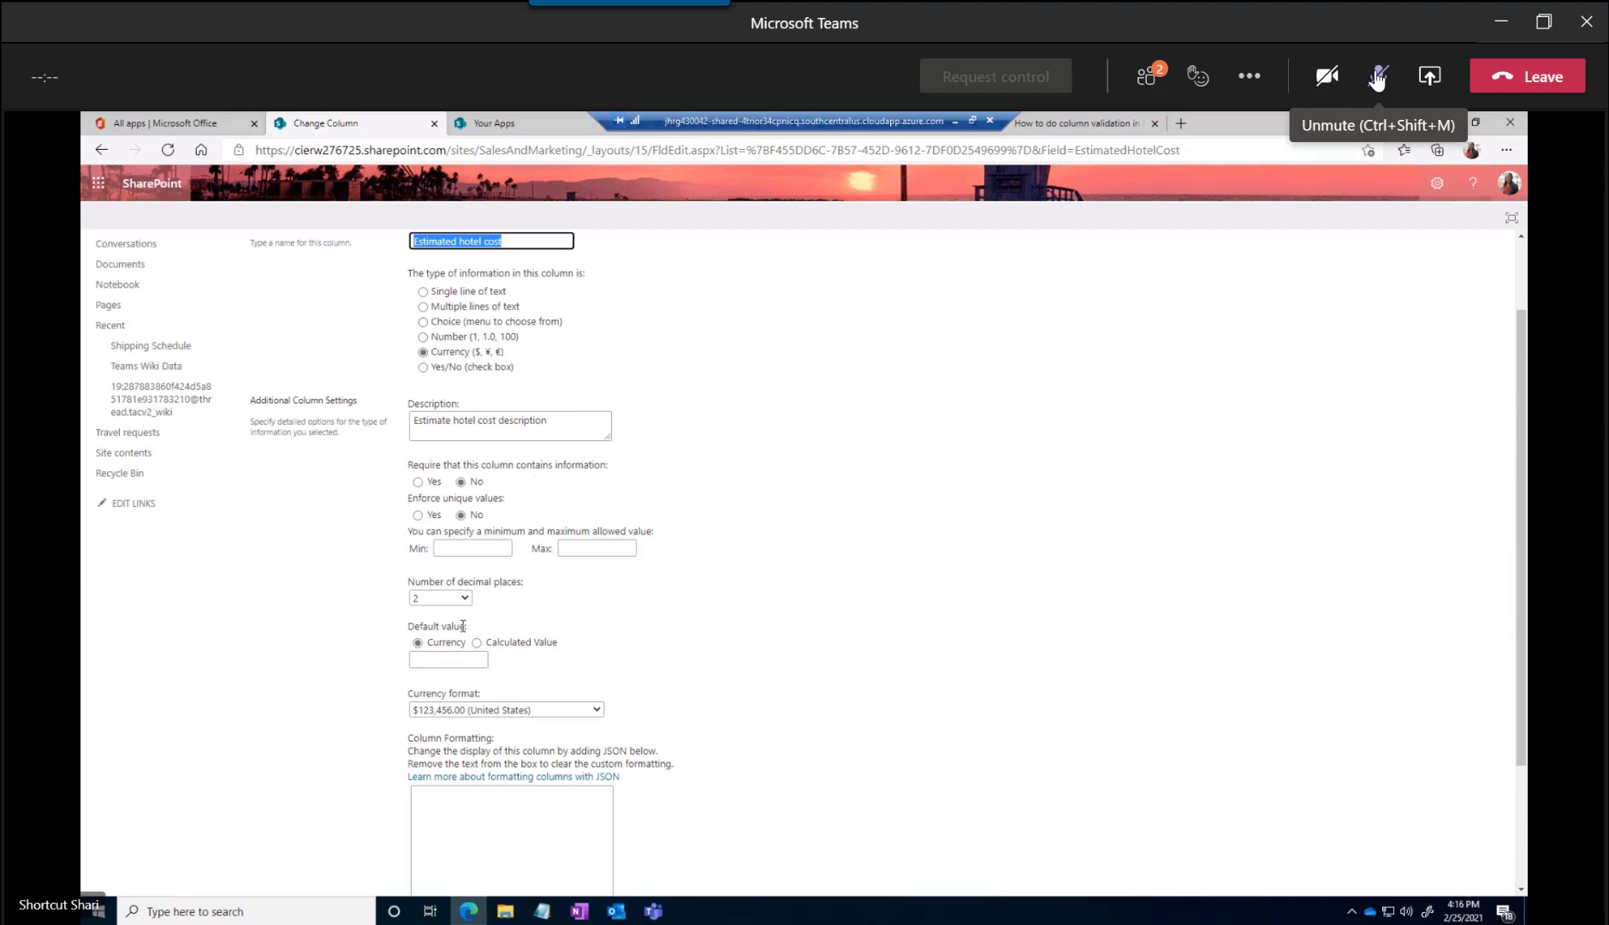
left_click(445, 547)
left_click(594, 547)
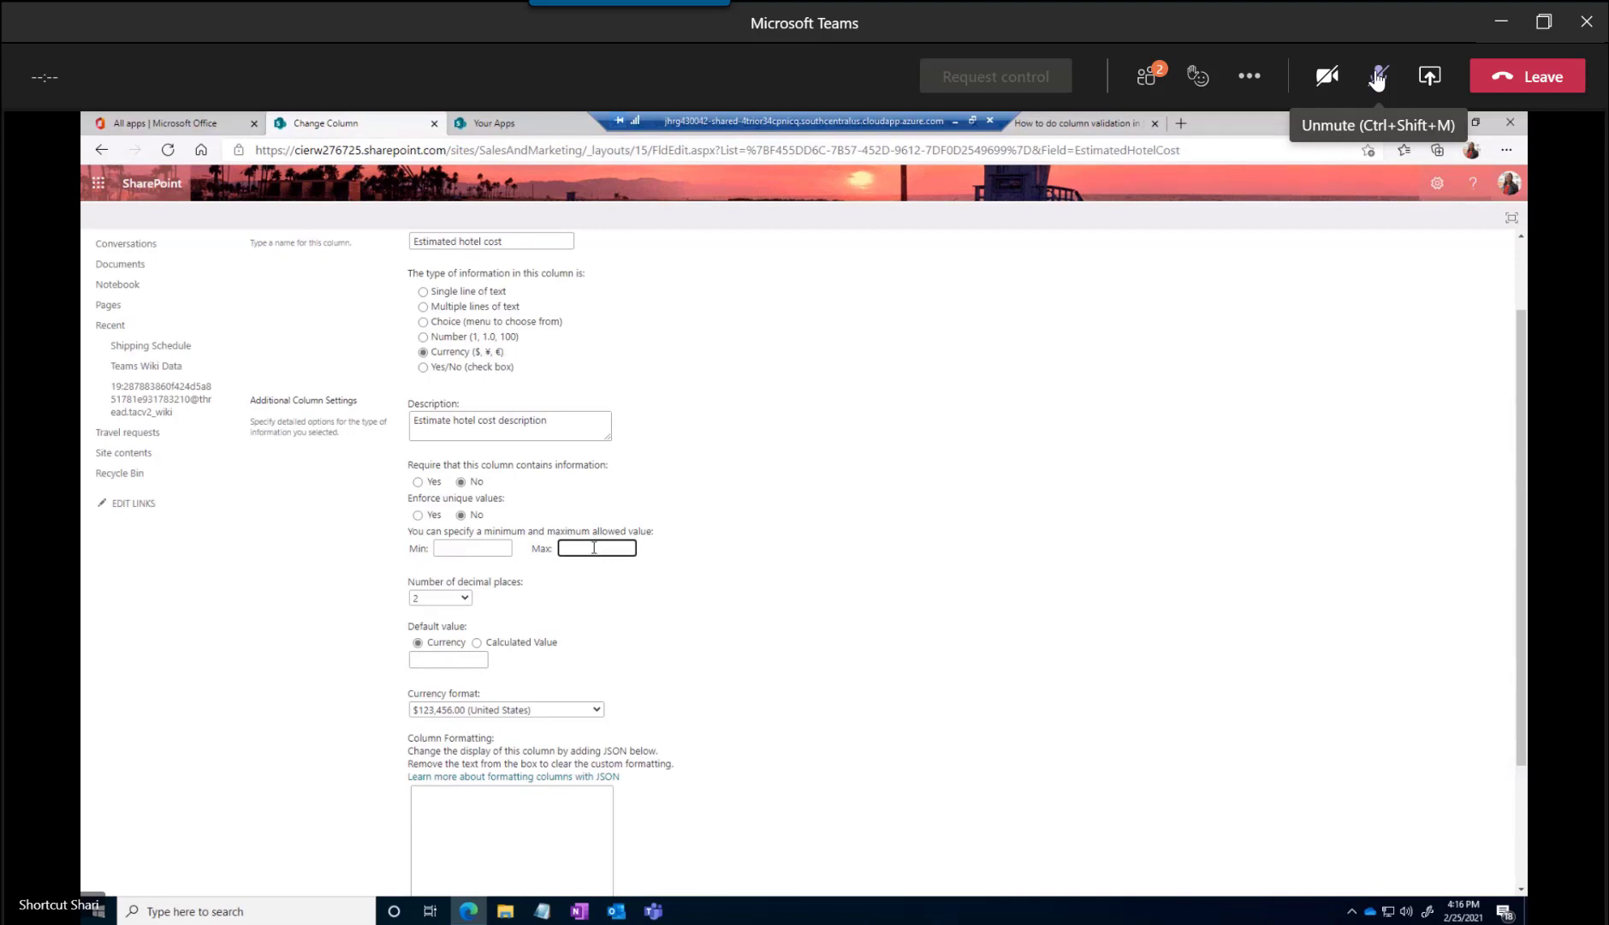
type("00")
left_click(591, 600)
scroll(503, 614, "down", 2)
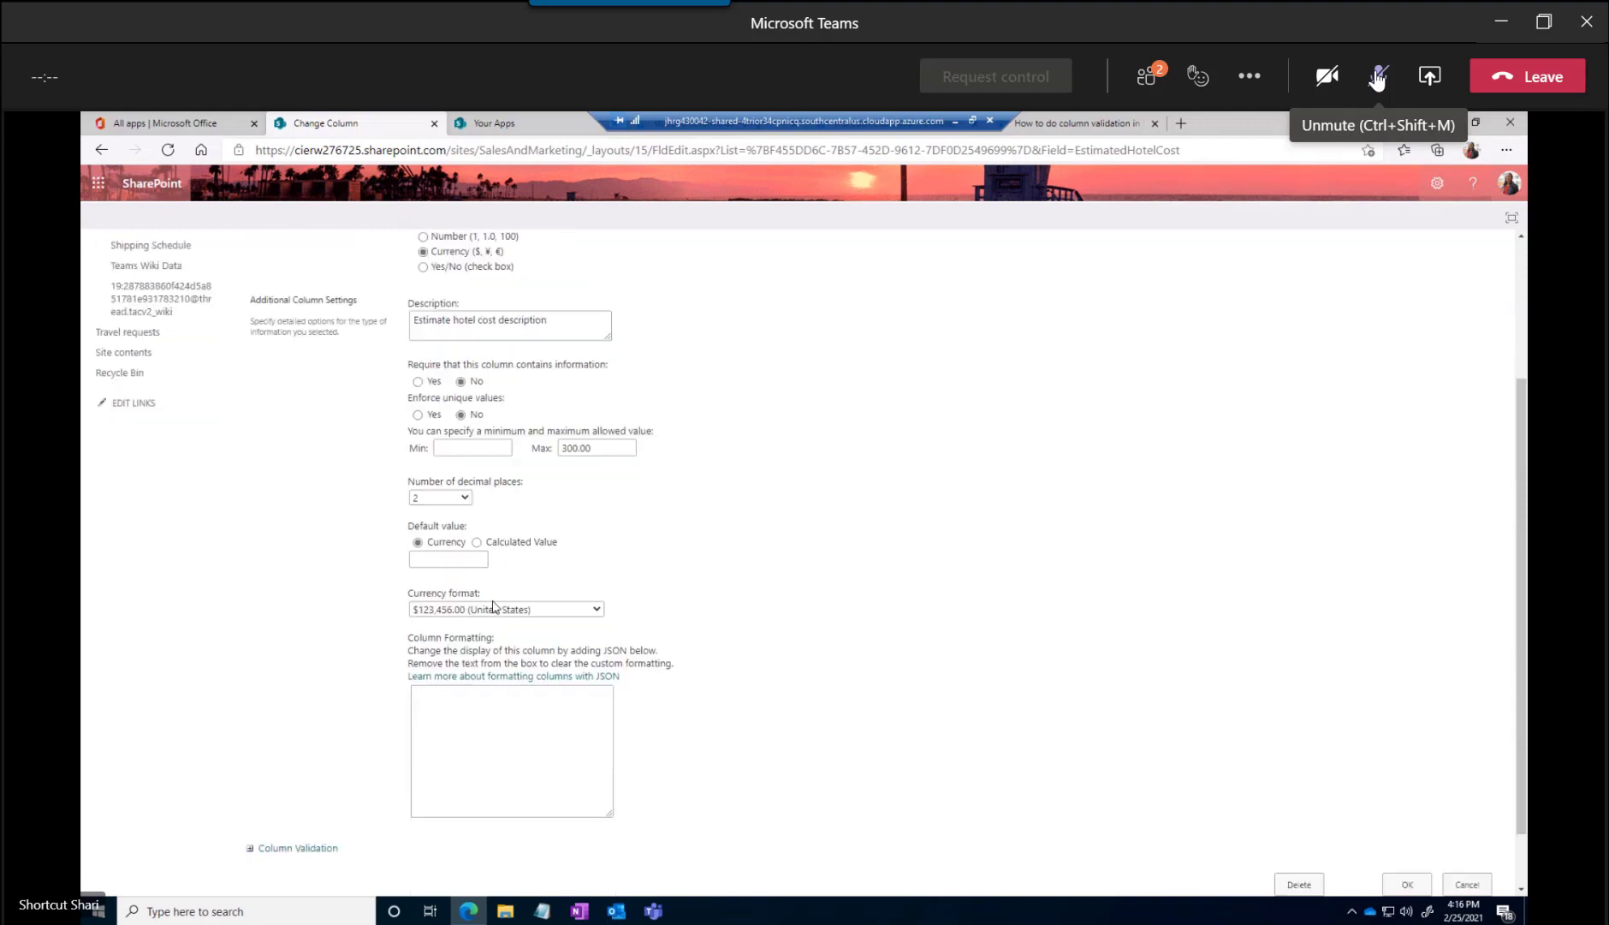
Keep 2 decimal places and the United States currency format for Estimated hotel cost, and save the column
left_click(463, 499)
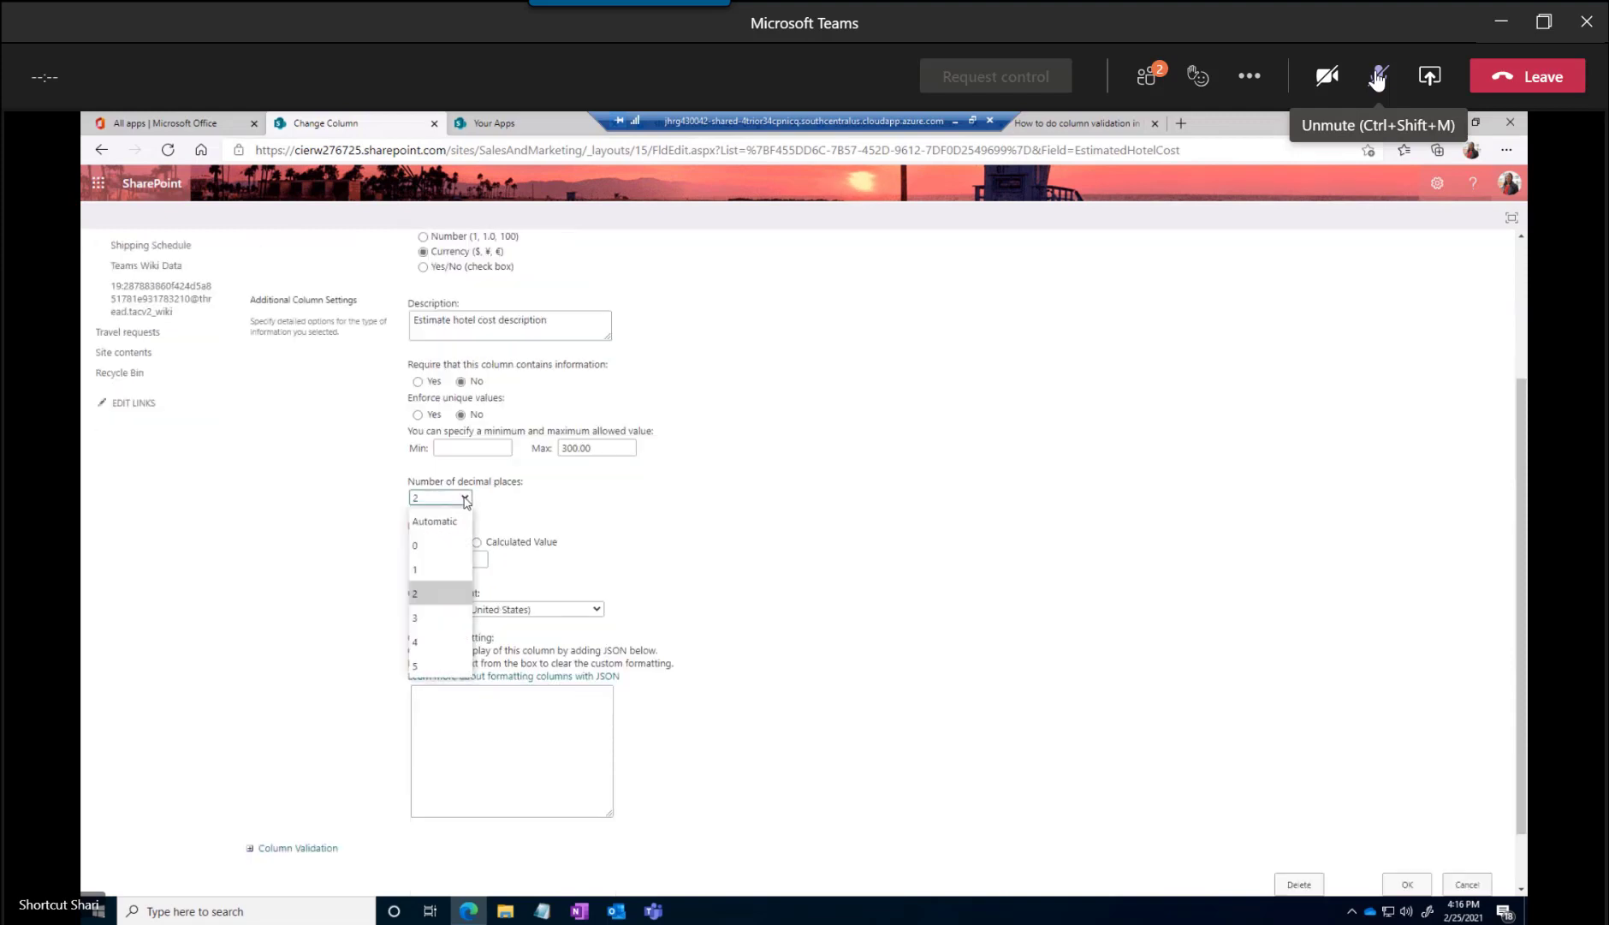
left_click(437, 546)
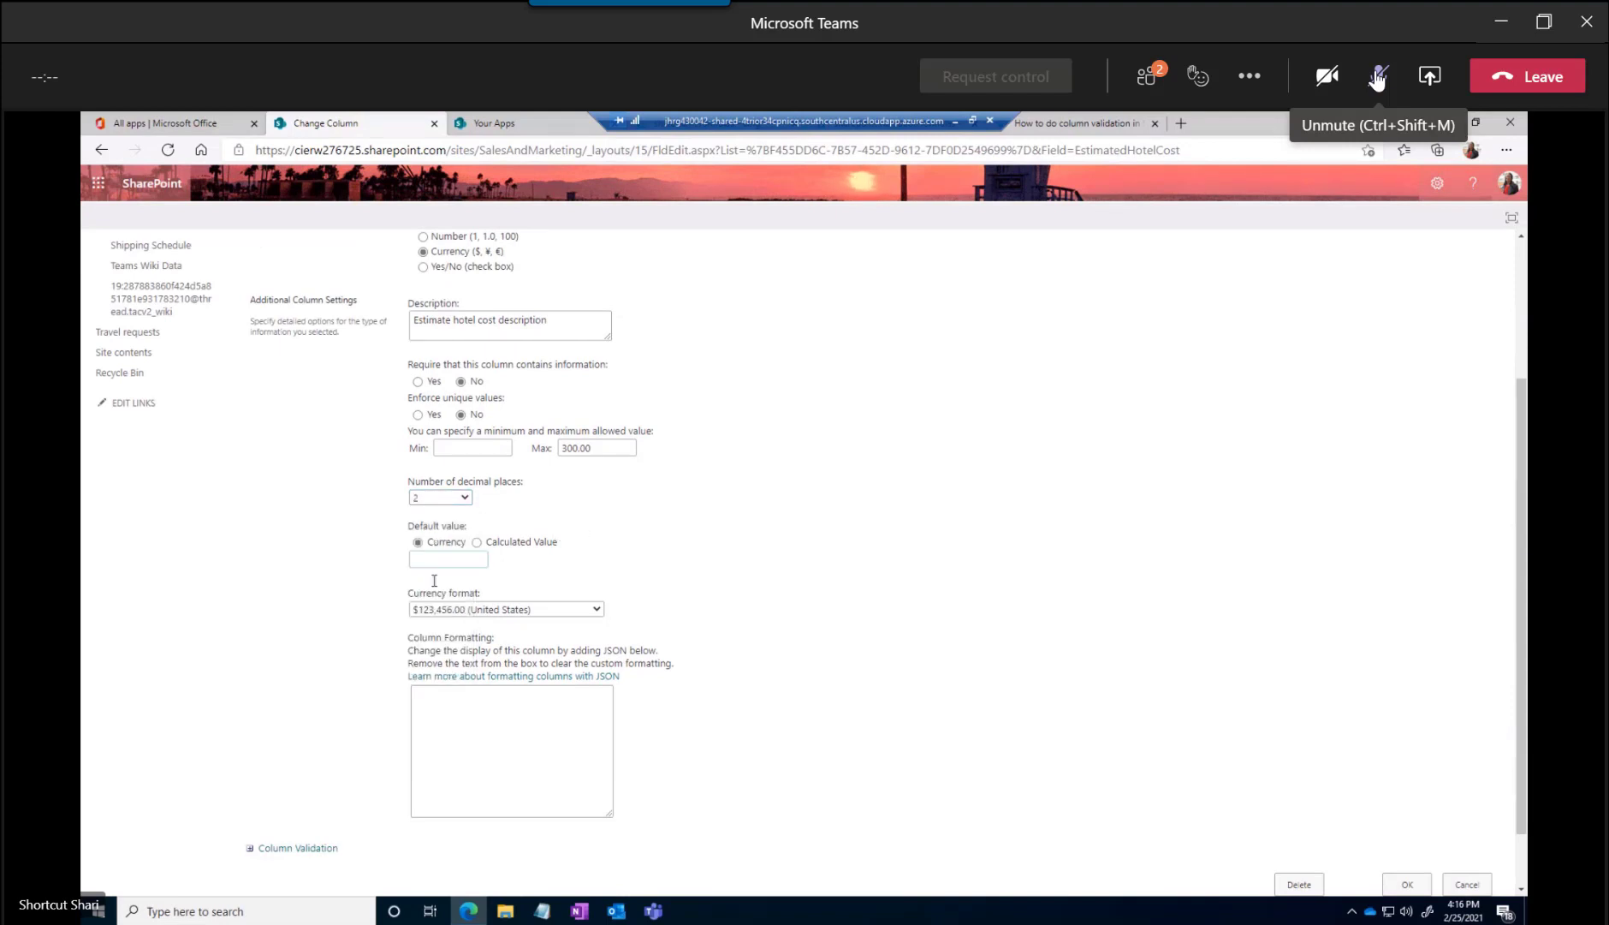
left_click(441, 610)
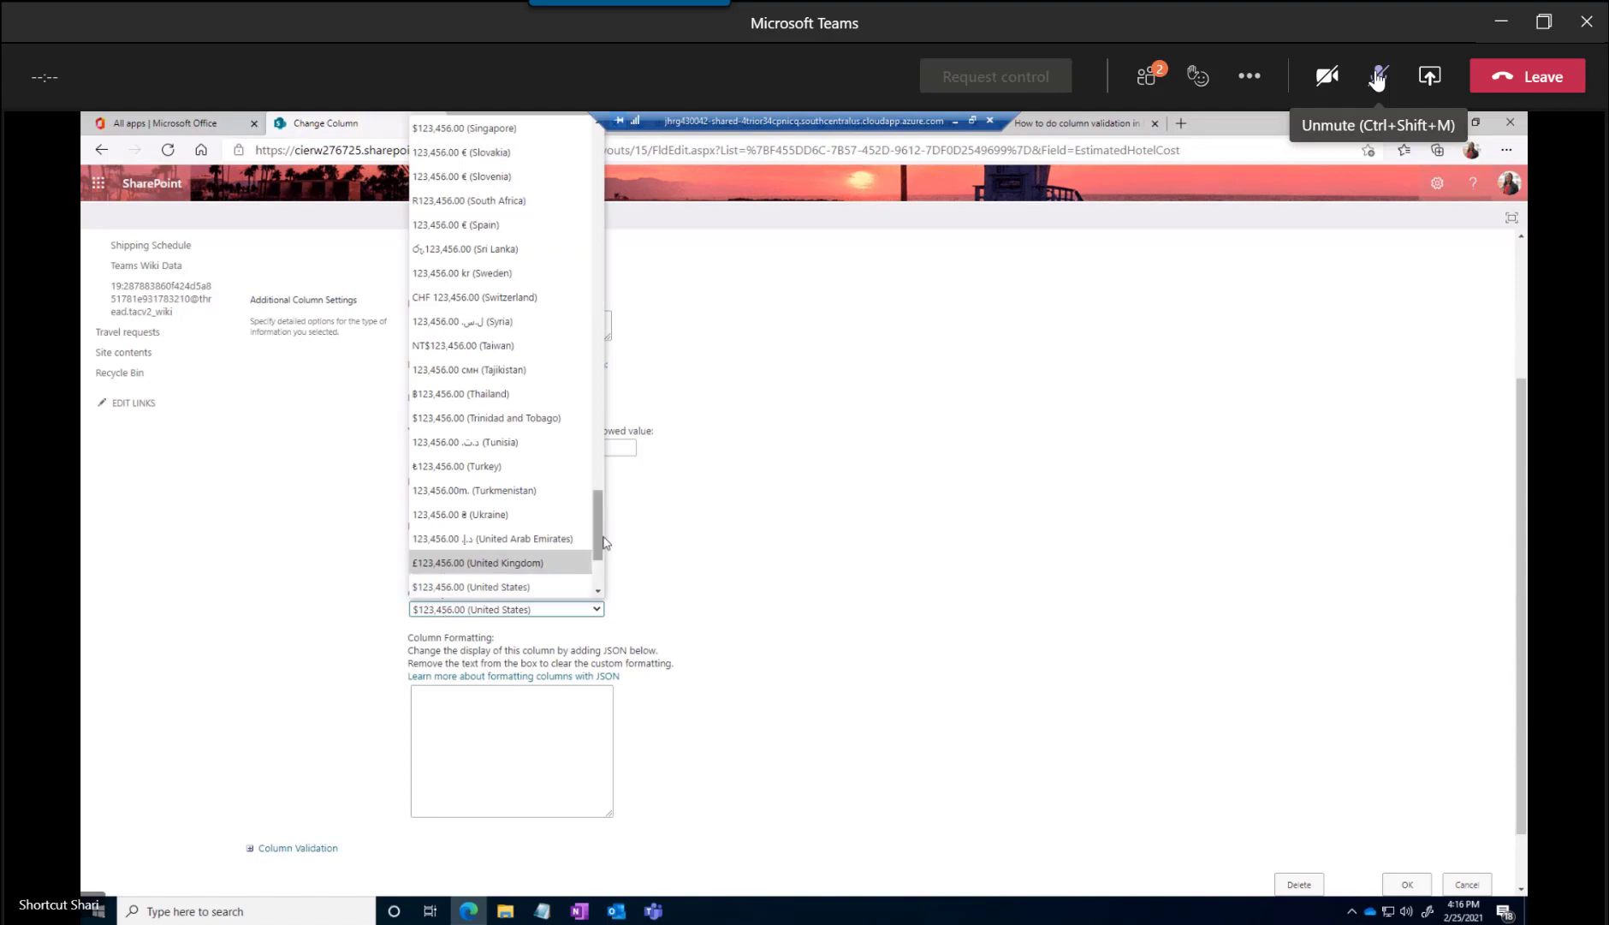
scroll(602, 541, "down", 2)
scroll(603, 539, "up", 3)
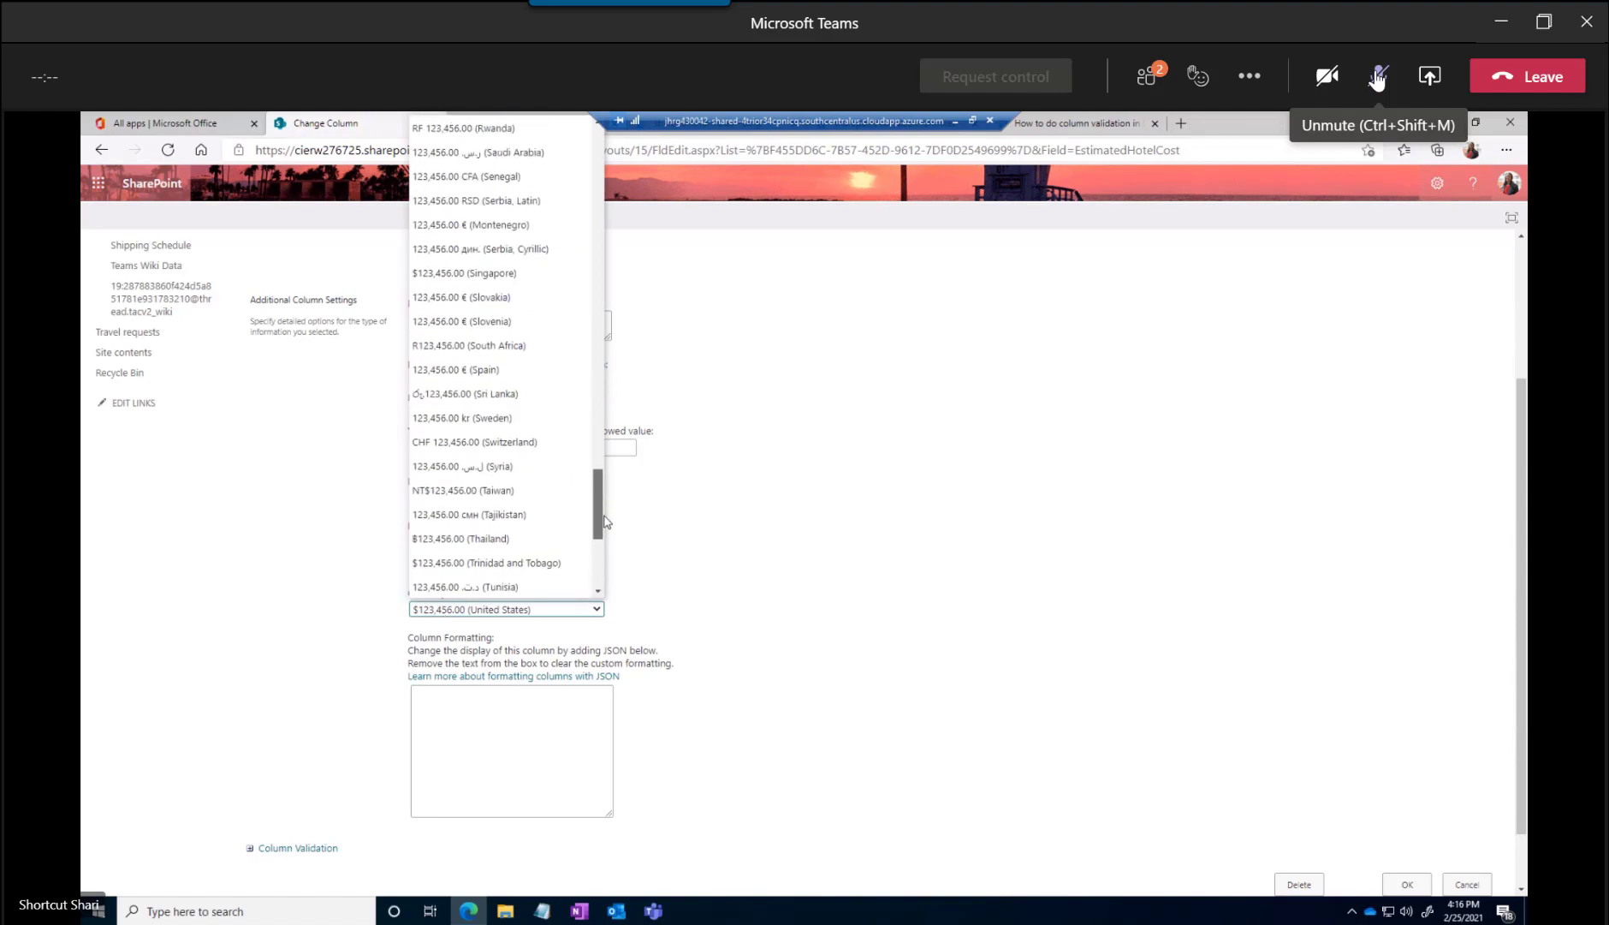
left_click_drag(605, 539, 605, 545)
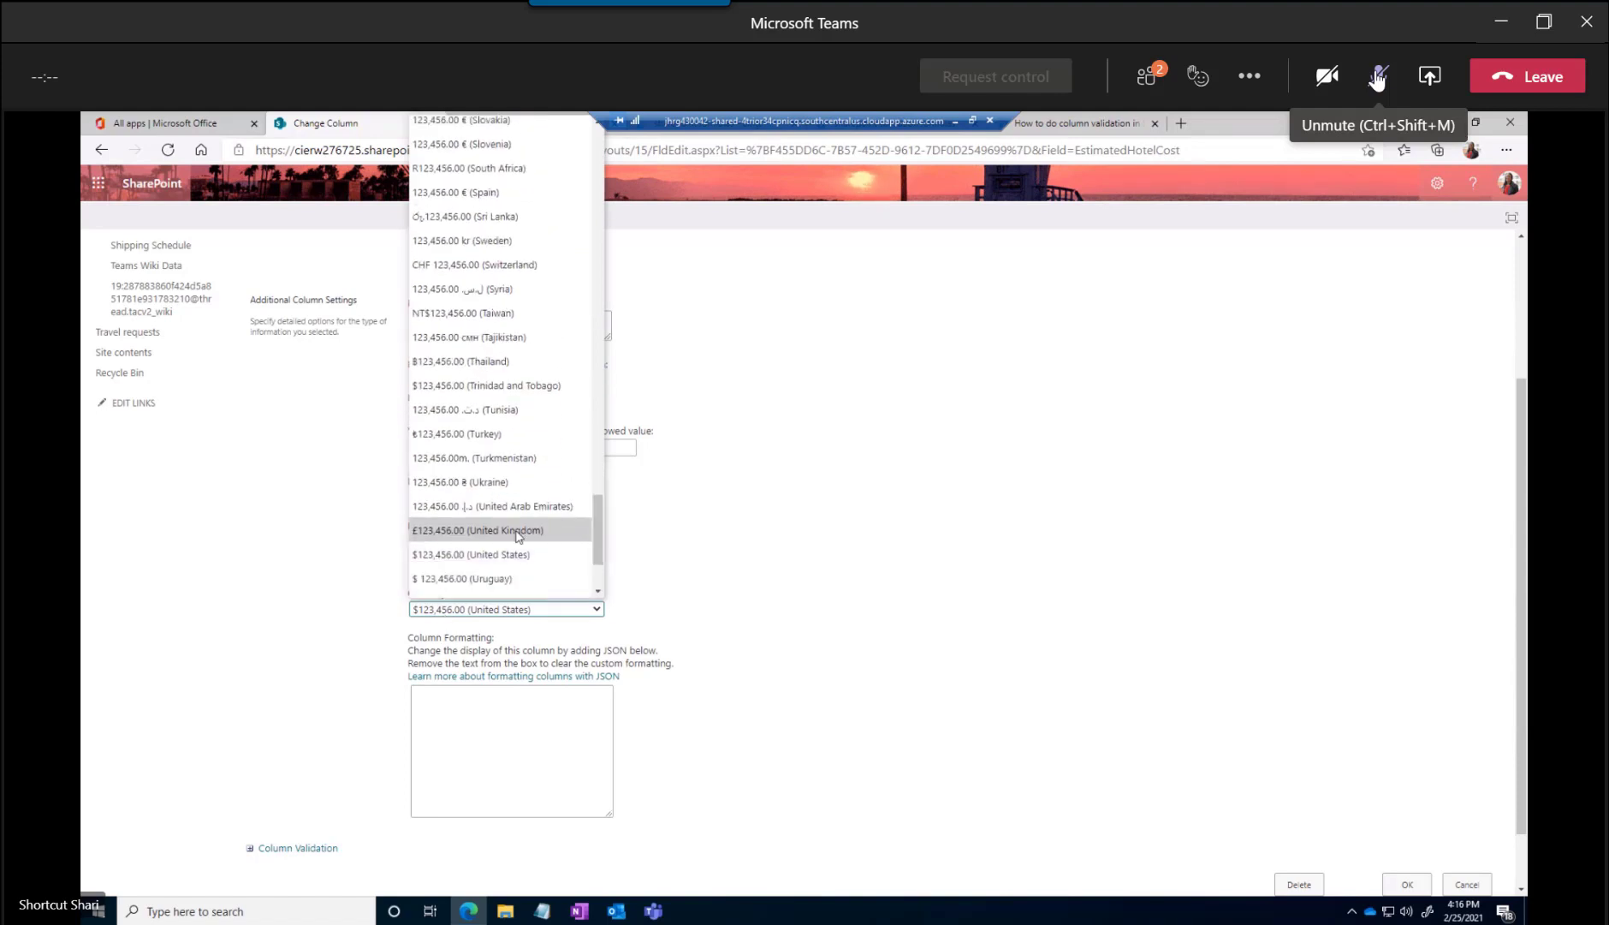
left_click(513, 552)
scroll(677, 579, "down", 1)
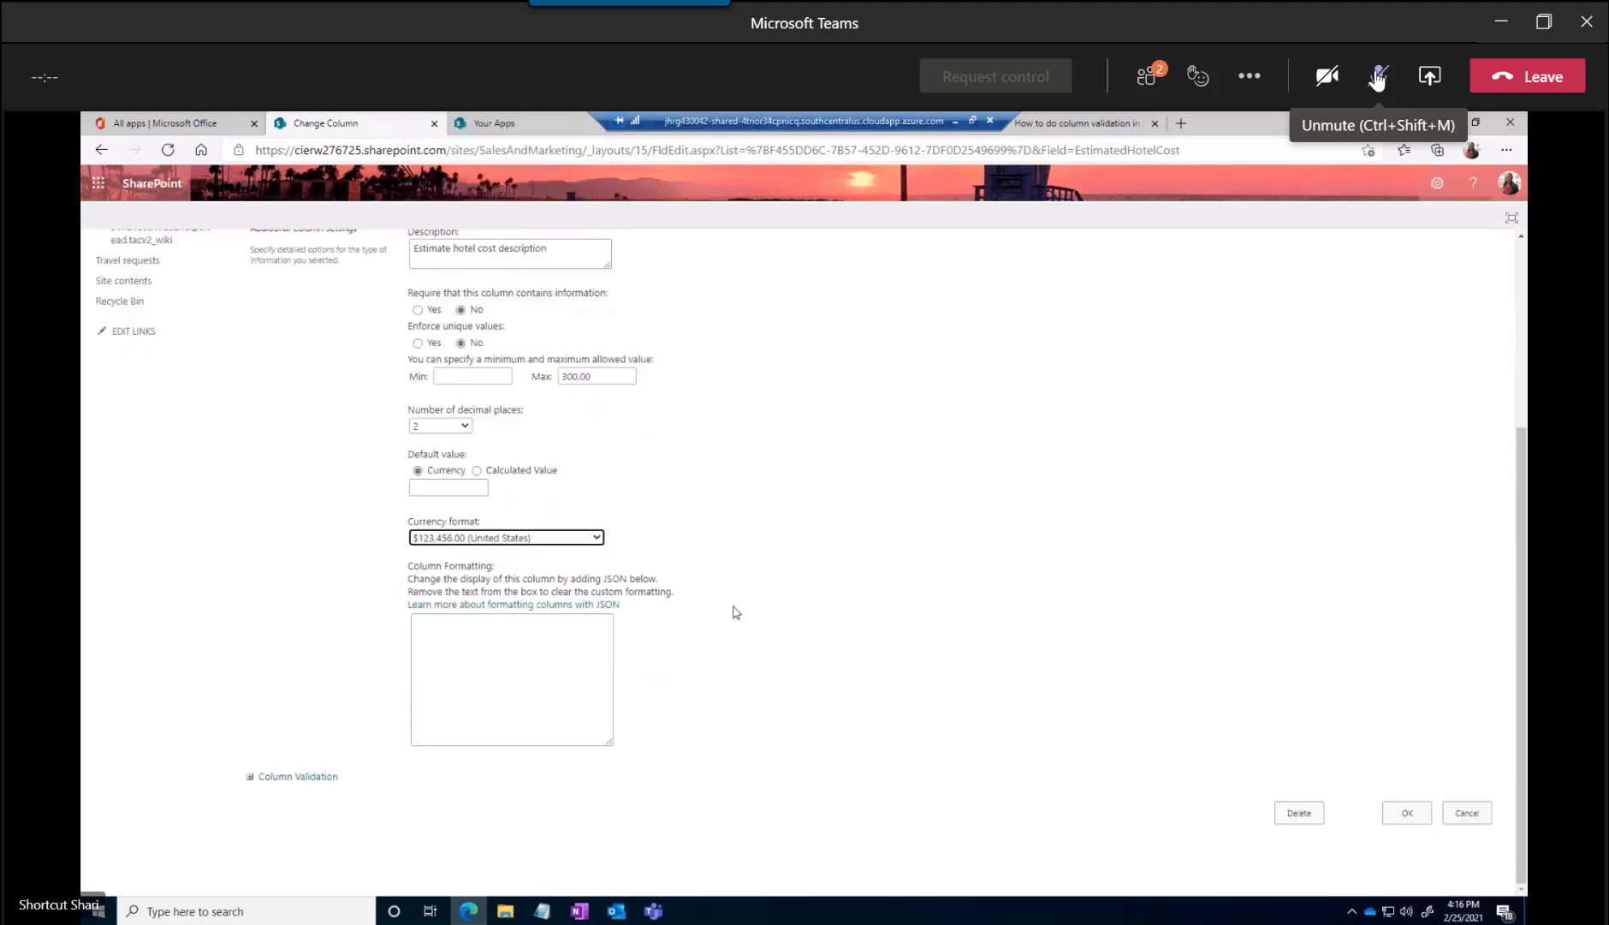
left_click(1408, 814)
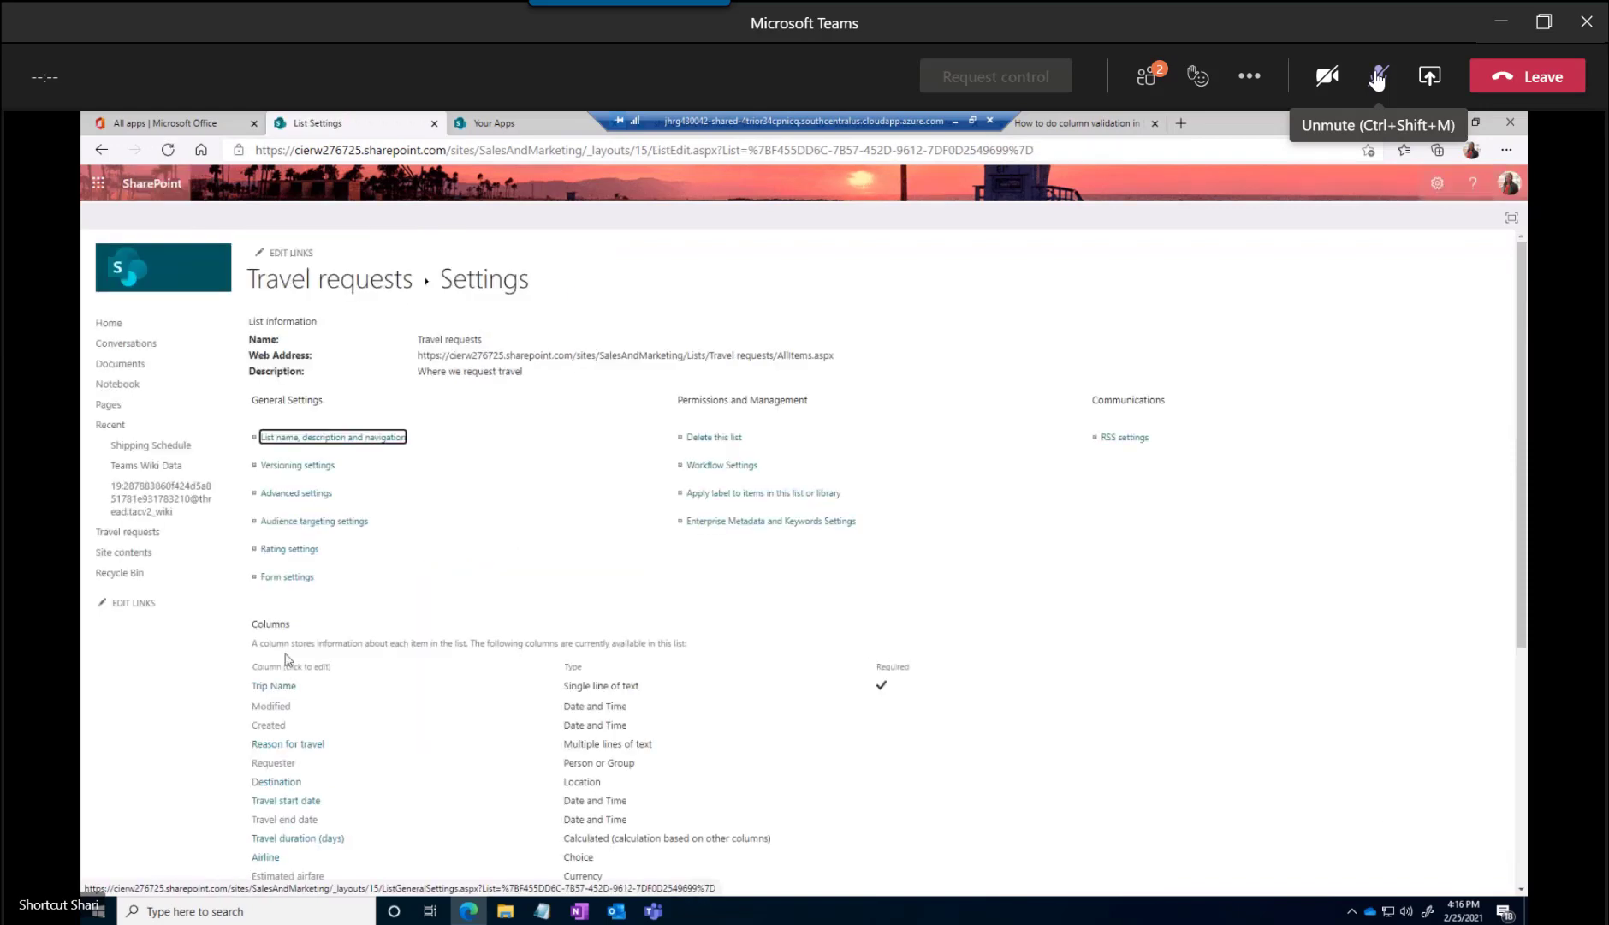
Start a new list column named "Supervisor" with the Person or Group type
scroll(325, 603, "down", 4)
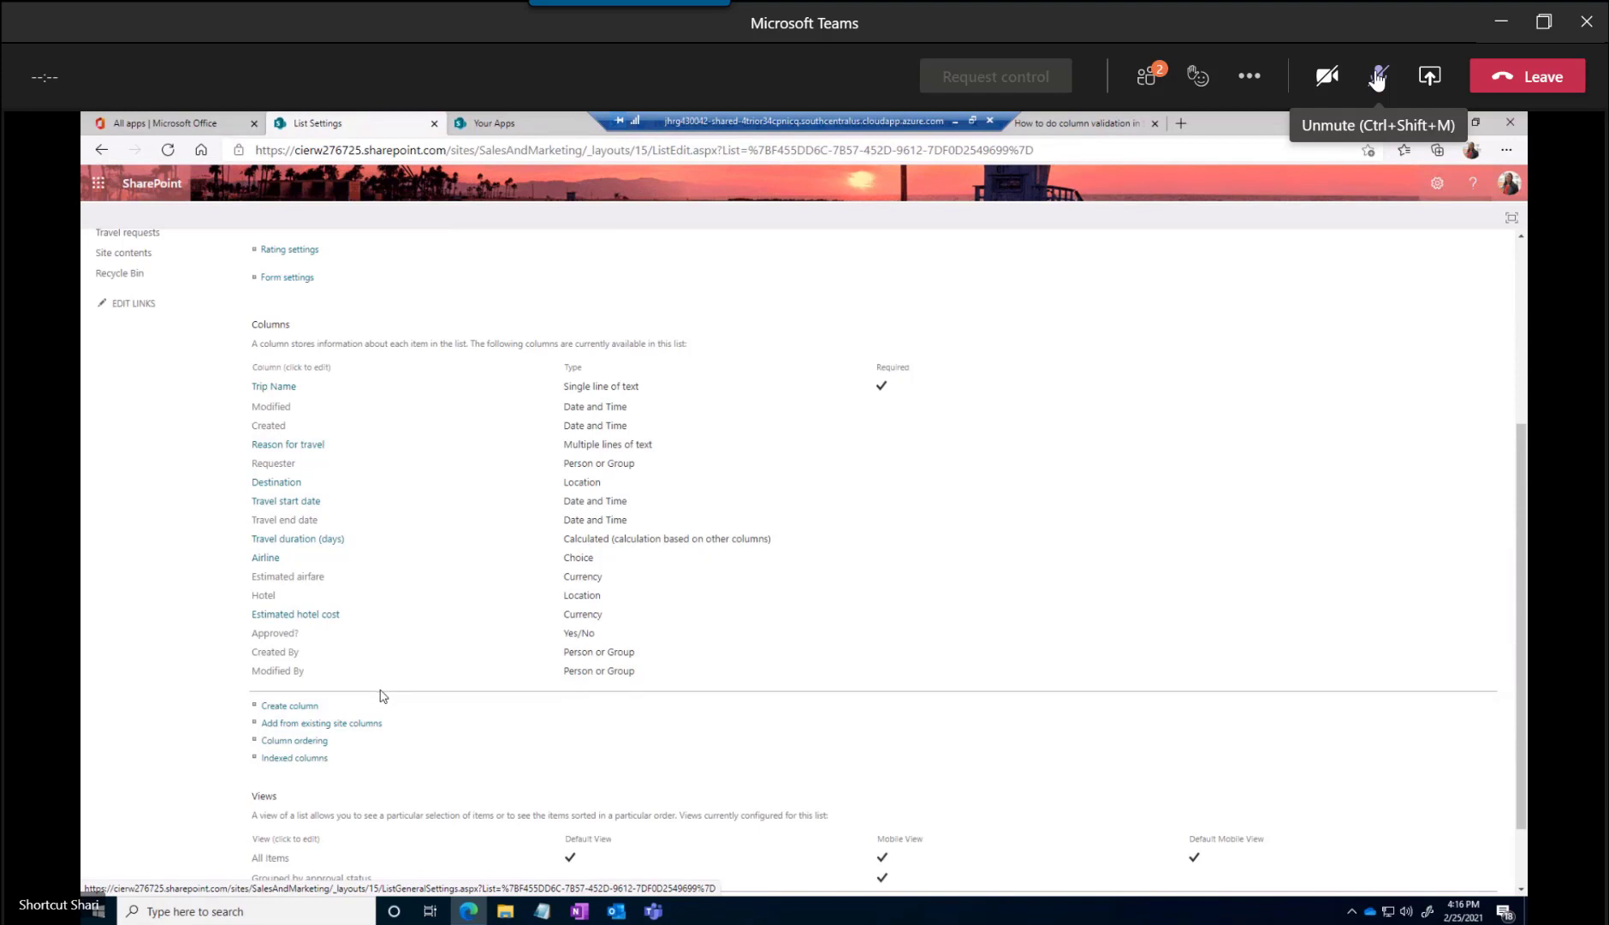
left_click(289, 710)
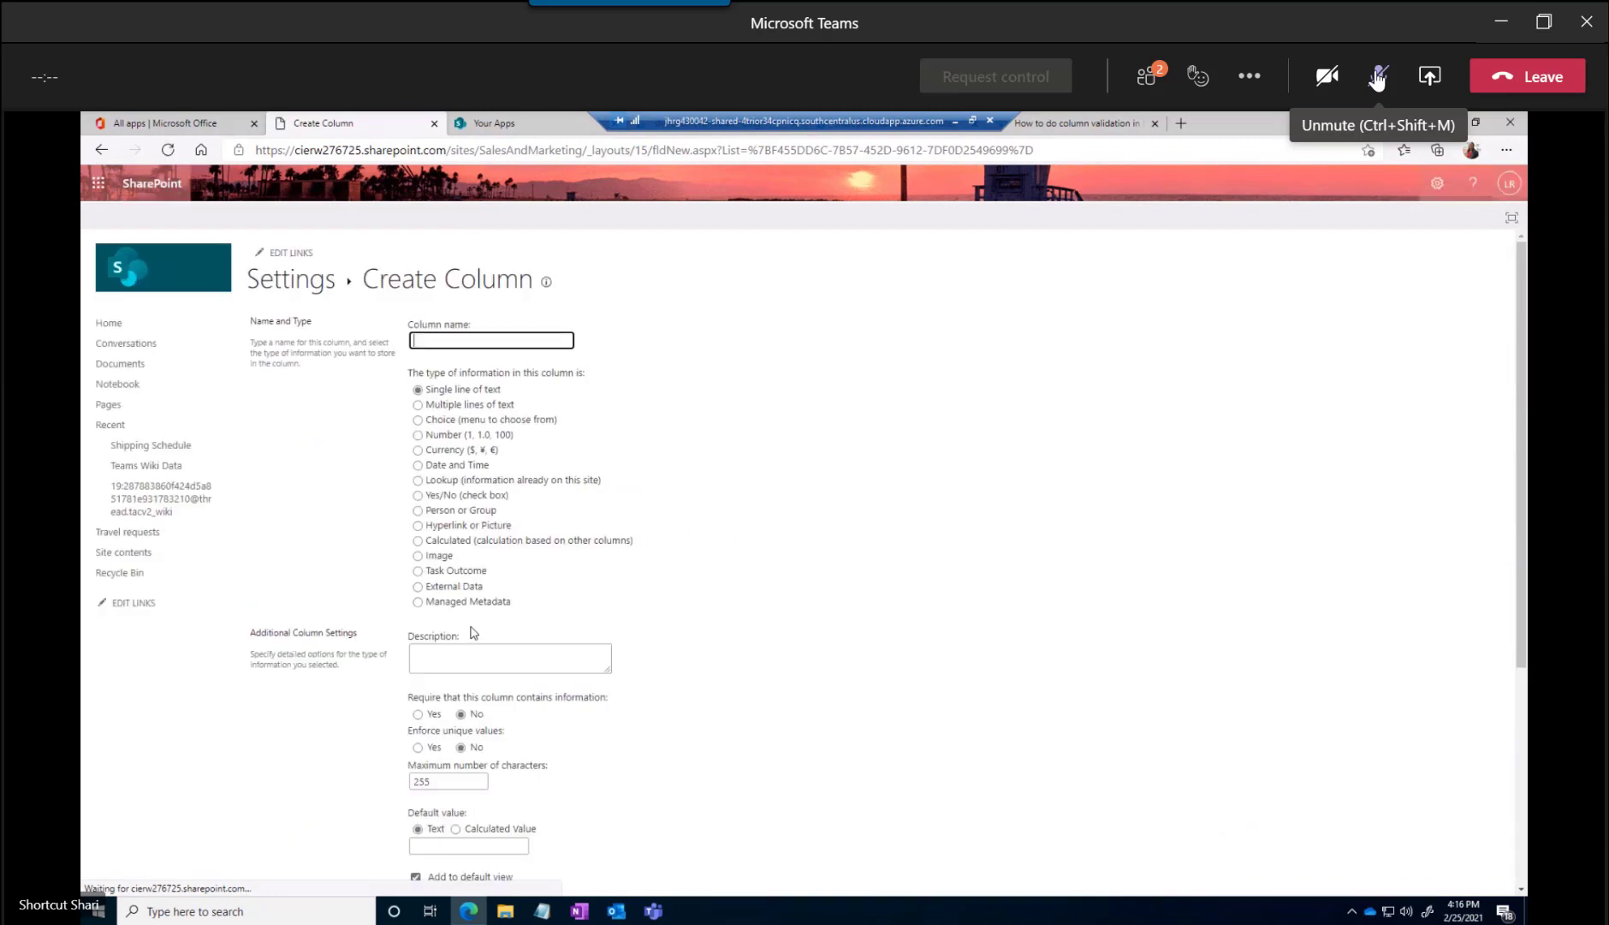
type("A")
key("BackSpace")
type("Supervisor")
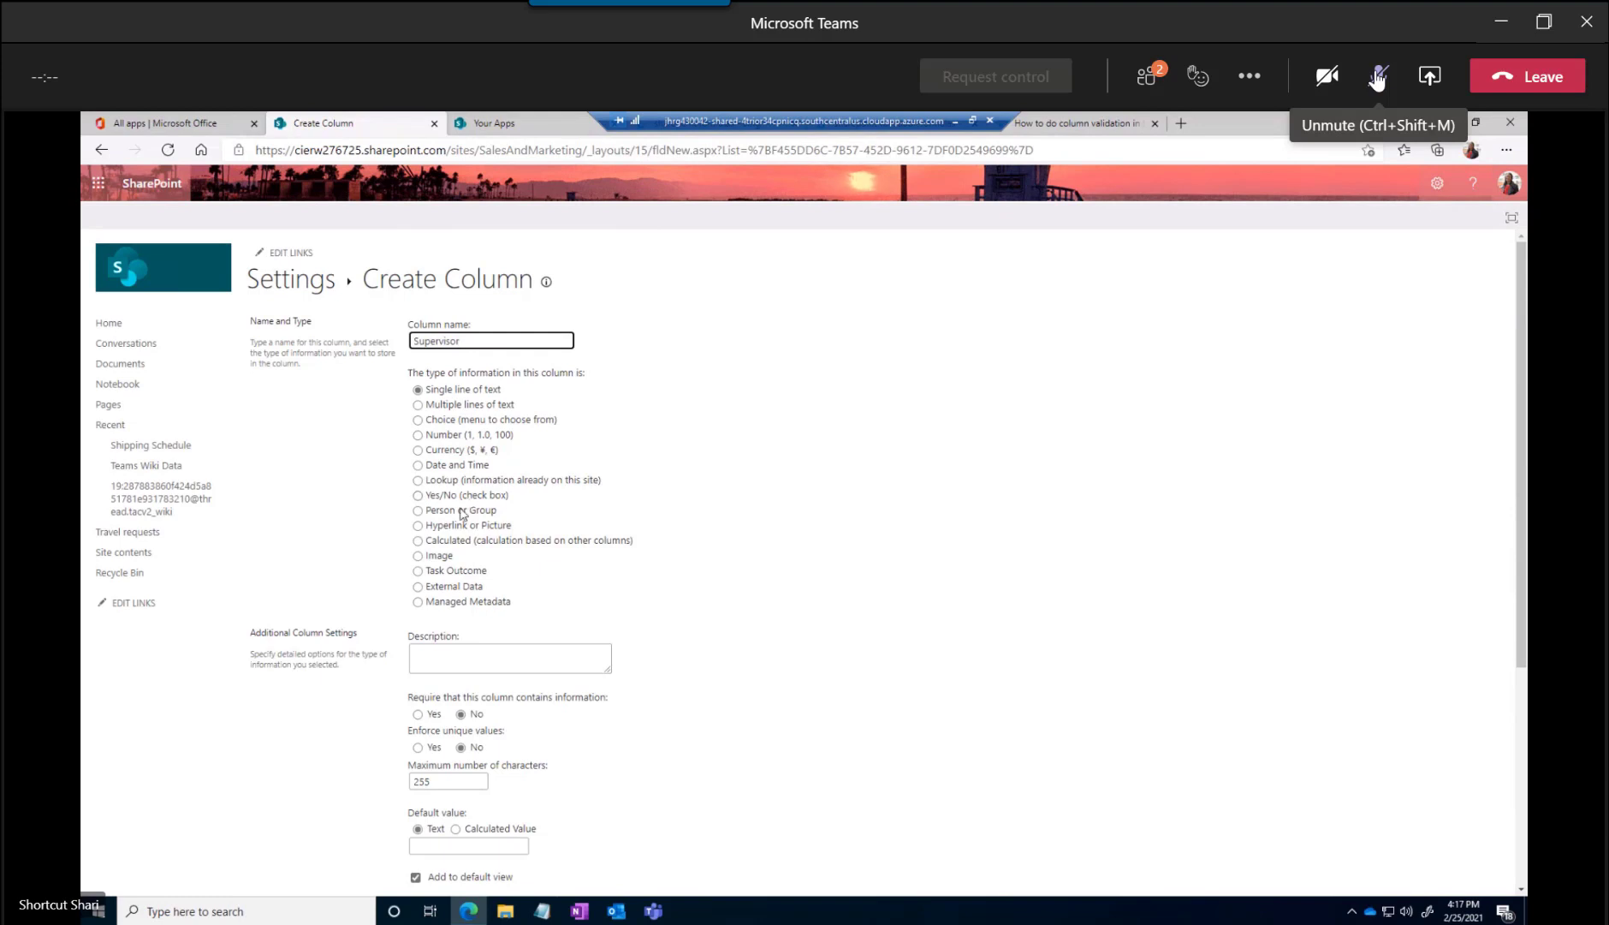
left_click(418, 510)
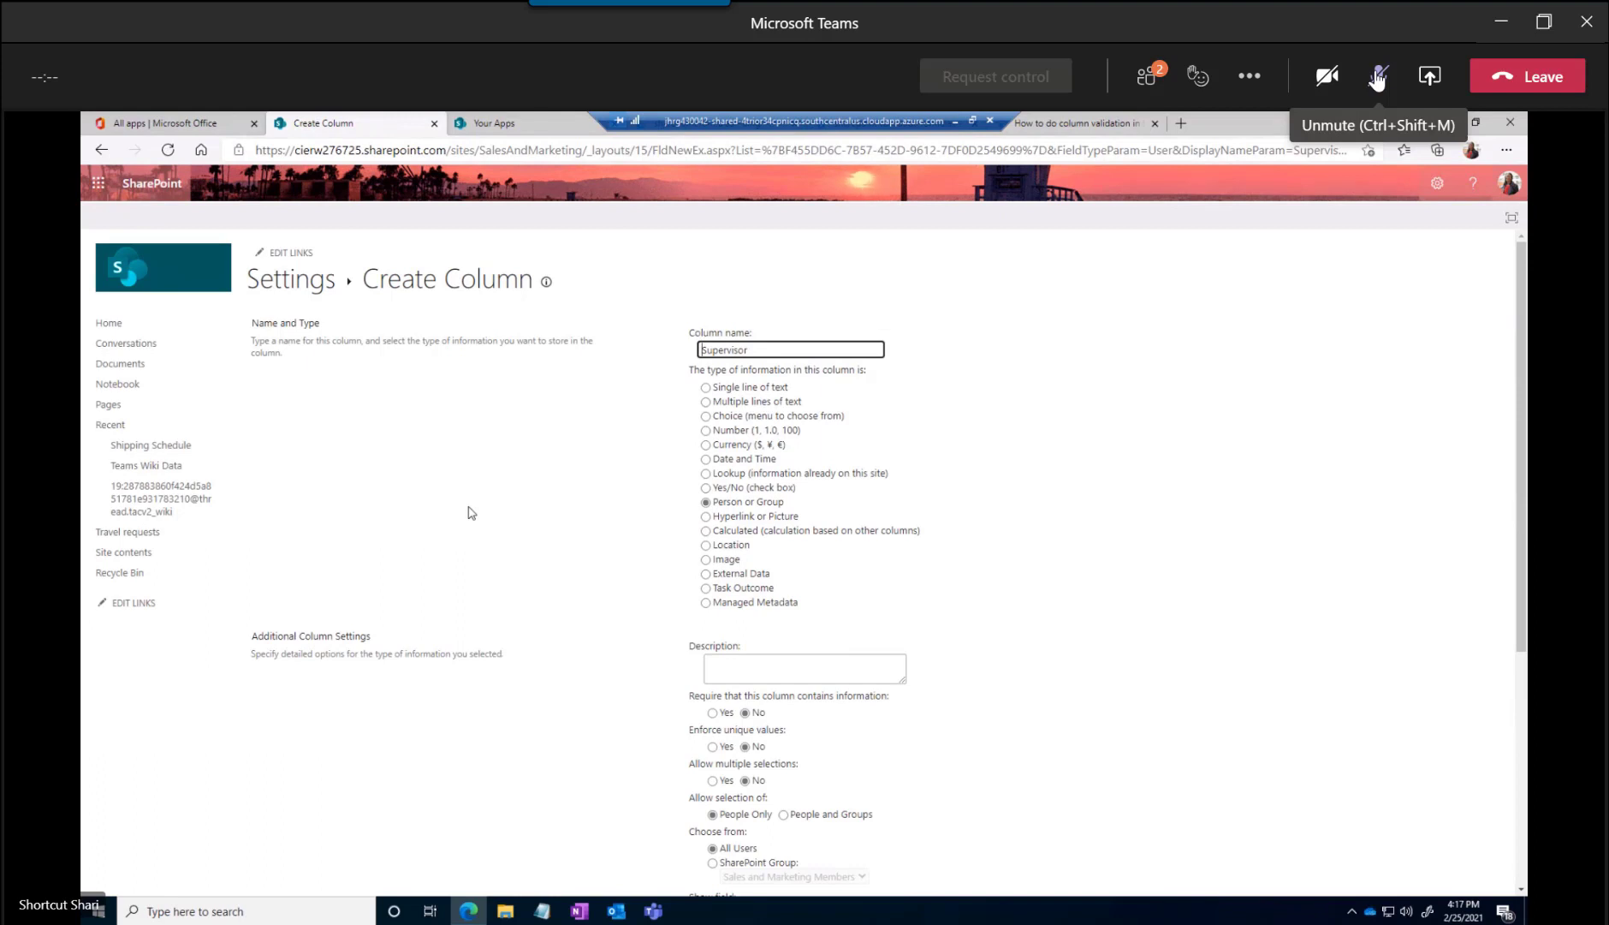
Enter "Who is the approver?" as the Supervisor column's description and allow multiple selections
scroll(610, 766, "down", 3)
left_click(747, 369)
type("Who is the")
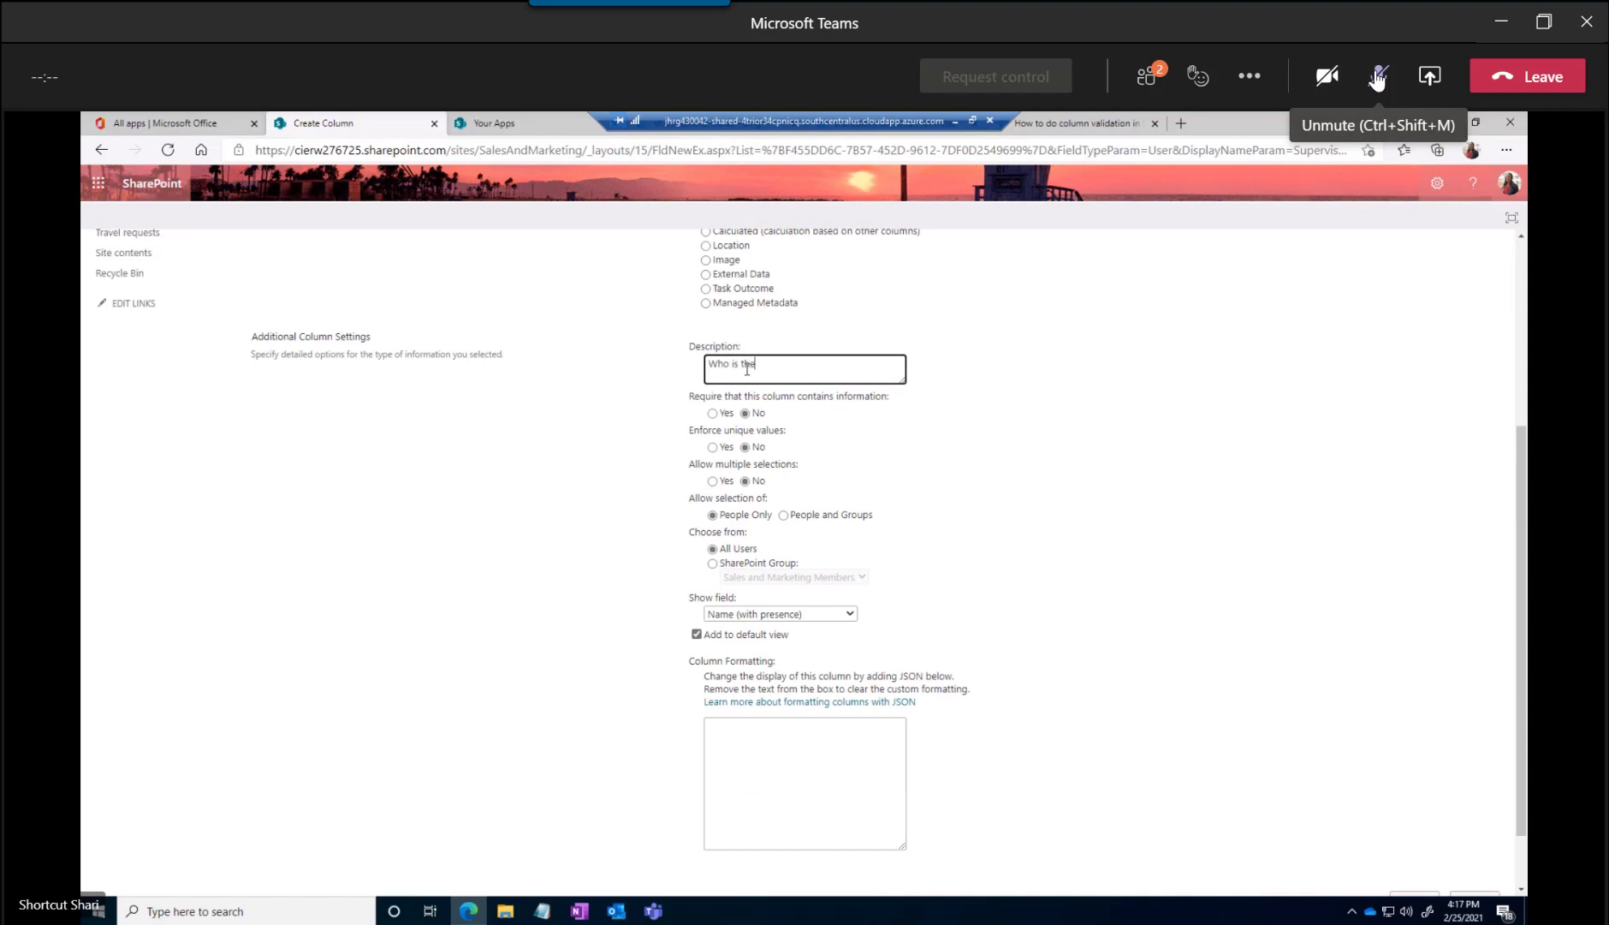
type(" approver?")
left_click(713, 490)
left_click(712, 482)
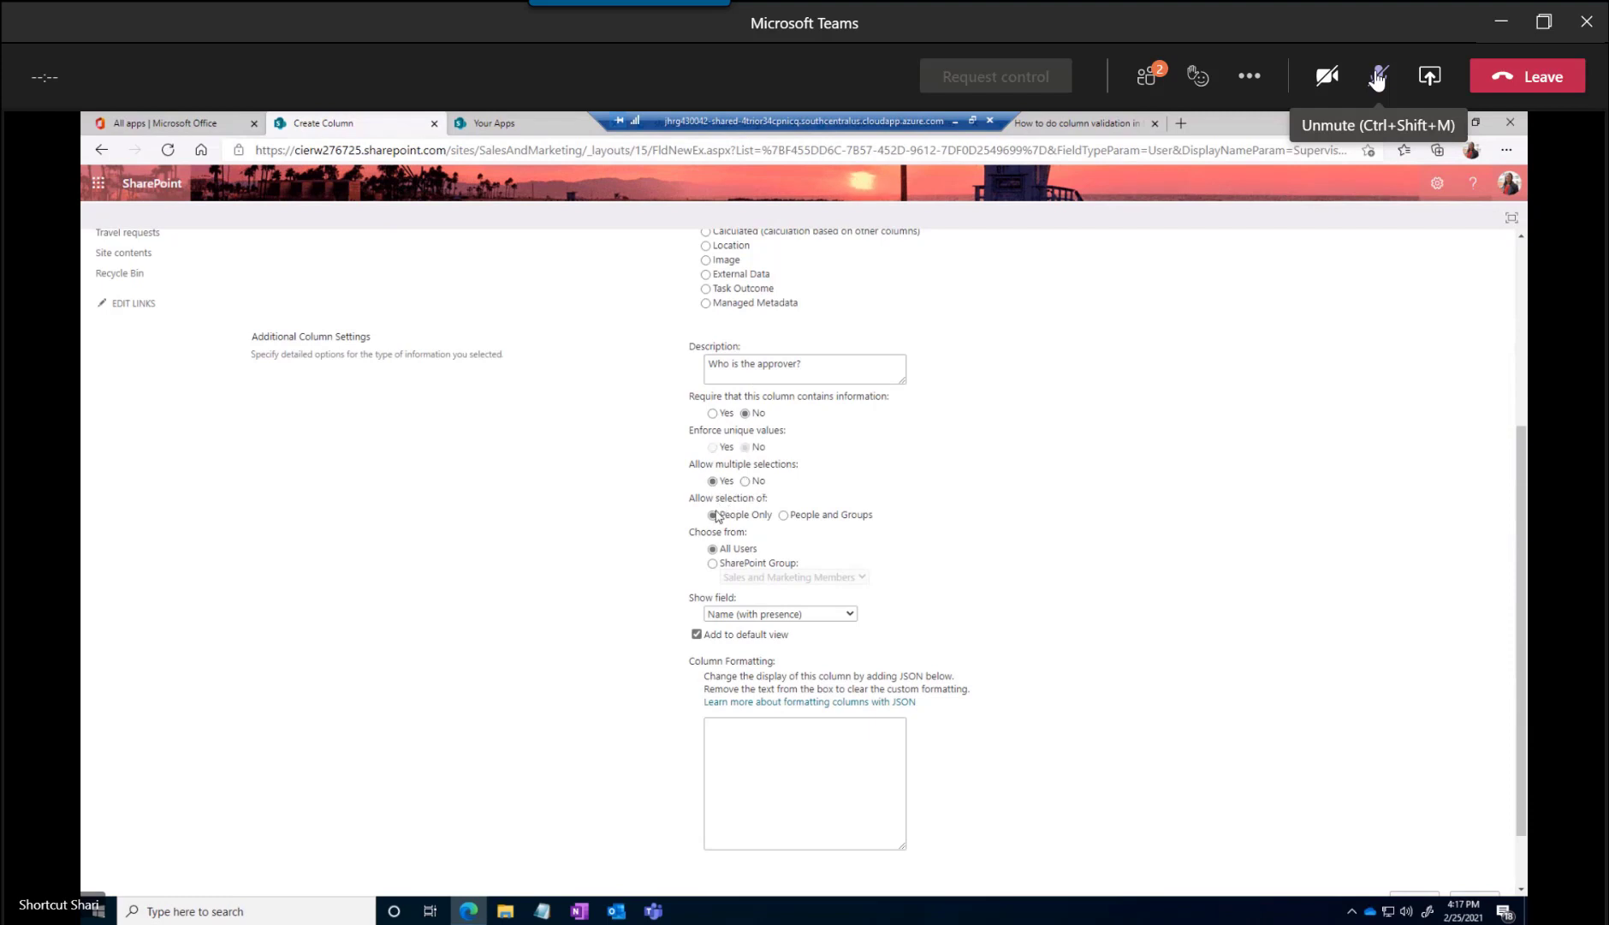
Allow people and groups in the Supervisor column, and limit choices to the Sales and Marketing Members SharePoint group
left_click(784, 516)
left_click(757, 565)
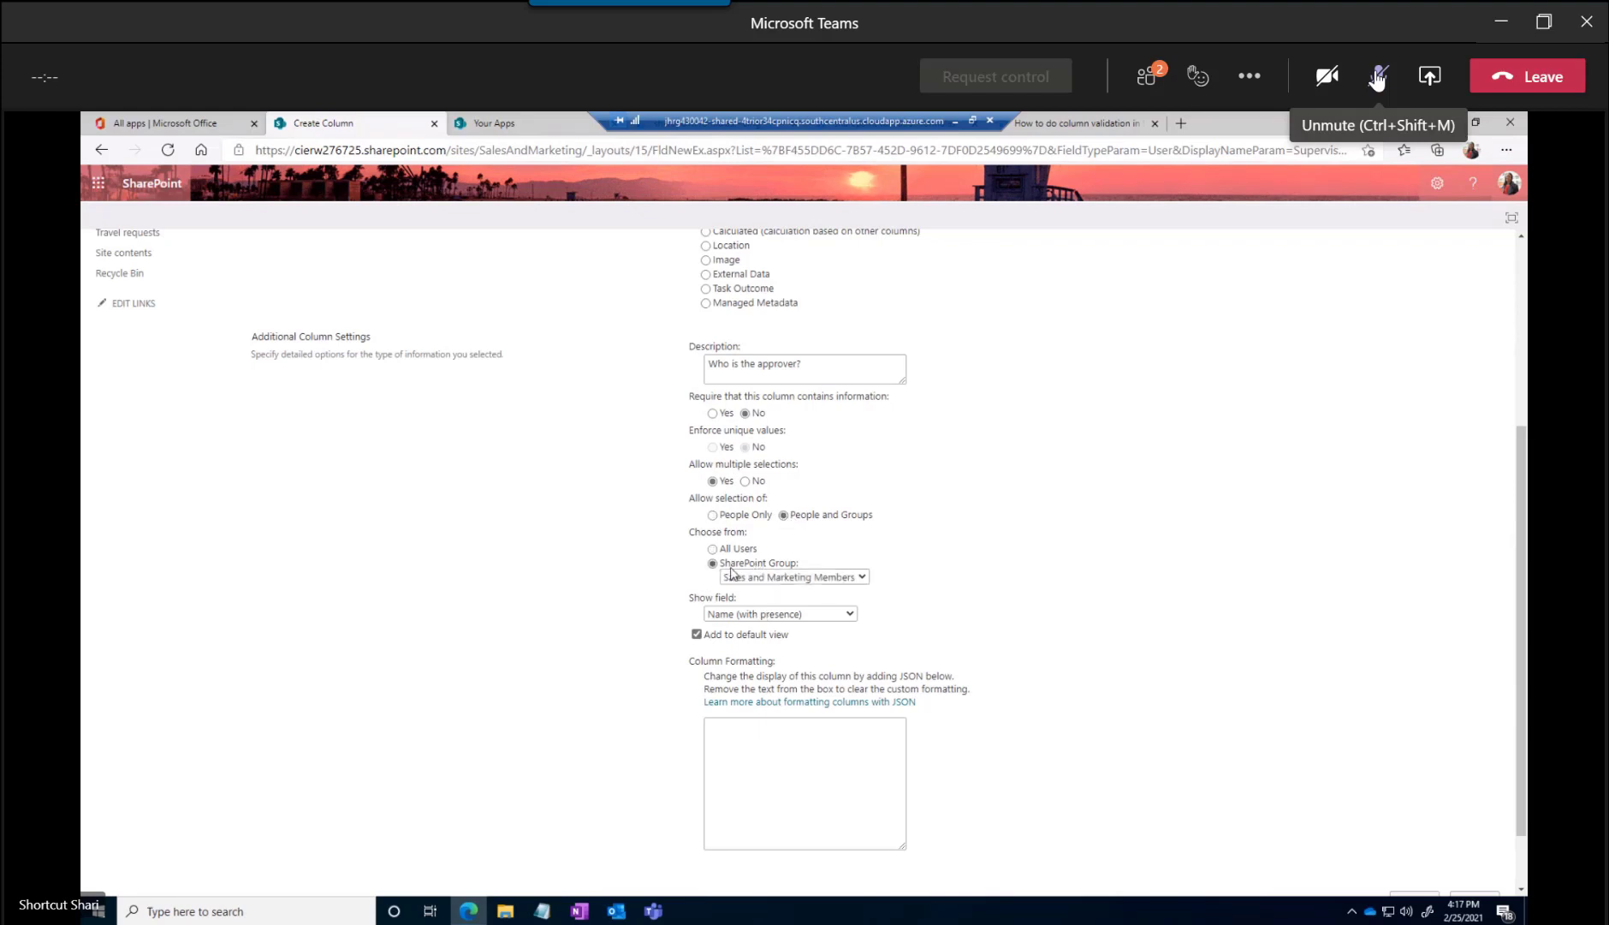
left_click(862, 578)
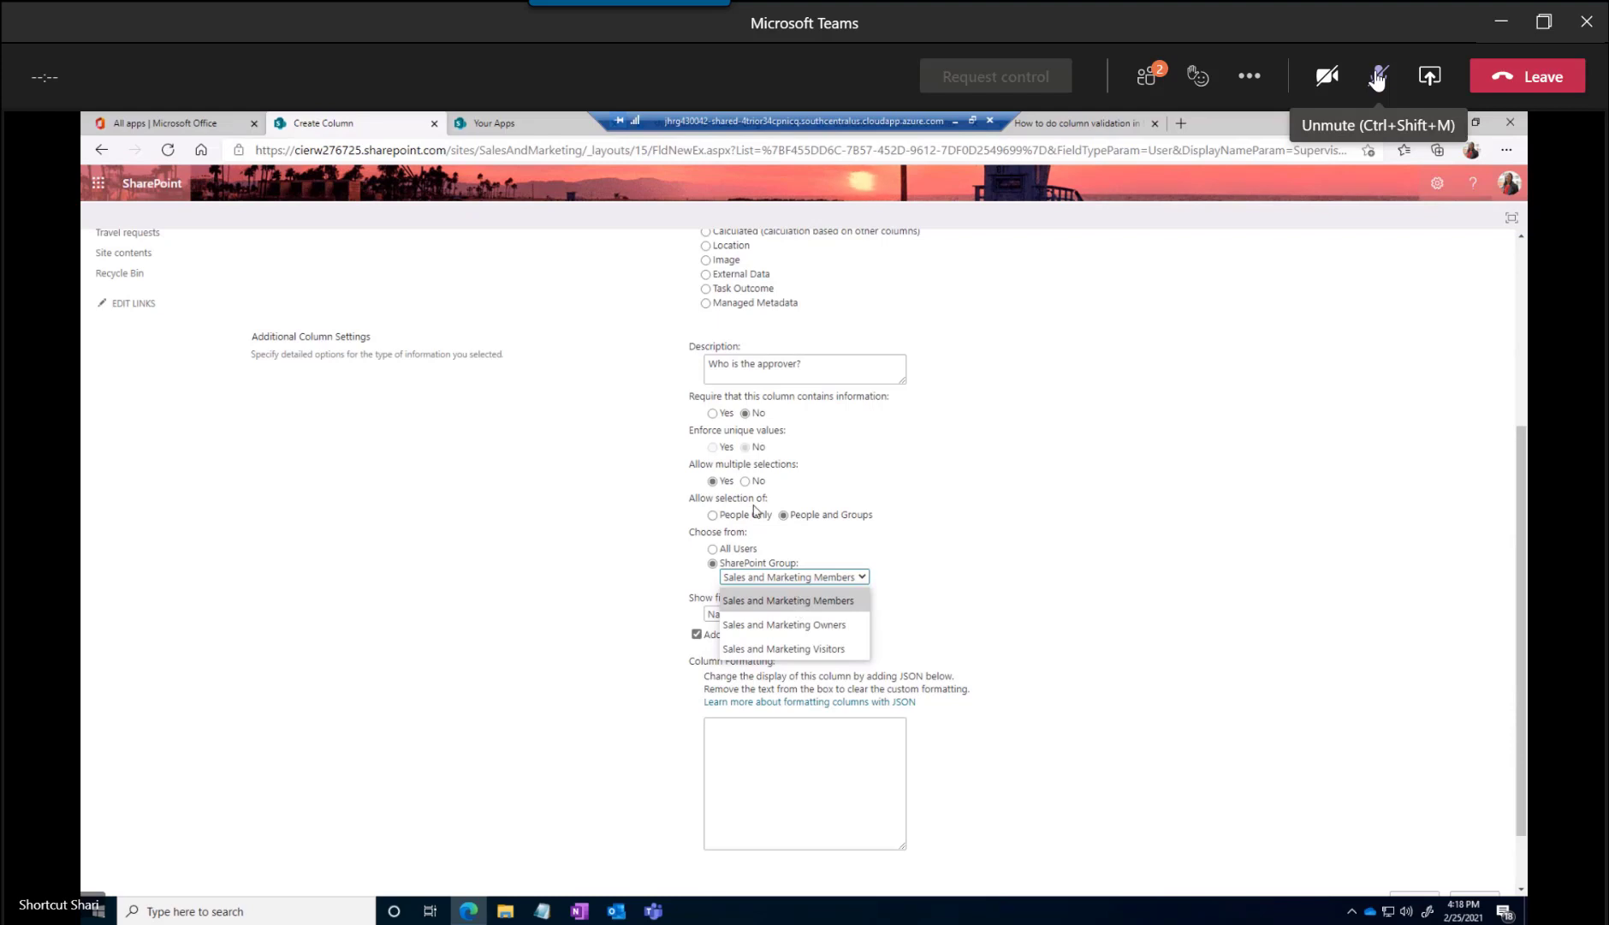
left_click(713, 516)
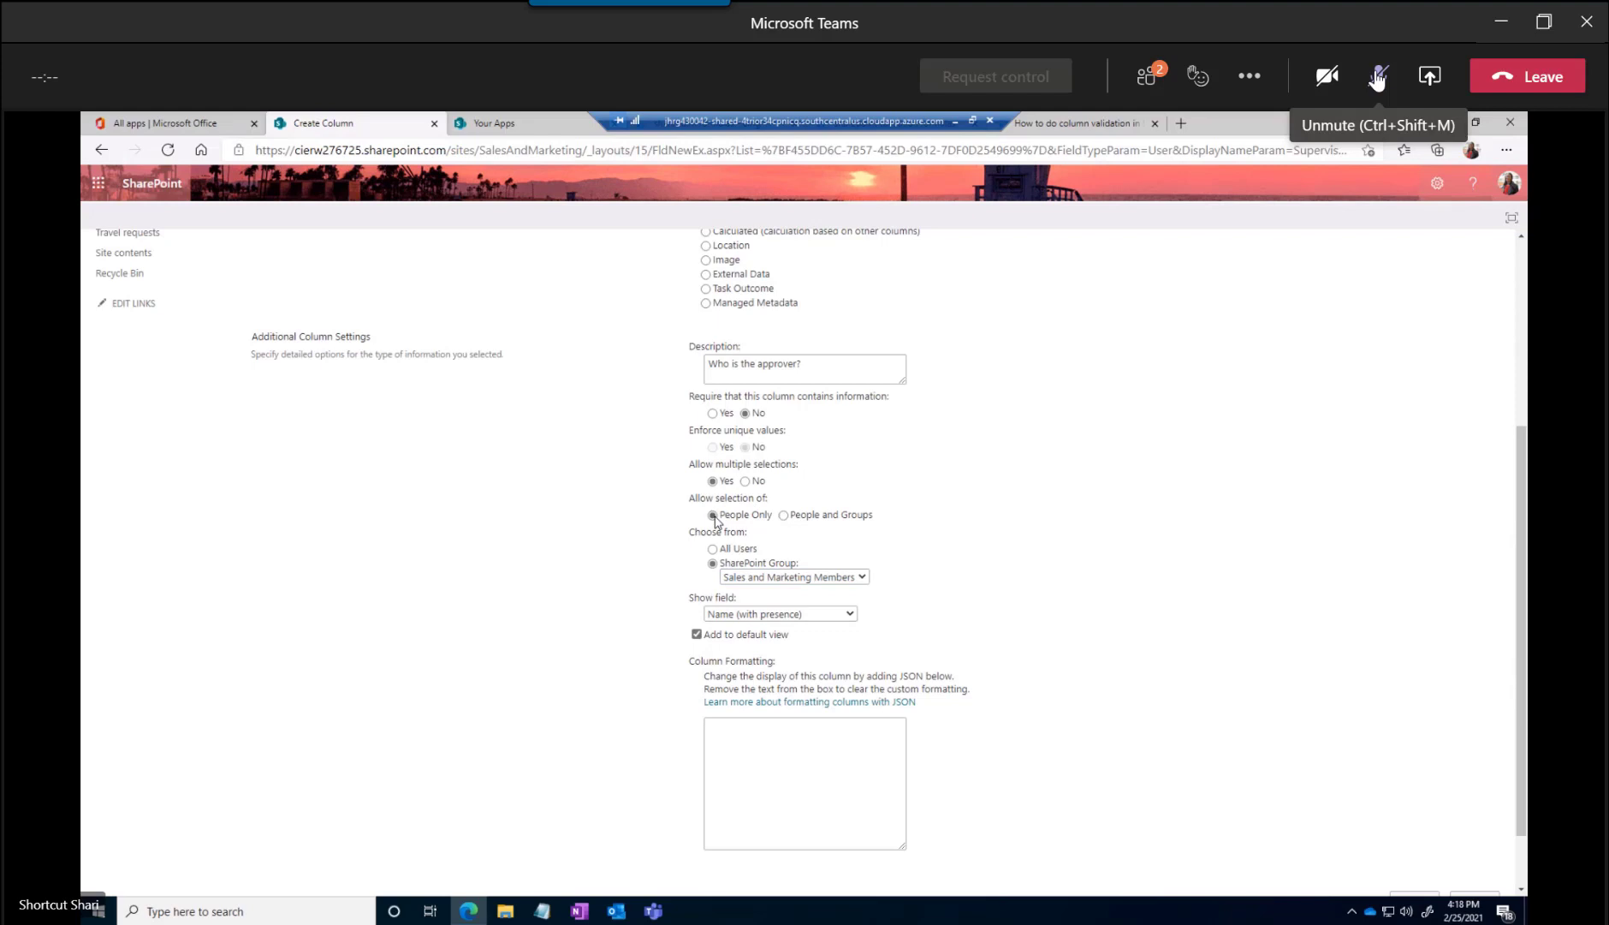
left_click(812, 578)
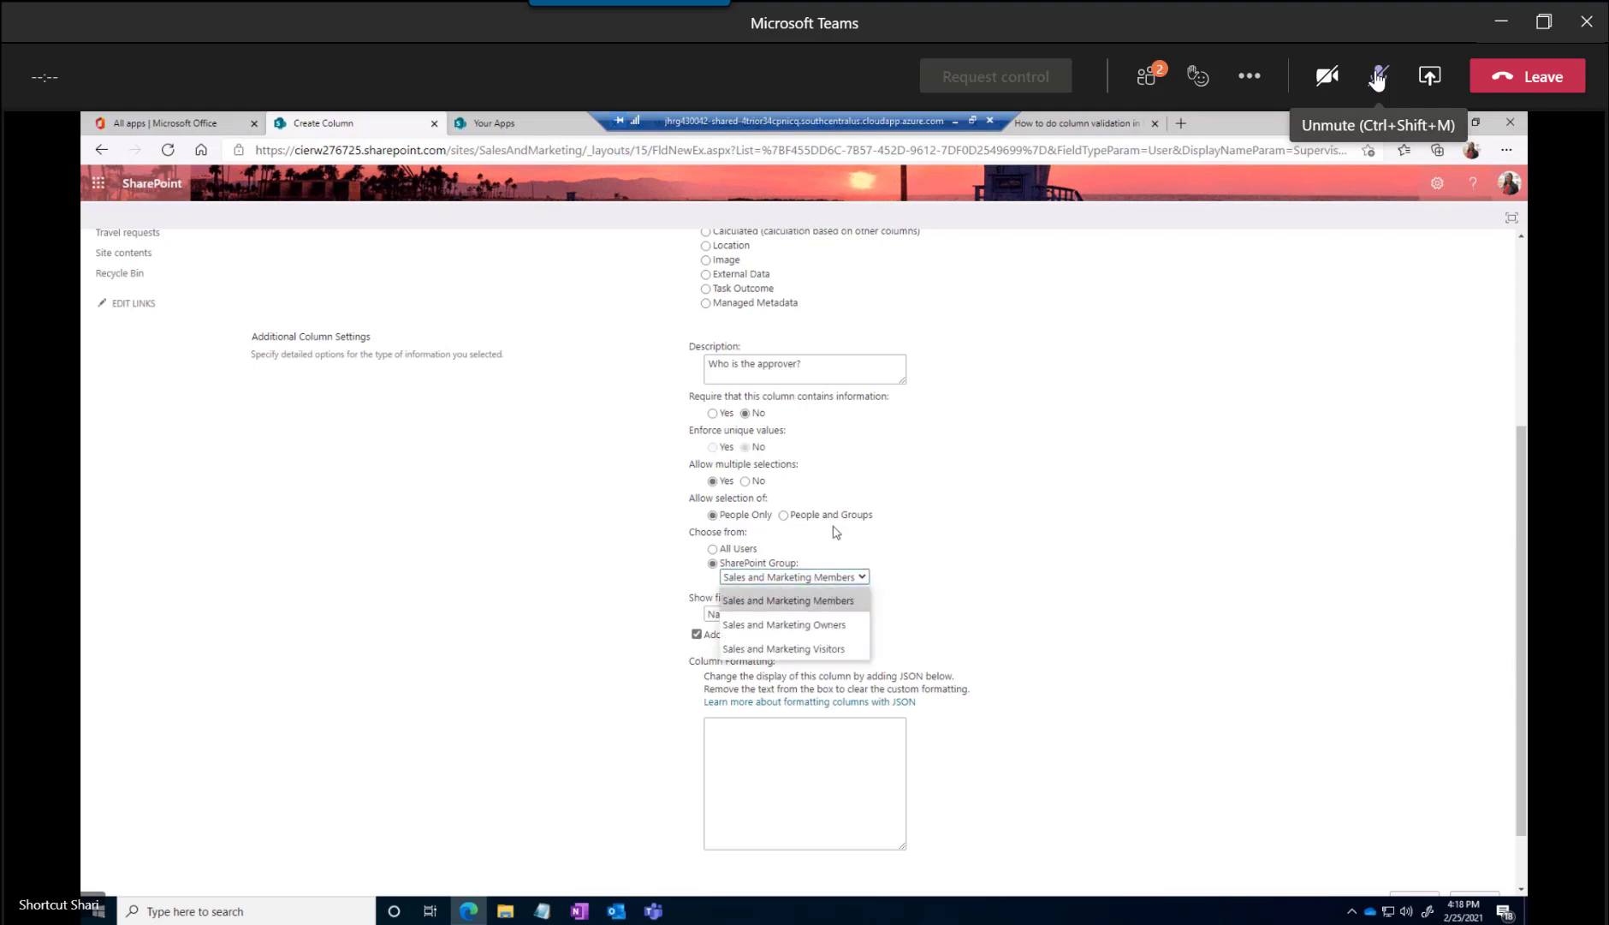
left_click(783, 516)
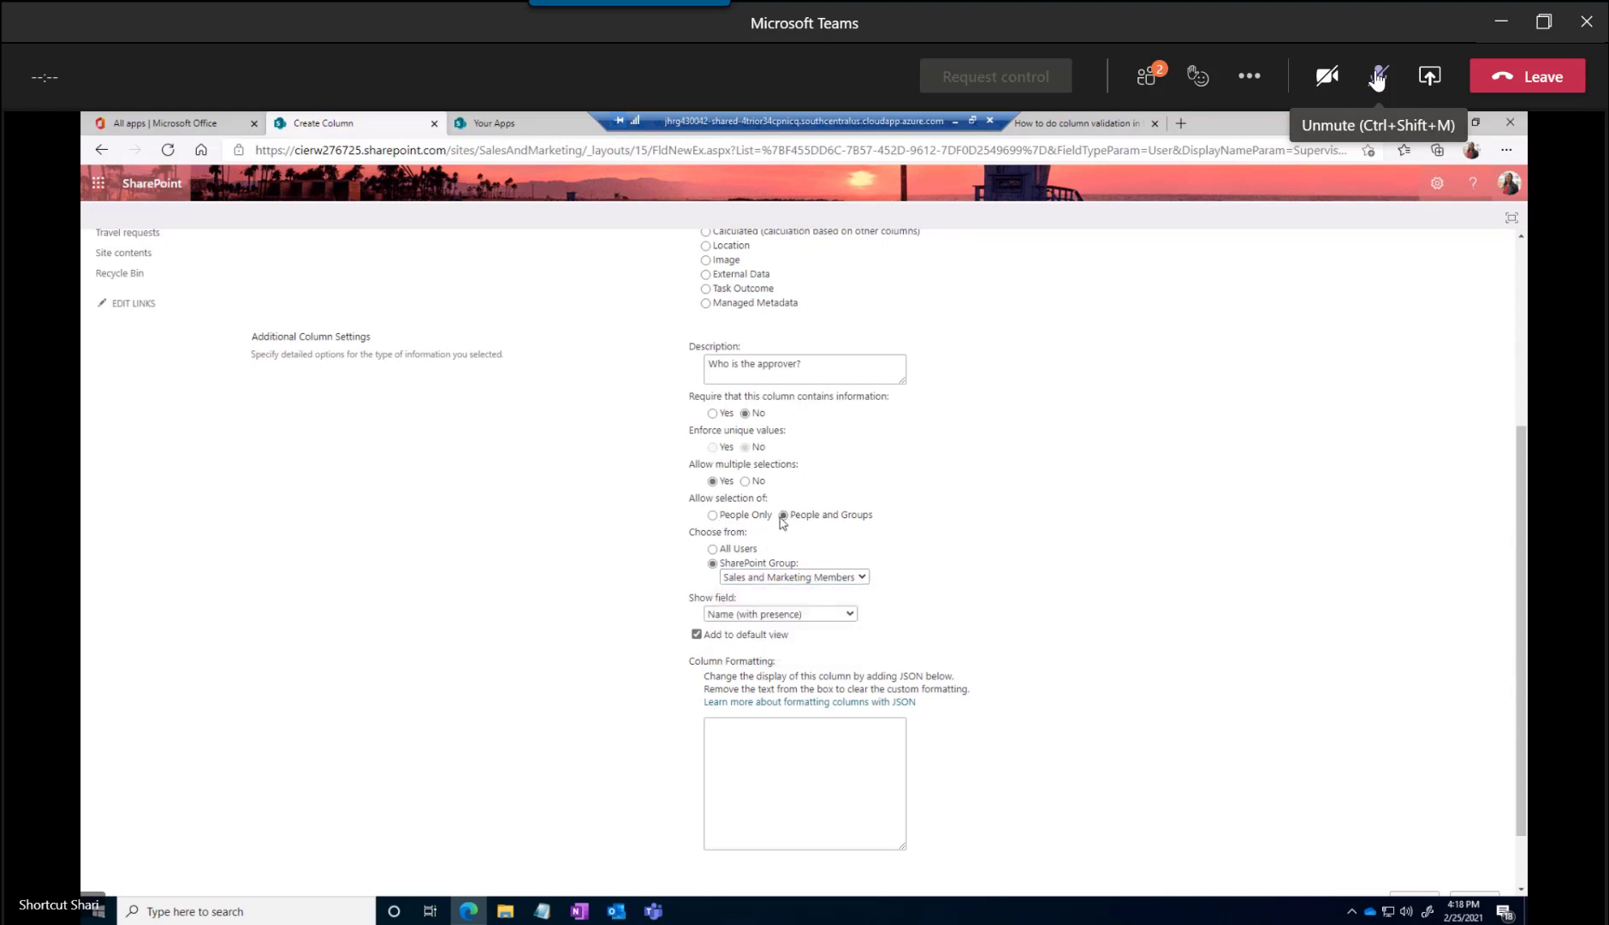
left_click(802, 578)
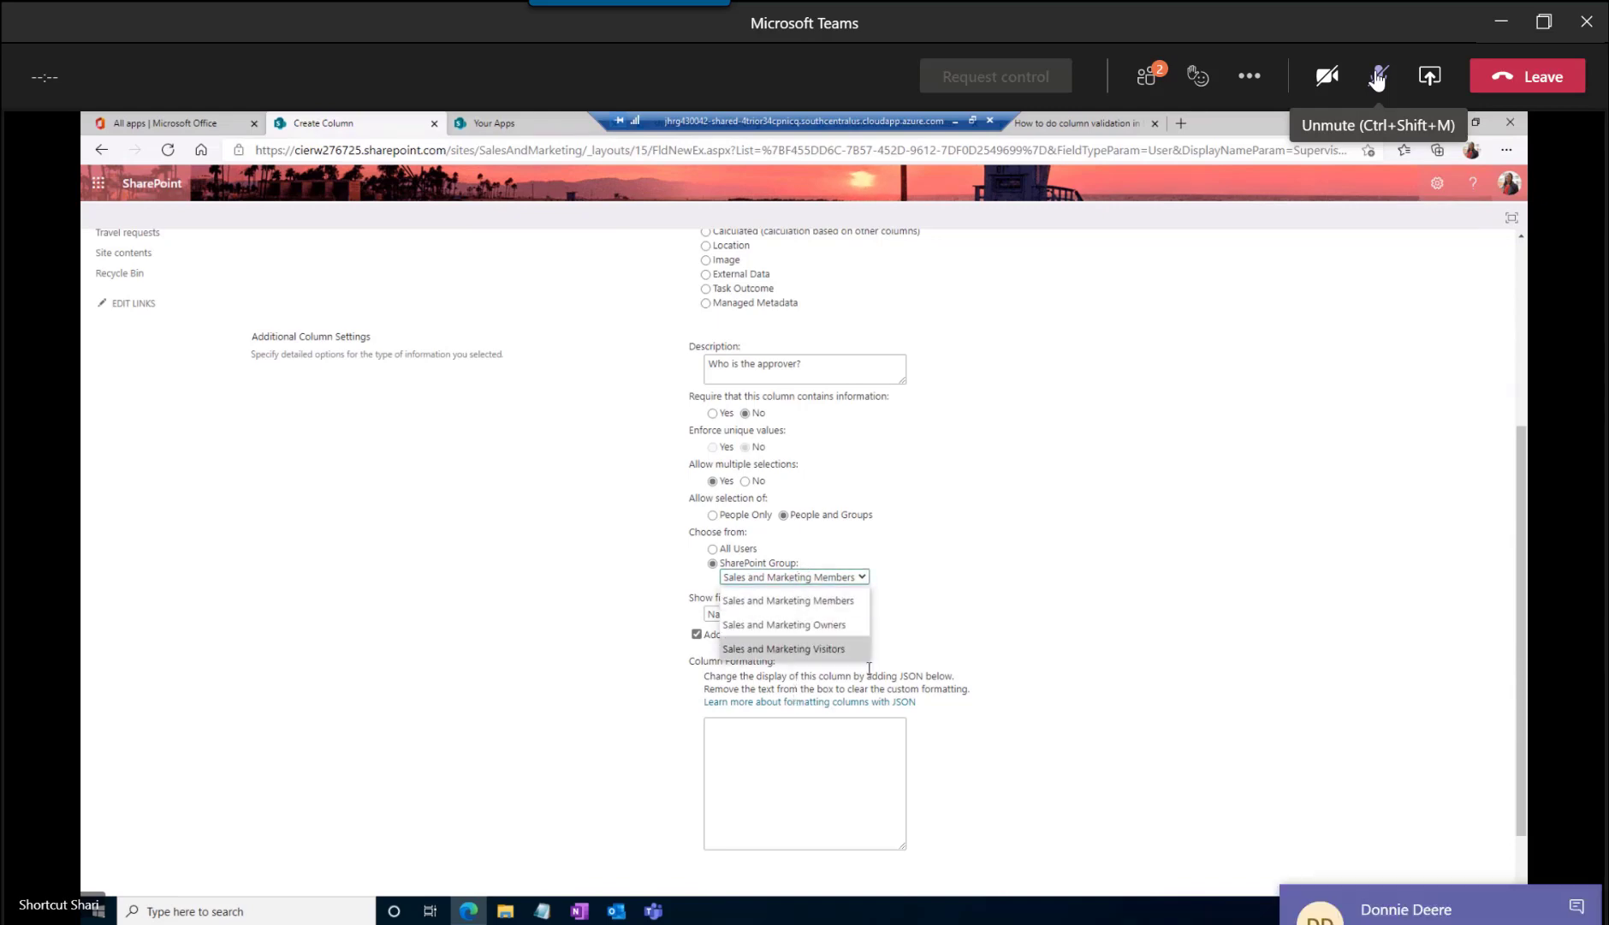
left_click(927, 638)
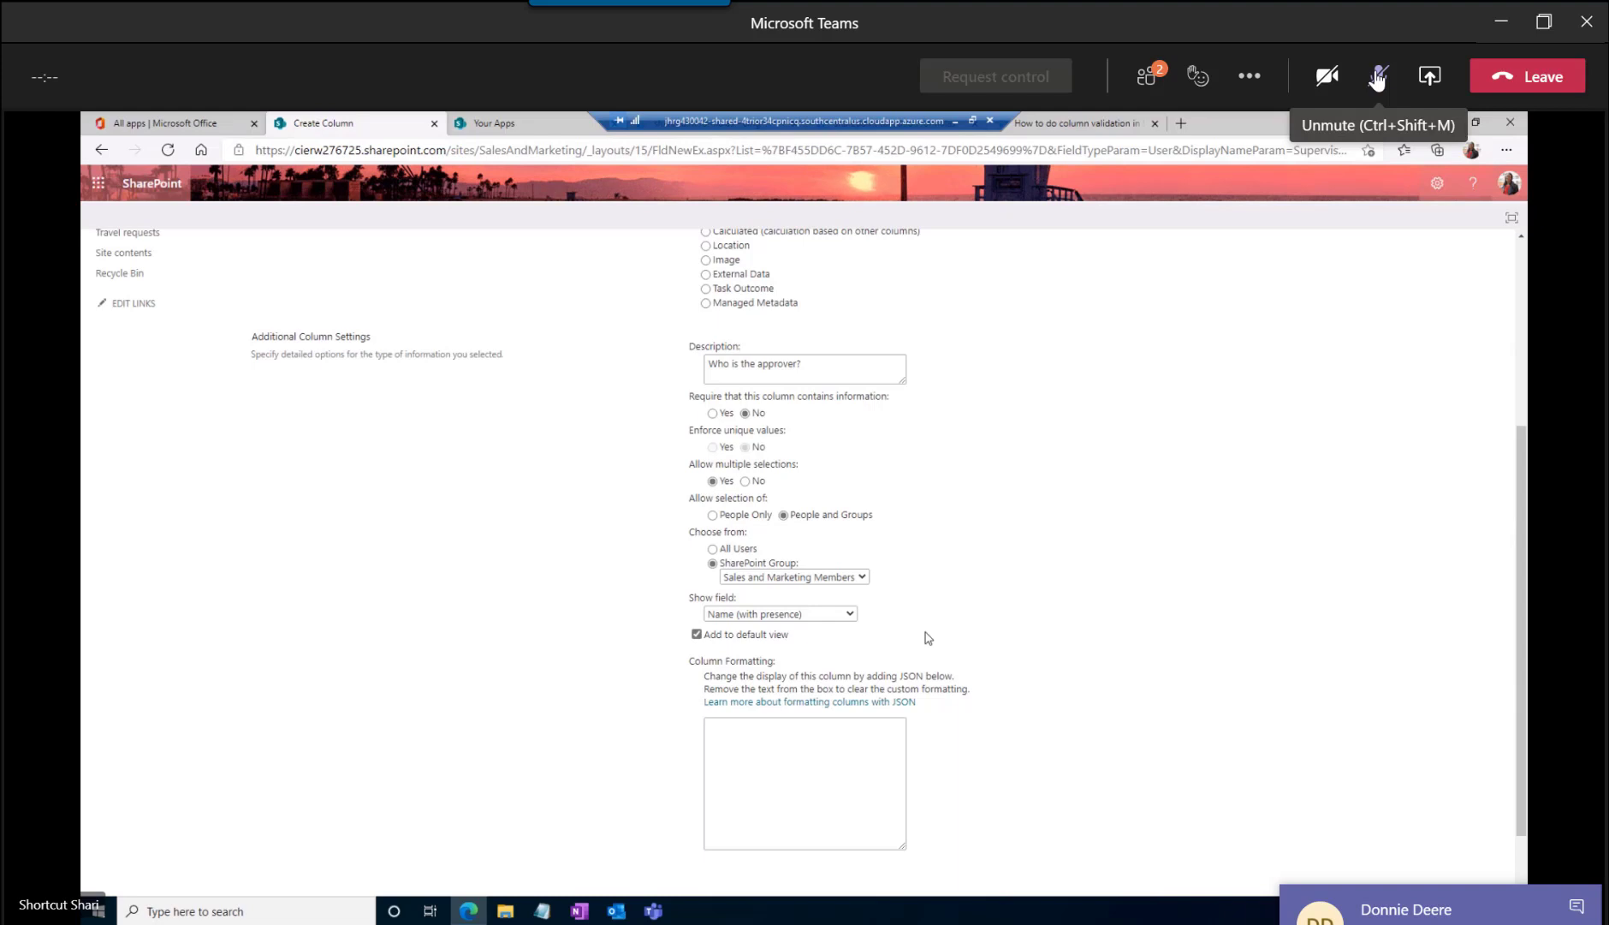
Set the Supervisor column's shown field to SIP Address and save the new column
left_click(775, 614)
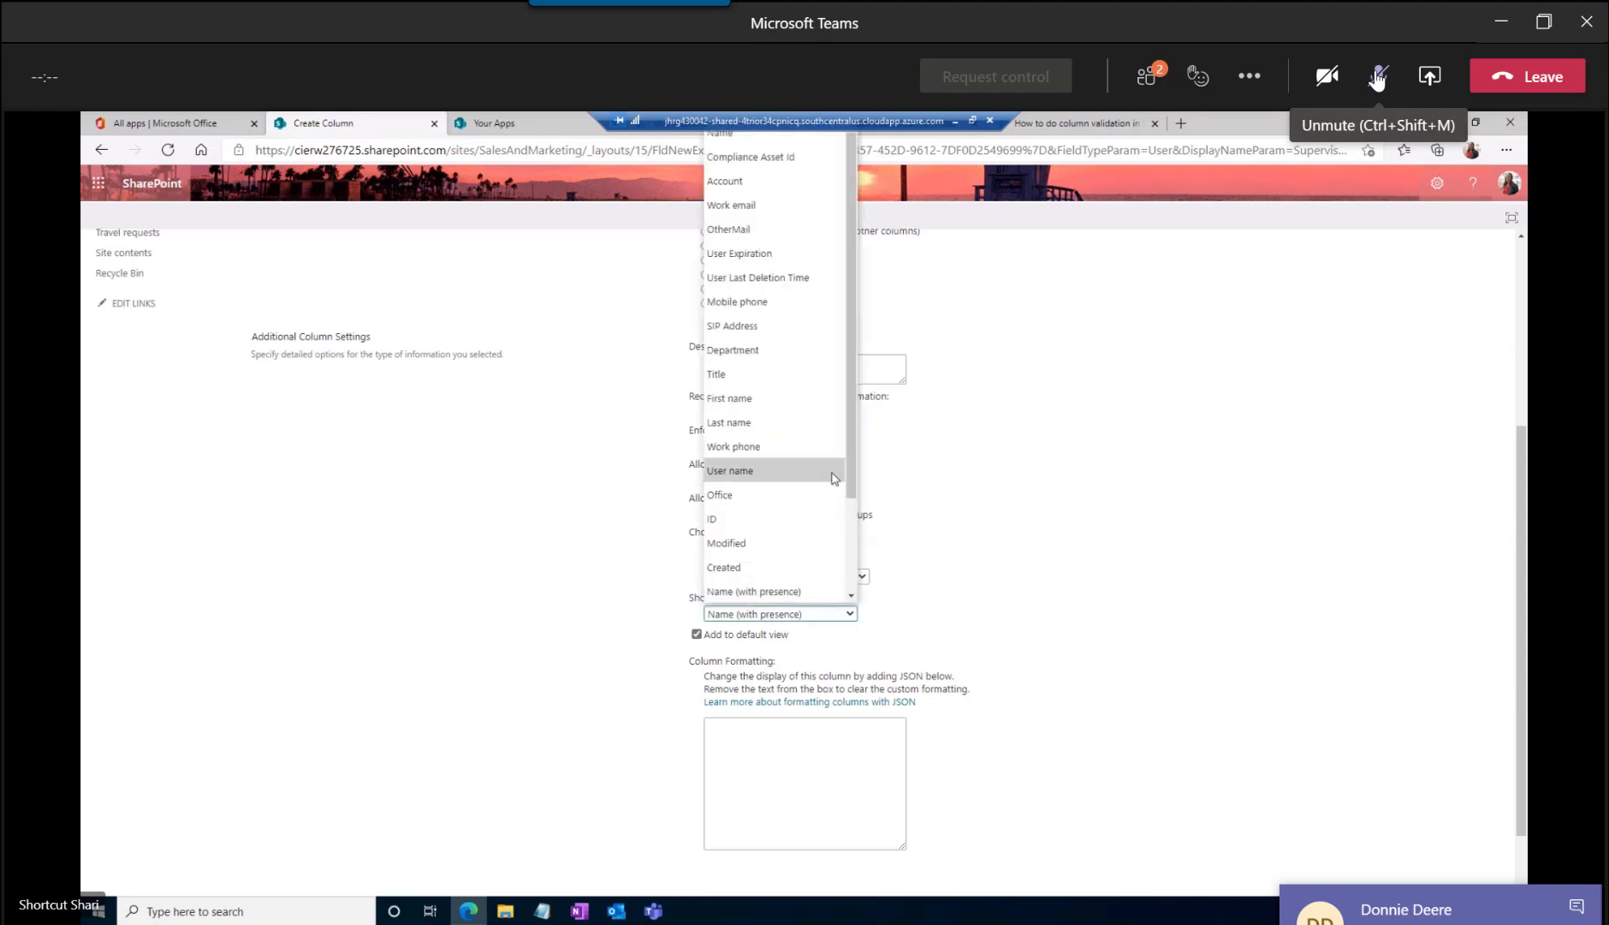
scroll(830, 479, "down", 2)
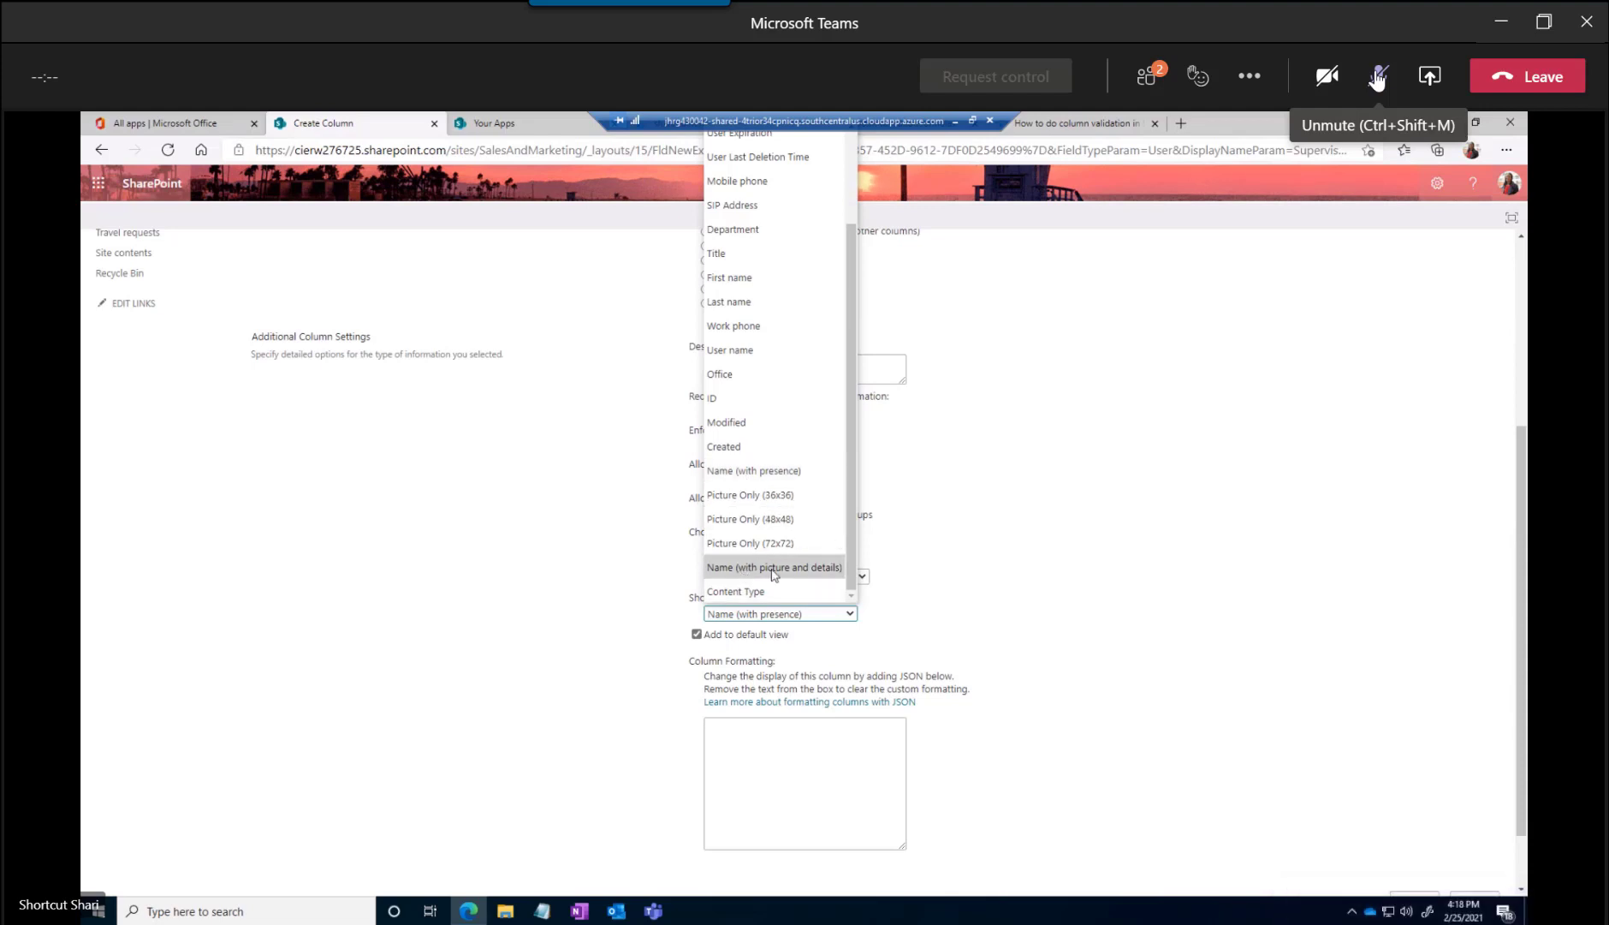
left_click_drag(853, 560, 845, 440)
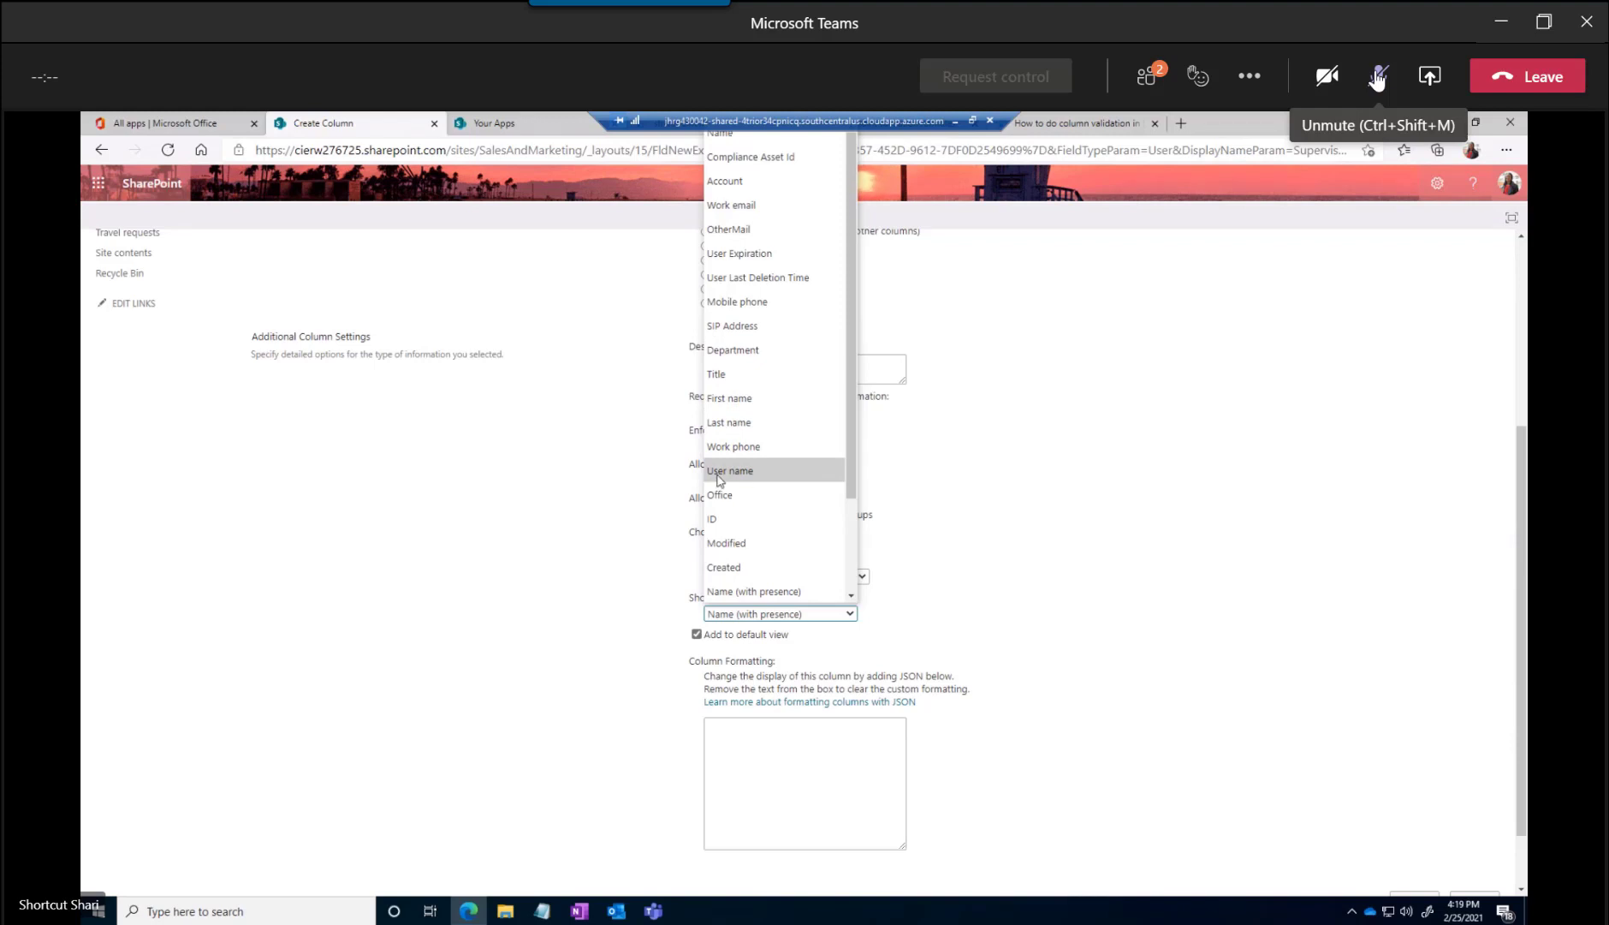
key("s")
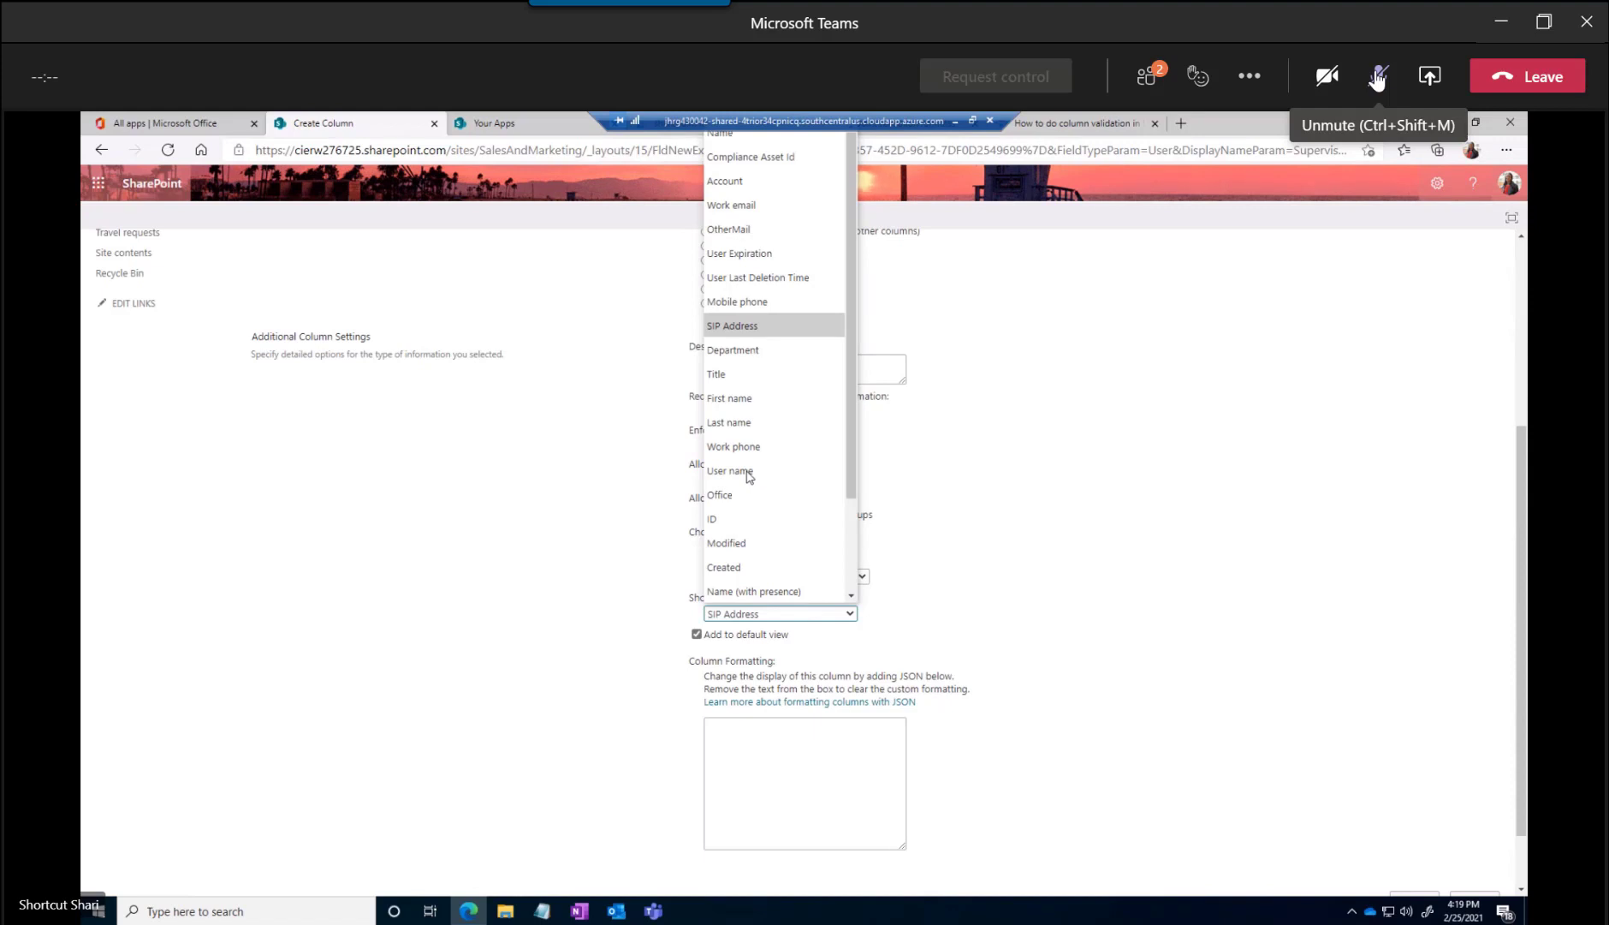
left_click_drag(855, 486, 866, 587)
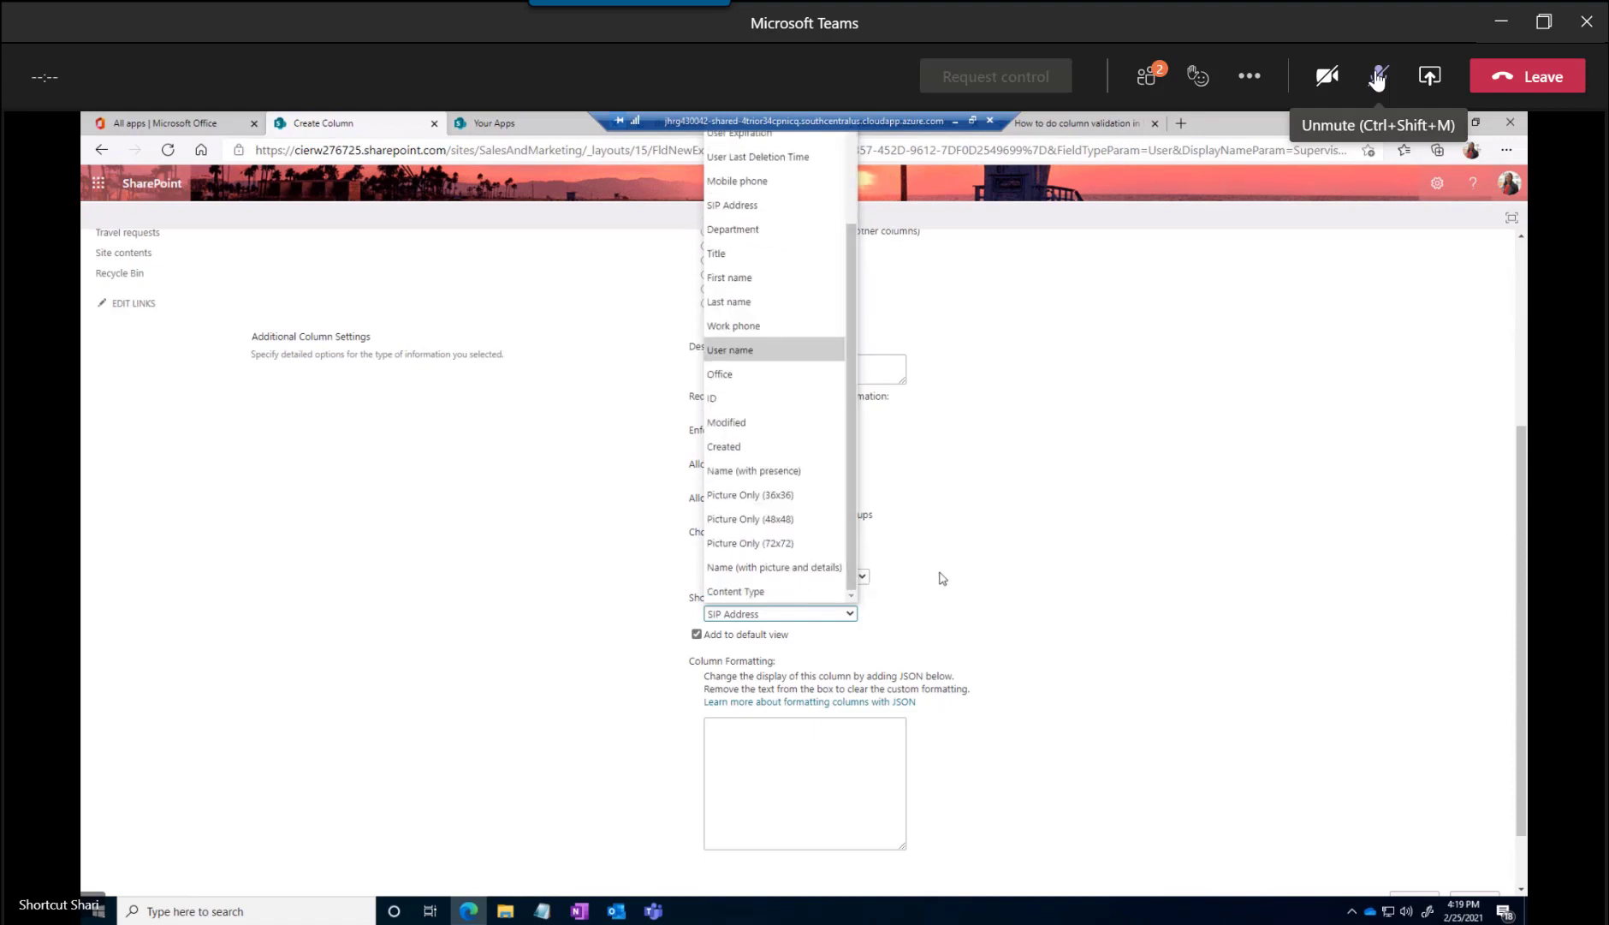
left_click(944, 578)
scroll(829, 674, "down", 1)
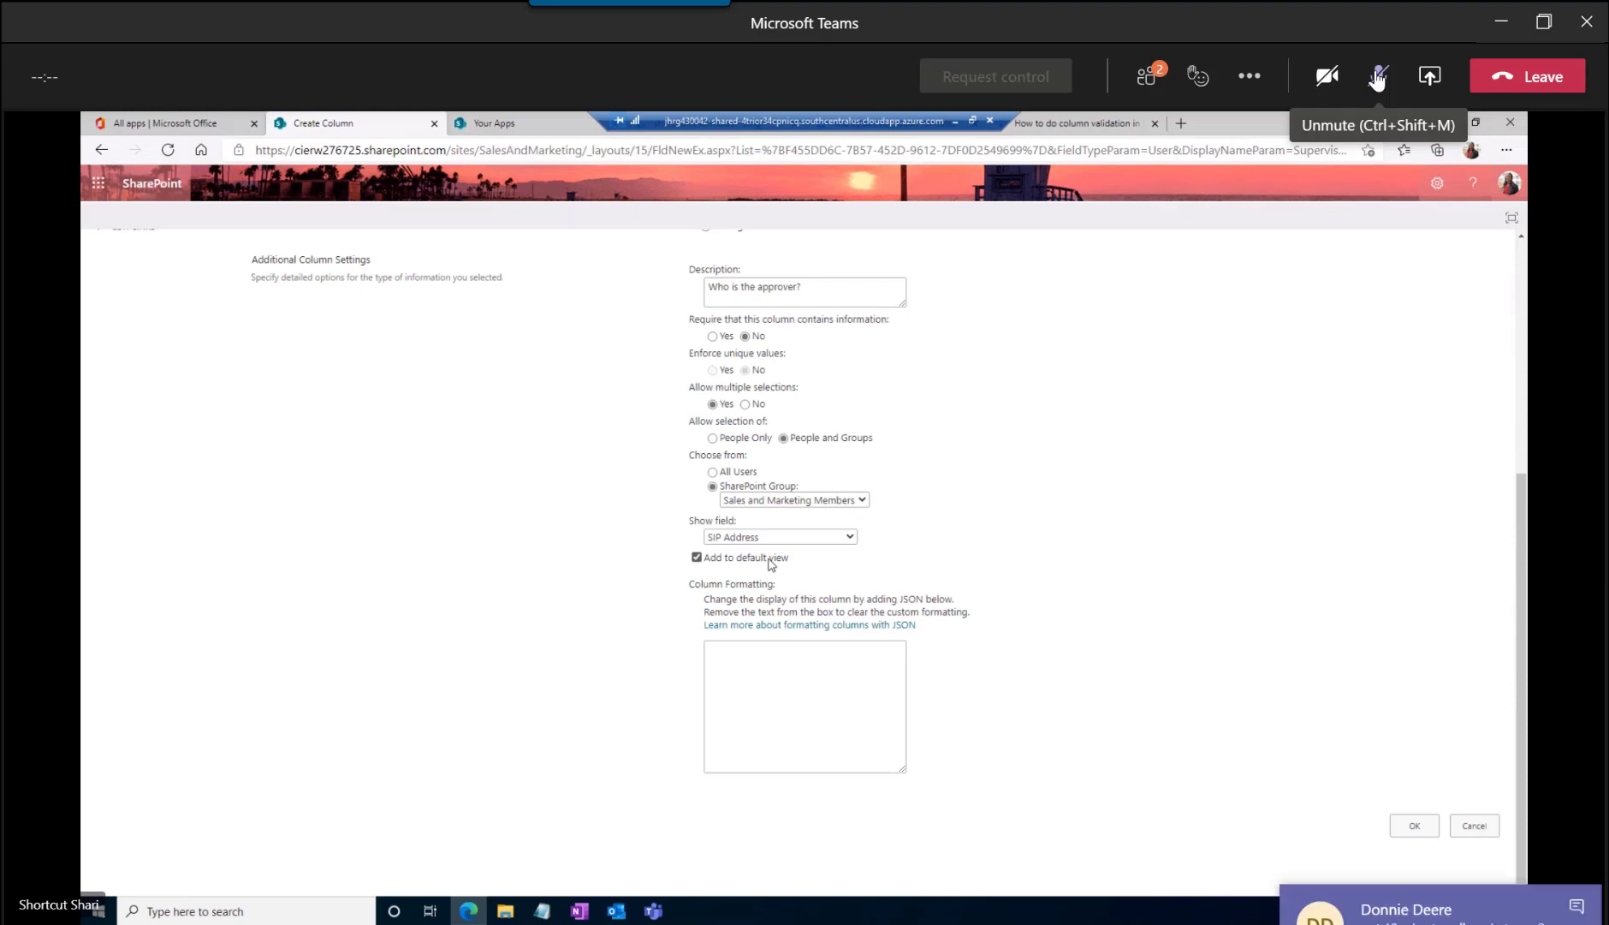
left_click(1408, 826)
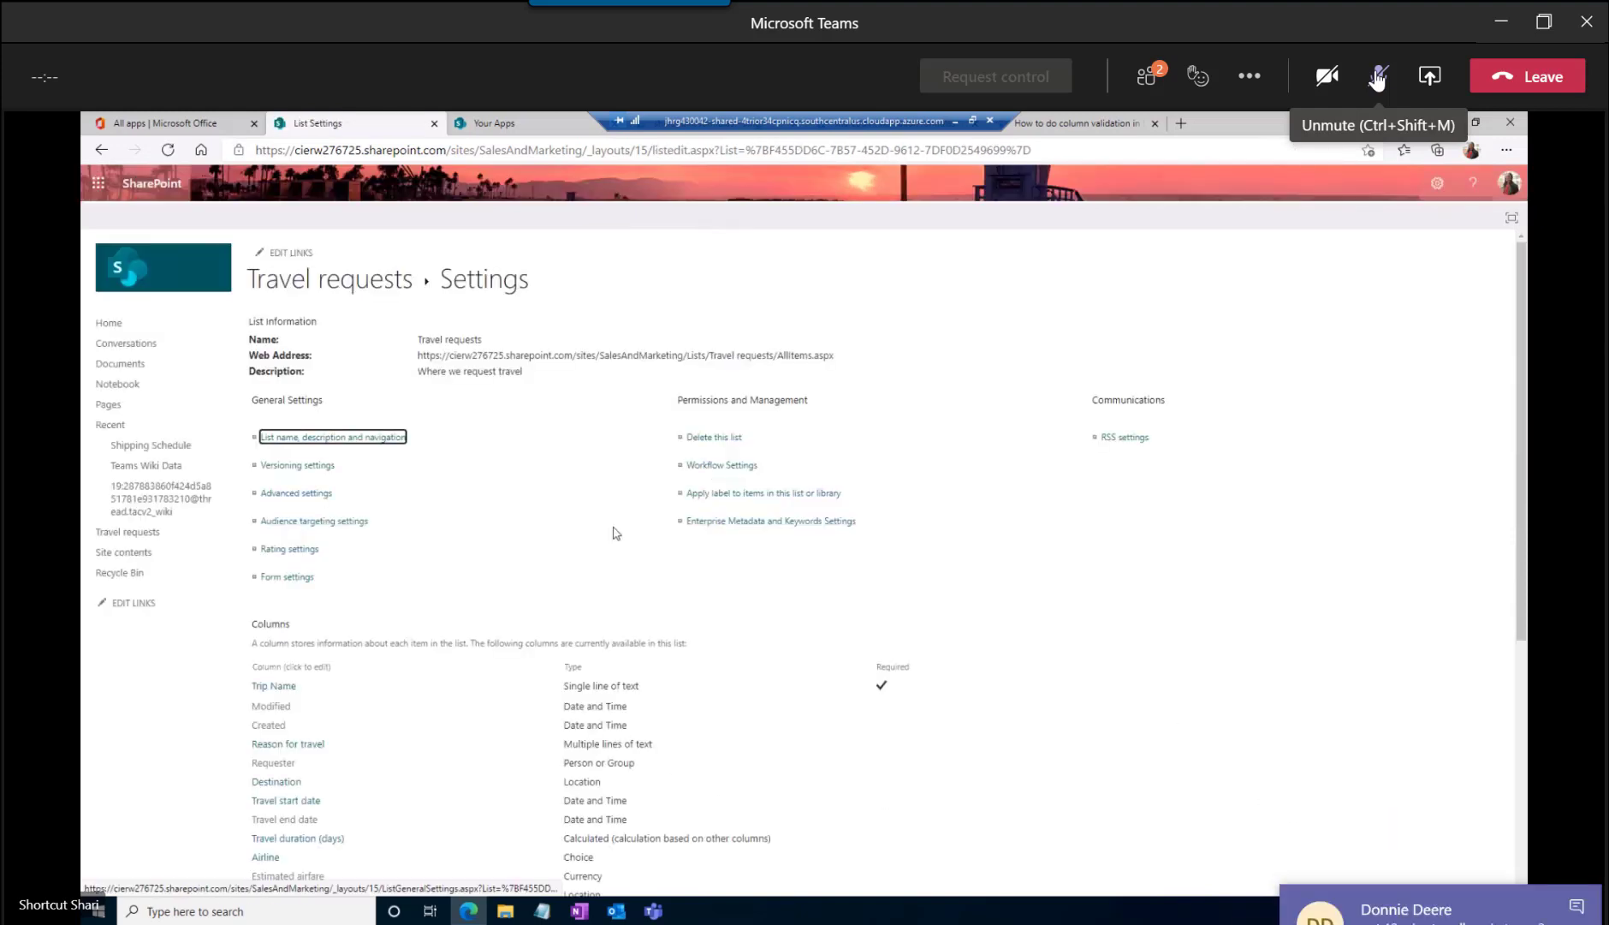
Return to the Travel requests list and open its All Items view for editing
left_click(350, 289)
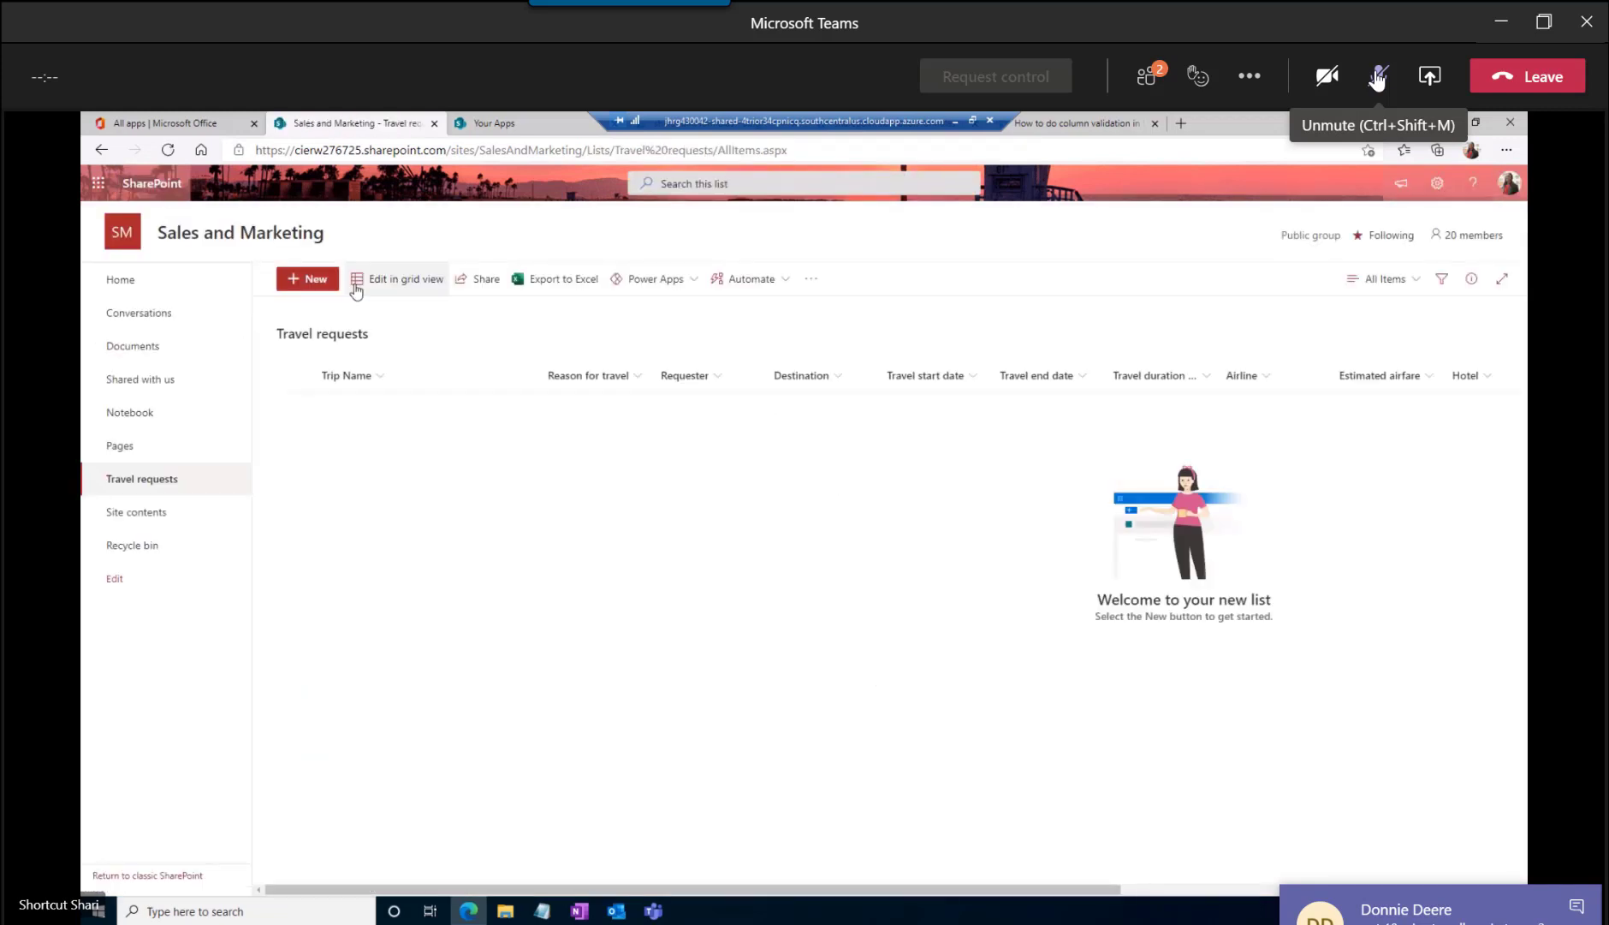
left_click(1417, 280)
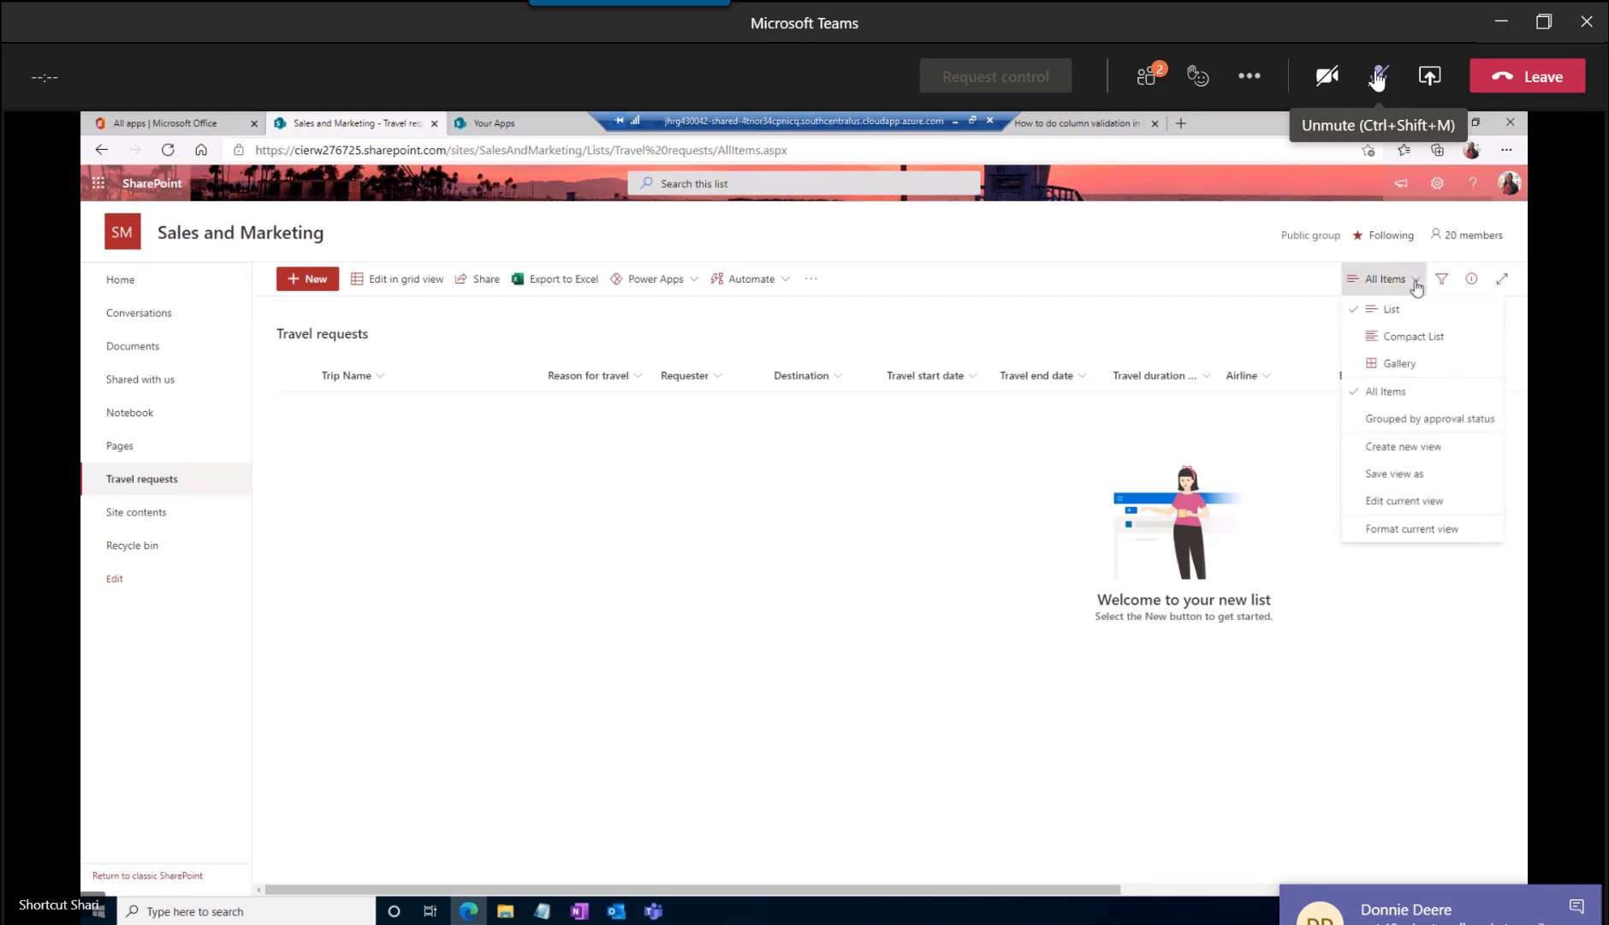
left_click(1402, 506)
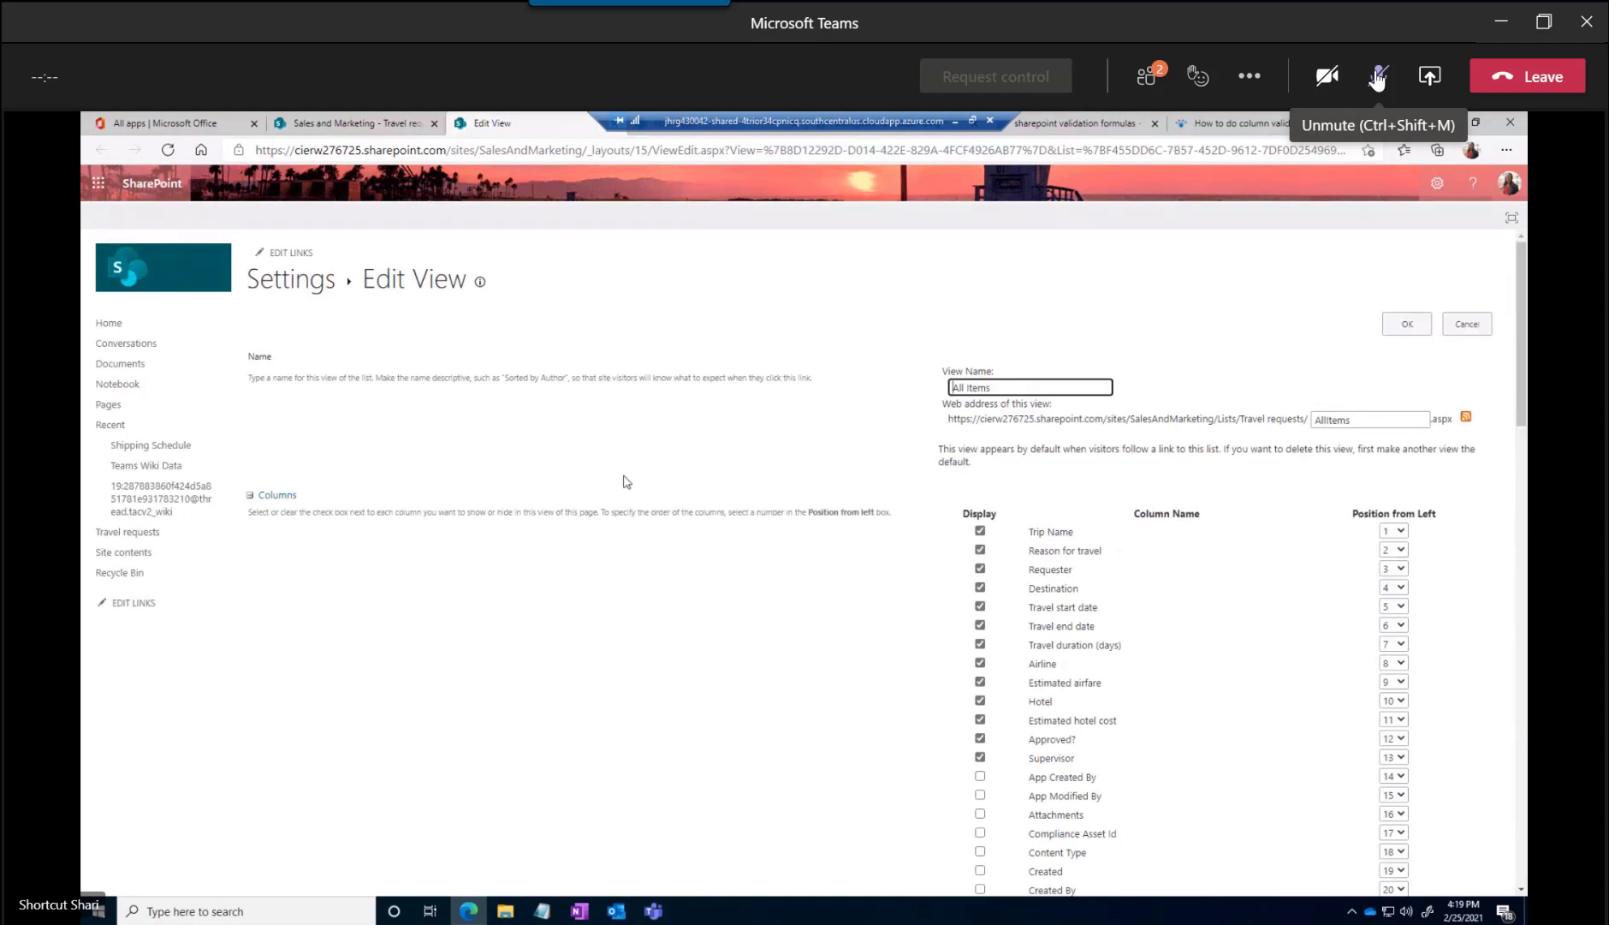
Hide the Airline, Estimated airfare, Hotel, Estimated hotel cost and Supervisor columns from the All Items view and save it
scroll(1040, 663, "down", 2)
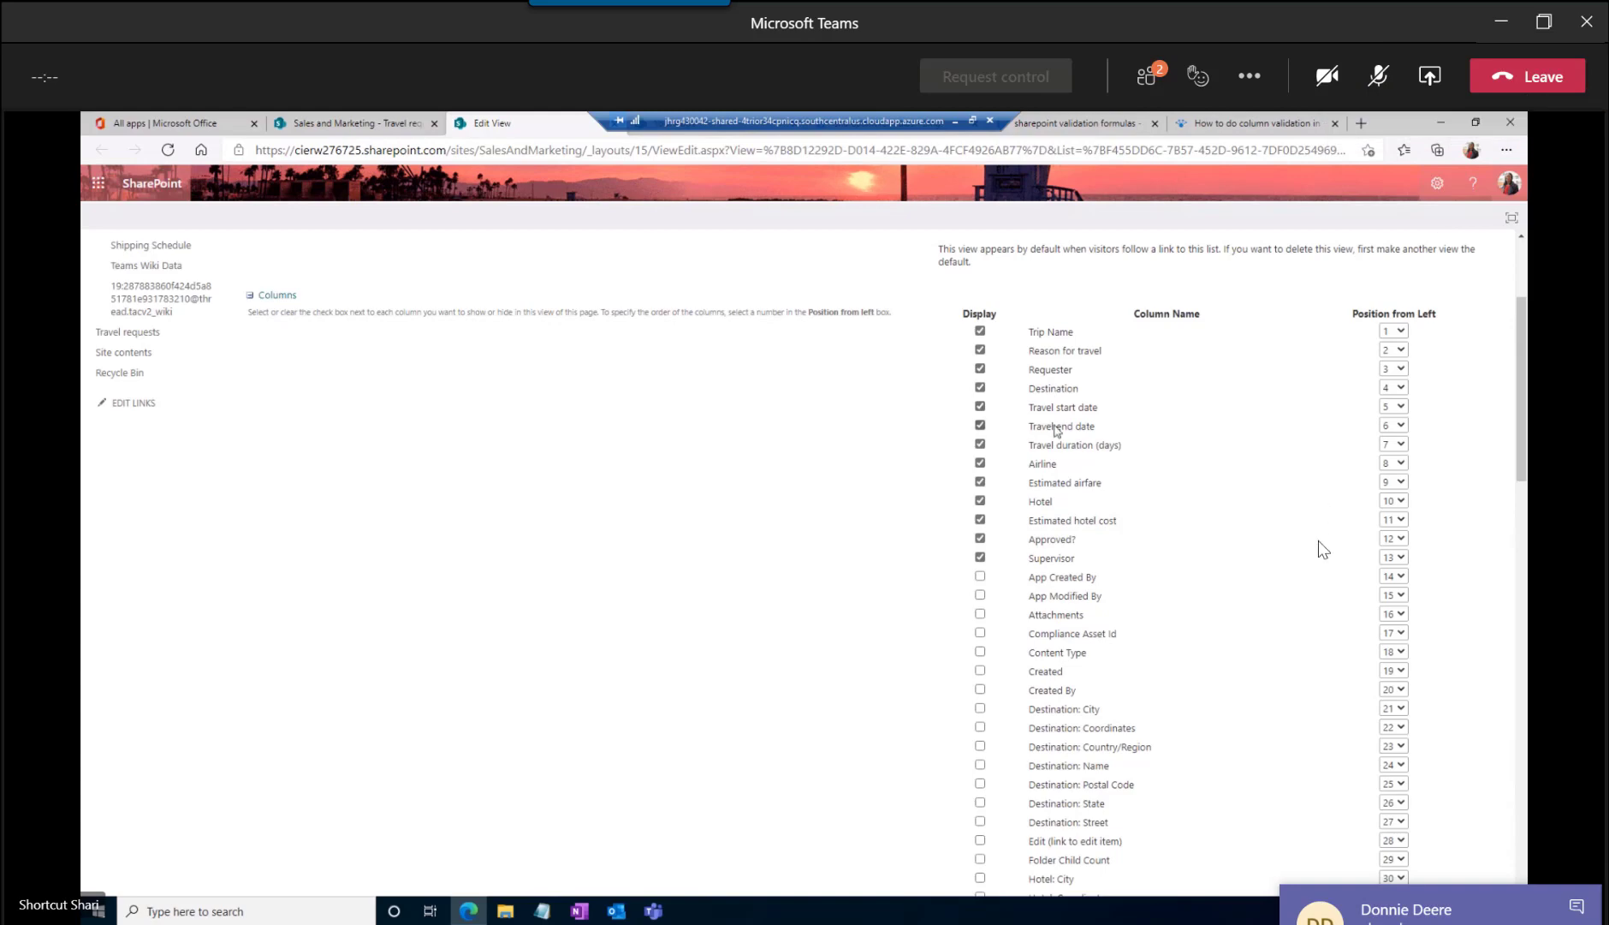
left_click(1573, 906)
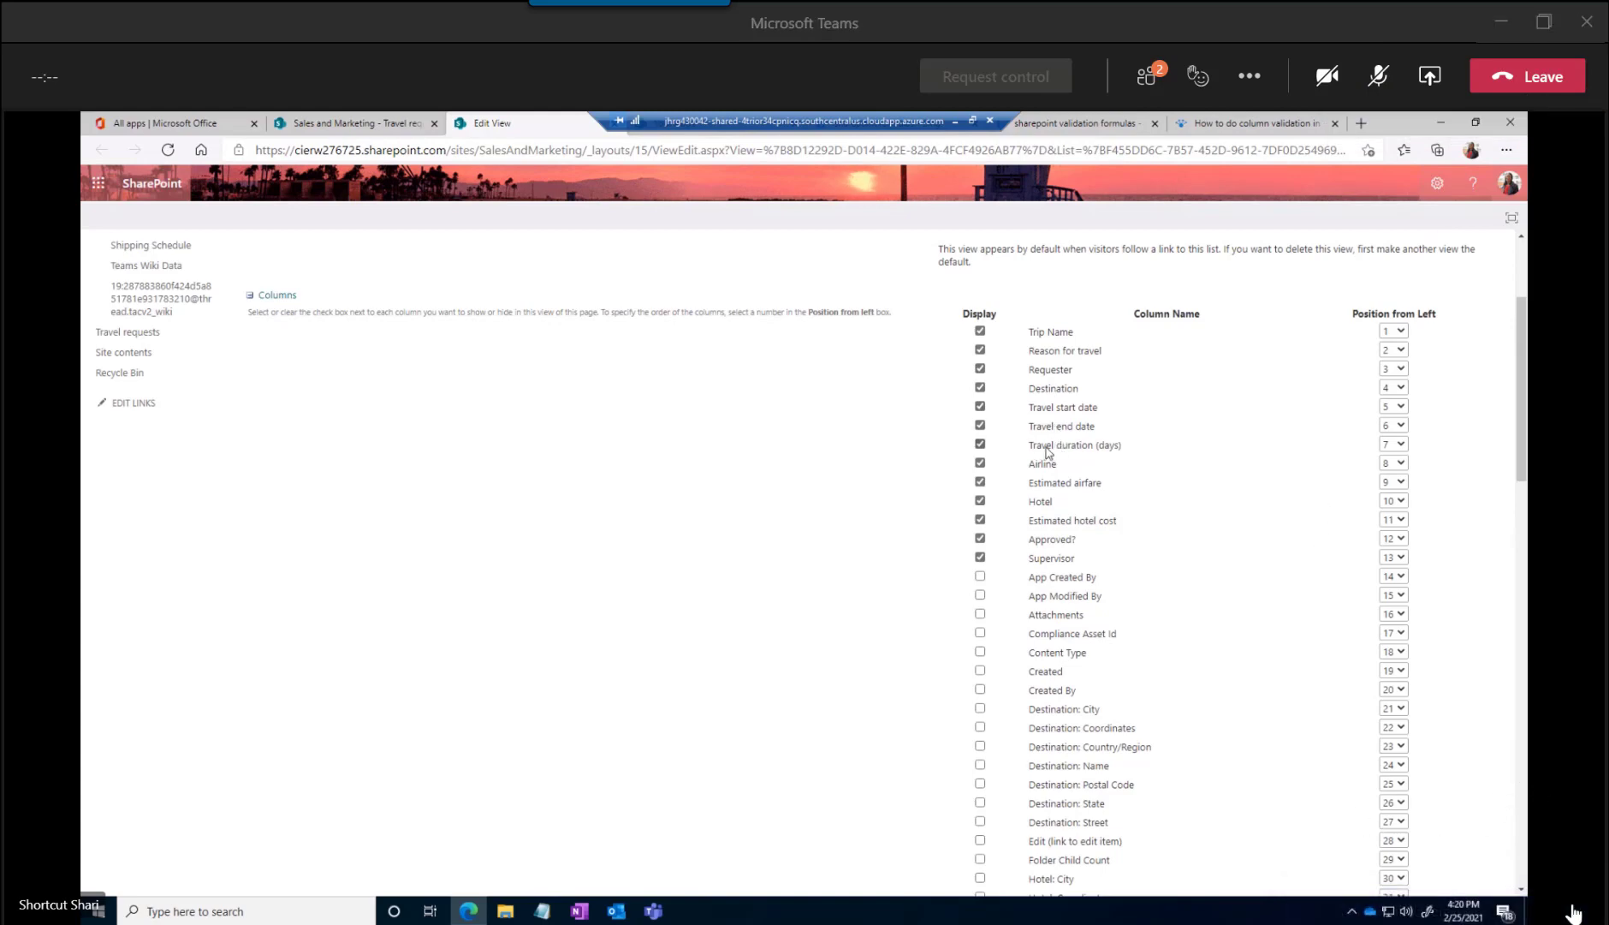
left_click(980, 462)
left_click(981, 482)
left_click(980, 500)
left_click(980, 520)
left_click(981, 558)
scroll(1215, 664, "down", 15)
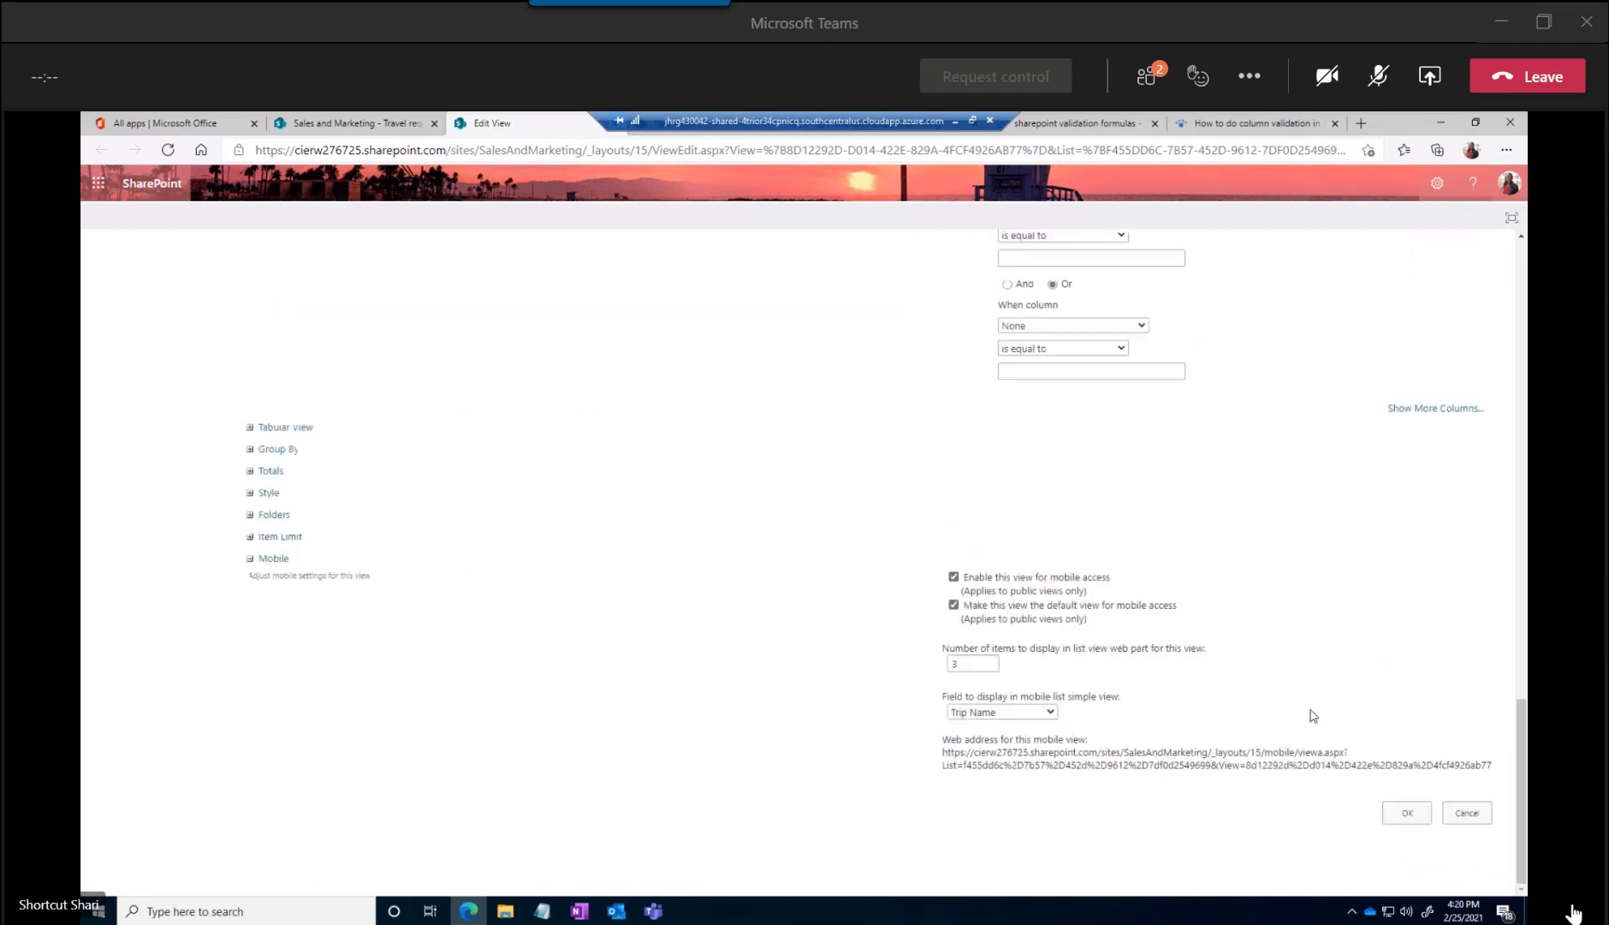
left_click(1406, 814)
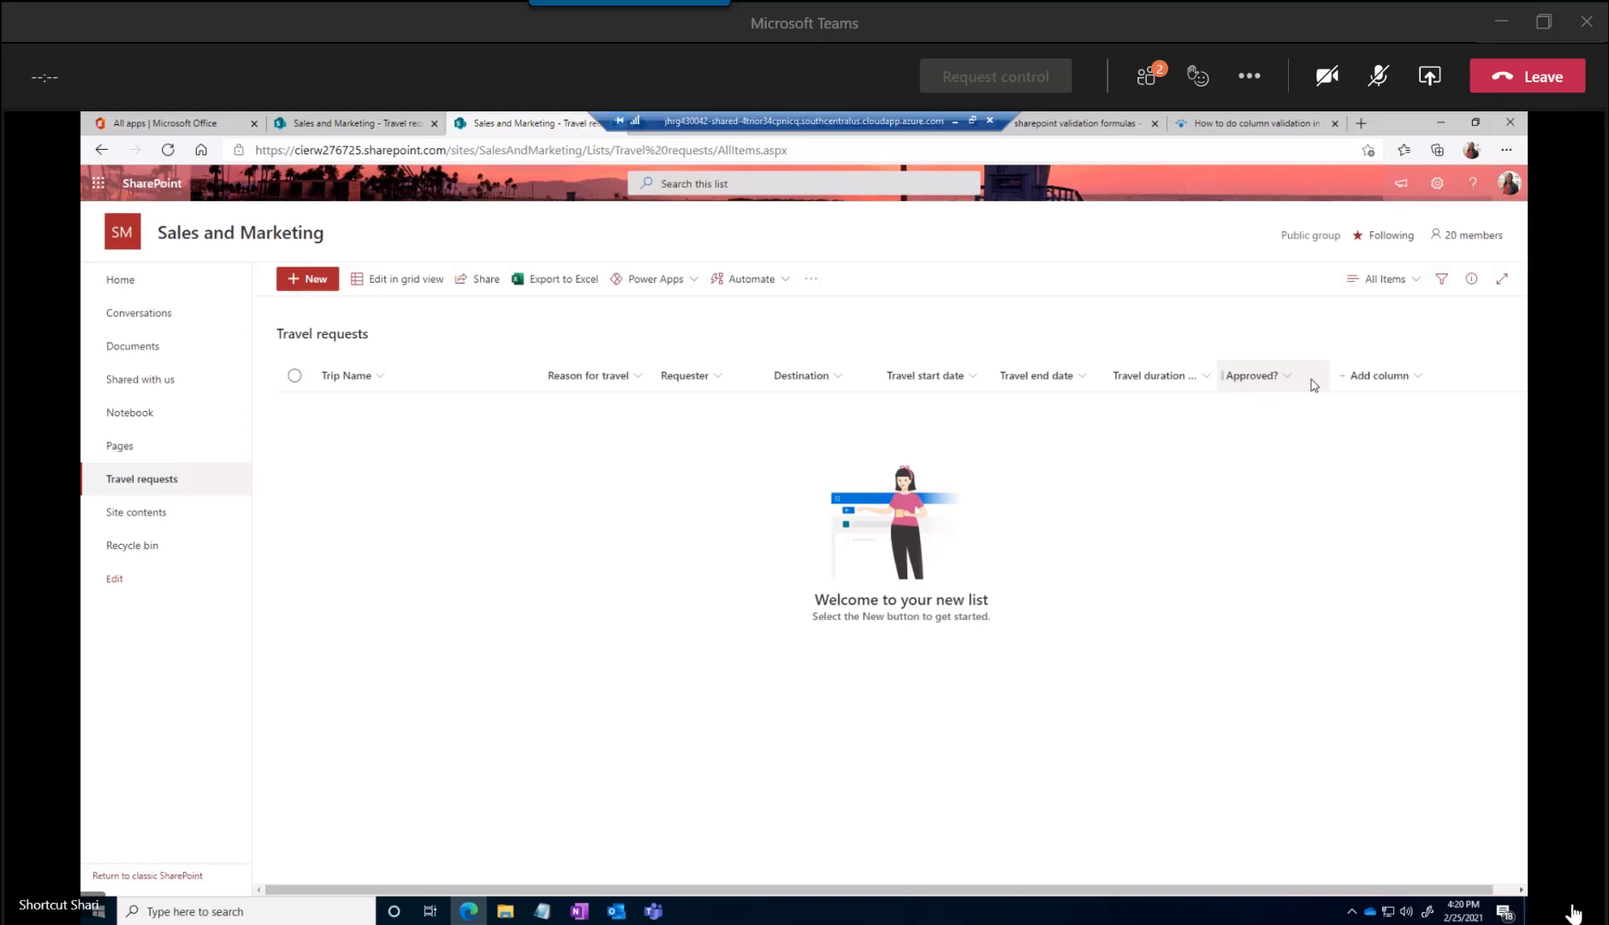
Start a new Standard View from the Travel requests list settings and name it "My Trips"
left_click(1414, 285)
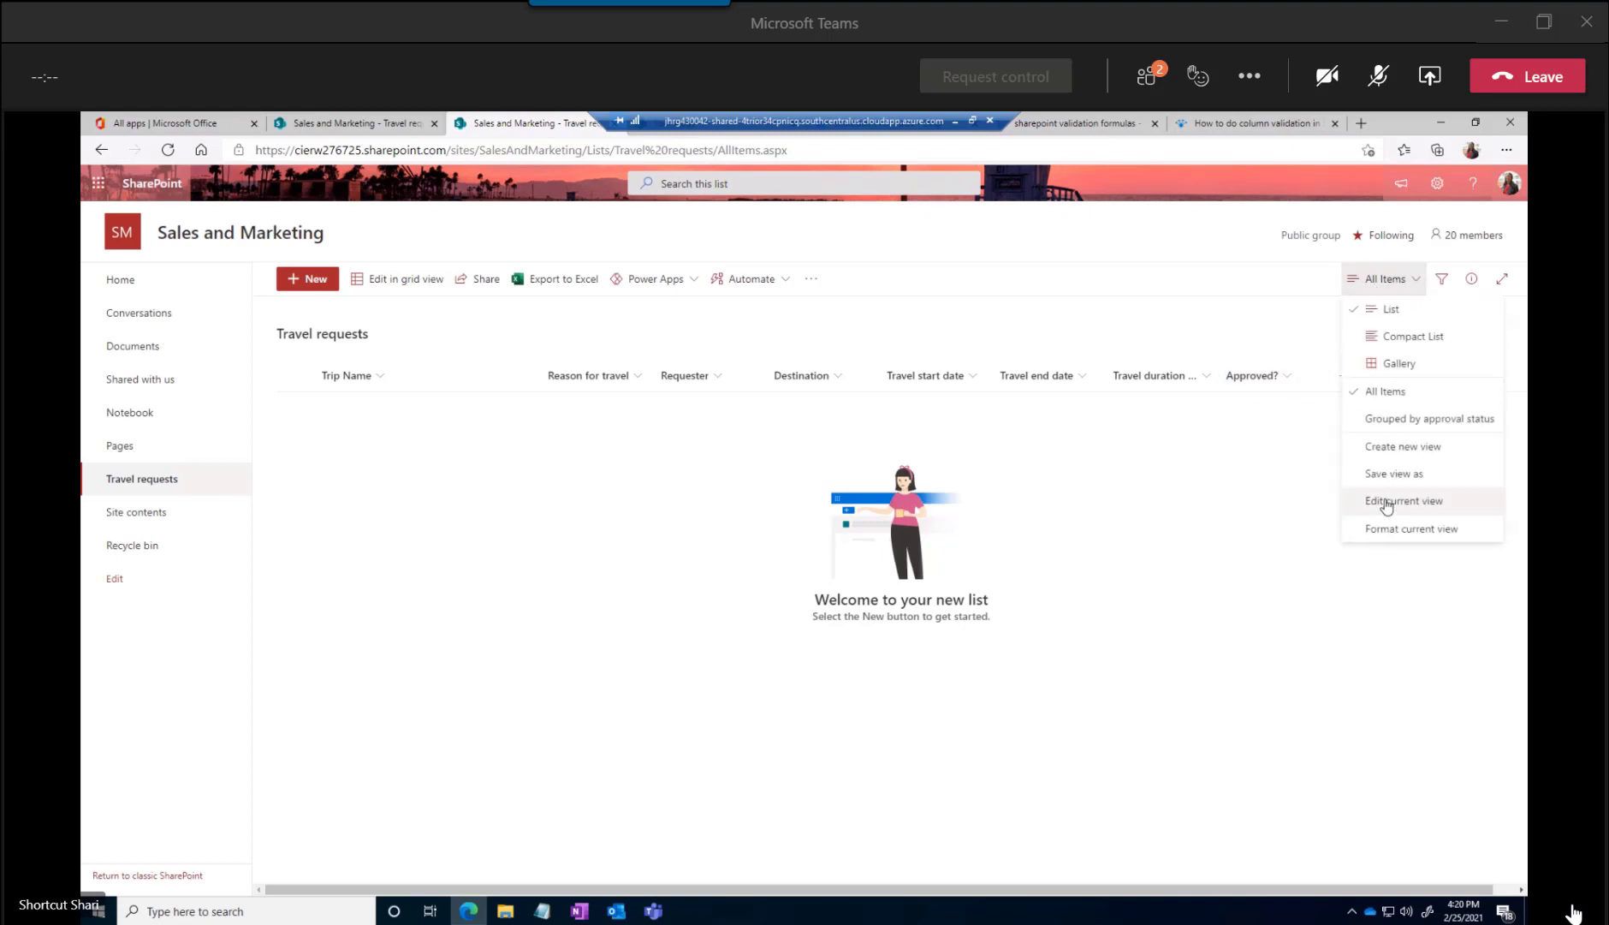
left_click(1436, 184)
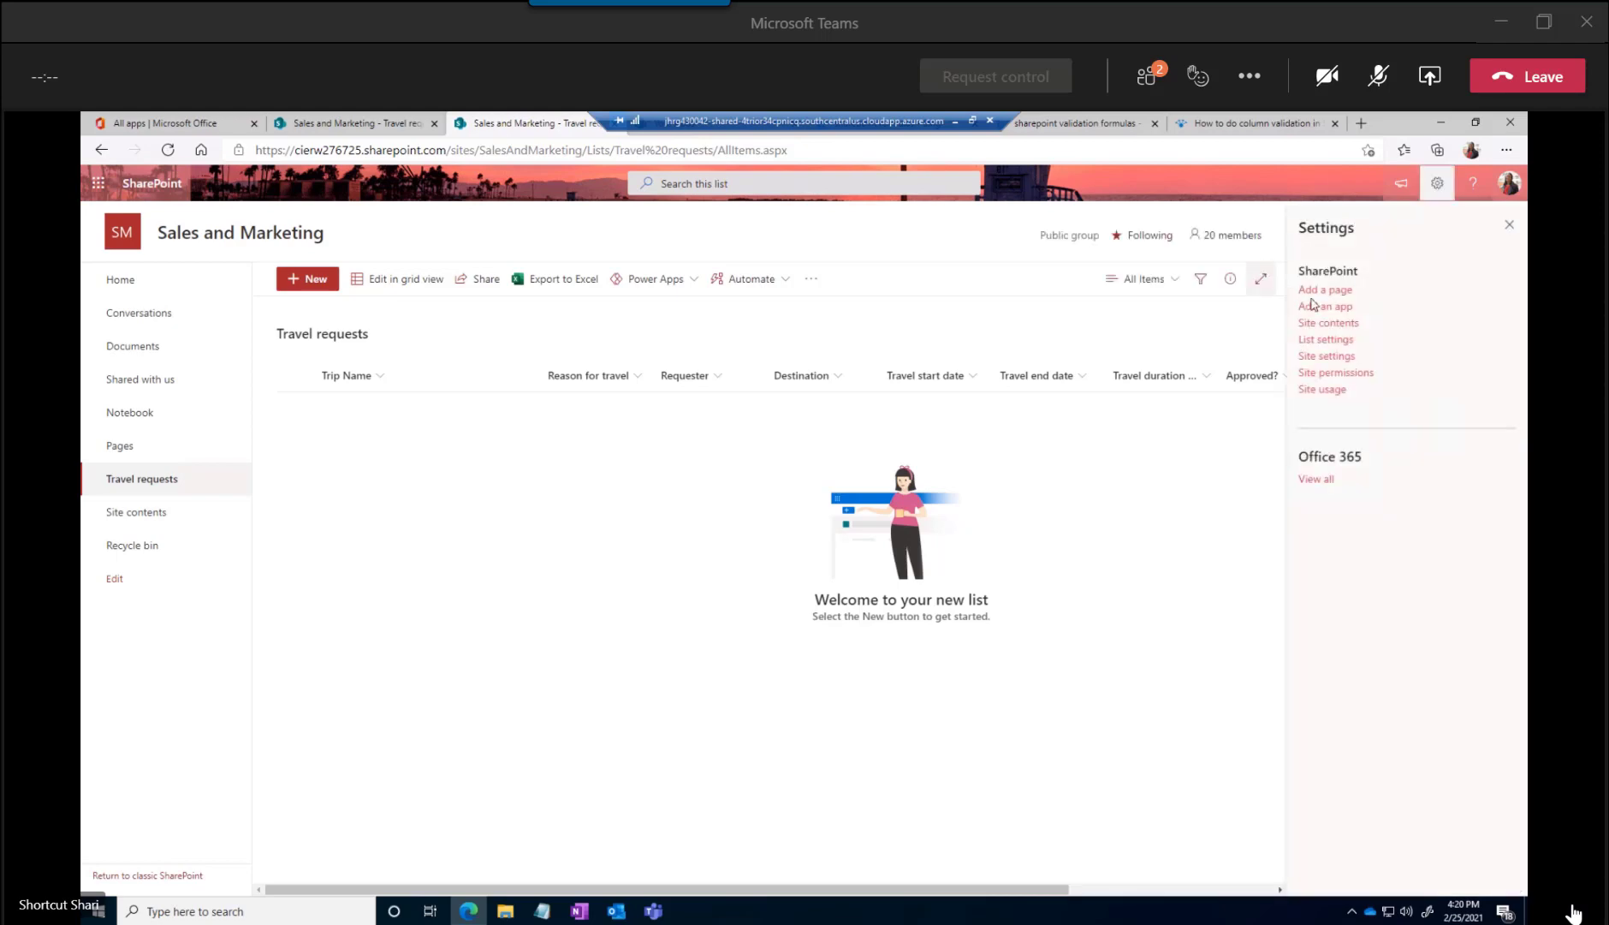
left_click(1326, 340)
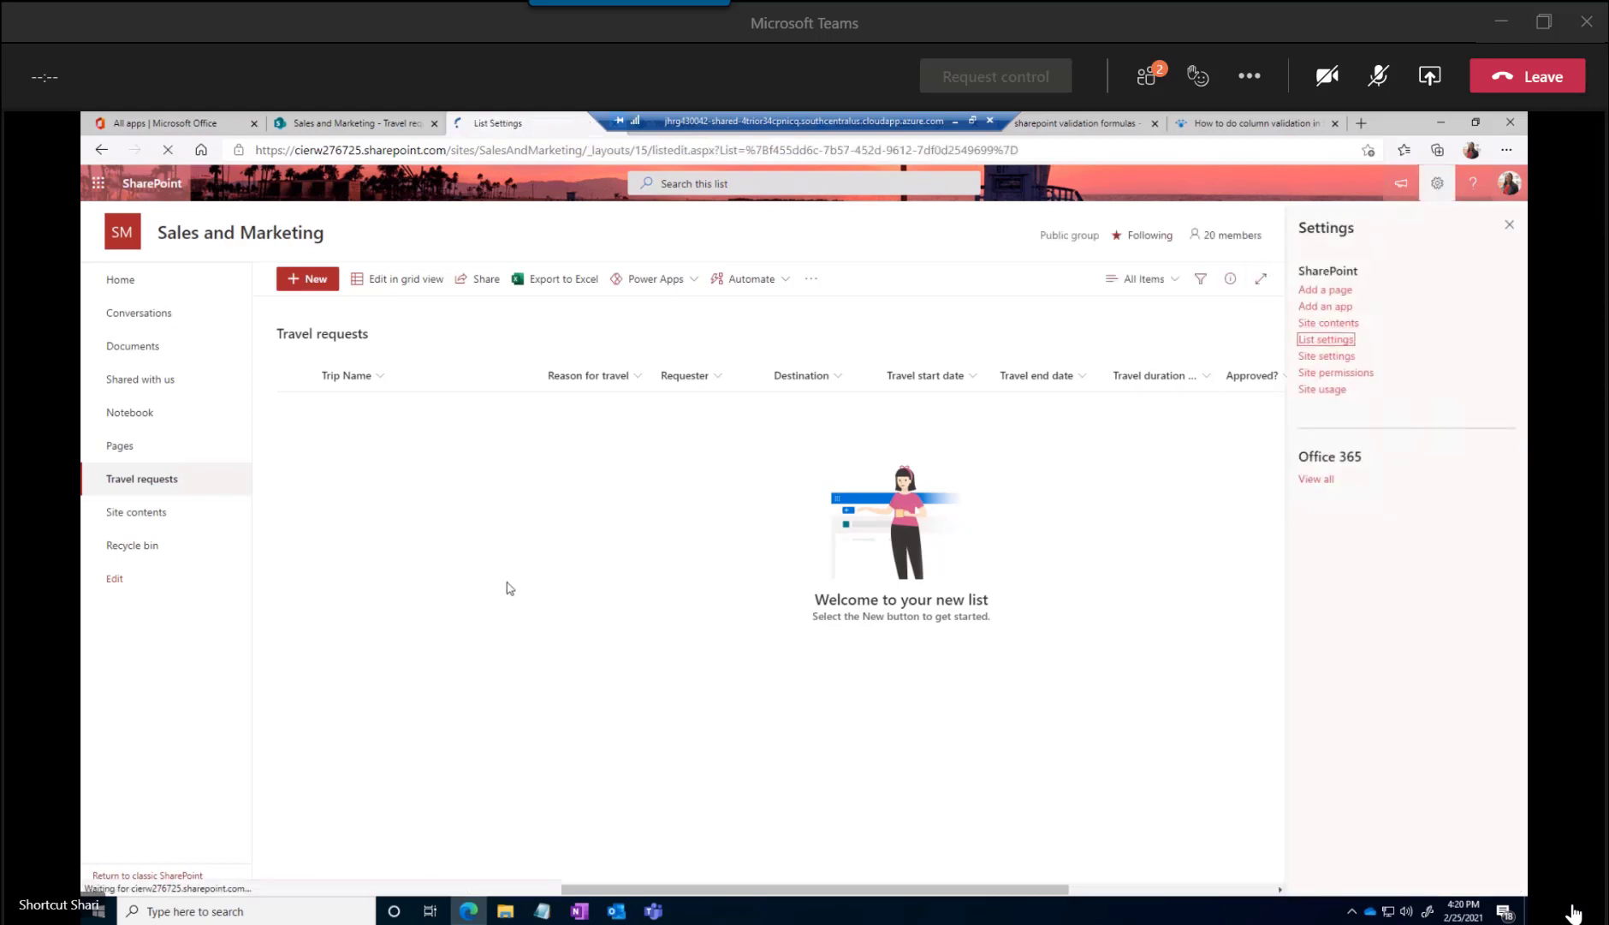
scroll(508, 607, "down", 5)
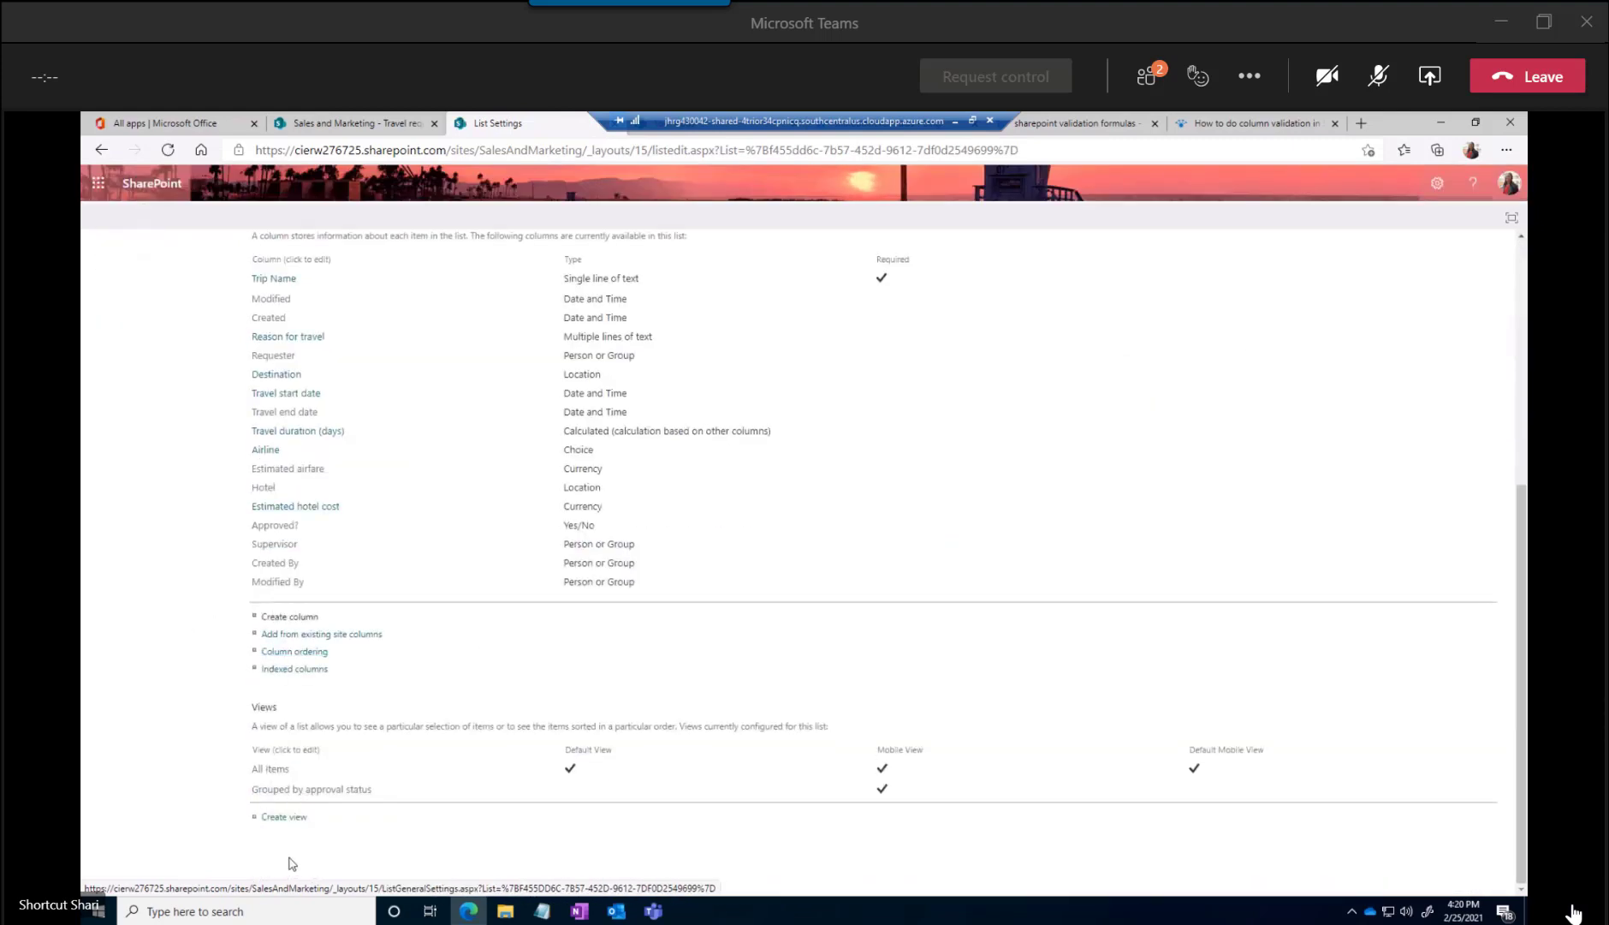
left_click(287, 820)
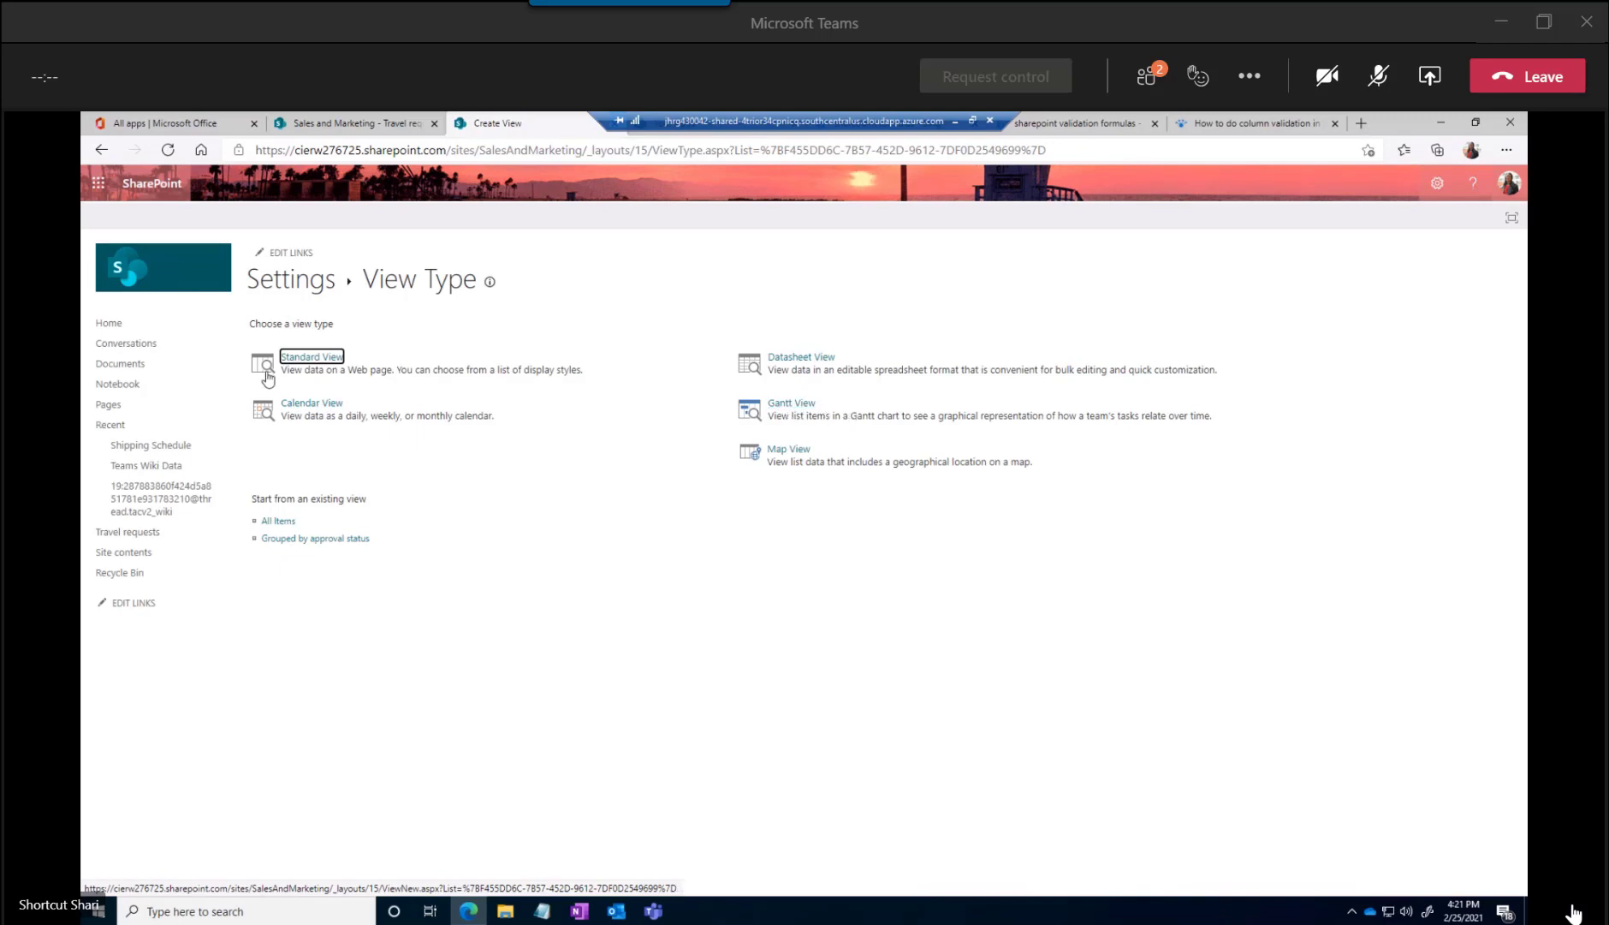
left_click(311, 367)
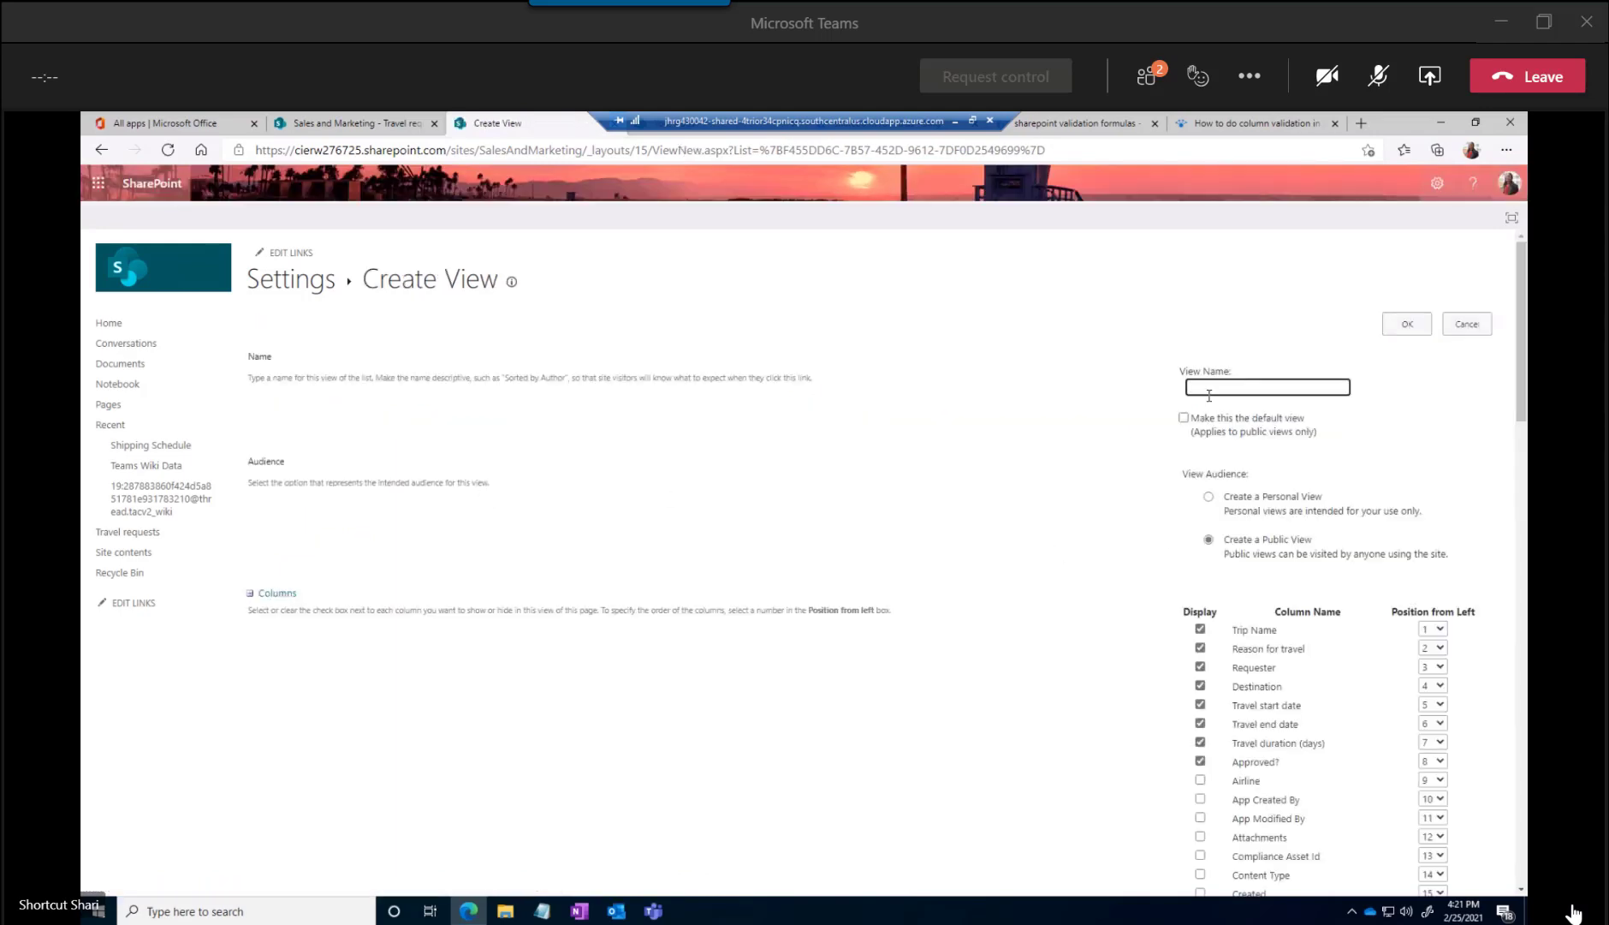
left_click(1210, 391)
type("My Trips")
Include the Supervisor column in the My Trips view and exclude the Requester column
scroll(1275, 537, "down", 2)
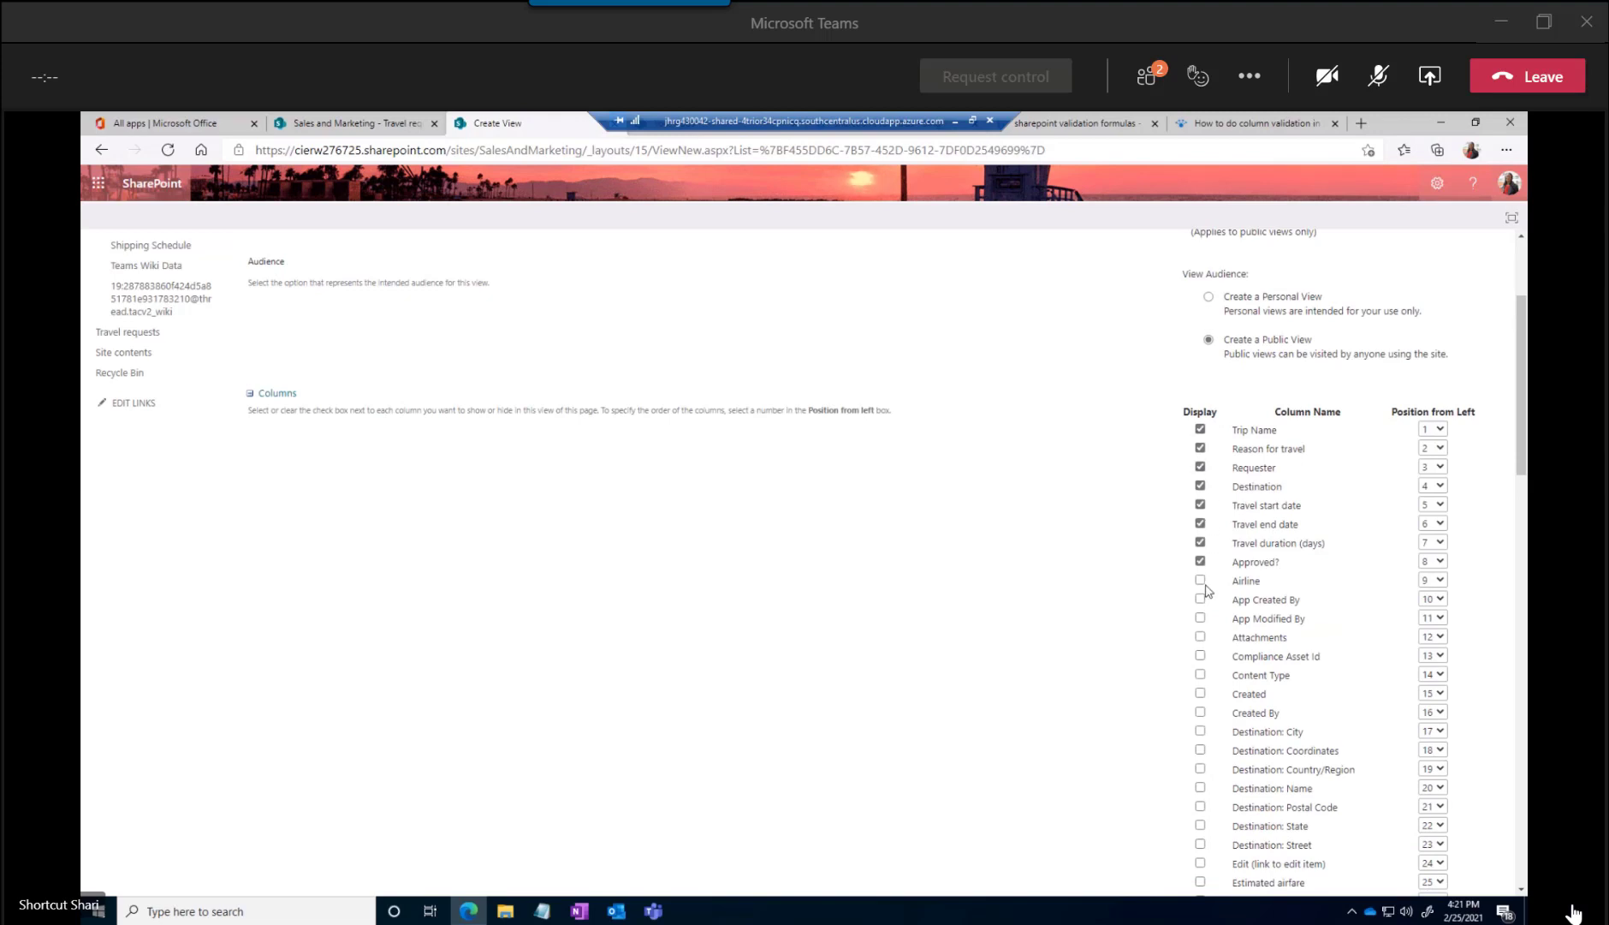
scroll(1207, 589, "down", 7)
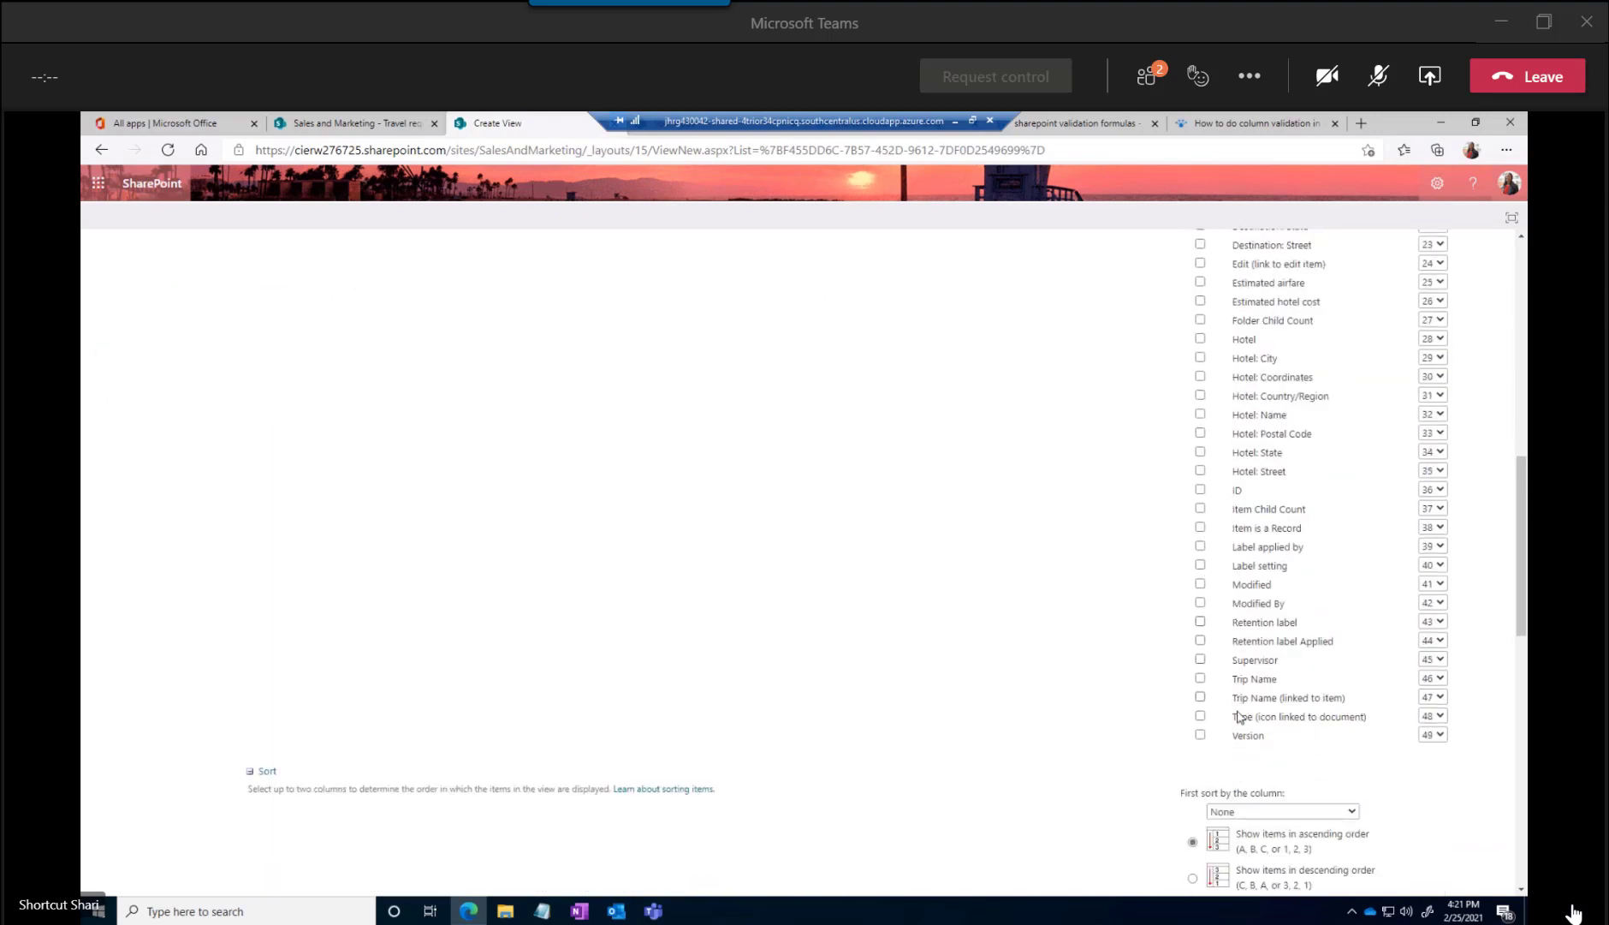
left_click(1200, 659)
scroll(1250, 669, "down", 4)
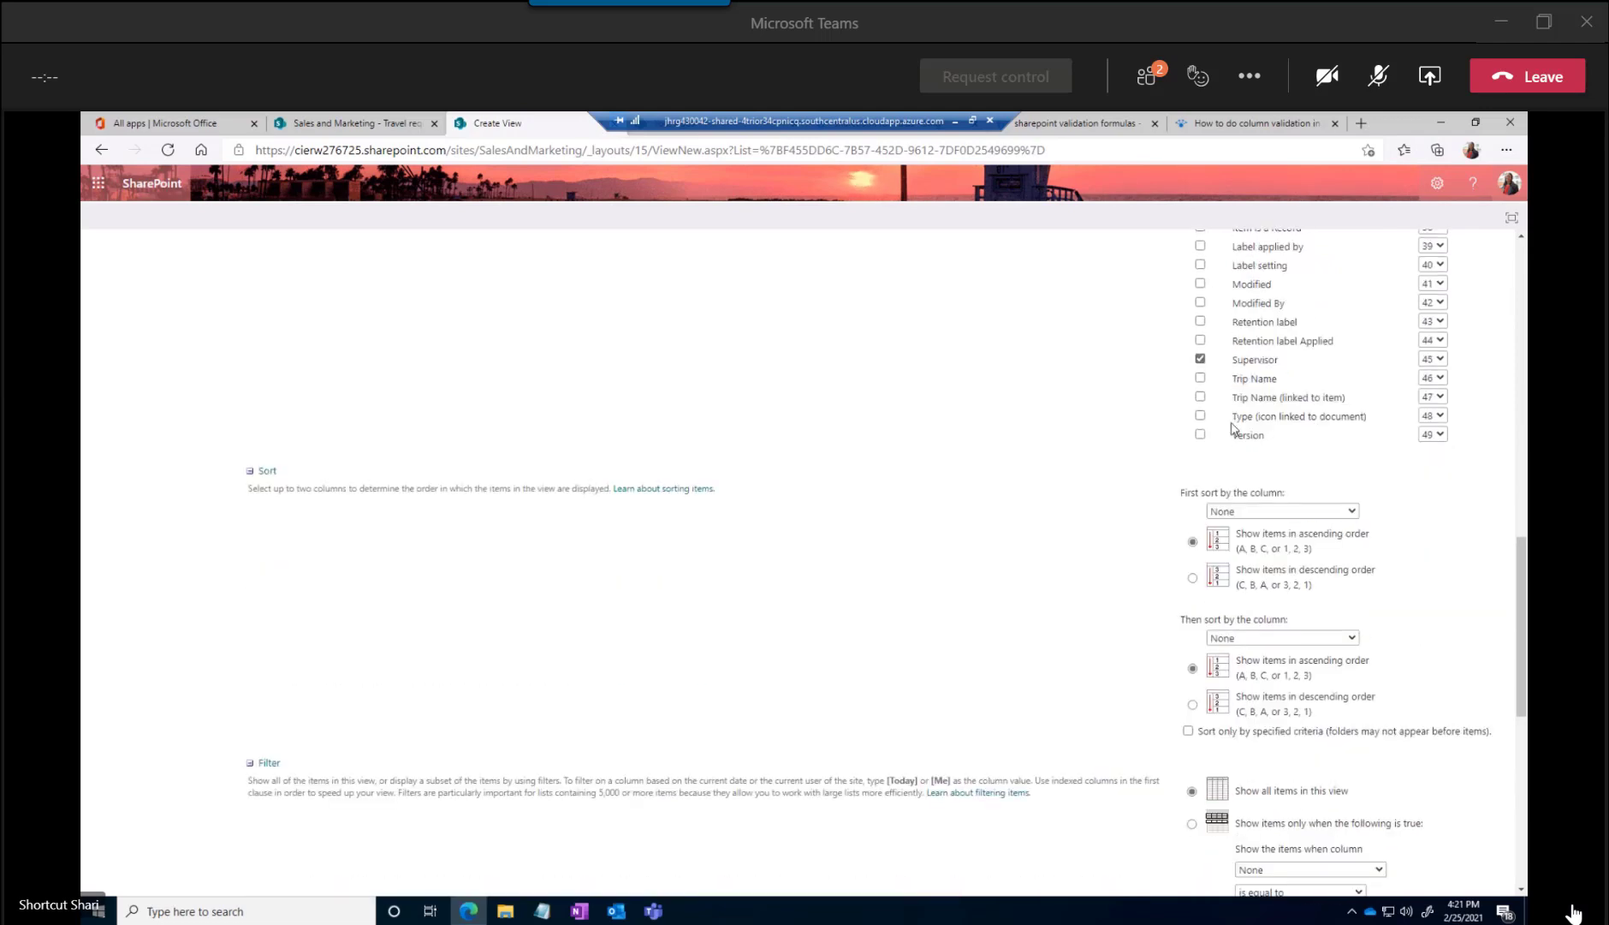
scroll(1234, 428, "up", 10)
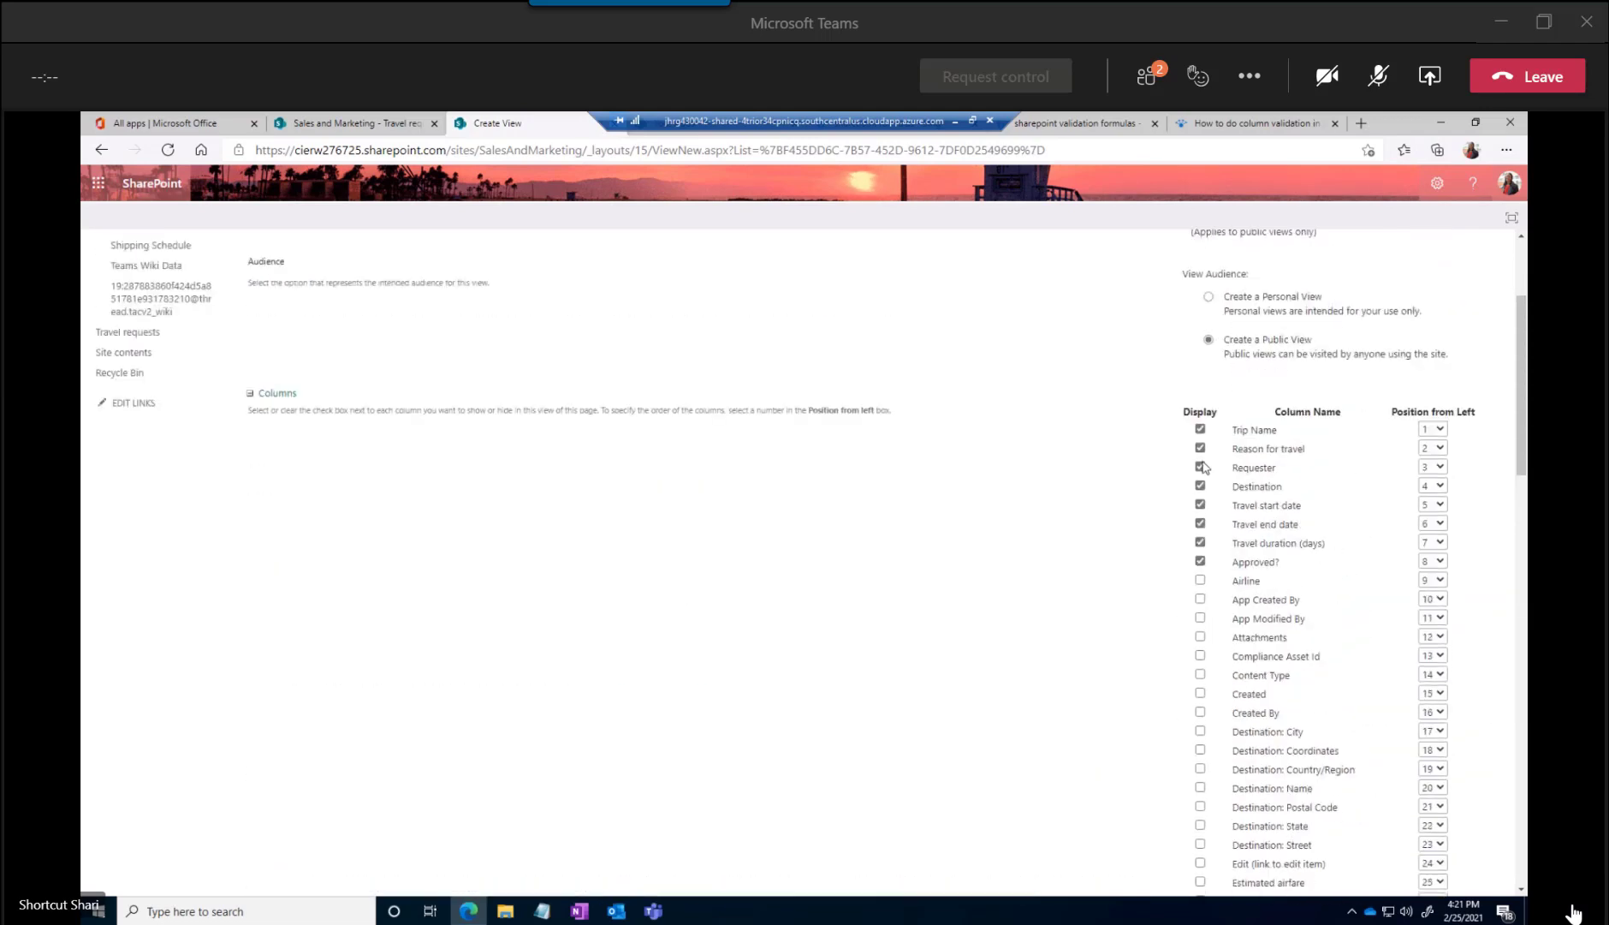
left_click(1200, 468)
scroll(1340, 505, "down", 5)
scroll(1340, 507, "down", 2)
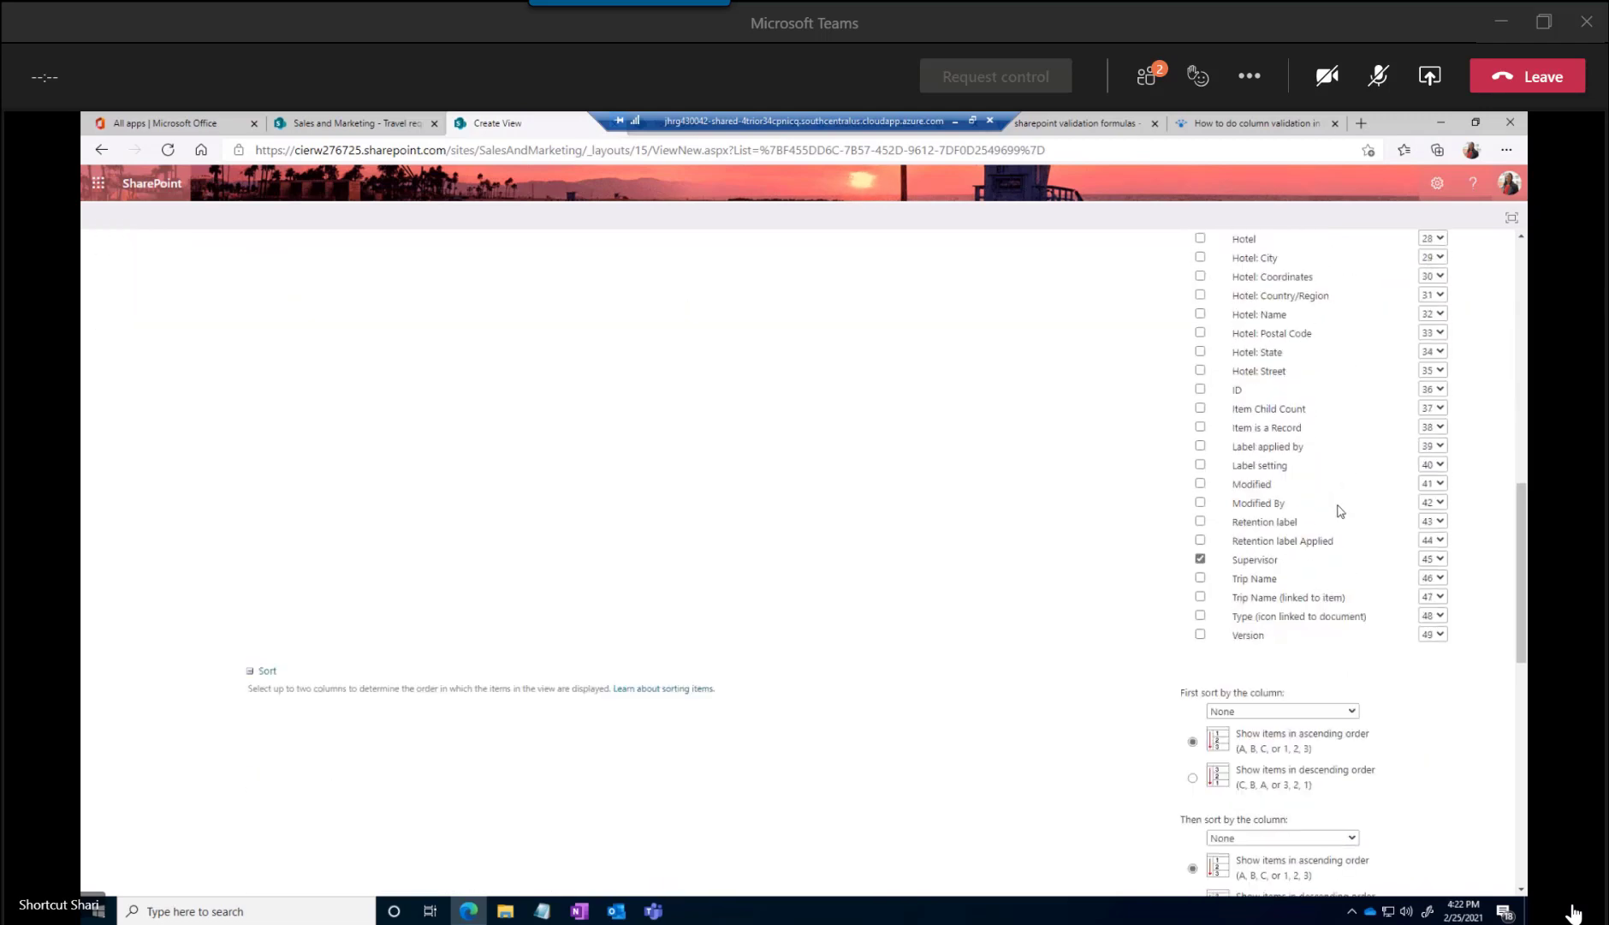
scroll(1335, 505, "up", 15)
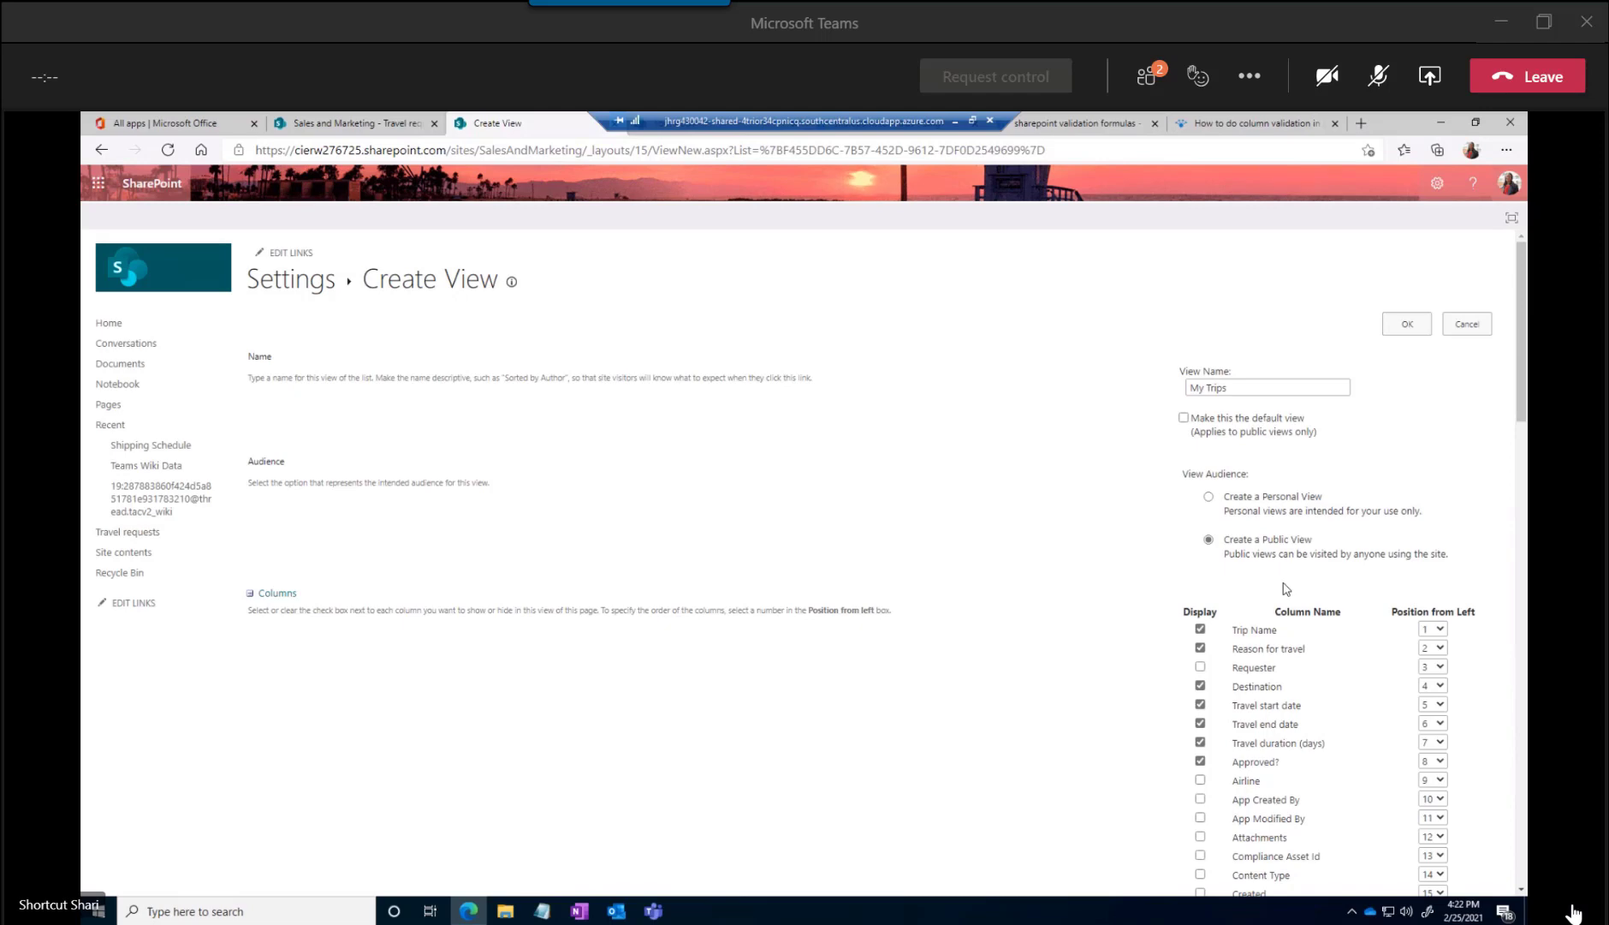
Sort the My Trips view first by the Created column in descending order
scroll(1286, 588, "down", 1)
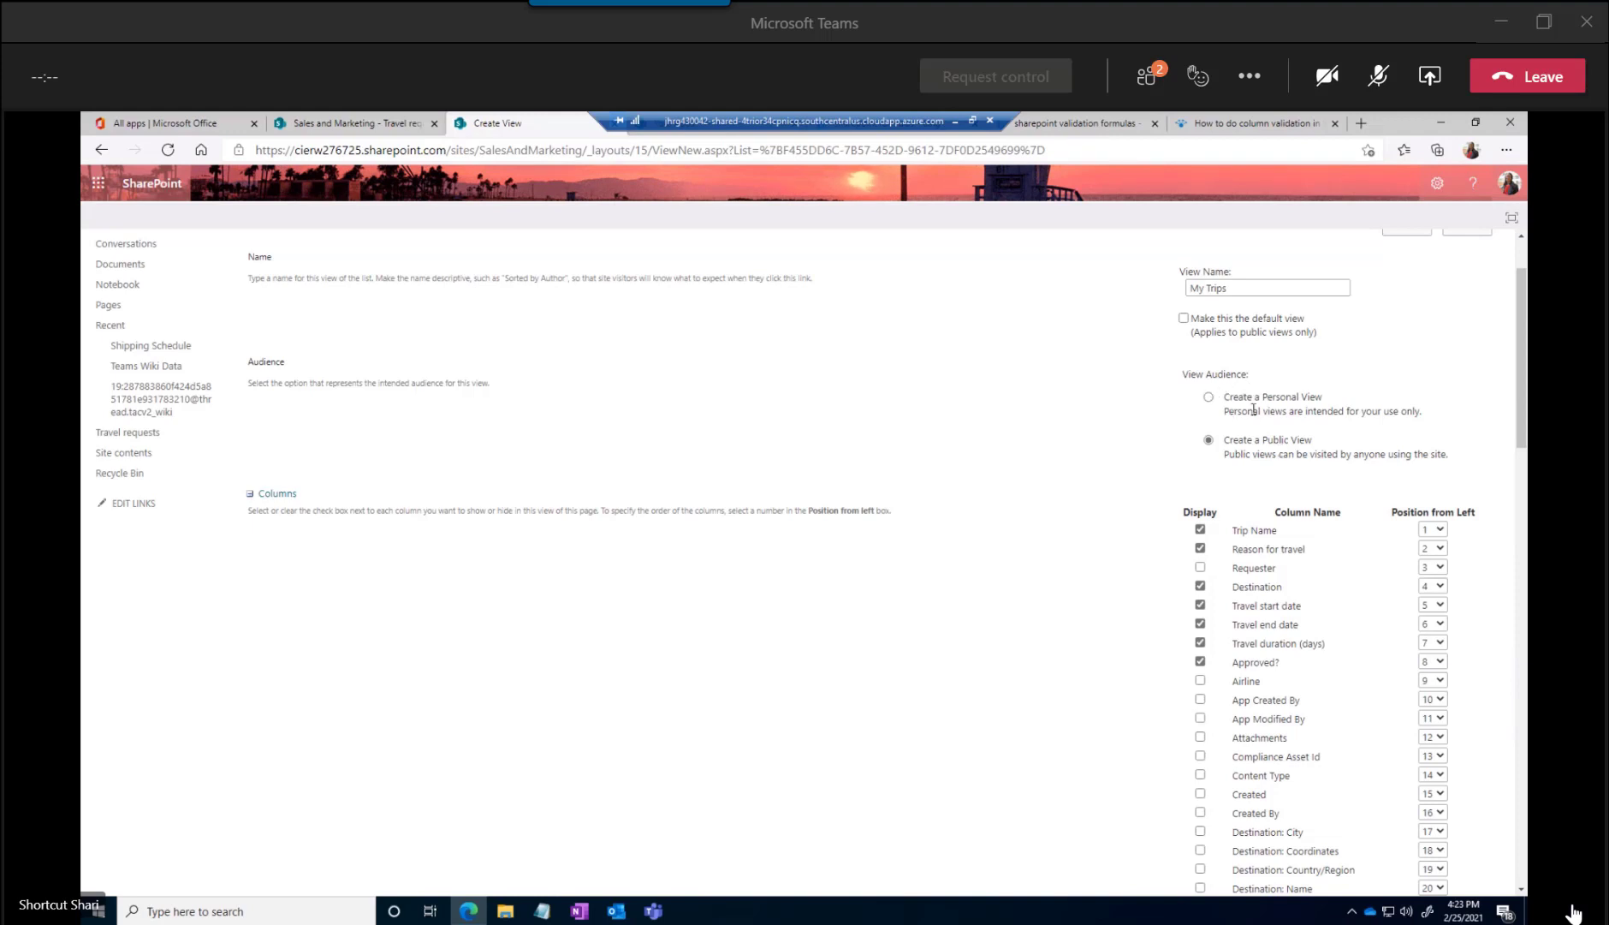
scroll(1266, 449, "down", 3)
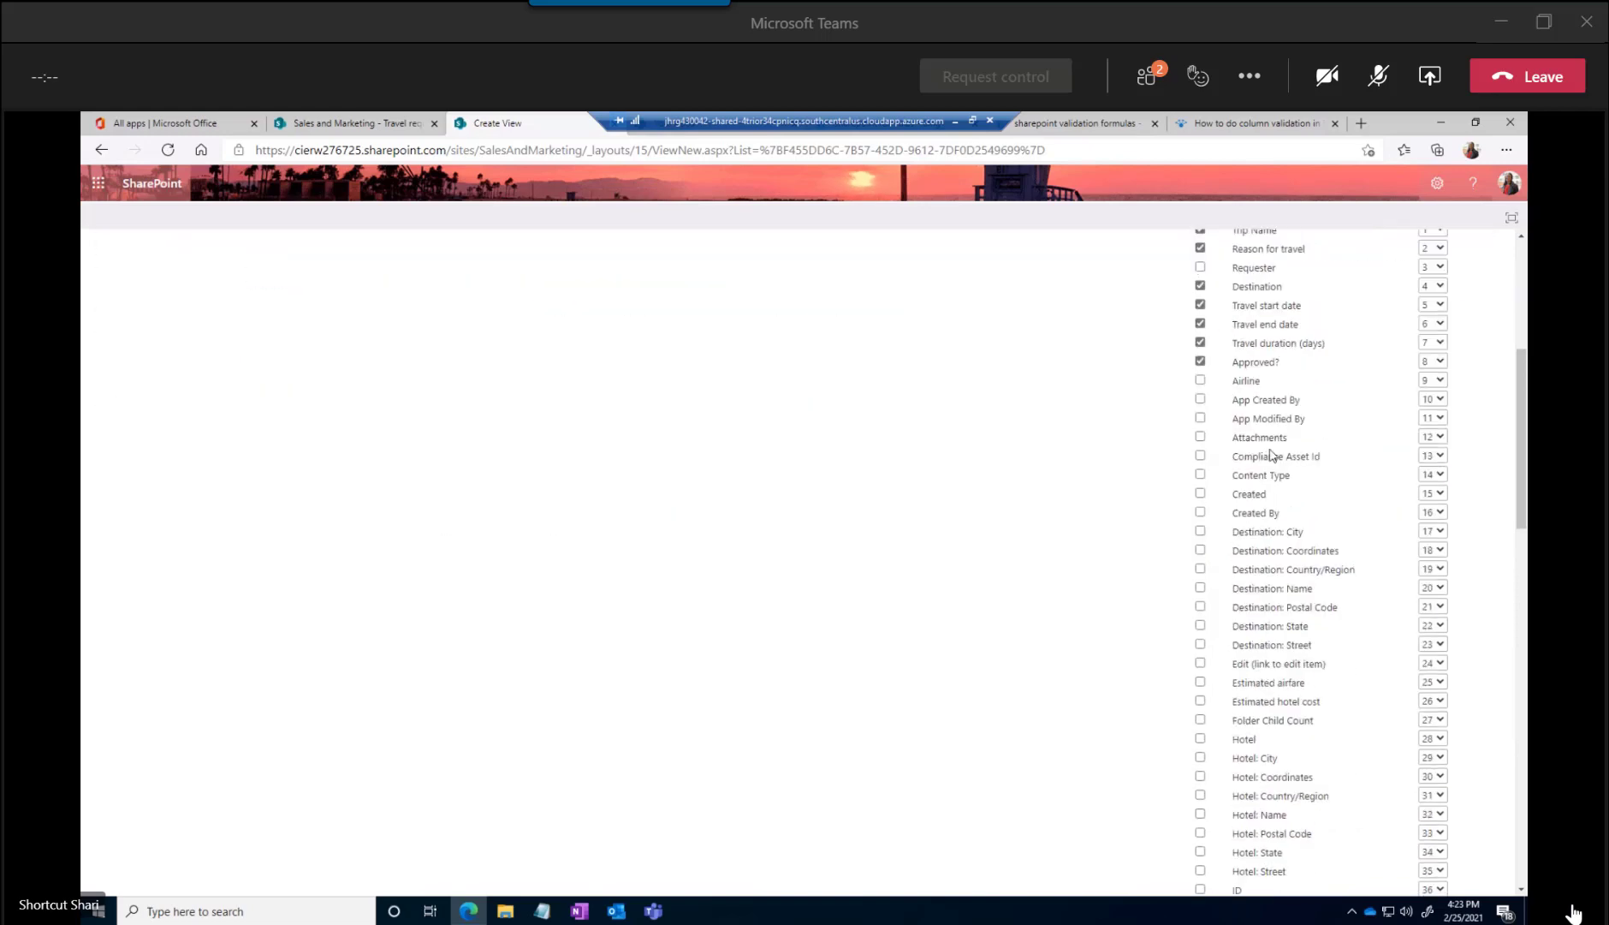
scroll(1272, 453, "down", 1)
scroll(1272, 453, "down", 1)
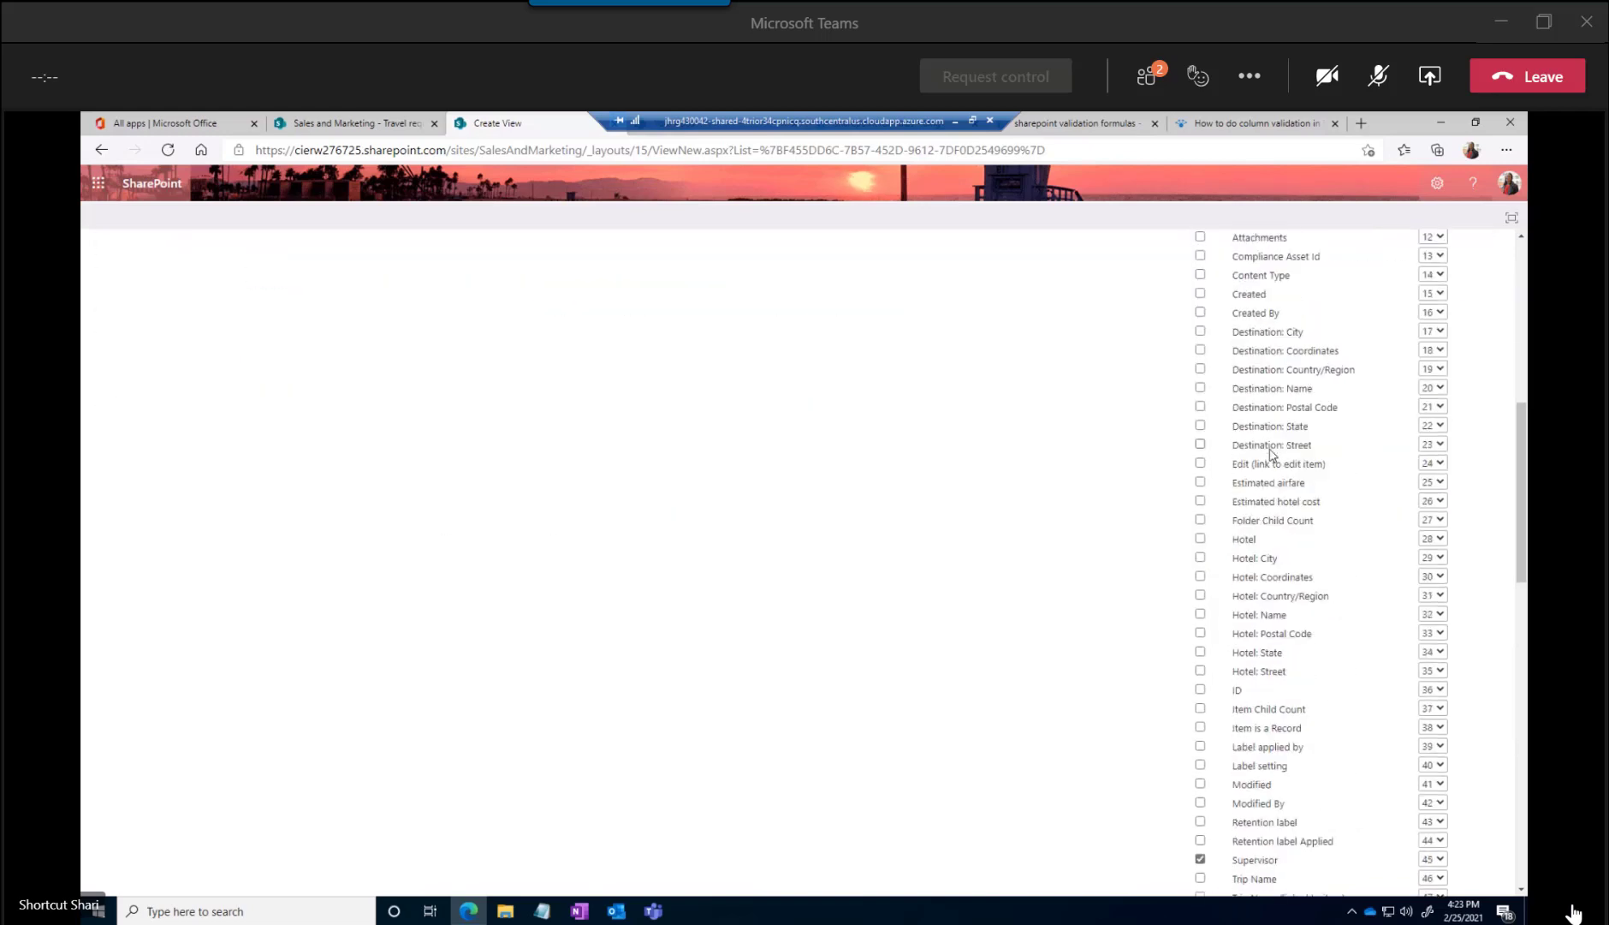
scroll(1272, 453, "down", 4)
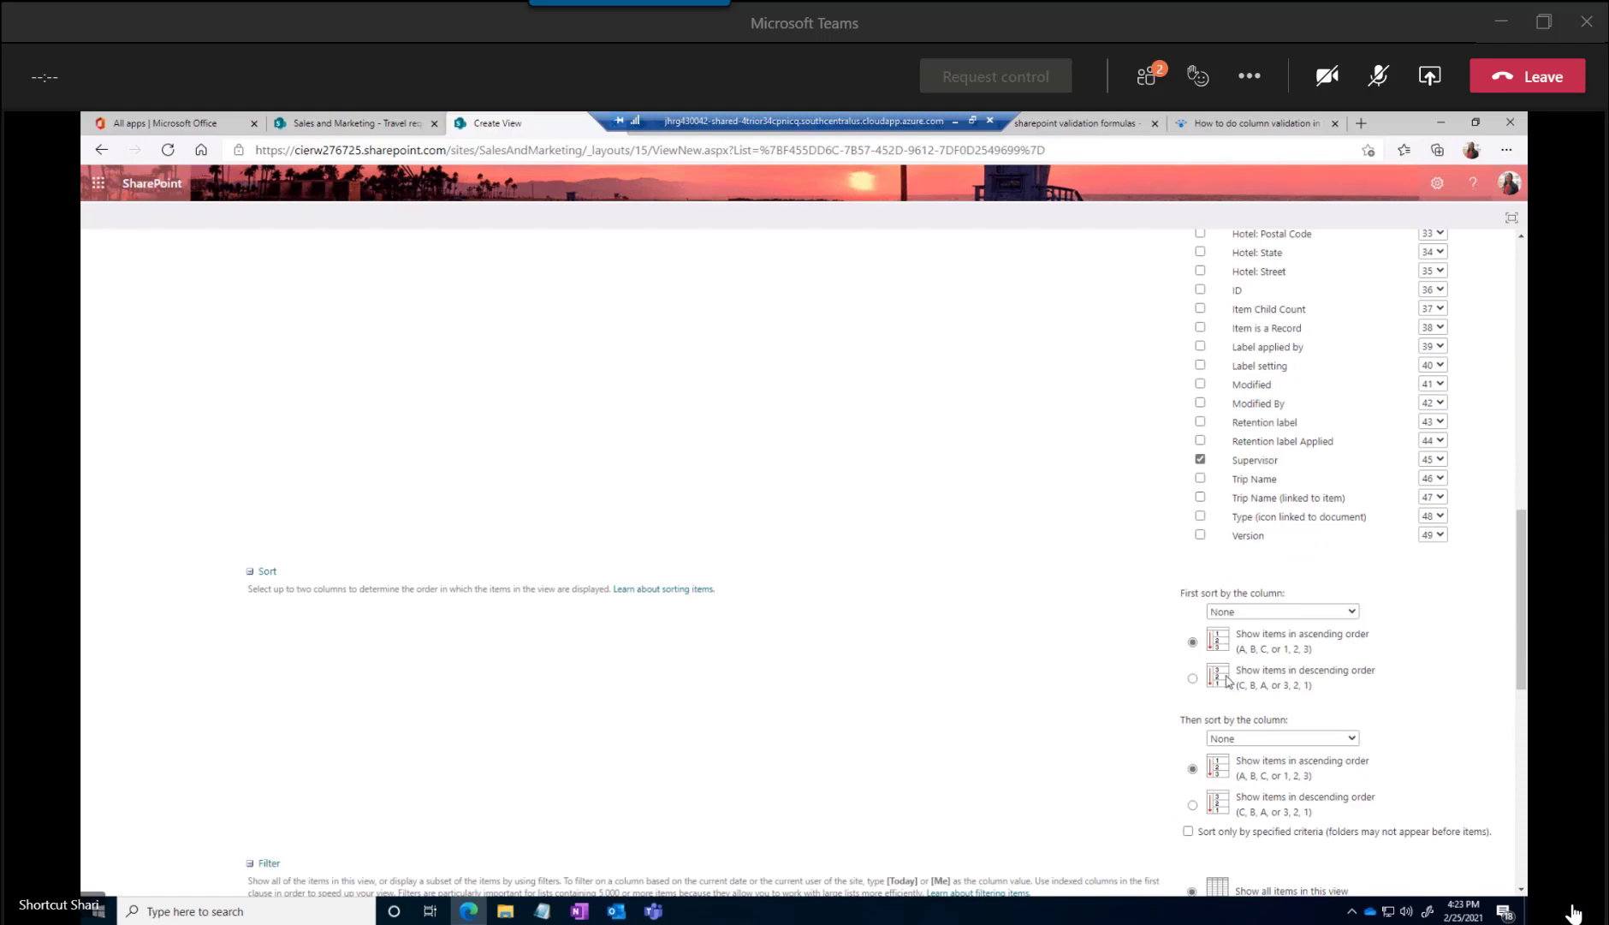
scroll(1231, 667, "down", 2)
left_click(1216, 414)
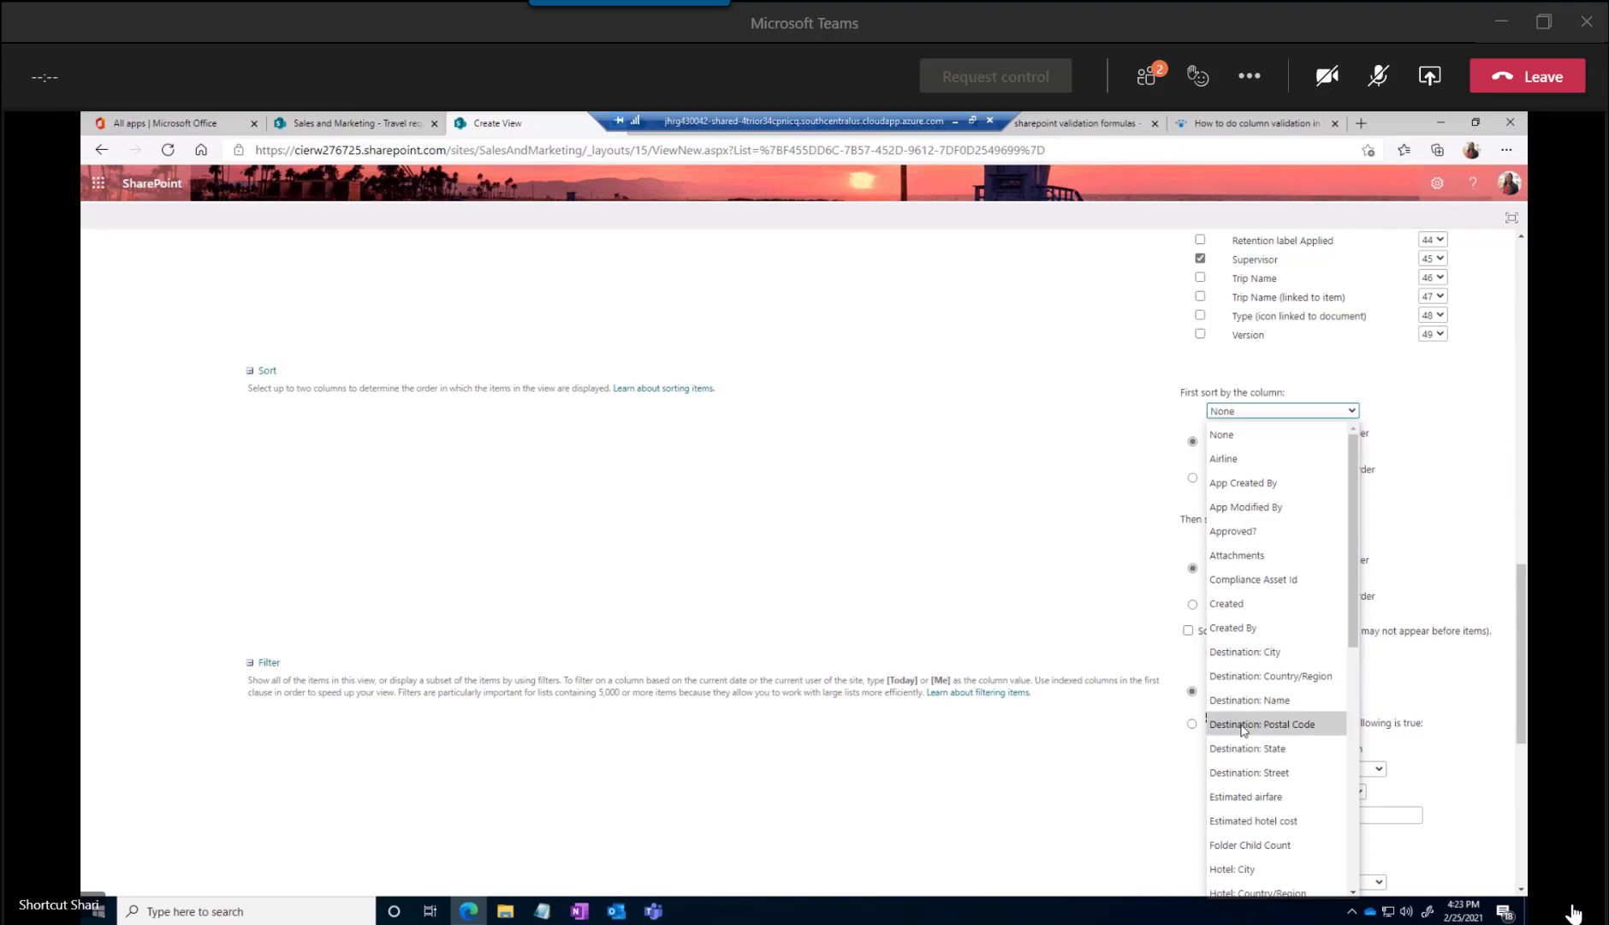
left_click(1229, 605)
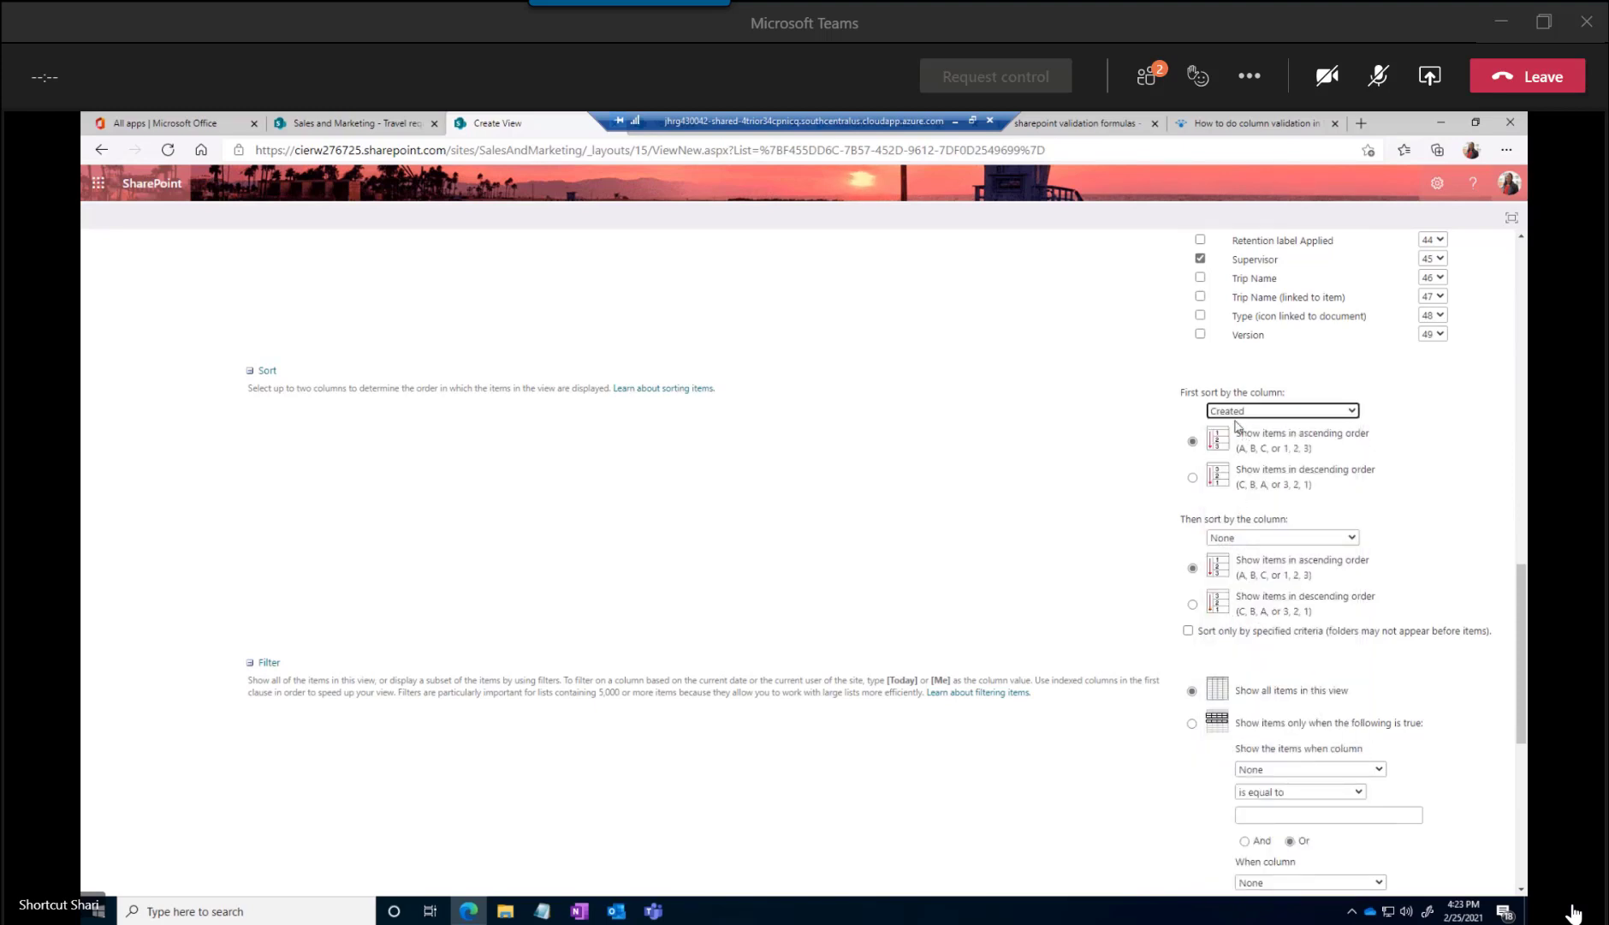
left_click(1193, 476)
Filter the My Trips view to items where Created By is equal to [Me], and save the view
scroll(1257, 582, "down", 3)
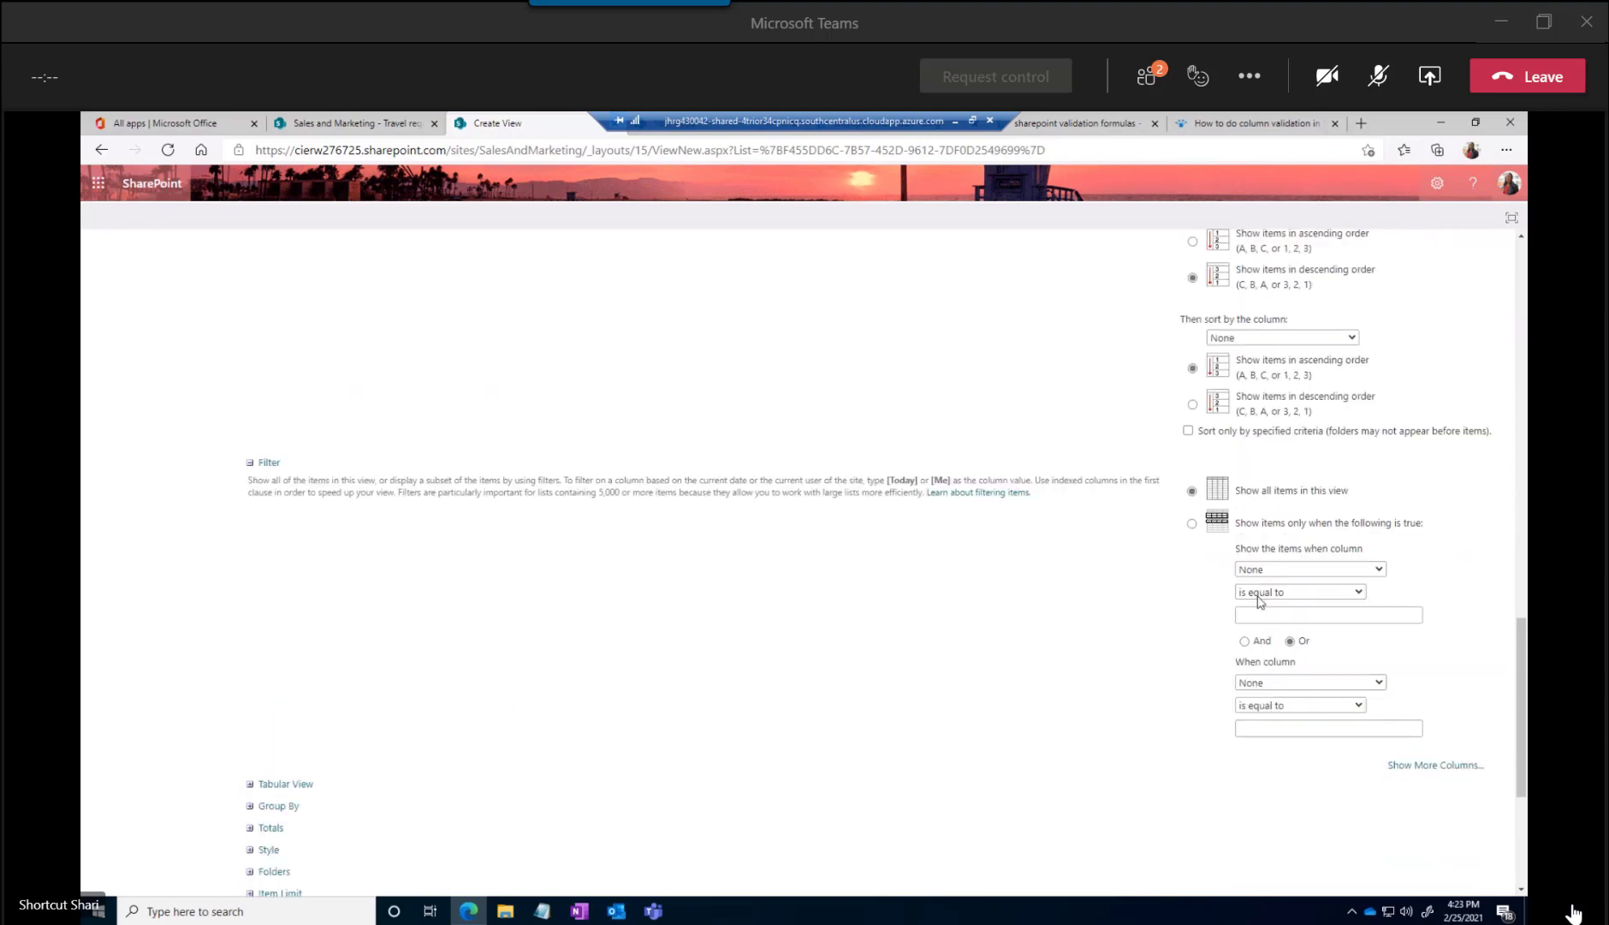
left_click_drag(1053, 495, 253, 482)
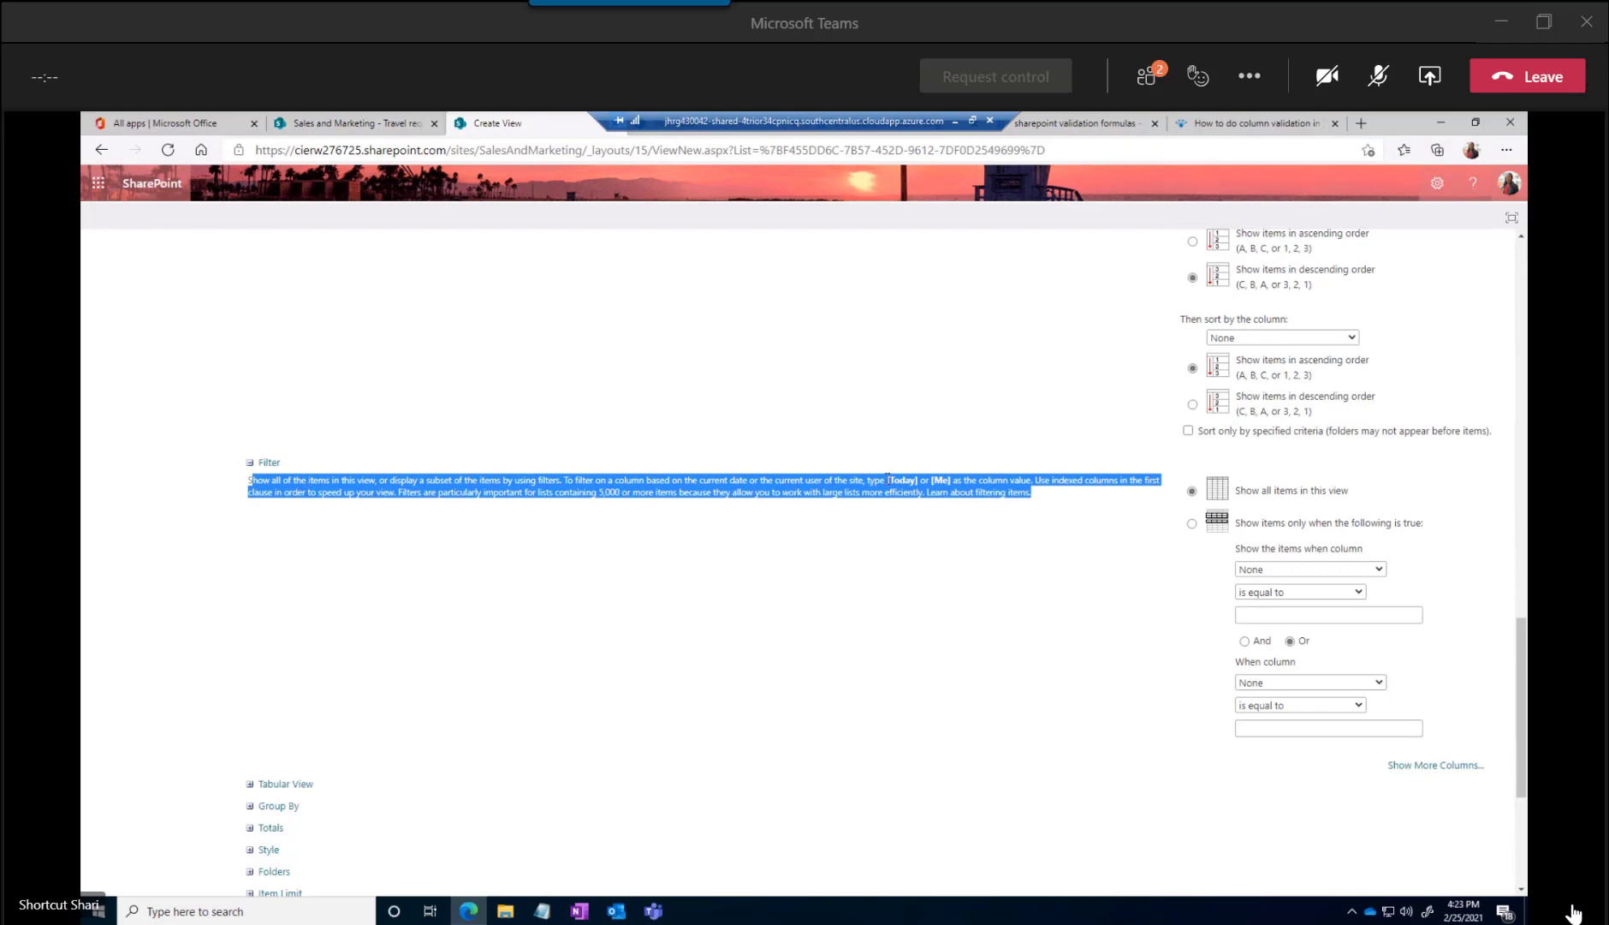
left_click_drag(888, 477, 951, 483)
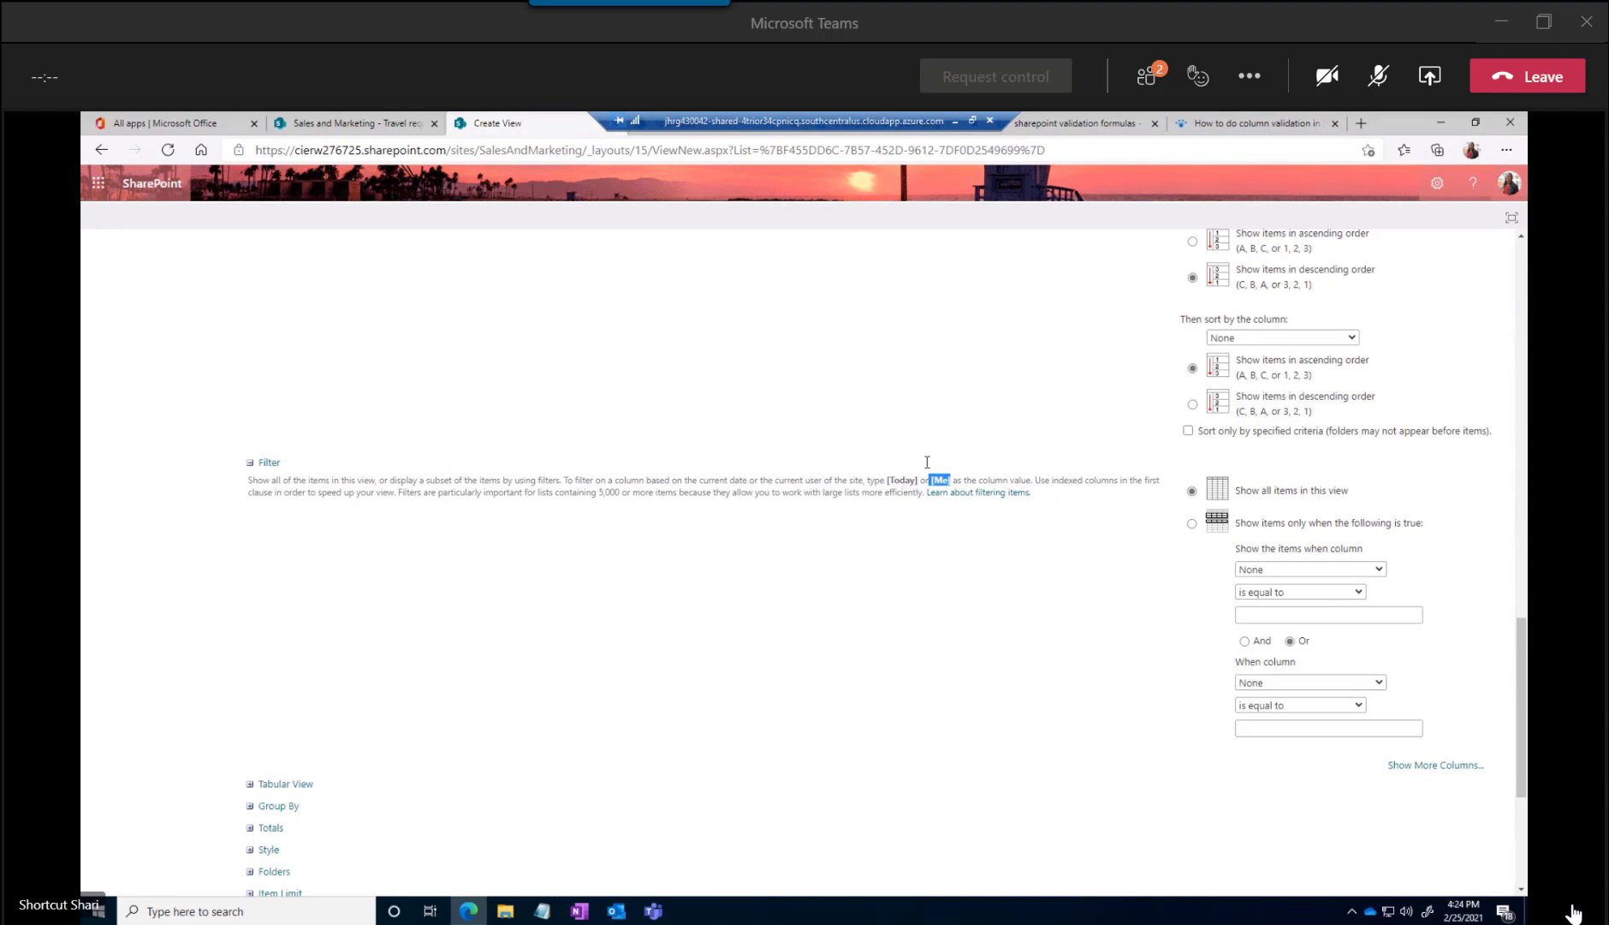
left_click_drag(931, 477, 950, 478)
left_click(1257, 571)
scroll(1286, 424, "down", 4)
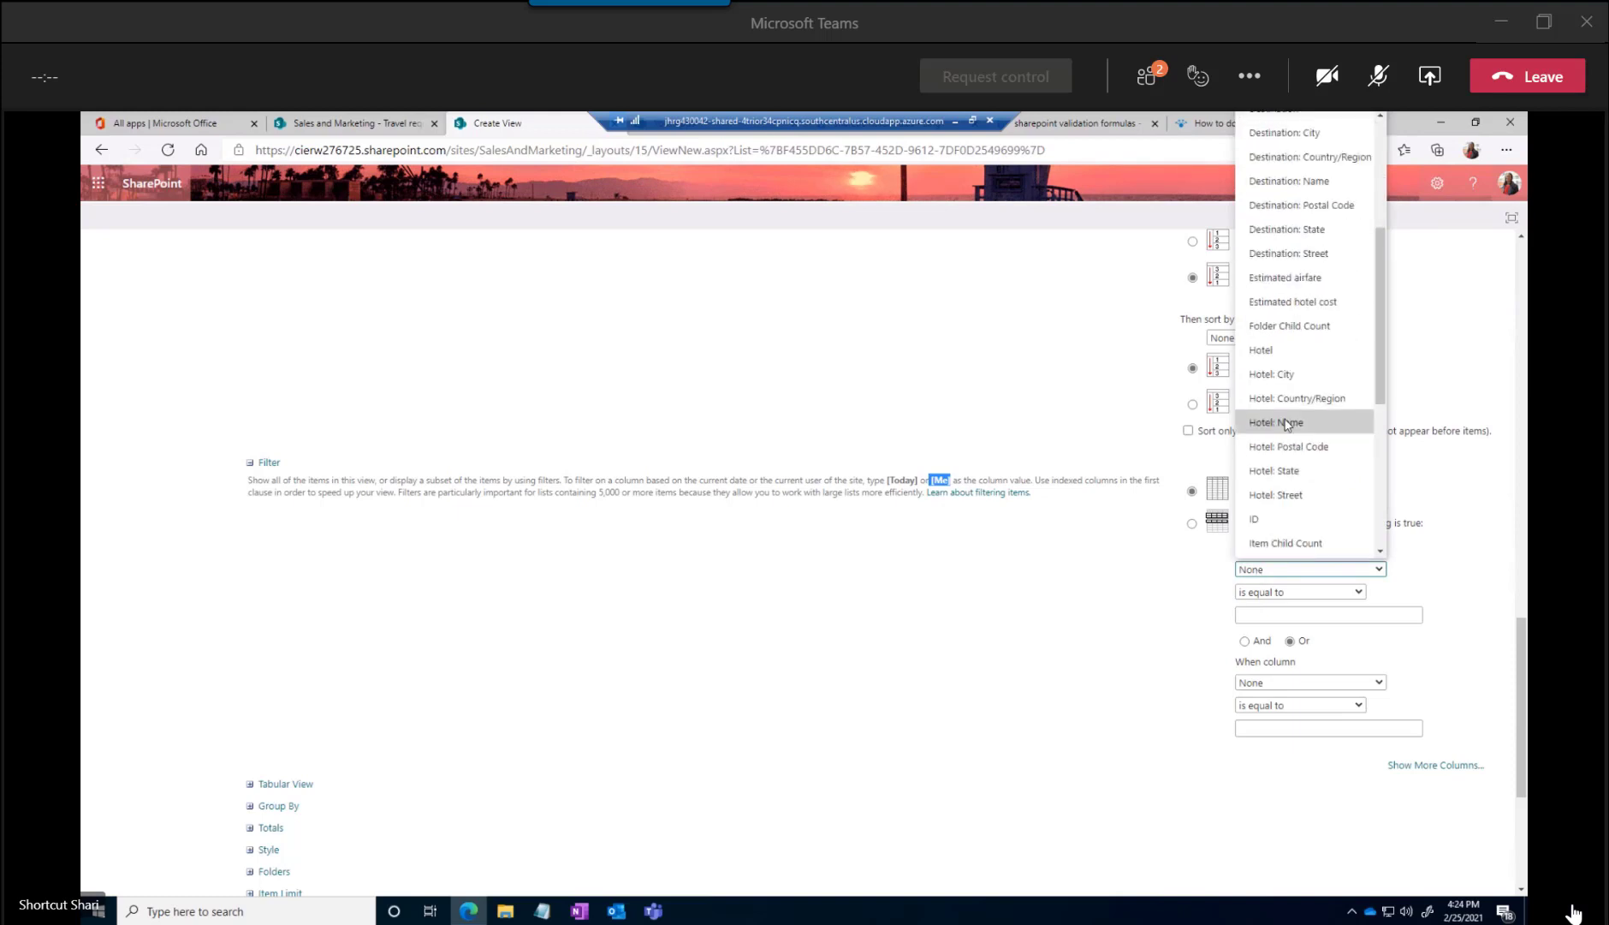
scroll(1286, 424, "up", 4)
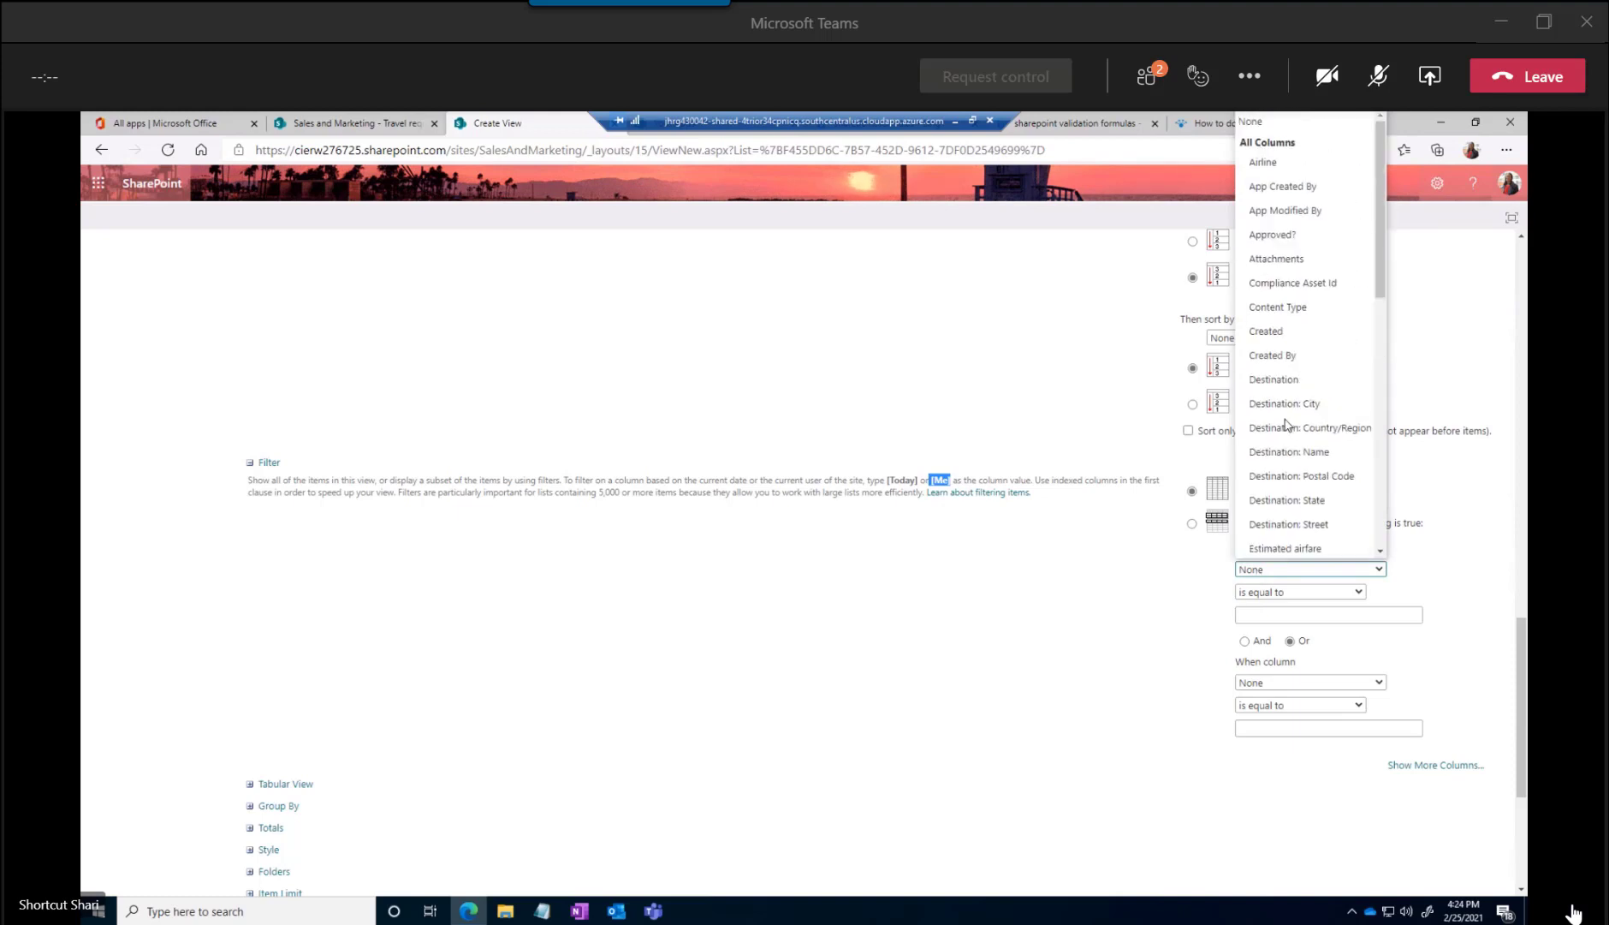
left_click(1288, 358)
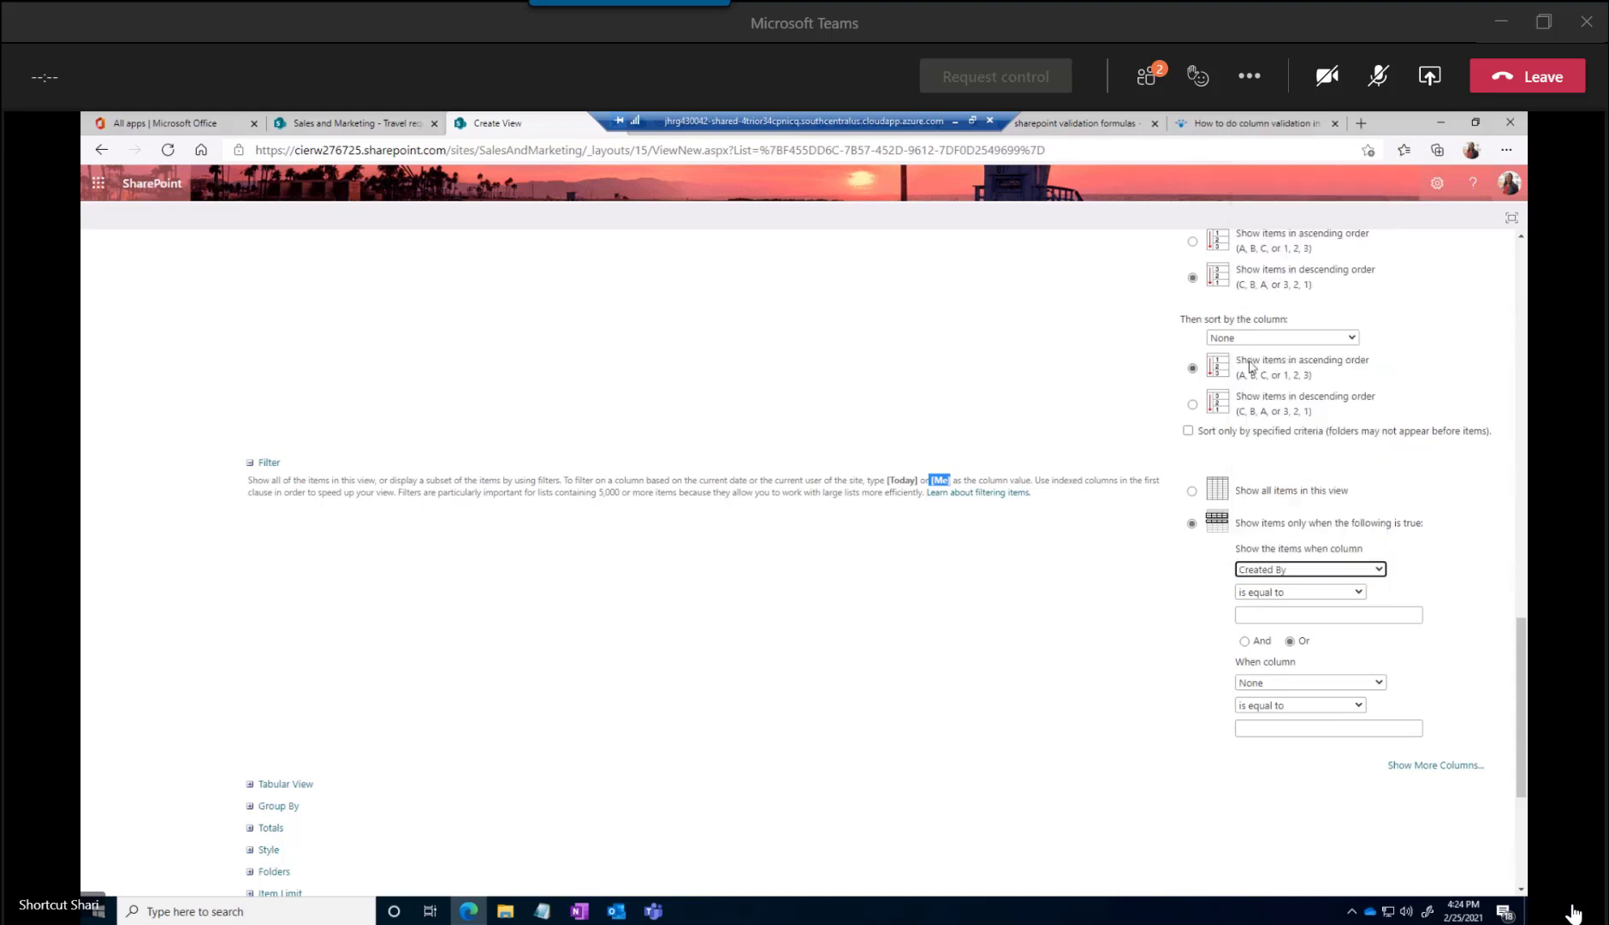
left_click(1256, 615)
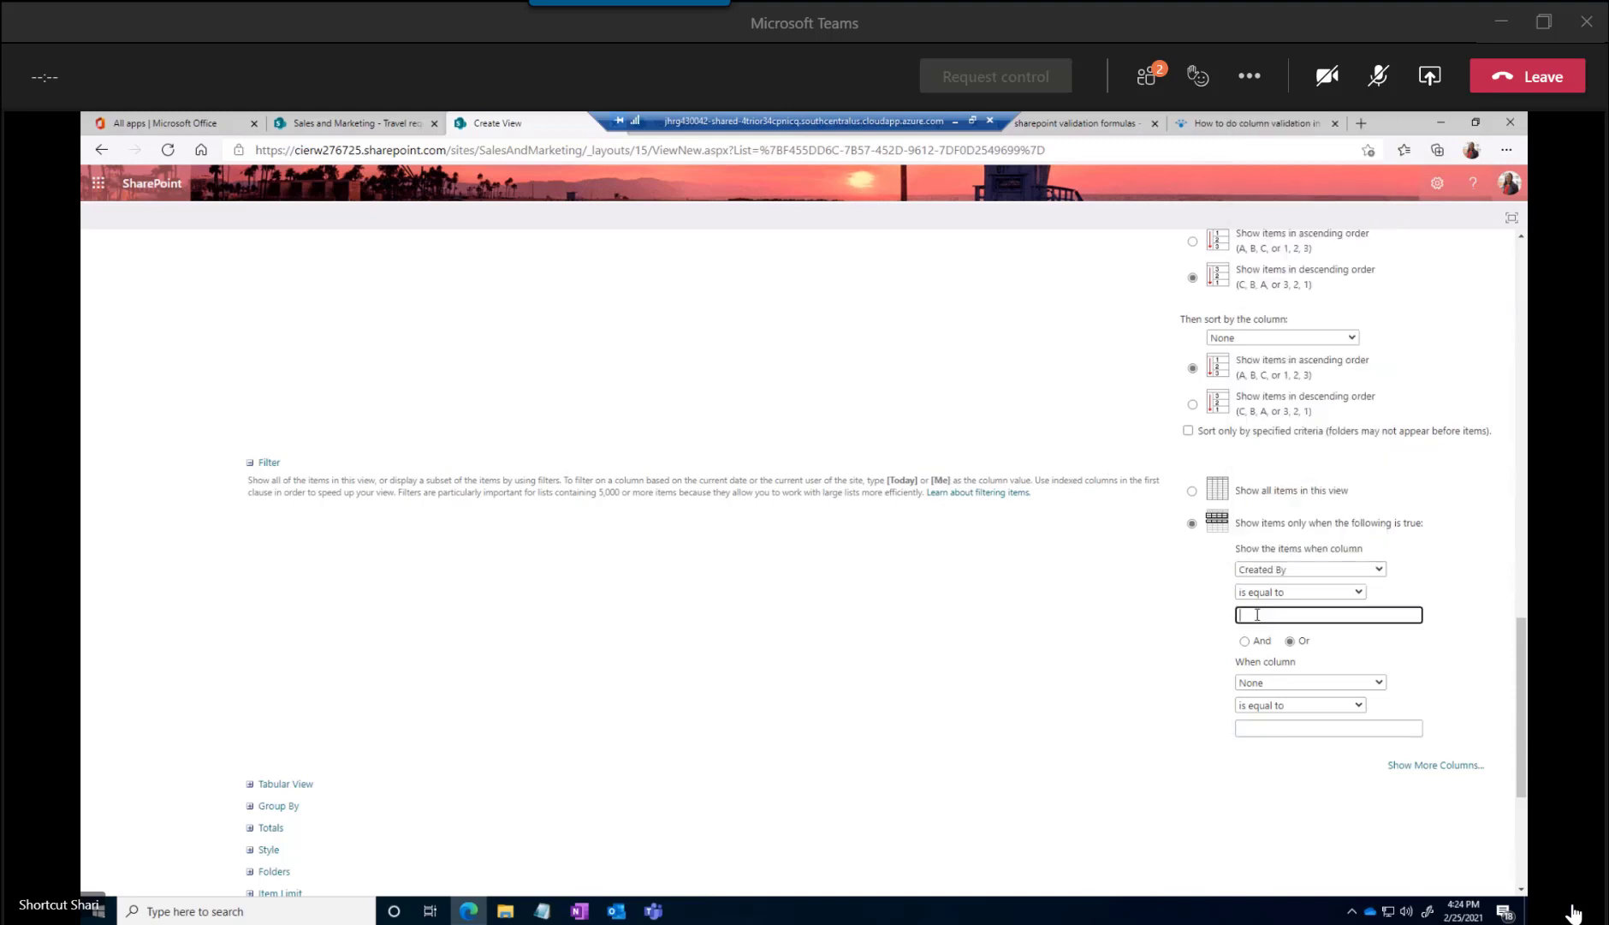
type("[Me]")
scroll(1223, 727, "down", 3)
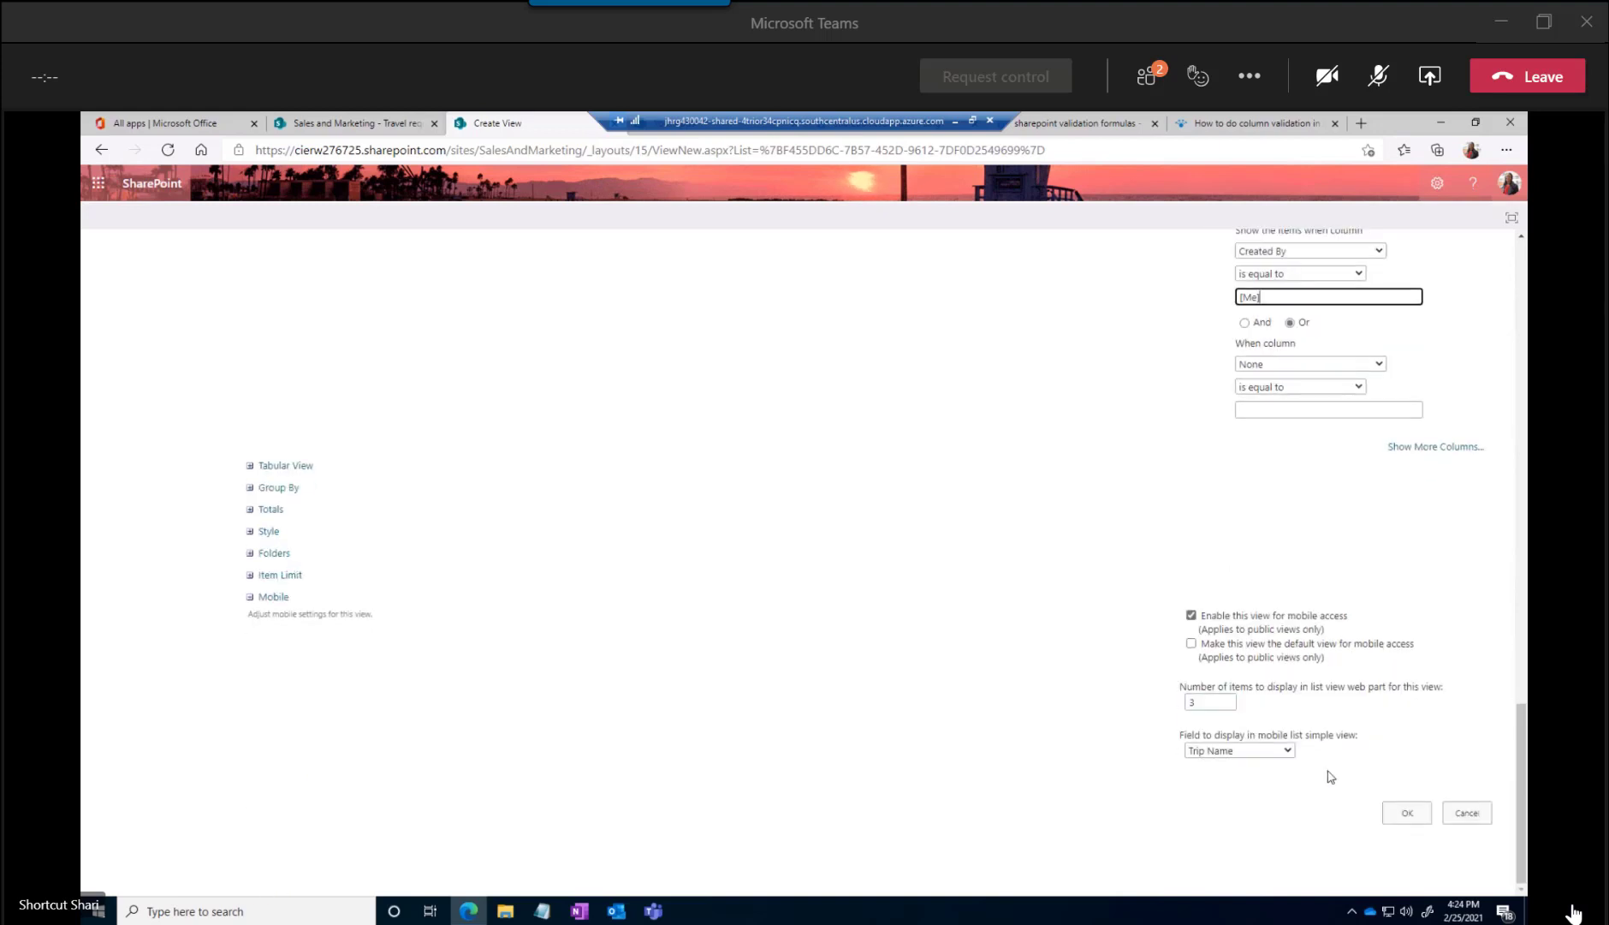
left_click(1405, 810)
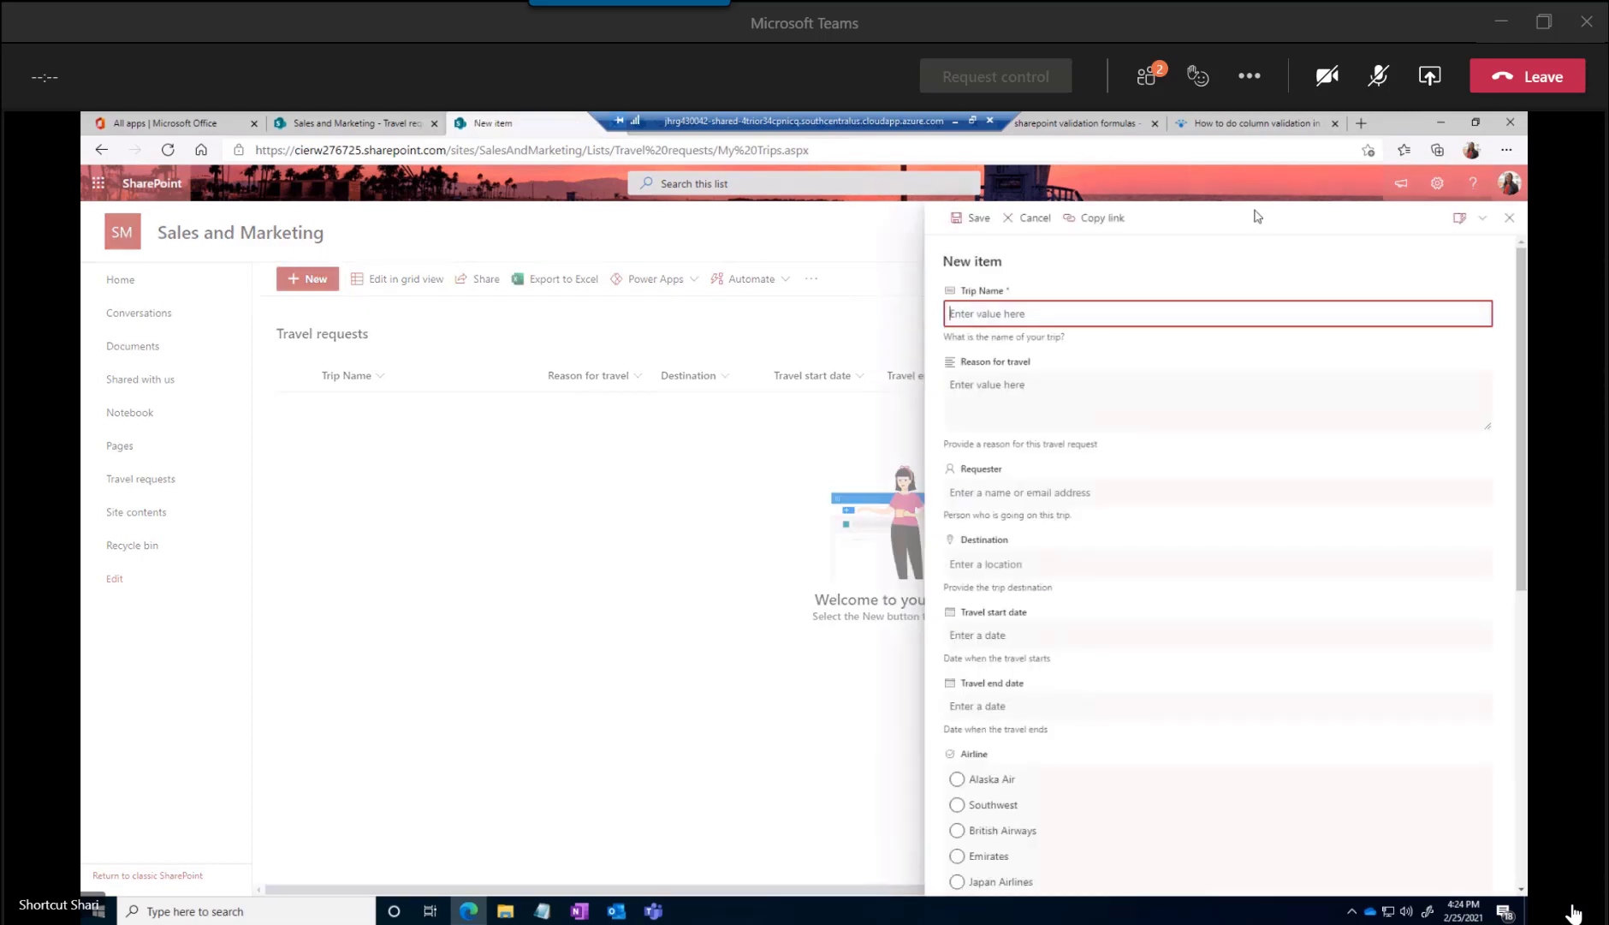
Enter "NA Collaboration Conference" as the Trip Name of a new Travel requests item
left_click(1074, 339)
left_click(984, 313)
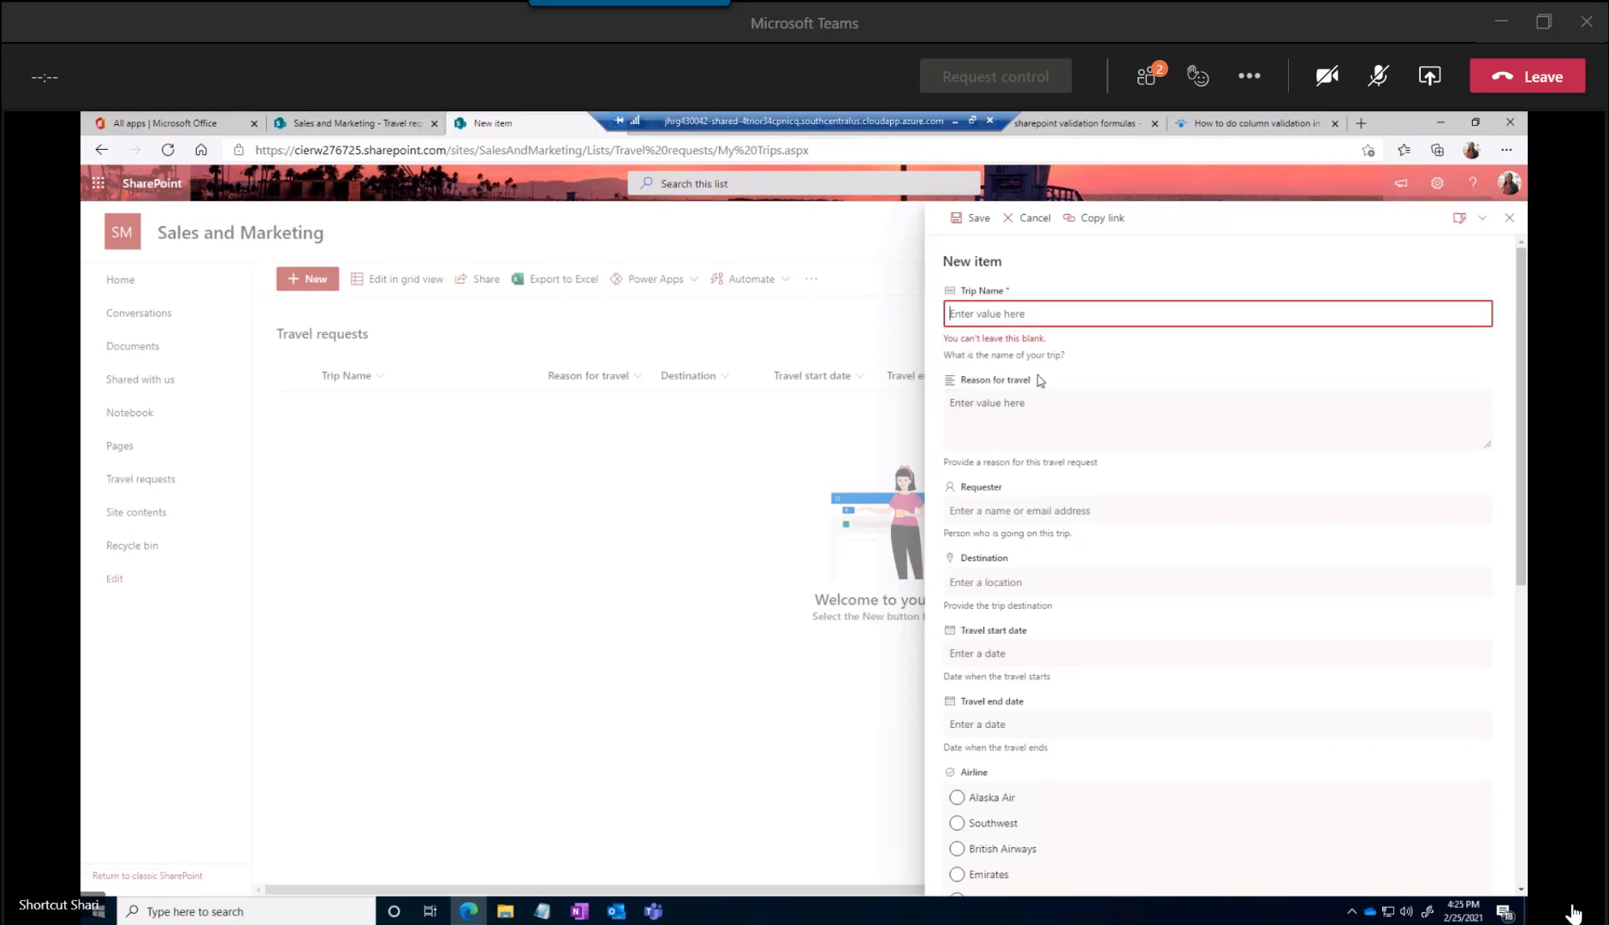
left_click(981, 408)
left_click(981, 315)
type("asdf")
key("BackSpace")
key("BackSpace")
key("BackSpace")
key("BackSpace")
type("Cololo")
key("BackSpace")
type("aboration Conference")
key("Home")
type("NA")
Enter "Attend Microsoft event for speaking" as the new item's Reason for travel
left_click(979, 409)
type("Attend")
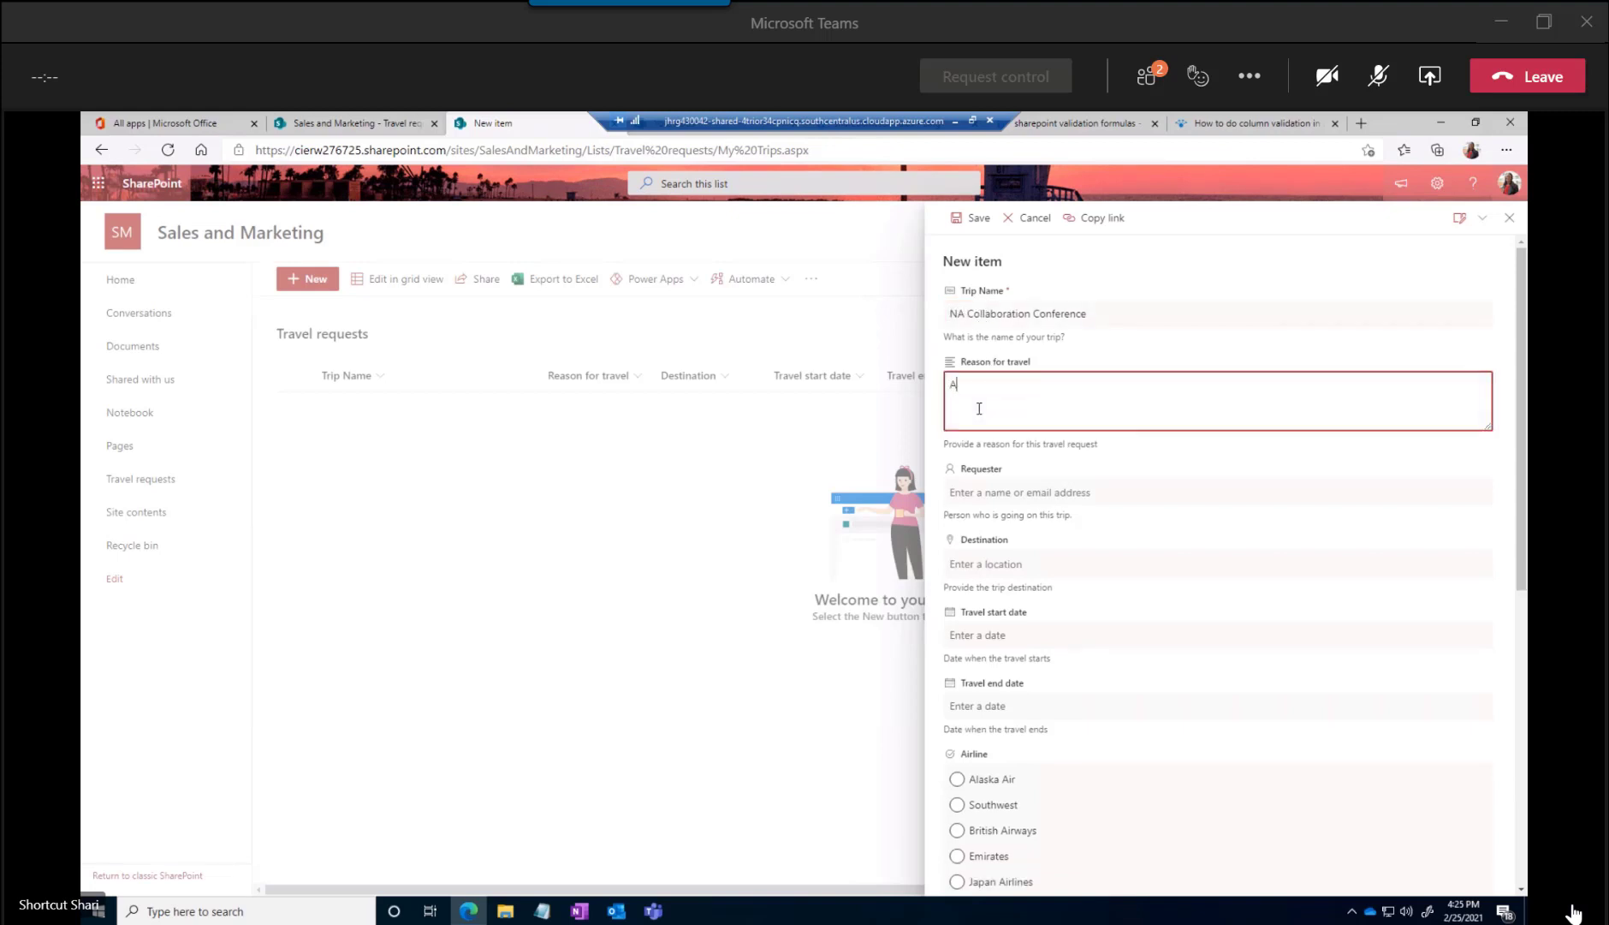
type("rosoft event for ps")
key("BackSpace")
key("BackSpace")
type("speaking")
Look up the traveling employee by name and assign that person as the new item's Requester
left_click(963, 484)
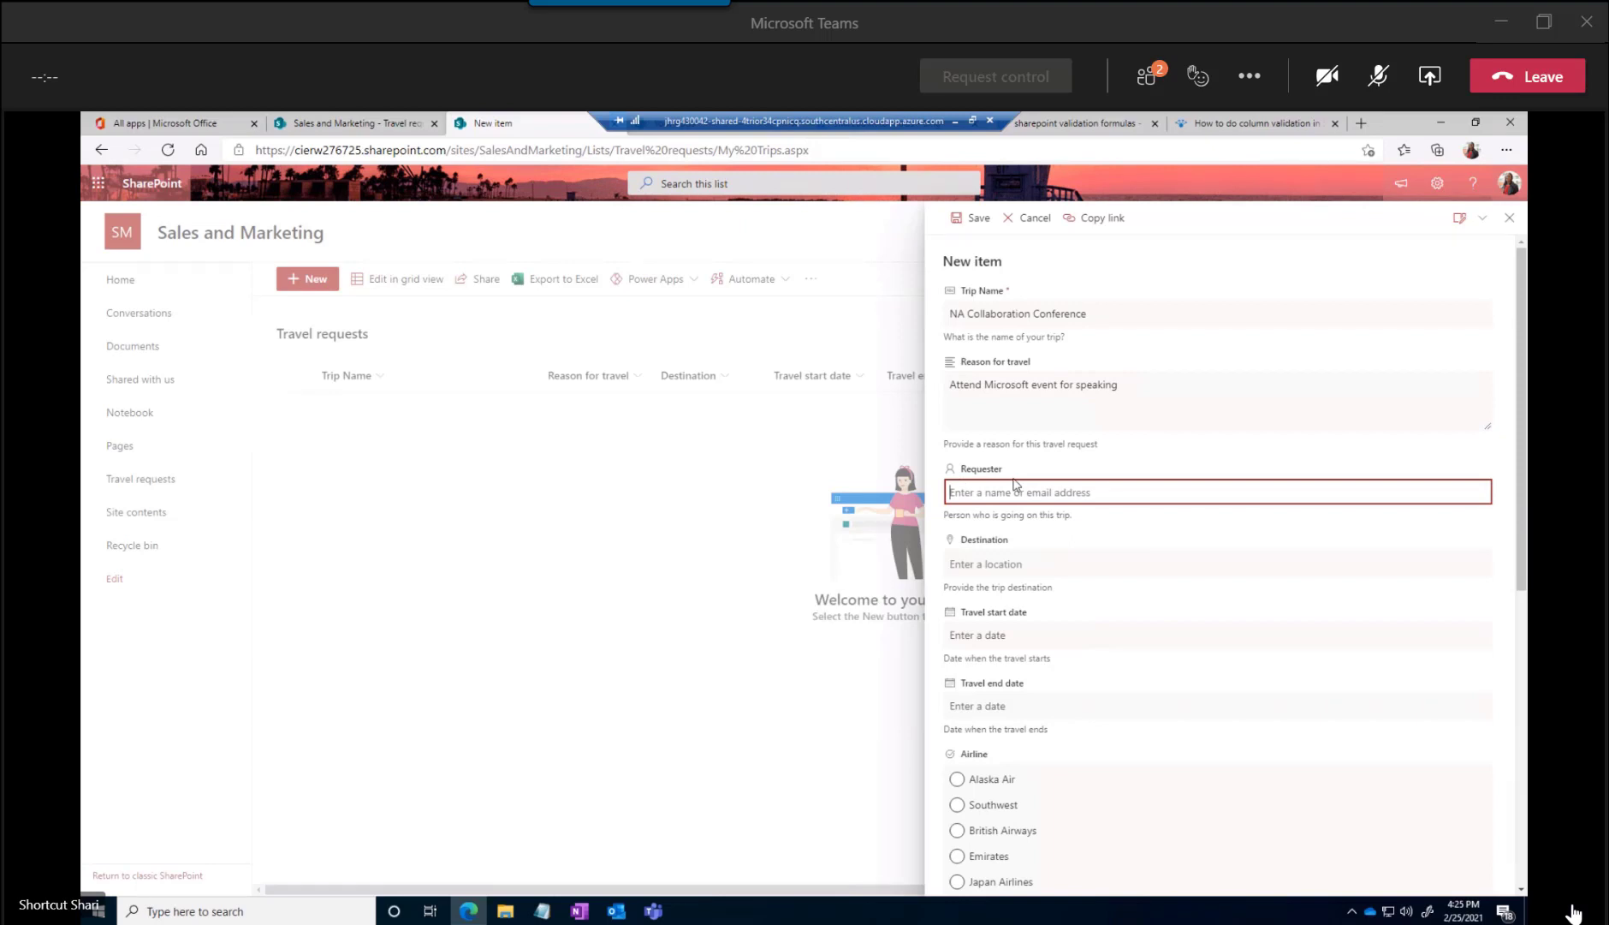
type("lyn")
left_click(1027, 525)
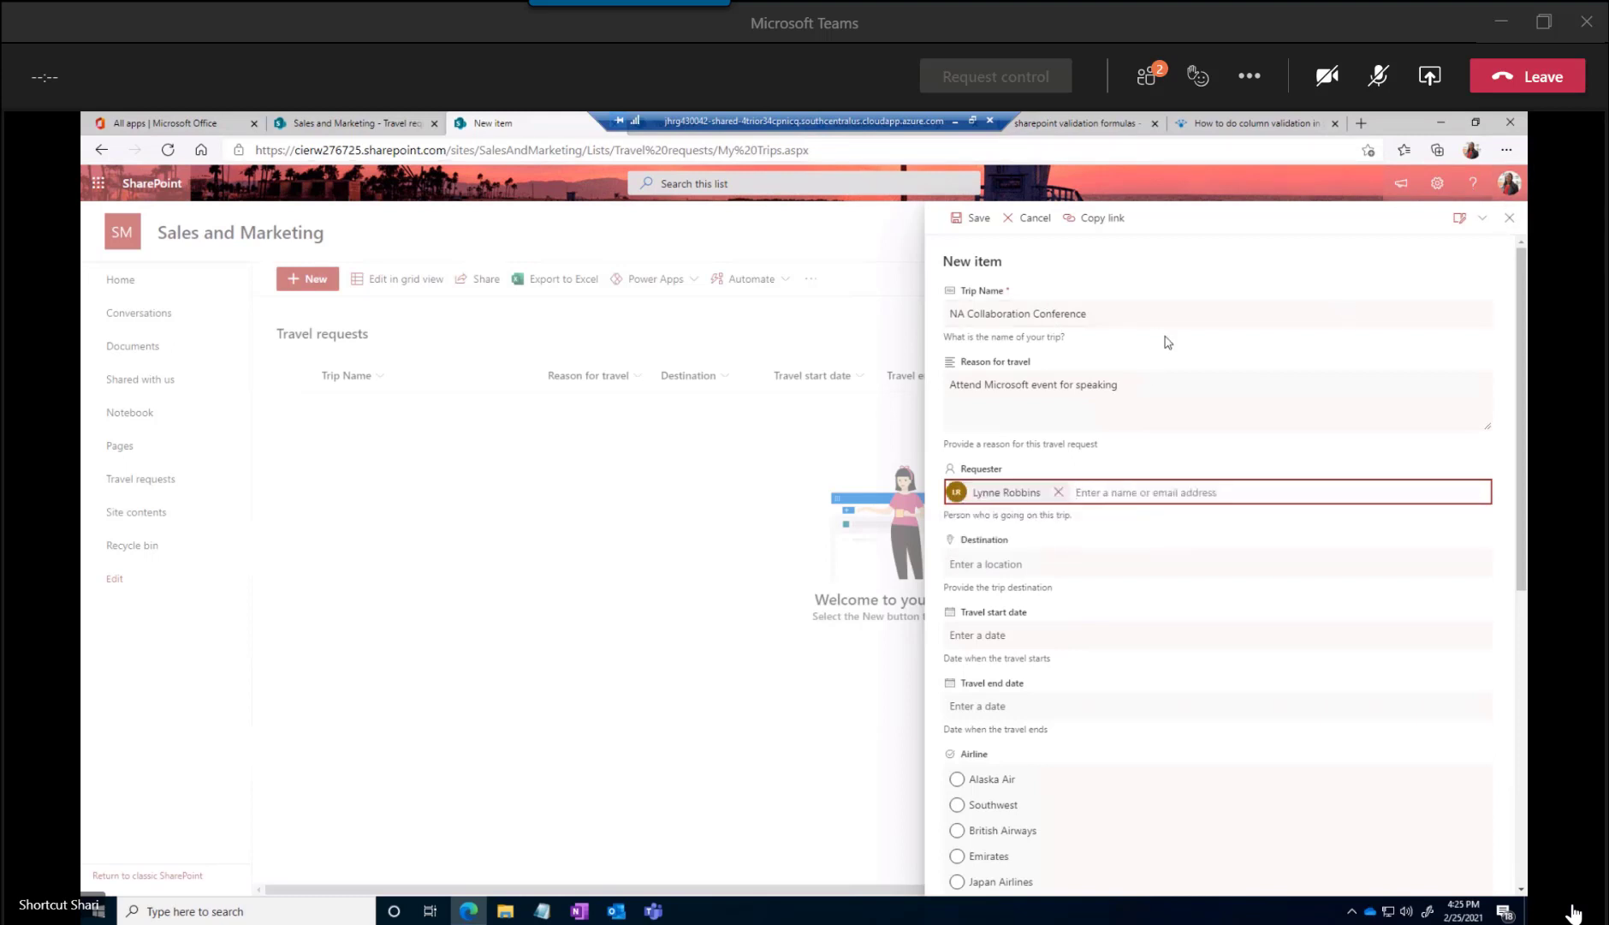
Set the Destination to the Mgm Grand location in Las Vegas, NV
scroll(1161, 356, "down", 2)
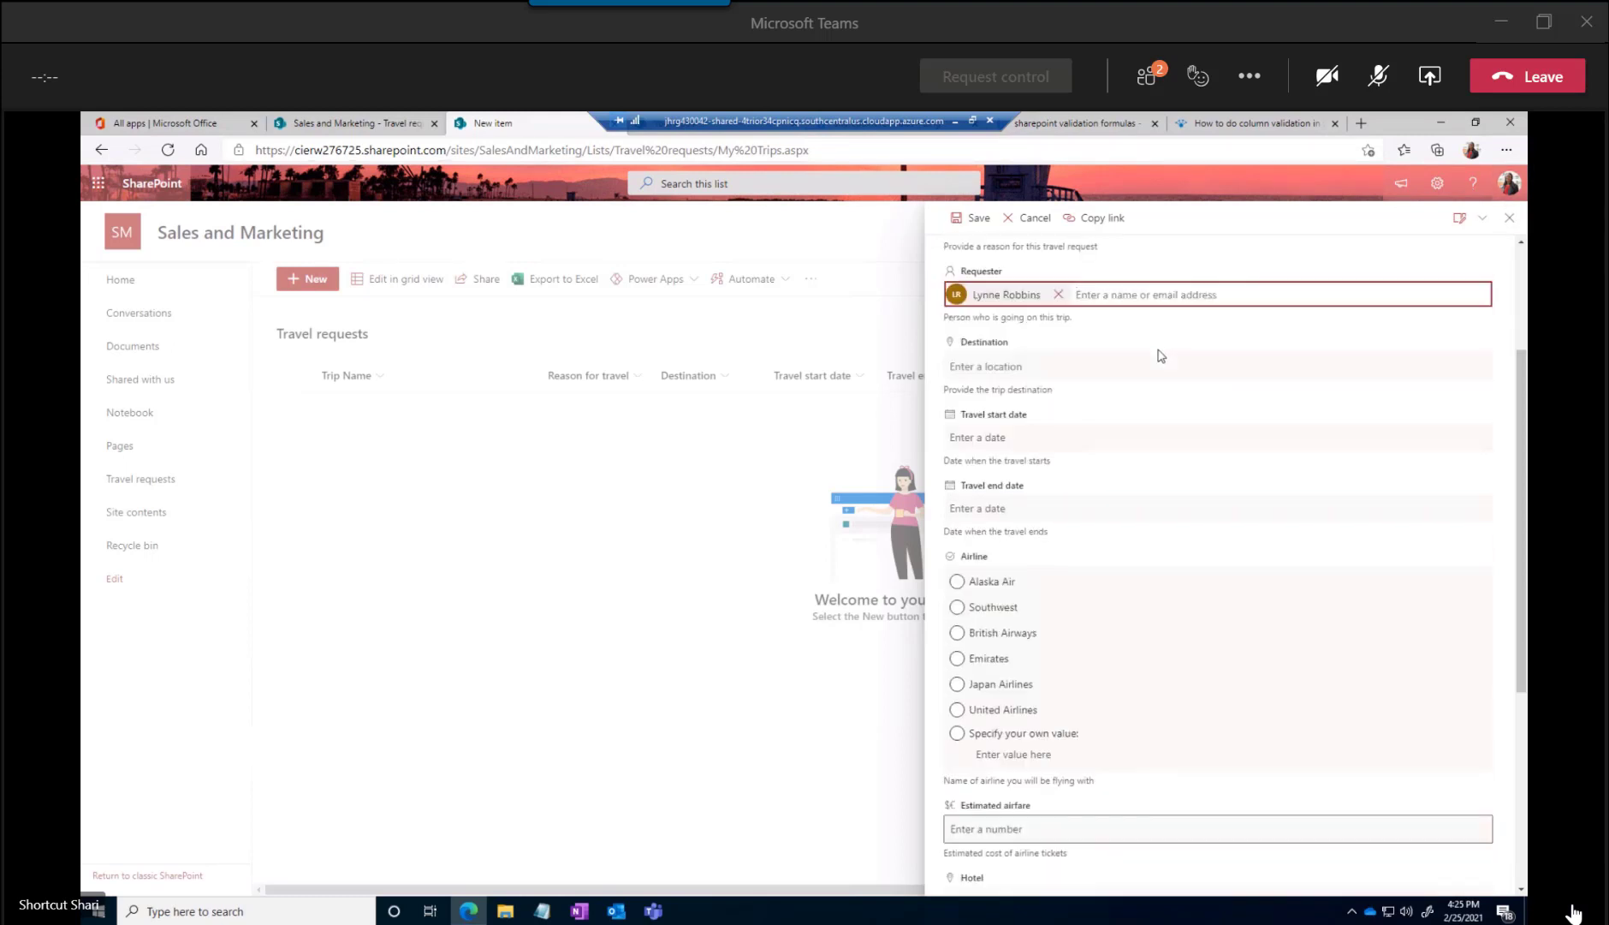
left_click(986, 365)
type("la")
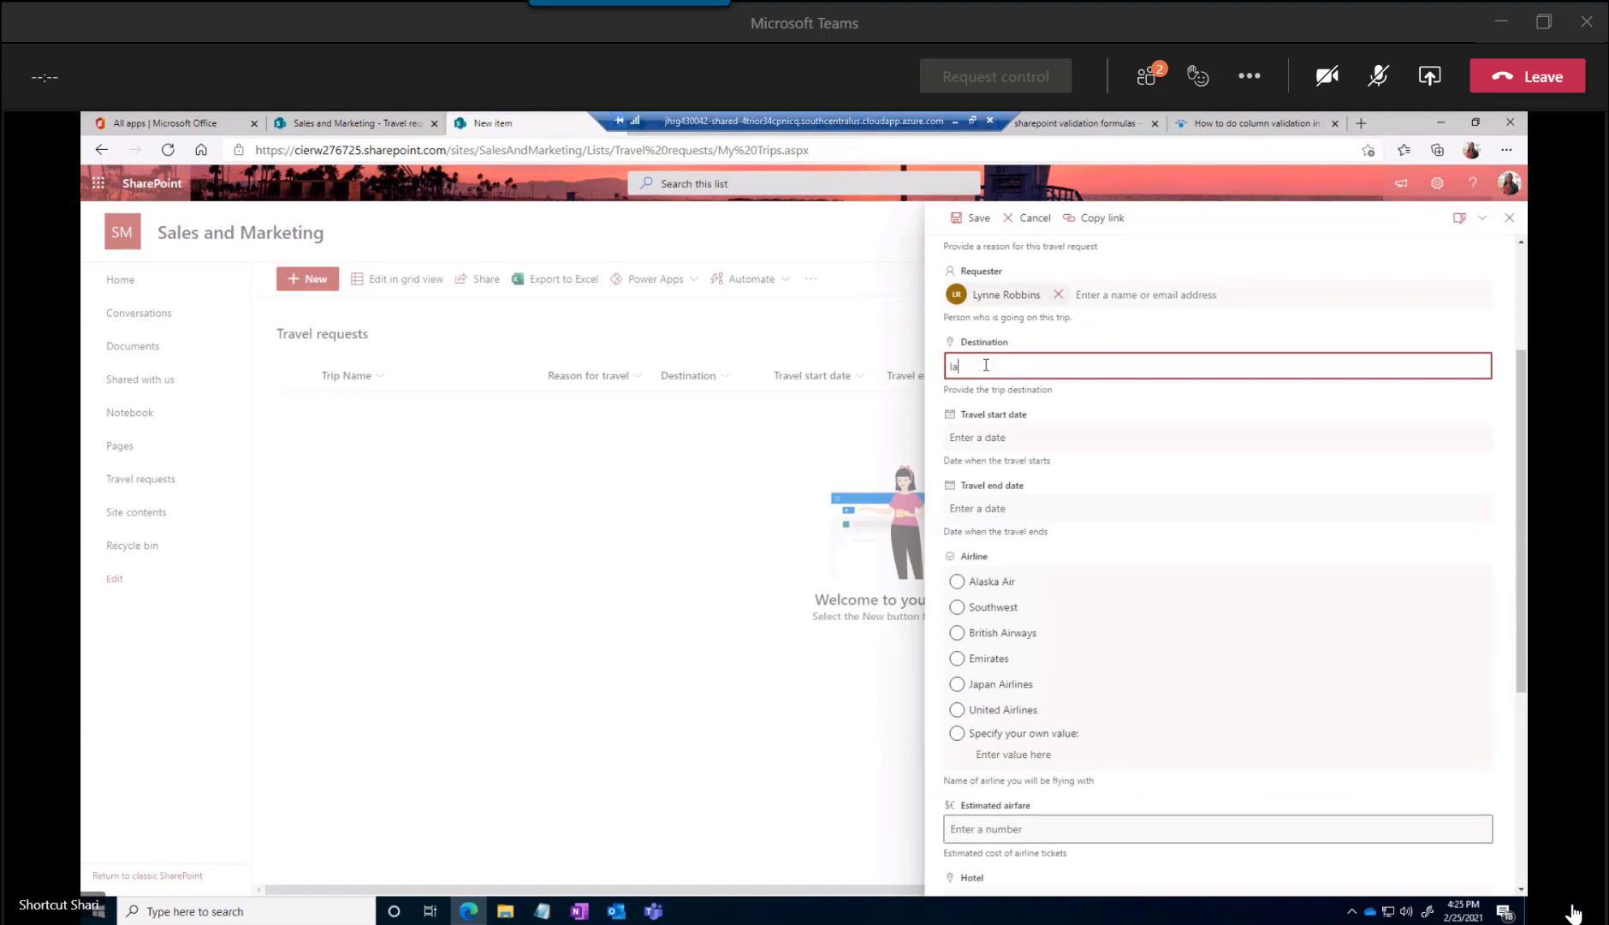
type("s  vega")
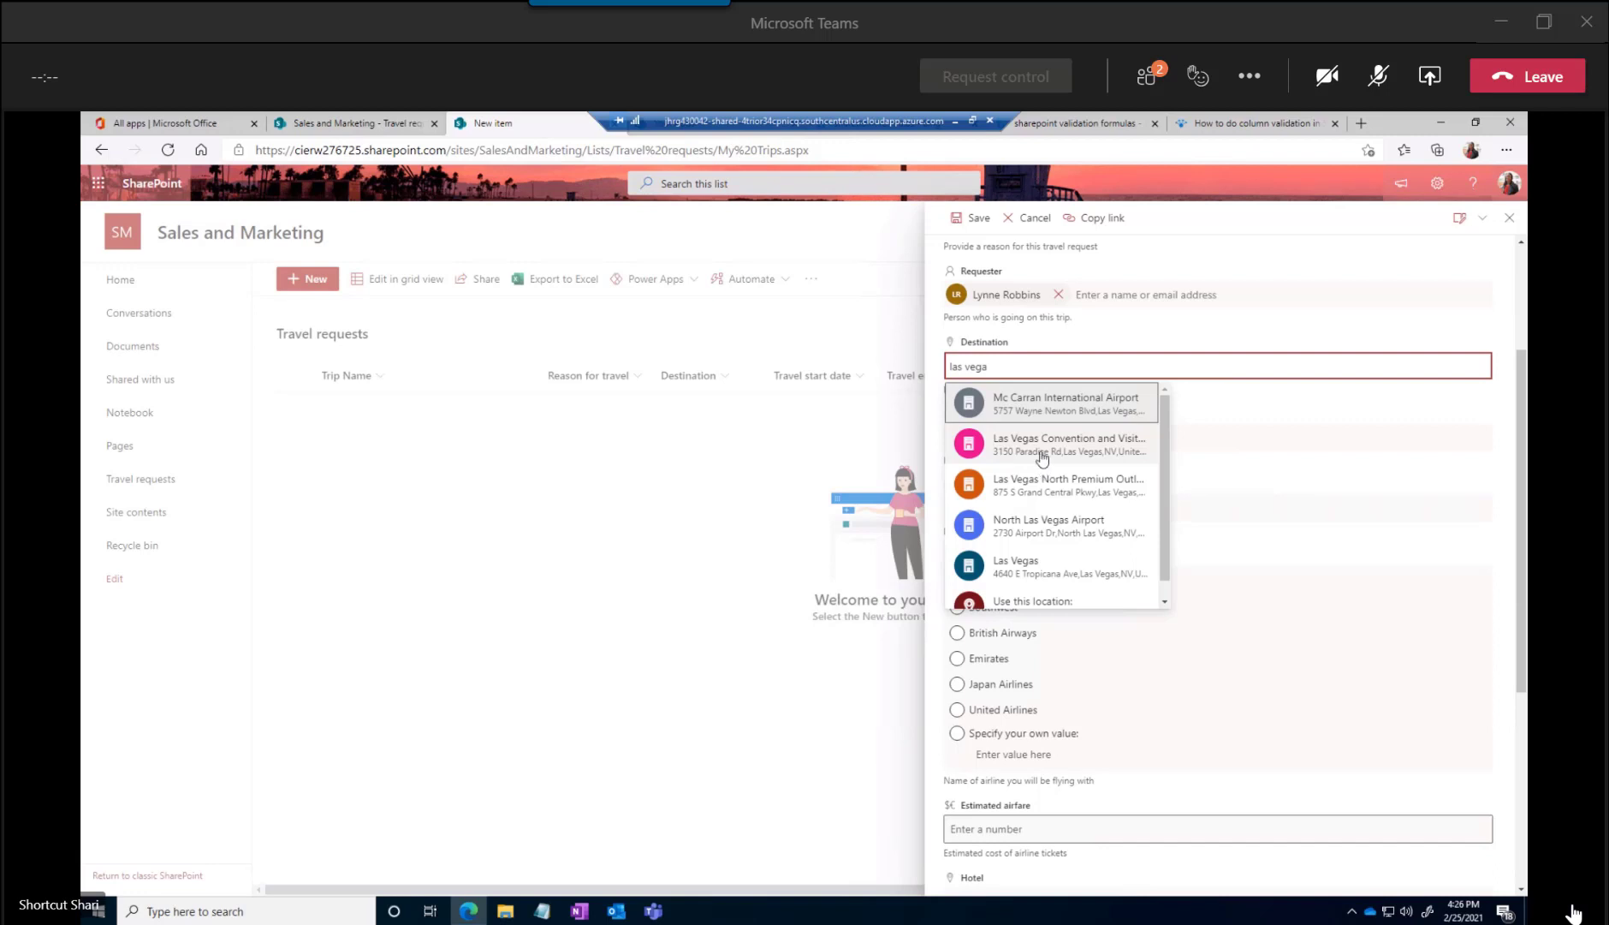
left_click_drag(1003, 368, 926, 370)
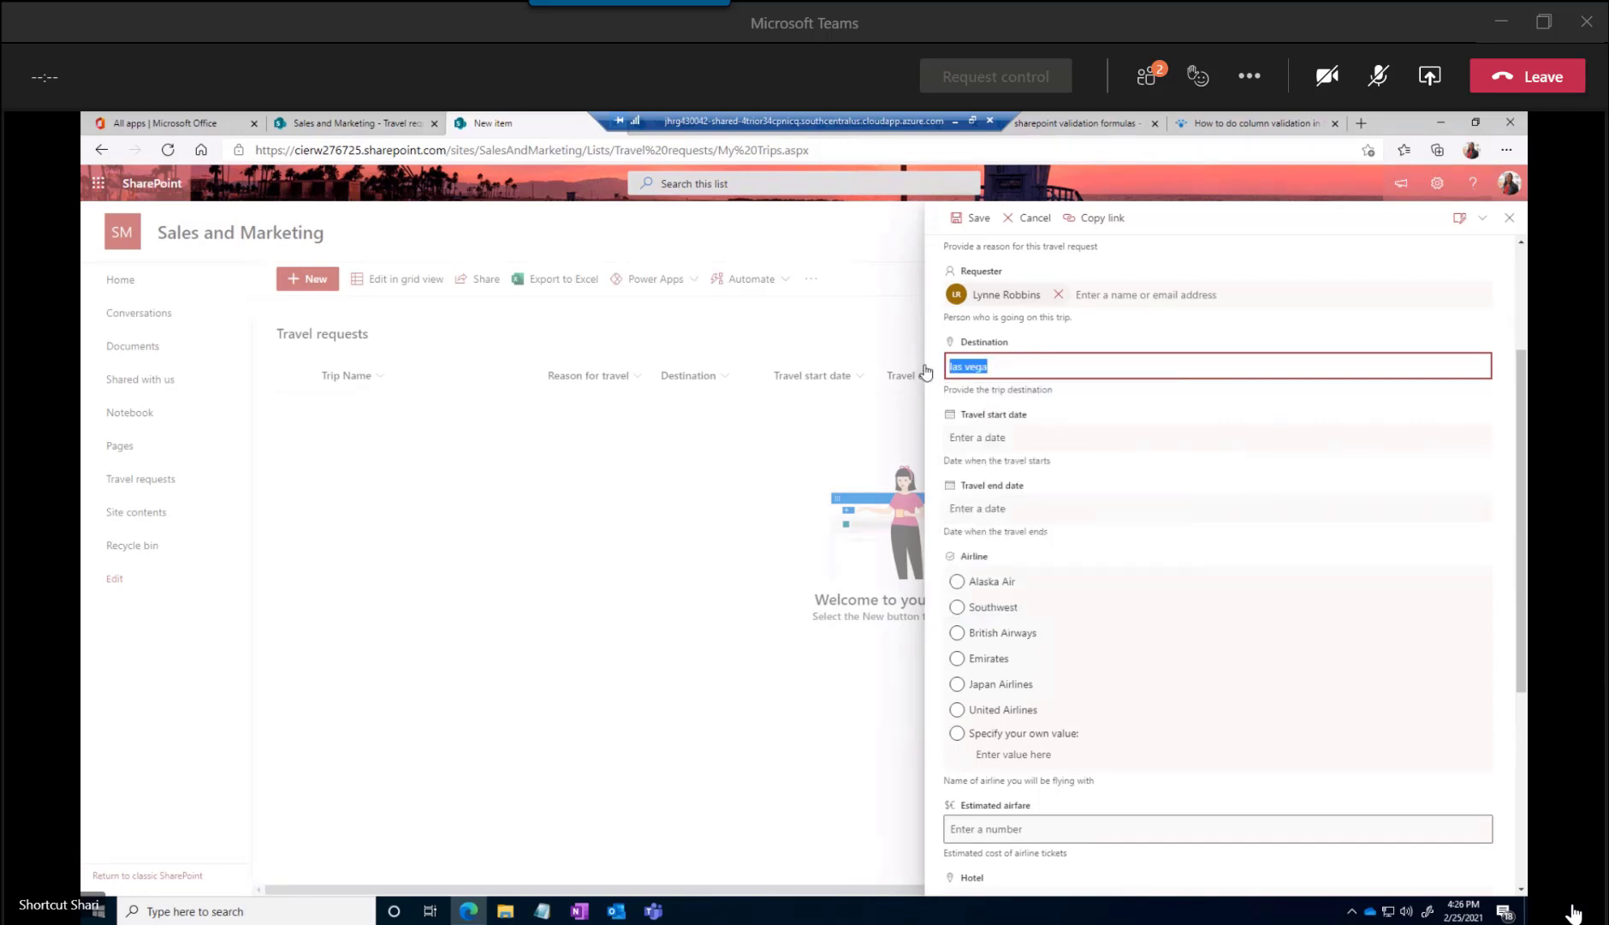
type("mgm")
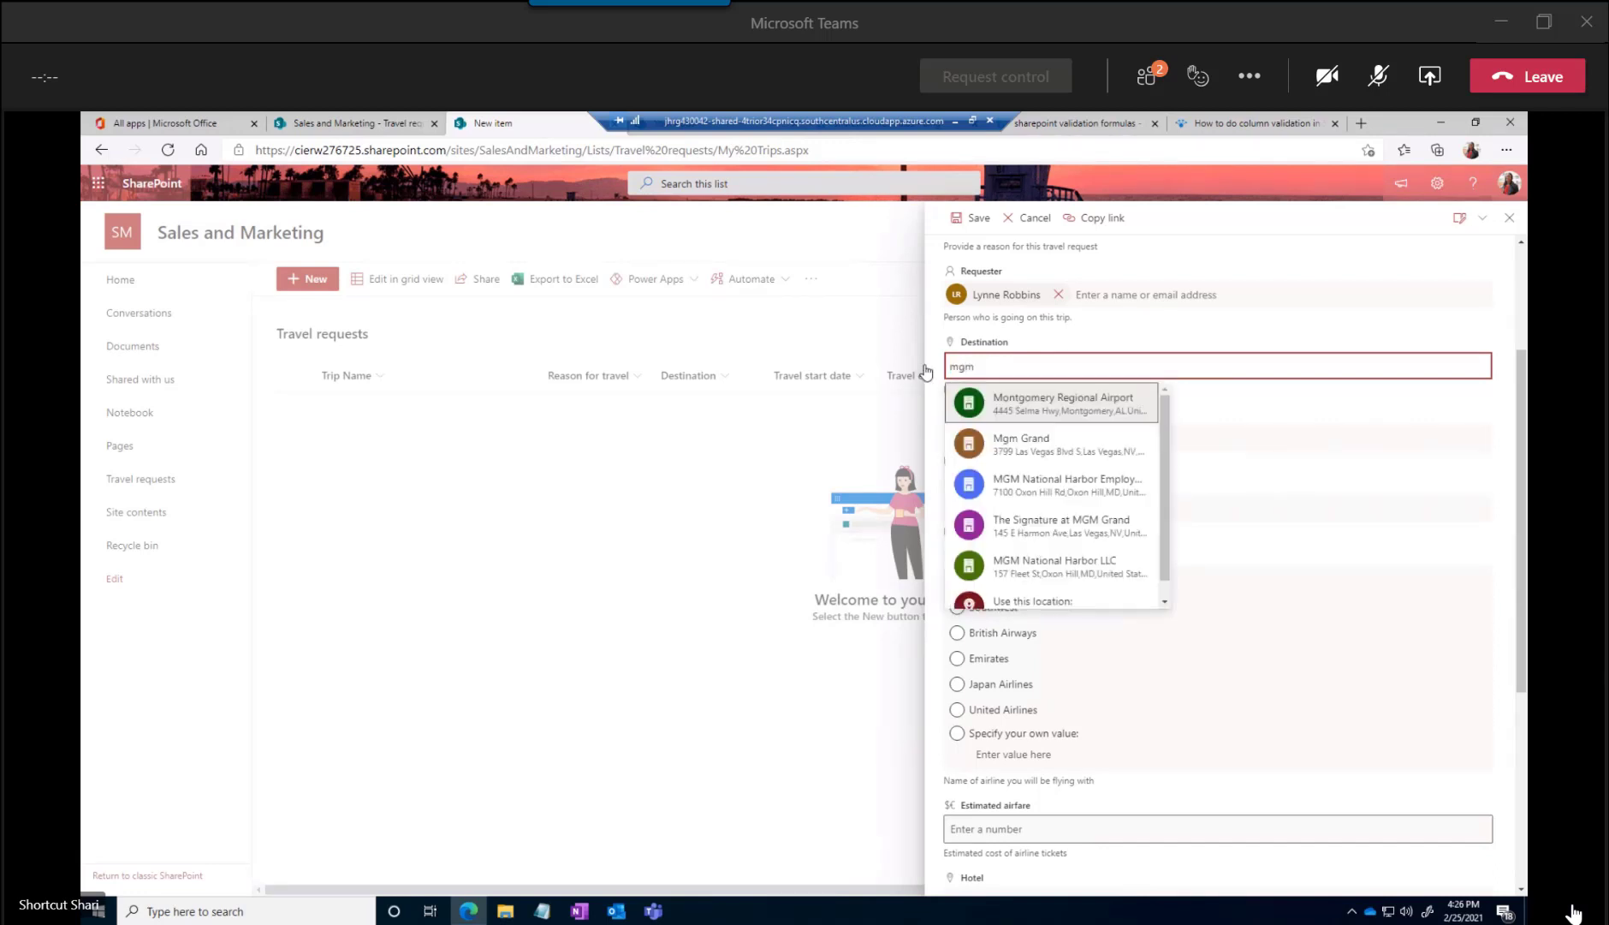
left_click(1027, 450)
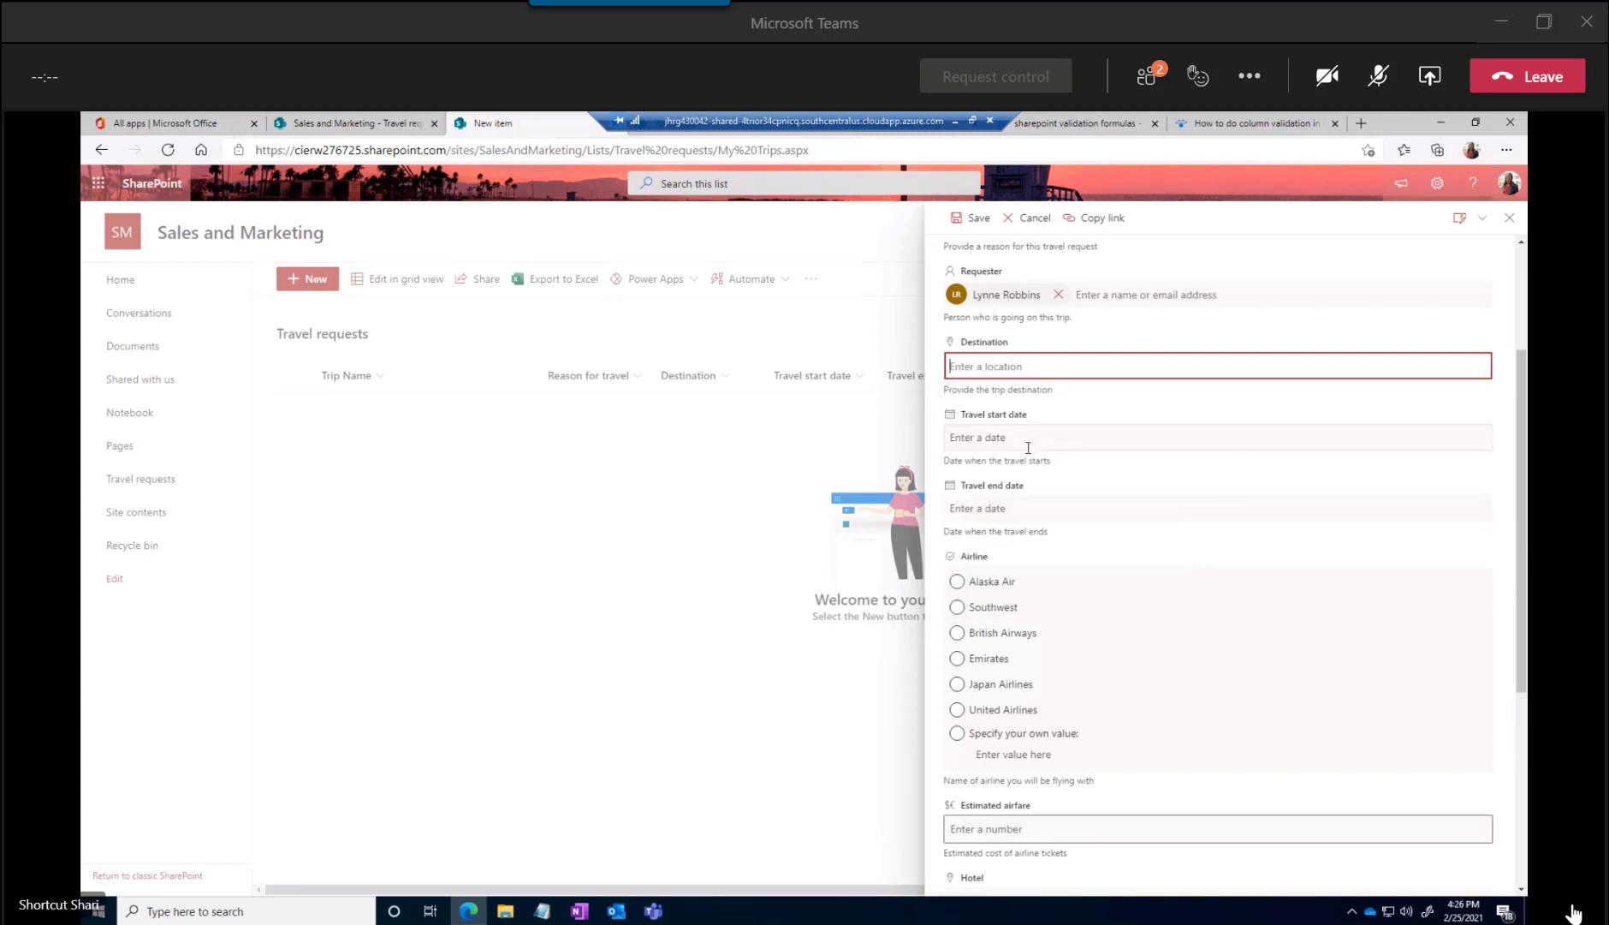
Set the Travel start date to 12/6/2021
left_click(994, 458)
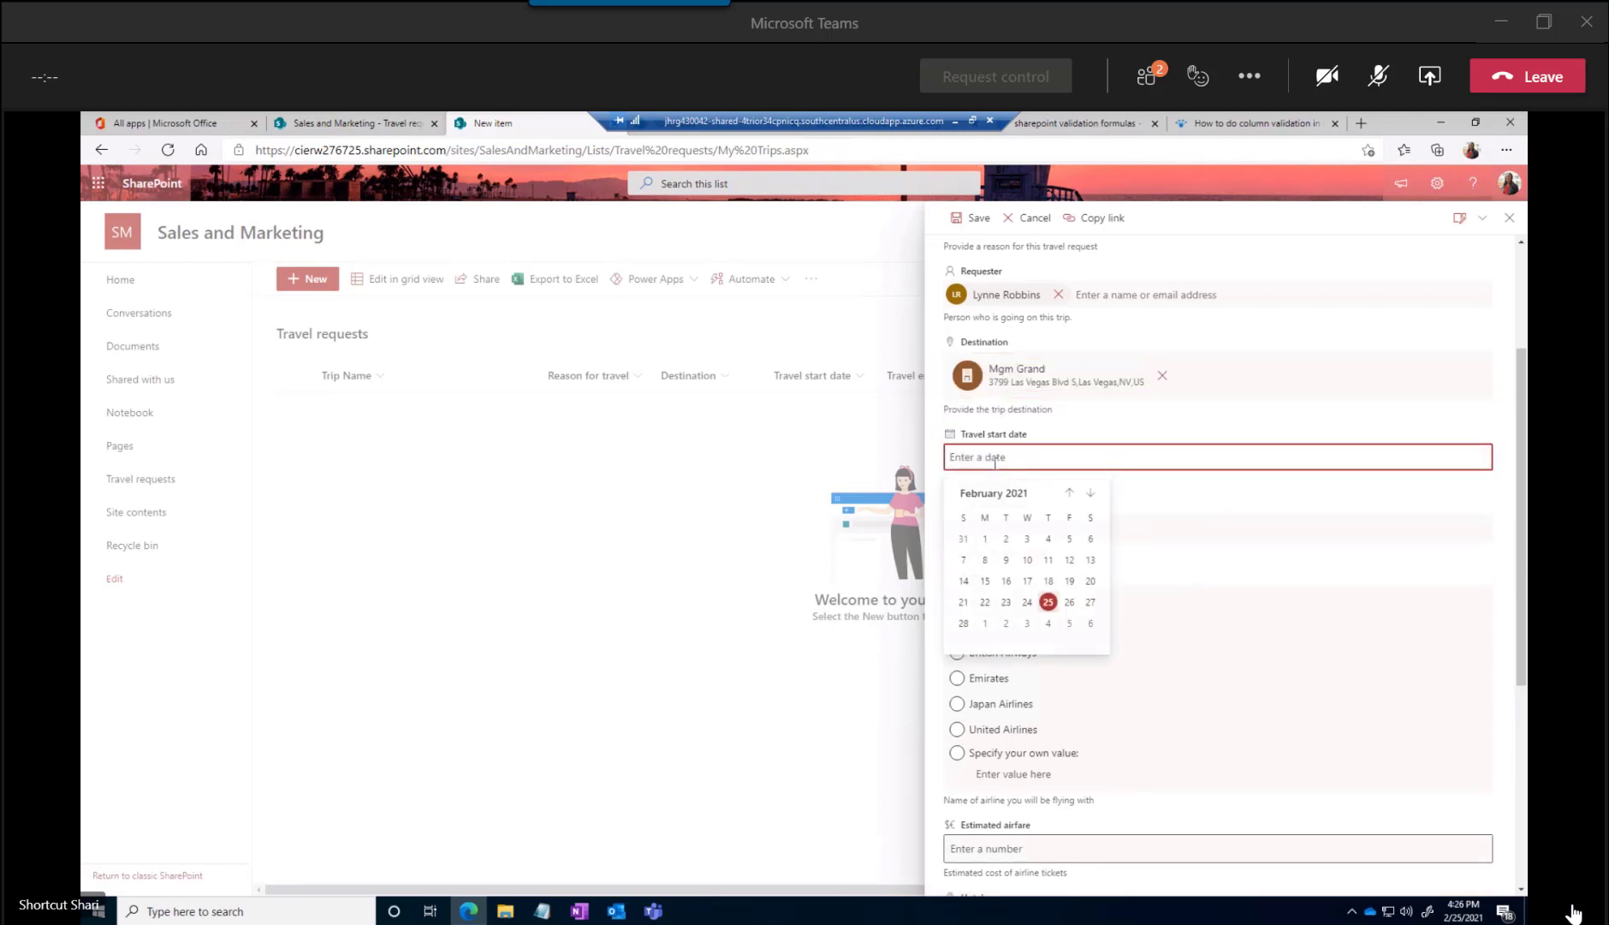
left_click(1091, 494)
left_click(1091, 495)
left_click(1090, 495)
left_click(1091, 495)
left_click(1091, 495)
left_click(1091, 495)
left_click(1090, 495)
left_click(1091, 495)
left_click(1091, 494)
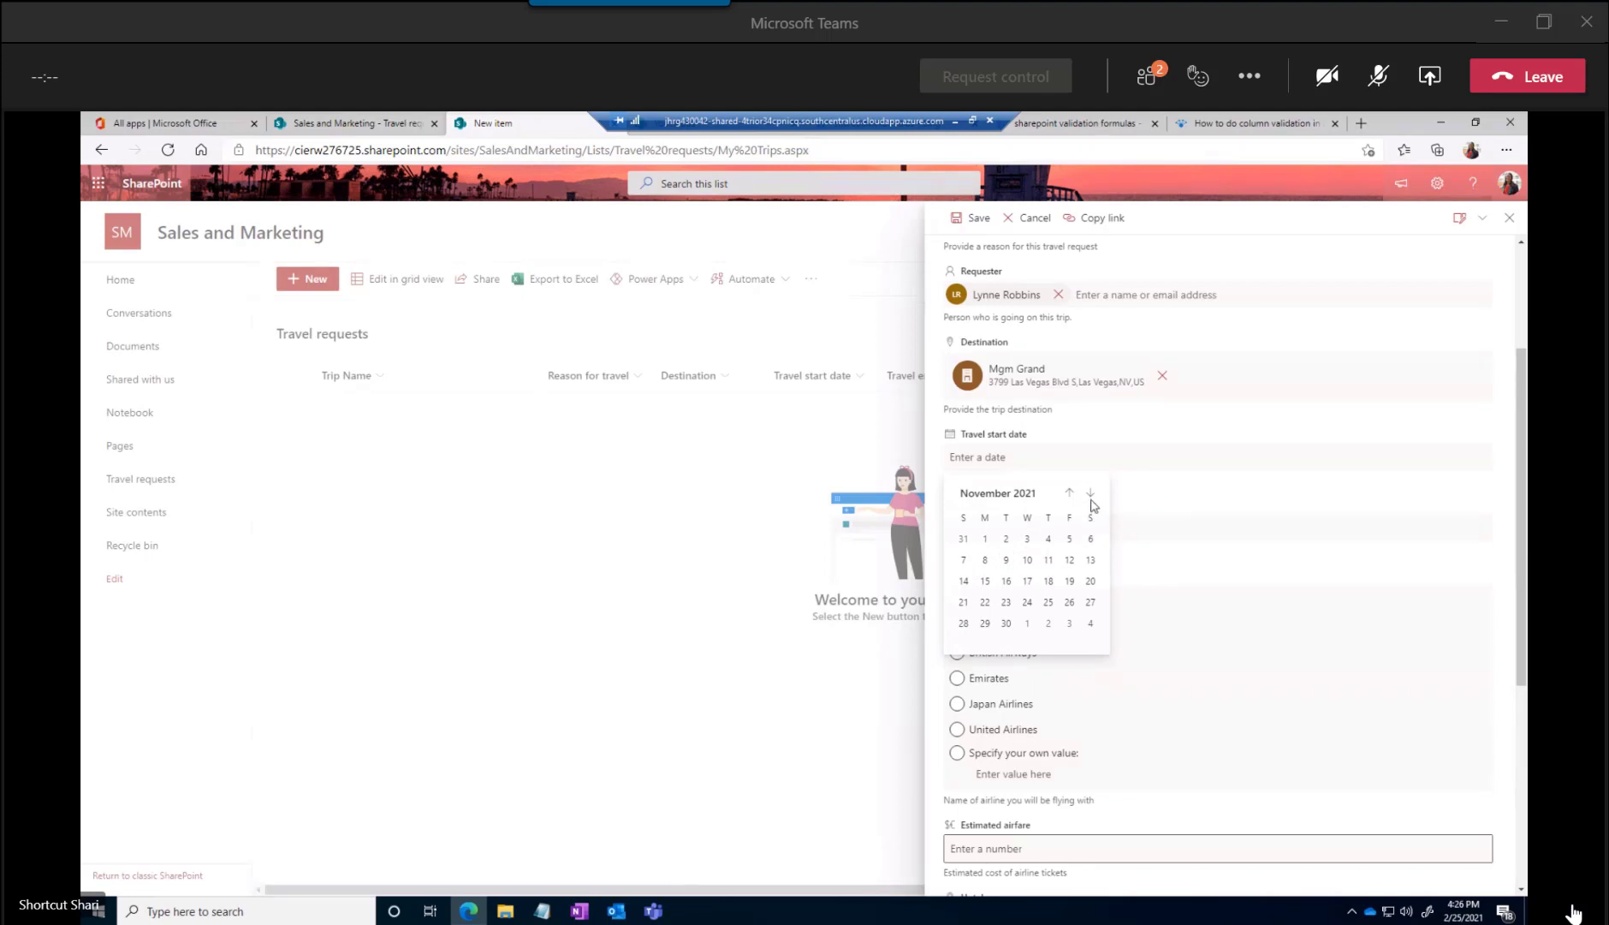
left_click(1091, 495)
left_click(985, 560)
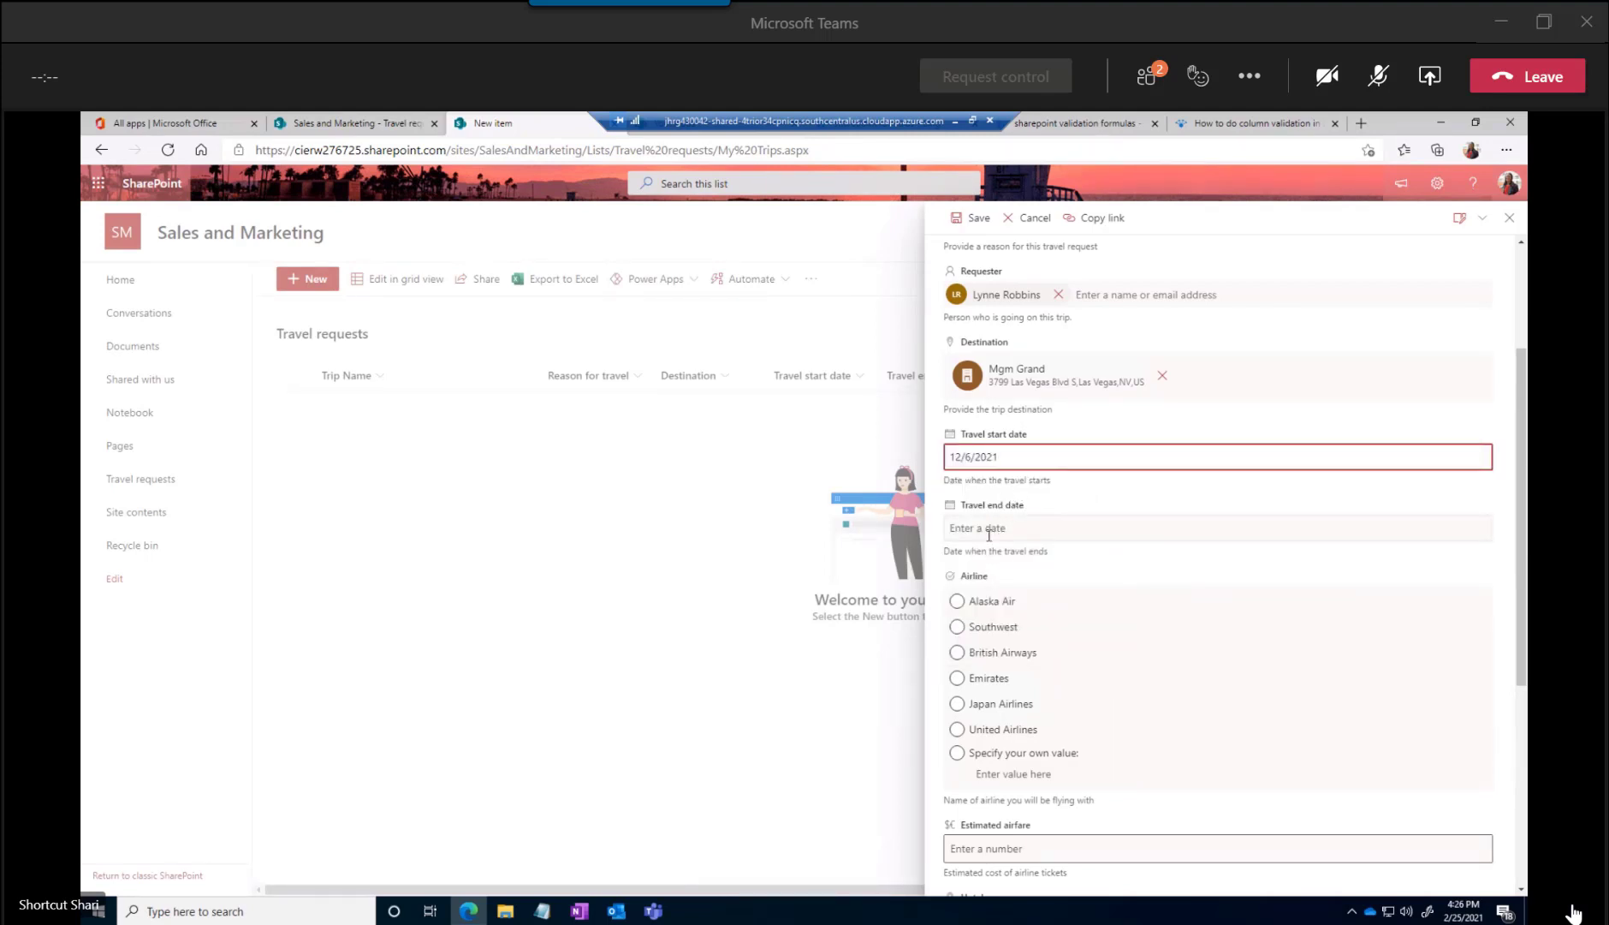
Set the Travel end date to 12/8/2021
left_click(990, 531)
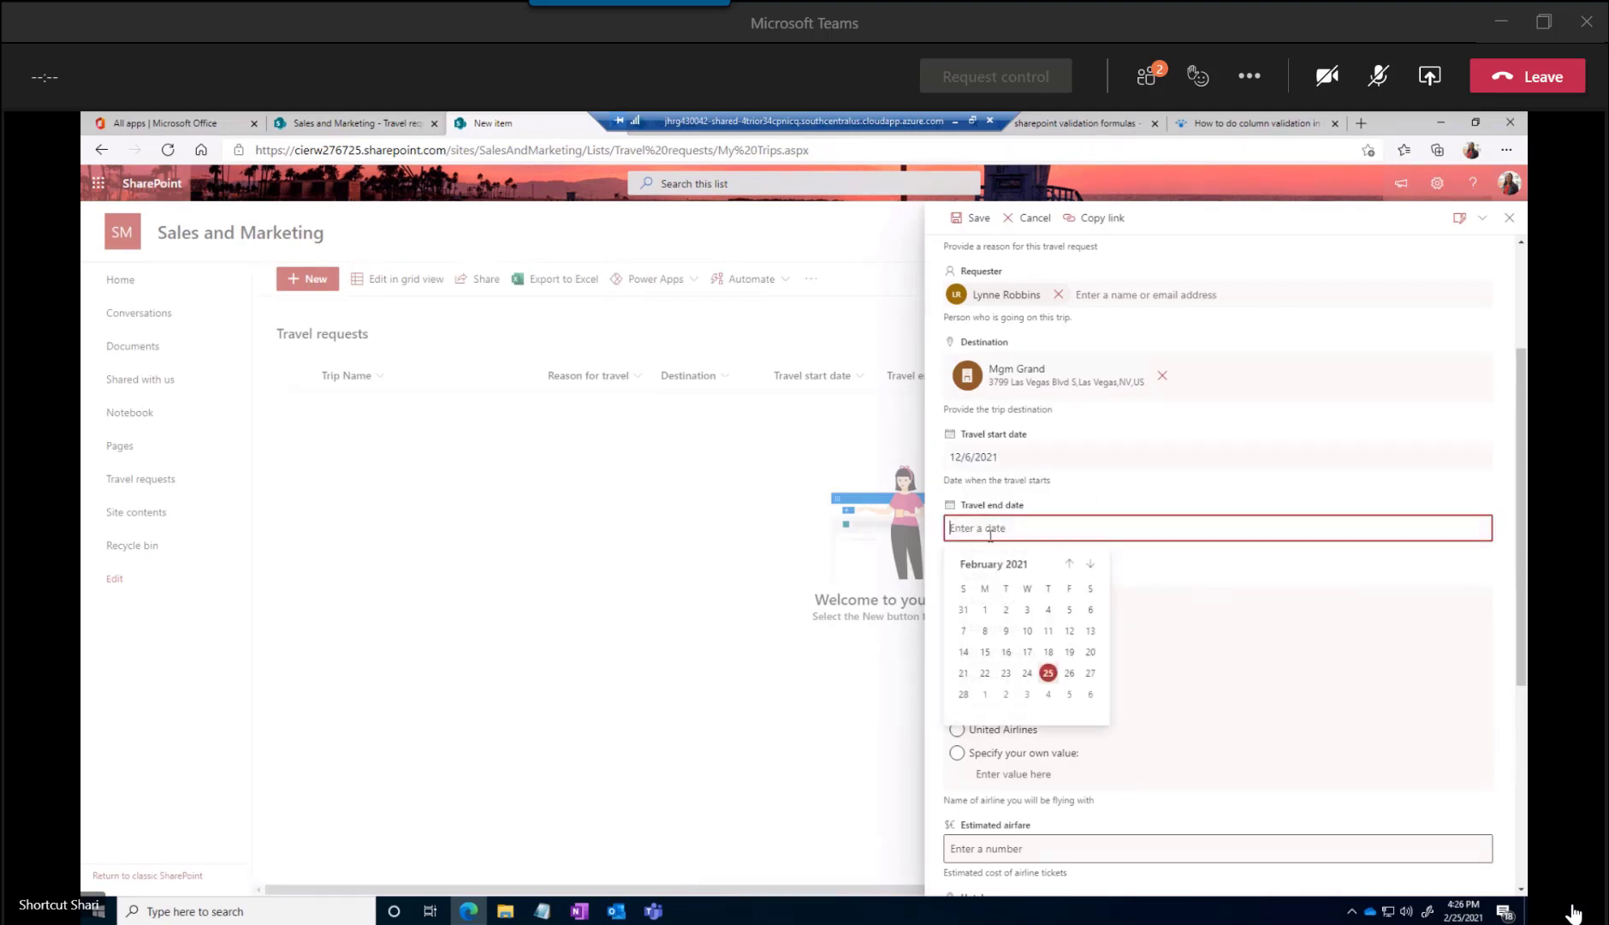
left_click(1094, 572)
left_click(1093, 573)
left_click(1093, 576)
left_click(1092, 575)
left_click(1092, 575)
left_click(1093, 576)
left_click(1093, 575)
left_click(1093, 575)
left_click(1093, 576)
left_click(1092, 575)
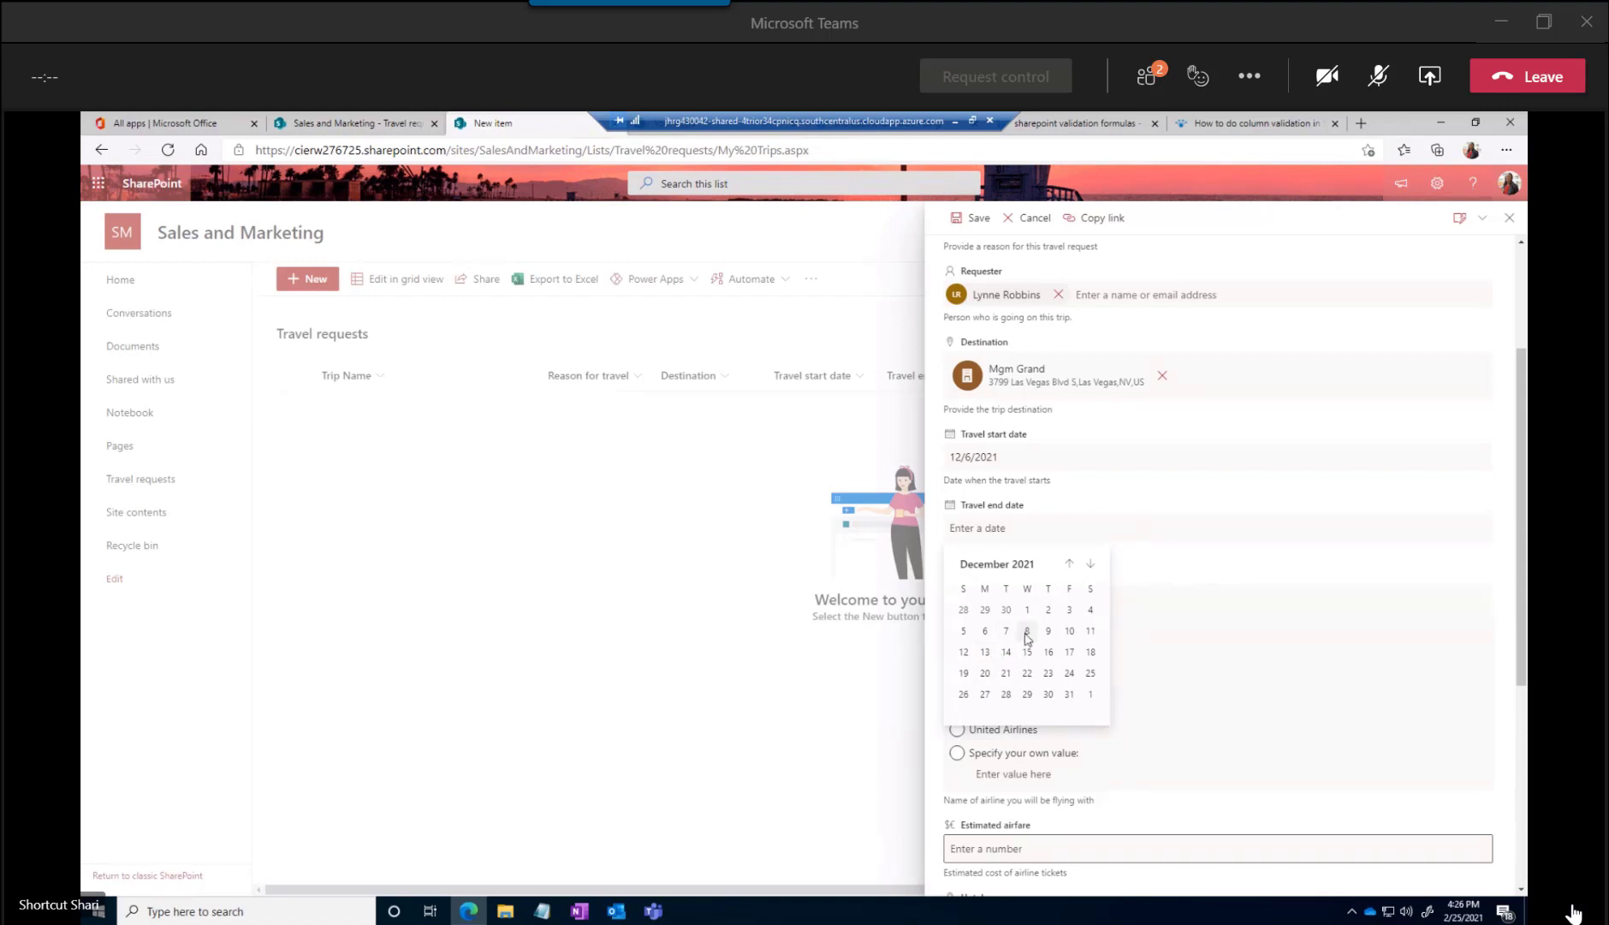
left_click(1028, 630)
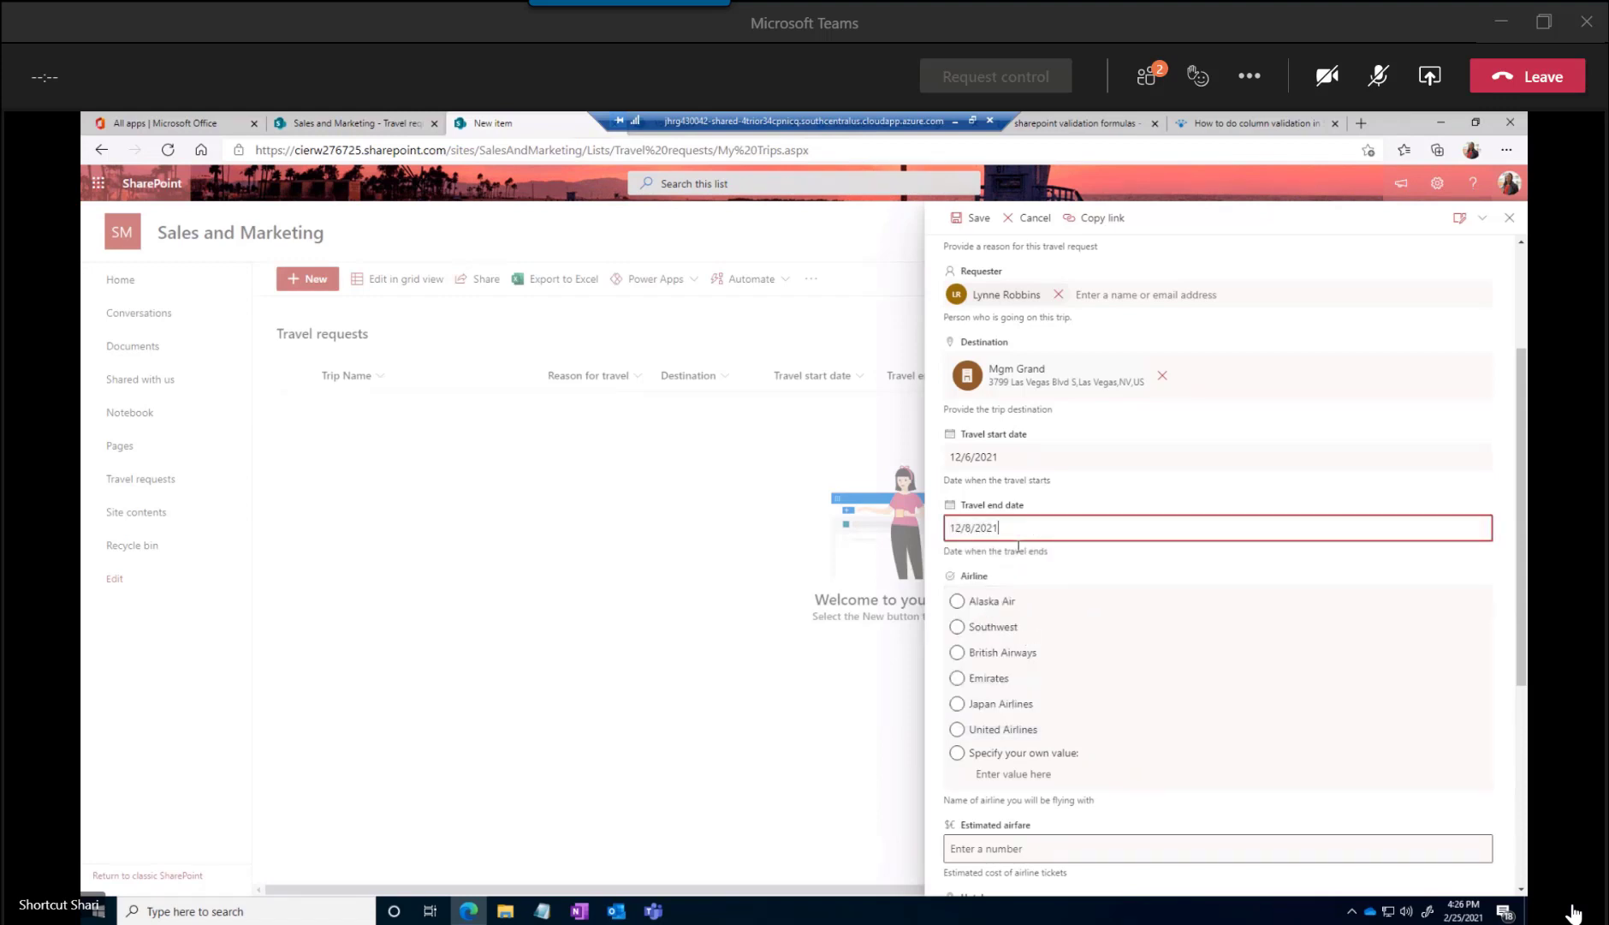
Specify "Frontier" as a custom Airline value instead of one of the predefined airlines
left_click(973, 607)
scroll(998, 609, "down", 2)
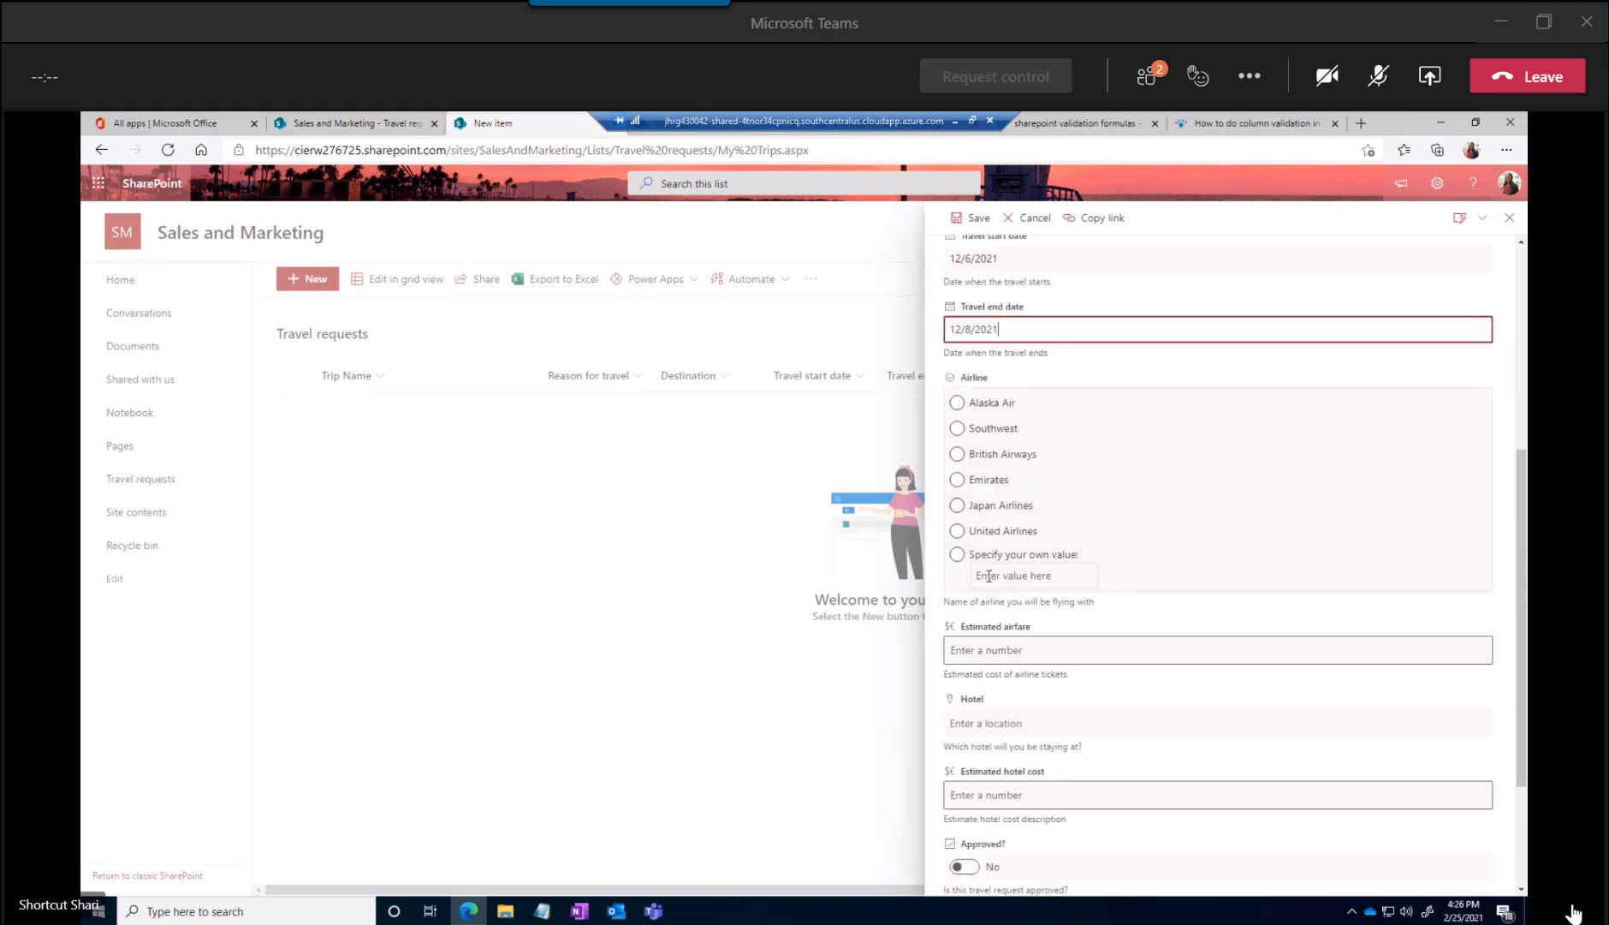
left_click(960, 532)
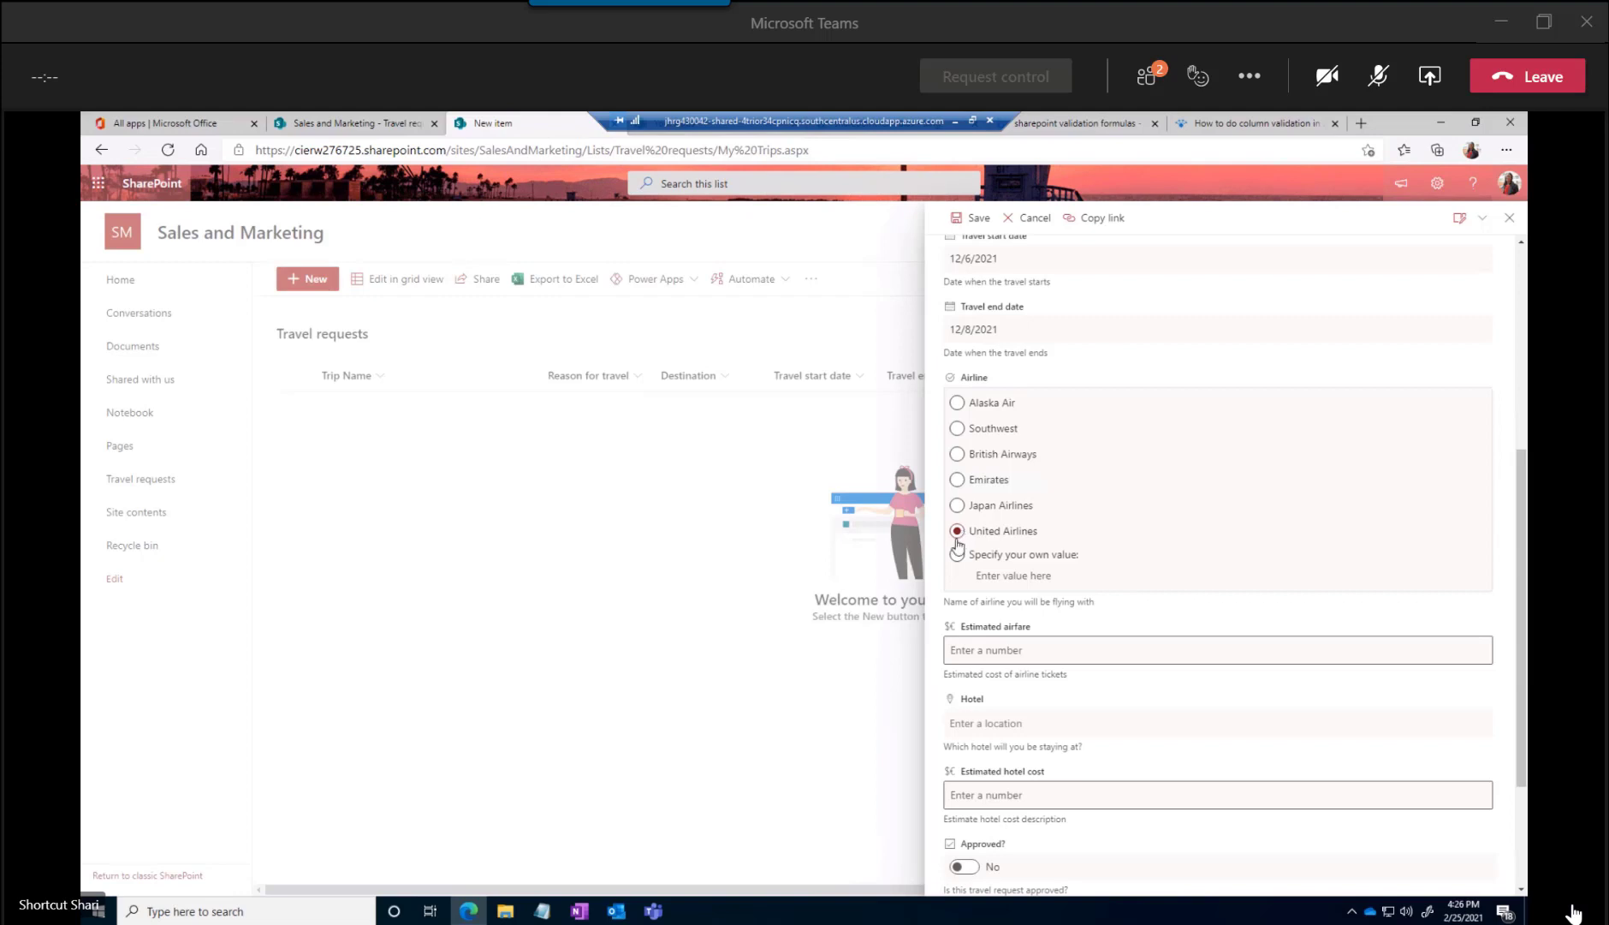
left_click(1002, 577)
left_click(978, 575)
type("Frontier")
key("BackSpace")
key("BackSpace")
key("BackSpace")
key("BackSpace")
key("BackSpace")
key("BackSpace")
key("BackSpace")
type("Wouth")
key("BackSpace")
key("BackSpace")
key("BackSpace")
key("BackSpace")
type("Frontier")
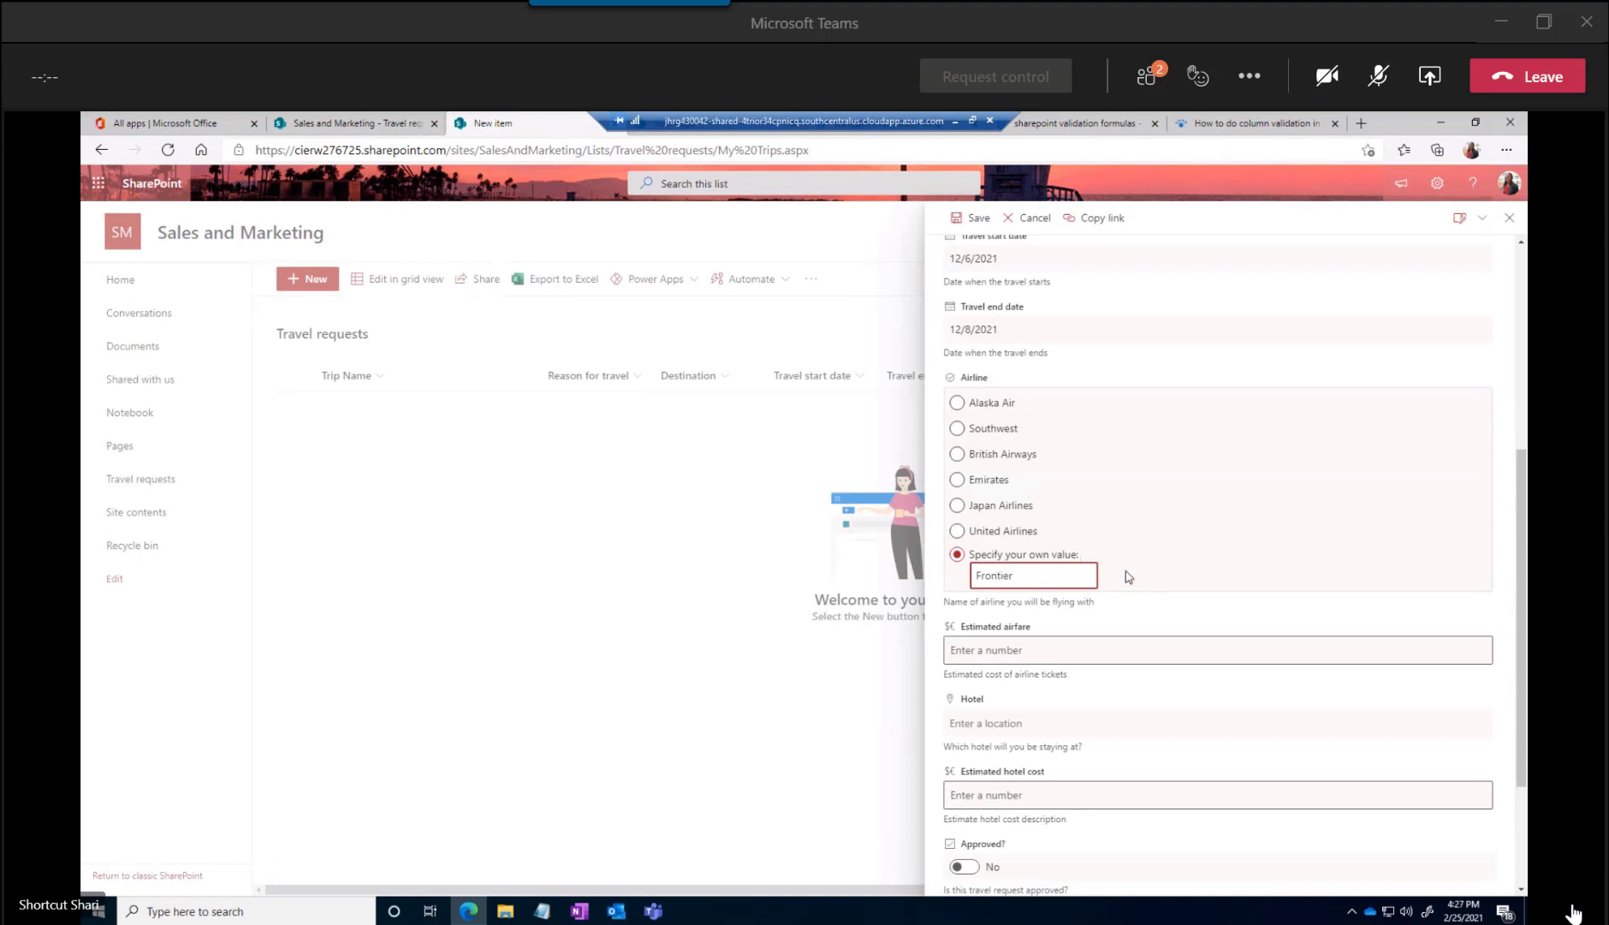
Set the Estimated airfare to 200 and the Hotel to the Mgm Grand location in Las Vegas, NV
left_click(1034, 653)
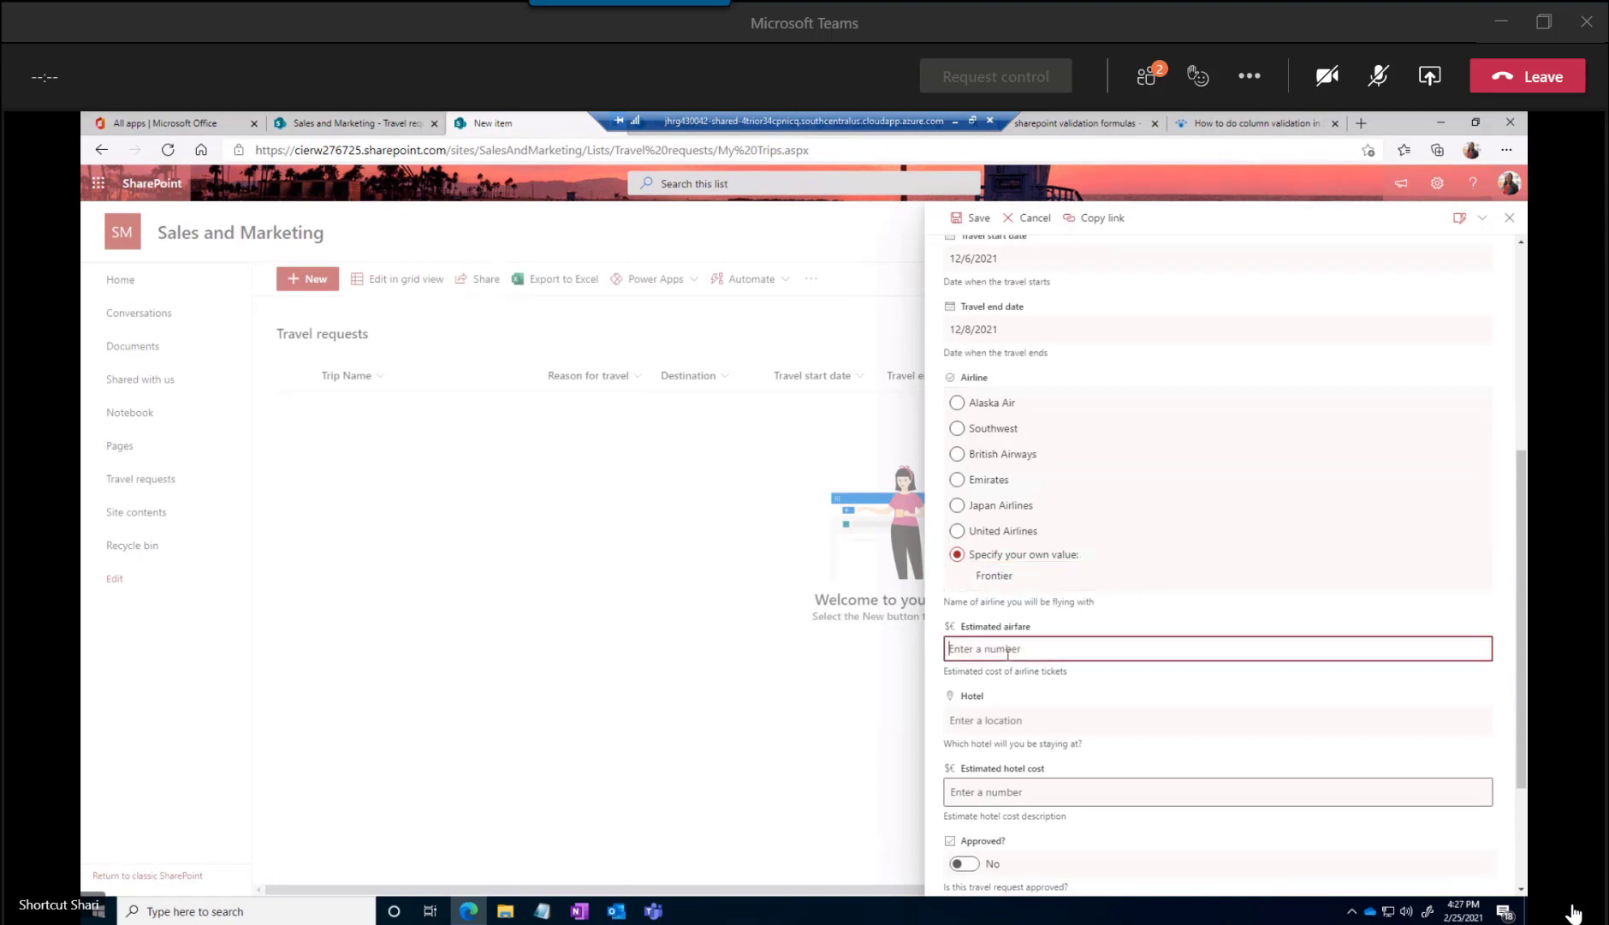
scroll(1012, 657, "down", 2)
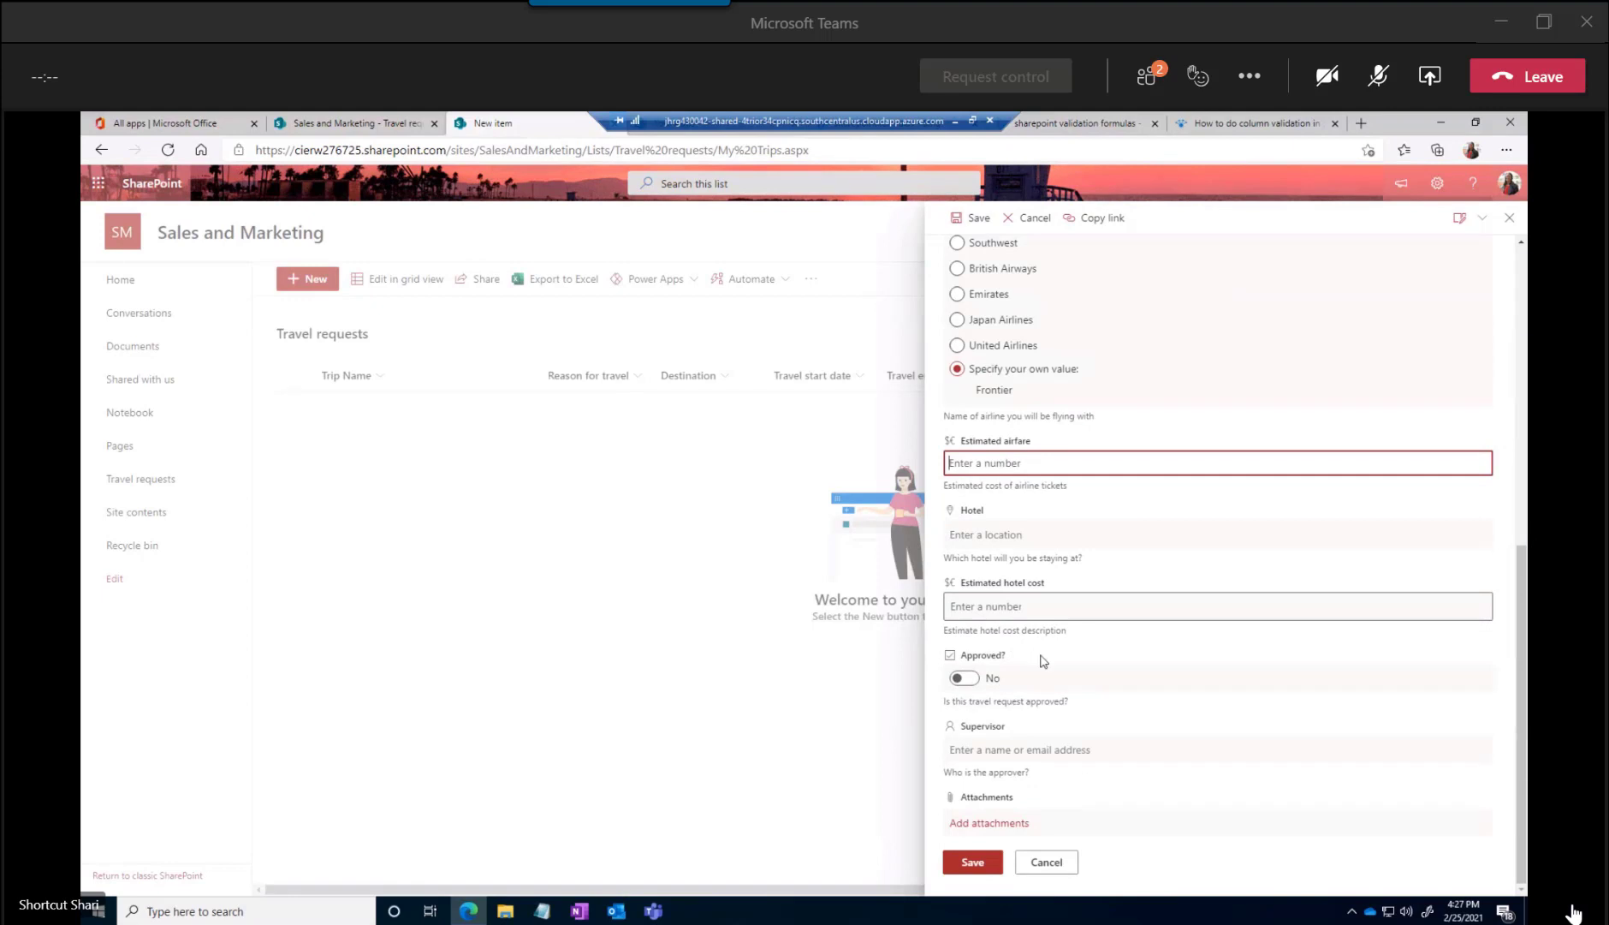
type("200")
left_click(983, 532)
type("mgm")
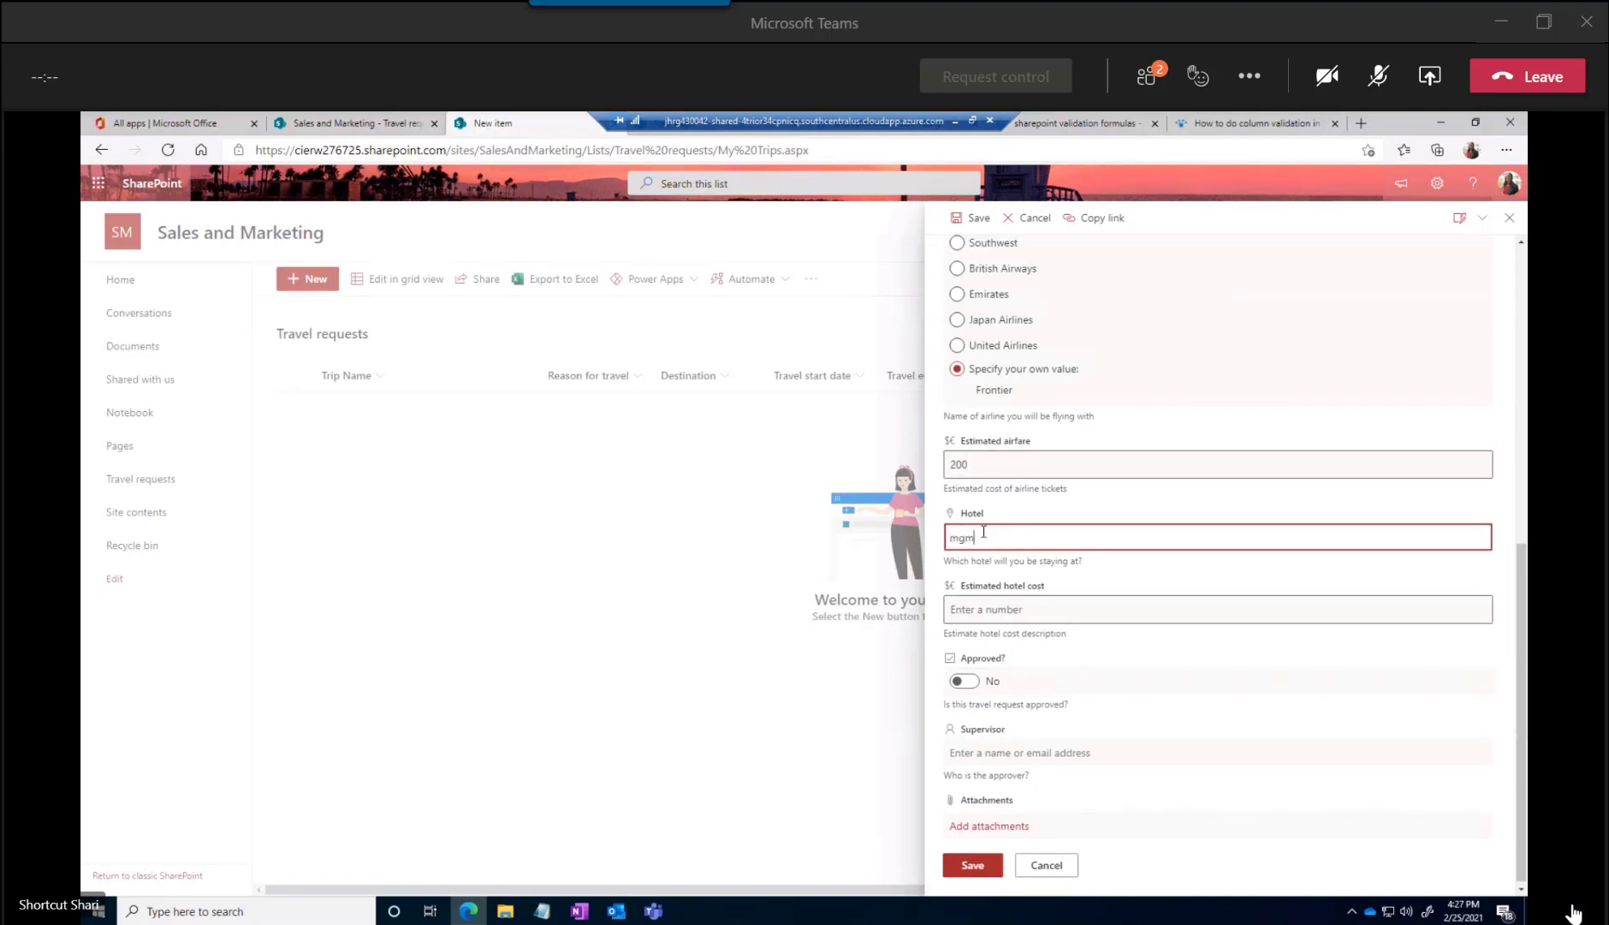
left_click(1017, 616)
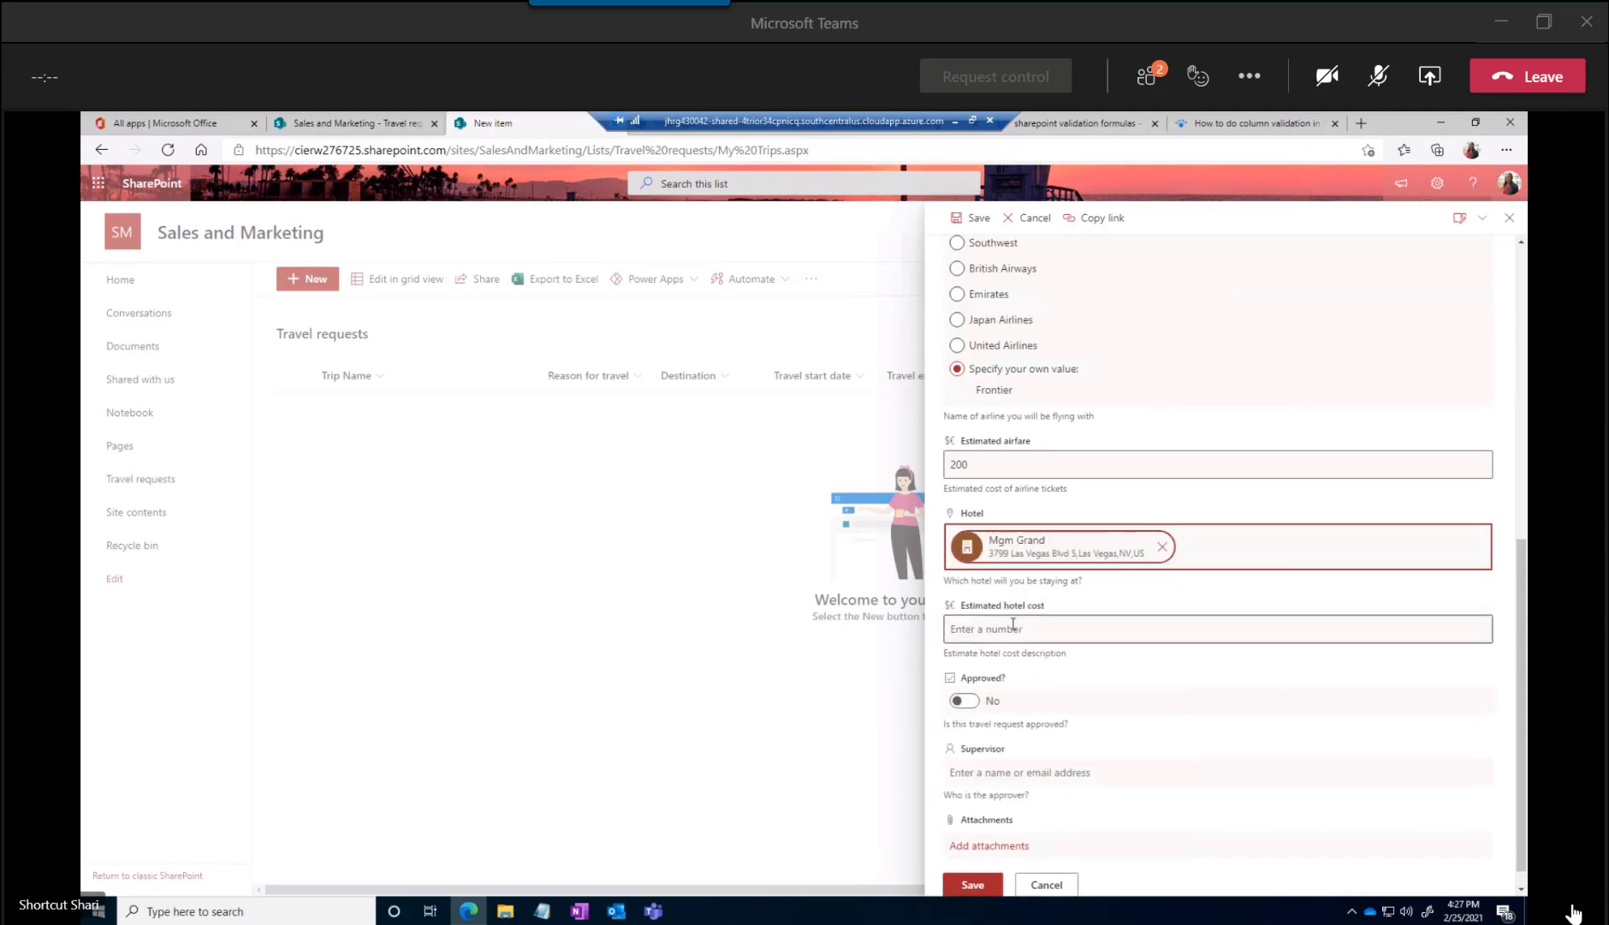
Set the Estimated hotel cost to 250.00, keep Approved? at No, and save the travel request
left_click(1000, 630)
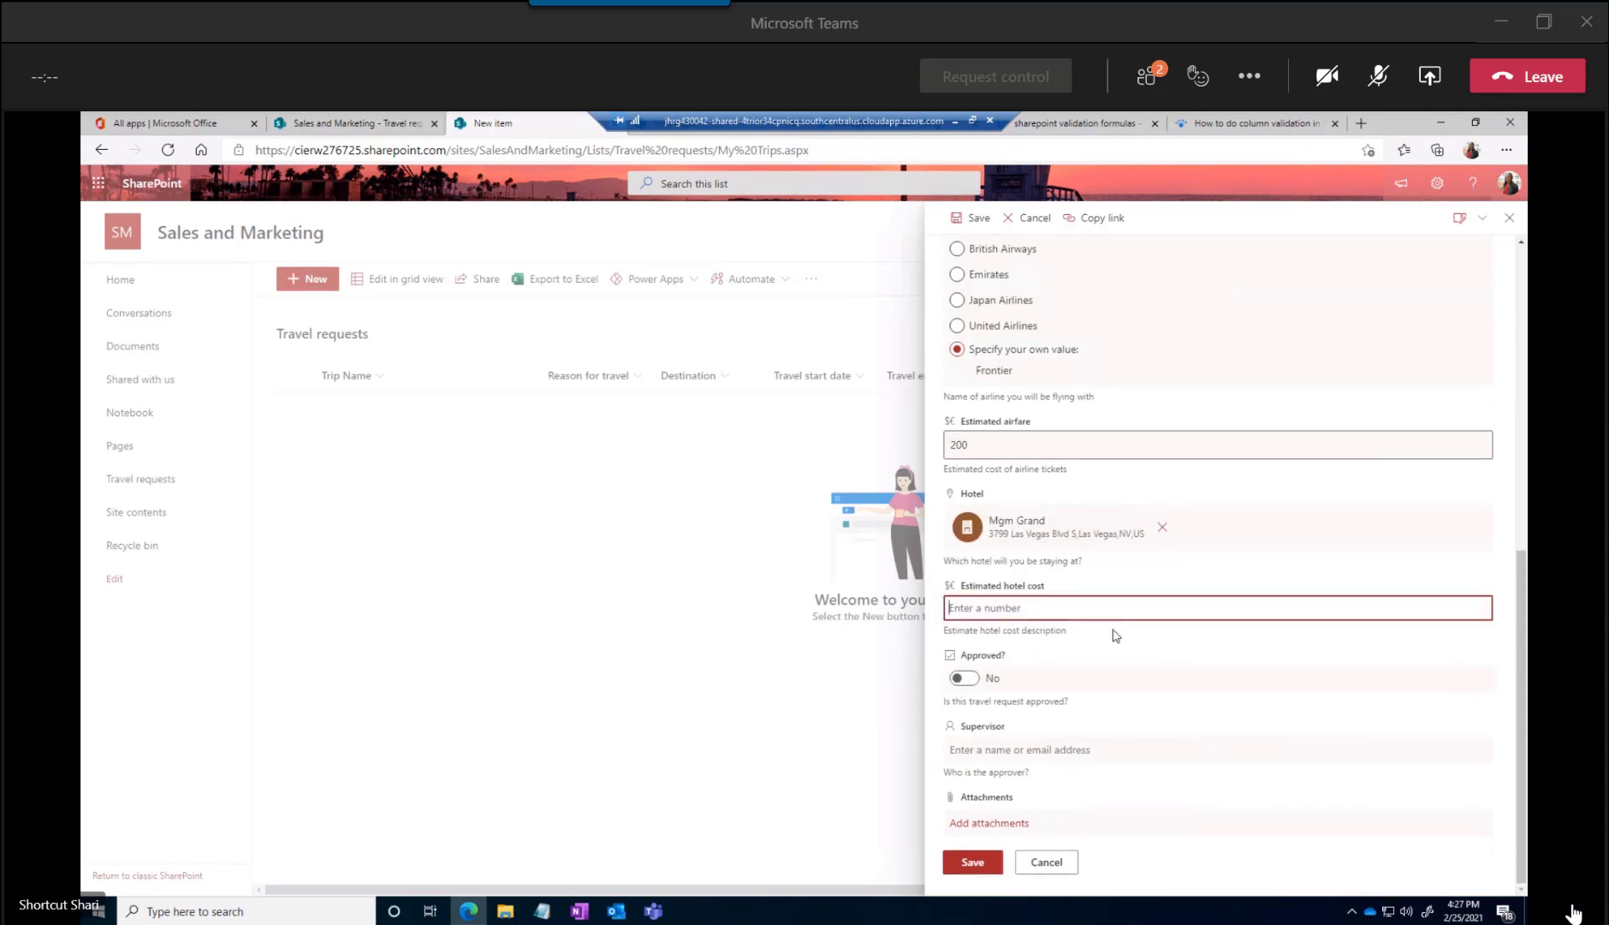
type("250.00")
left_click(965, 678)
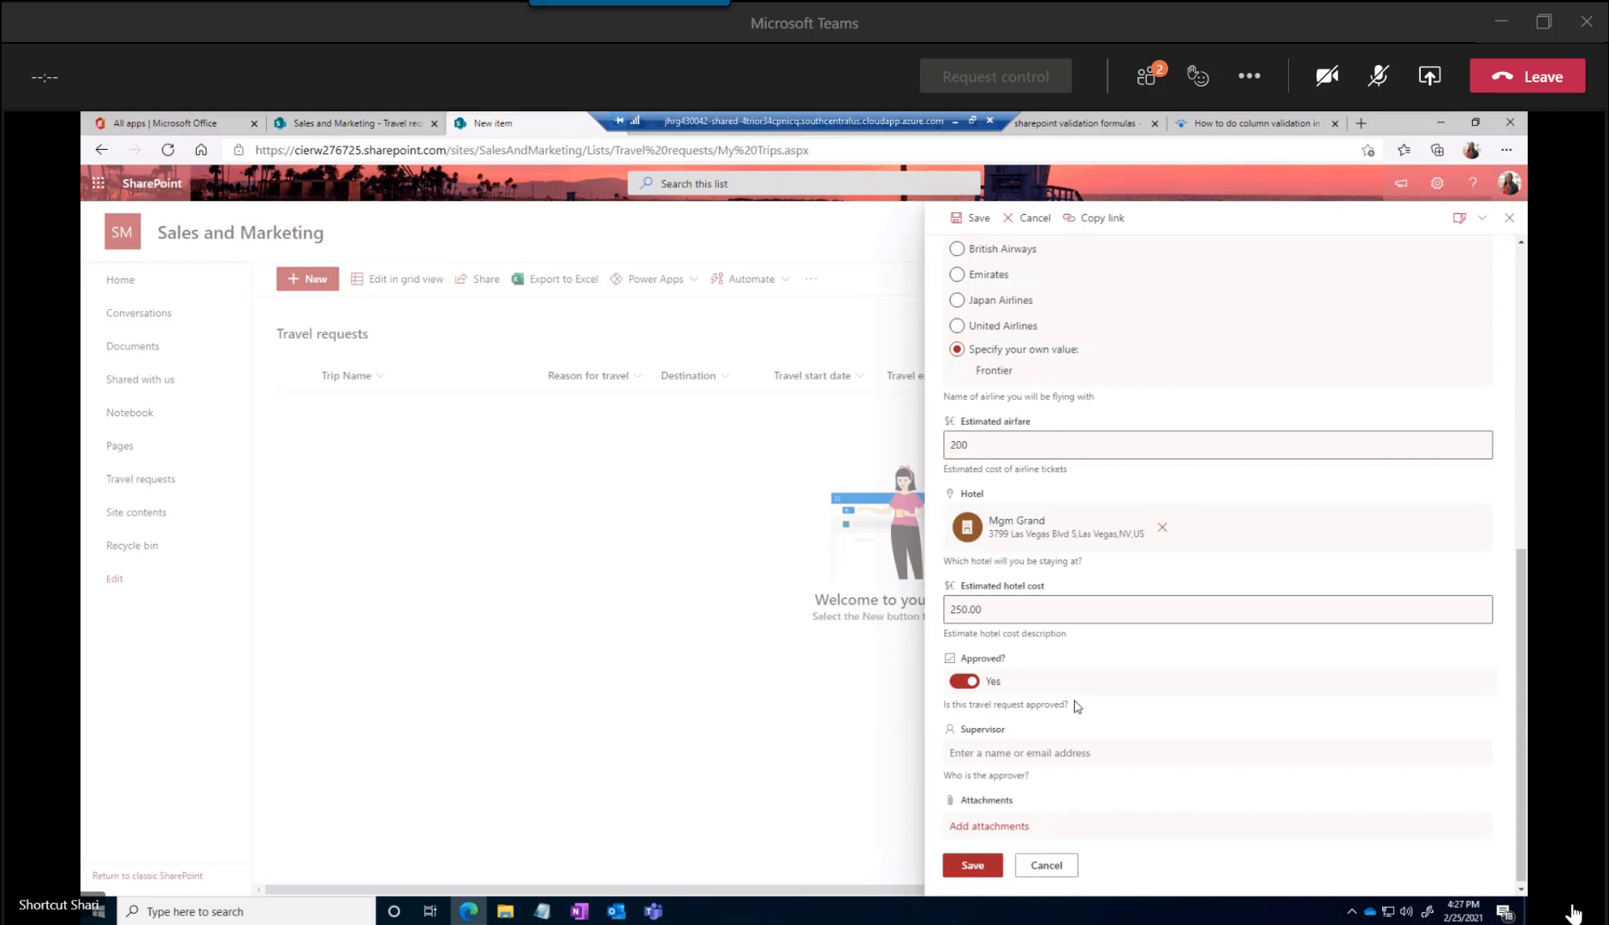
left_click(964, 680)
left_click(971, 872)
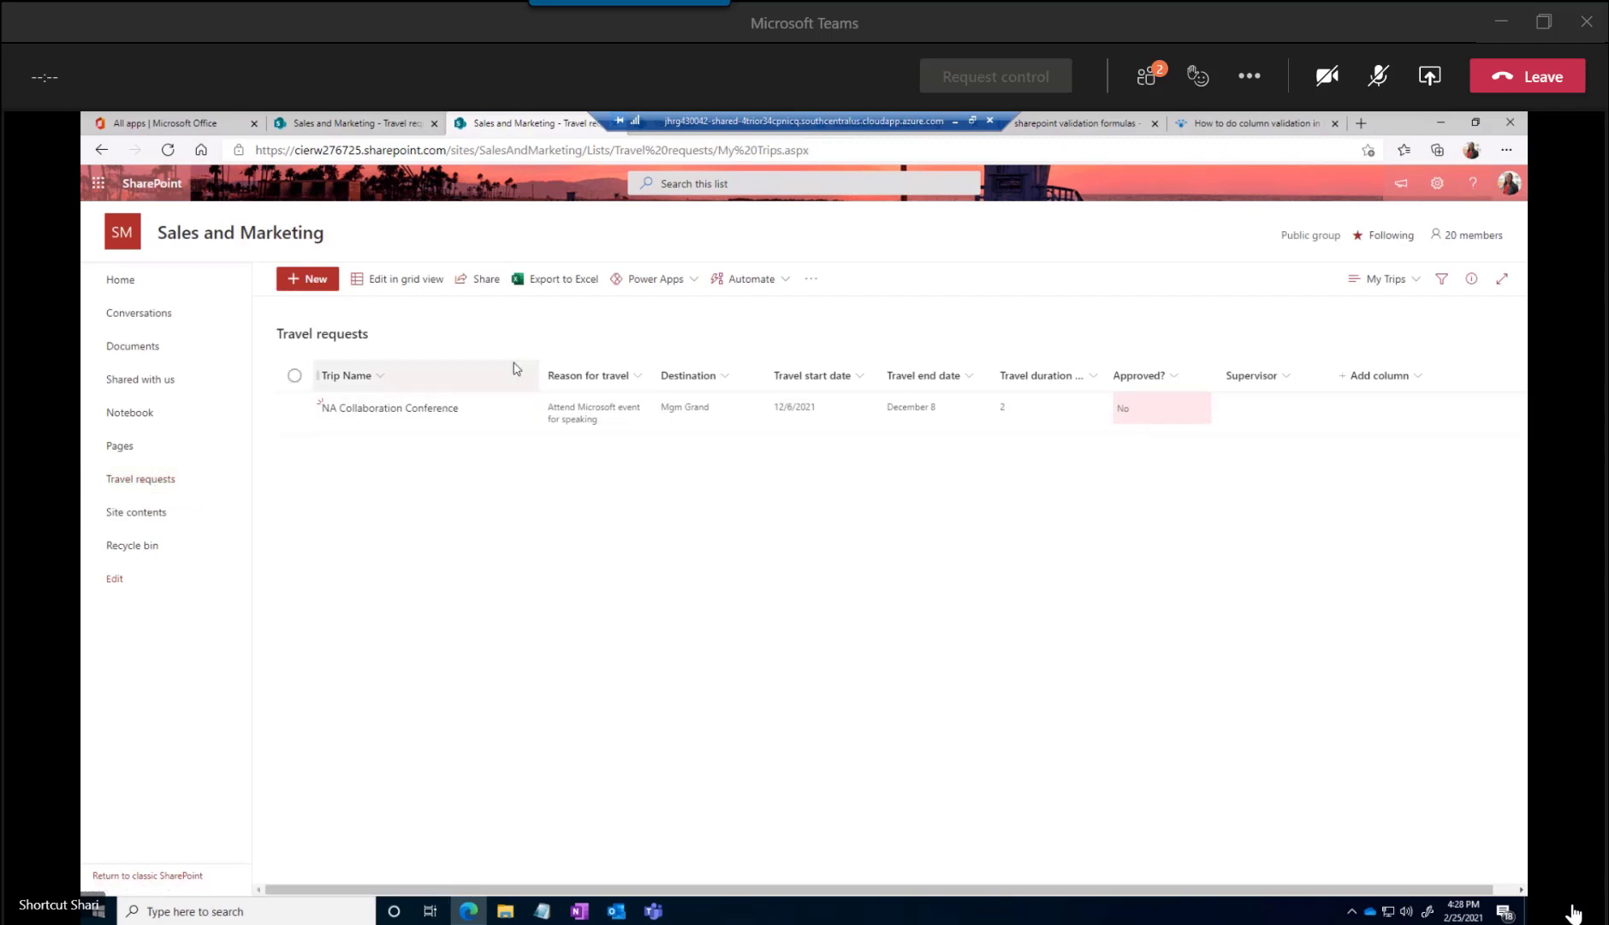
Create a Power Apps app named "Trip Request" from the Travel requests list, accepting United States as the country
left_click(695, 282)
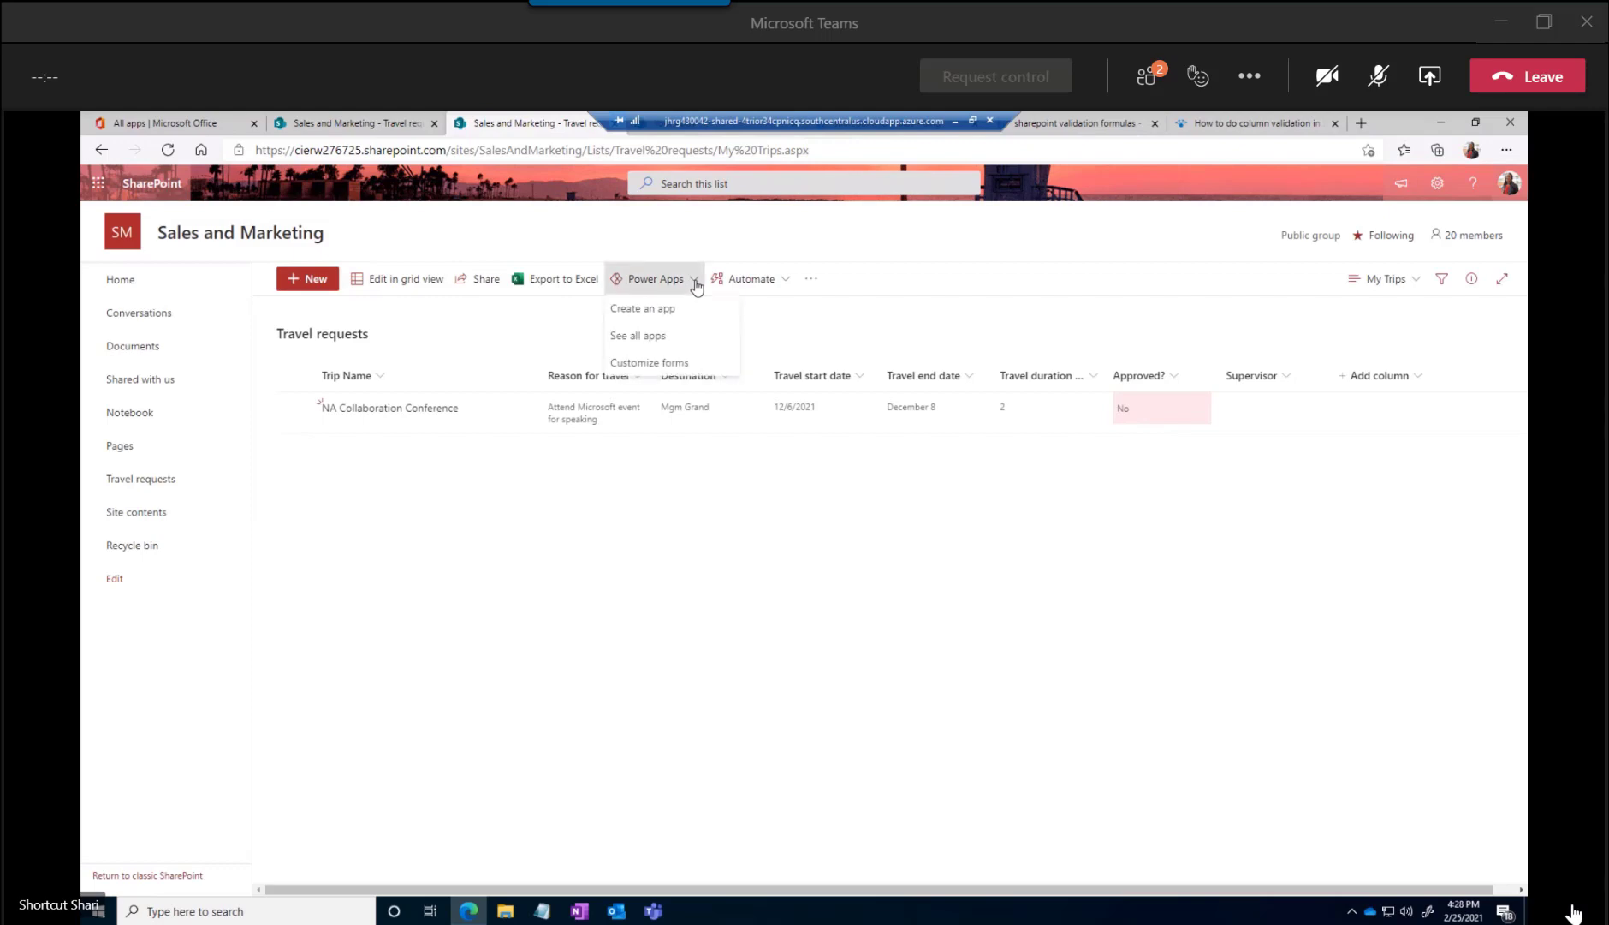
left_click(641, 312)
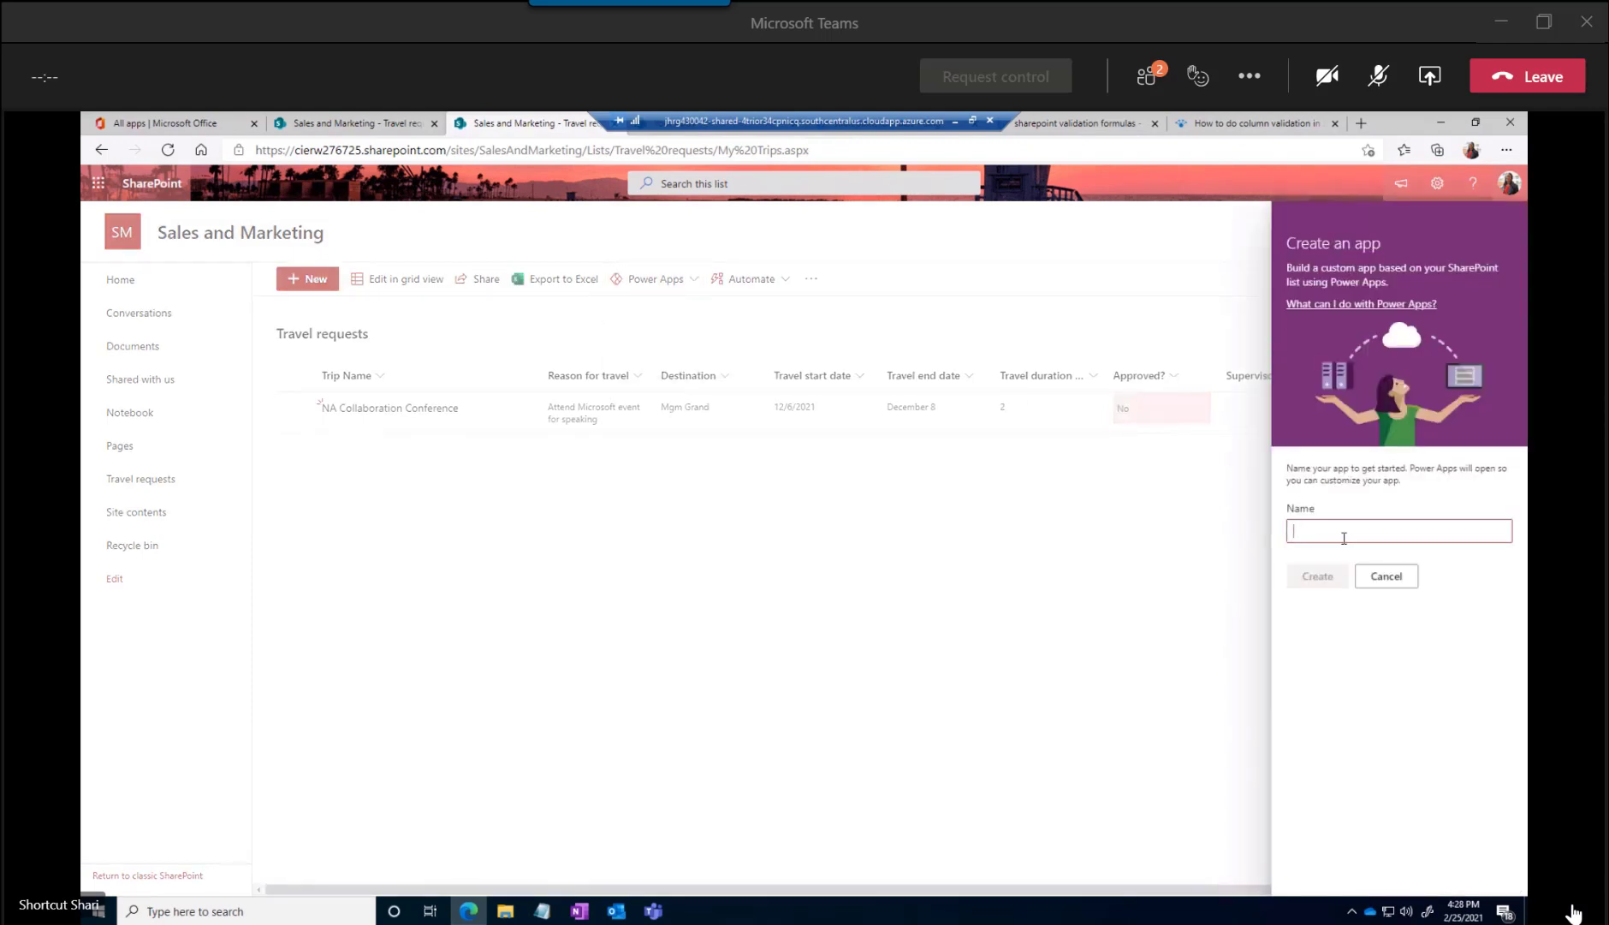
type("Trip Reu")
type("uest")
left_click(1318, 575)
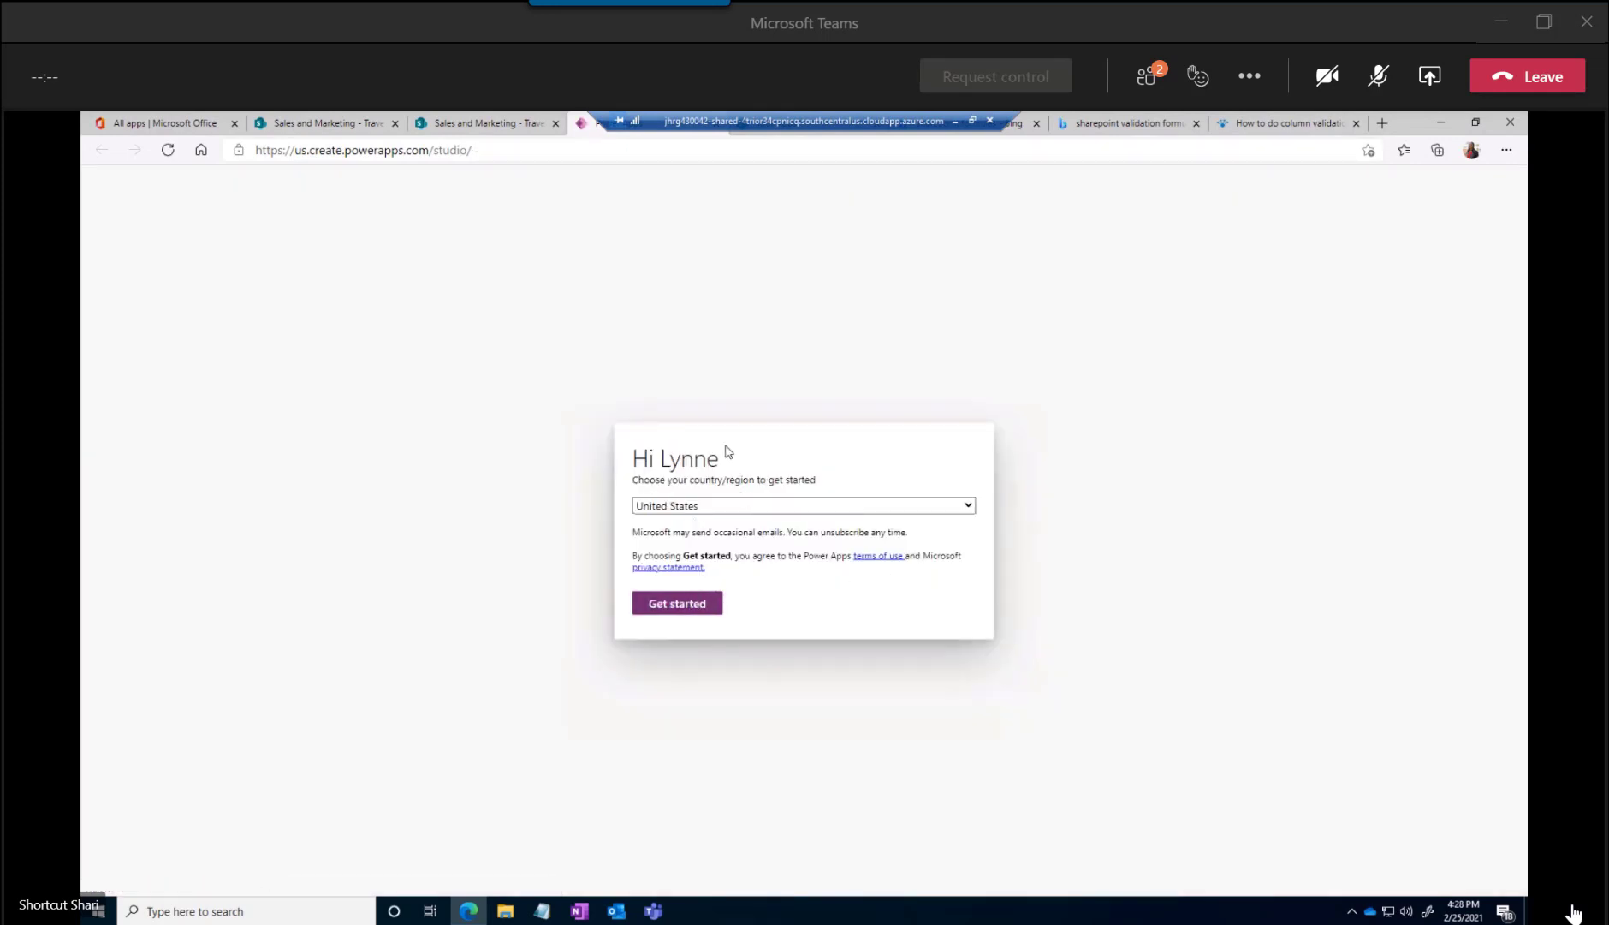
left_click(679, 605)
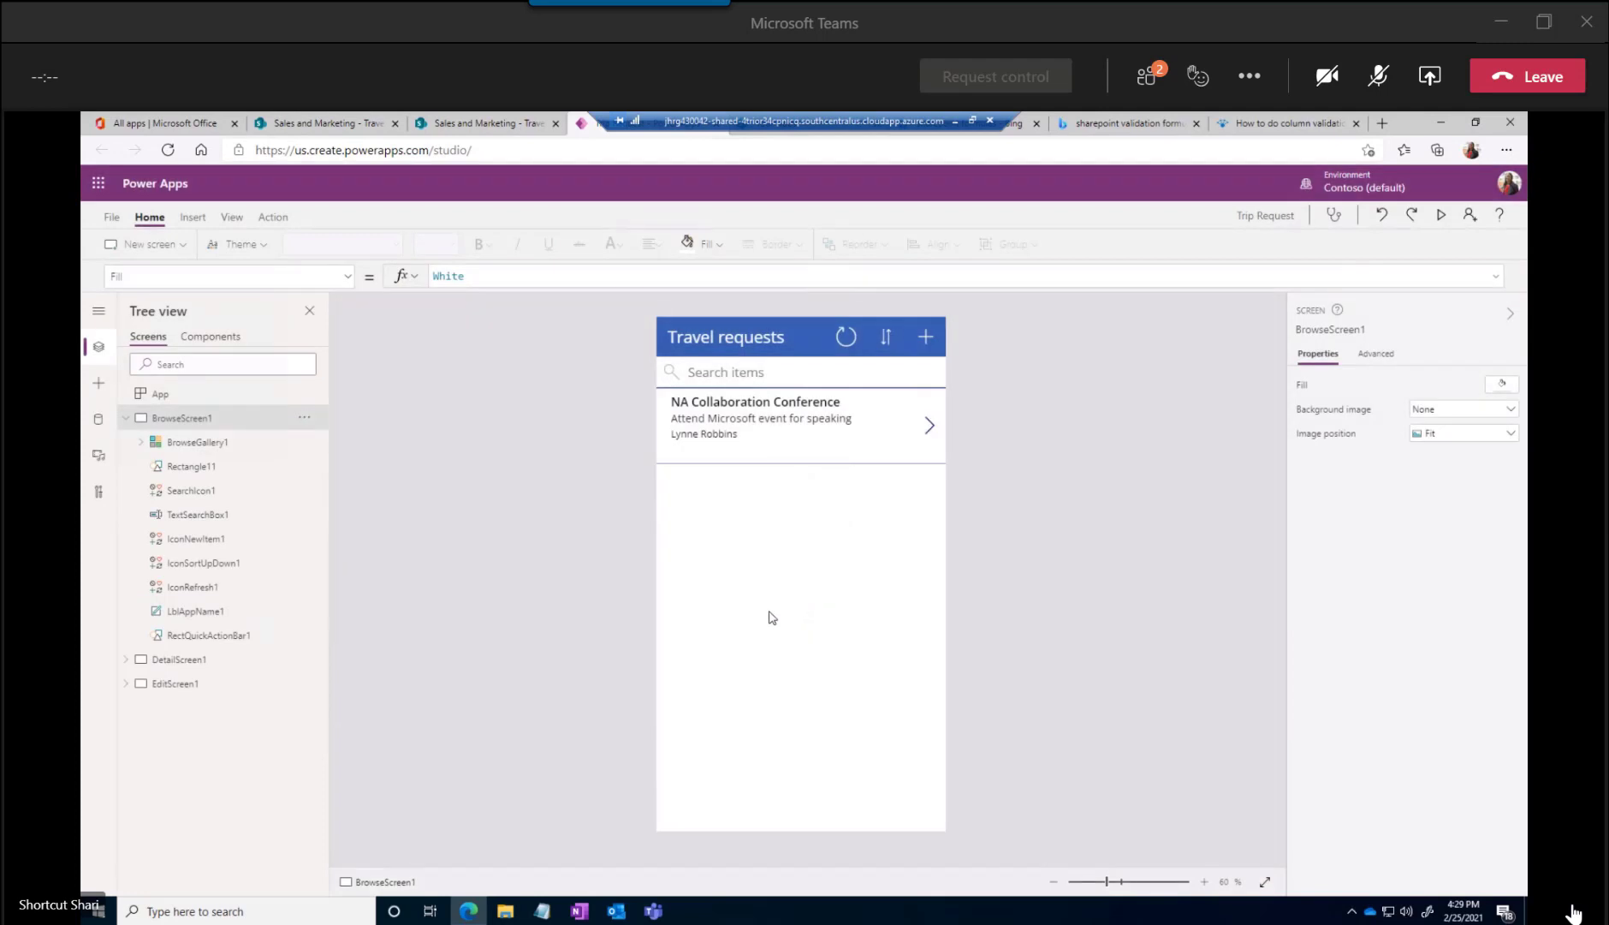
Examine the app's title label and the controls inside its browse, detail and edit screens
left_click(746, 338)
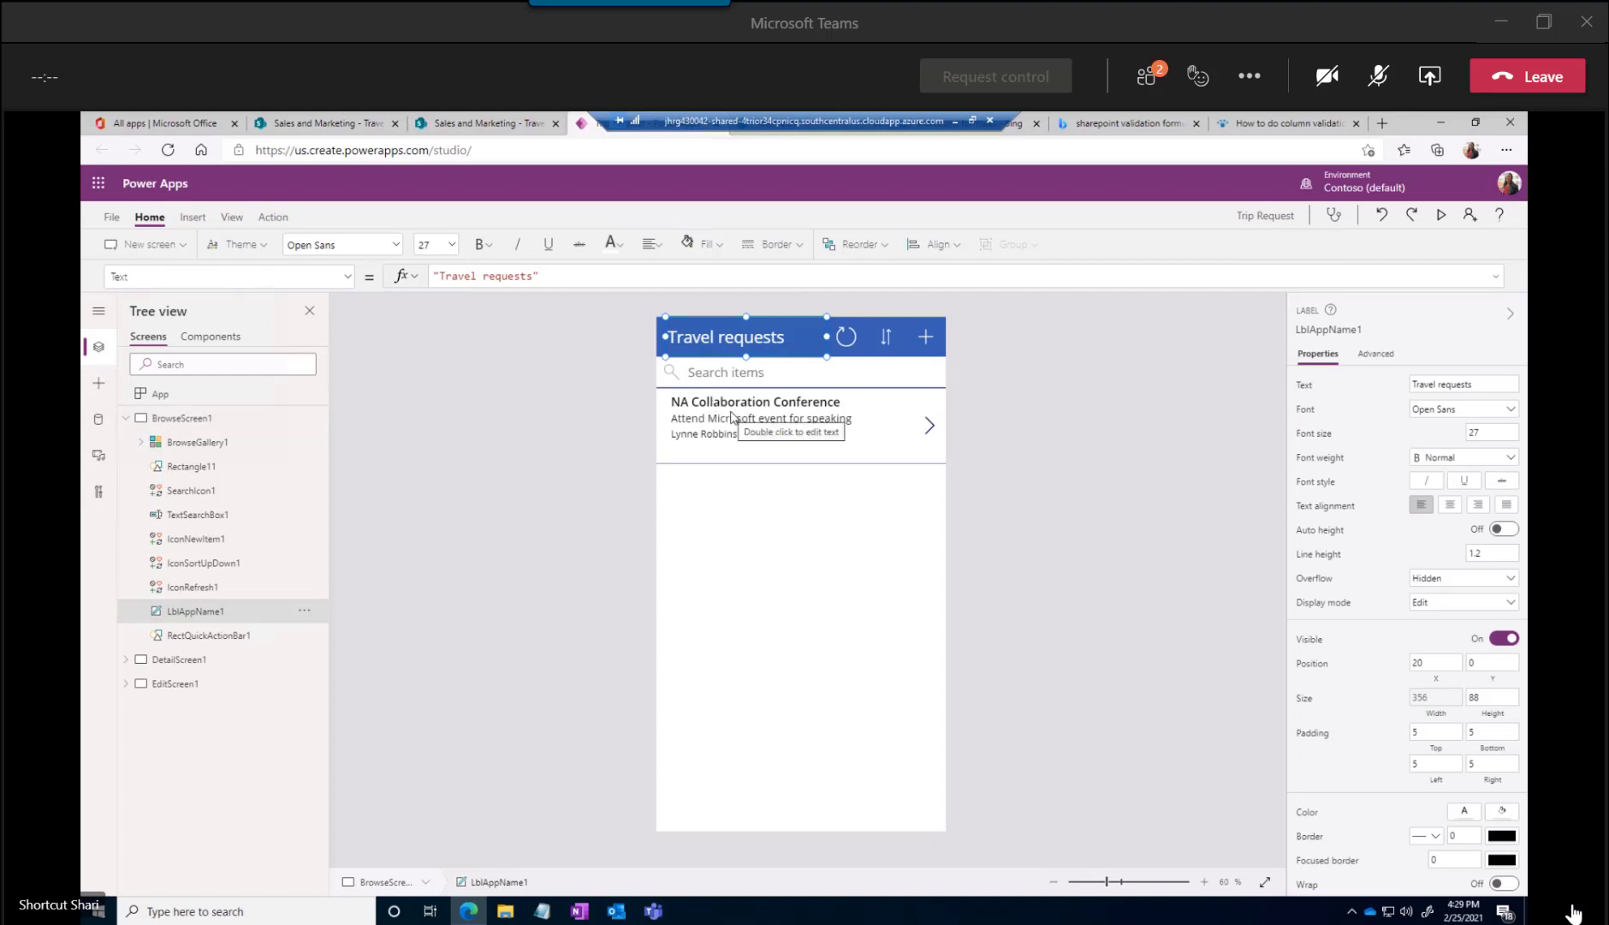
left_click(130, 419)
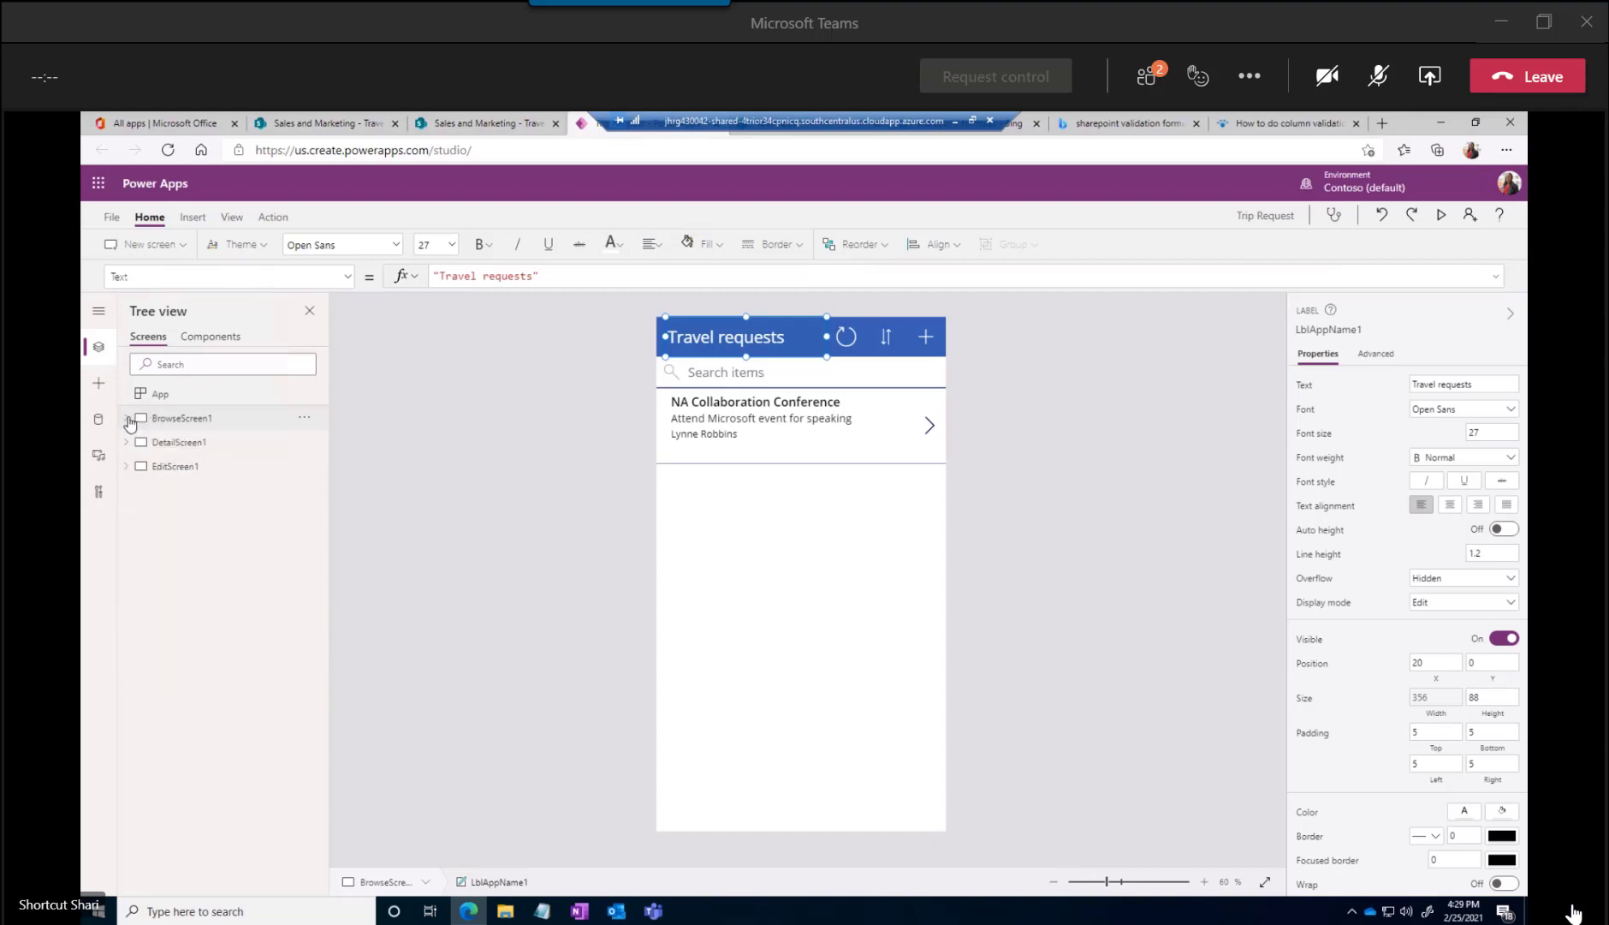
left_click(126, 443)
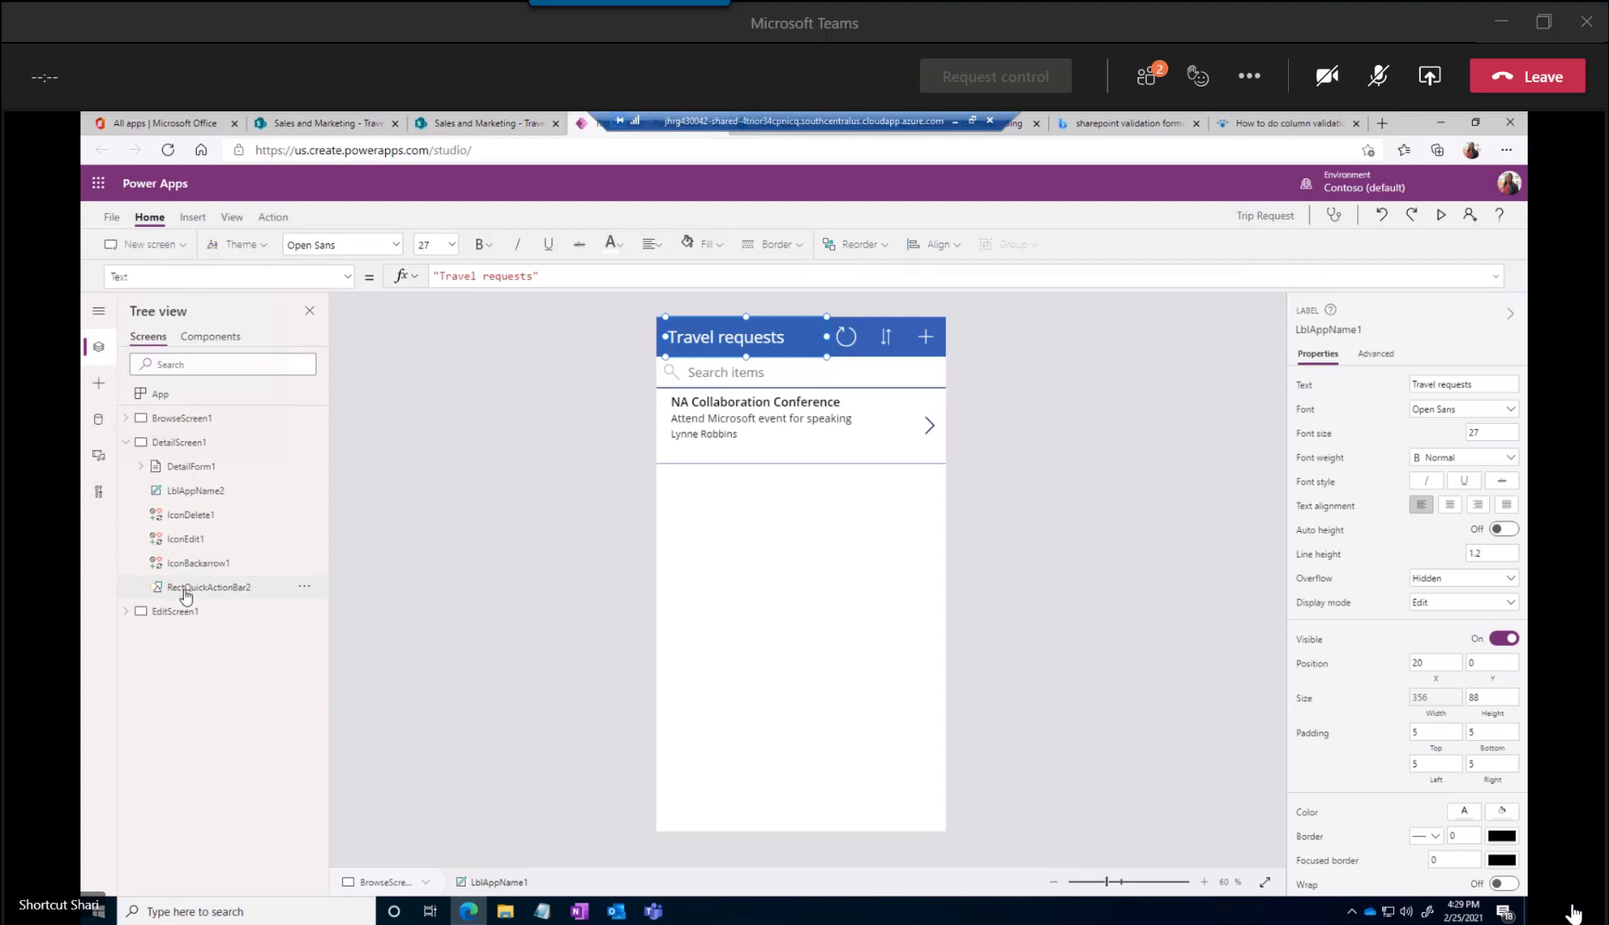
left_click(126, 442)
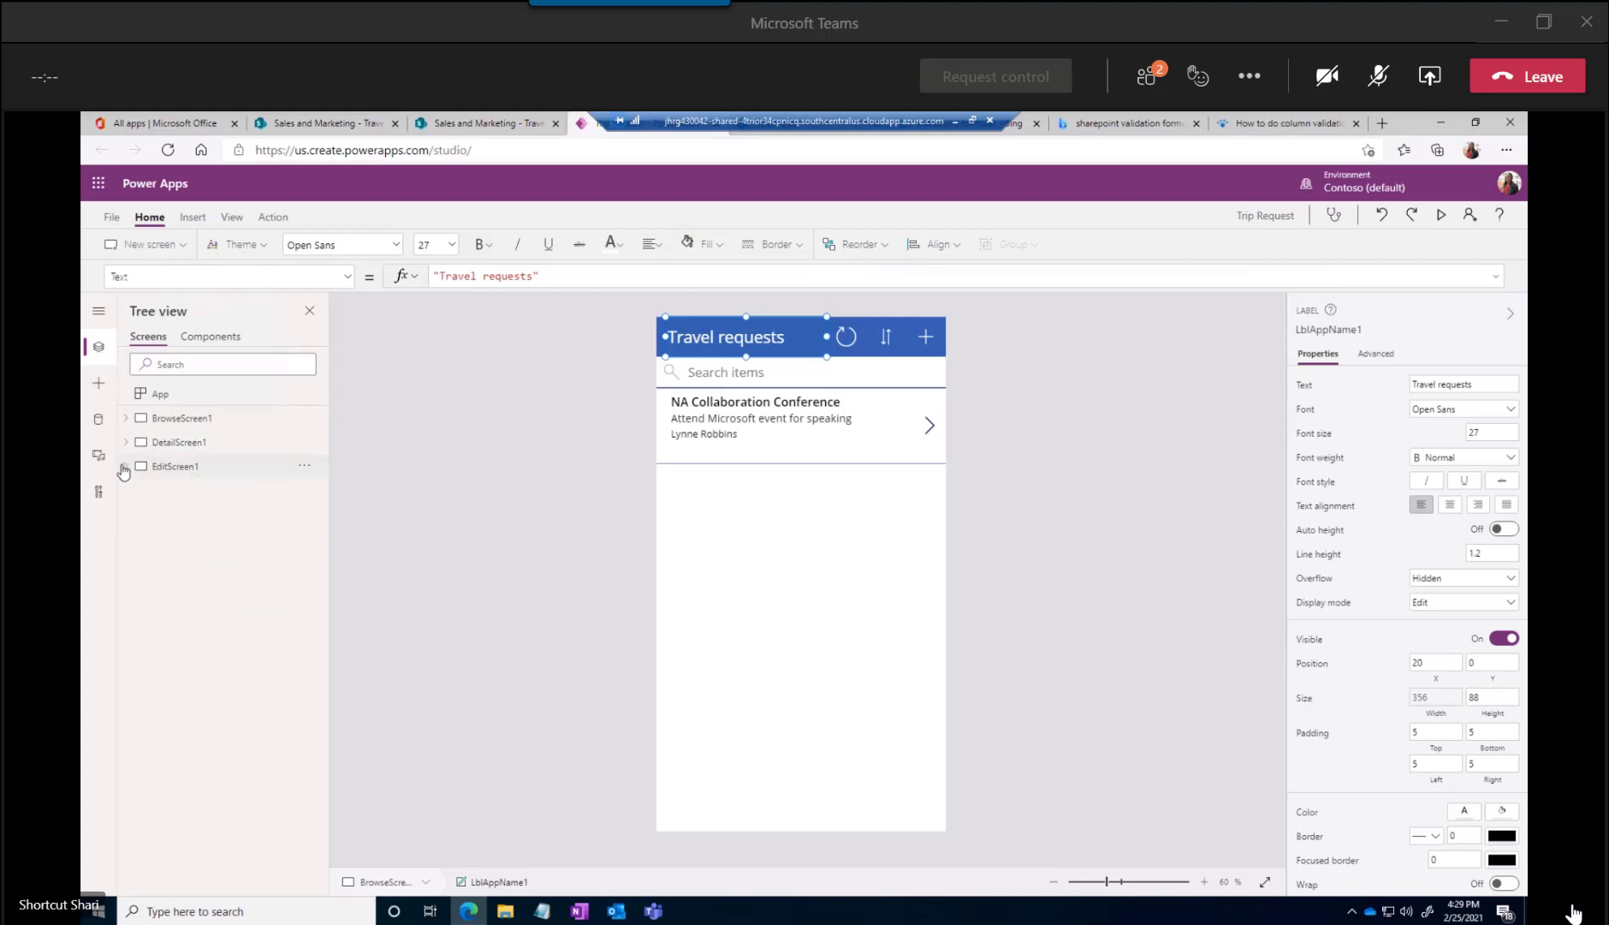
left_click(125, 466)
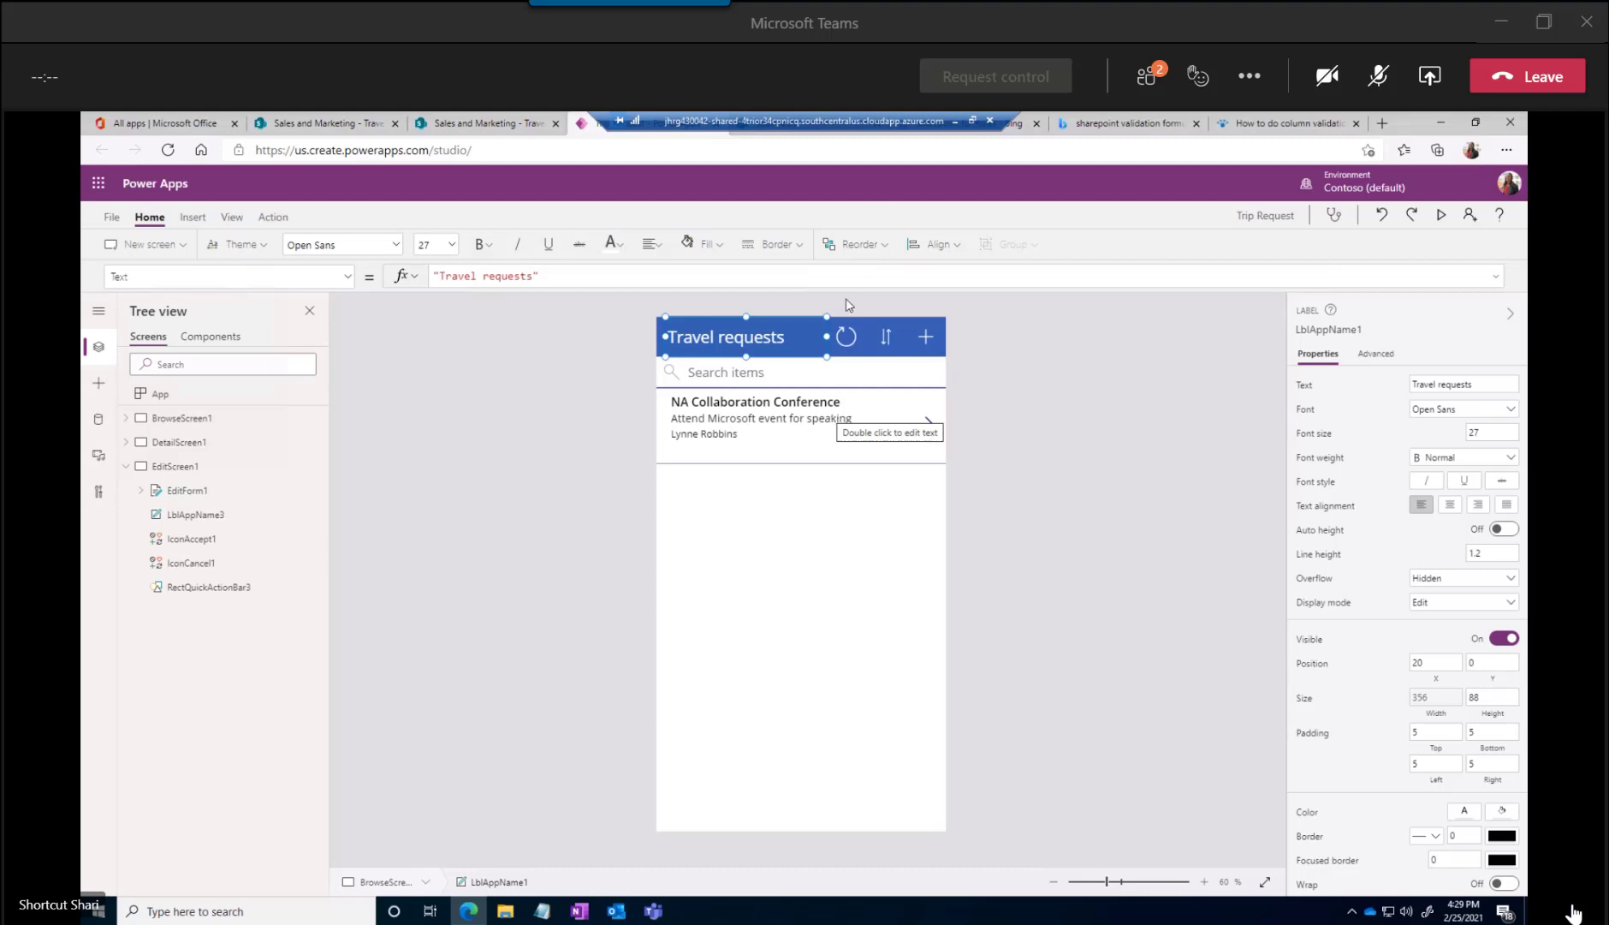
left_click(999, 418)
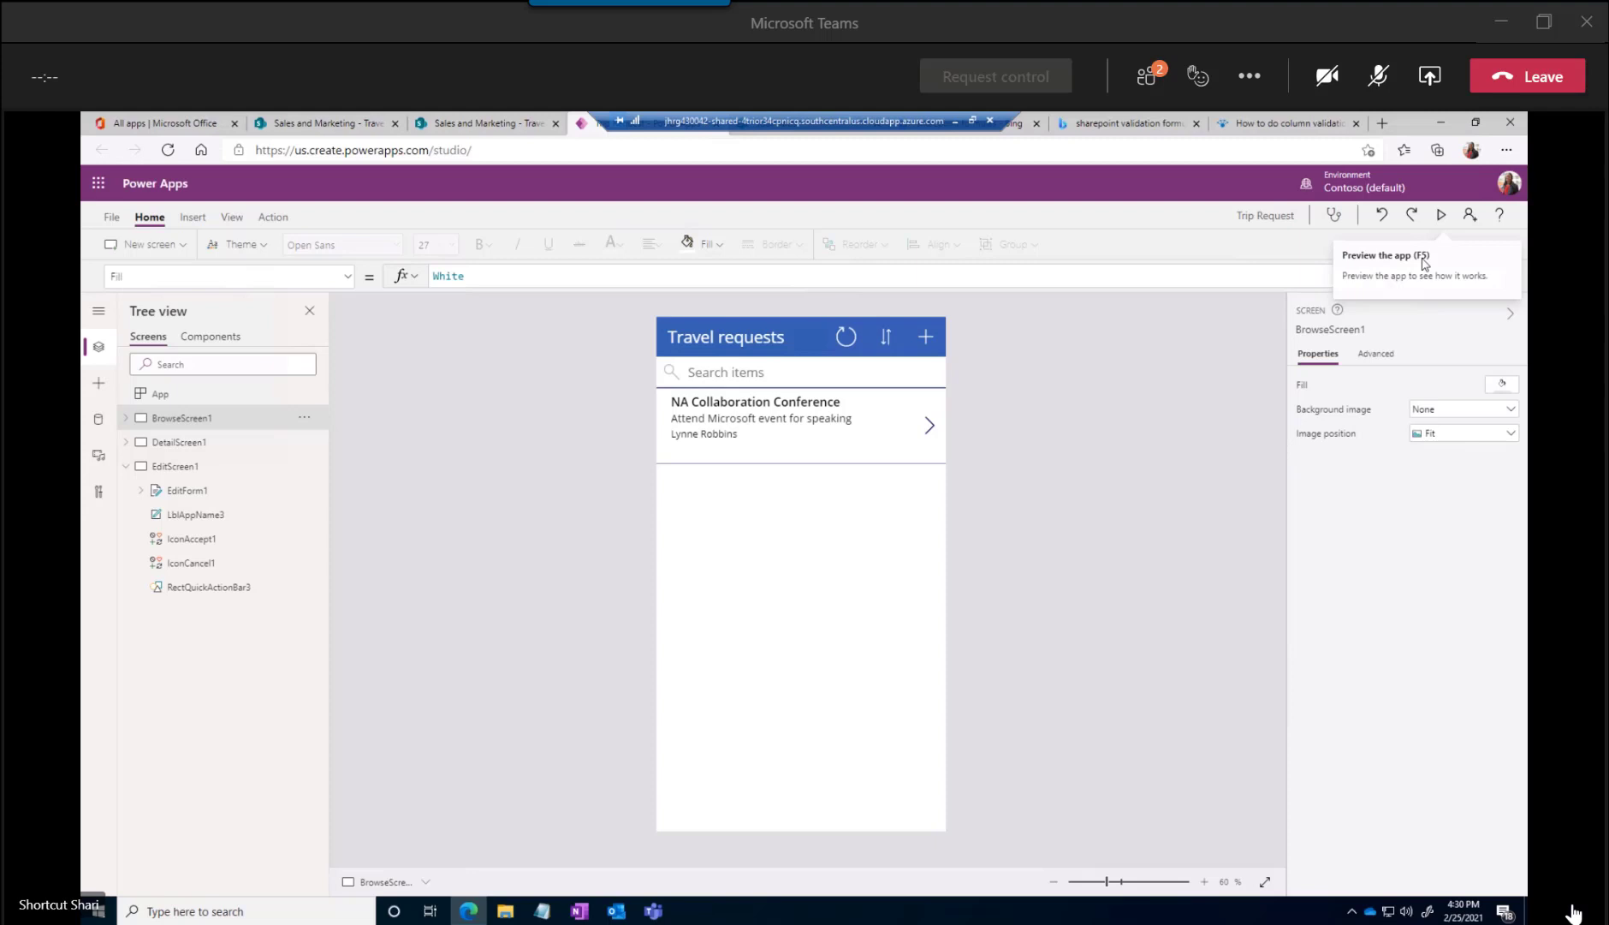
Preview the app and open the NA Collaboration Conference request in its edit form
left_click(1441, 215)
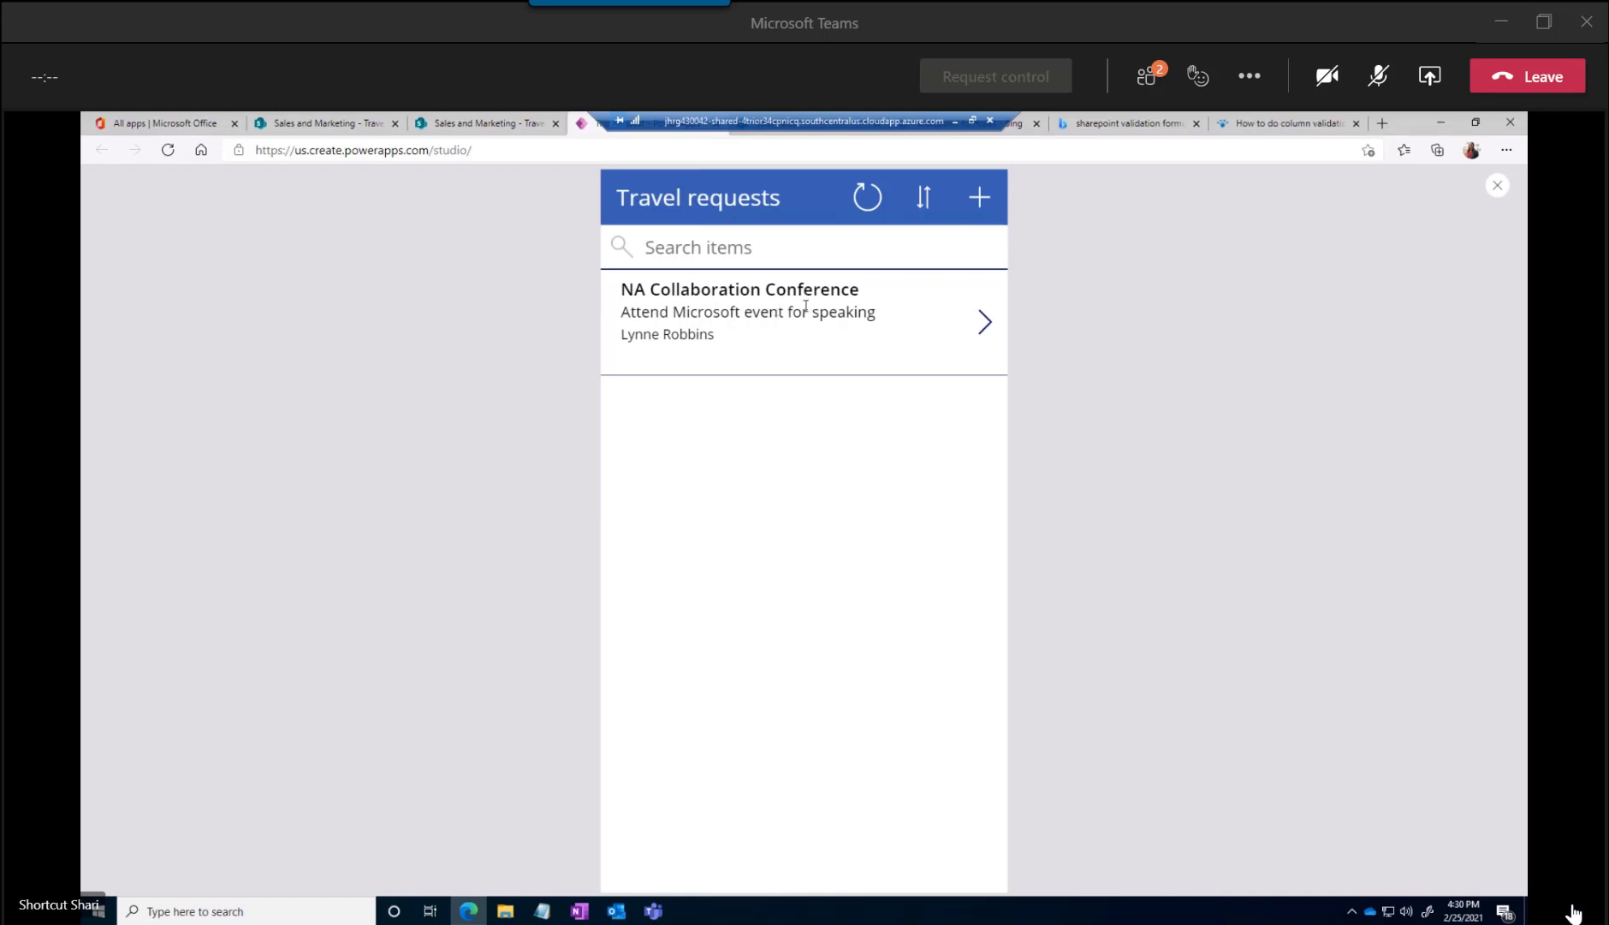
left_click(985, 330)
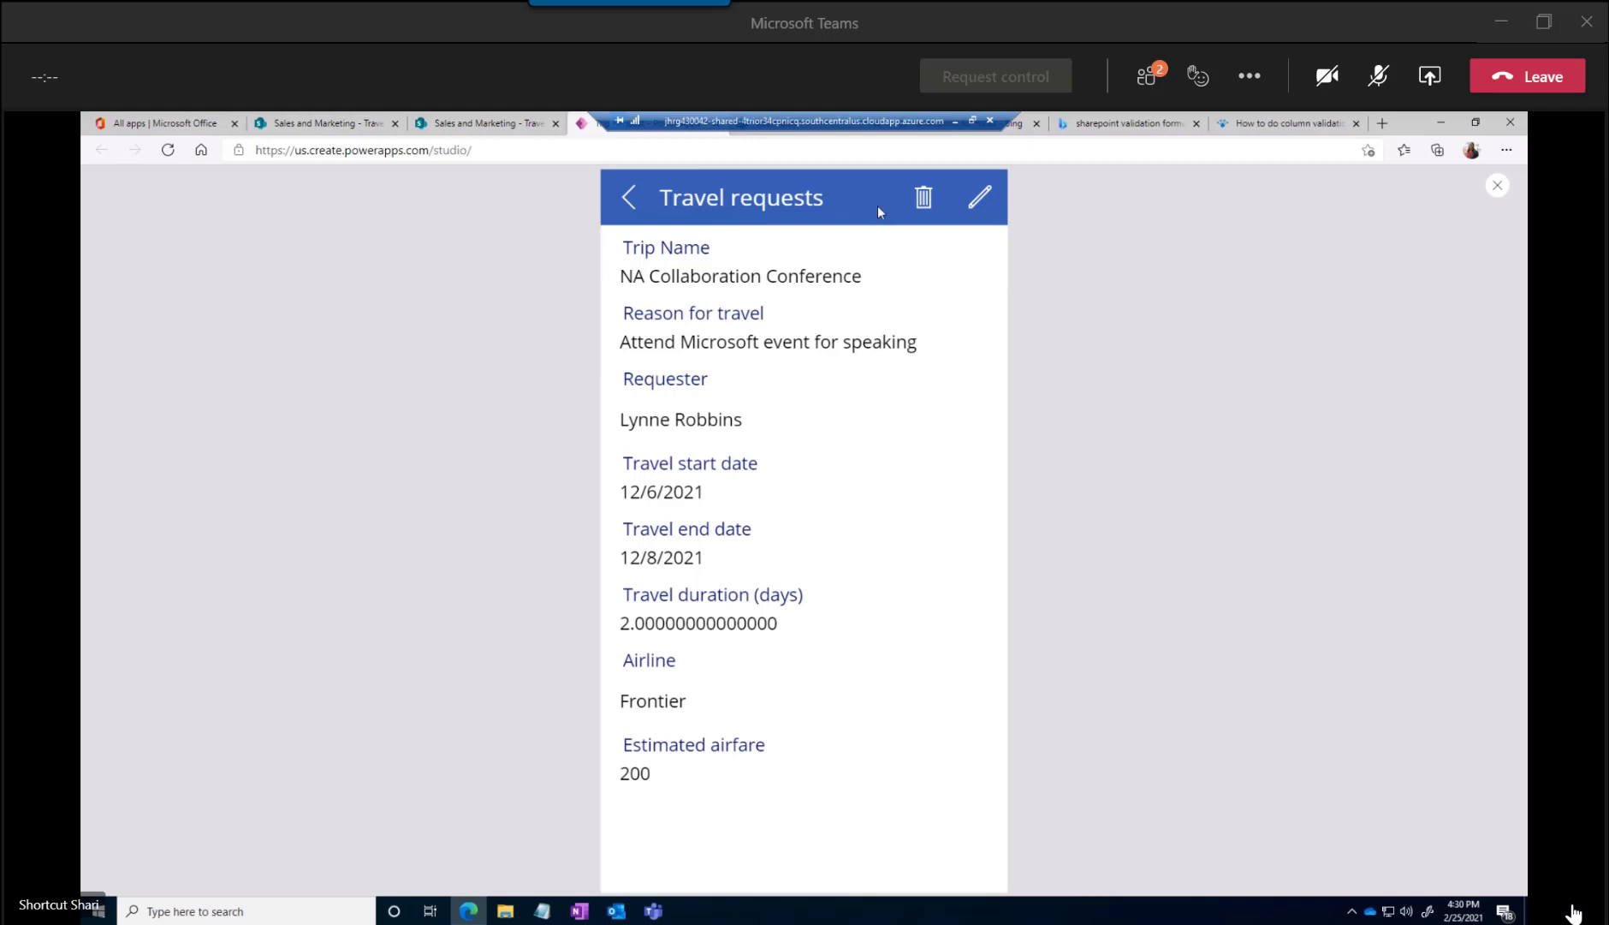
left_click(980, 201)
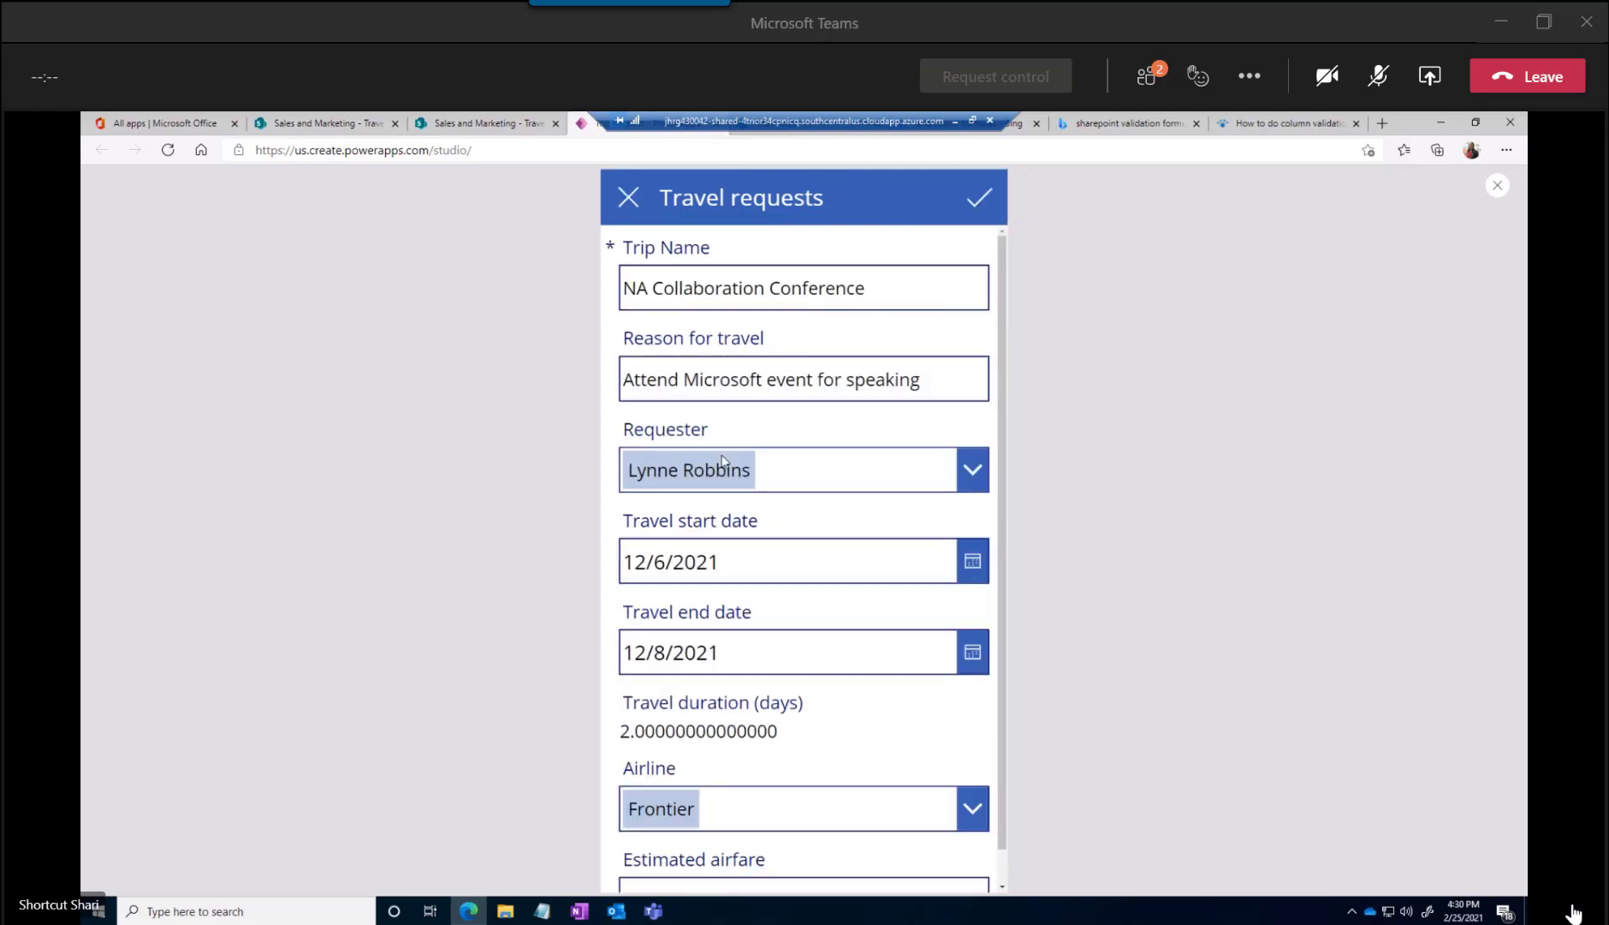
Set the request's Estimated airfare to 250.00 in the previewed app and submit the change
scroll(724, 461, "down", 1)
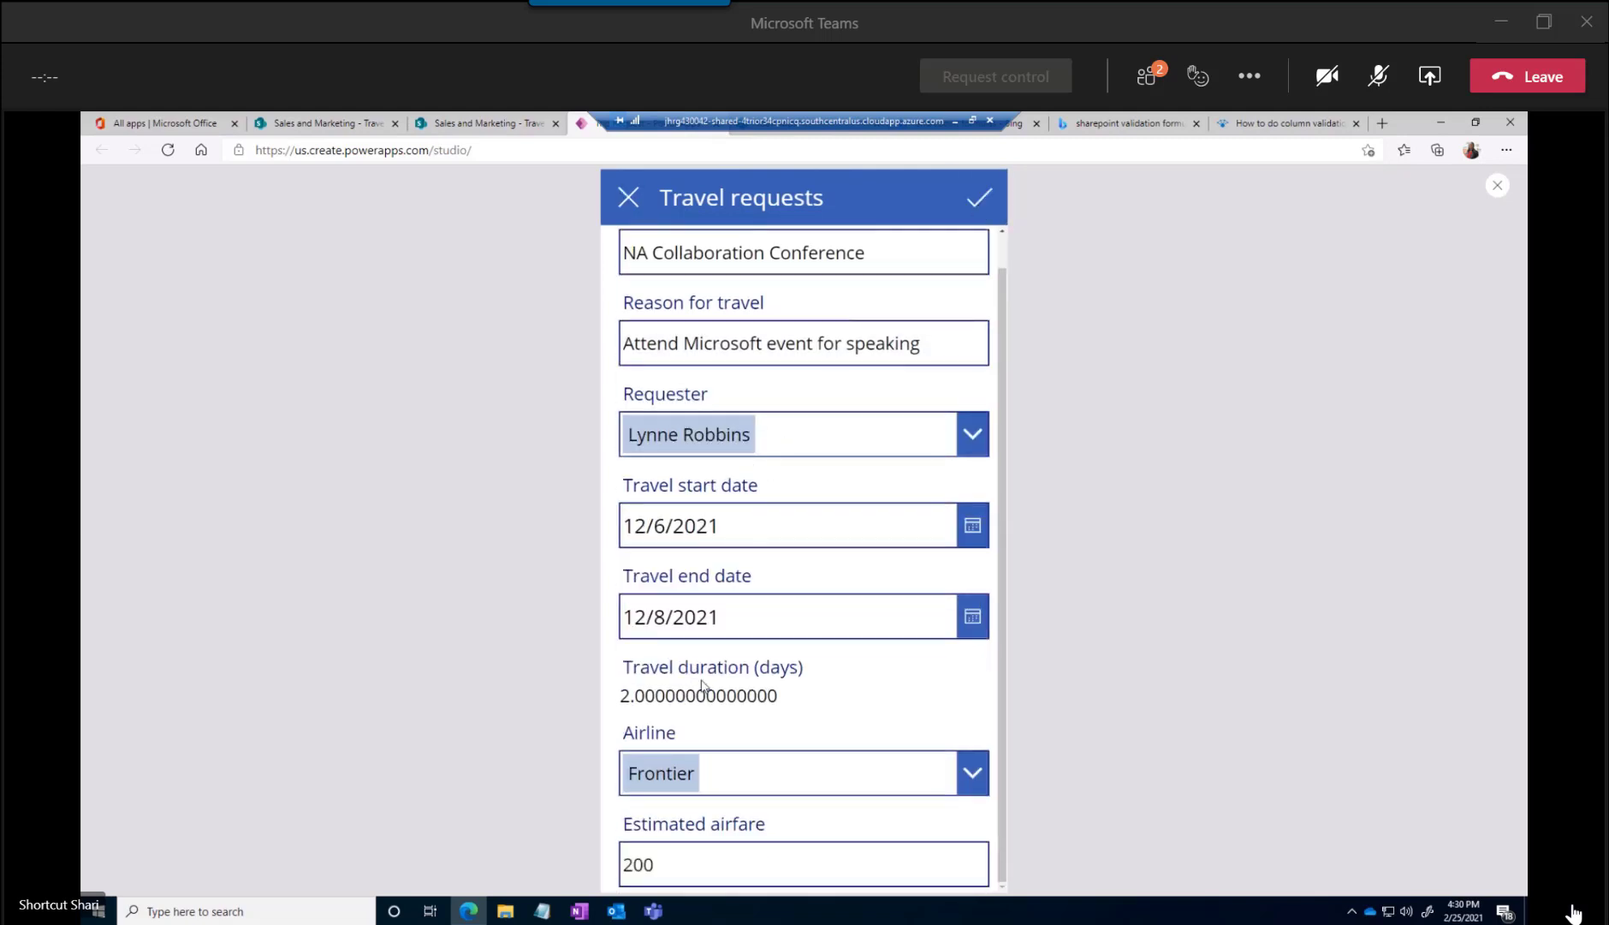
left_click(669, 863)
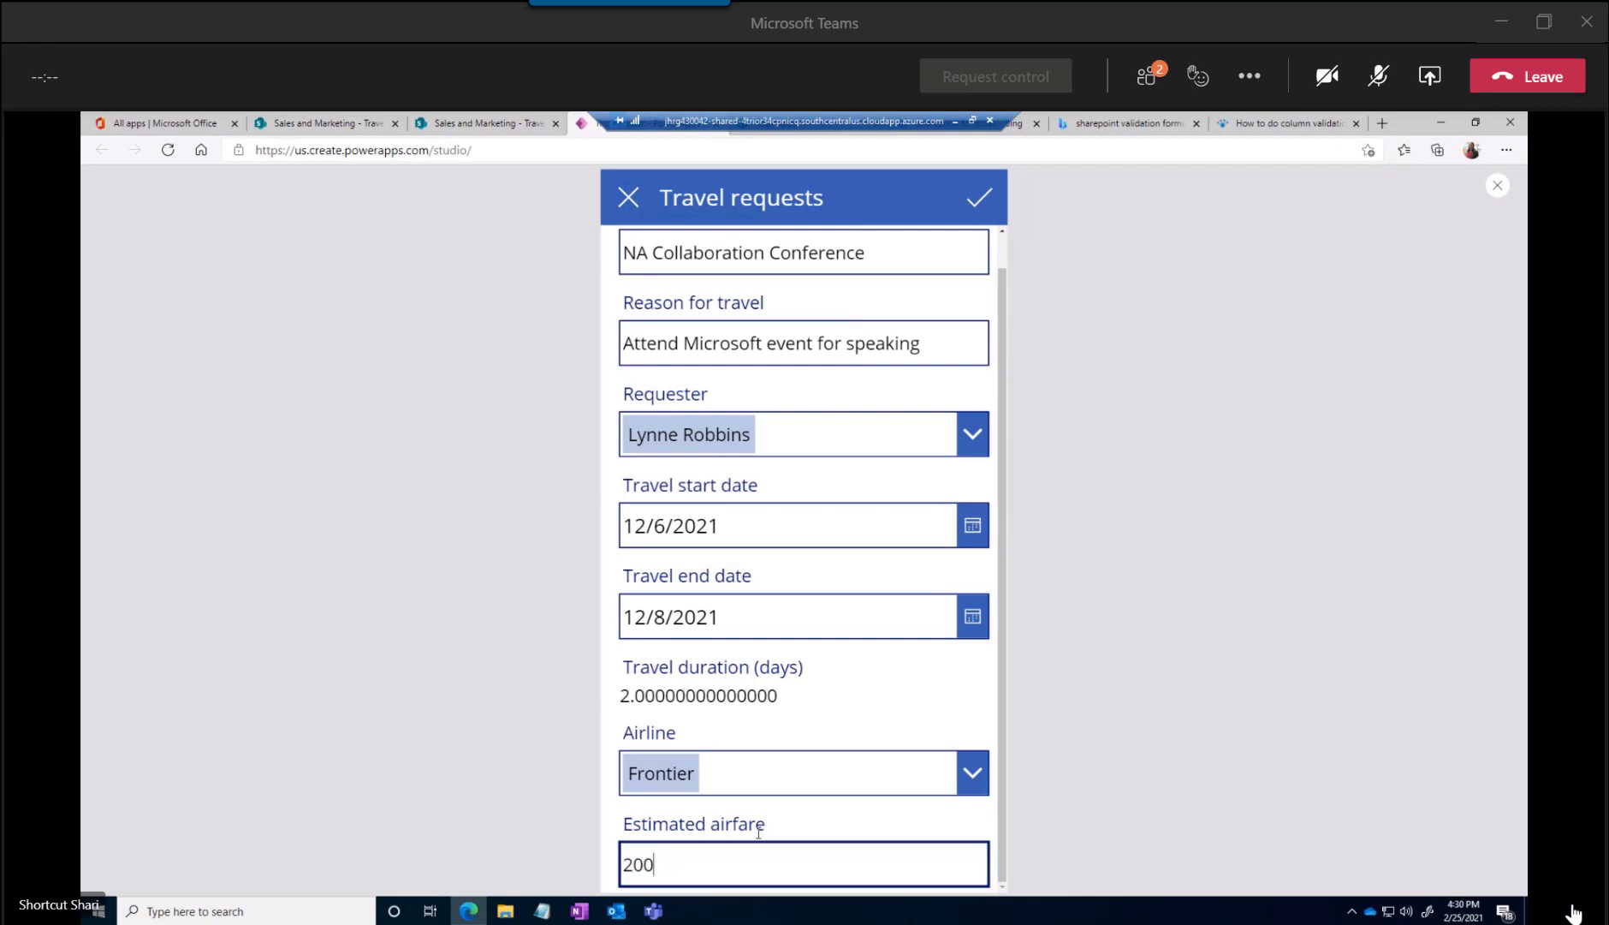
double_click(685, 861)
type("250.00")
left_click(979, 199)
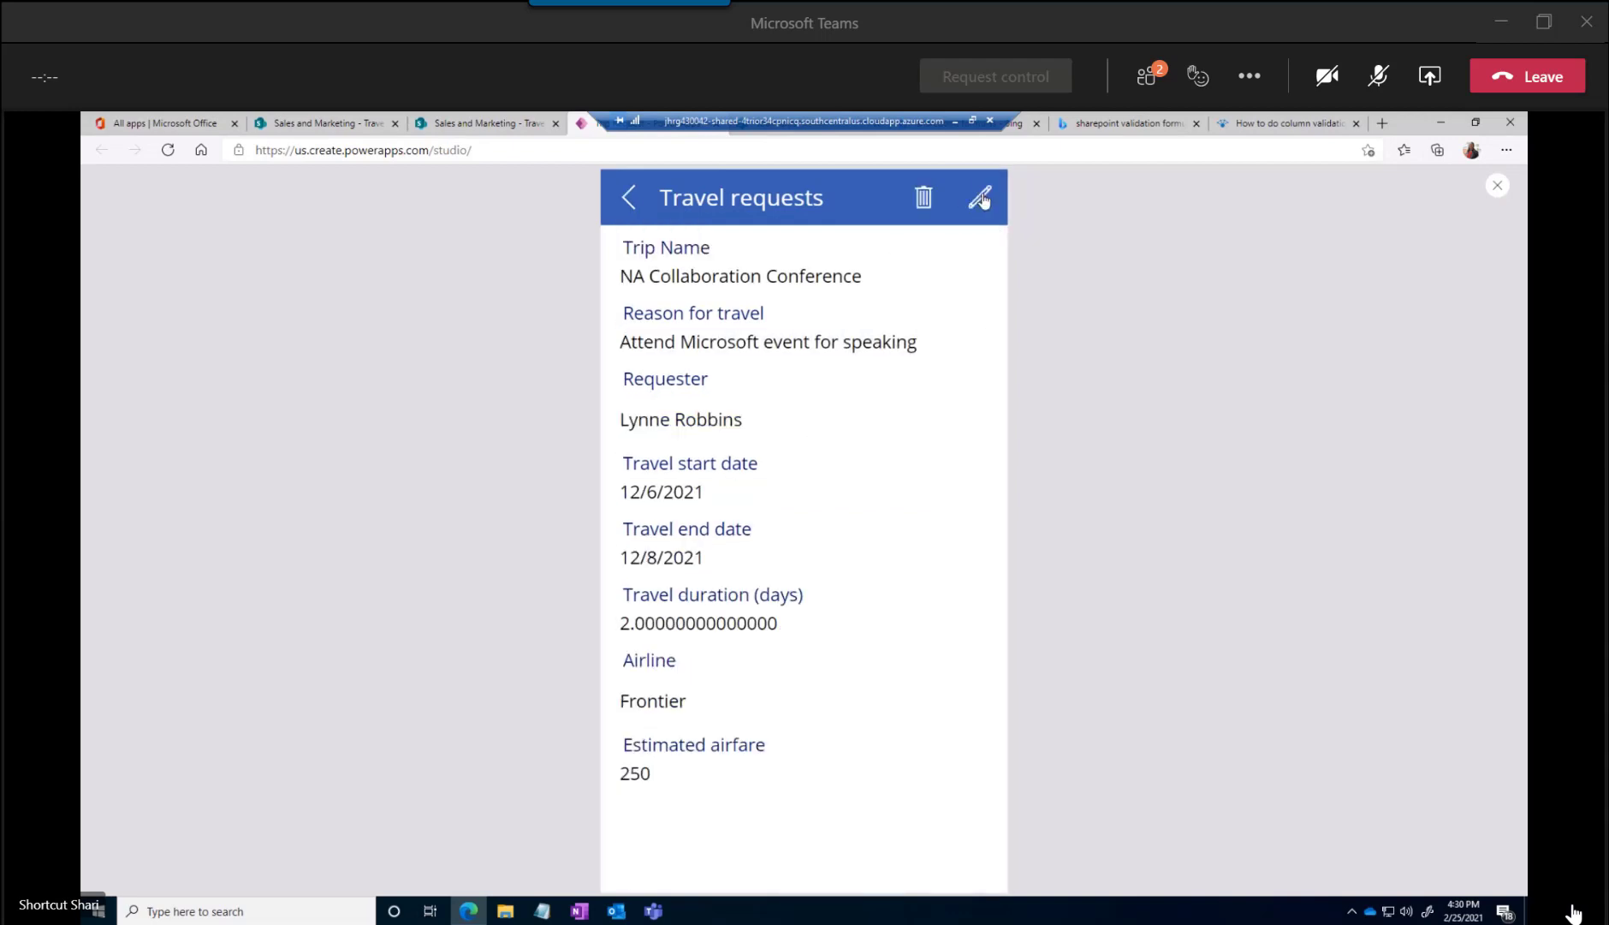
Switch to the SharePoint list, refresh it, and check the conference item's Estimated airfare in its form without changing anything
left_click(497, 124)
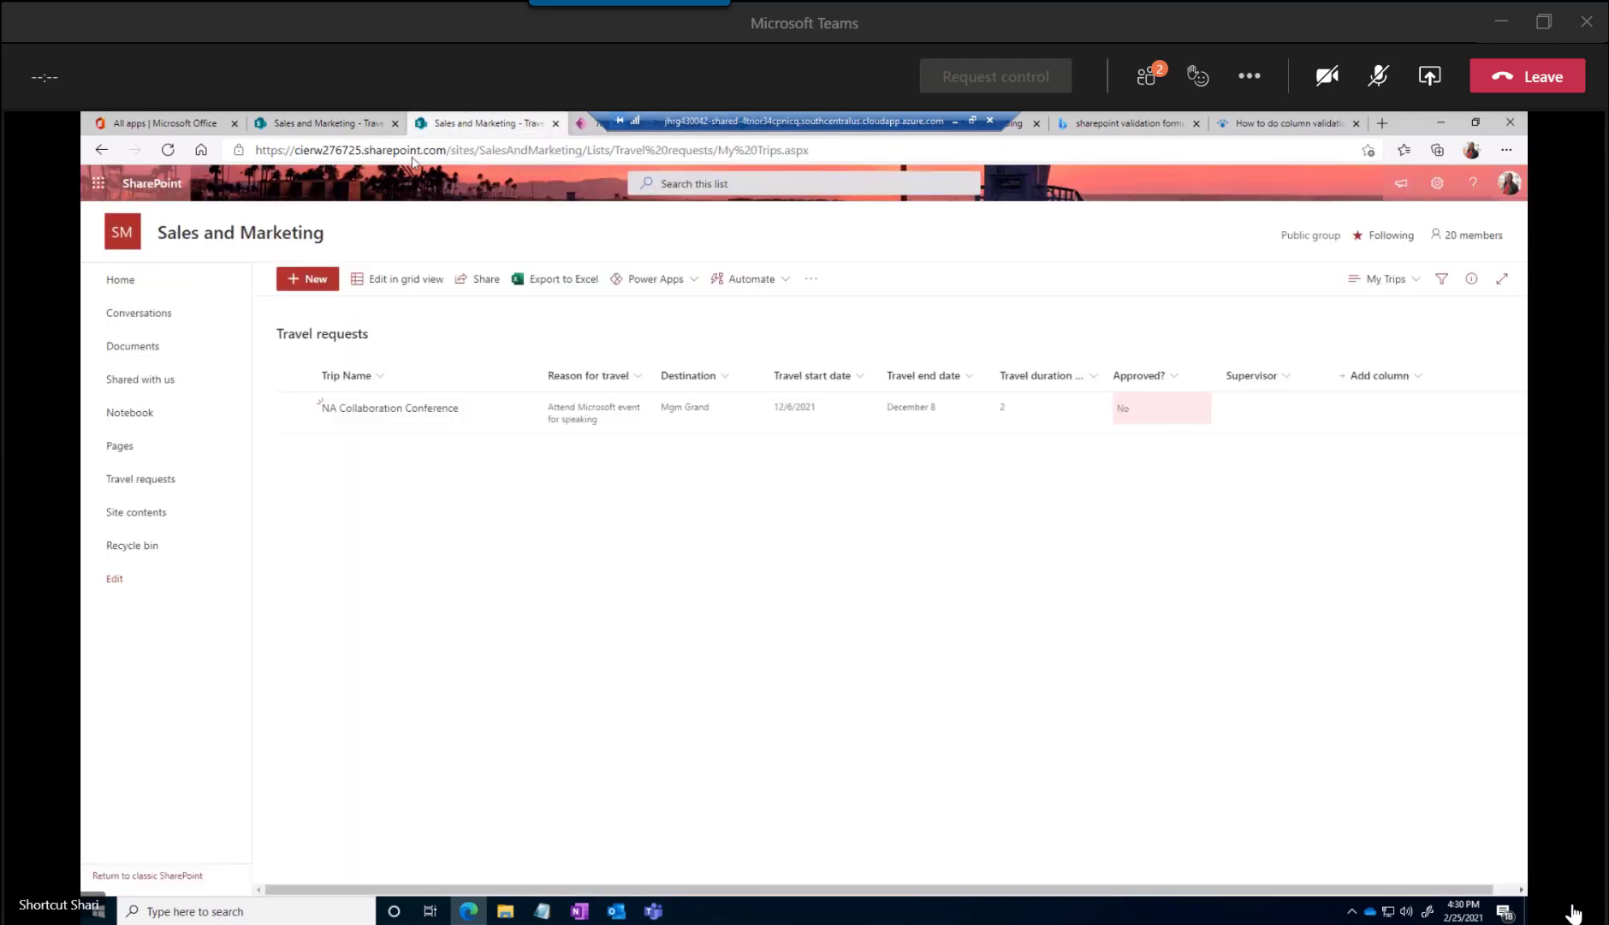
left_click(168, 150)
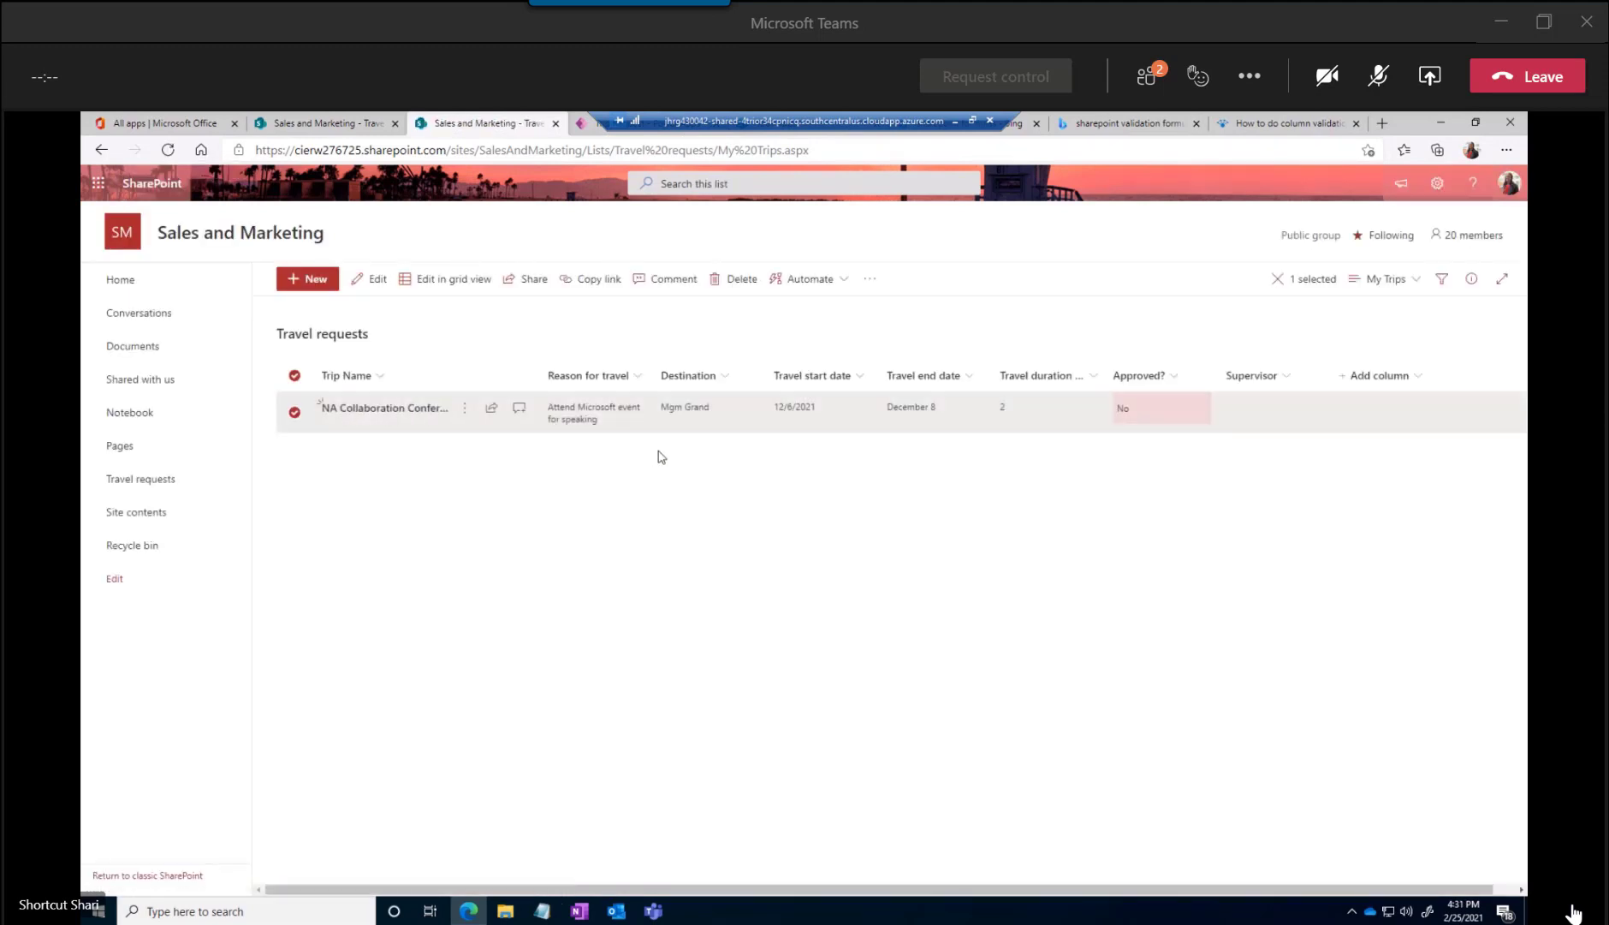
left_click(374, 279)
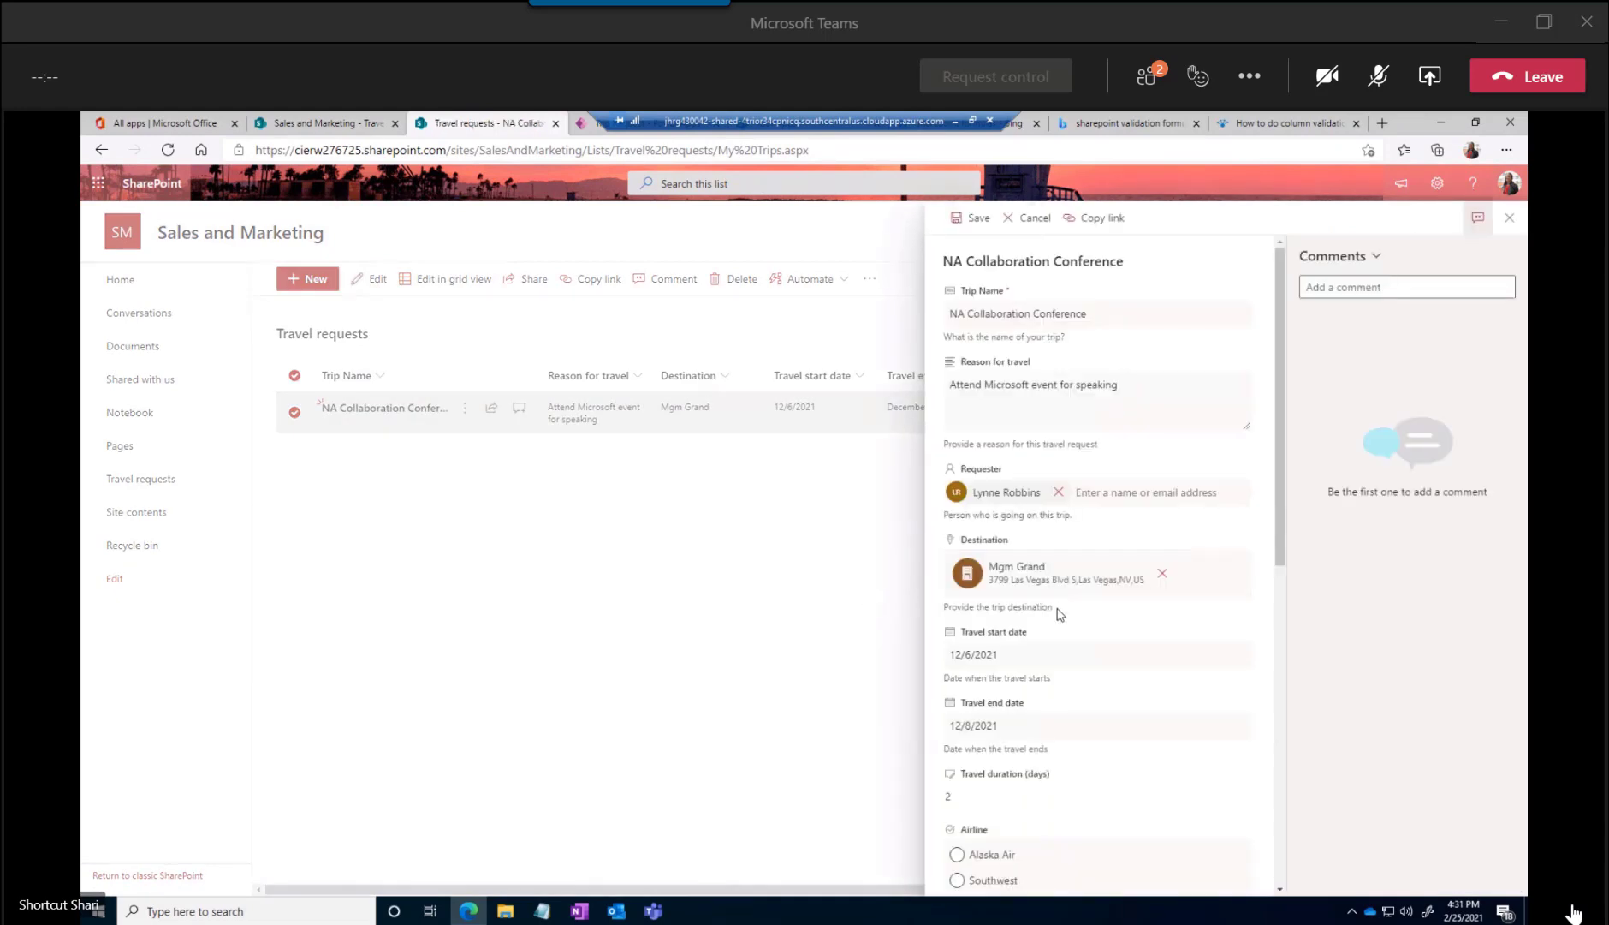
scroll(1059, 612, "down", 5)
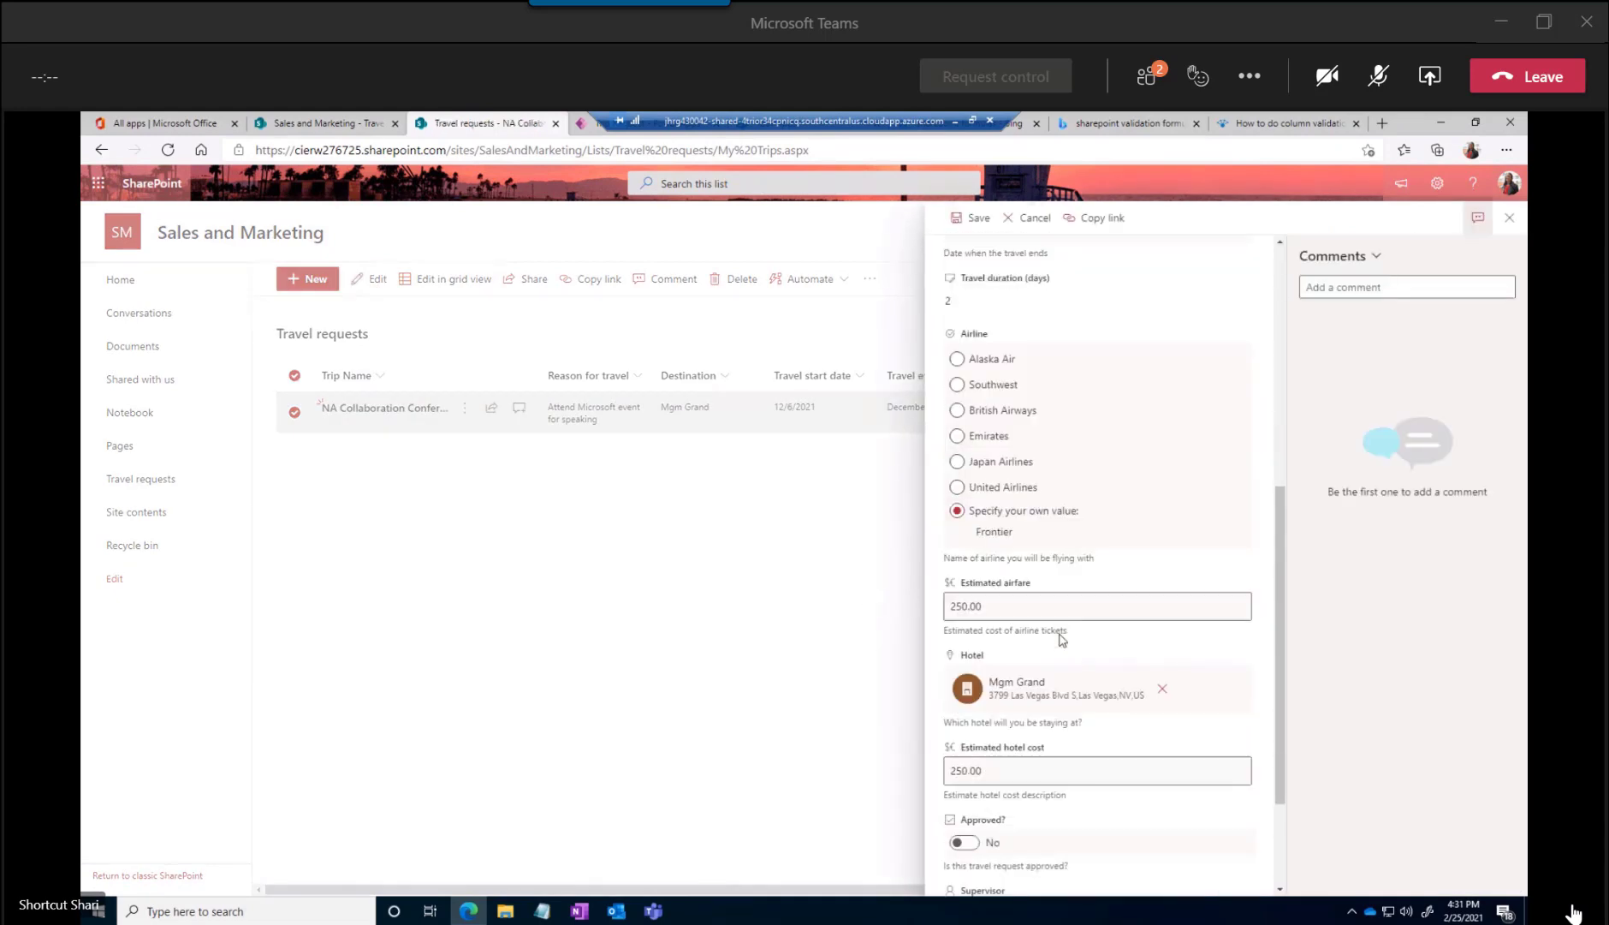
scroll(1062, 637, "down", 1)
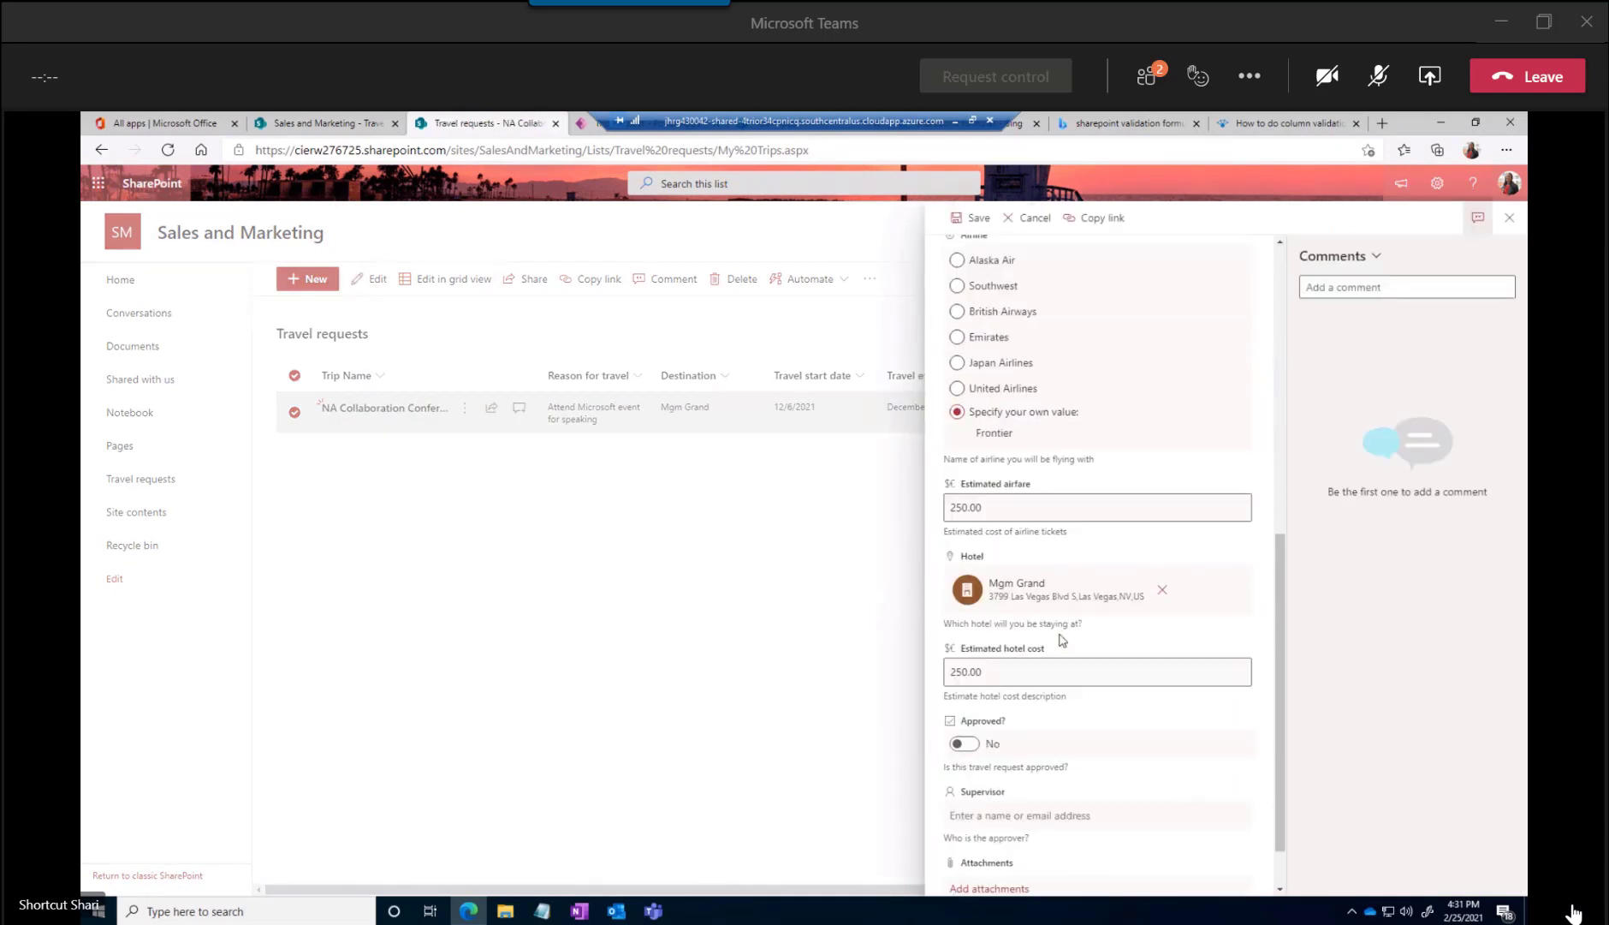
double_click(1003, 514)
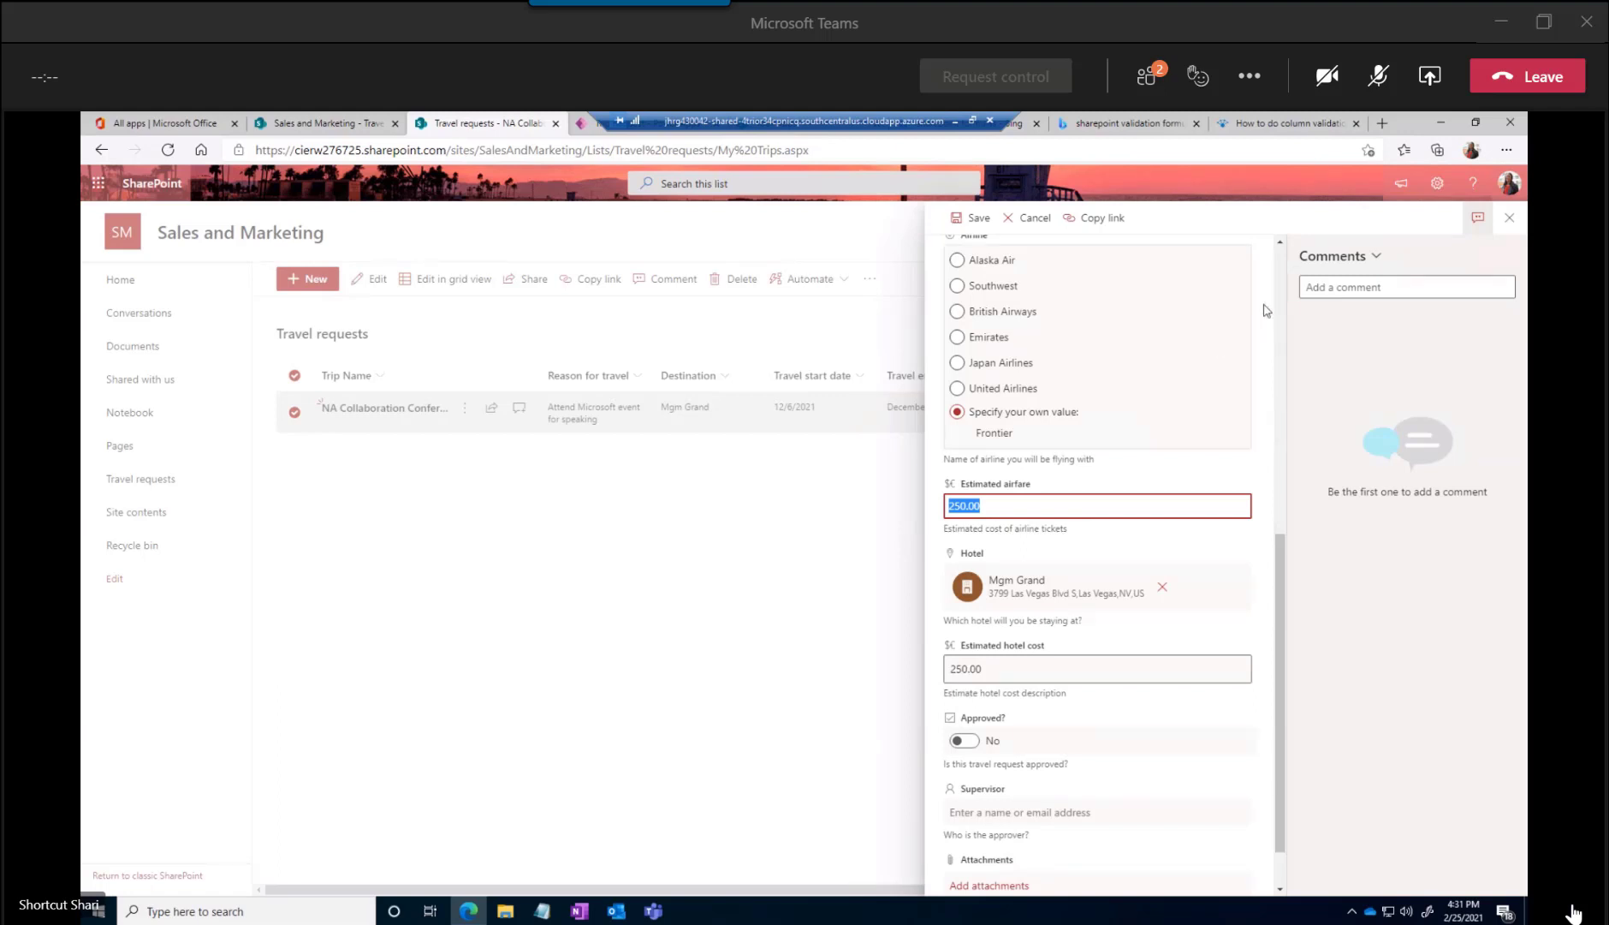
left_click(1046, 220)
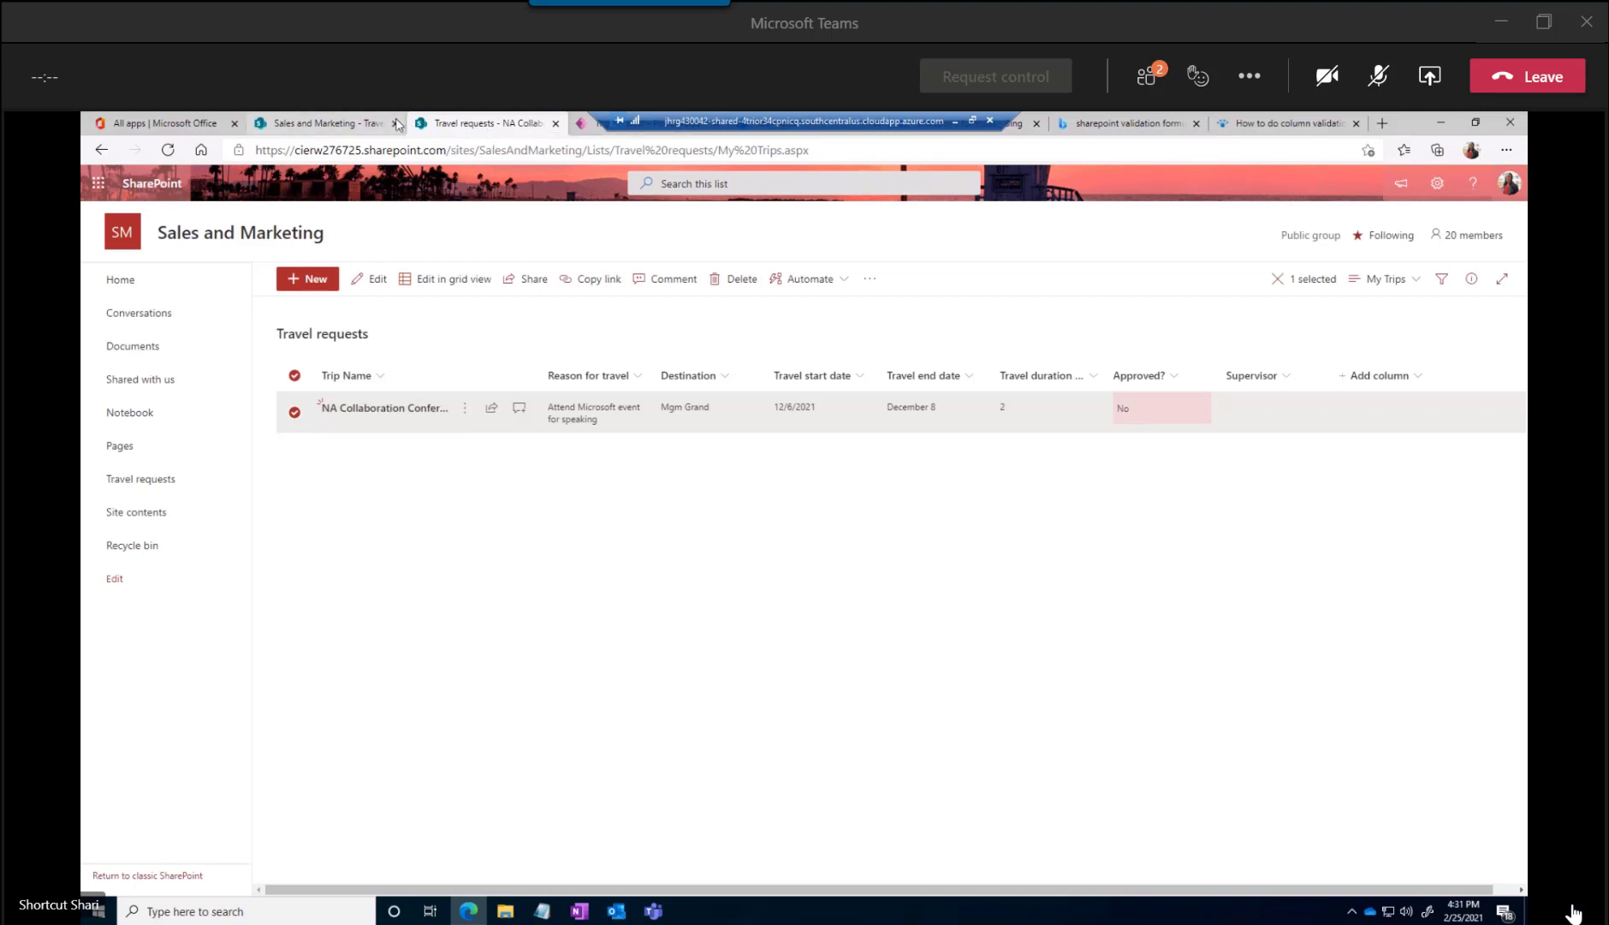
Switch back to Power Apps, exit the preview, and show the NA Collaboration Conference request's details on the editing canvas
left_click(591, 127)
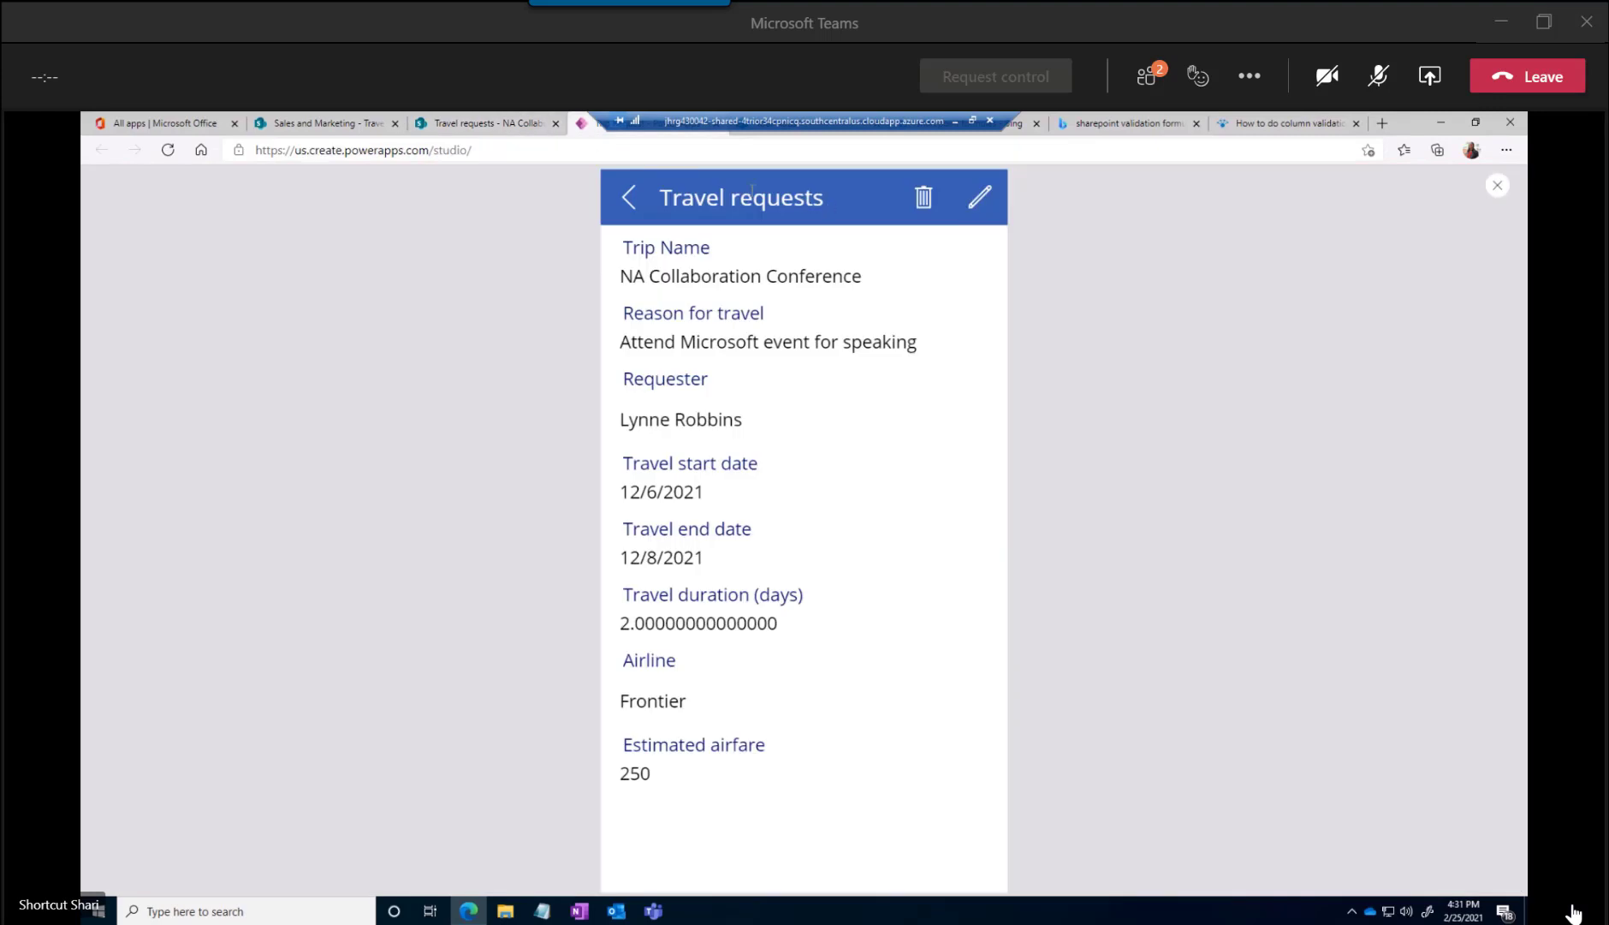
left_click(626, 198)
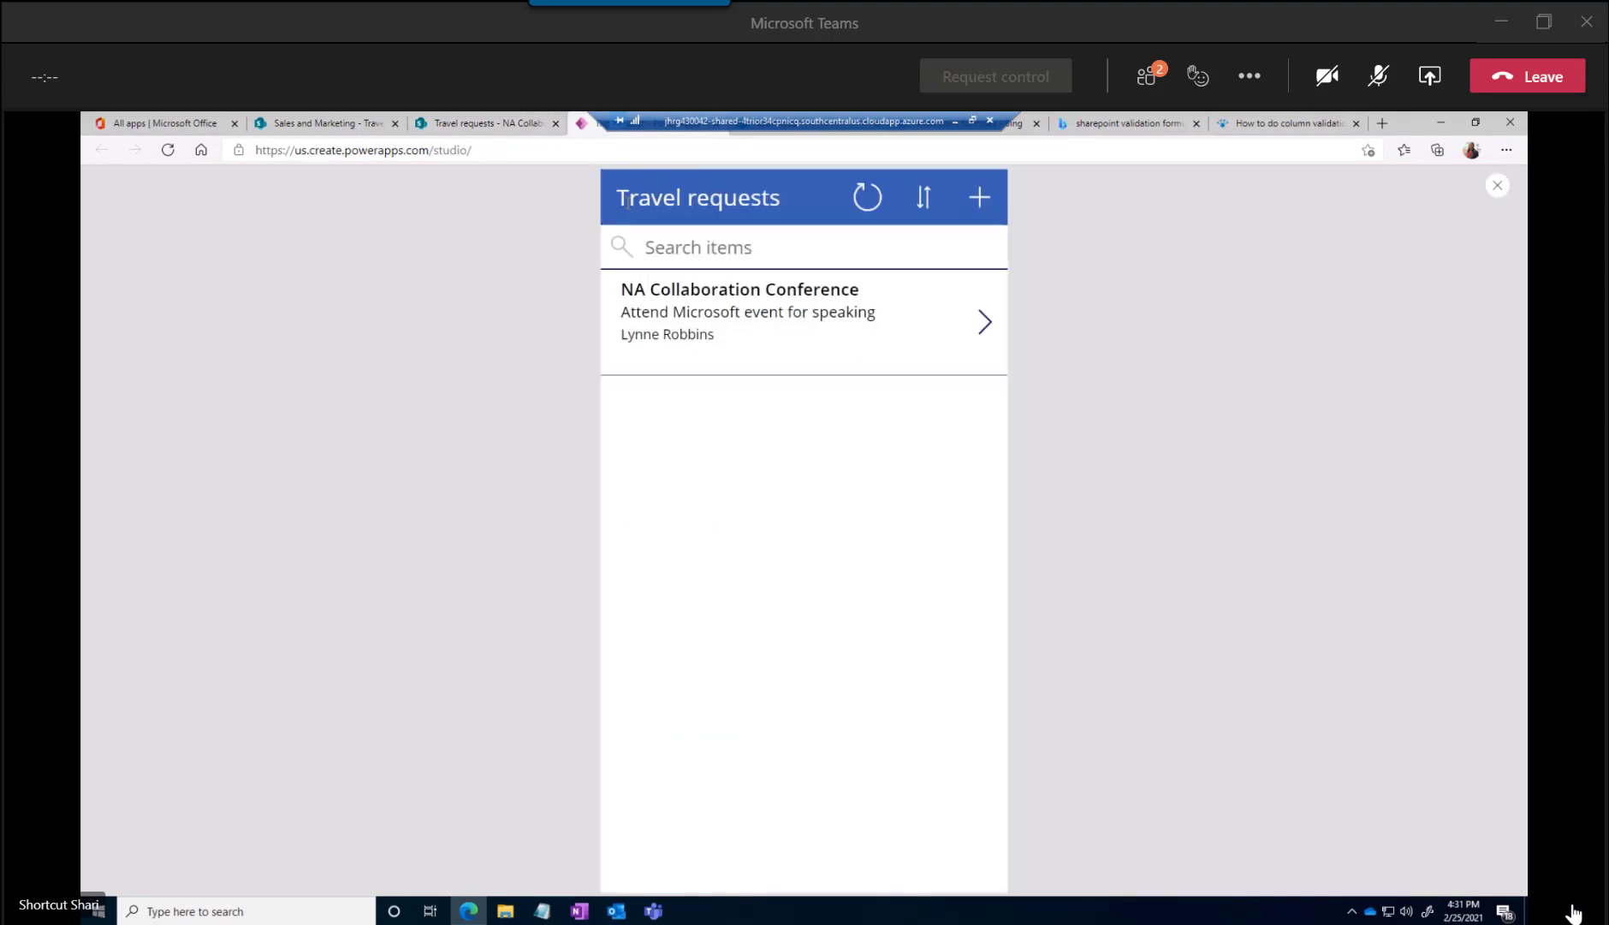
left_click(1498, 187)
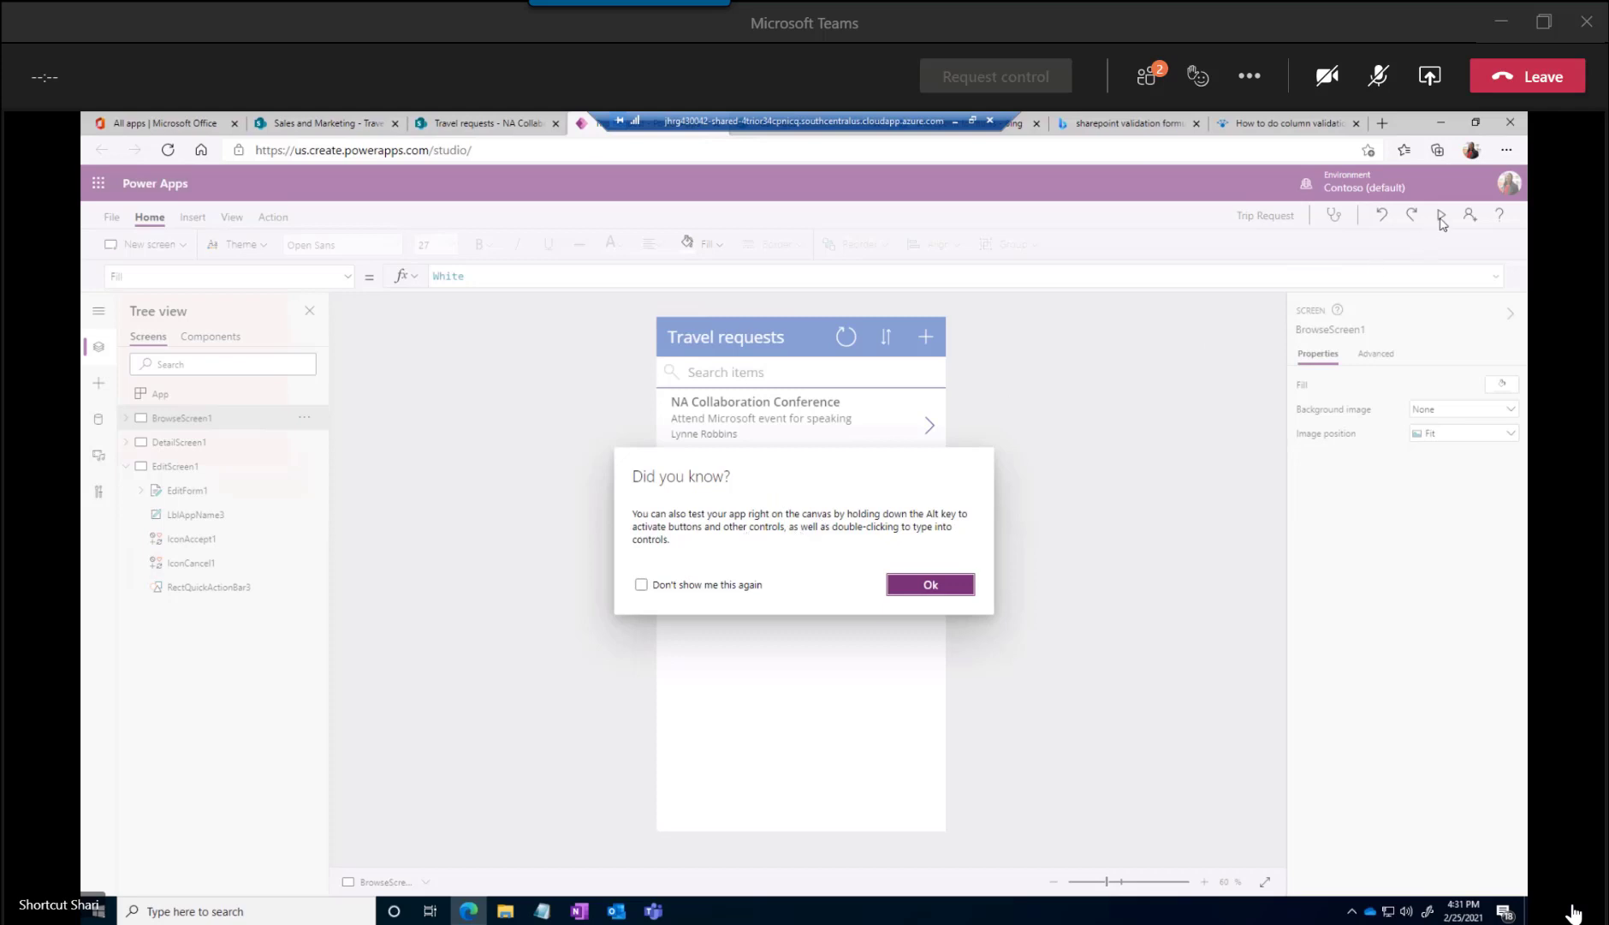
left_click(920, 586)
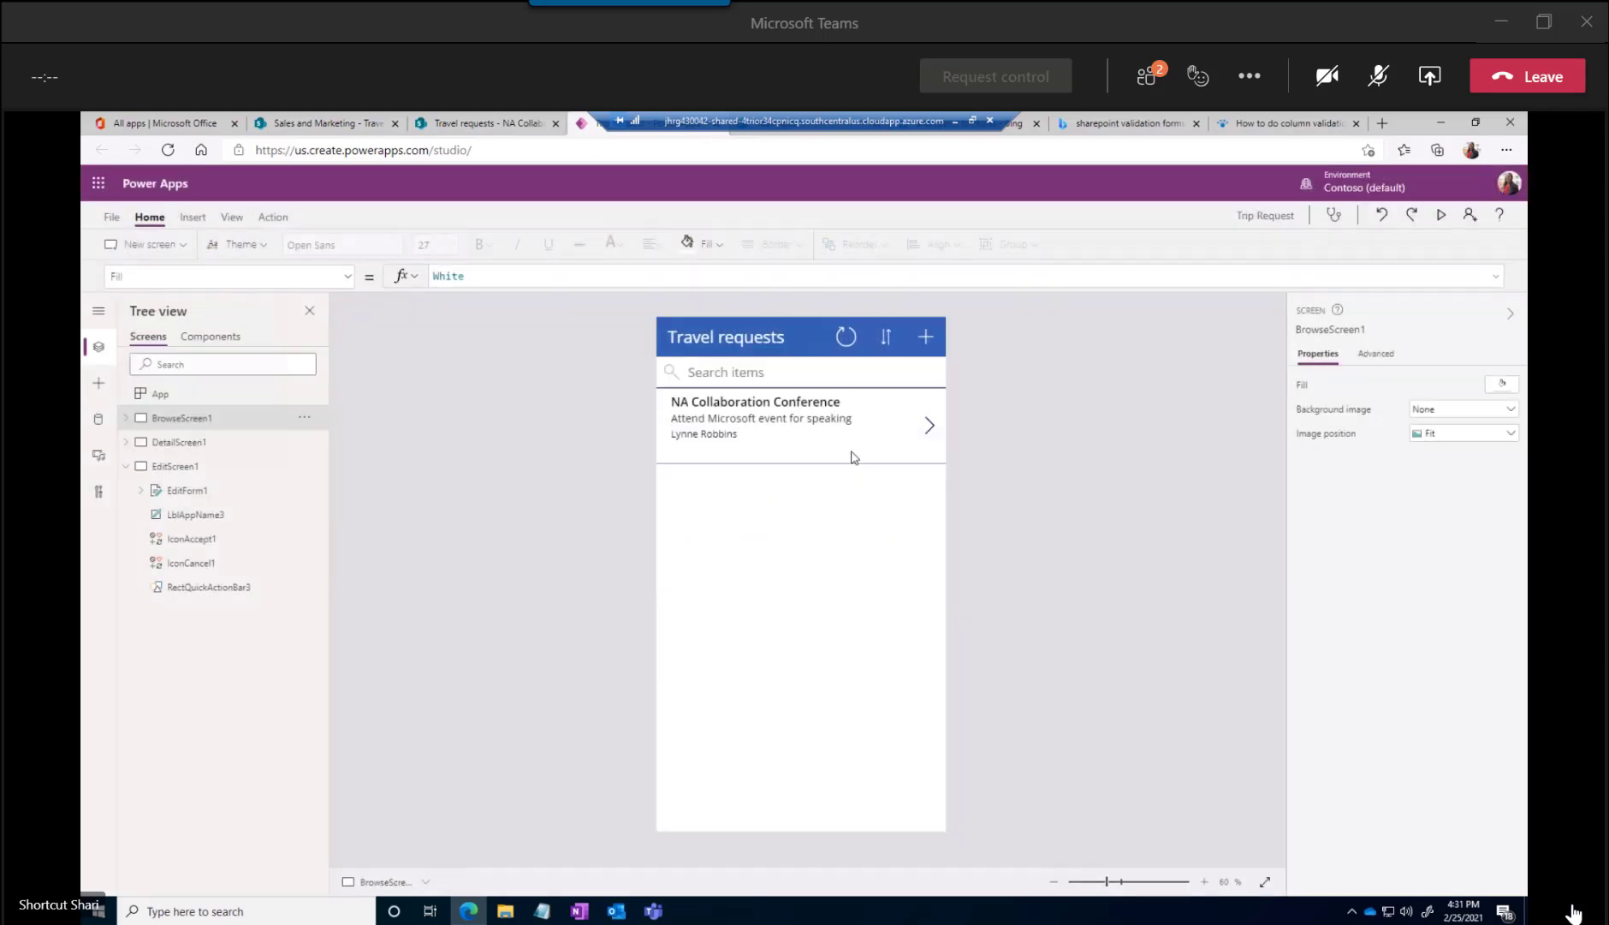
left_click(931, 428)
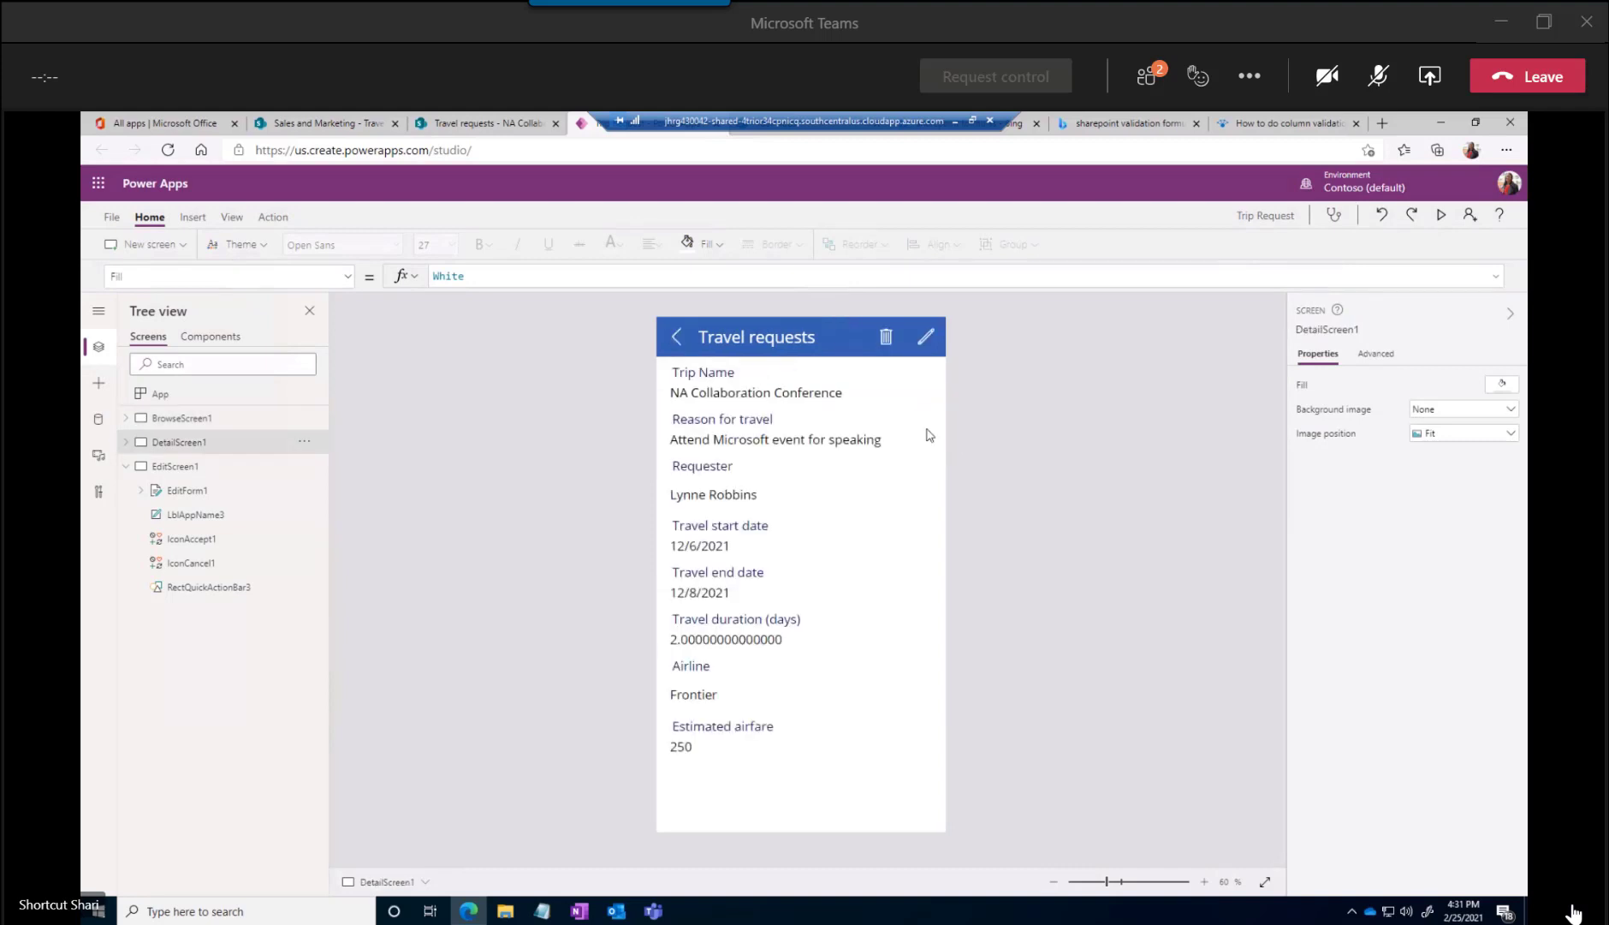
Open the conference request's edit screen, check the cancel icon's OnSelect formula, and return to the detail screen
left_click(929, 340)
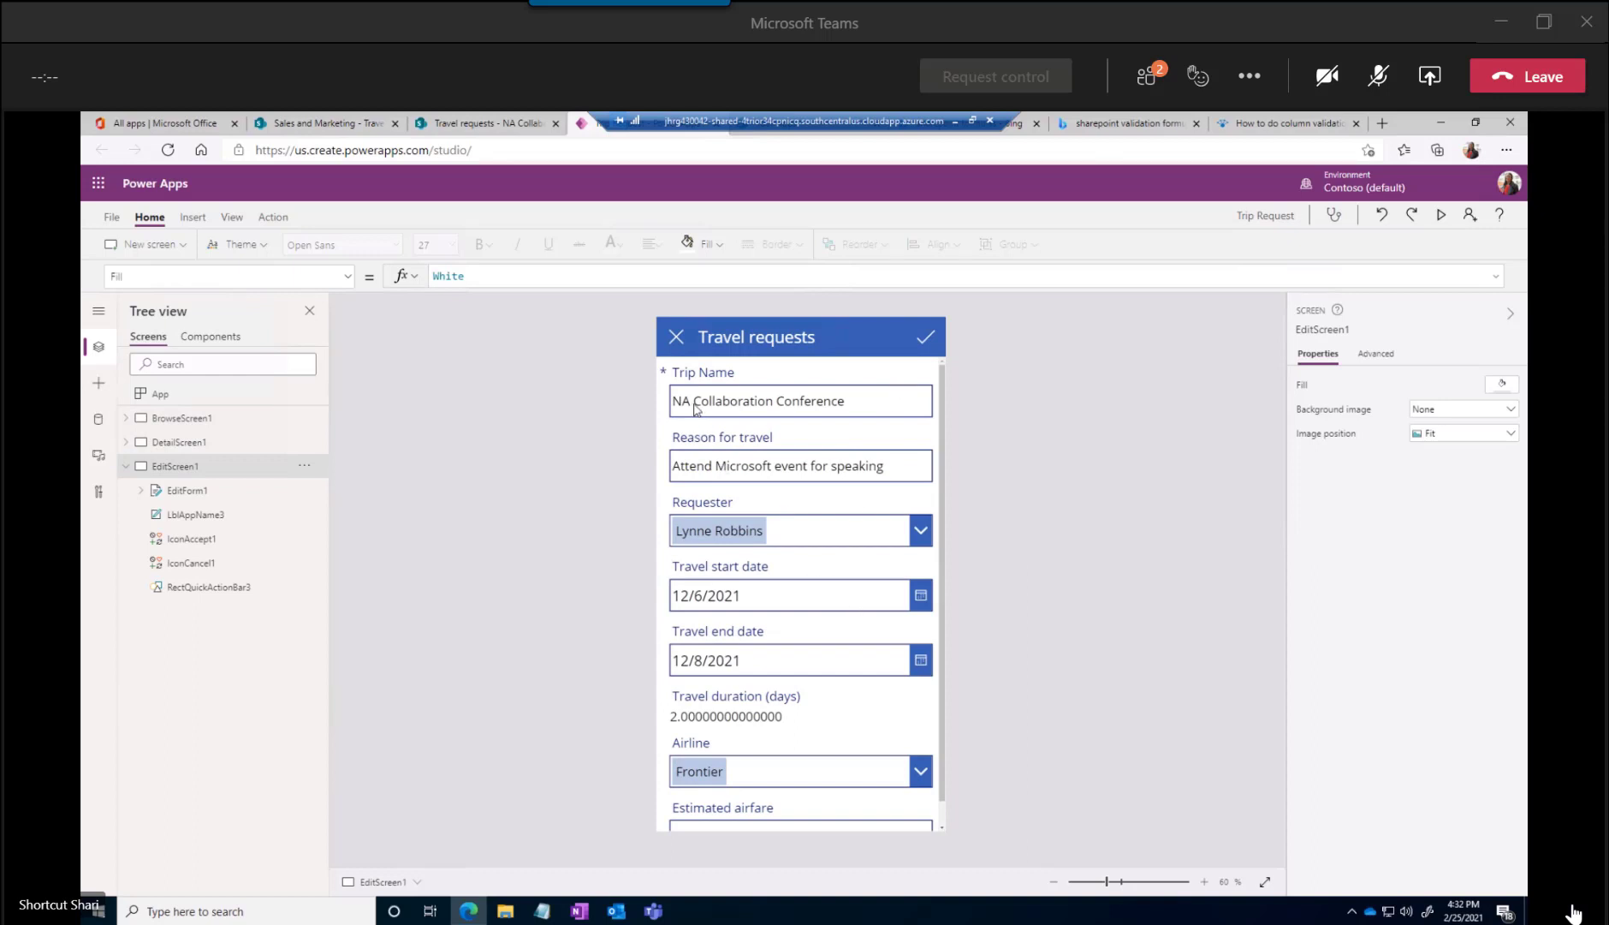
left_click(676, 339)
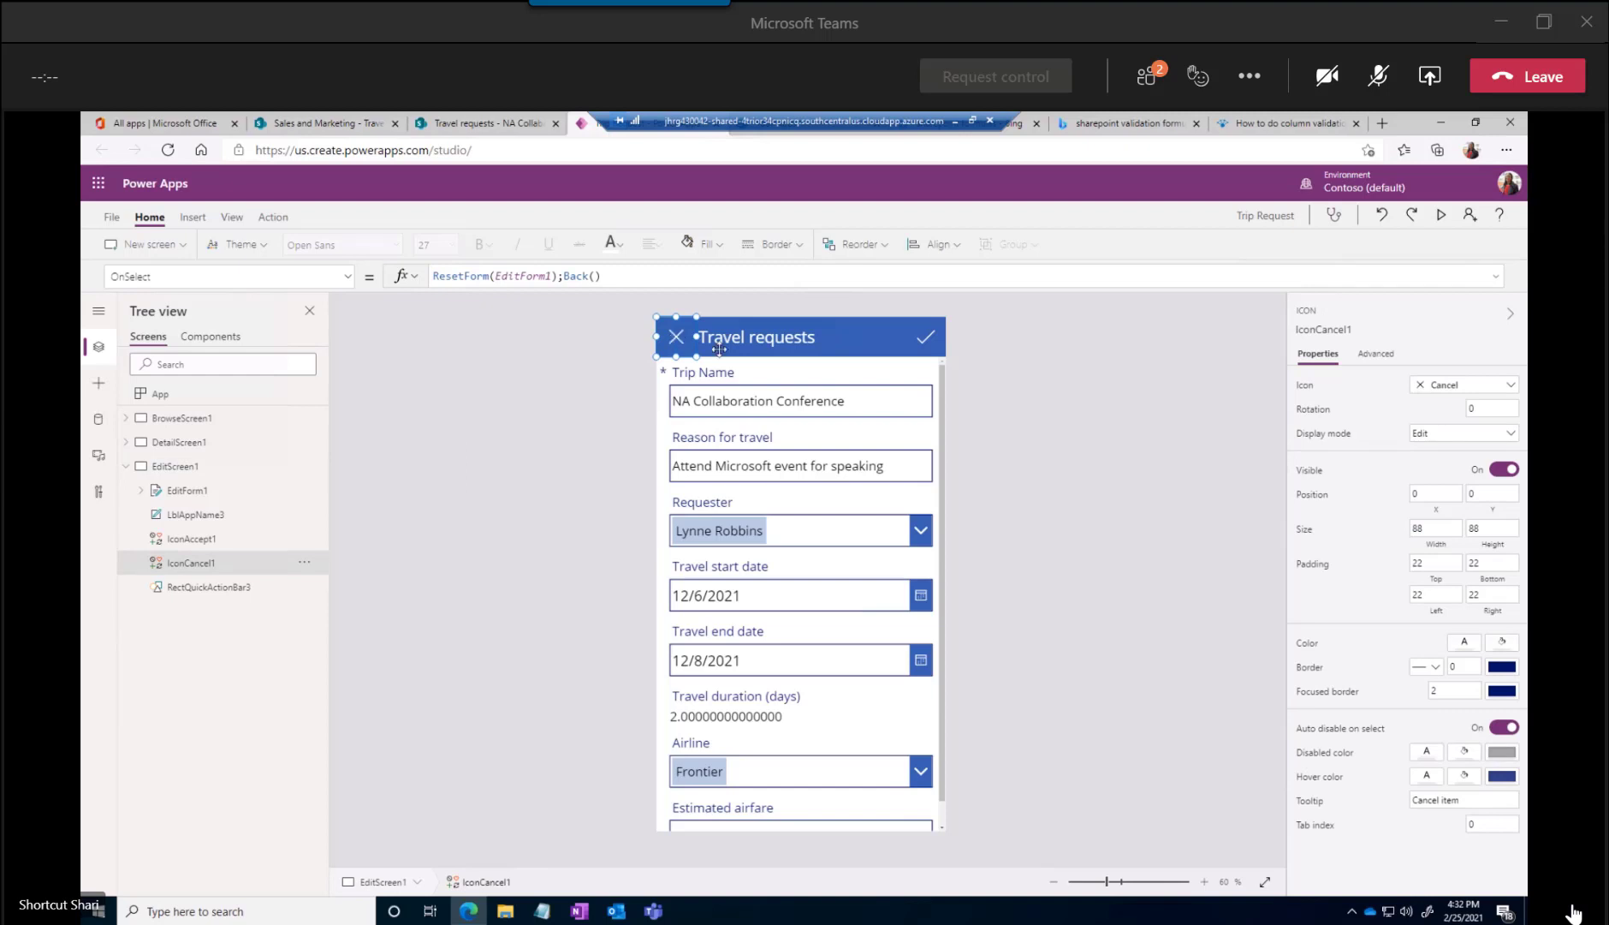
left_click(926, 336, "alt")
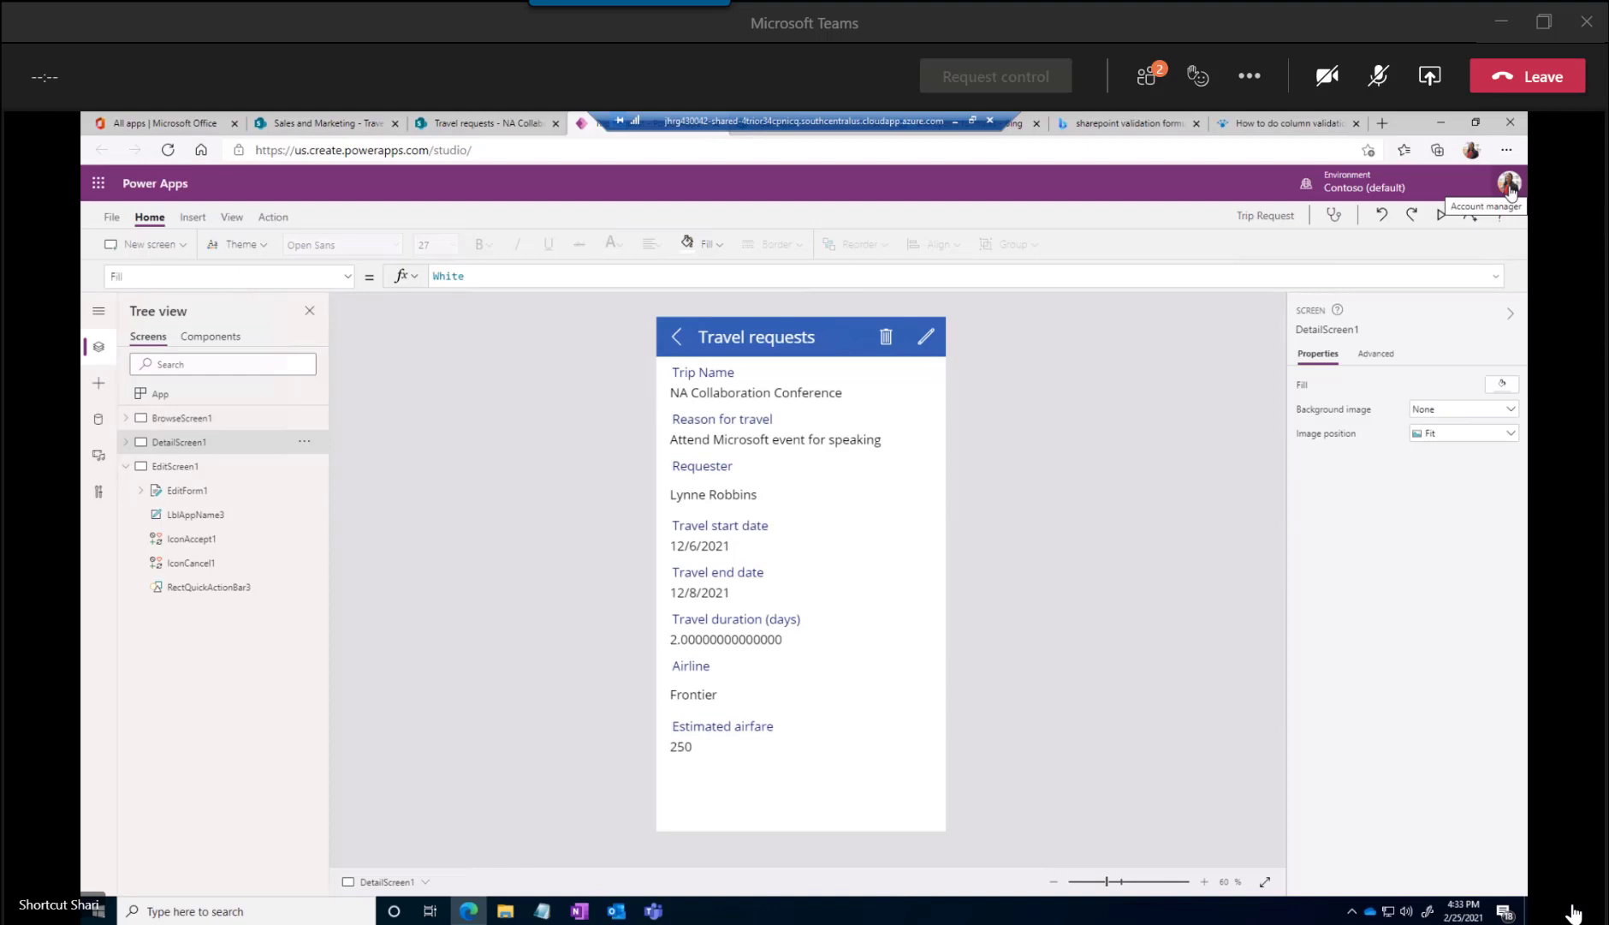
Inspect the detail screen's title label and back arrow formula, and go back to the browse screen
left_click(844, 333)
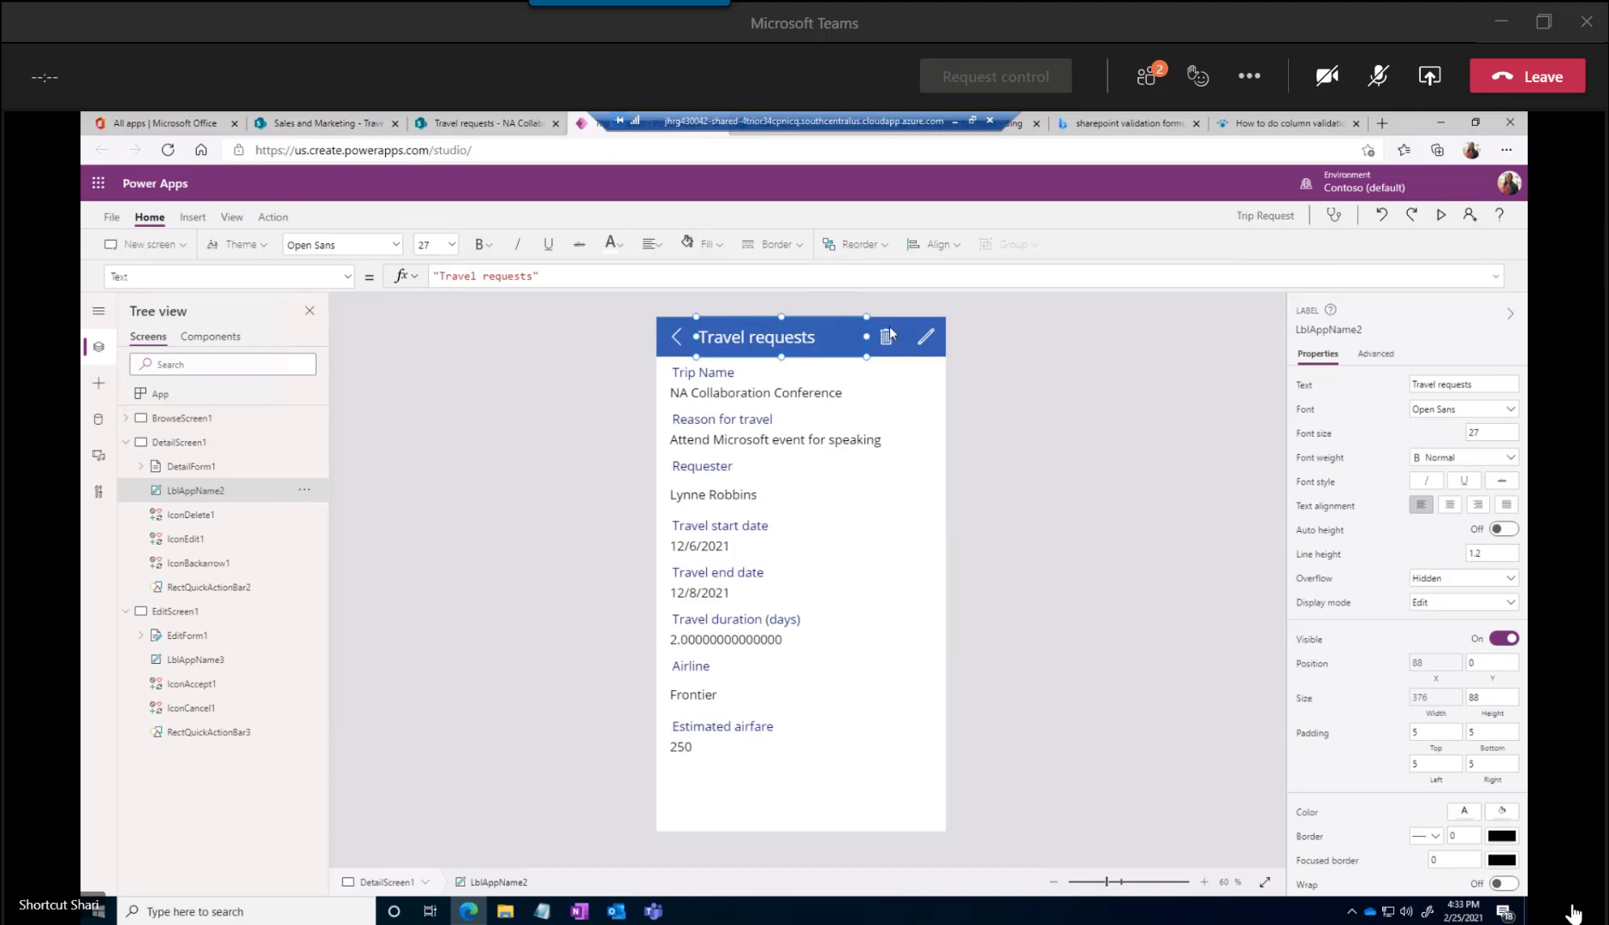
left_click(673, 321)
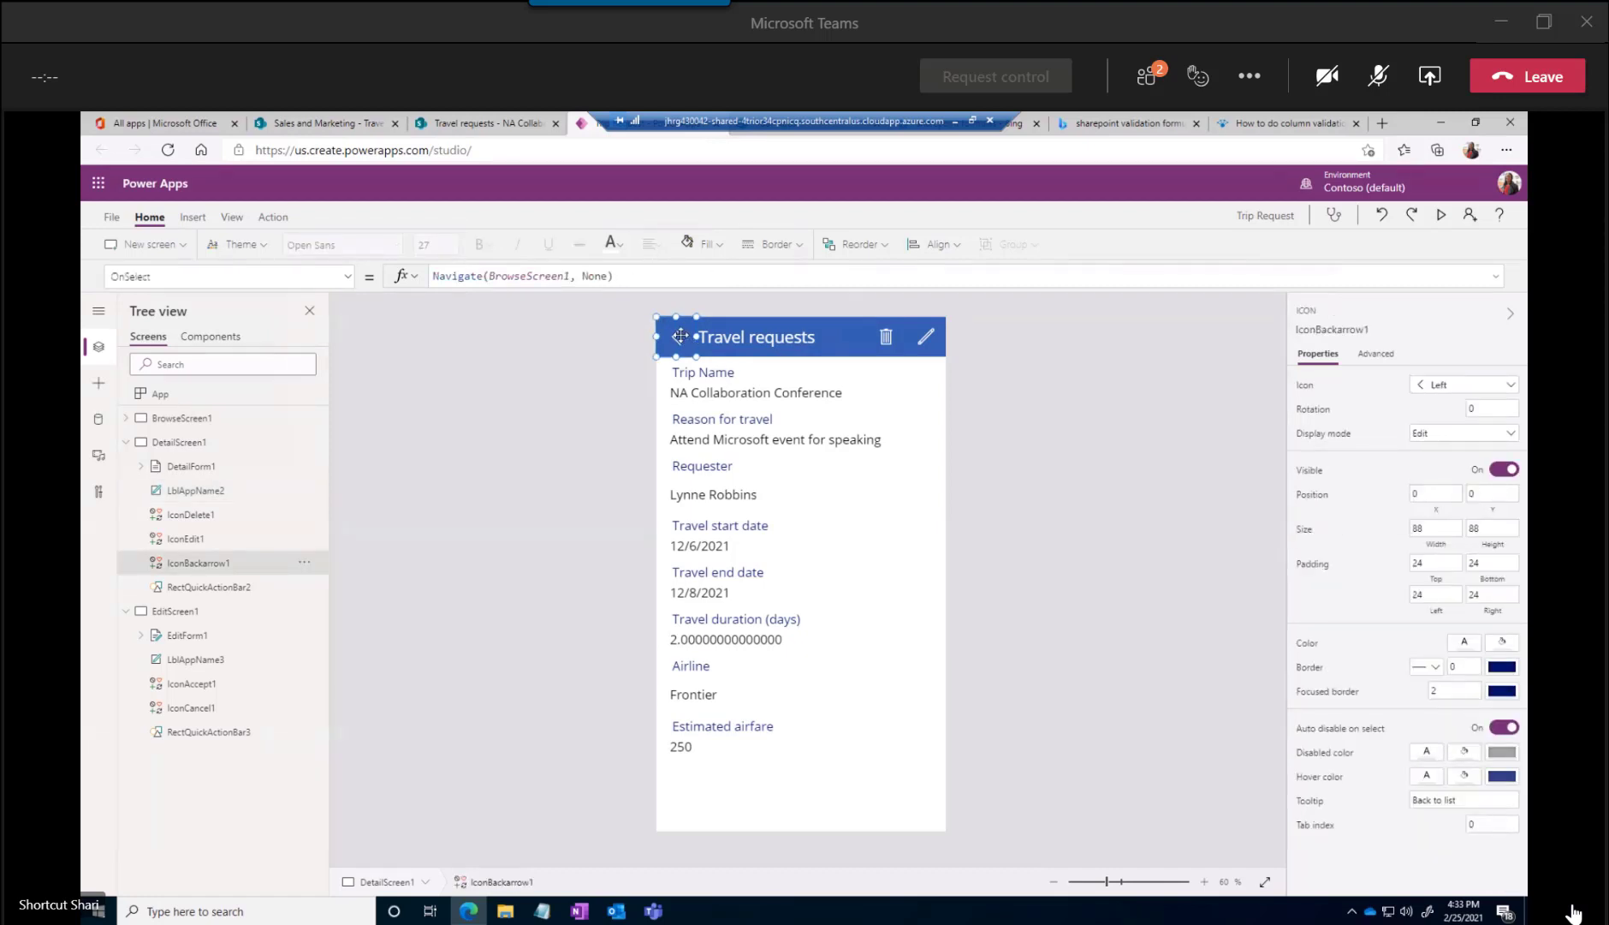
left_click(676, 336, "alt")
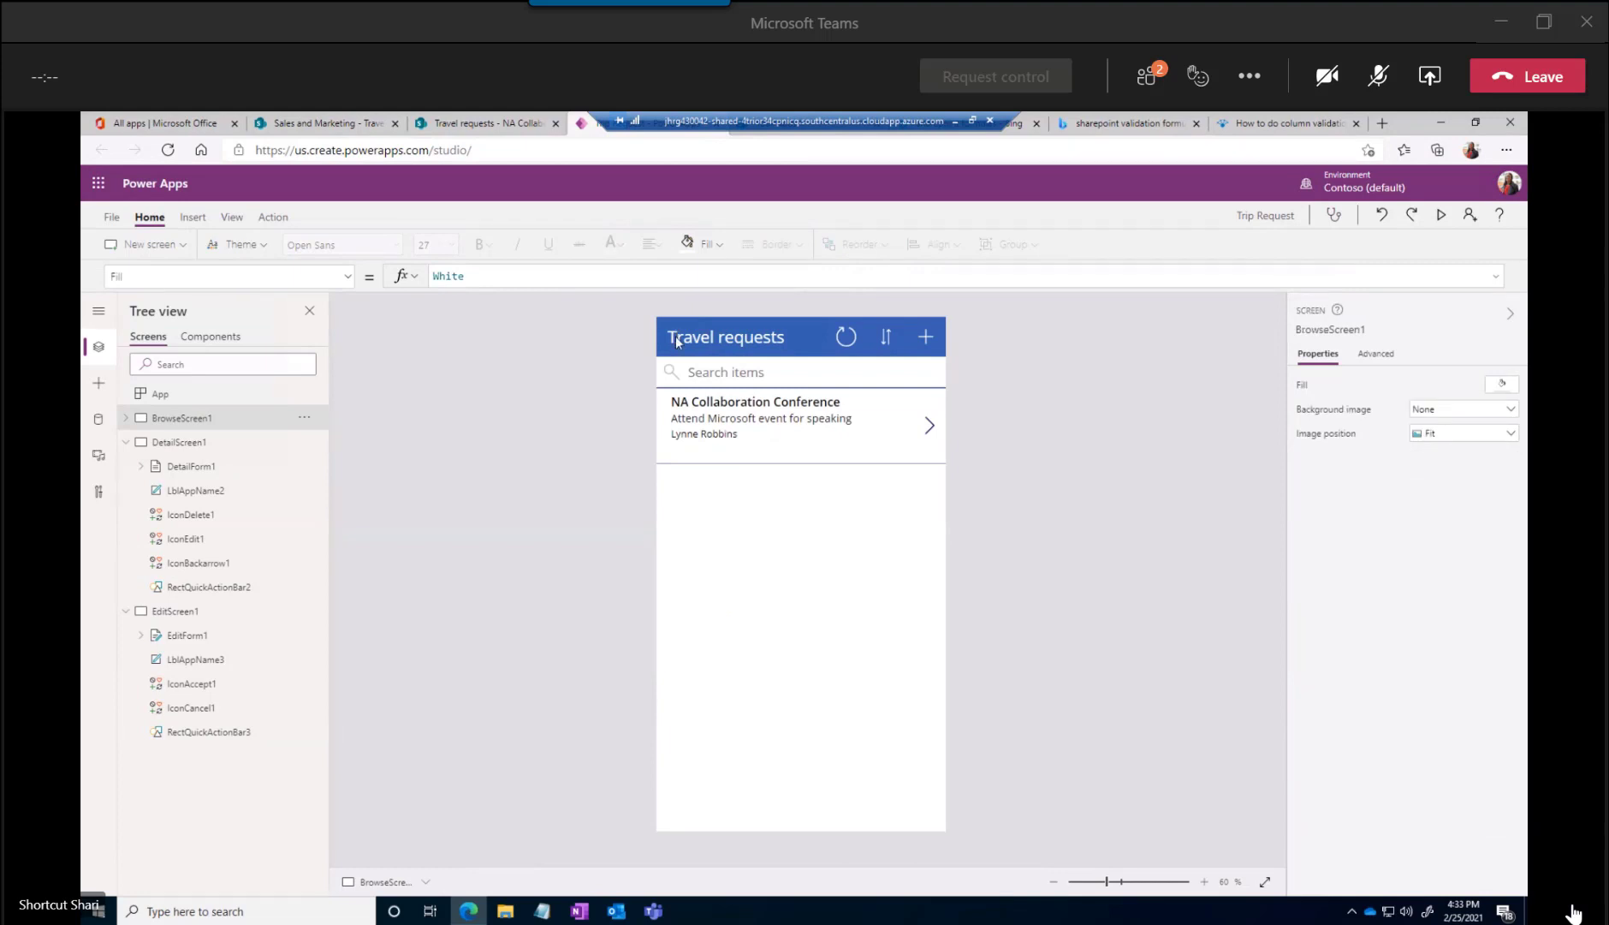
Look through the properties of the browse screen's Travel requests title label, including its control name
left_click(814, 345)
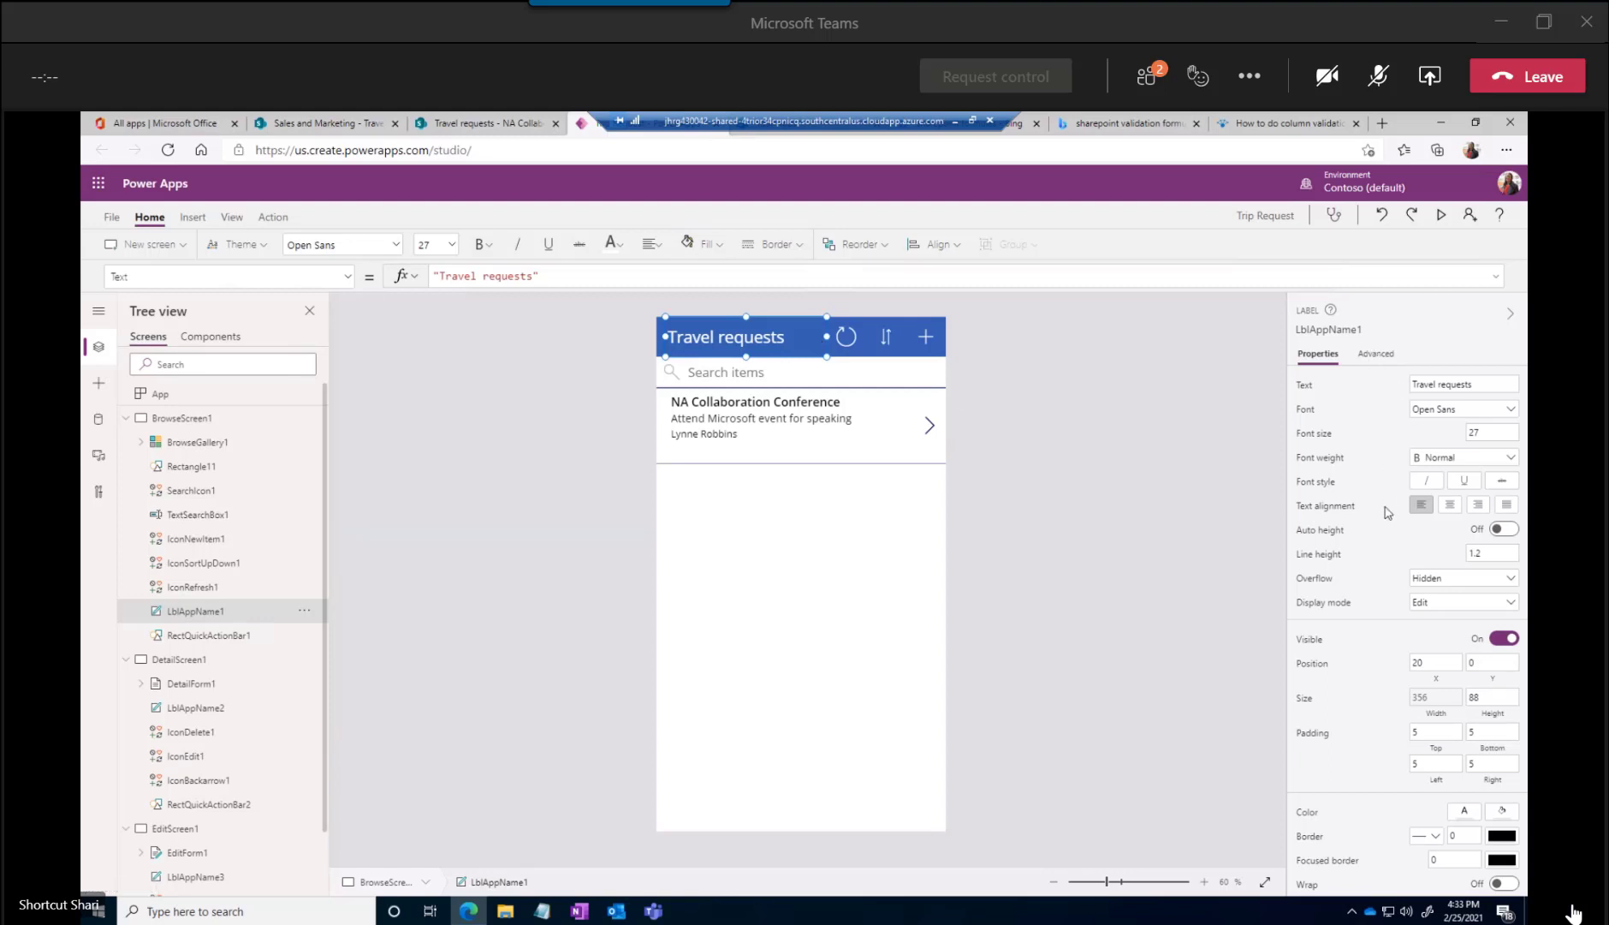
scroll(1387, 519, "down", 2)
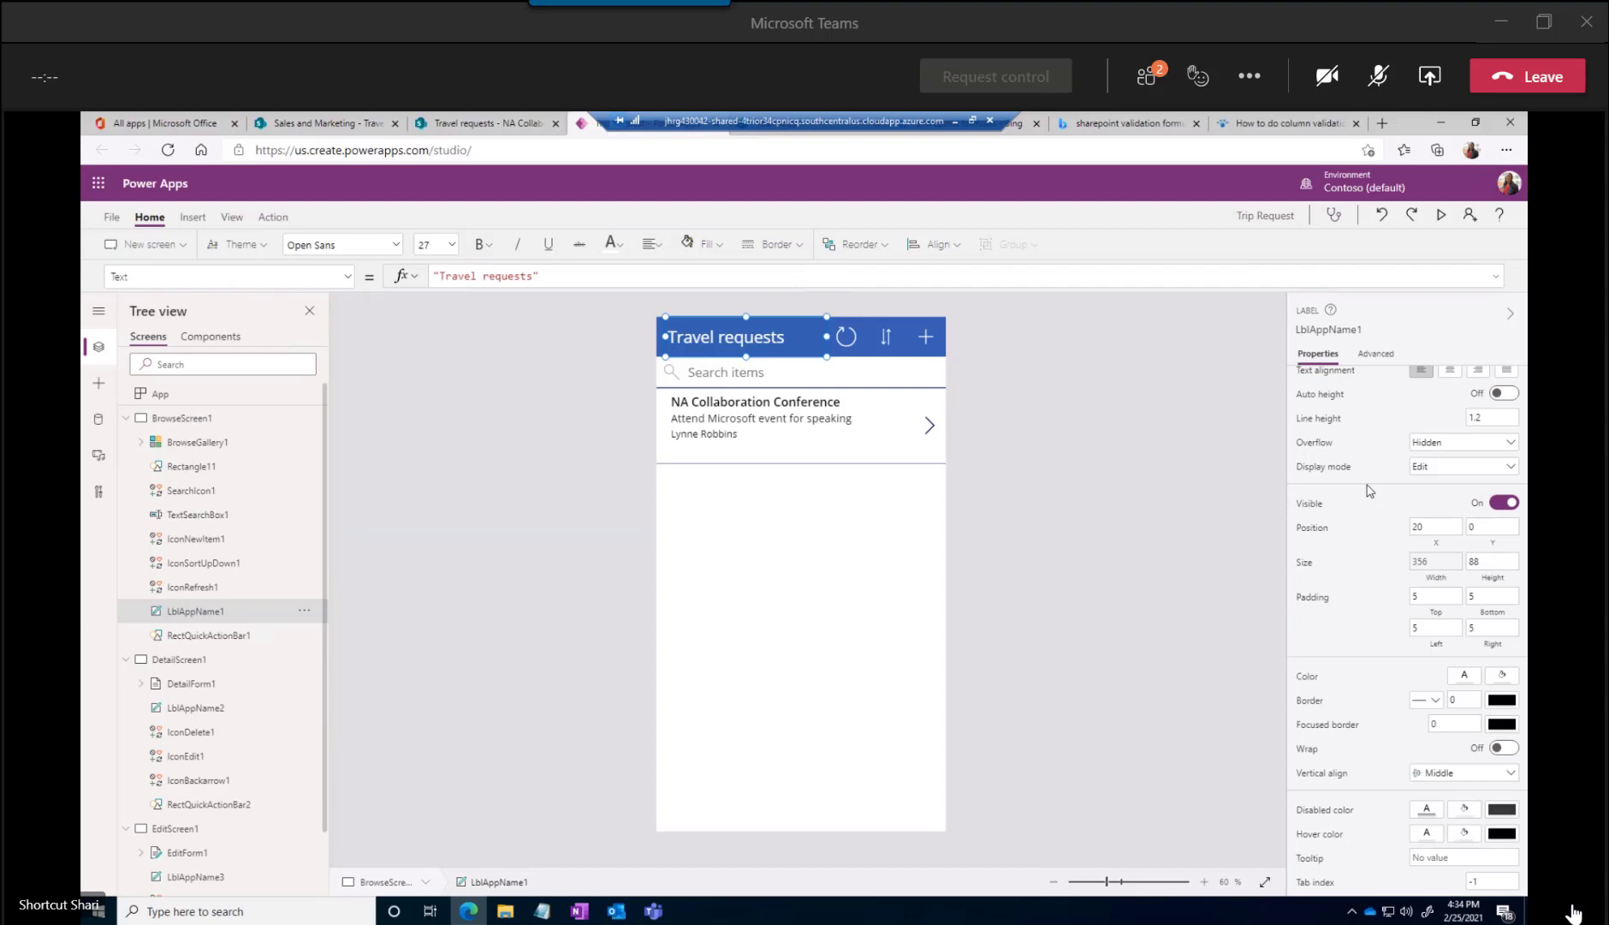
scroll(1370, 490, "up", 3)
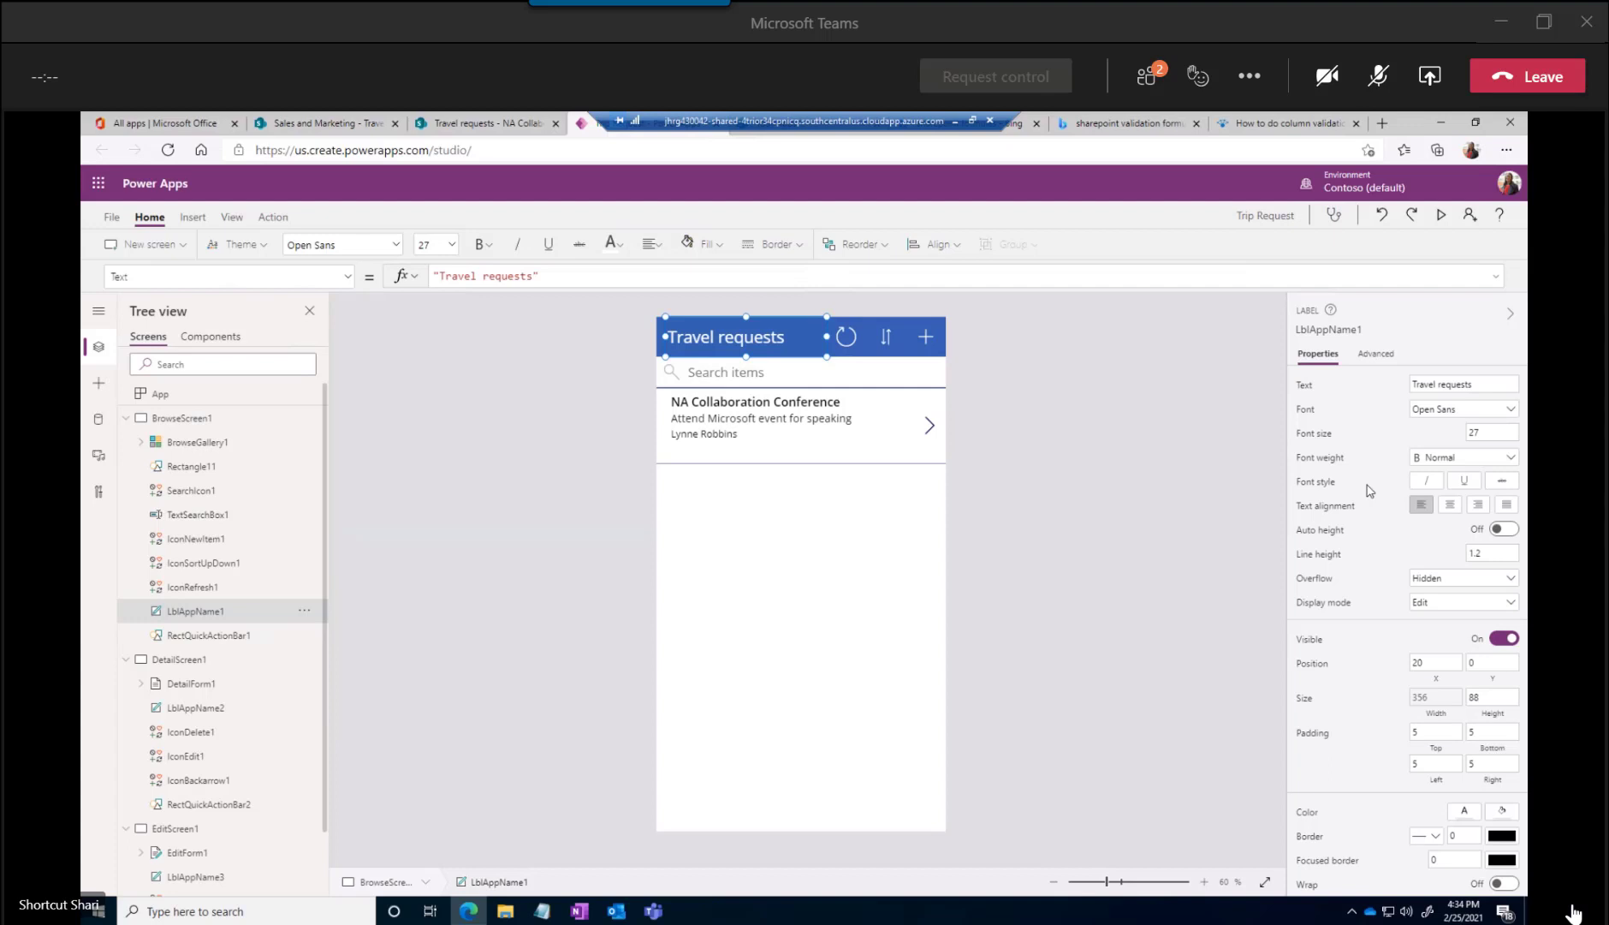
left_click(1316, 332)
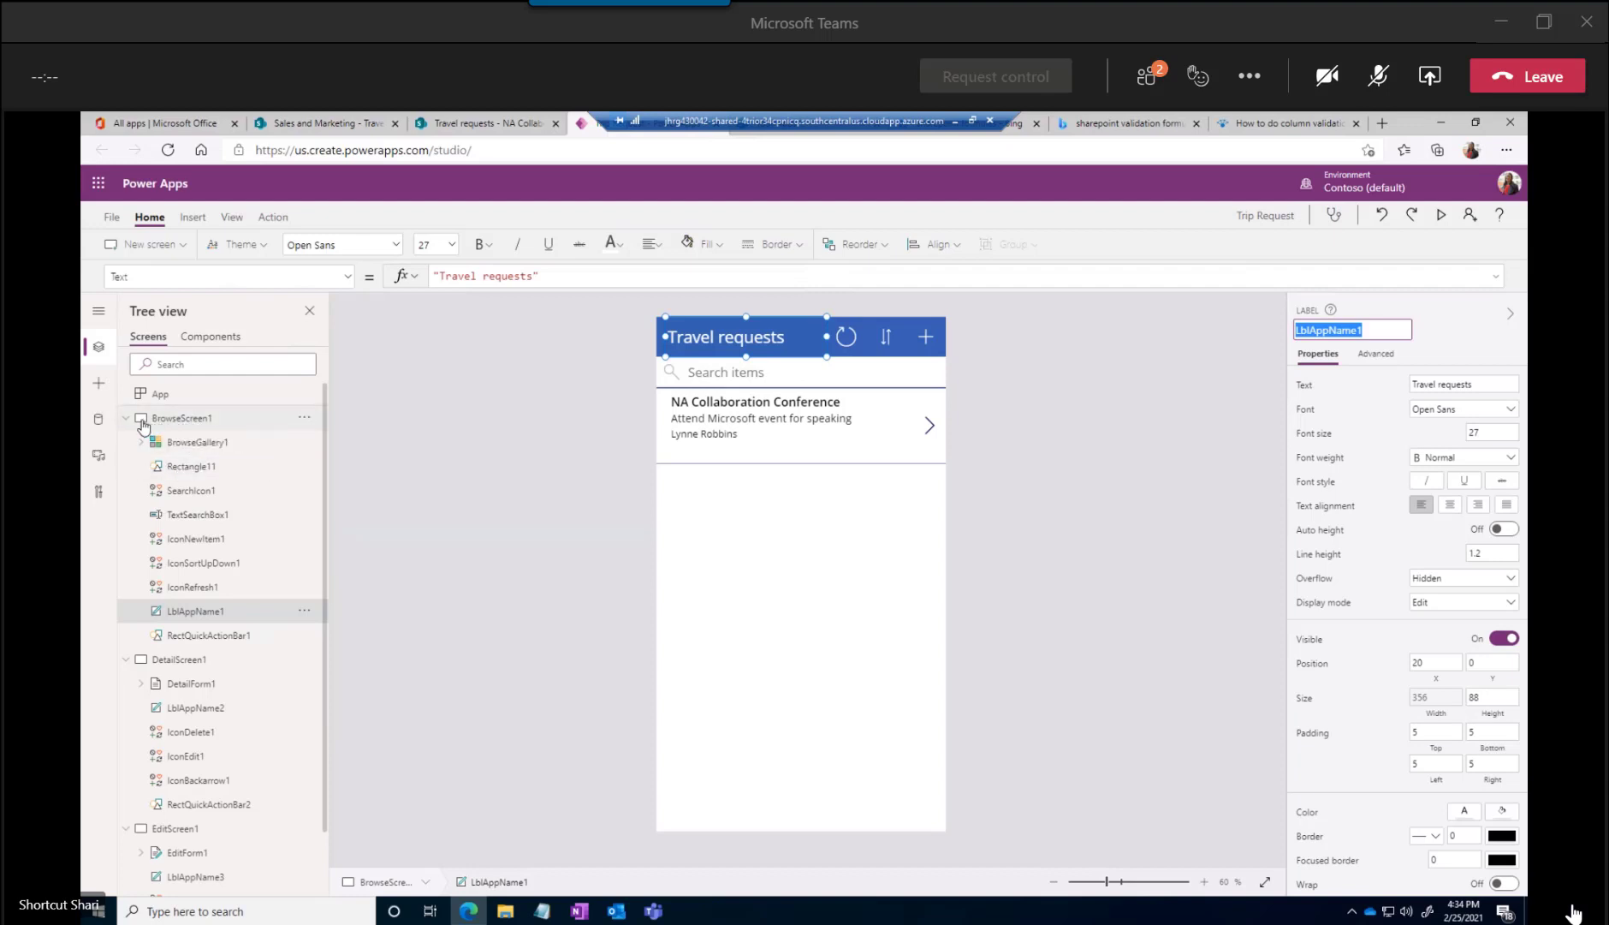
Expand BrowseGallery1 and set the border color of its Separator1 line to the dark red theme color
left_click(189, 422)
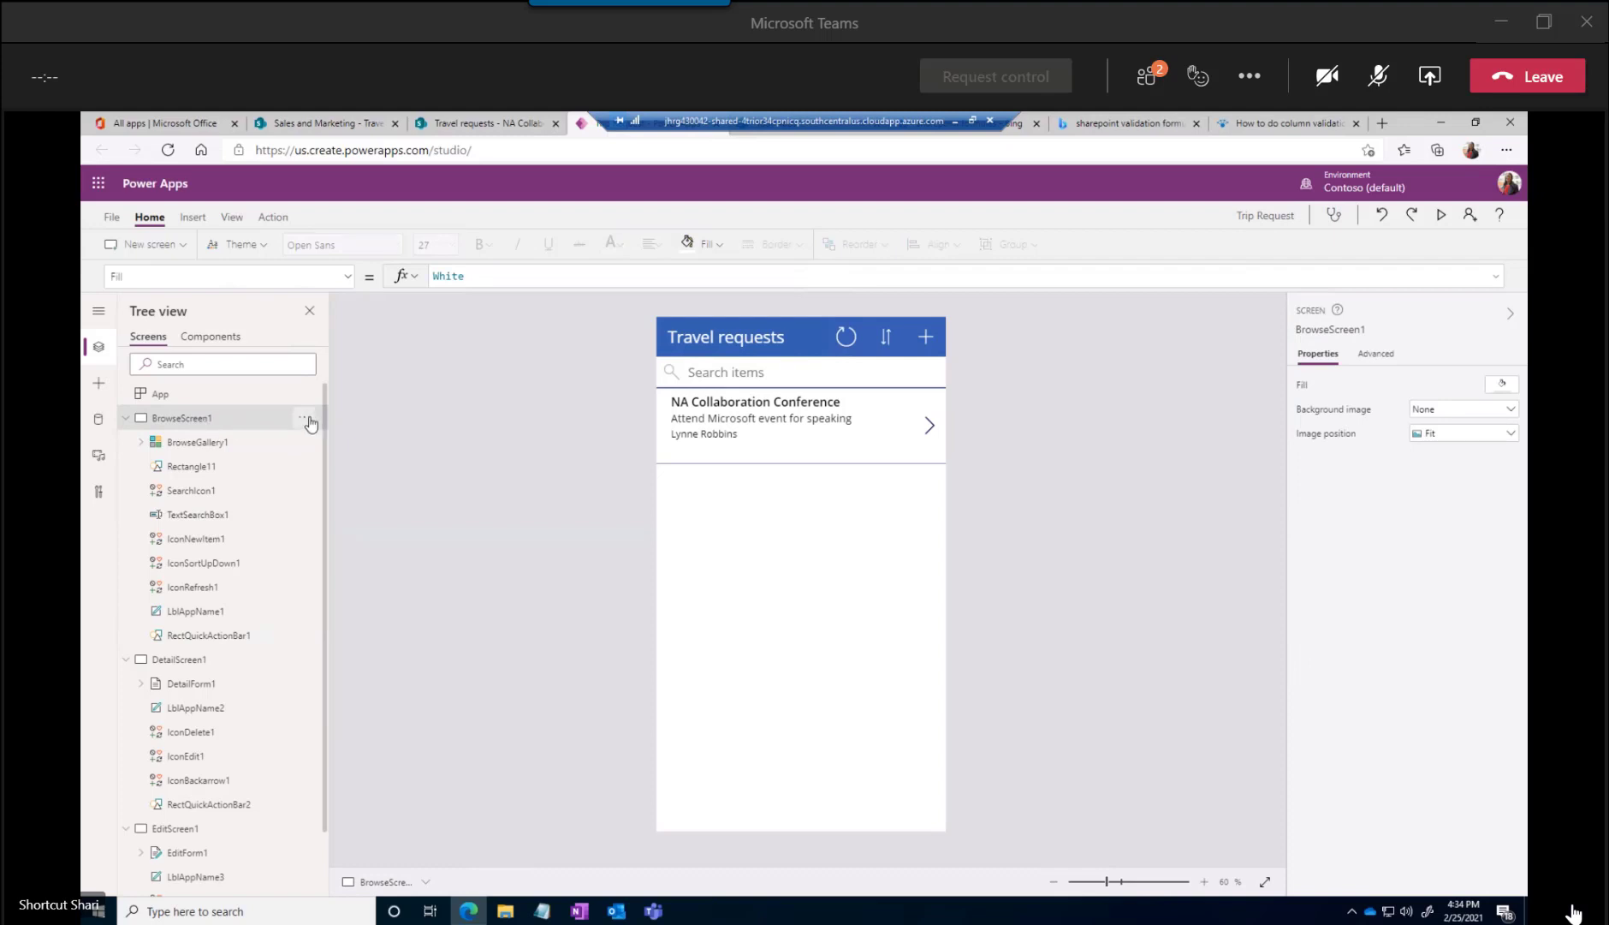
left_click(142, 443)
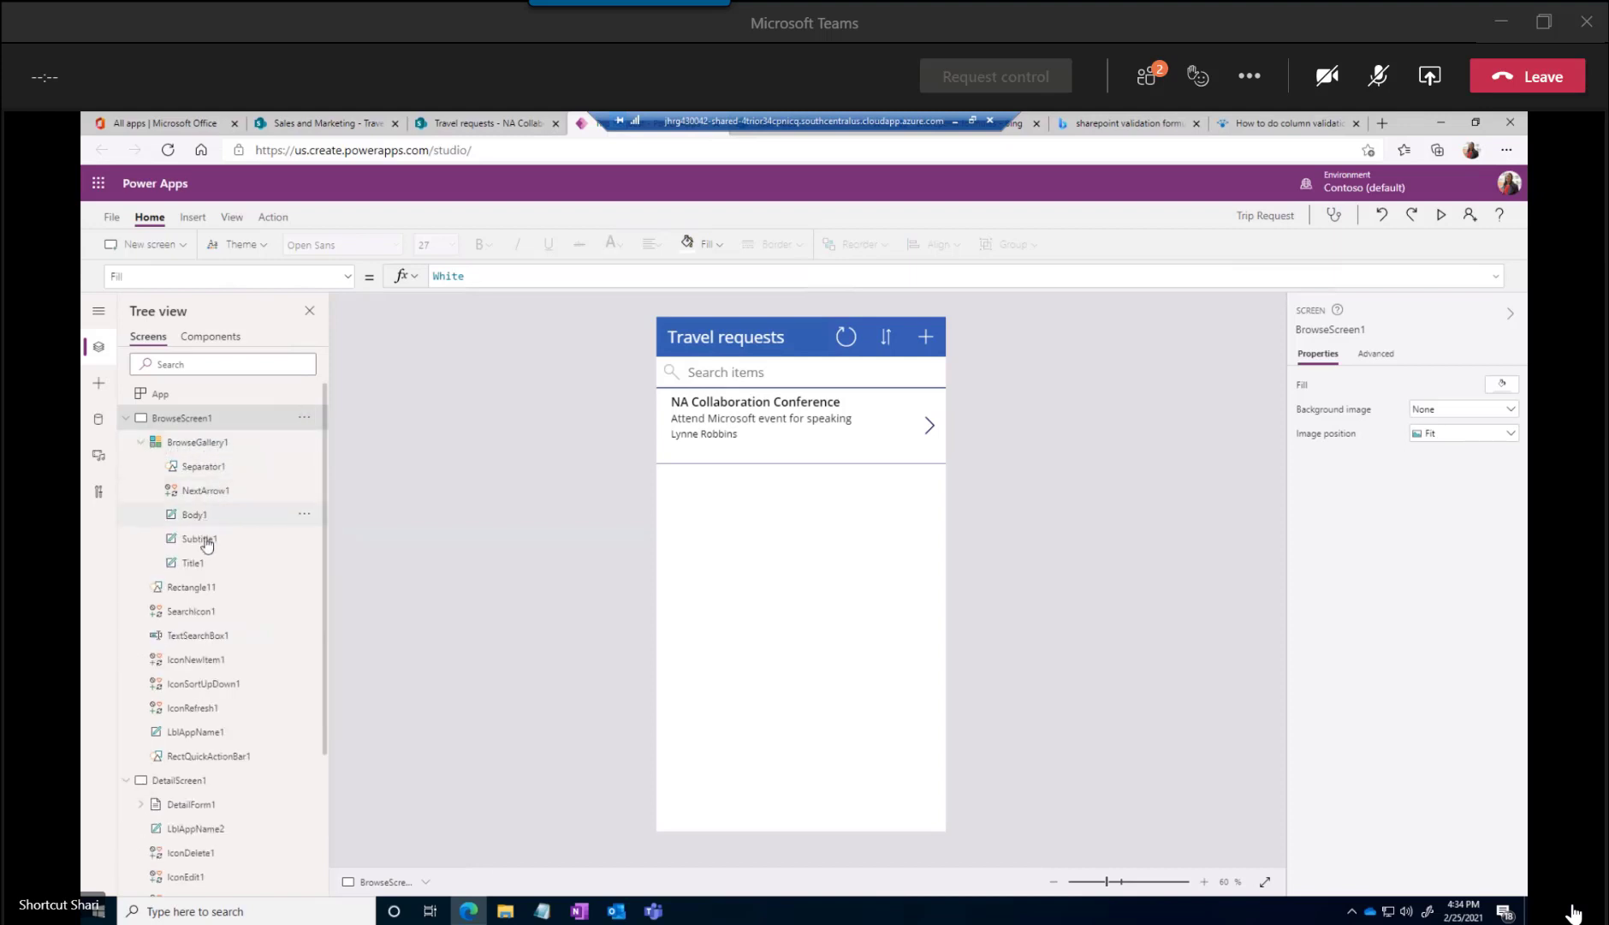
left_click(202, 468)
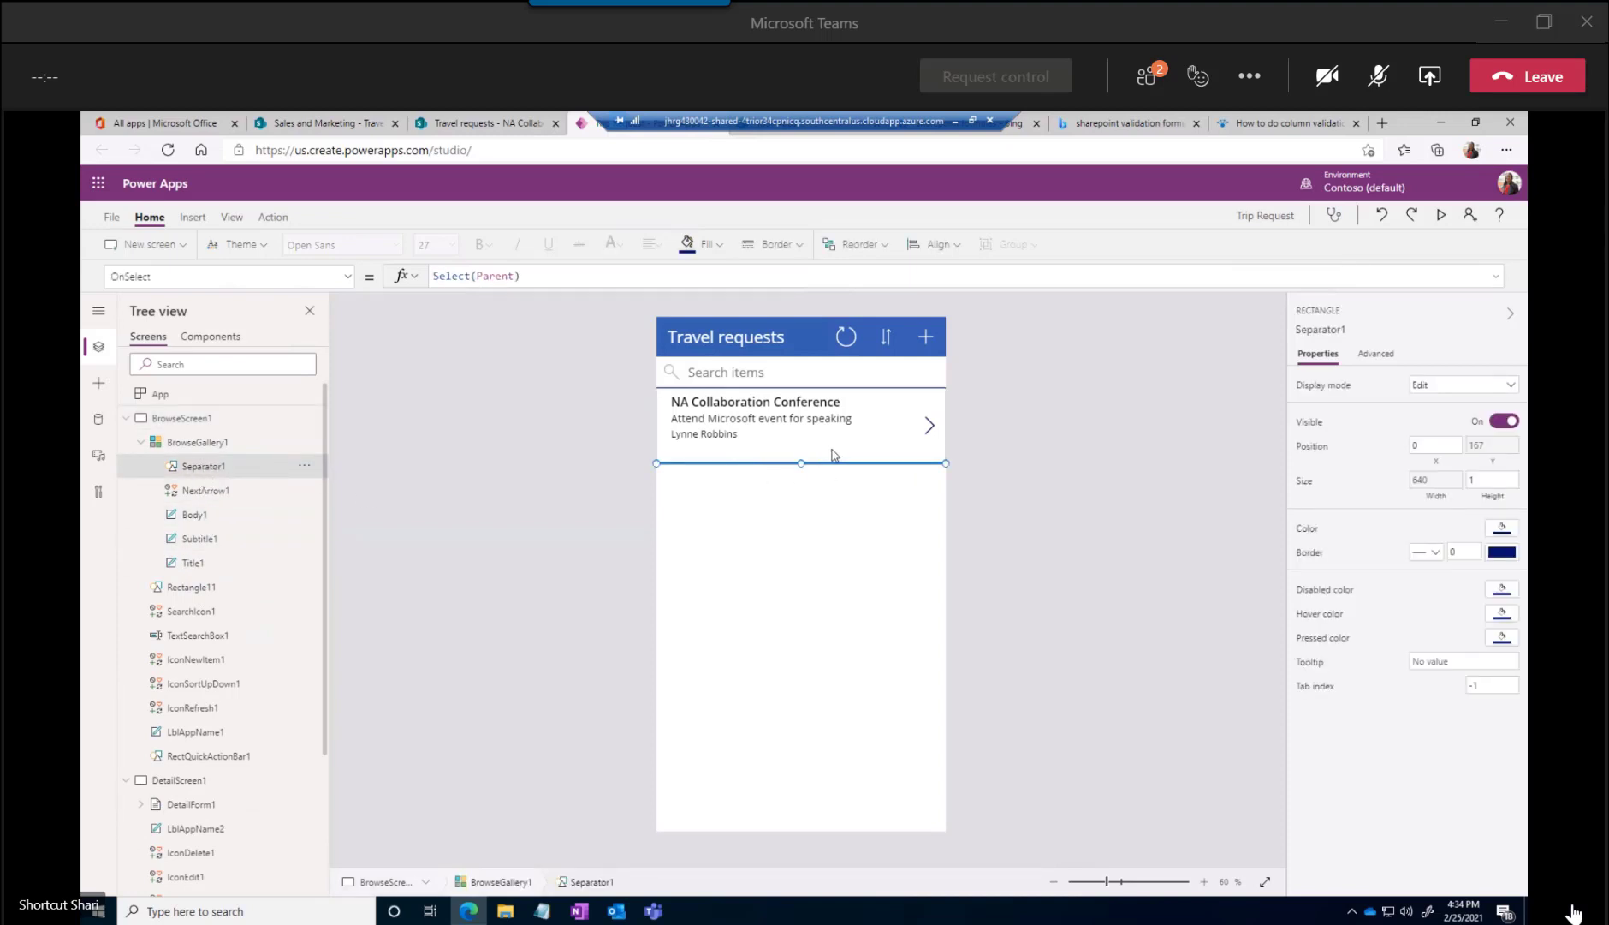
left_click(1494, 552)
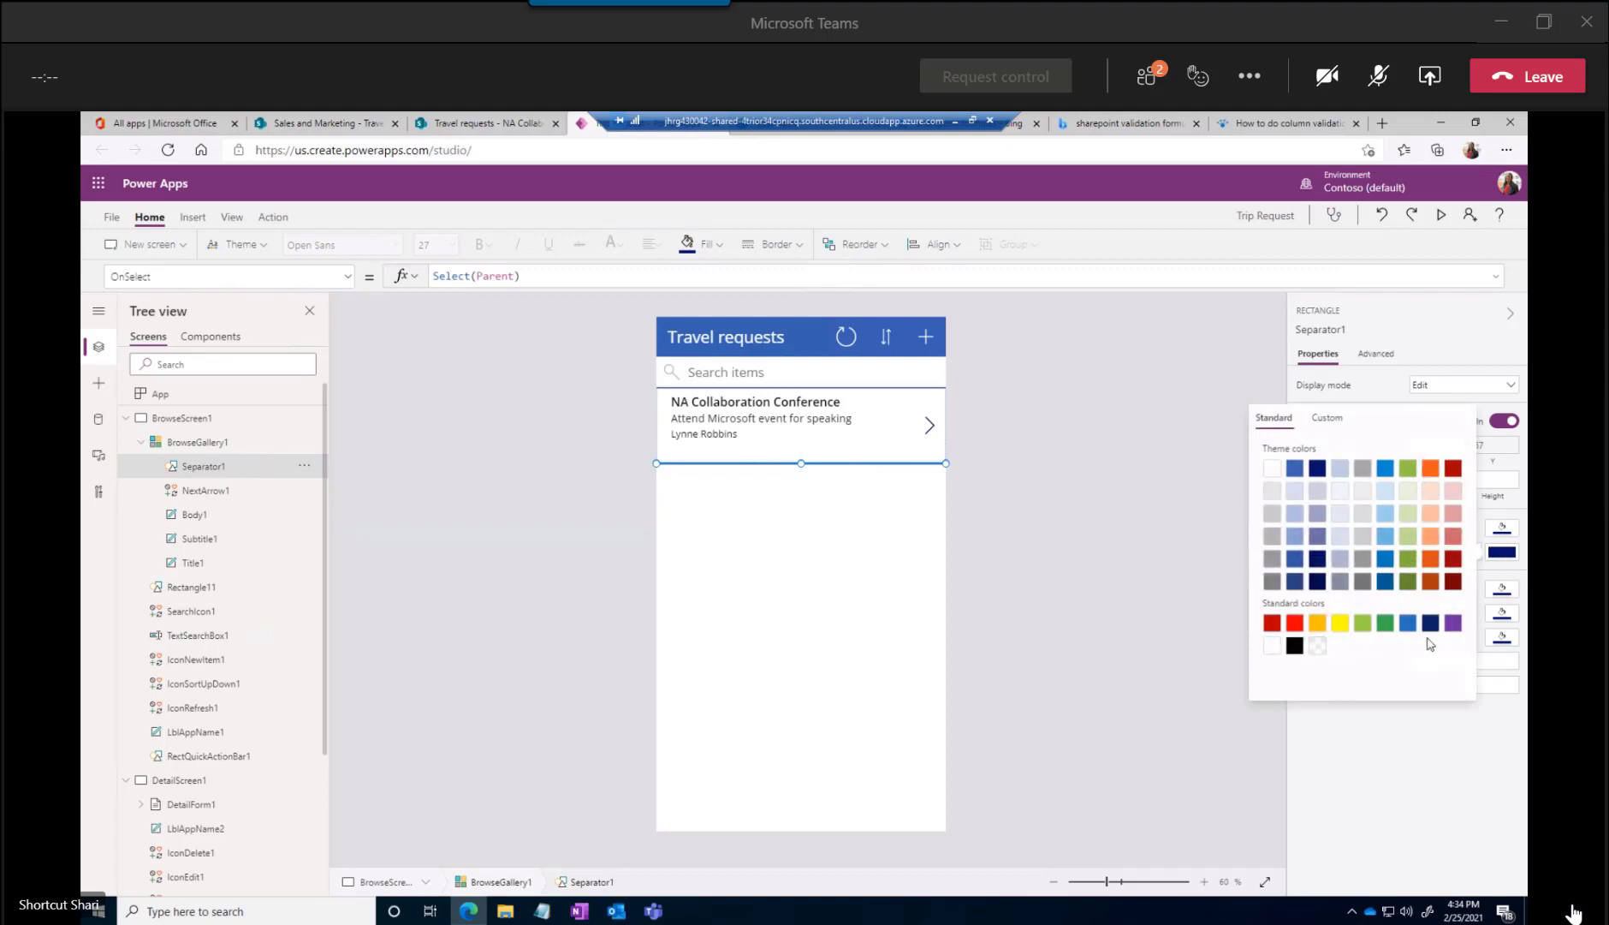
left_click(1453, 469)
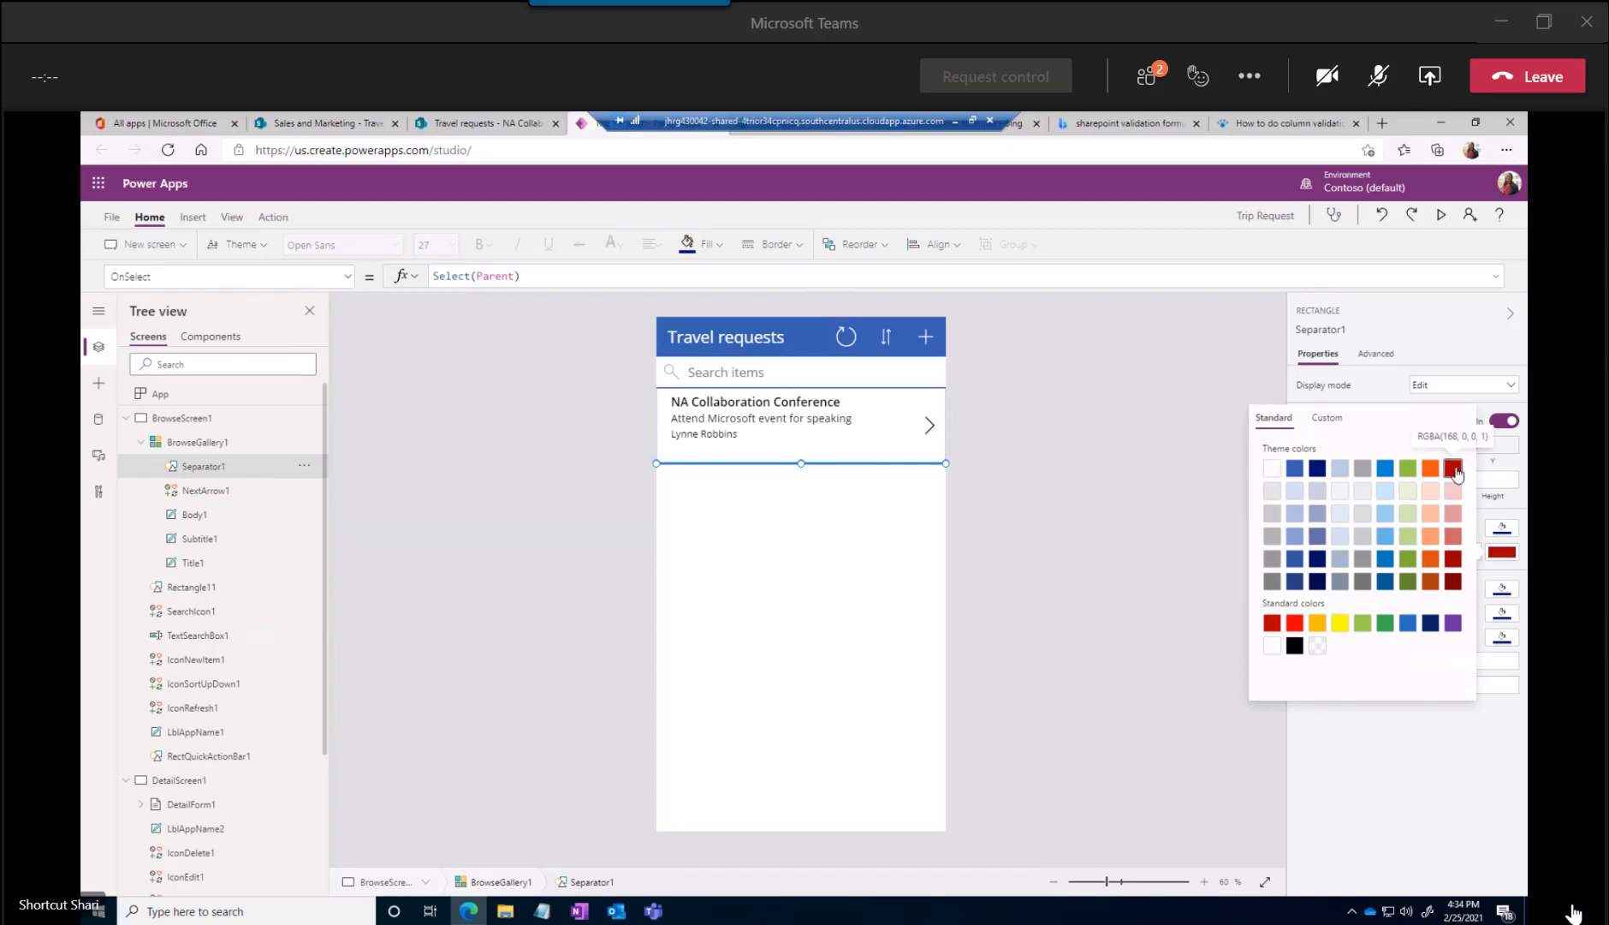
left_click(1445, 708)
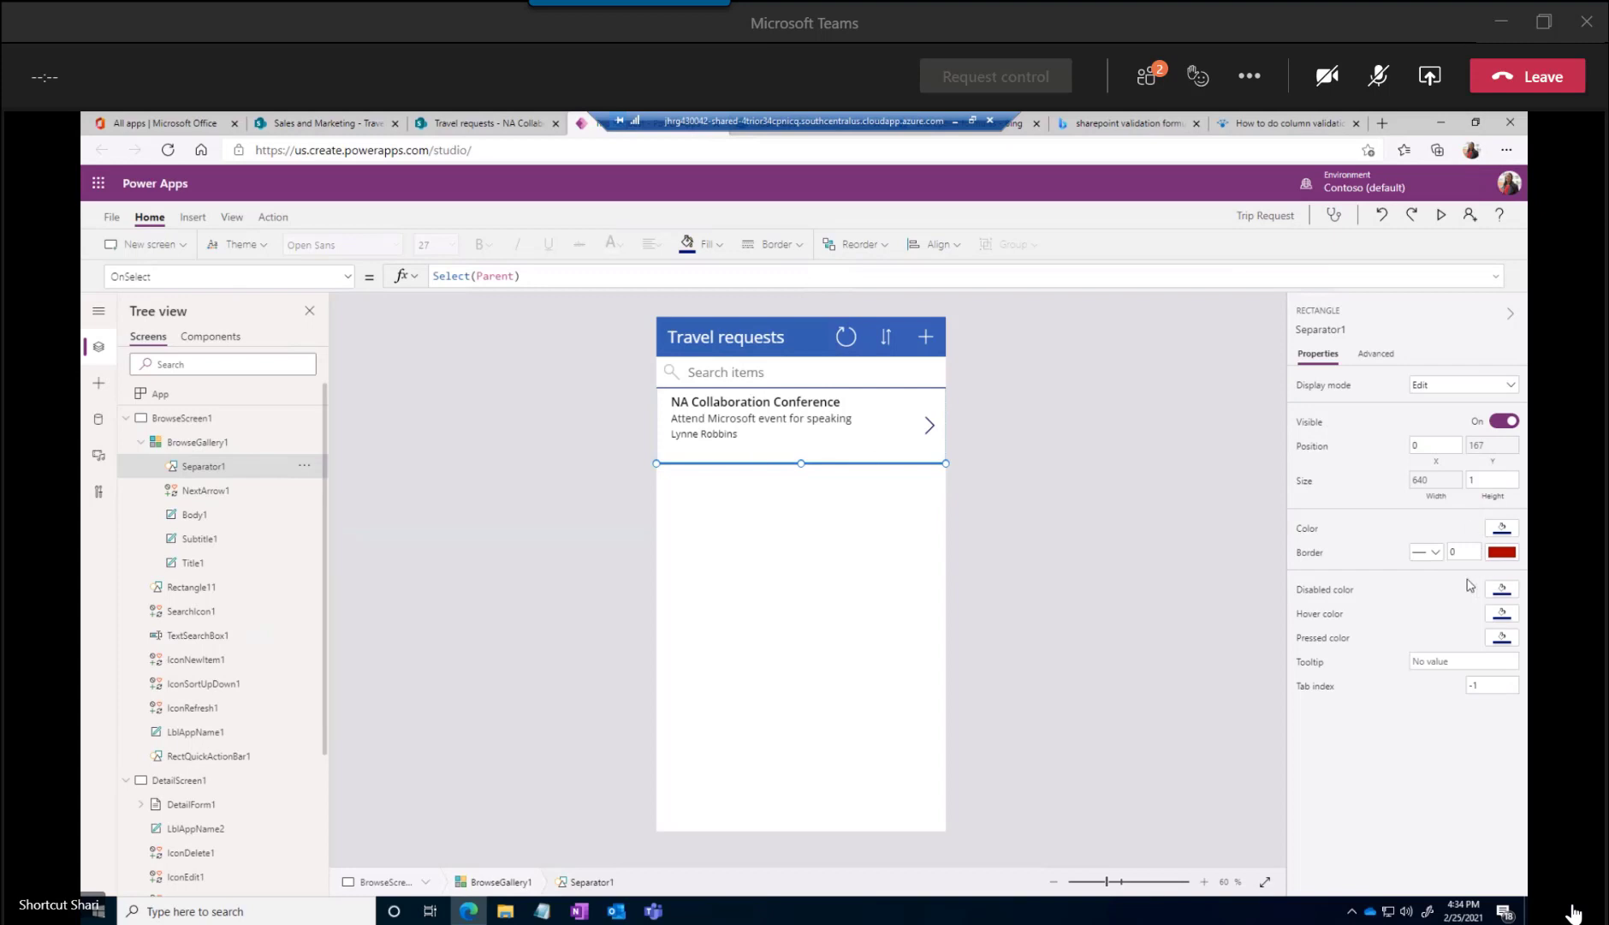
Set Separator1's own fill color to the same dark red theme color and deselect it
left_click(1490, 532)
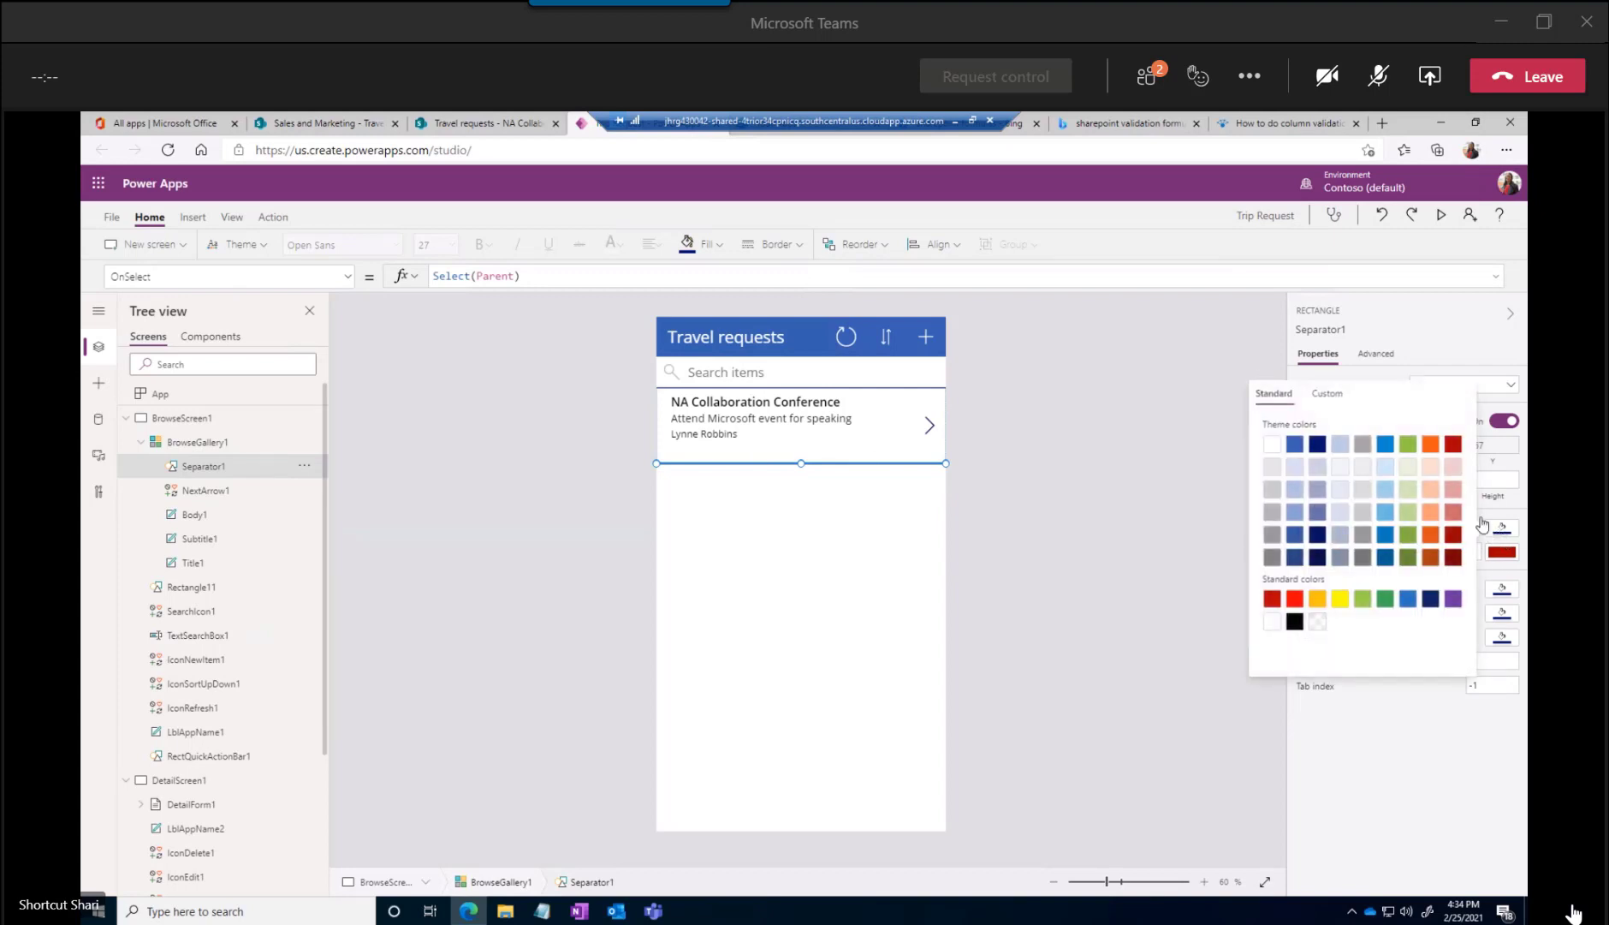
left_click(1454, 444)
left_click(1136, 574)
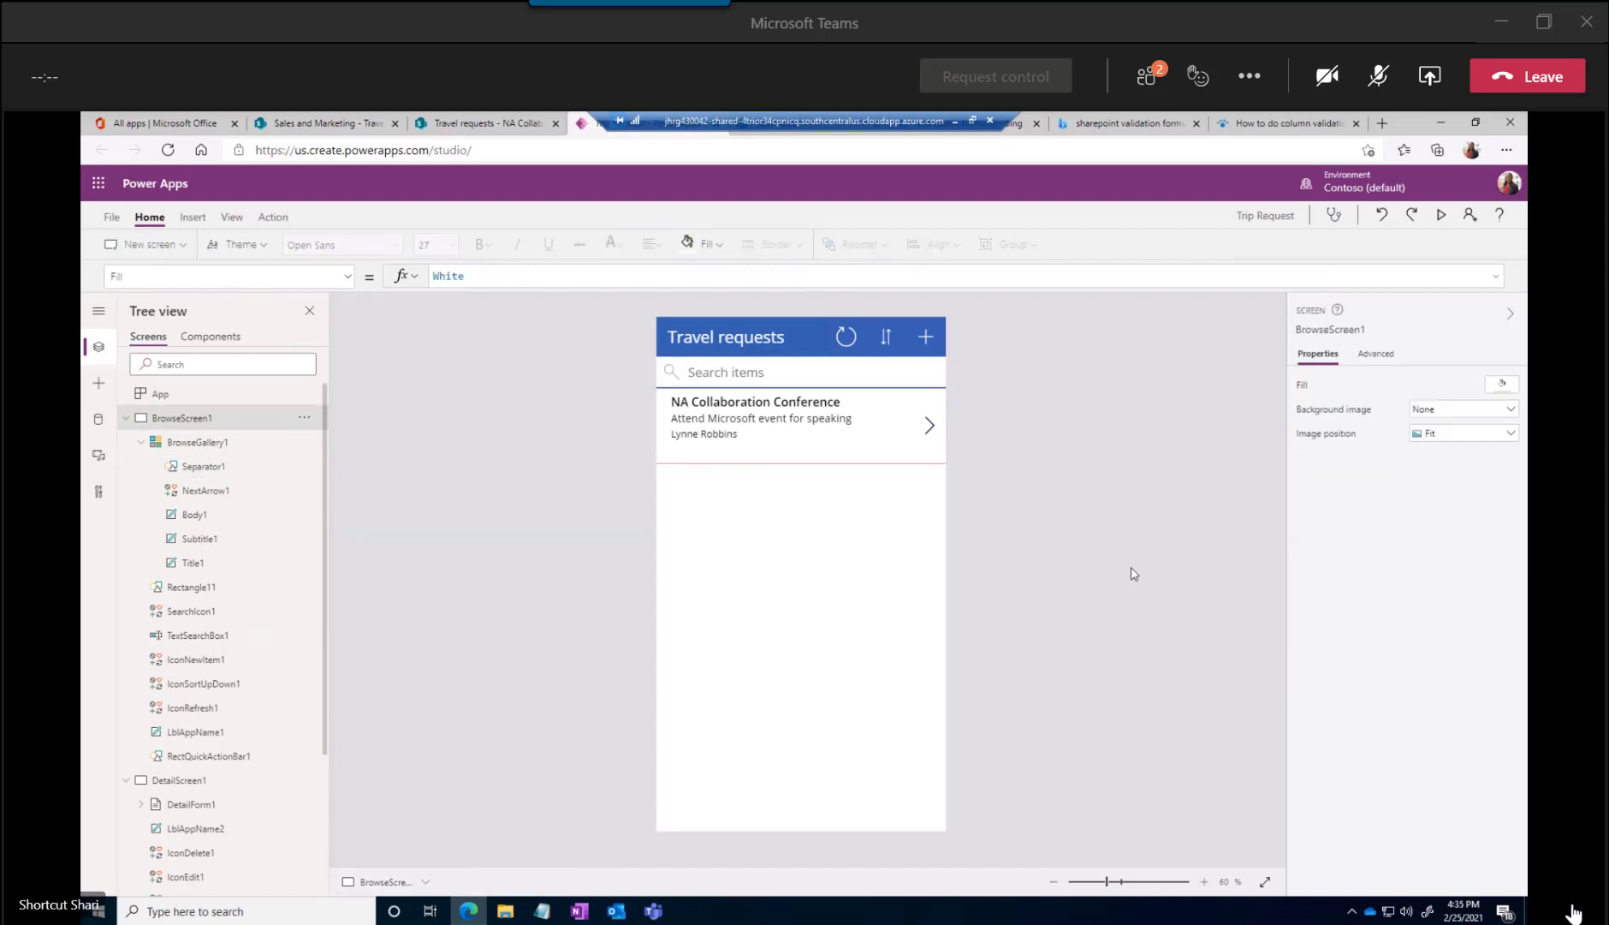
Set the border thickness of the separator line below the gallery item to 3 and deselect it
left_click(793, 463)
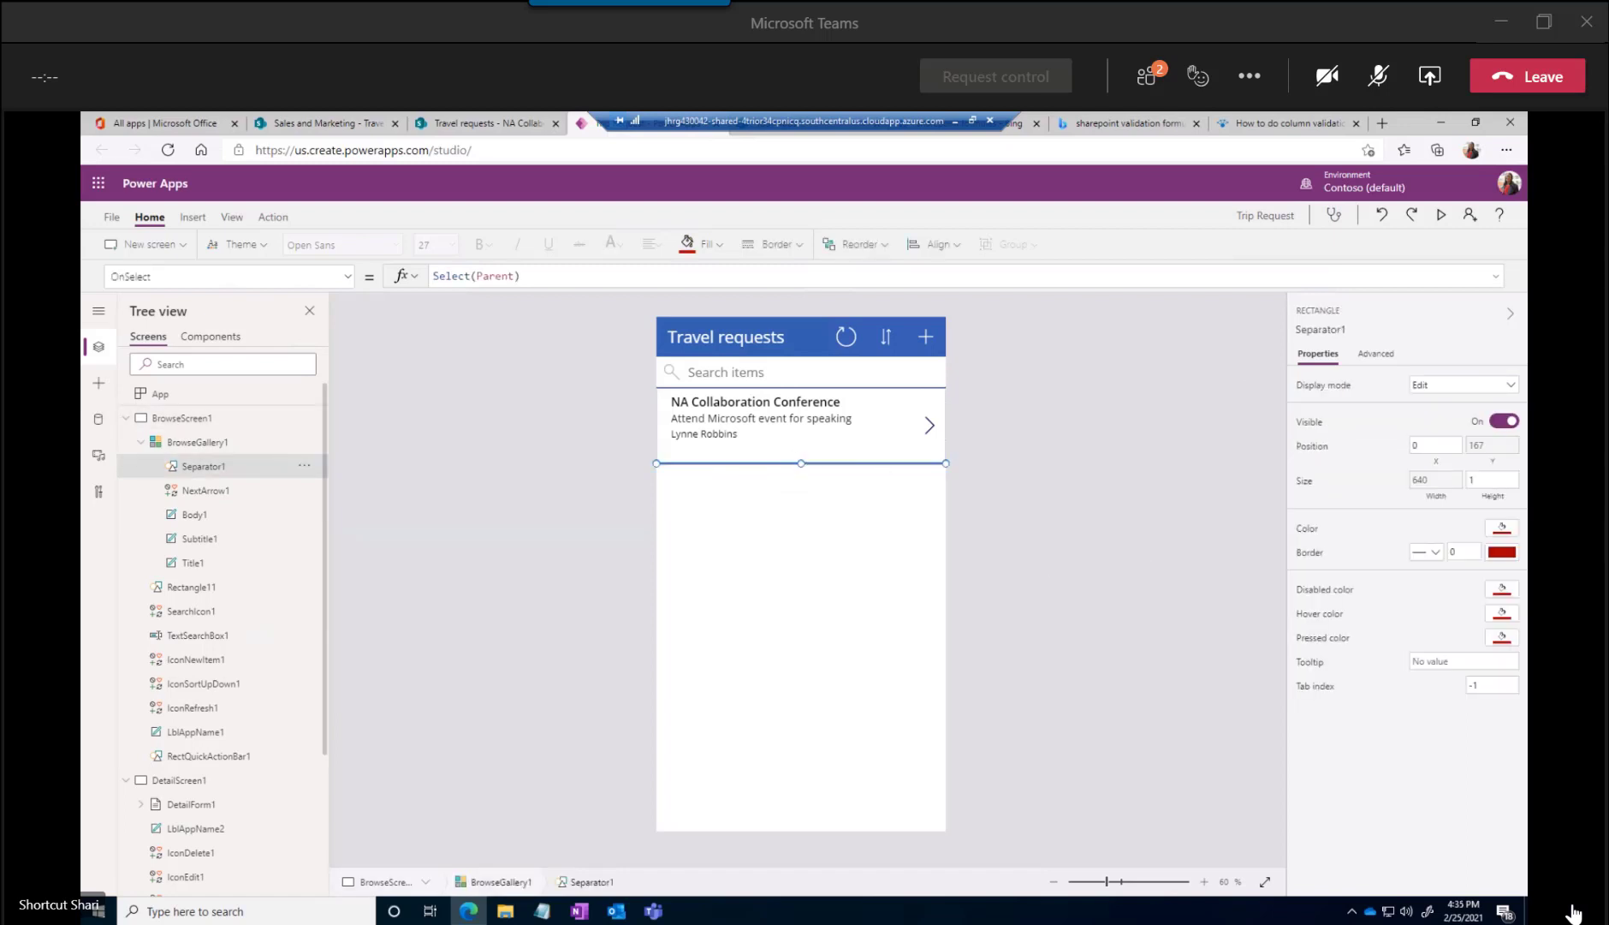
left_click(1456, 552)
left_click_drag(1457, 553, 1446, 557)
type("3")
left_click(1475, 591)
left_click(1212, 590)
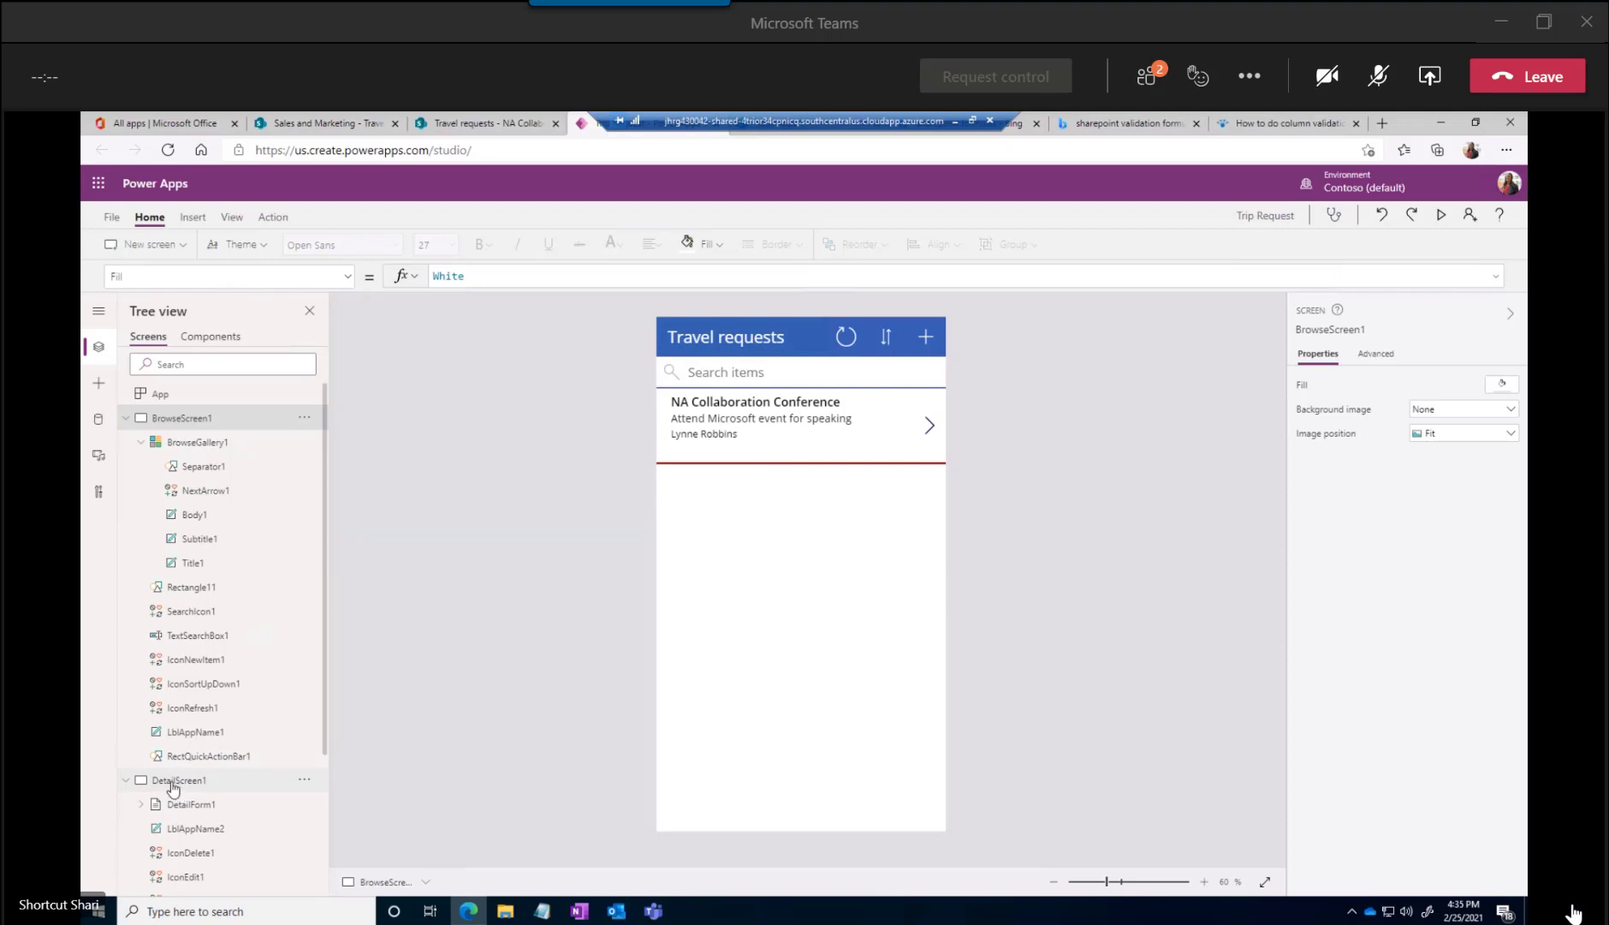
Unmute the meeting microphone, and inspect the browse gallery's Items formula and the conference item's next arrow
scroll(175, 782, "down", 2)
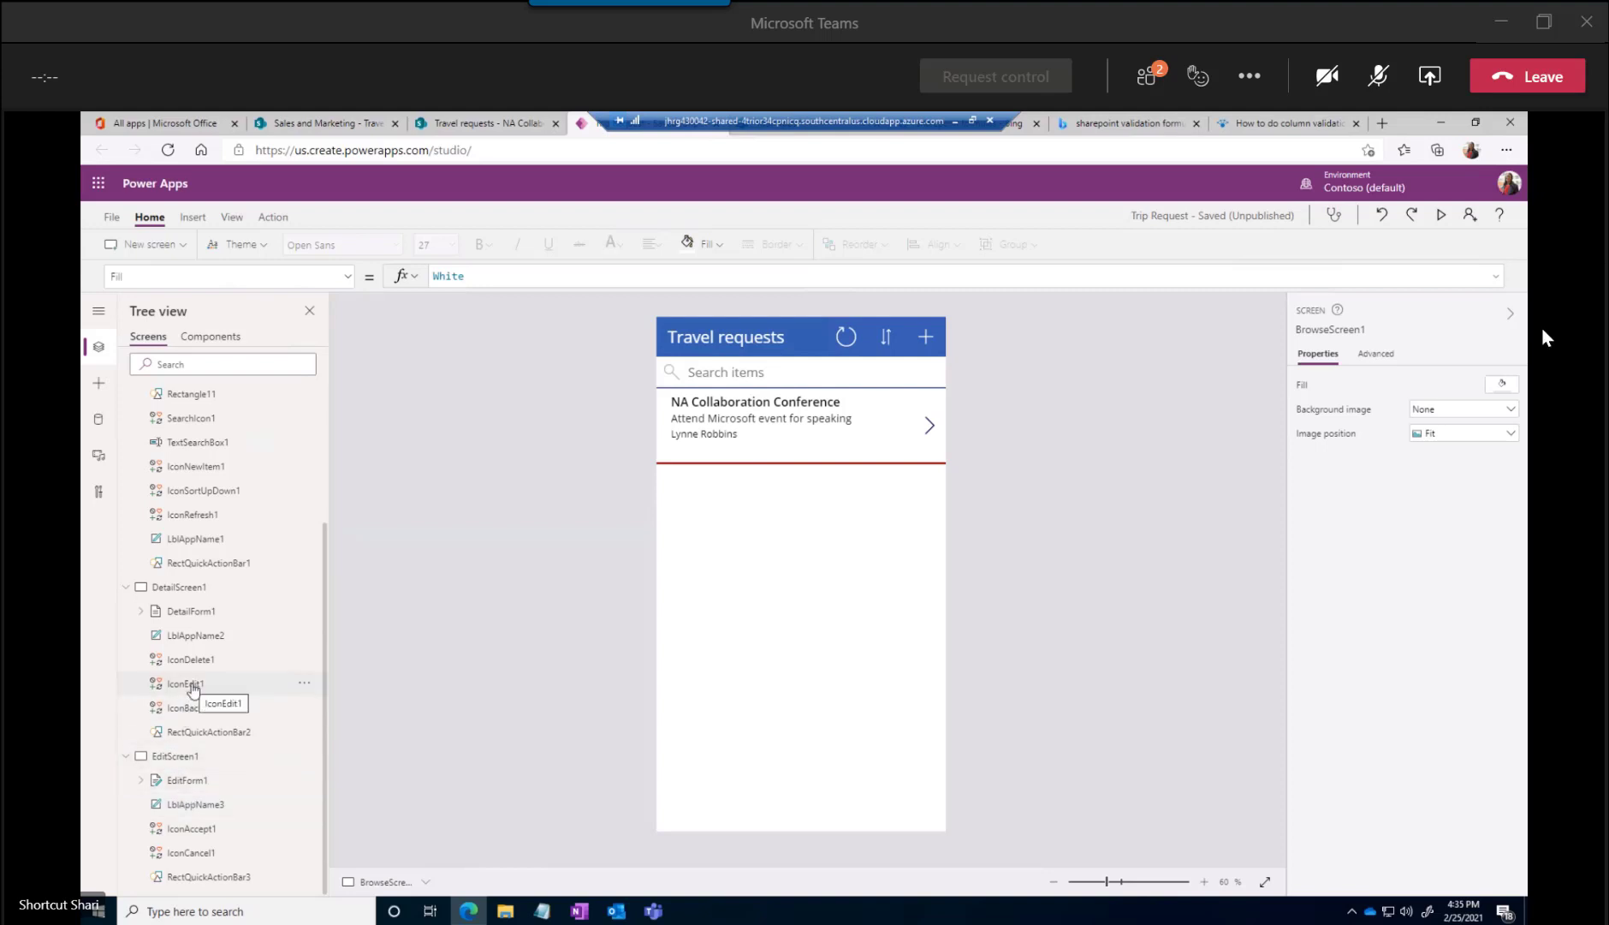
left_click(1387, 81)
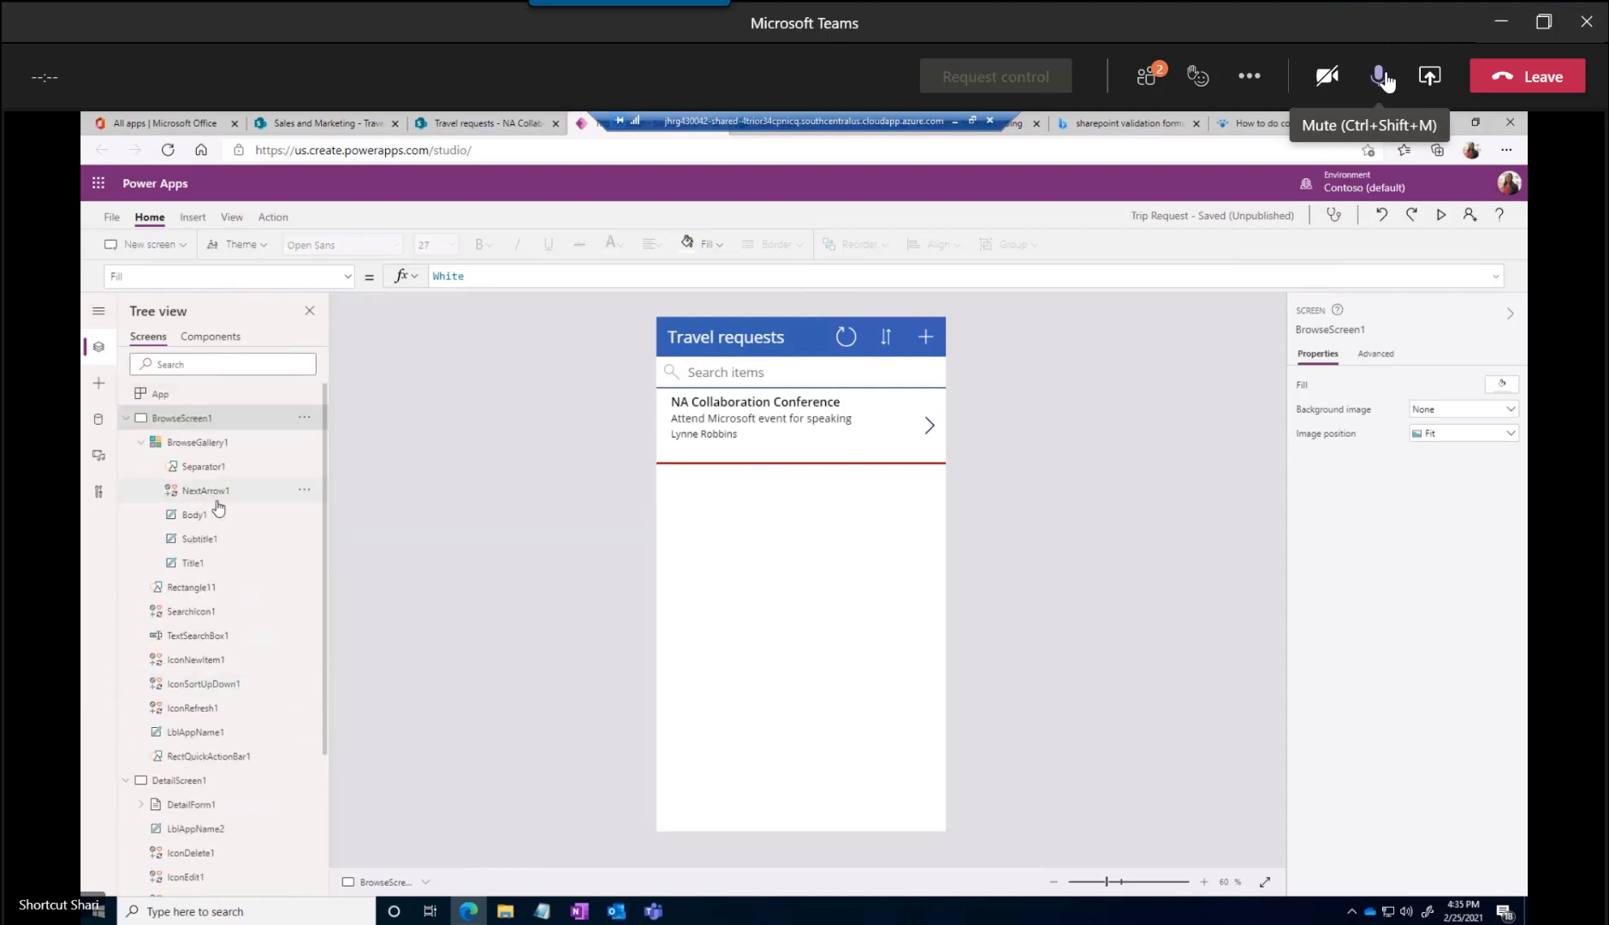
left_click(196, 443)
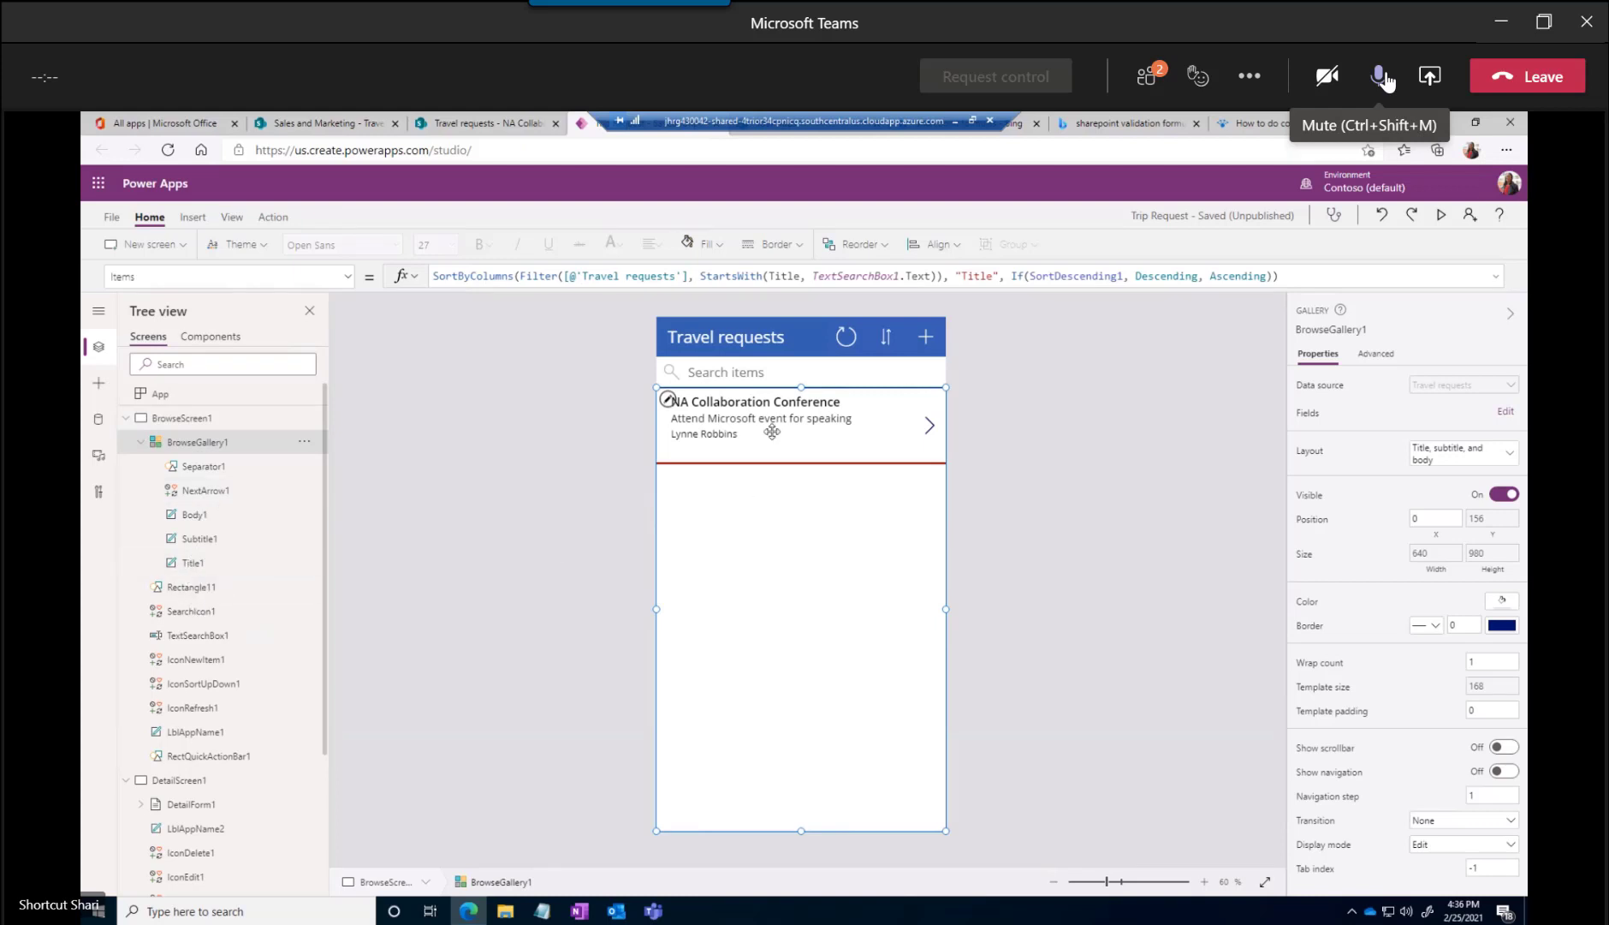
left_click(929, 426)
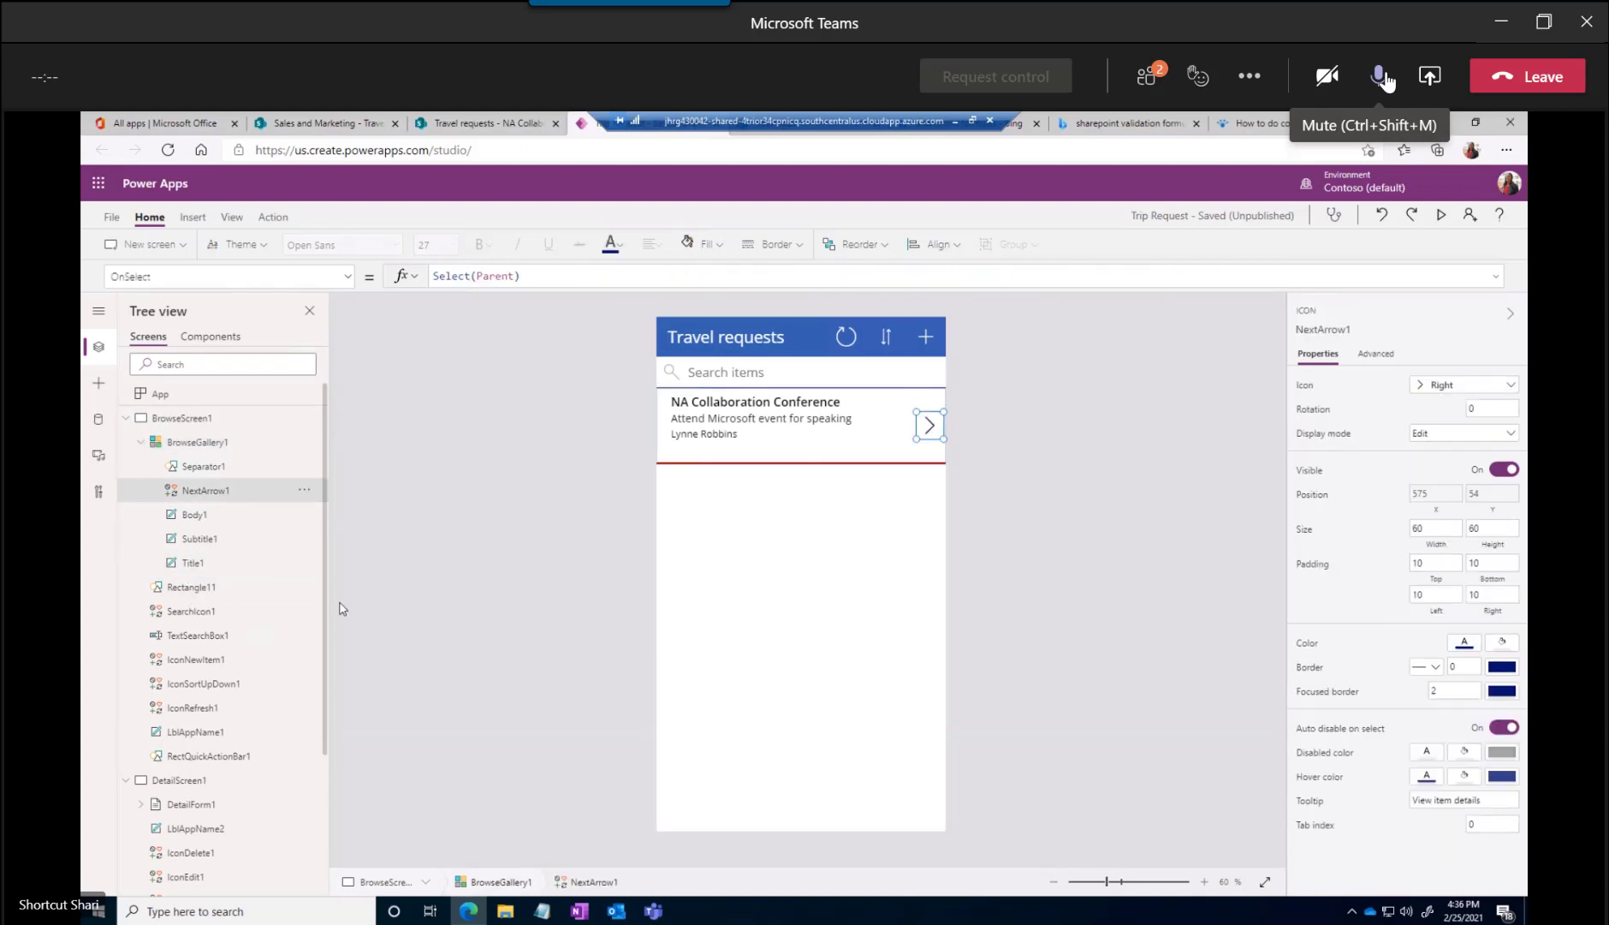
scroll(235, 745, "down", 3)
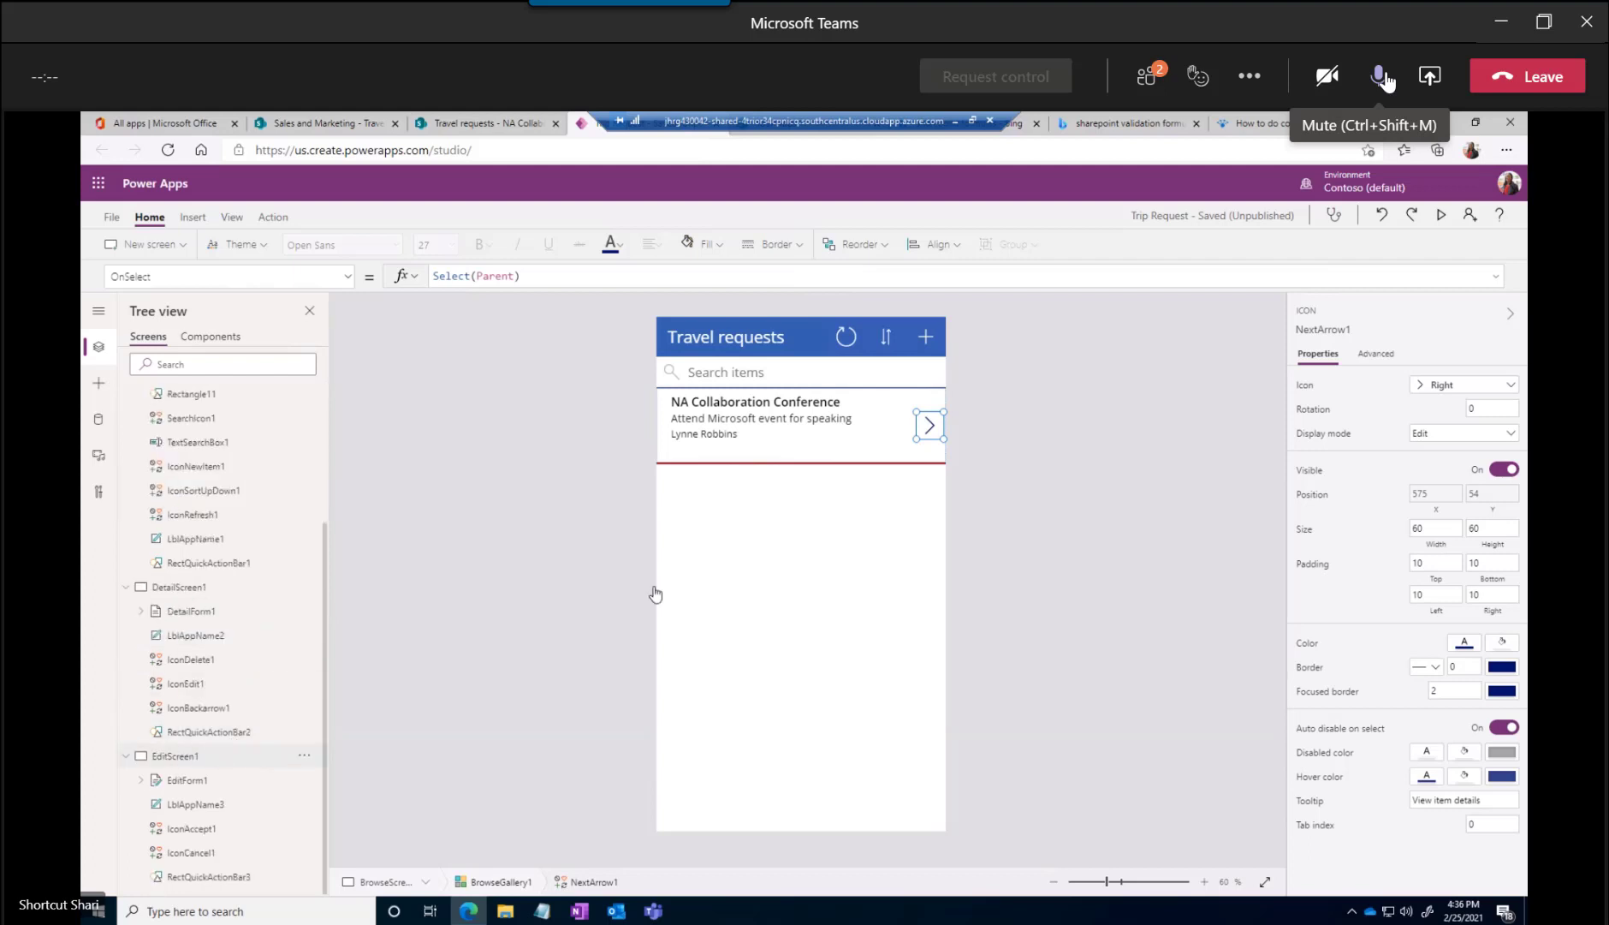
Show the edit form on the canvas and inspect the Trip Name card and the Travel duration (days) card's value label
left_click(820, 398)
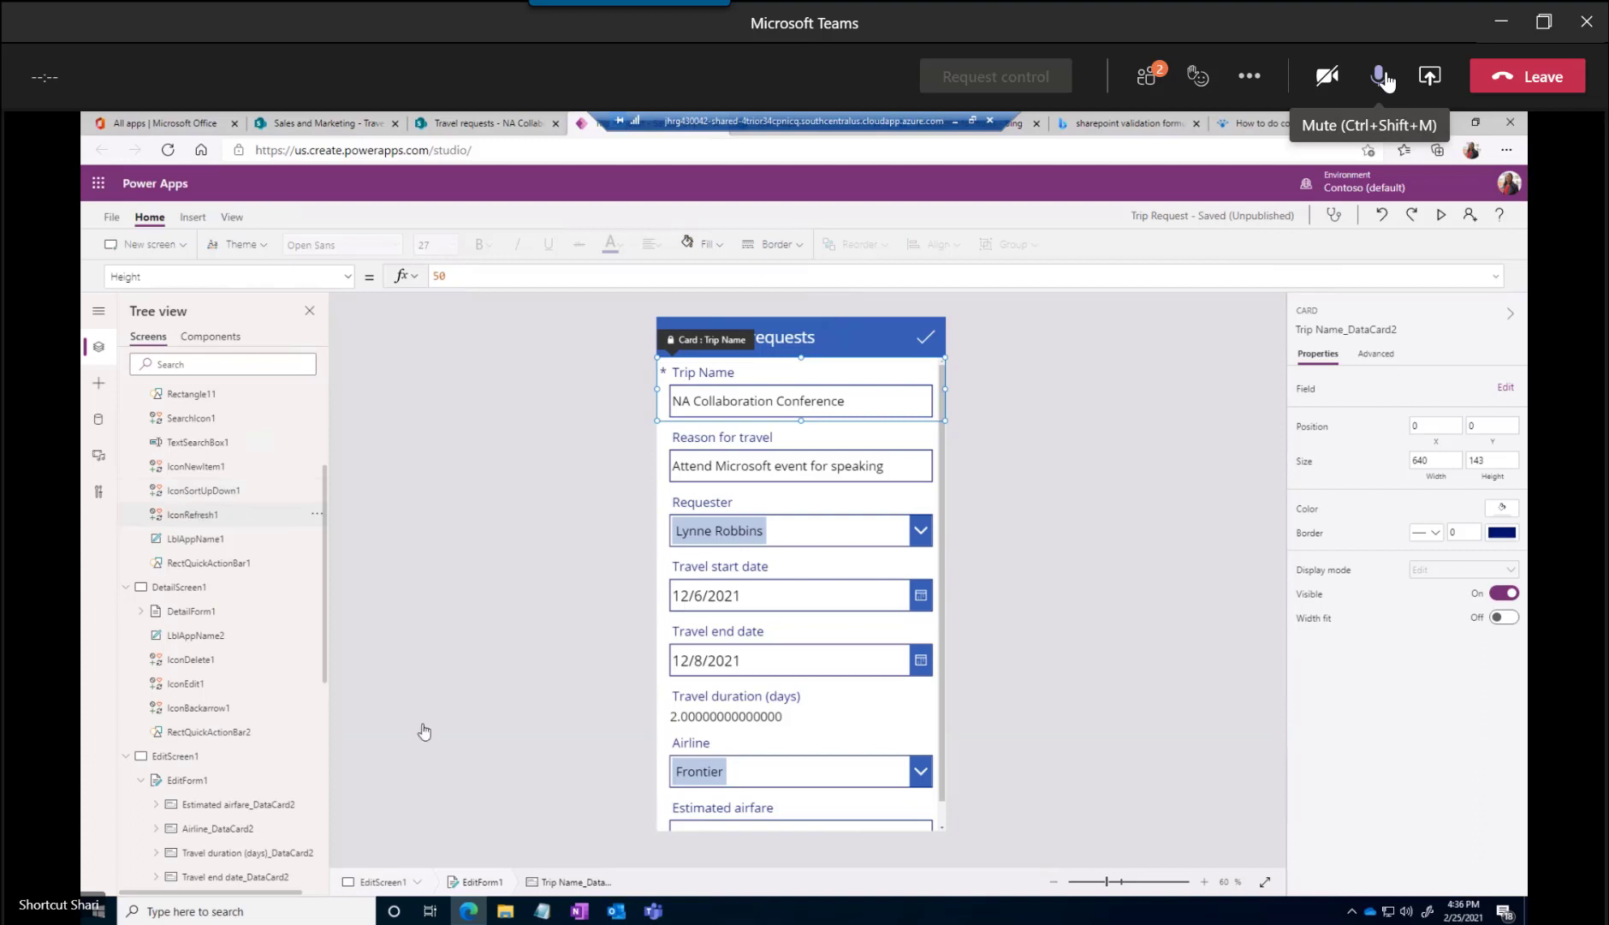
left_click(713, 716)
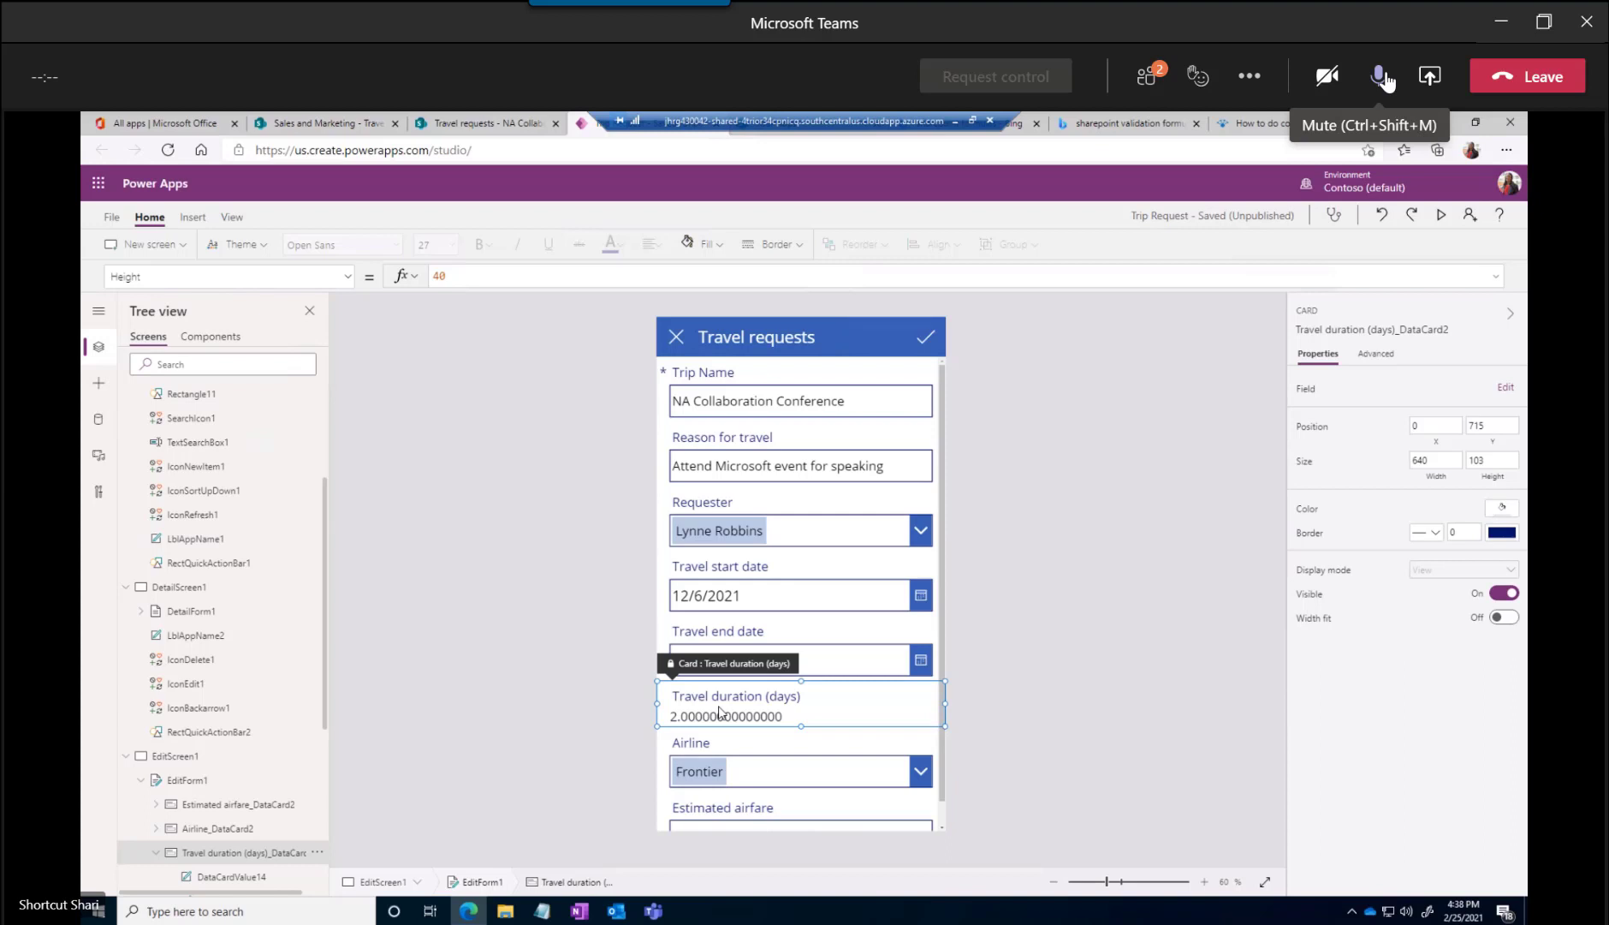
left_click(710, 719)
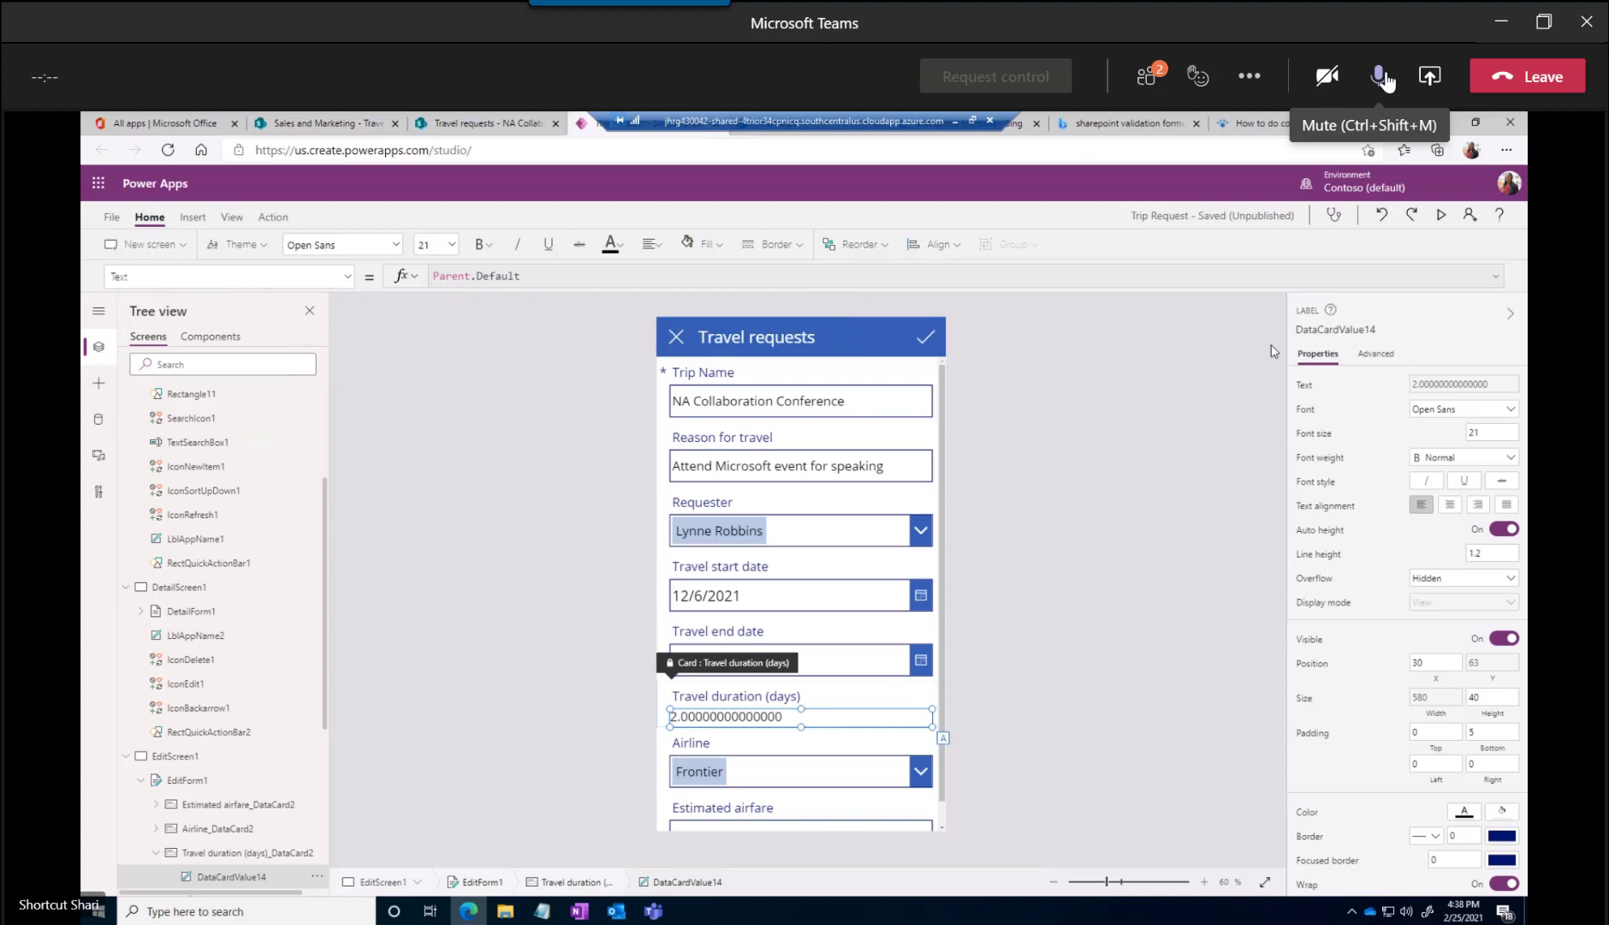
Open the Trip Request app's sharing settings, look at who has access, and close them without adding anyone
left_click(1469, 214)
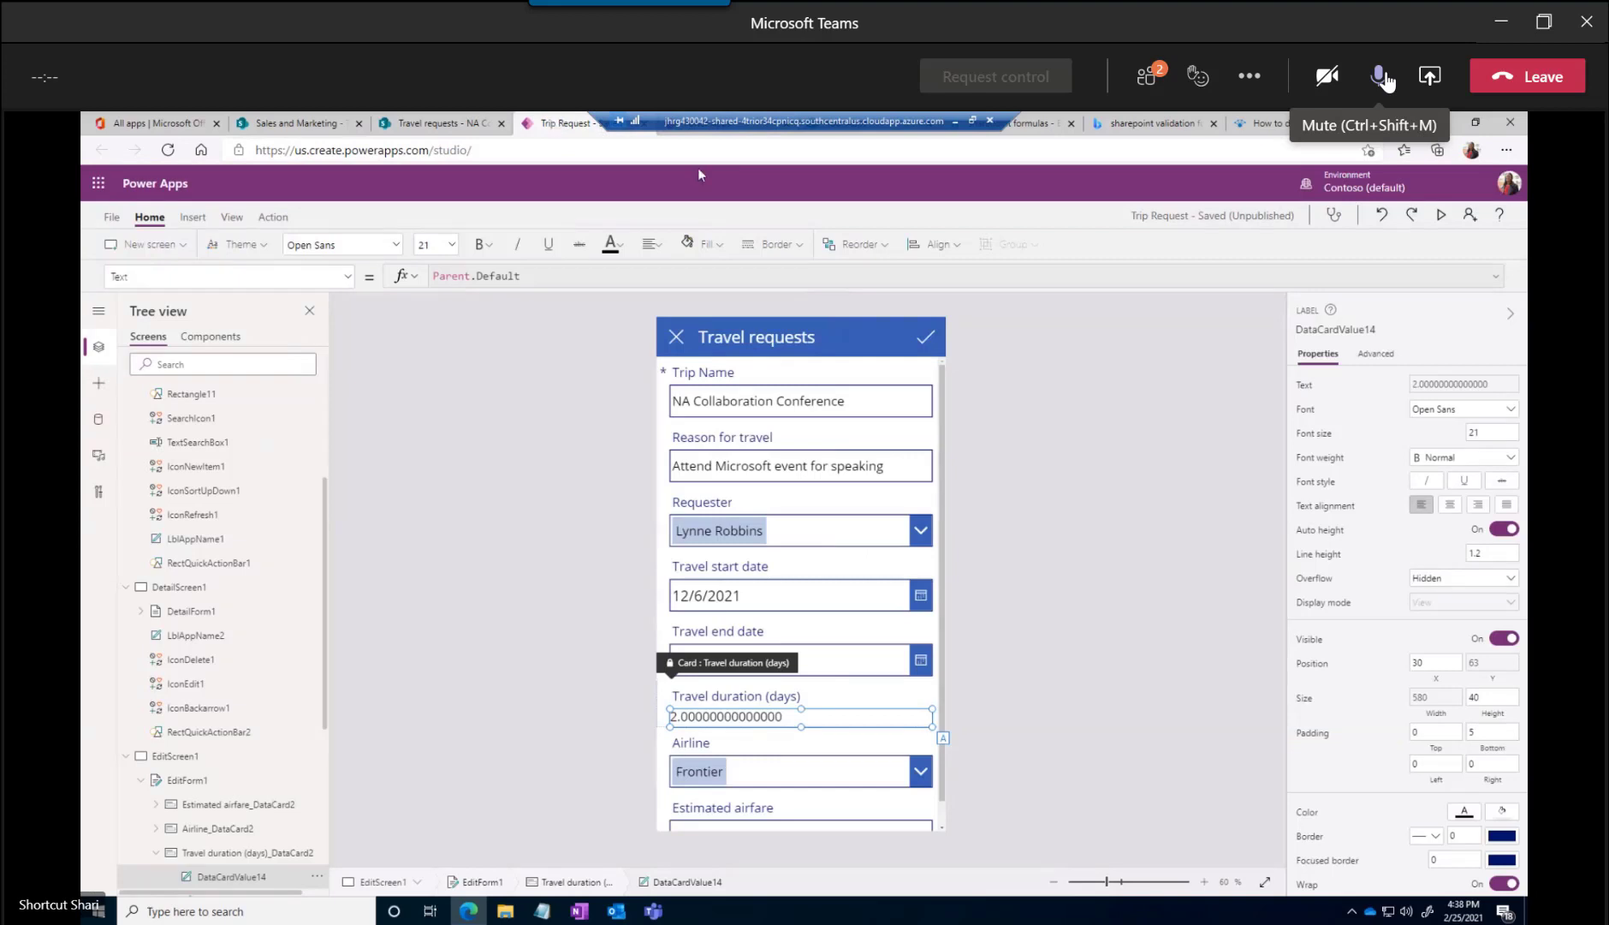
left_click(1472, 224)
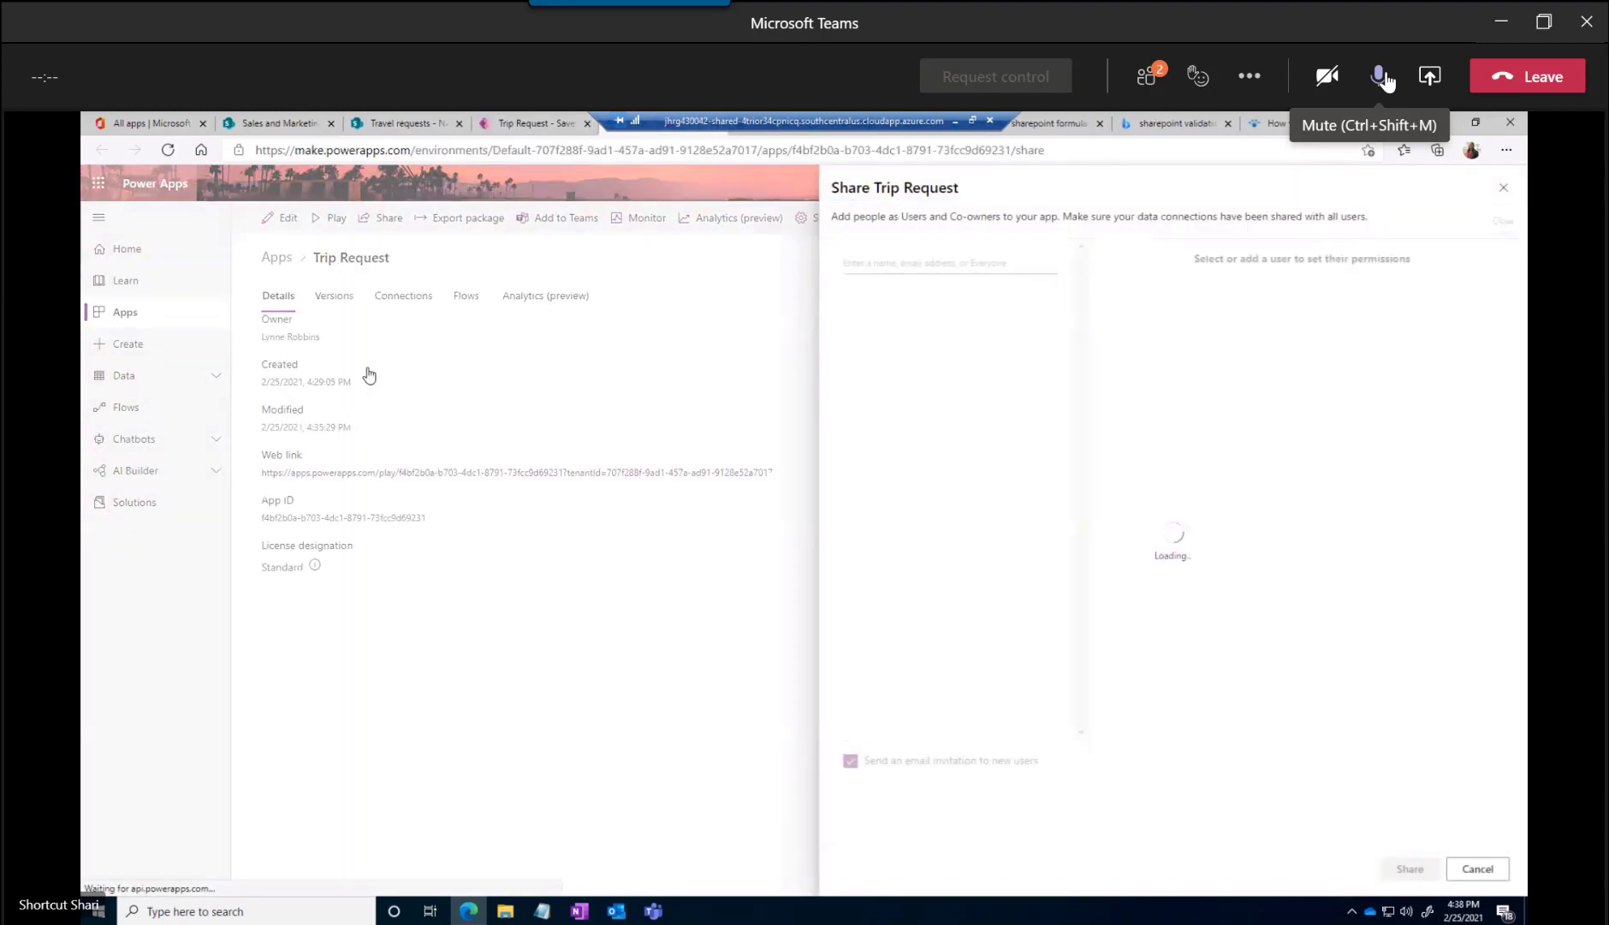
left_click(885, 267)
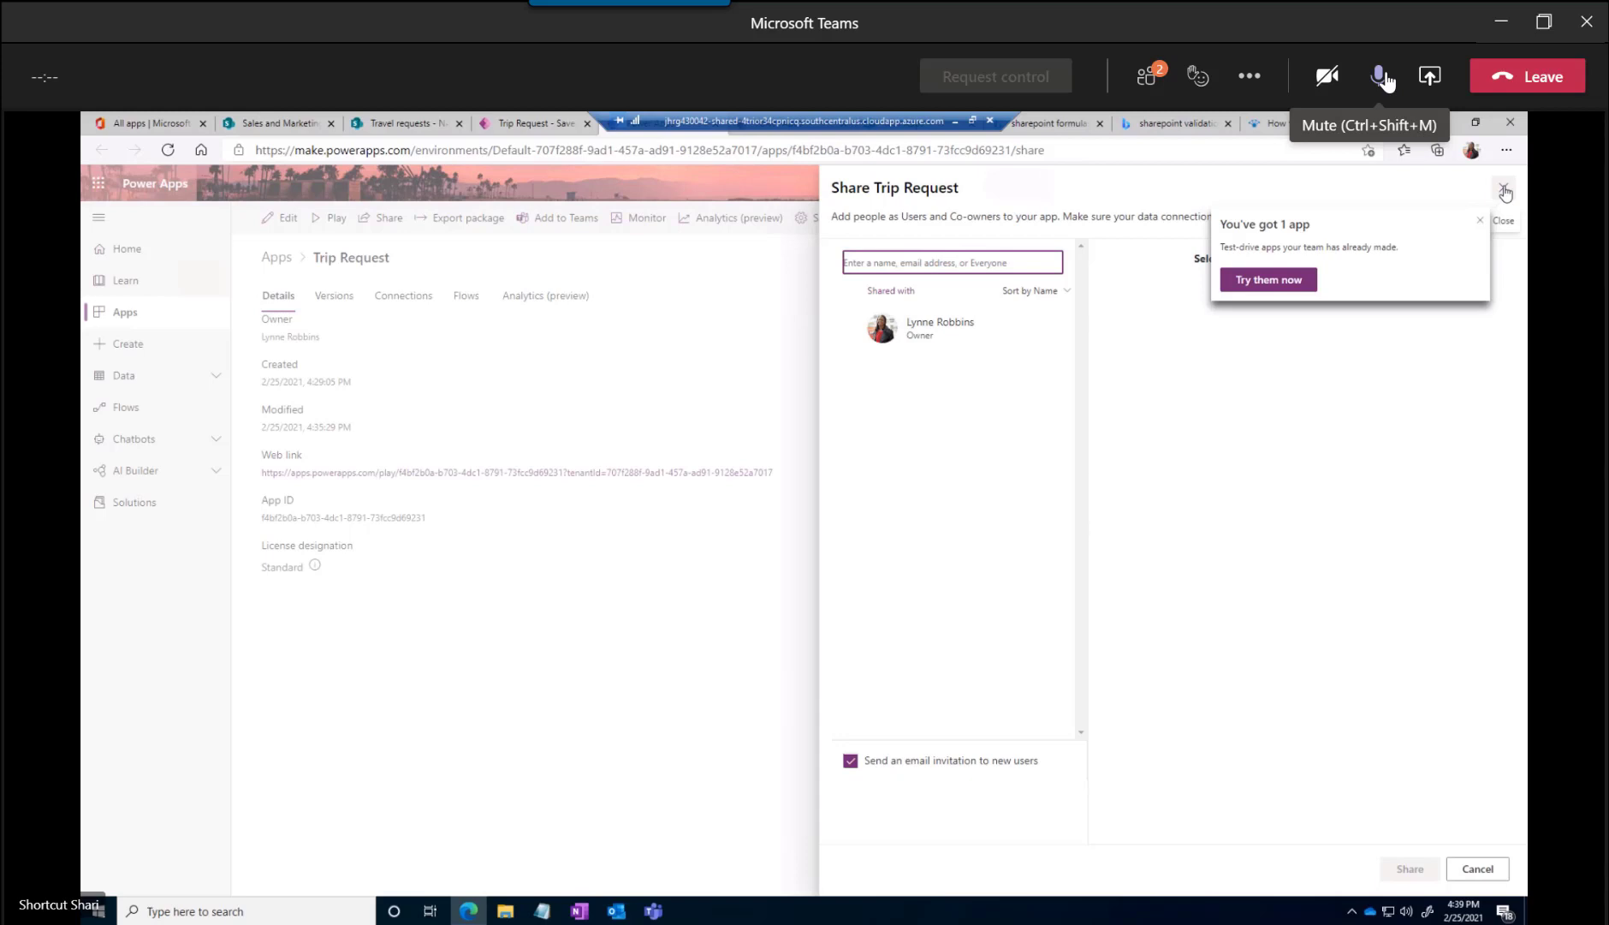
left_click(1380, 77)
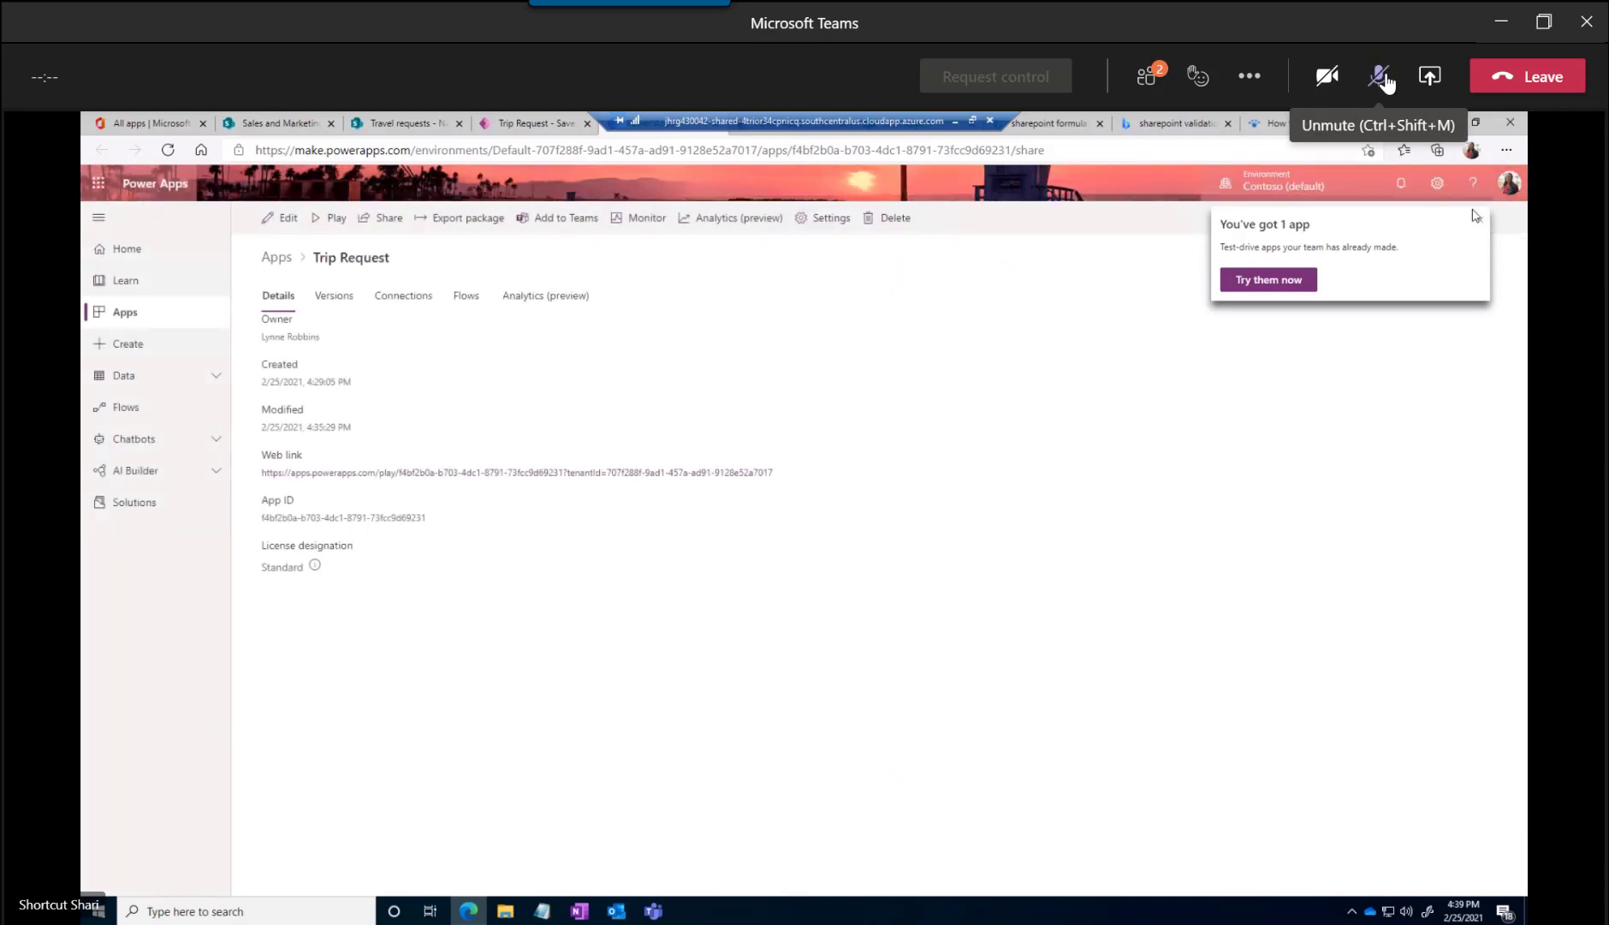
left_click(1382, 76)
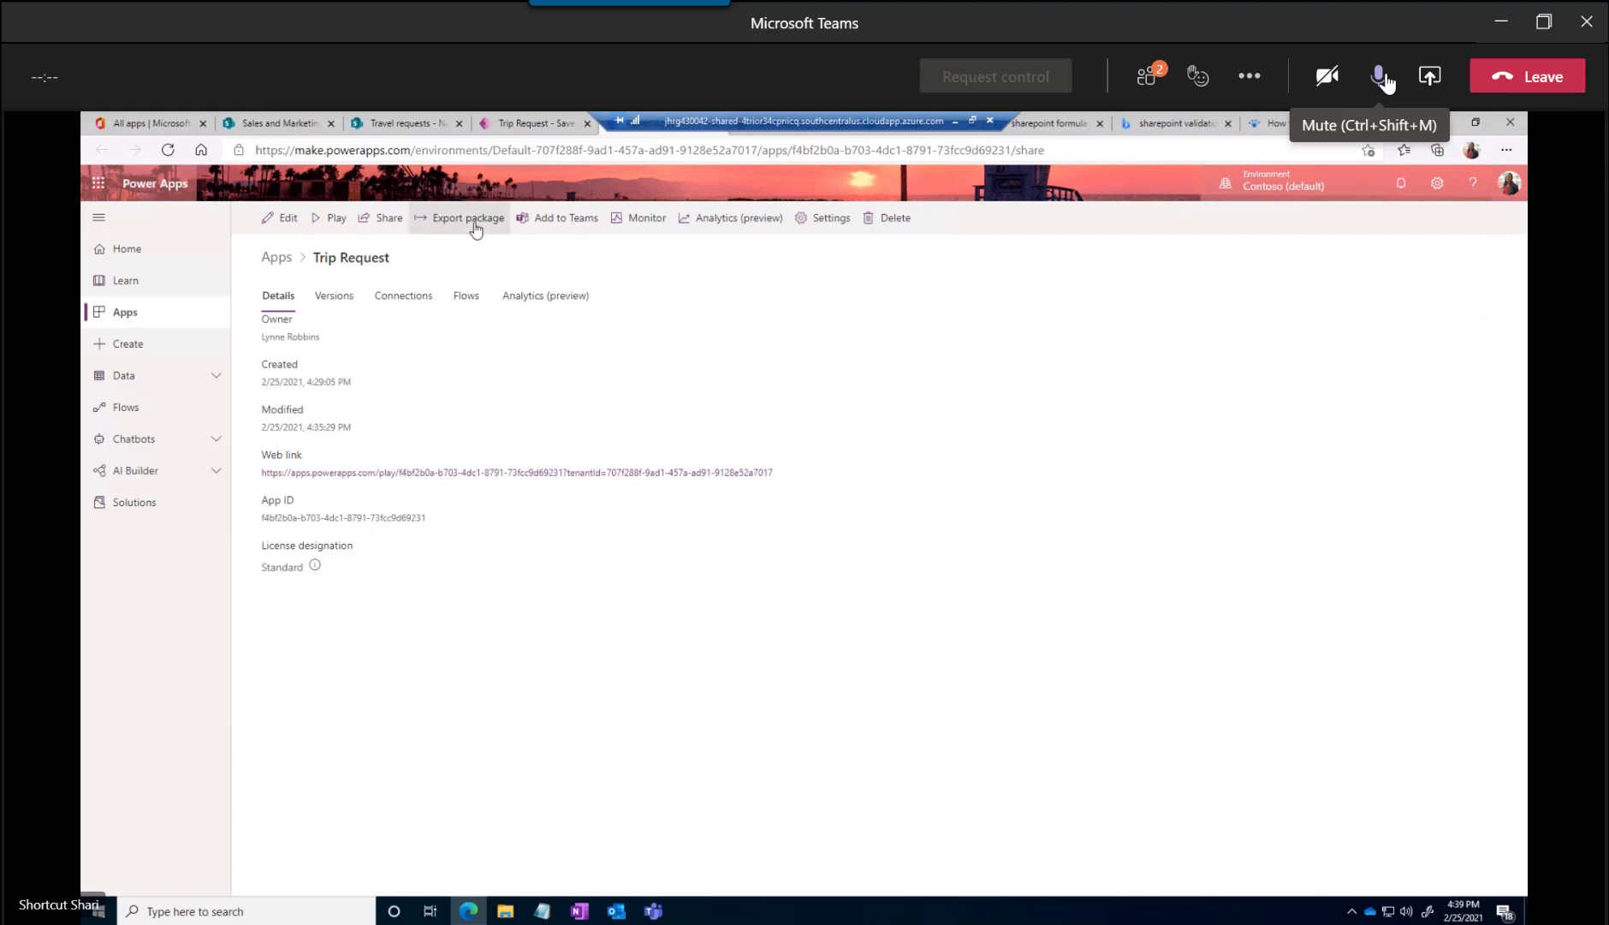
Return to the app studio, mute the meeting microphone, and inspect the edit screen's Travel requests title label
left_click(1384, 77)
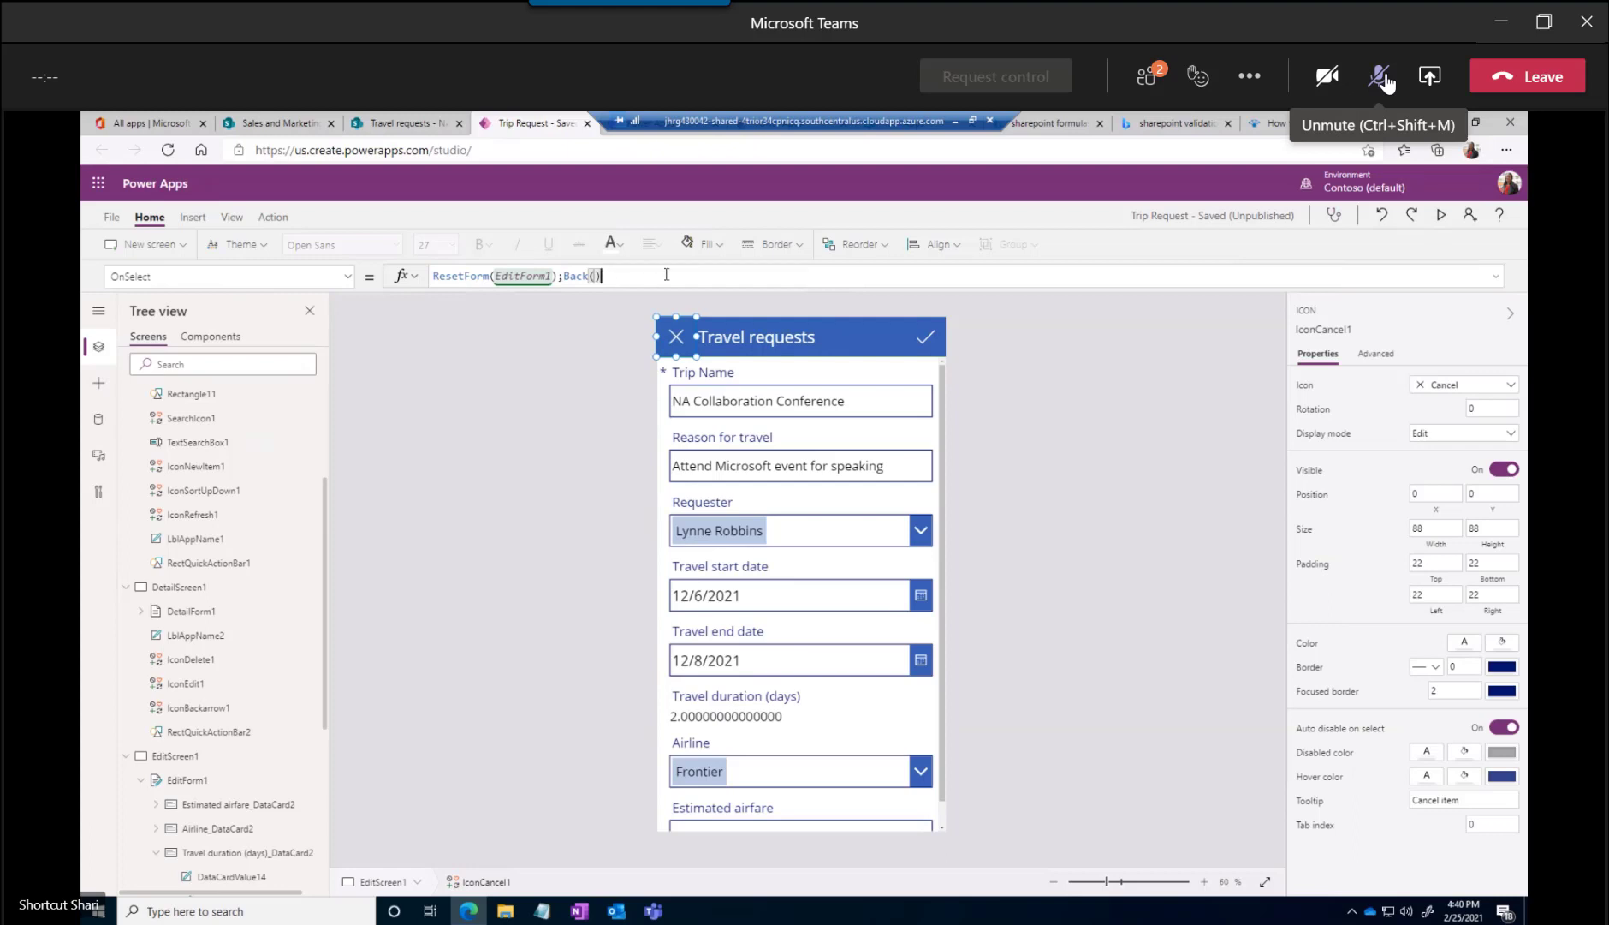
left_click(840, 335)
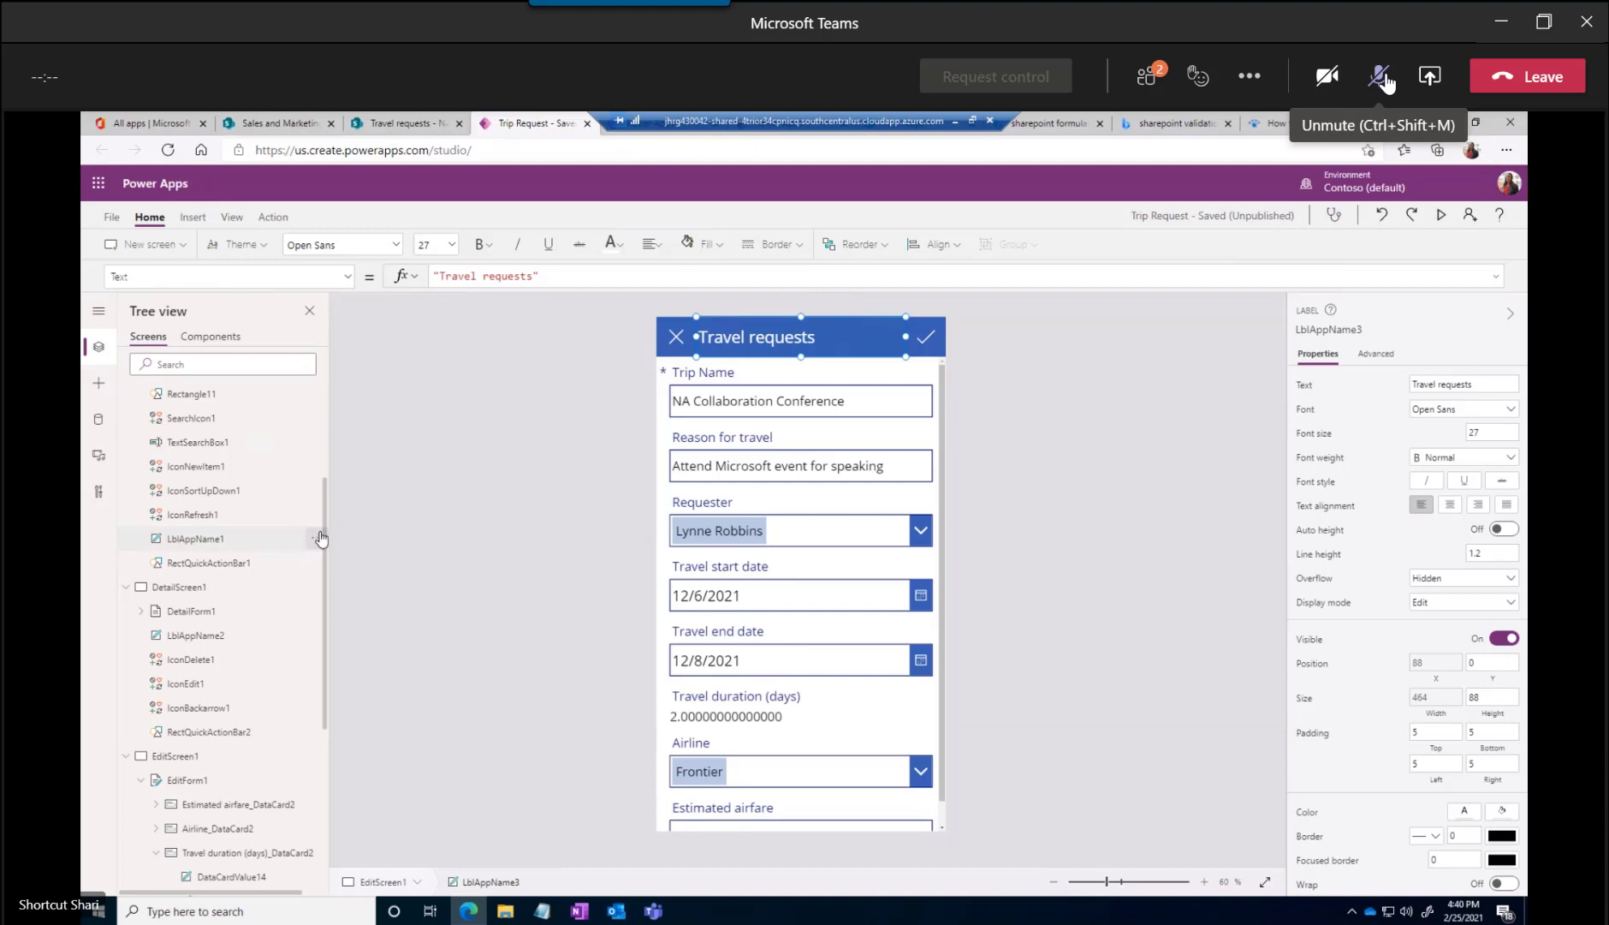
Collapse the browse screen in the app's tree and check the edit form's fields down to Estimated airfare
scroll(327, 479, "up", 3)
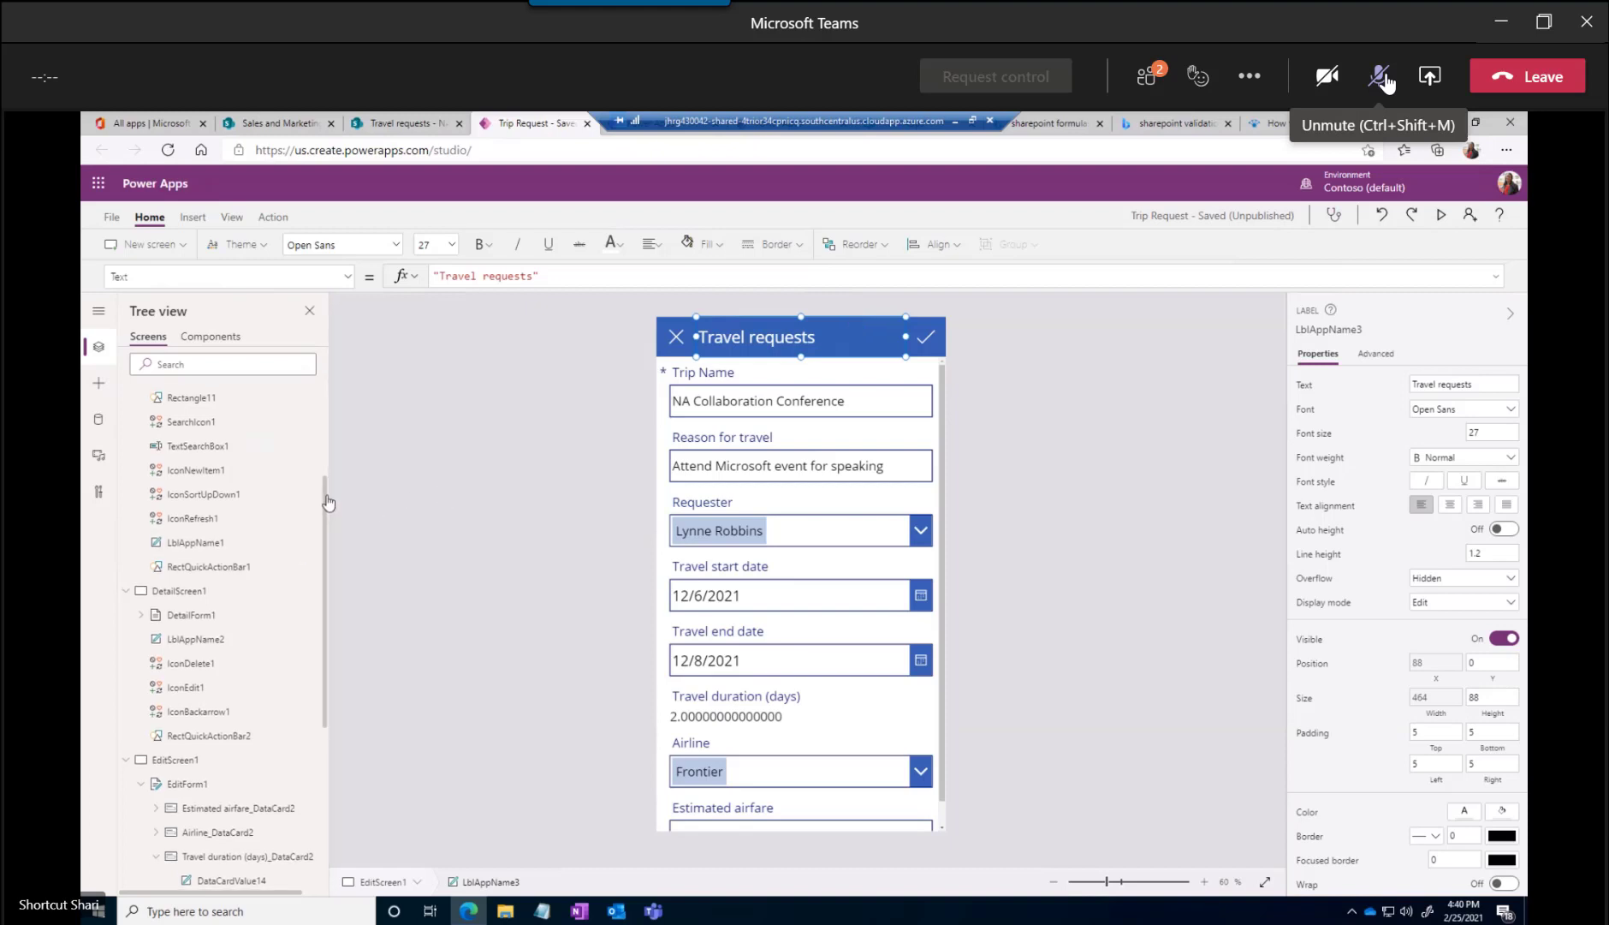
scroll(329, 421, "up", 2)
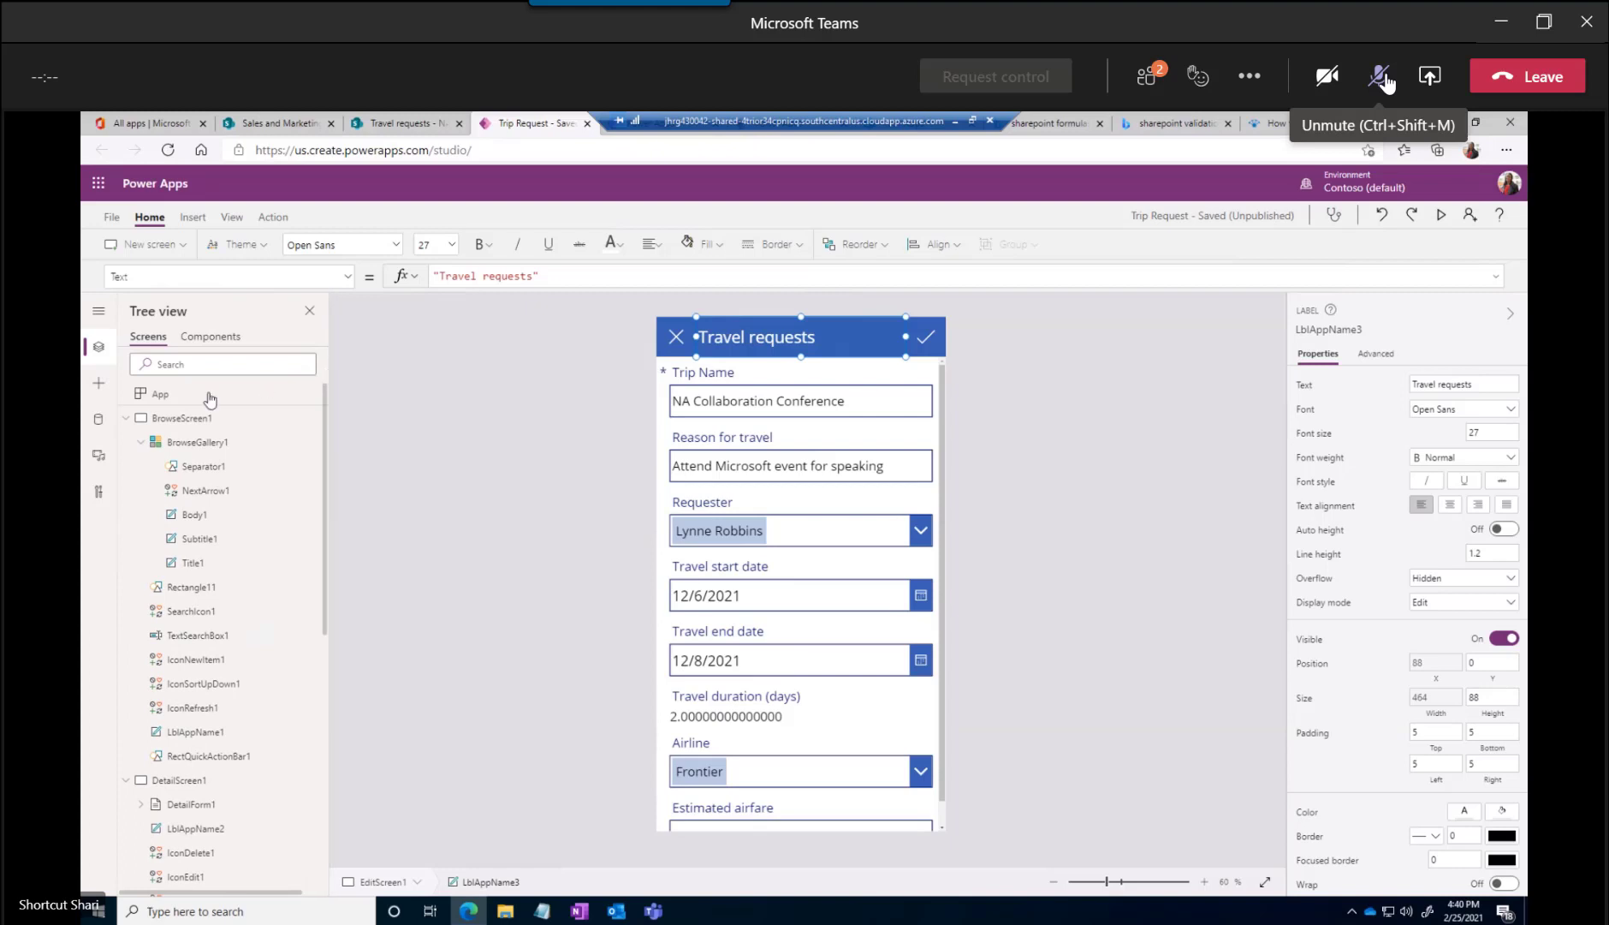
left_click(126, 419)
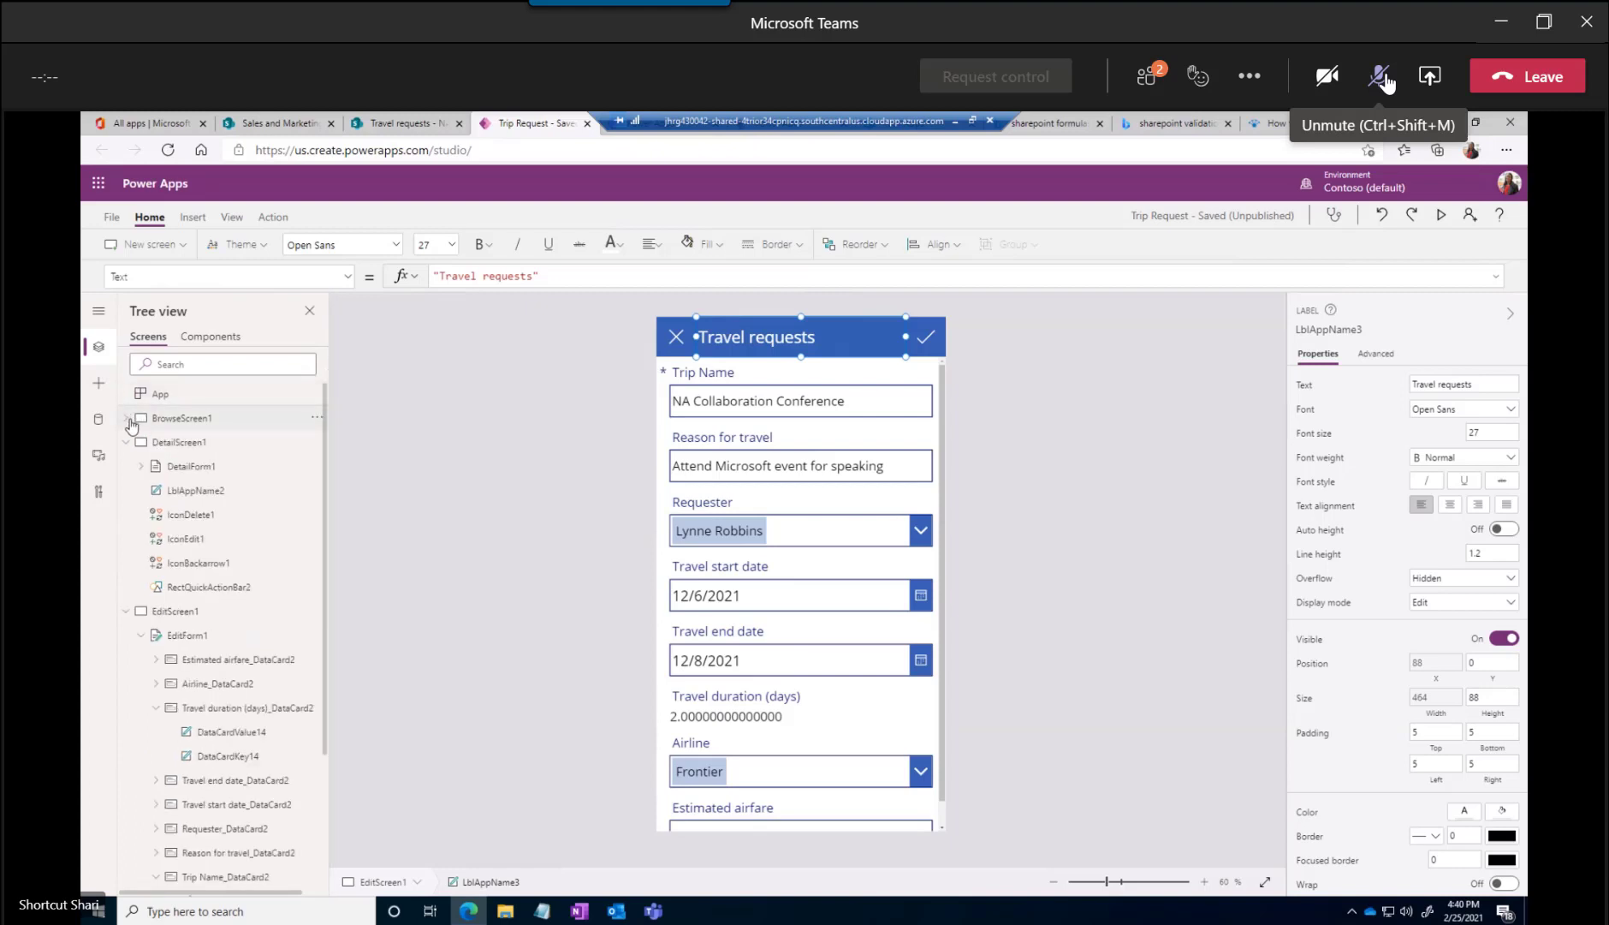
scroll(766, 762, "down", 1)
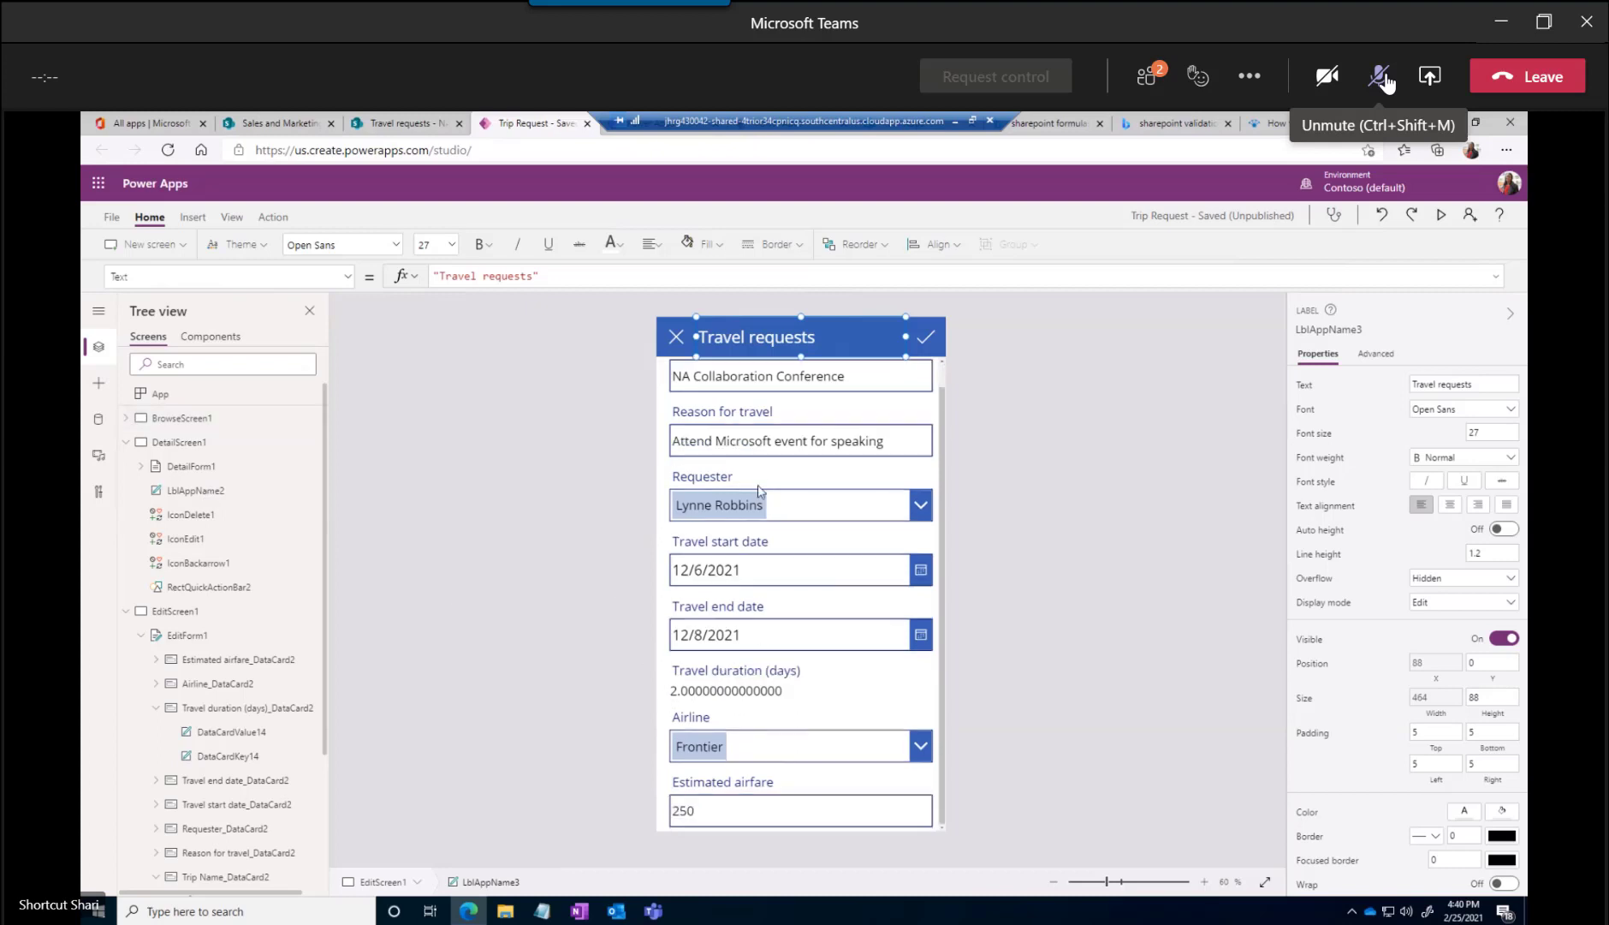
Switch to the Travel requests list in SharePoint, open its list settings, and start creating a new column
left_click(401, 126)
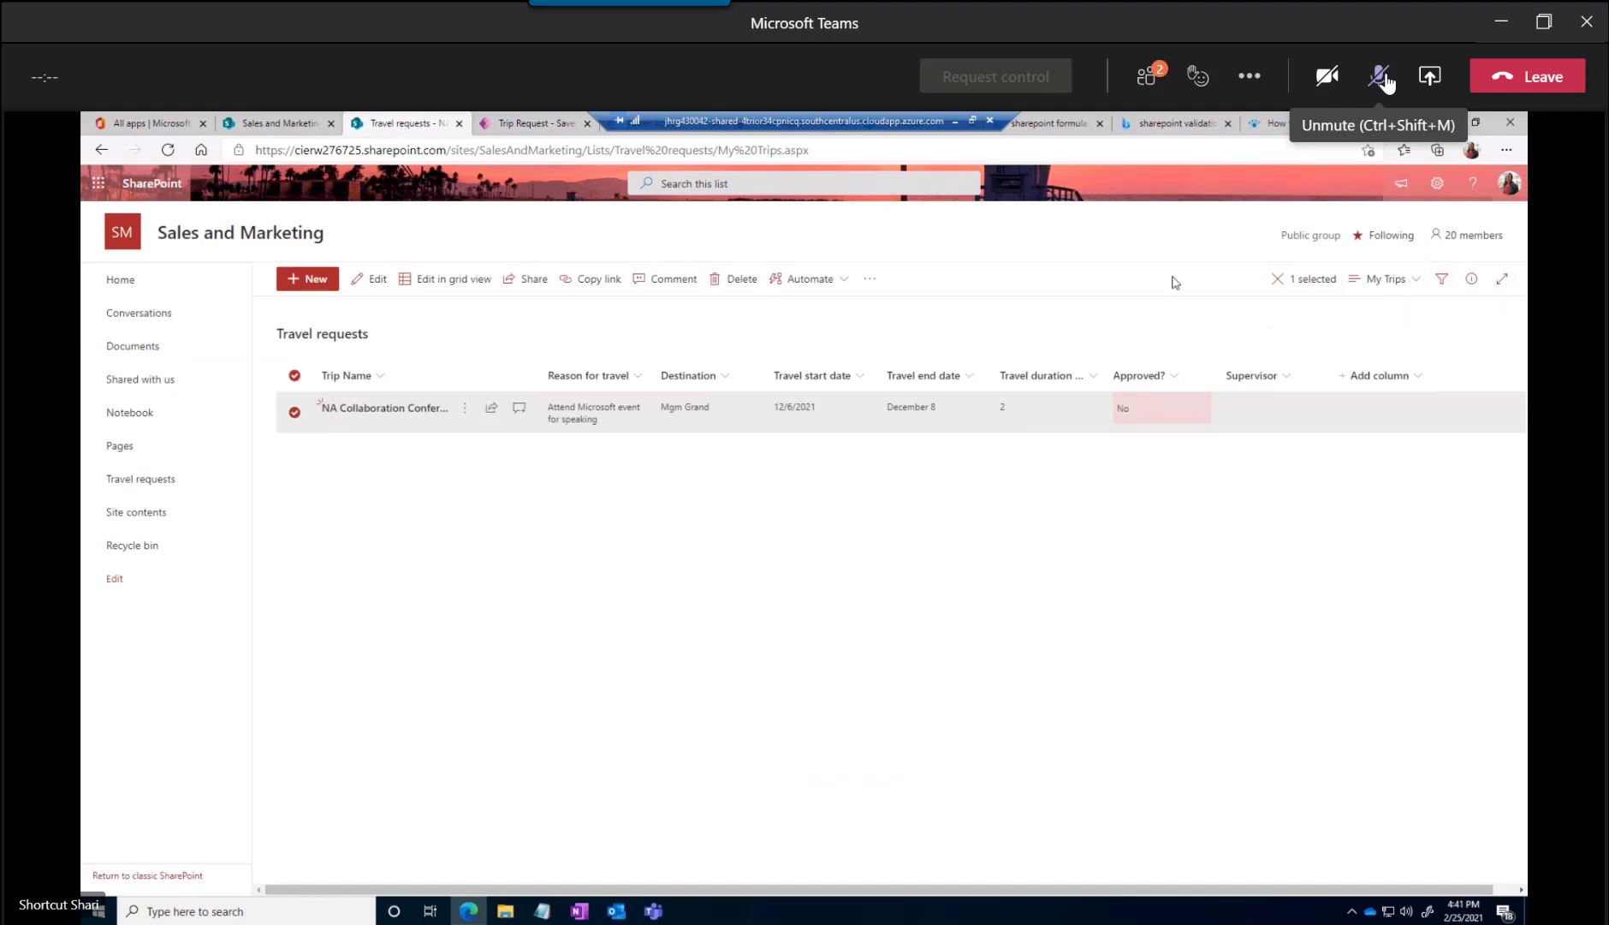
left_click(1437, 183)
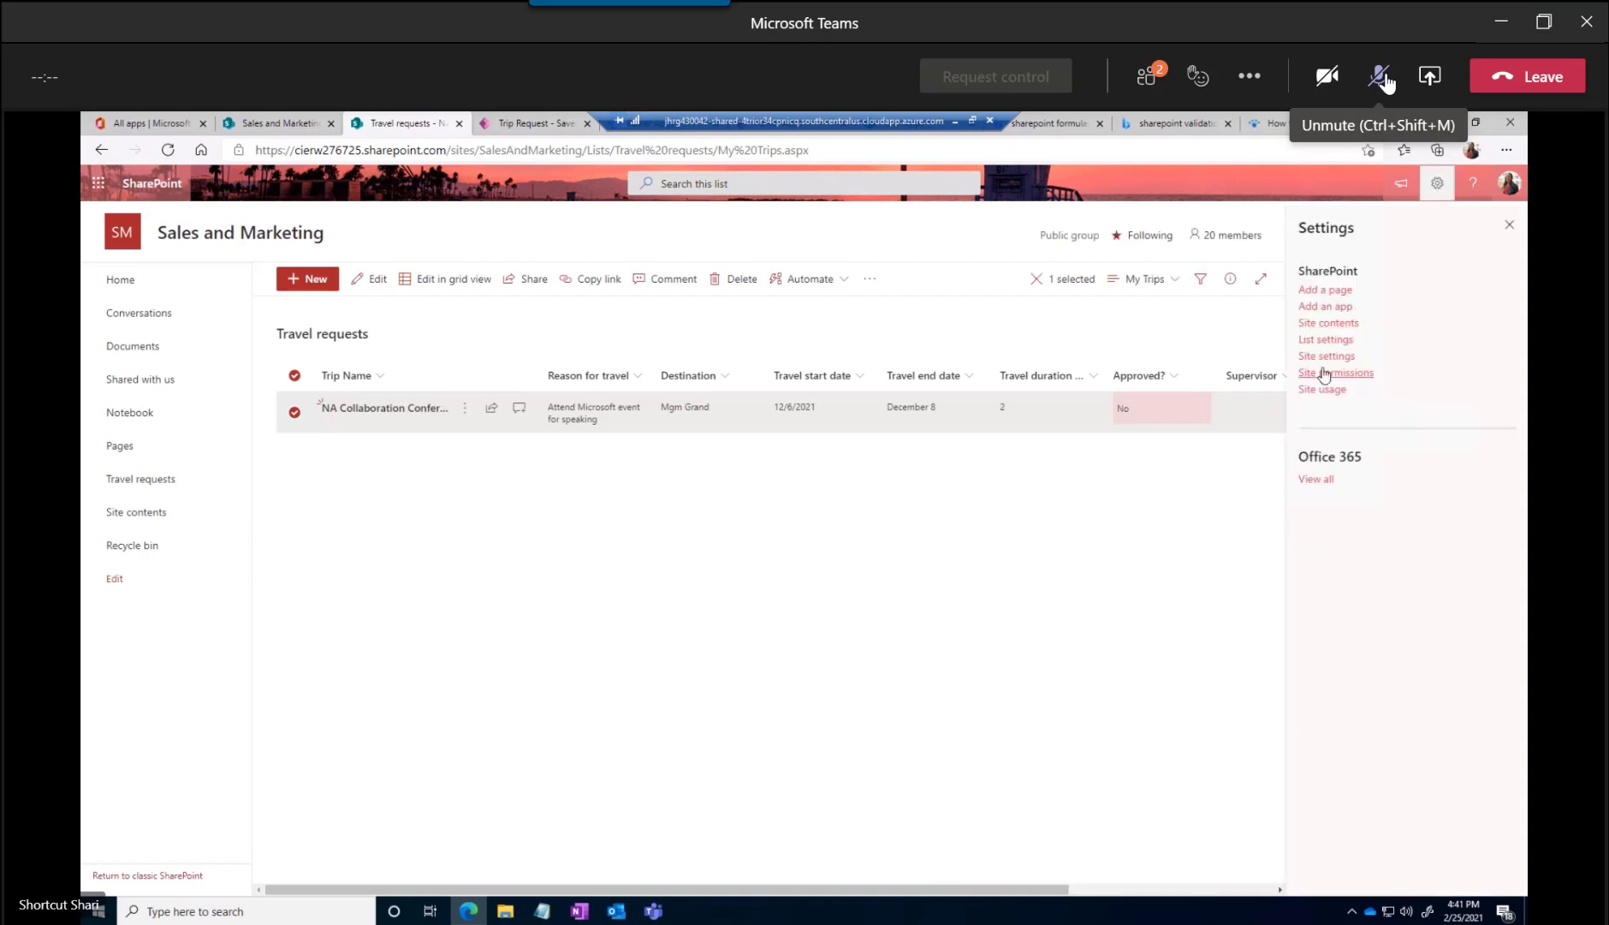
left_click(1325, 340)
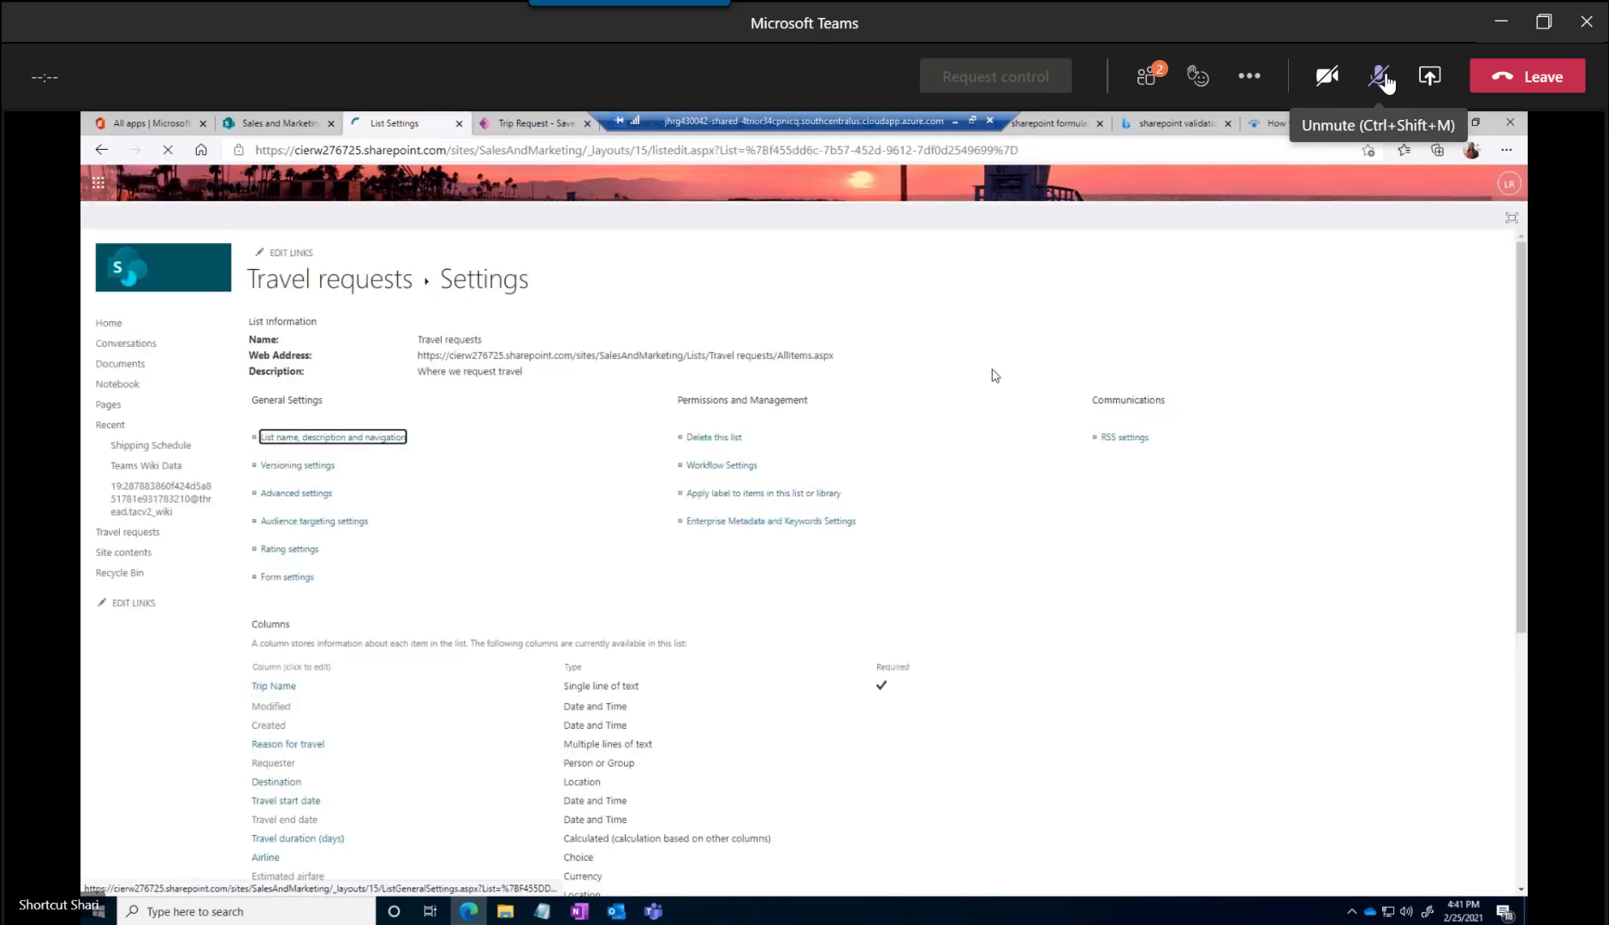
scroll(409, 606, "down", 3)
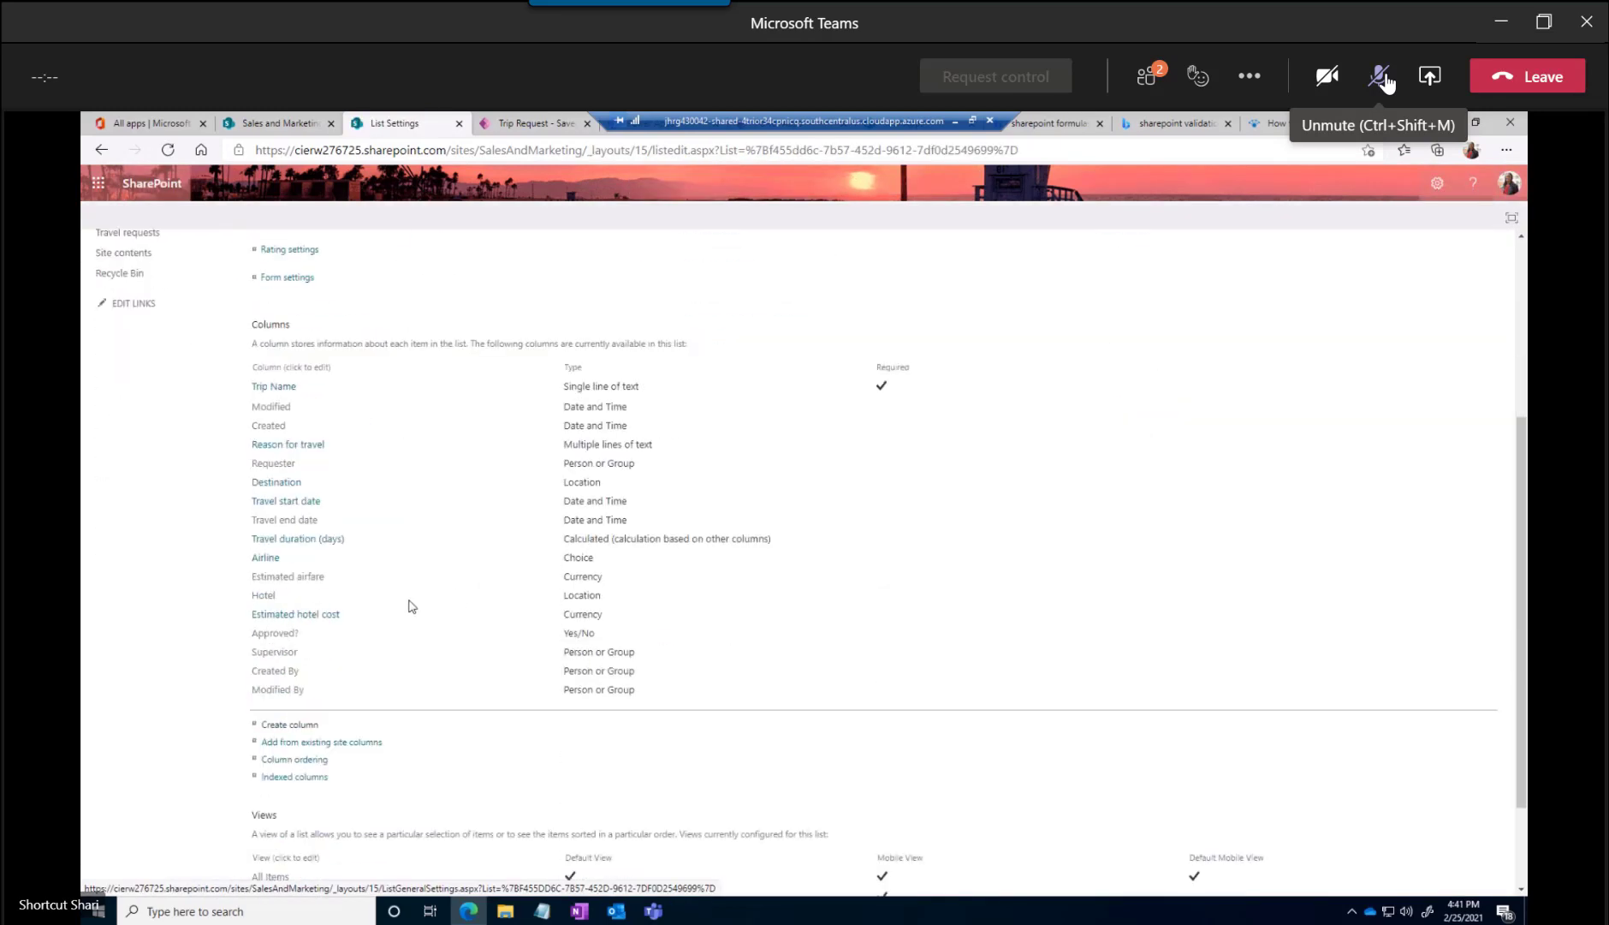
scroll(410, 606, "down", 1)
left_click(287, 625)
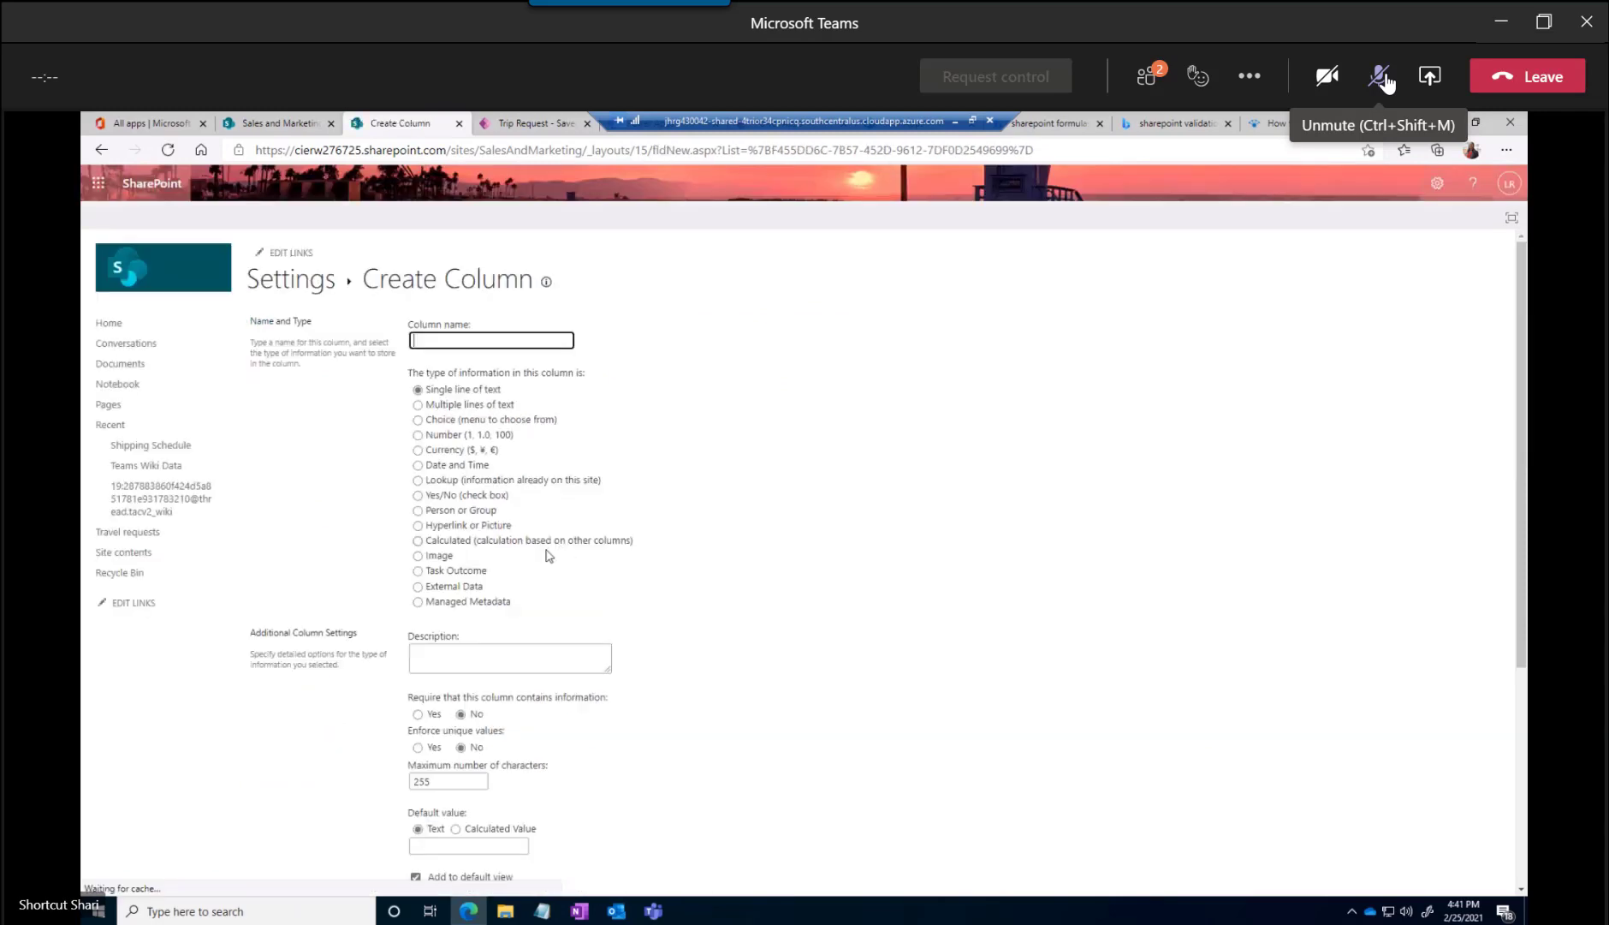
Name the new column Seat Preference and set its type to Choice (menu to choose from)
type("Seat Preference")
scroll(442, 468, "down", 1)
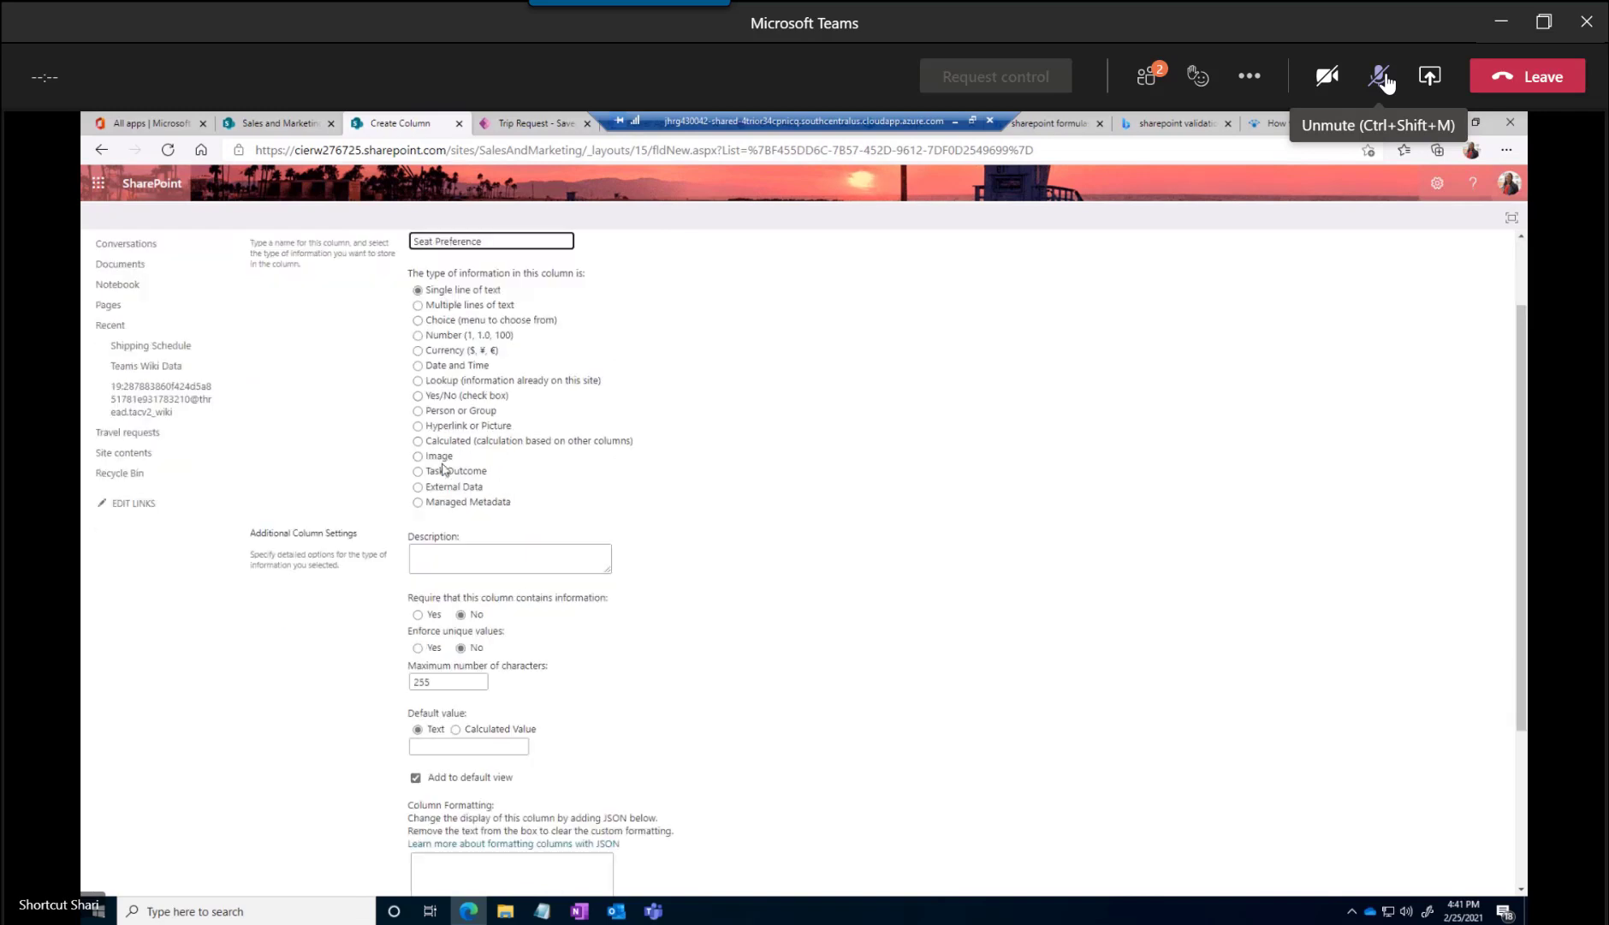
left_click(417, 320)
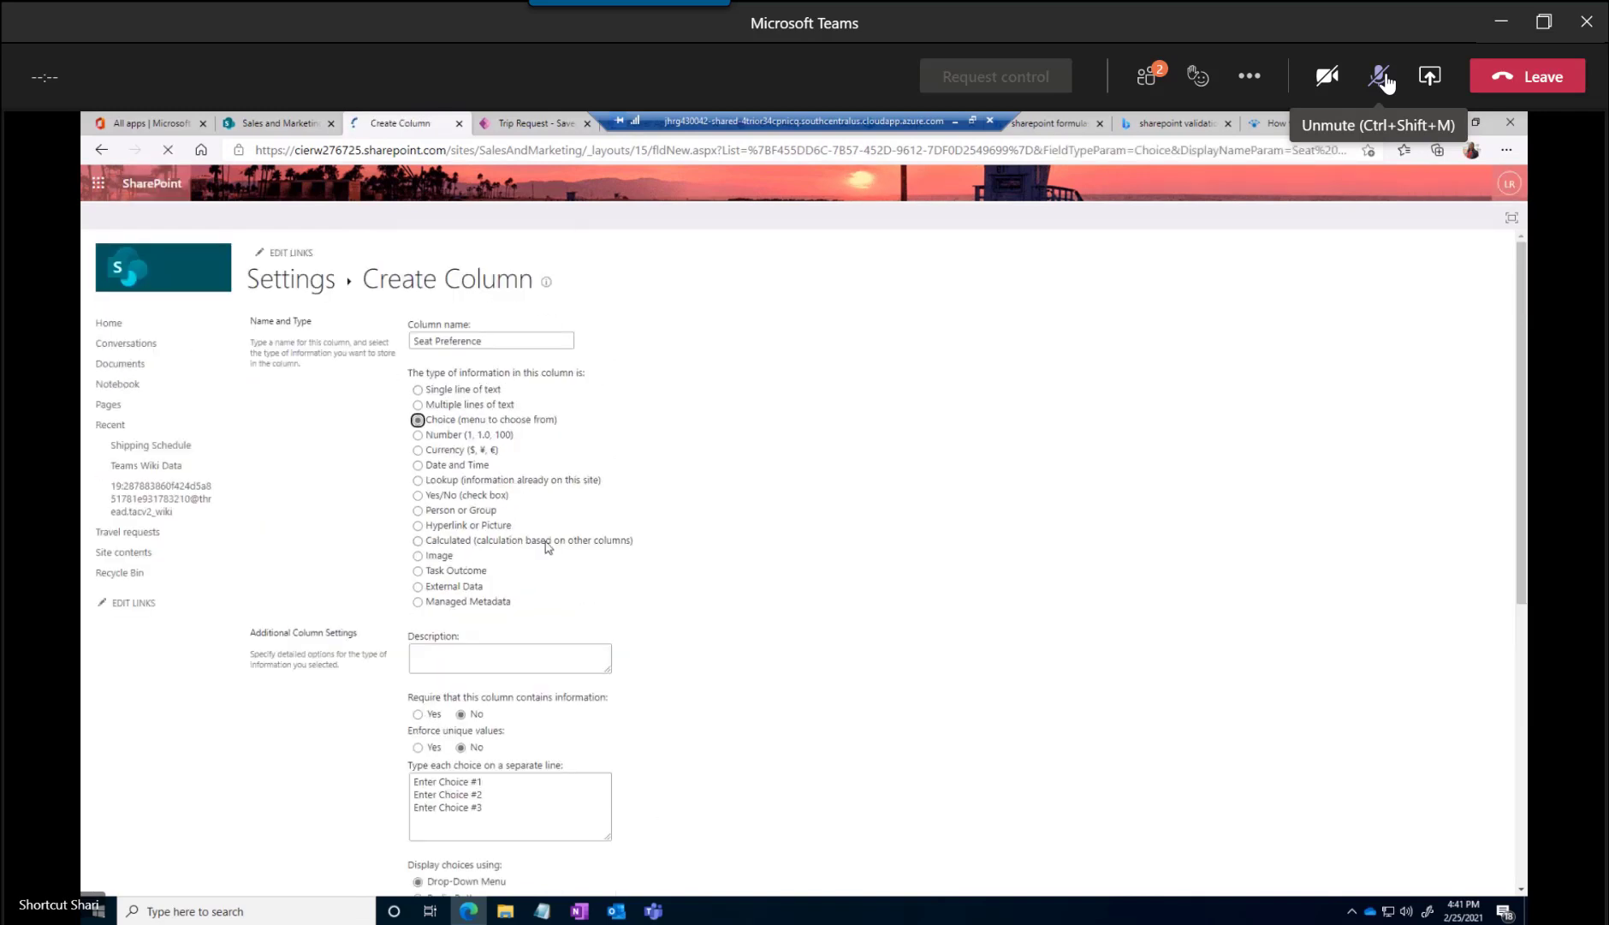
Enter "What is your seat preference?" as the Seat Preference column's description
scroll(514, 586, "down", 3)
left_click(476, 360)
type("What is your seat preference?")
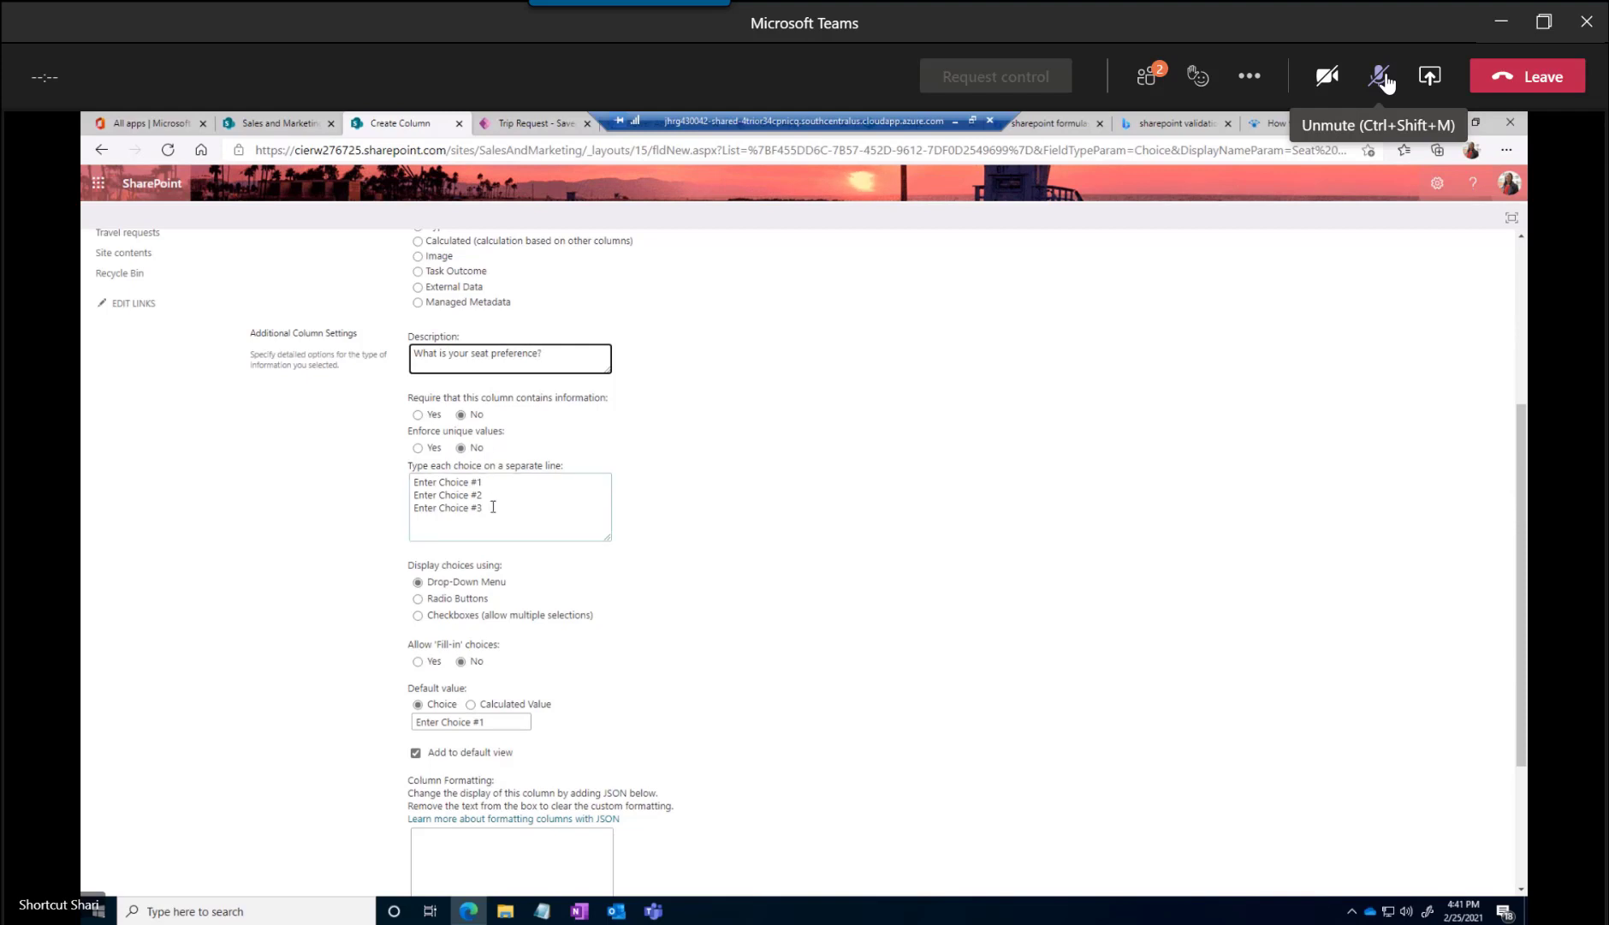
Replace the placeholder choices with Aisle, Window and MVOH, each on its own line
left_click_drag(476, 511, 352, 467)
type("Ai")
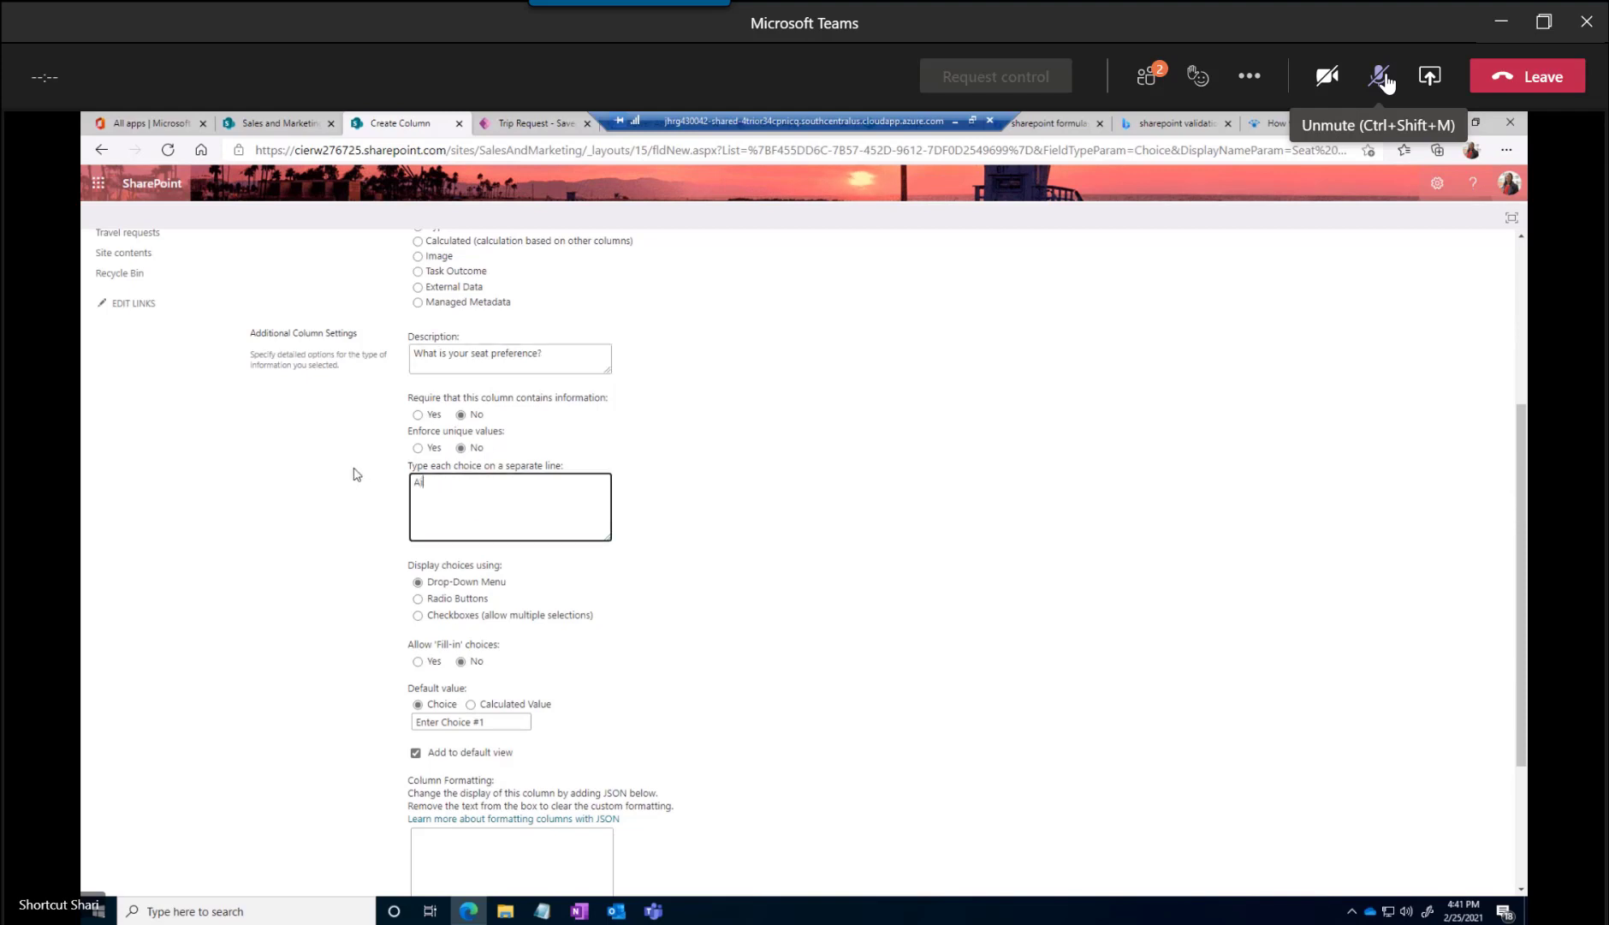
type("sle ")
type("Wiu")
type("dow")
type("M")
type("V")
type("OH")
Display the seat choices as checkboxes allowing multiple selections, clear the default value, and save the new column
scroll(557, 602, "down", 2)
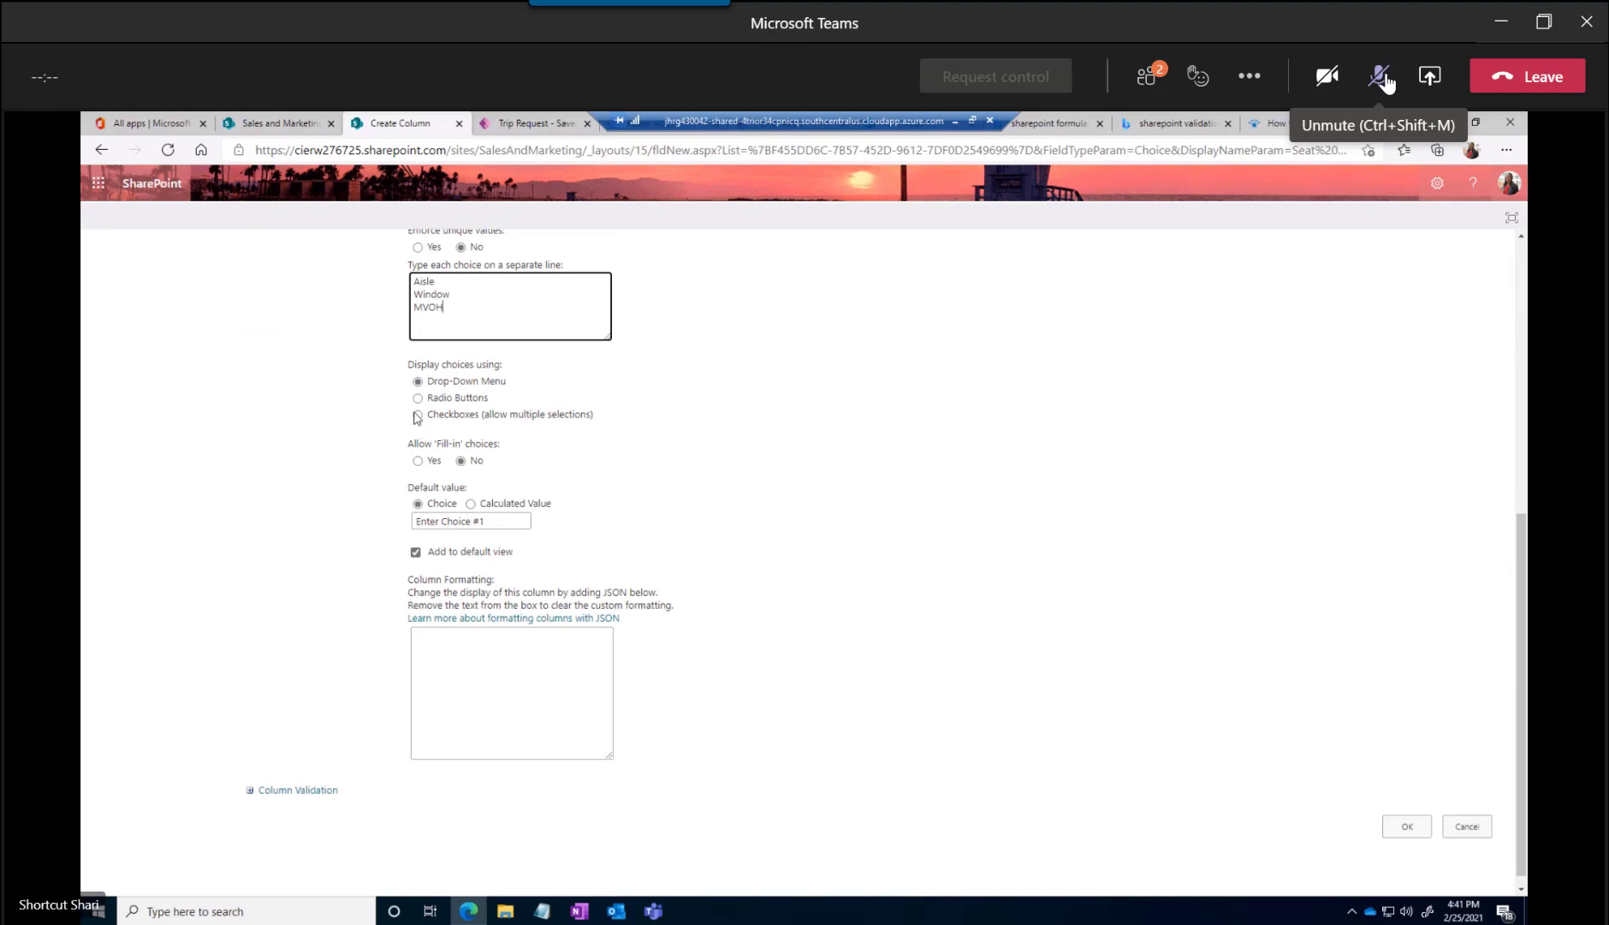
left_click(490, 417)
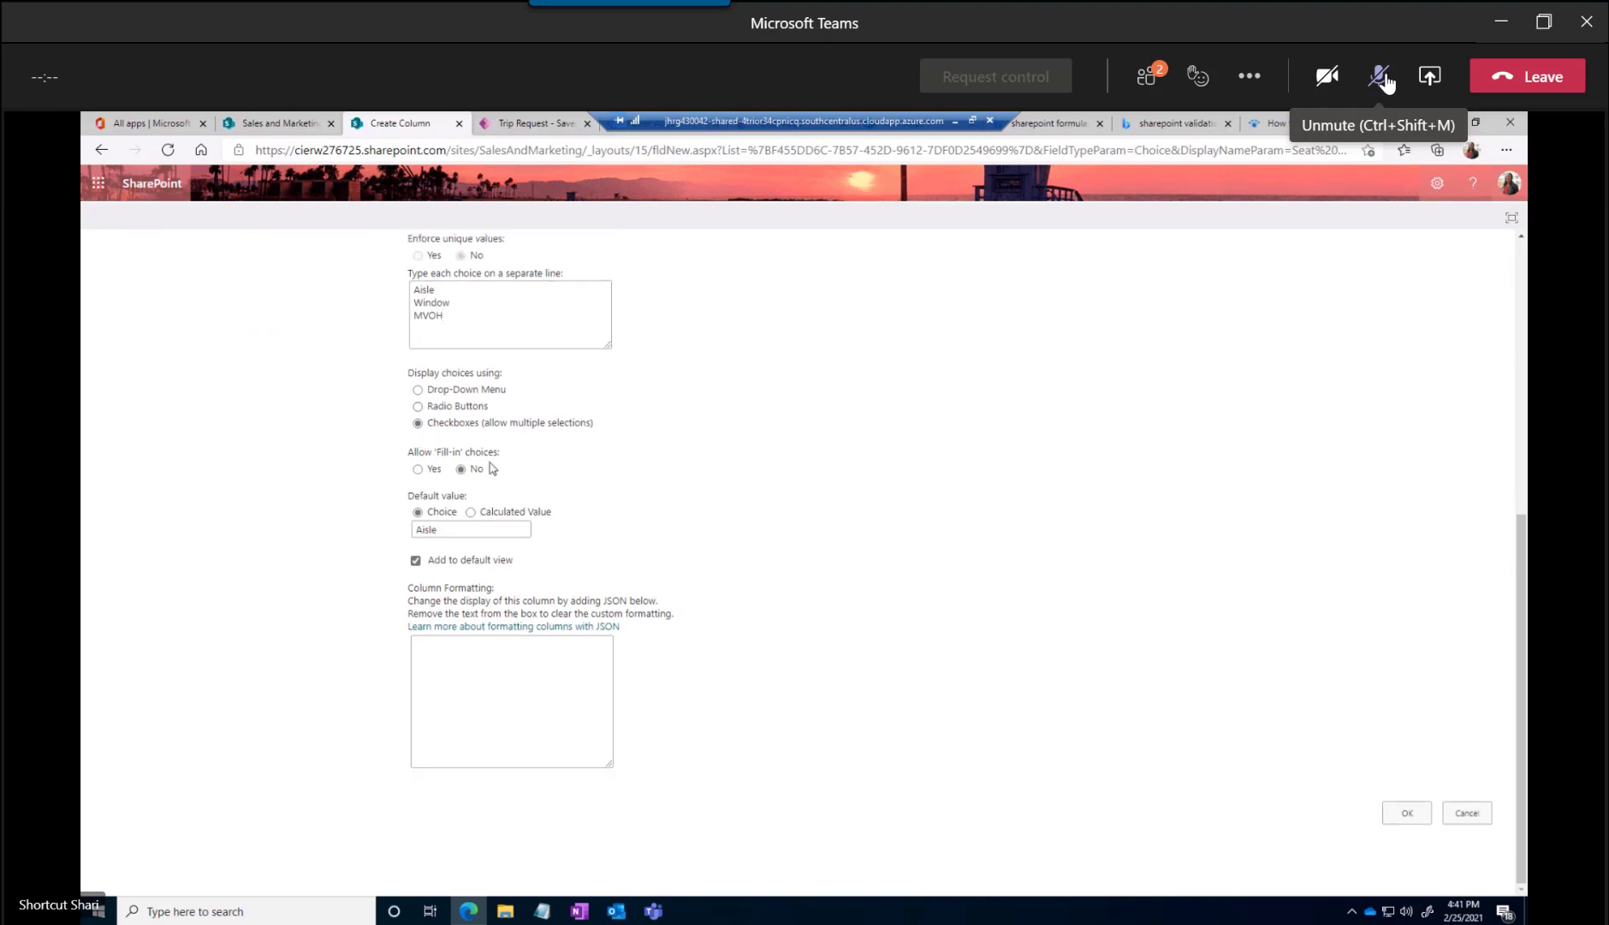
left_click(451, 531)
left_click_drag(451, 534, 382, 533)
key("BackSpace")
left_click(1408, 813)
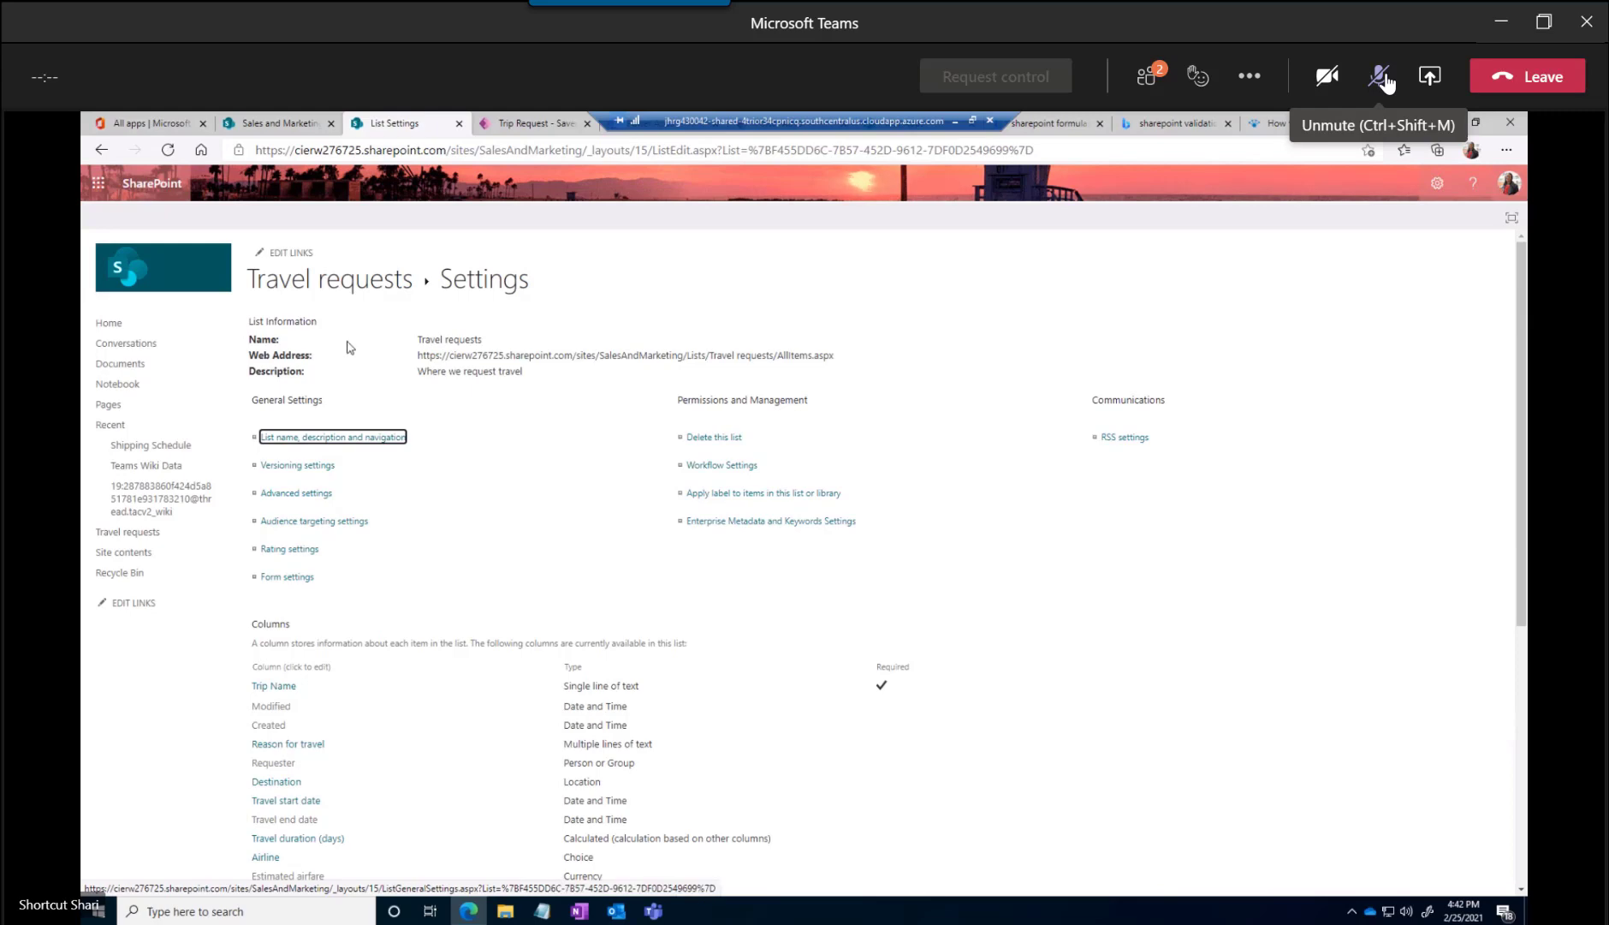
Return to the Trip Request app in the Power Apps studio and inspect its edit form and detail screen
left_click(531, 125)
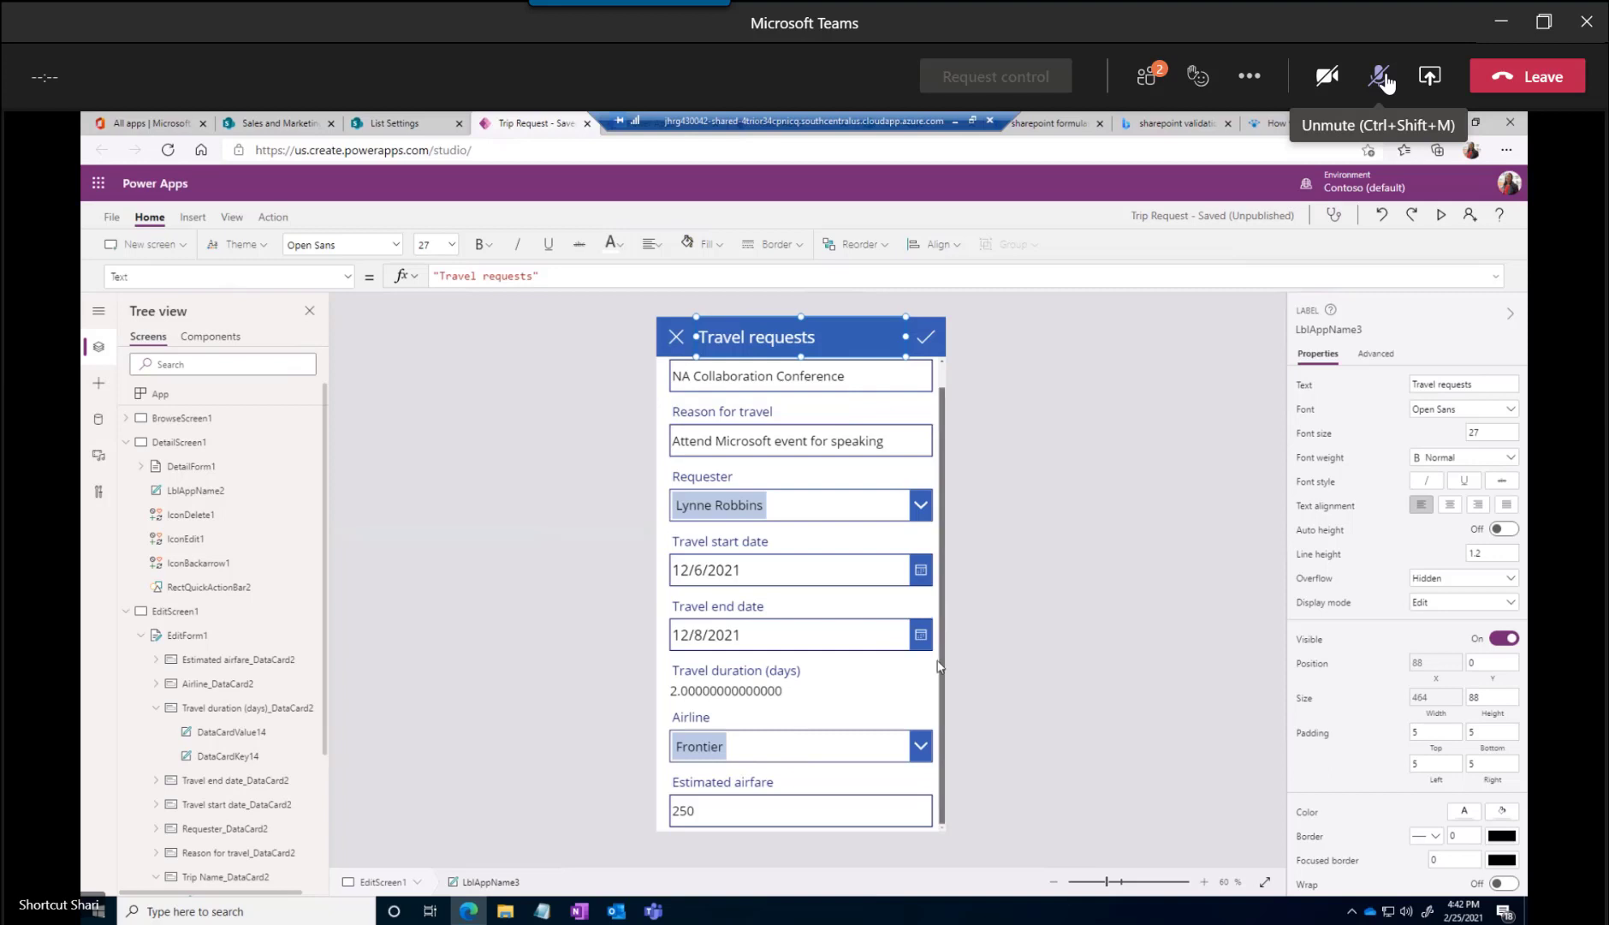
left_click(937, 703)
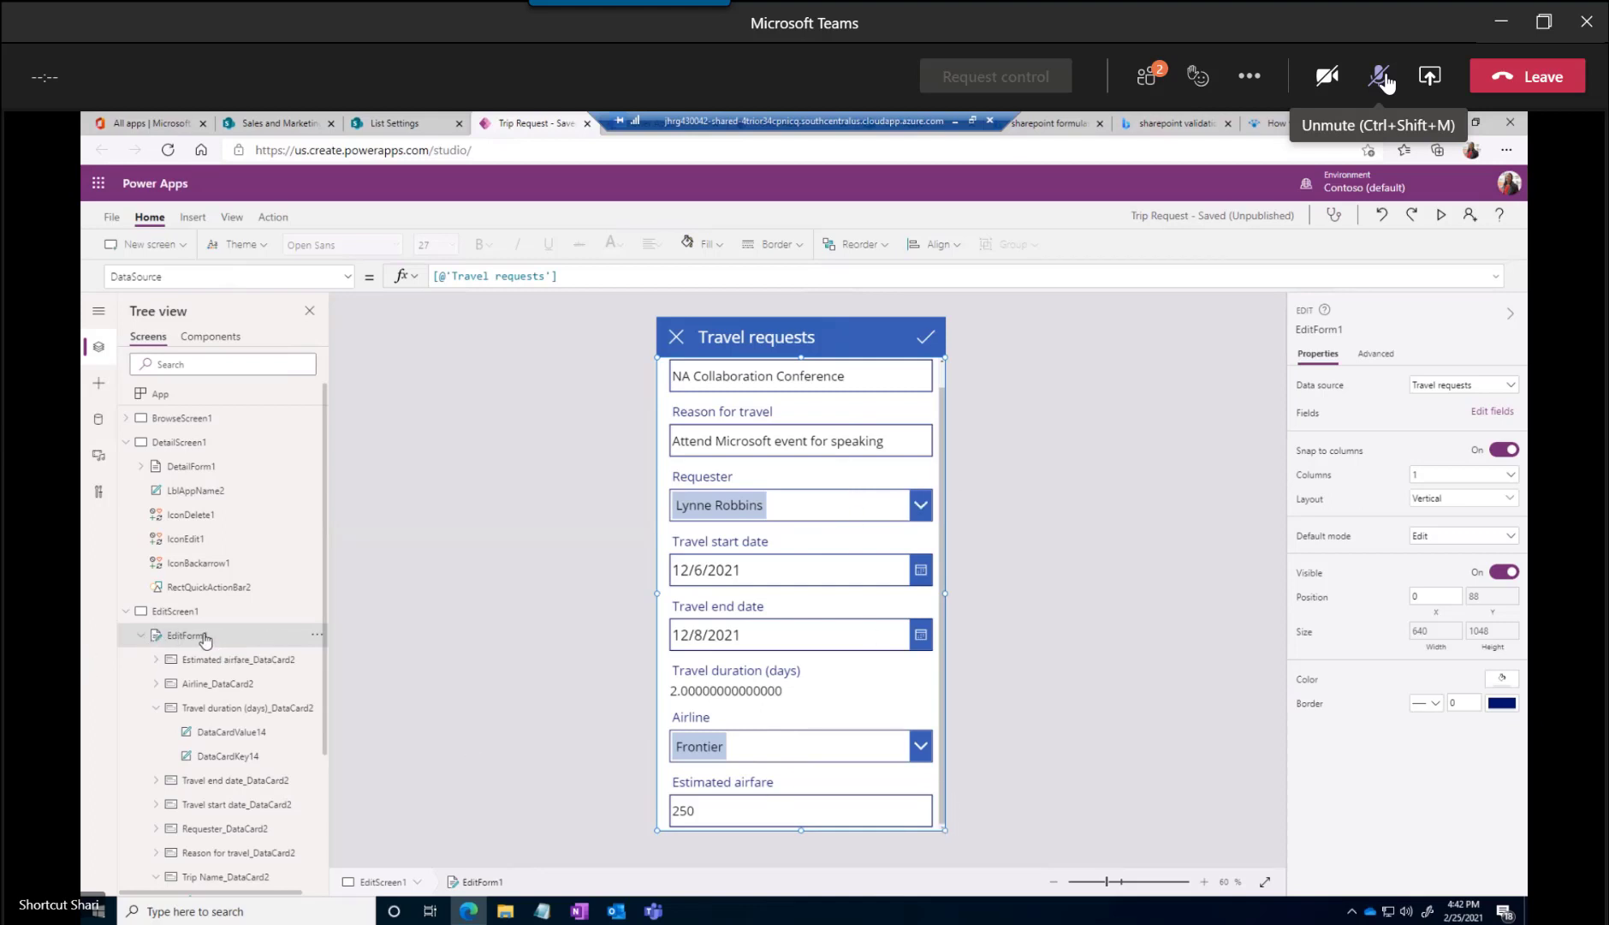
left_click(175, 442)
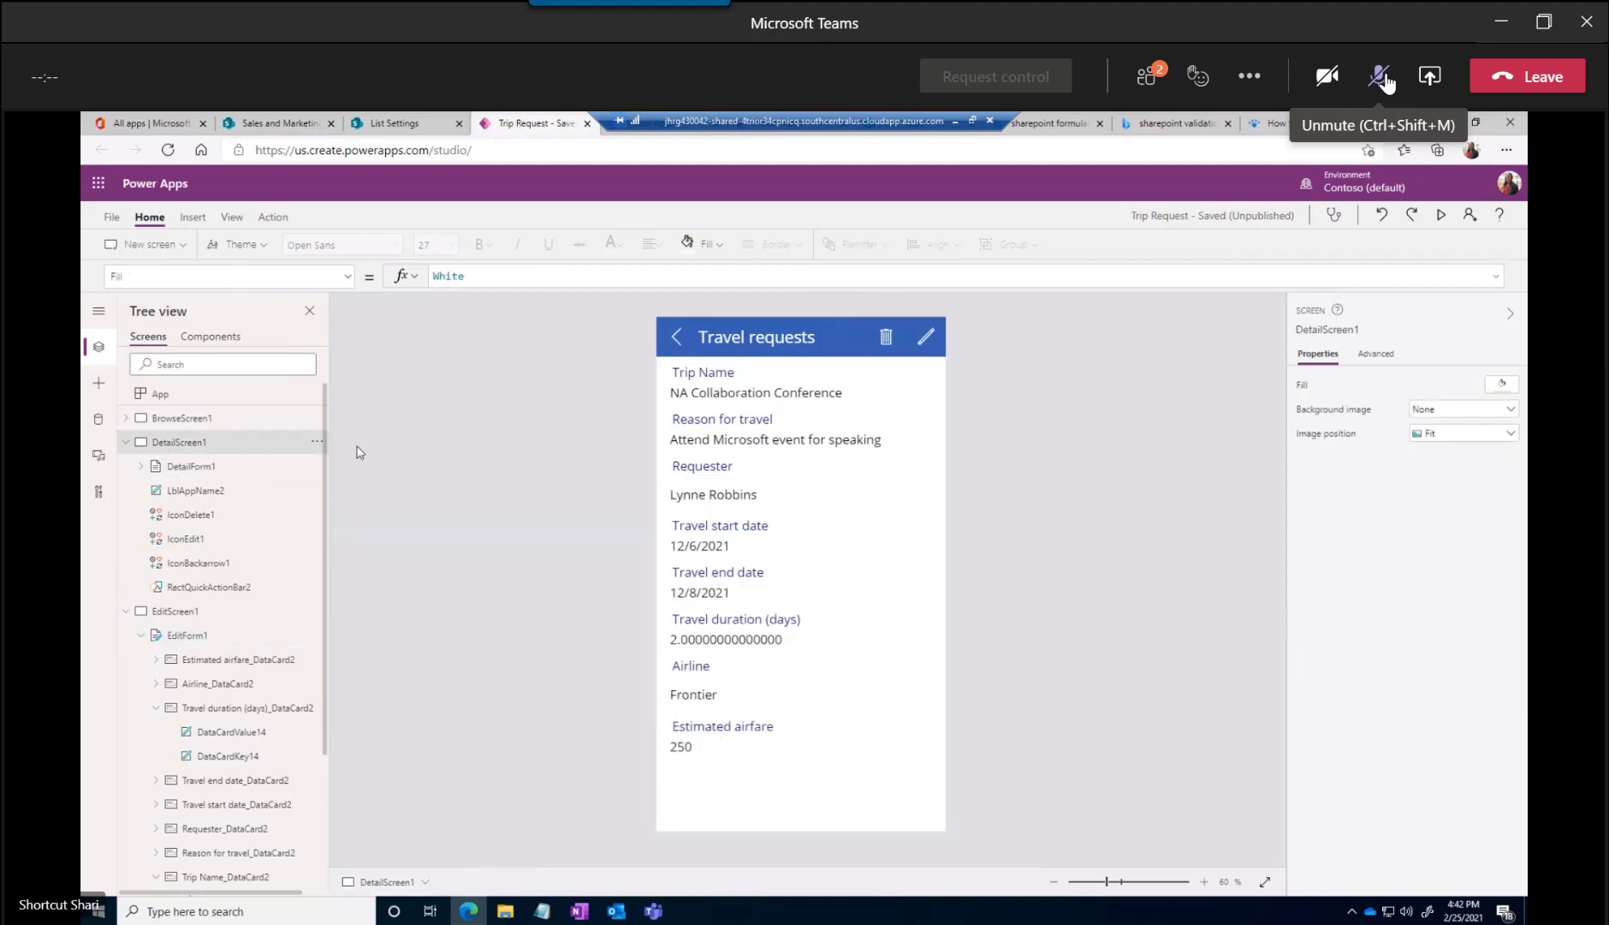
Unmute the meeting microphone and open the Travel requests data source for editing from the app's data connections
left_click(98, 350)
left_click(99, 351)
left_click(98, 420)
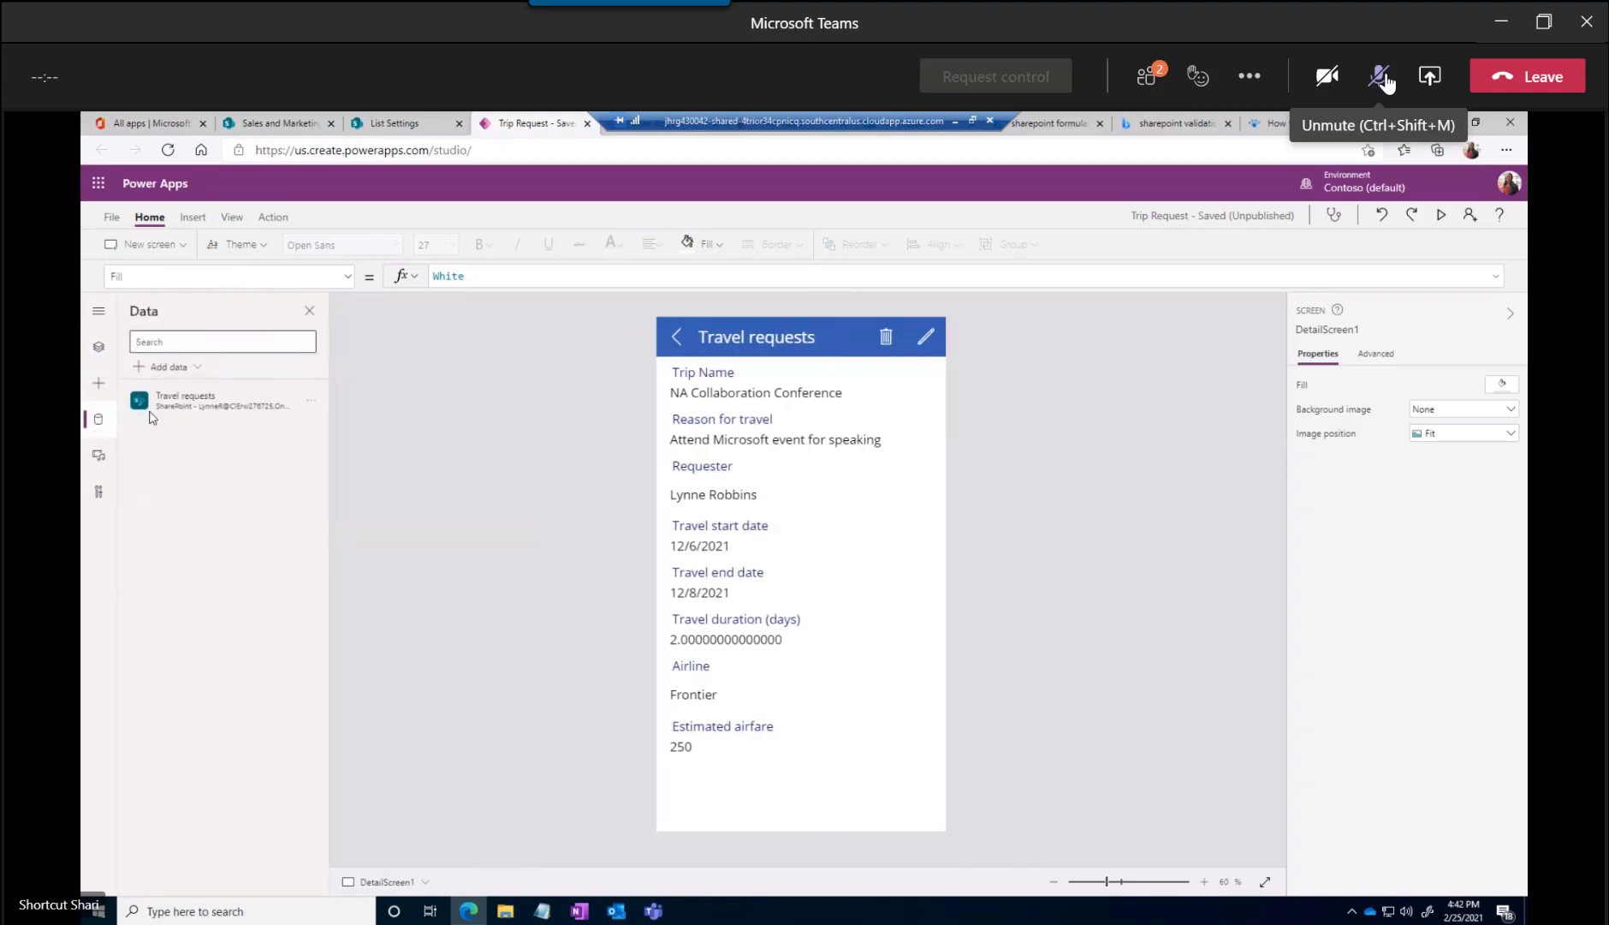
mouse_move(205, 407)
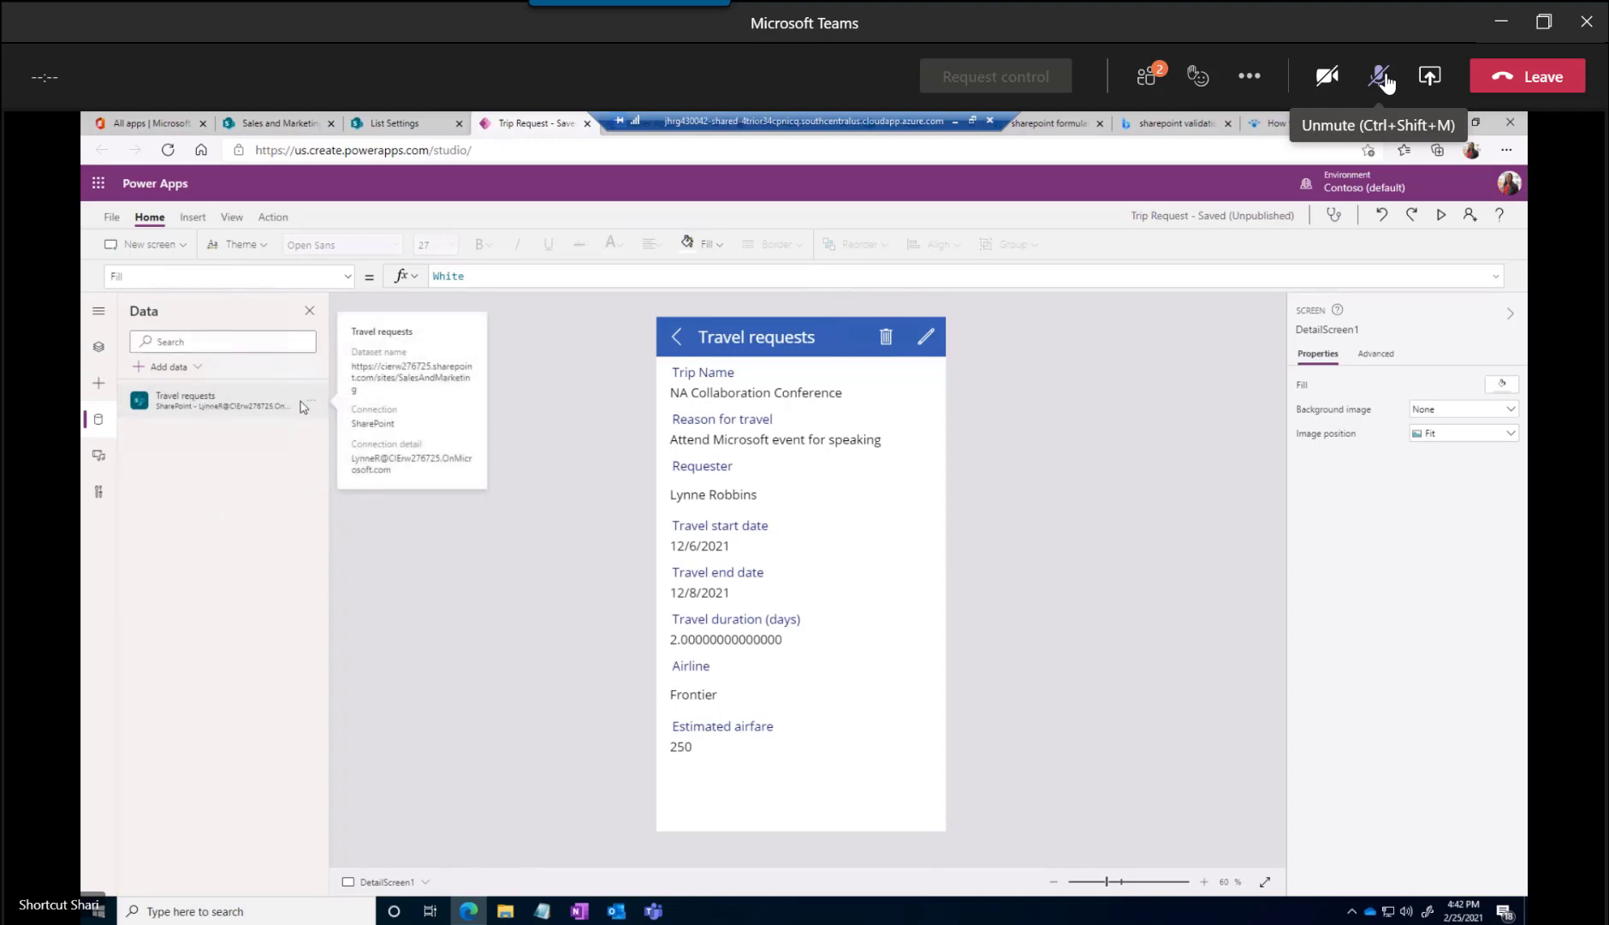
left_click(310, 404)
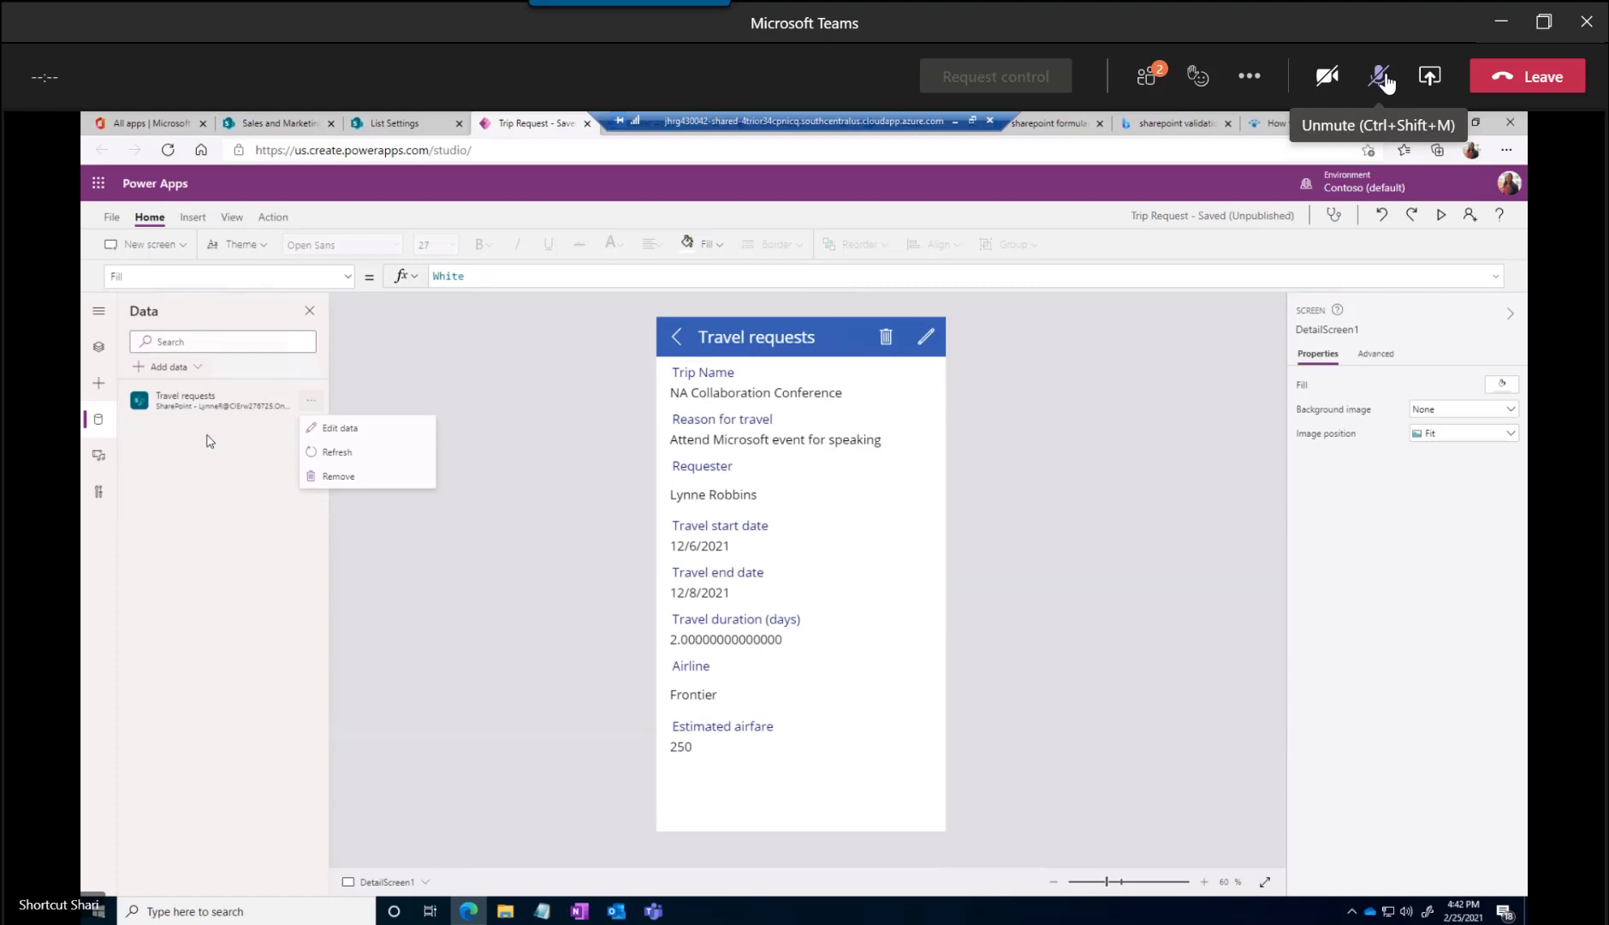
left_click(1384, 77)
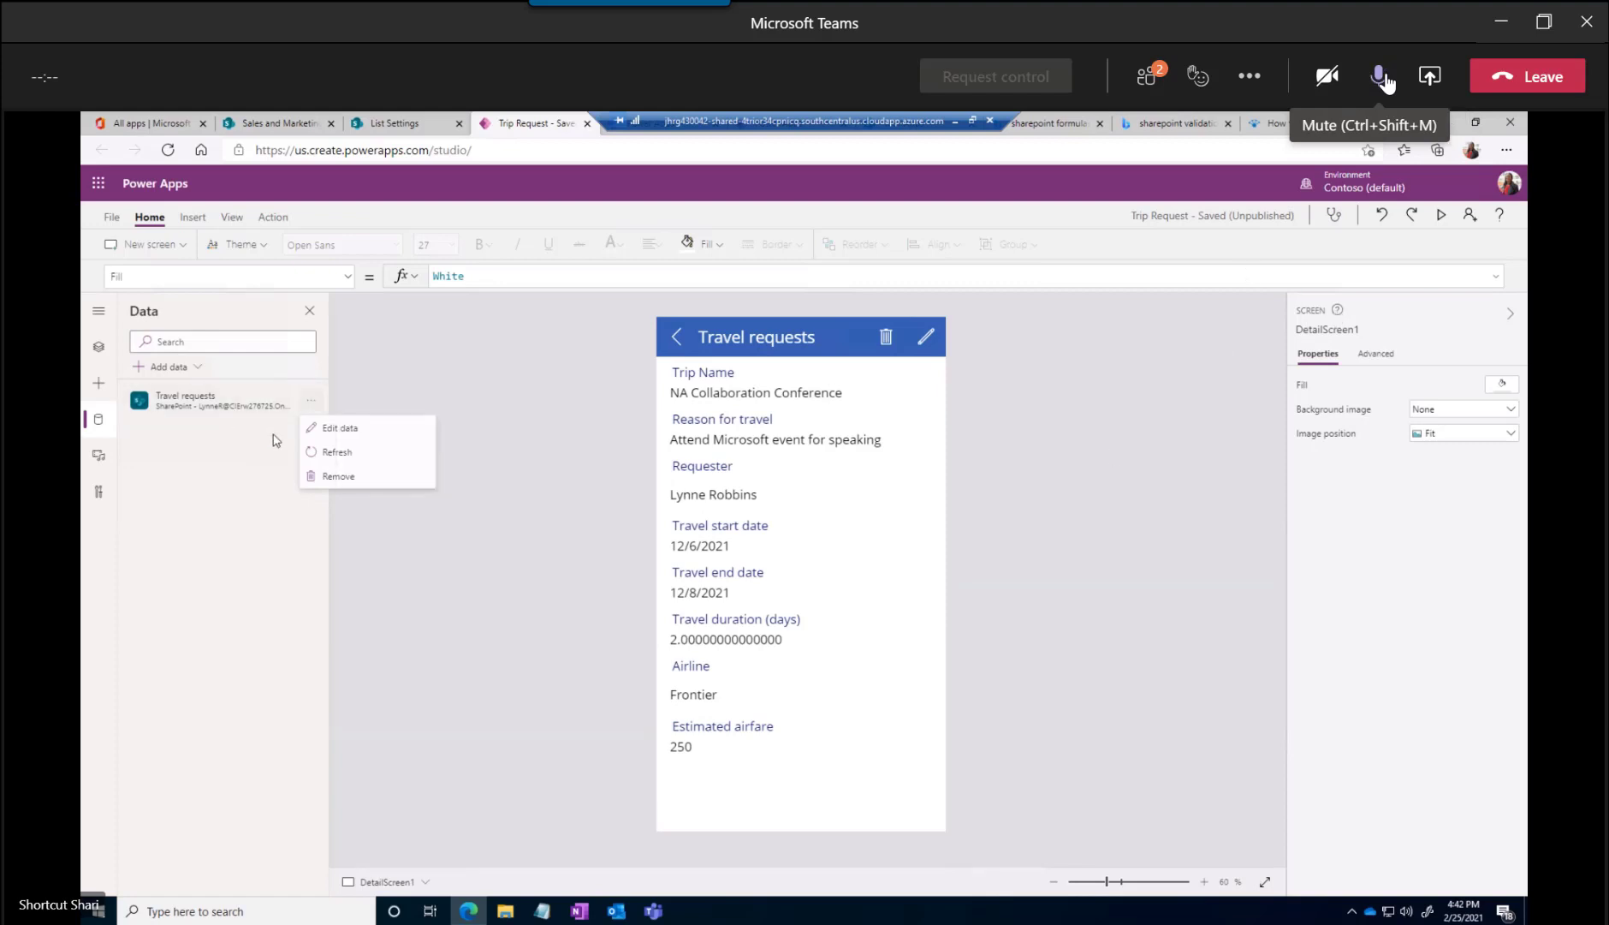
left_click(332, 428)
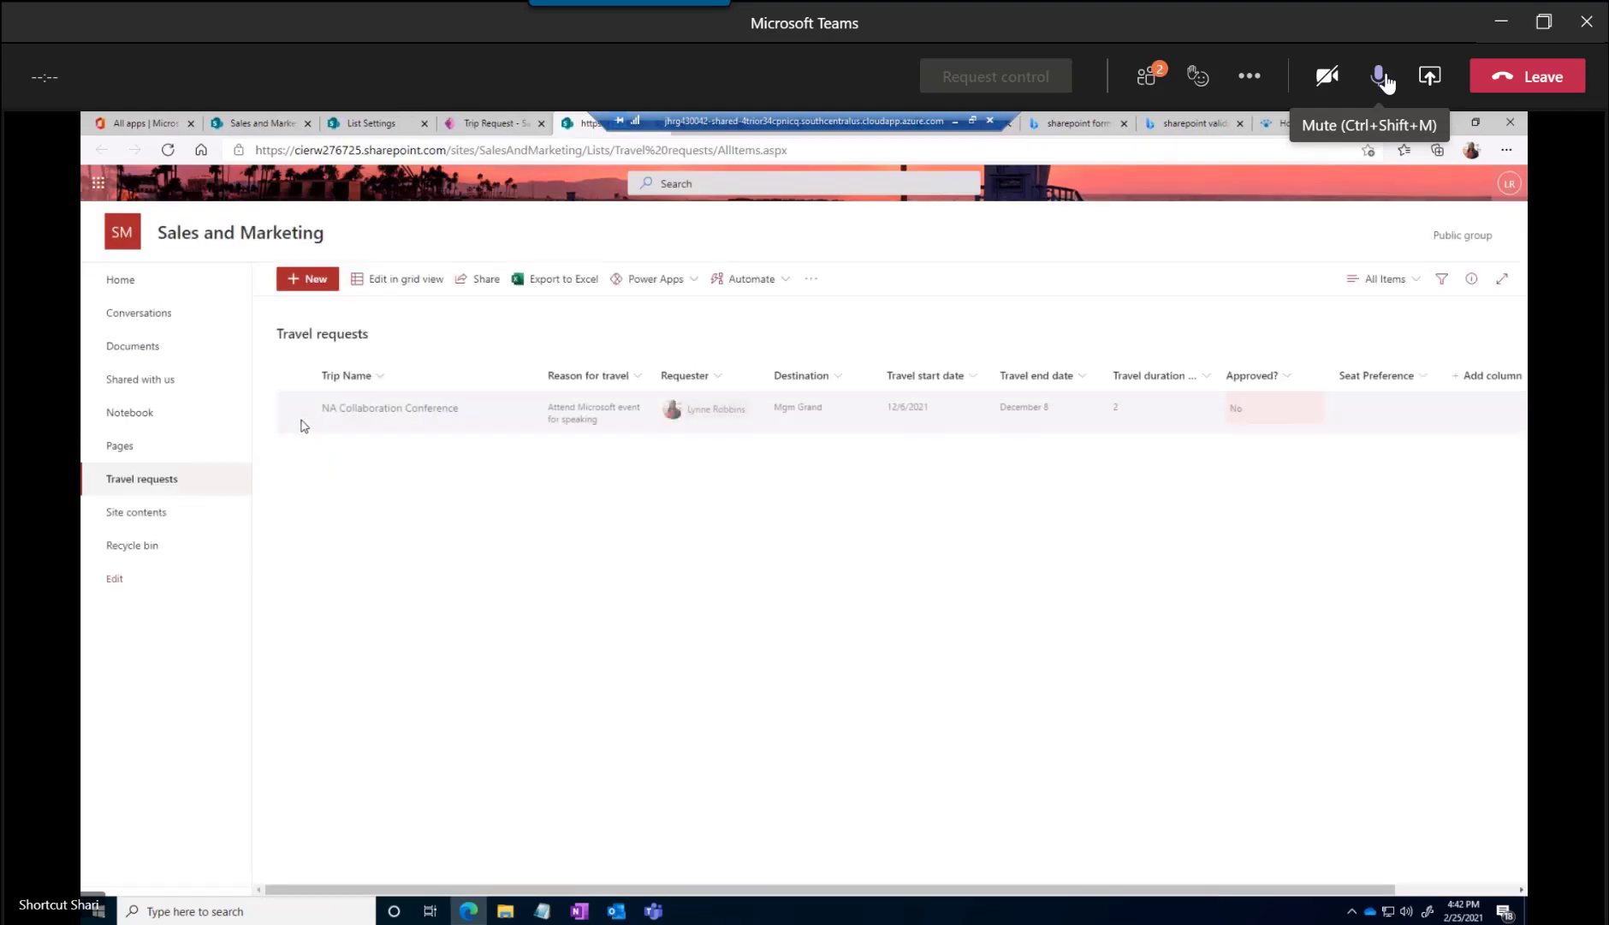
Return to the app studio, view the insertable components with the side navigation expanded, and mute the meeting microphone
left_click(484, 127)
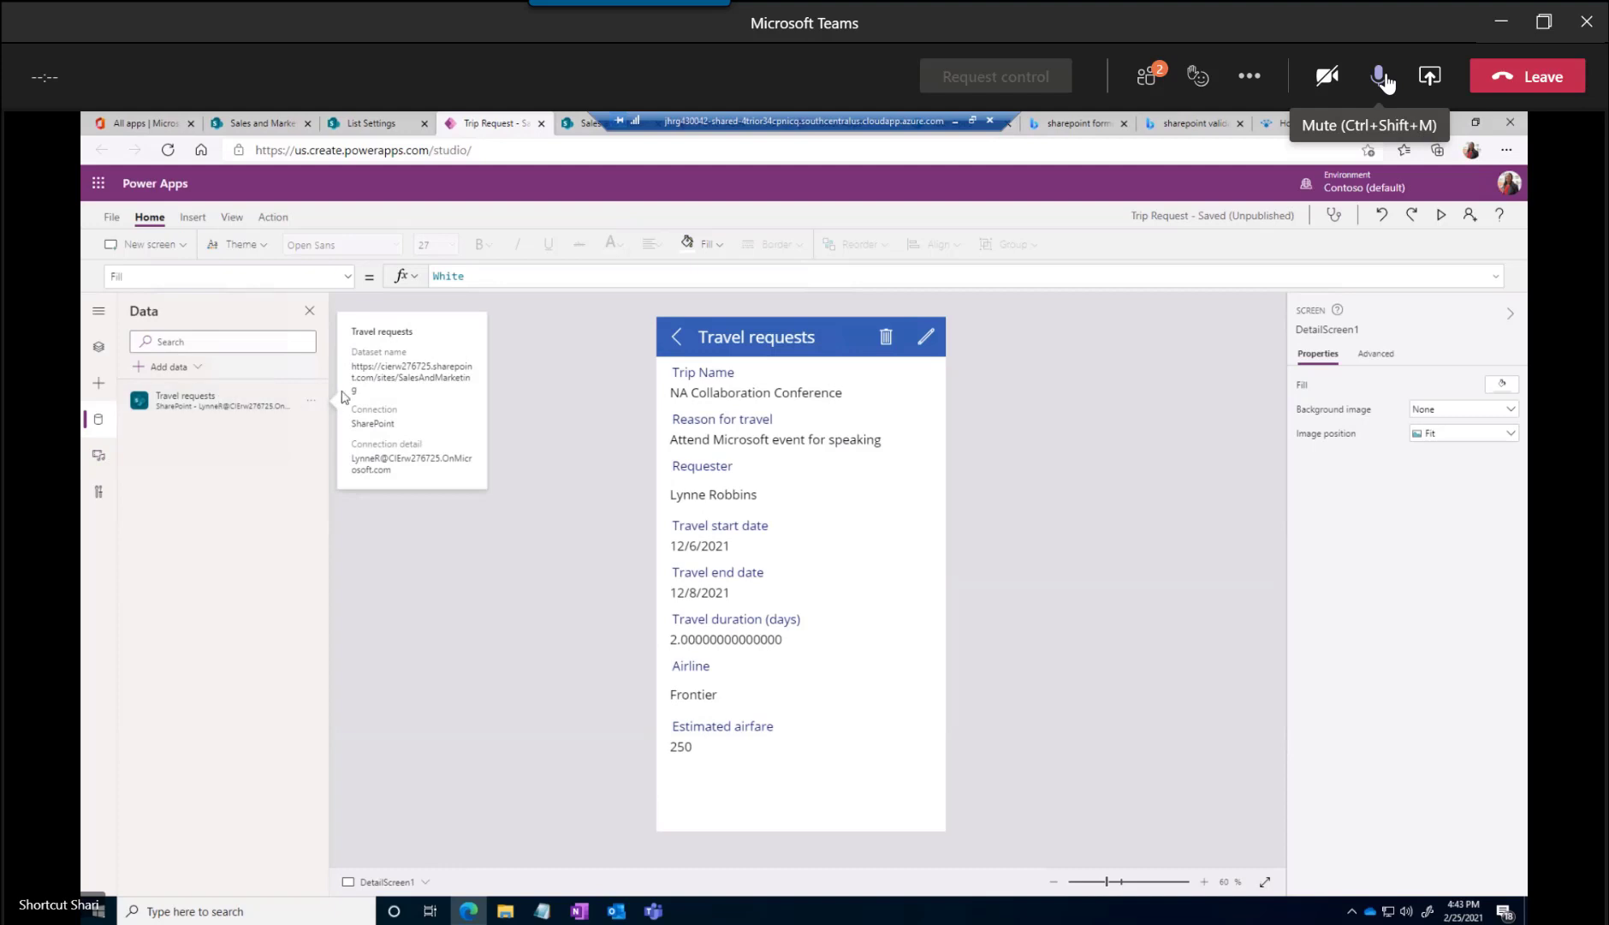
mouse_move(162, 395)
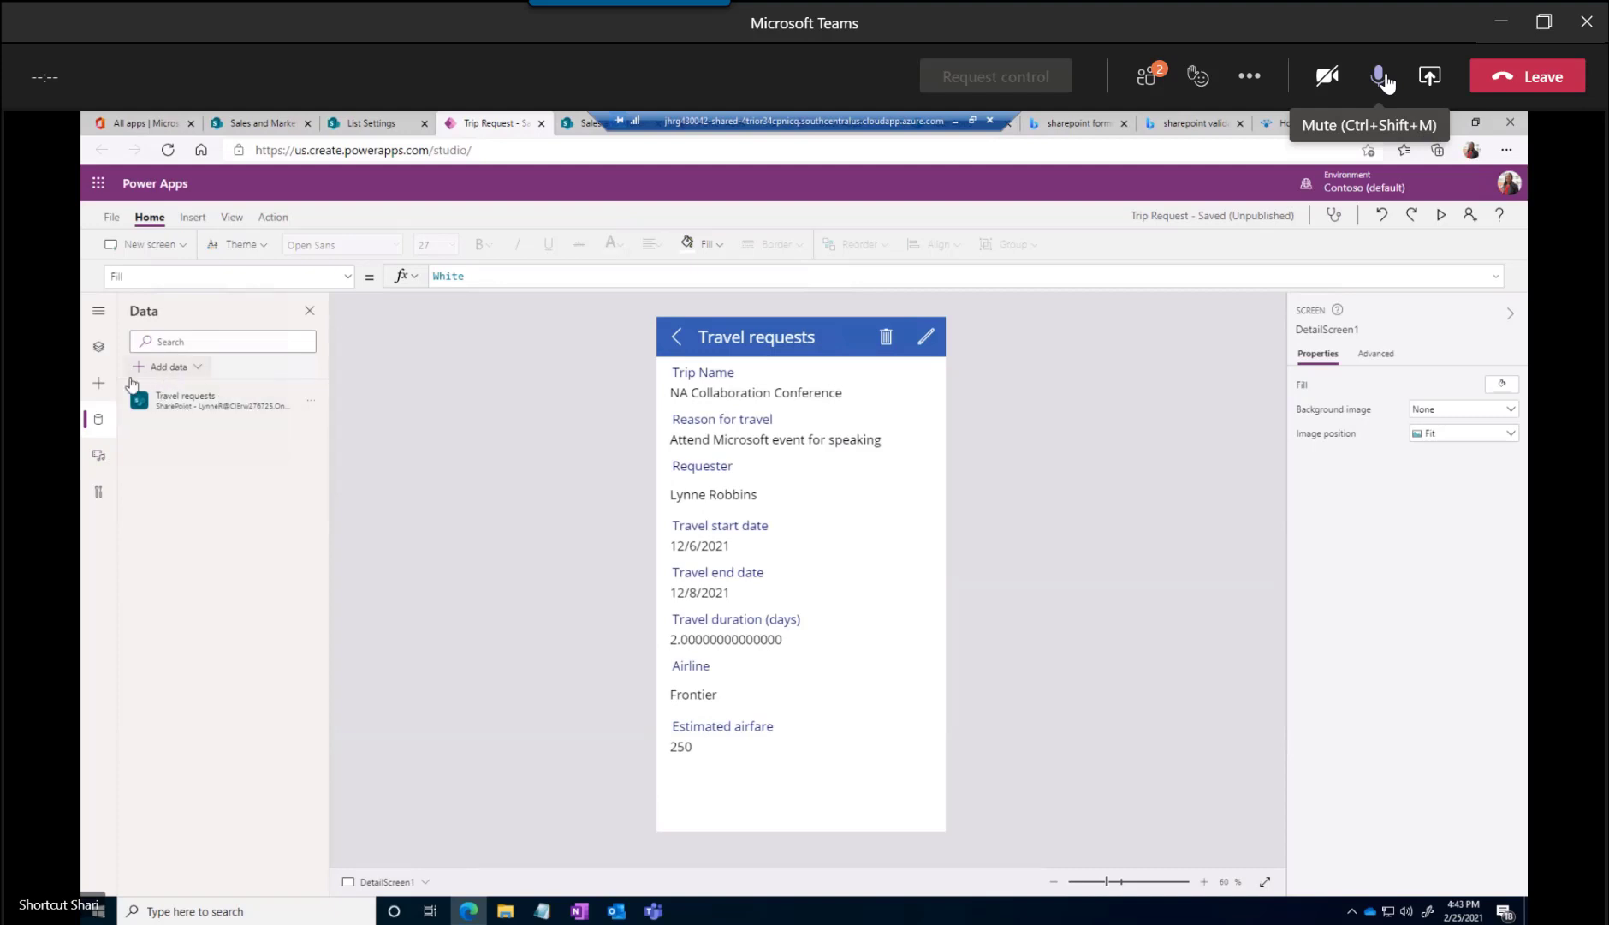
left_click(100, 384)
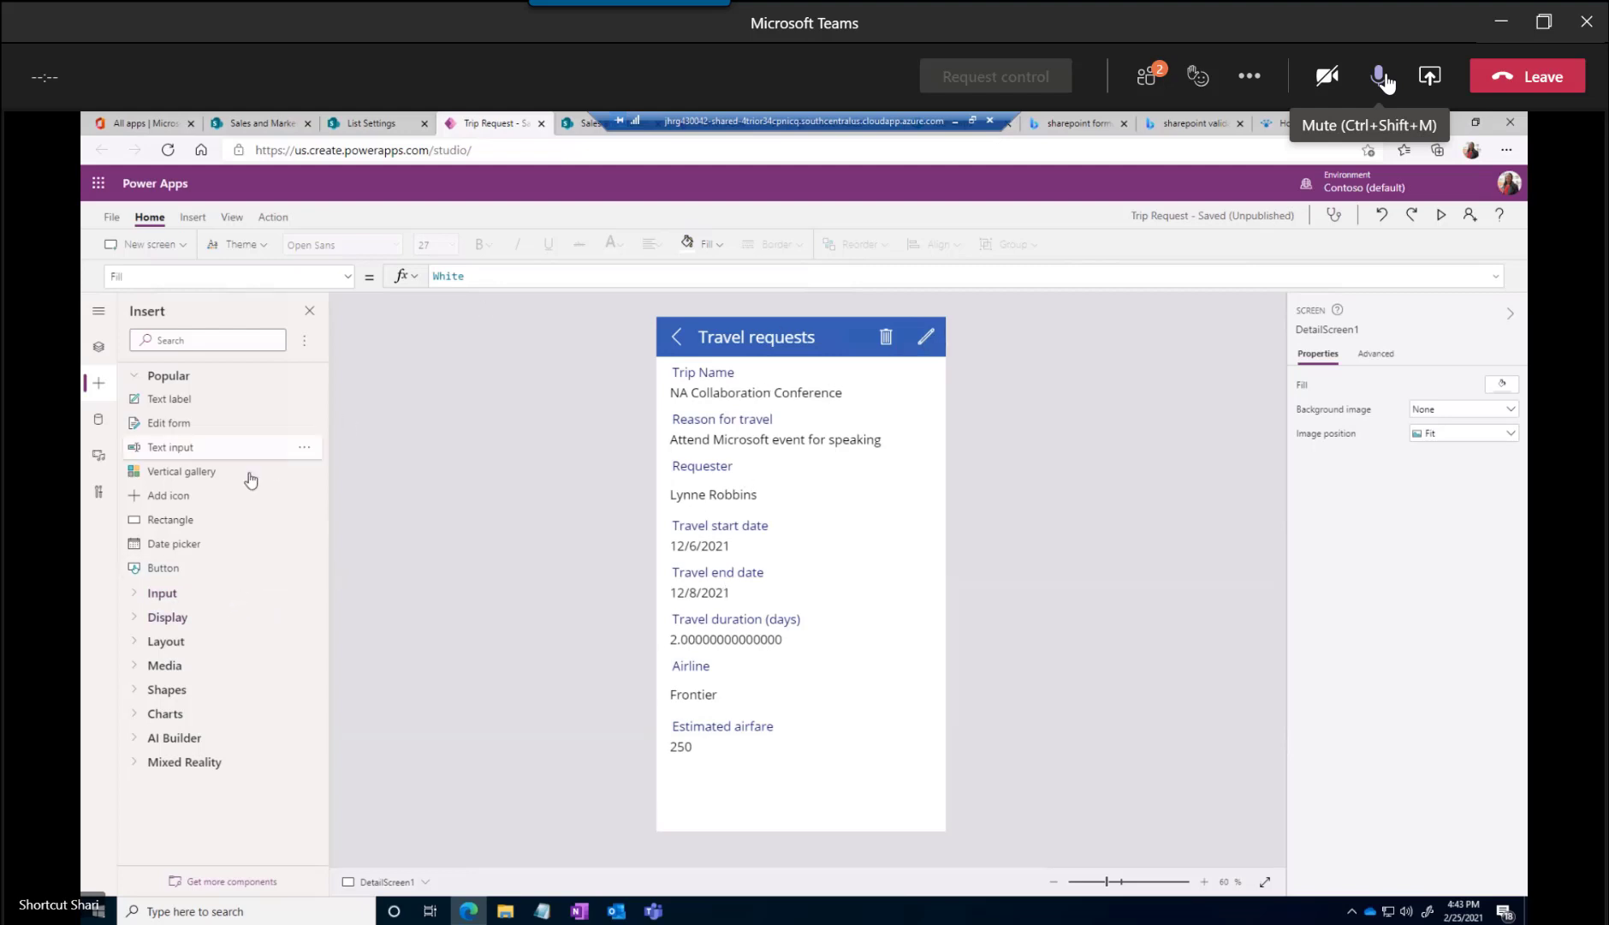
left_click(98, 311)
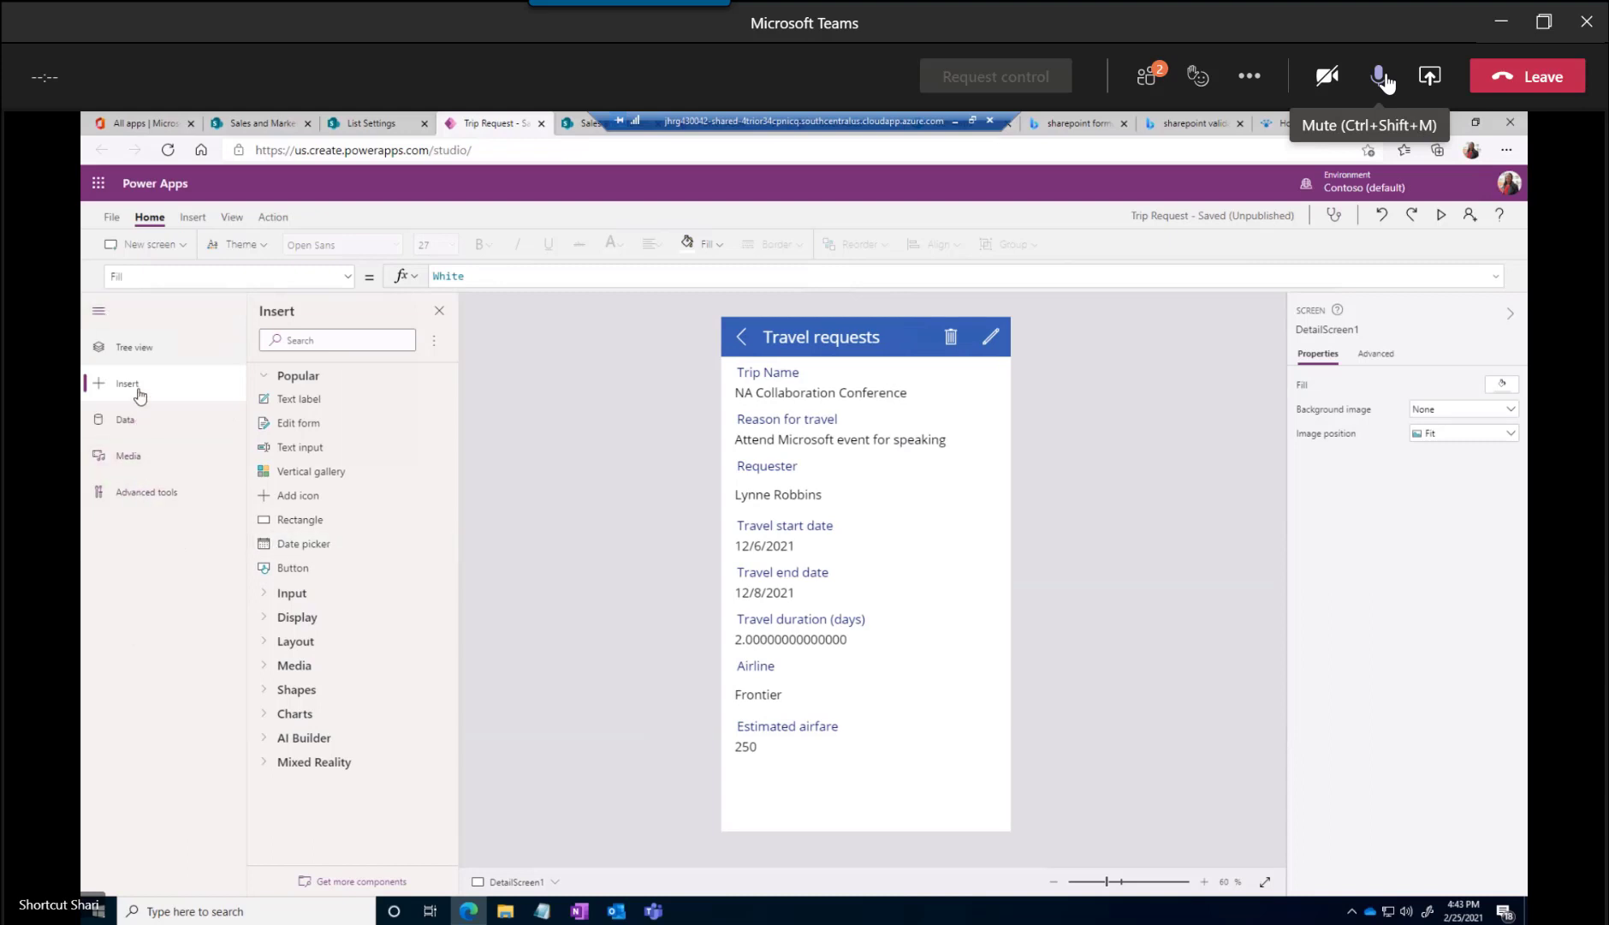
left_click(1385, 82)
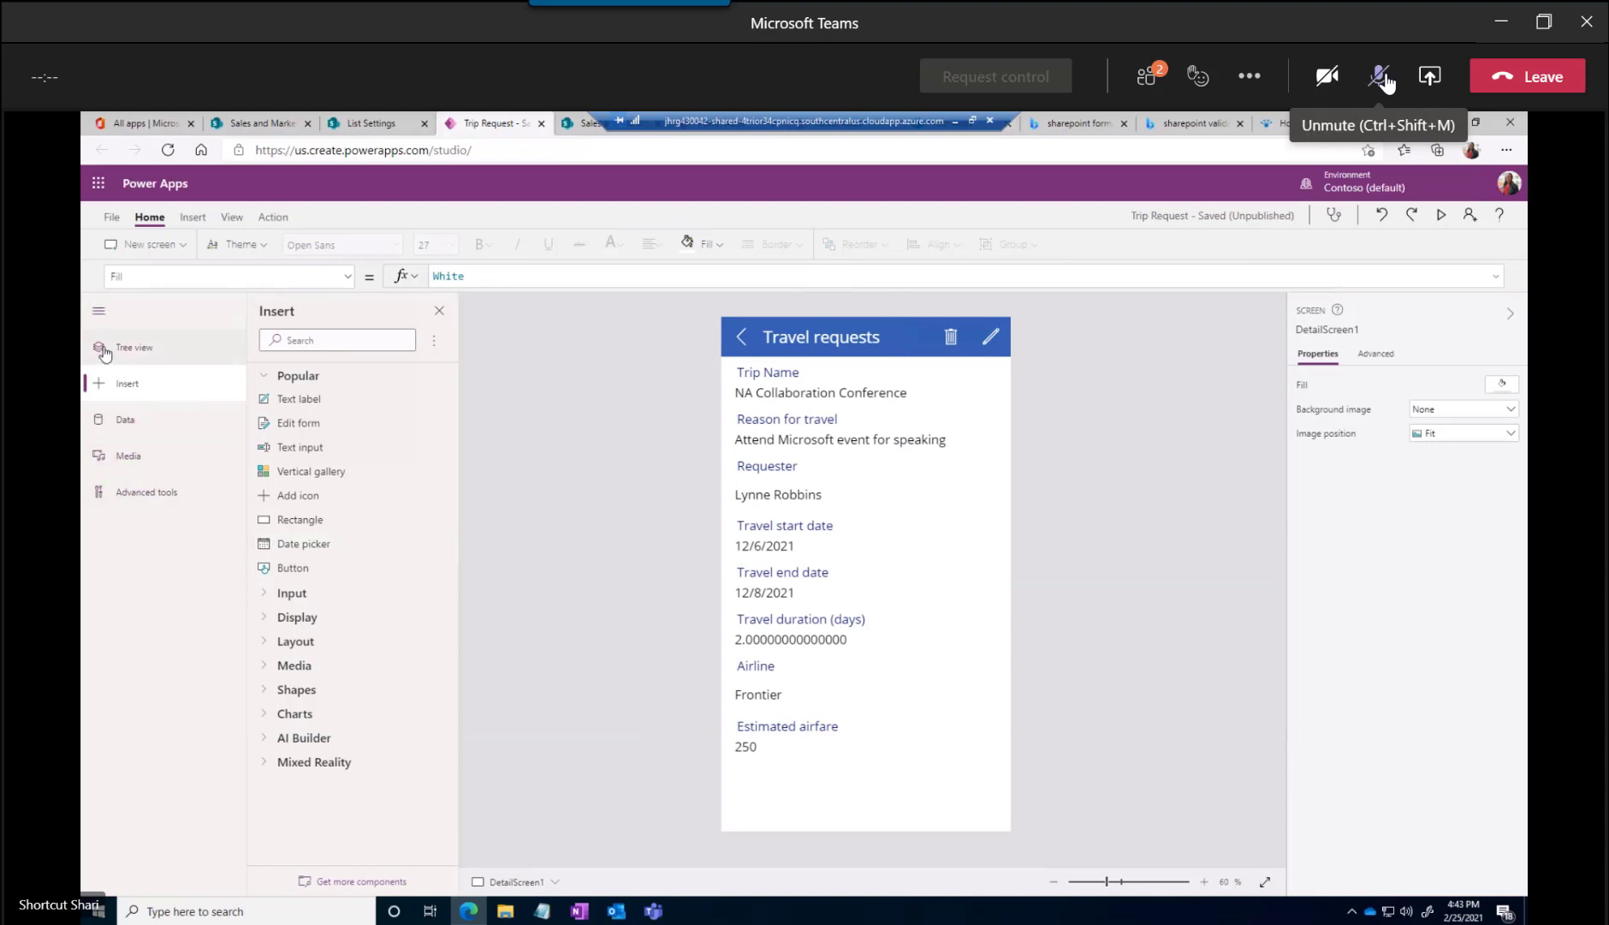
Look through the app's screen hierarchy and open EditScreen1 for editing
left_click(106, 353)
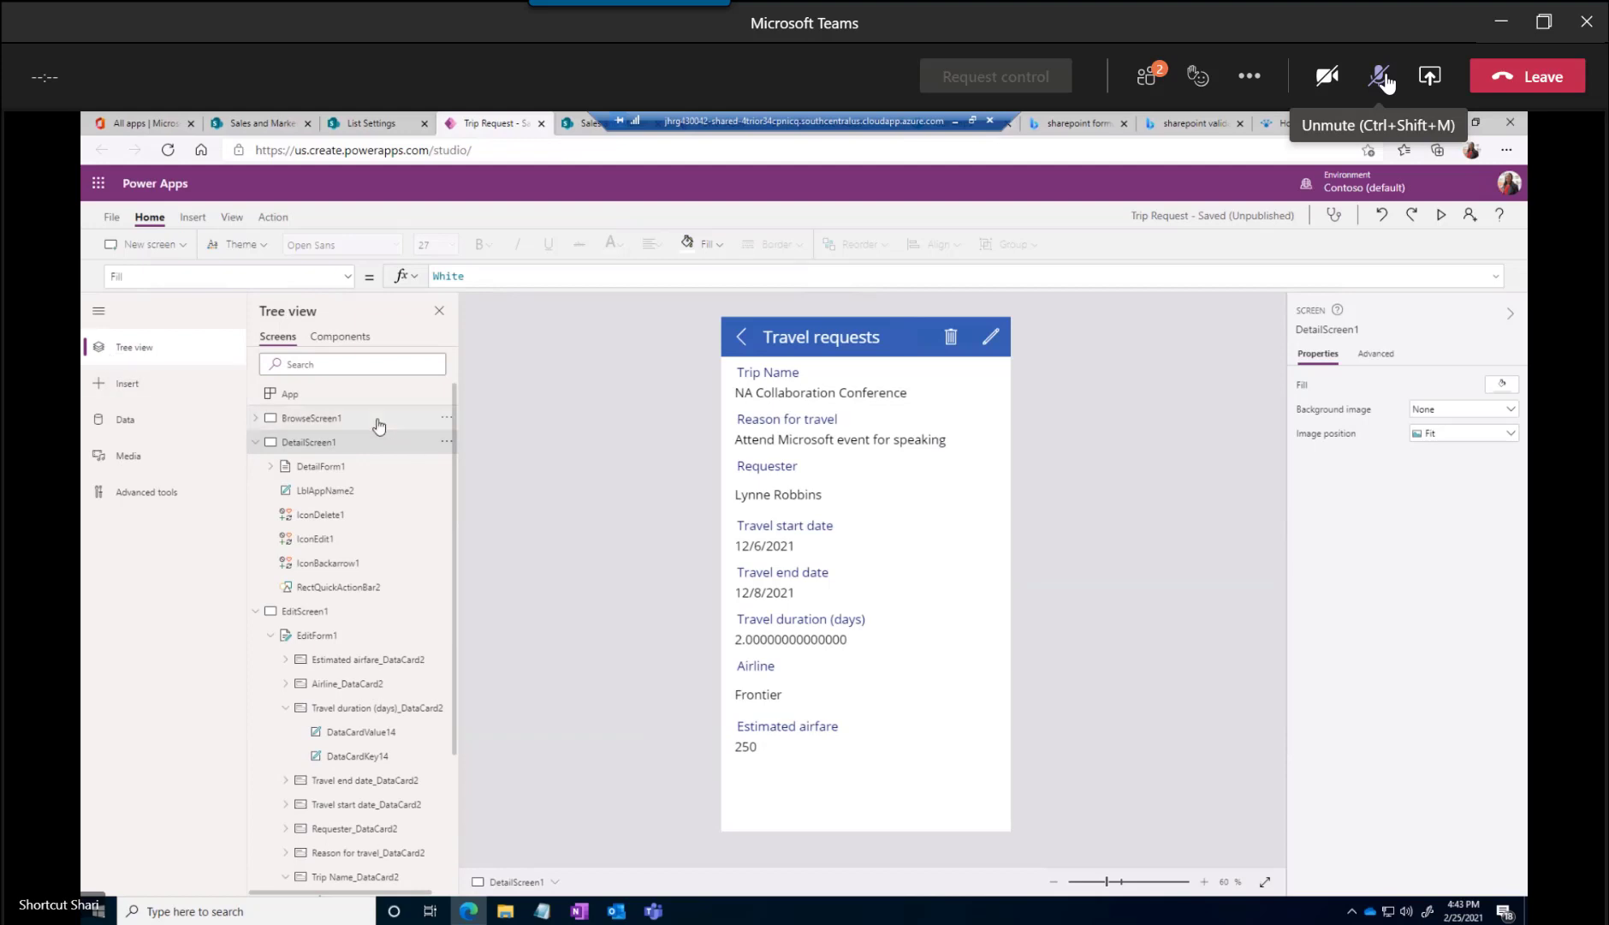
left_click_drag(454, 430, 454, 437)
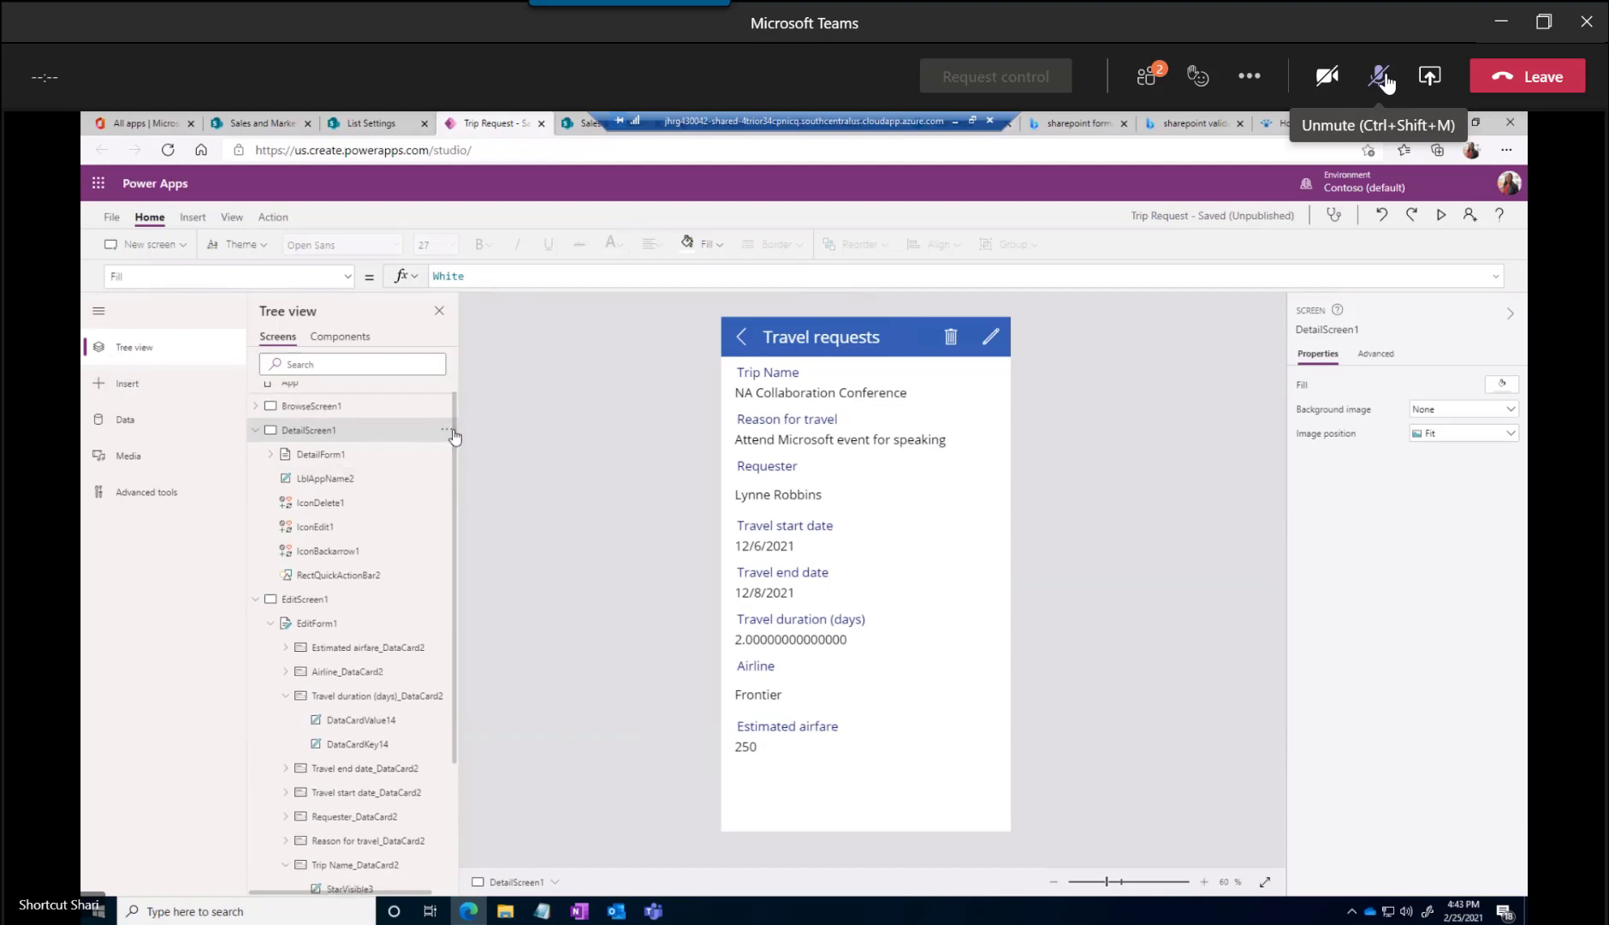
scroll(436, 574, "down", 4)
scroll(439, 555, "up", 1)
left_click(317, 435)
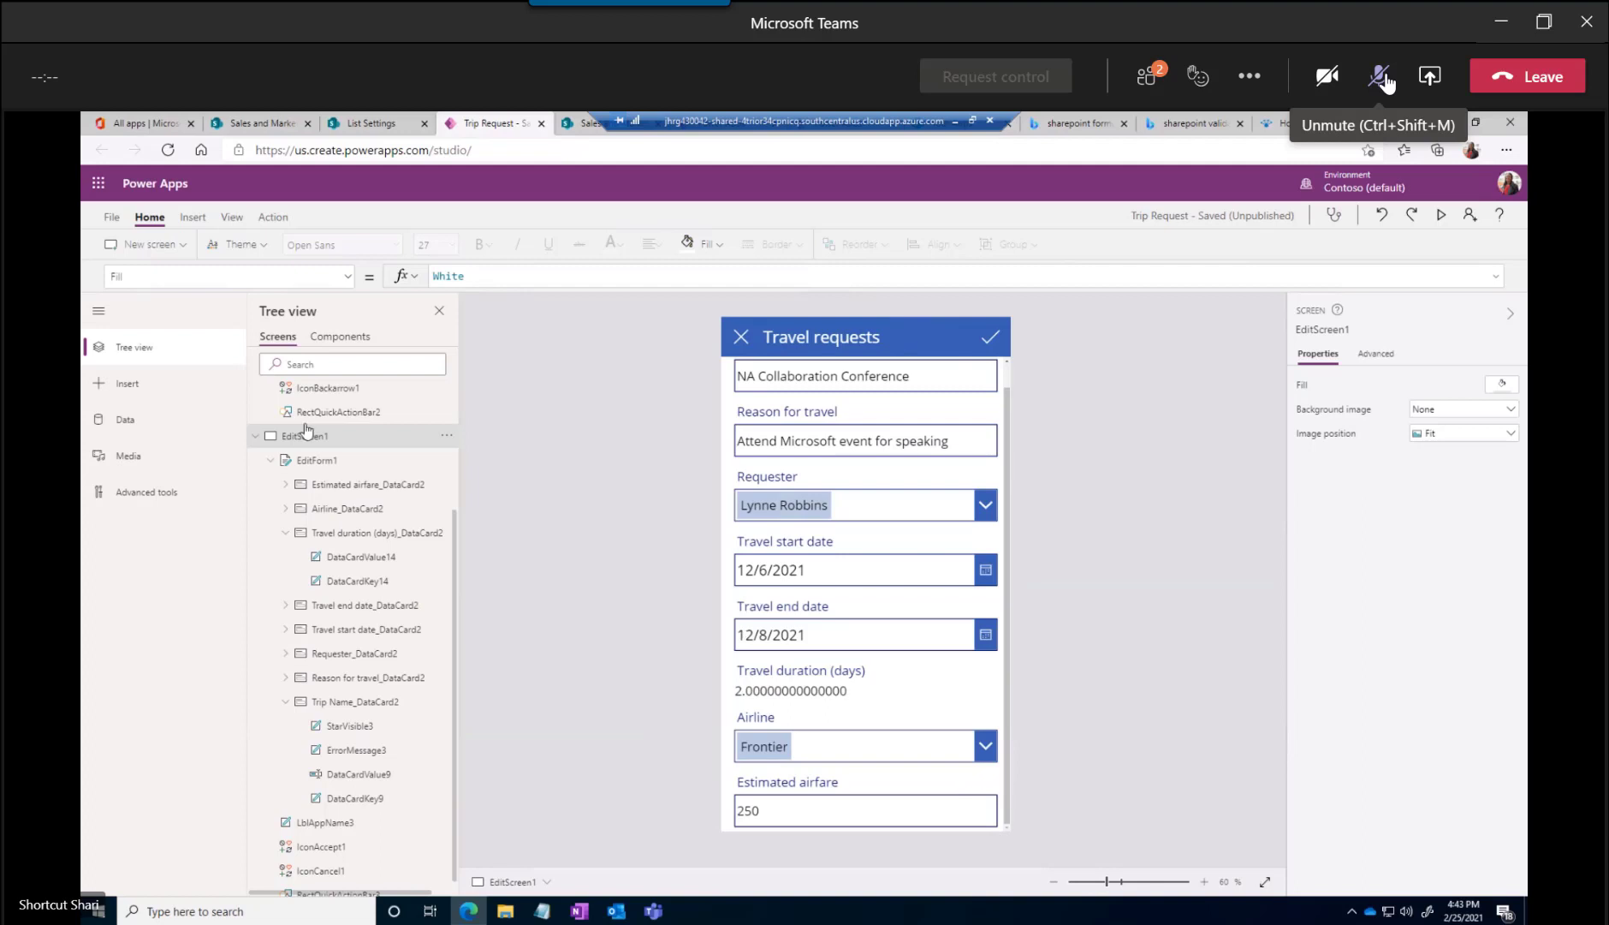
Insert a text input into the Estimated airfare card, unlocking the card, and align it with the form's fields
left_click(119, 384)
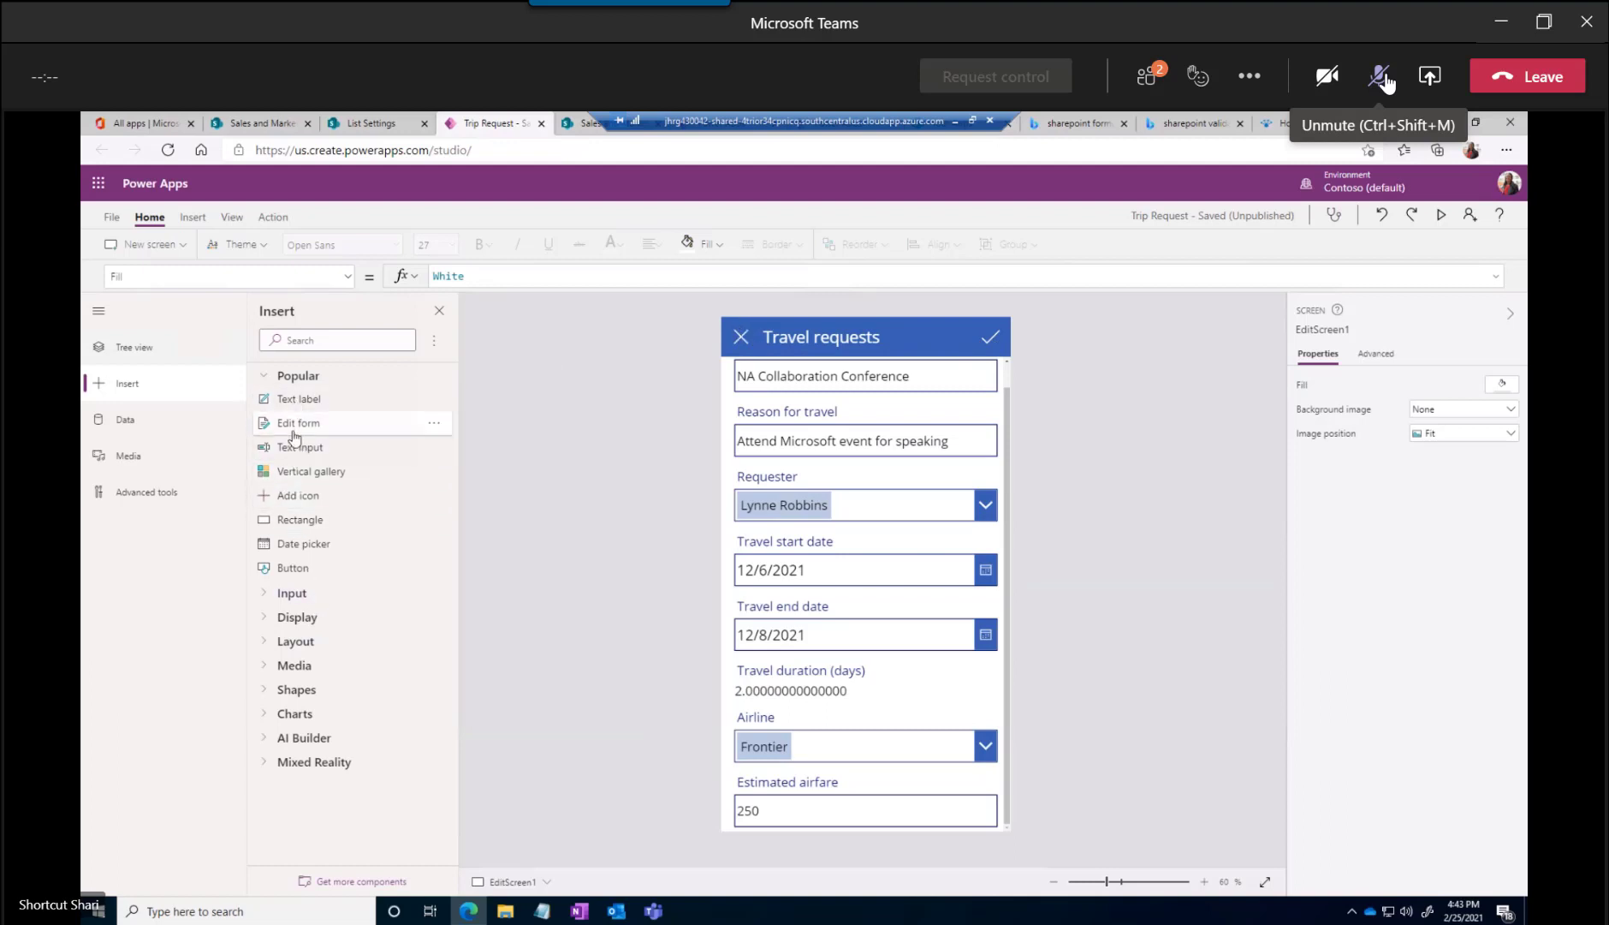
left_click_drag(293, 447, 832, 783)
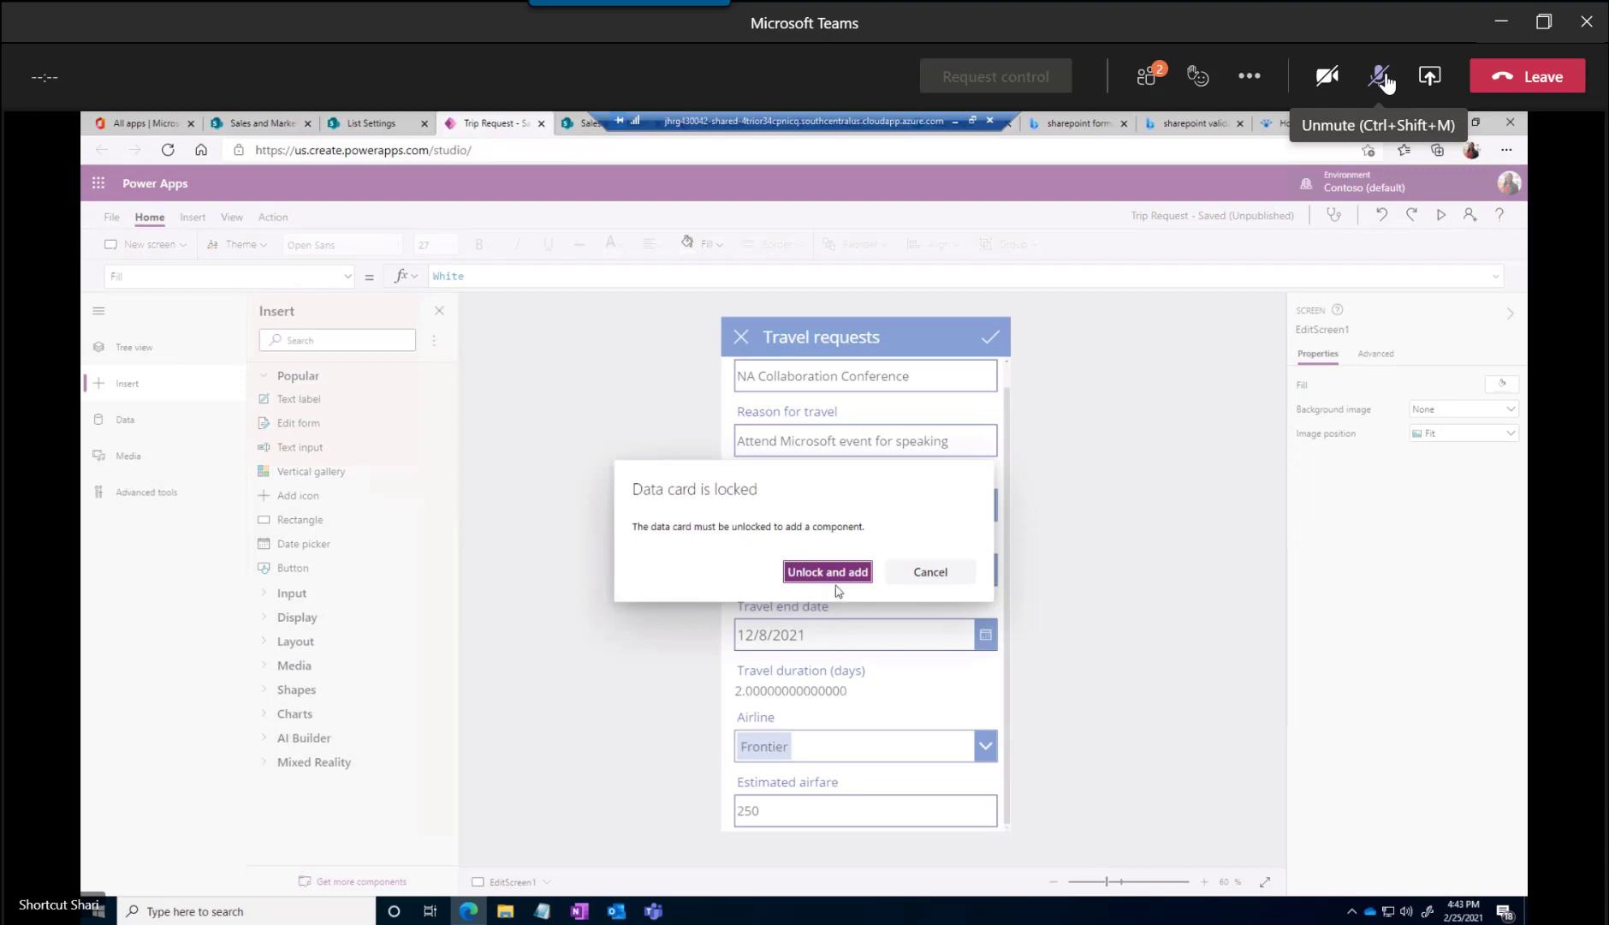
left_click(827, 573)
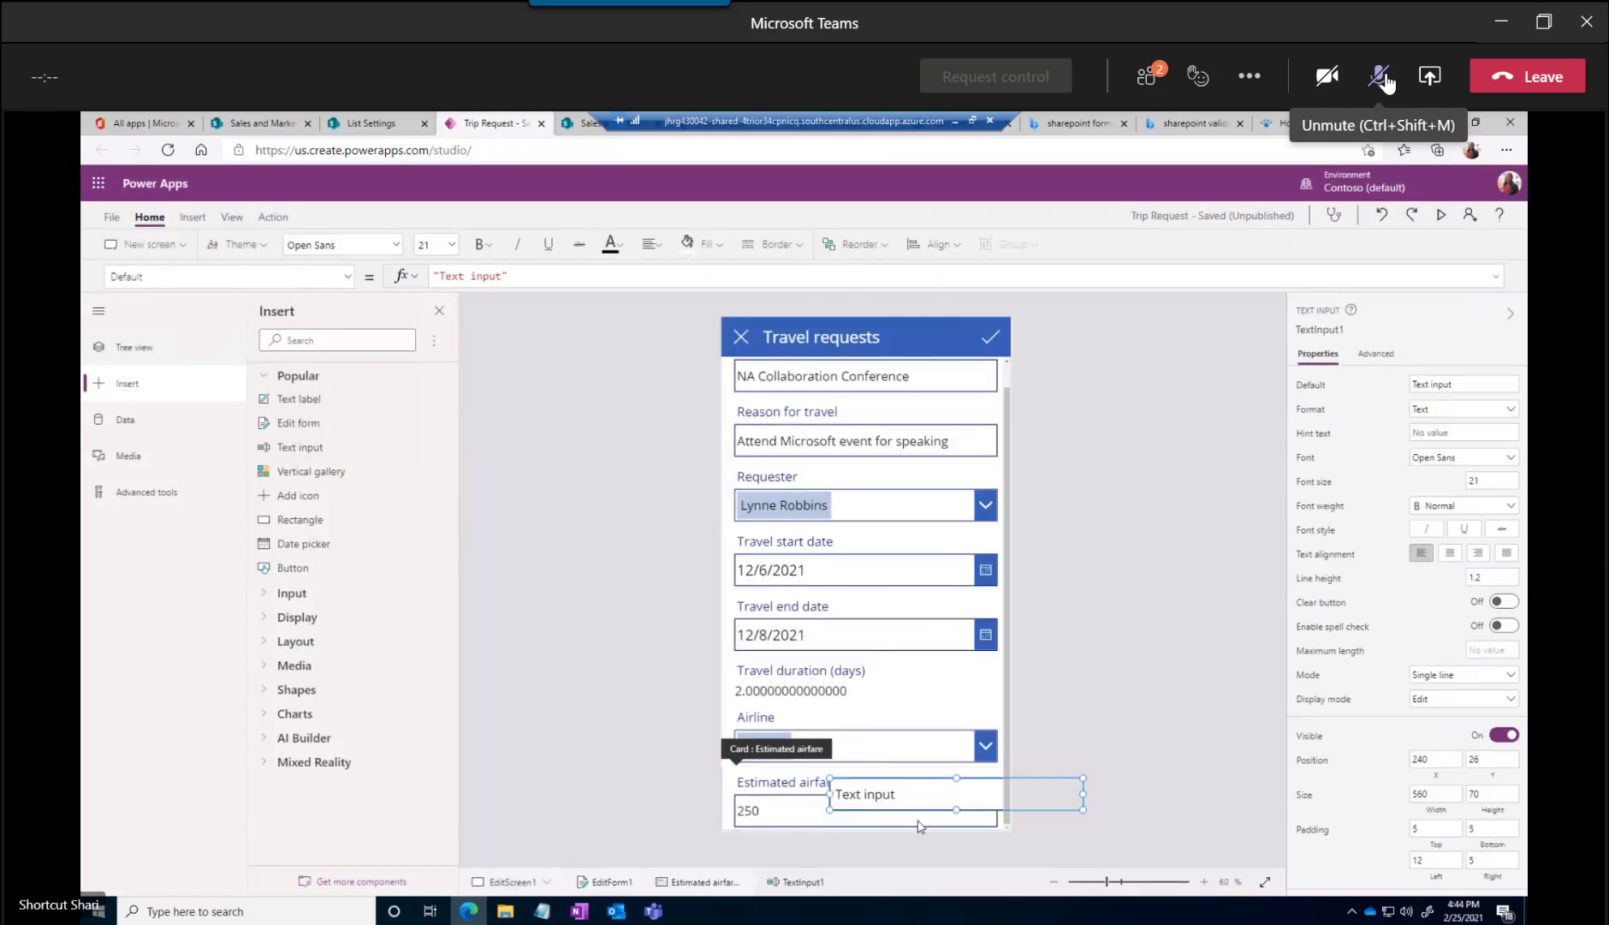
left_click_drag(867, 781, 834, 753)
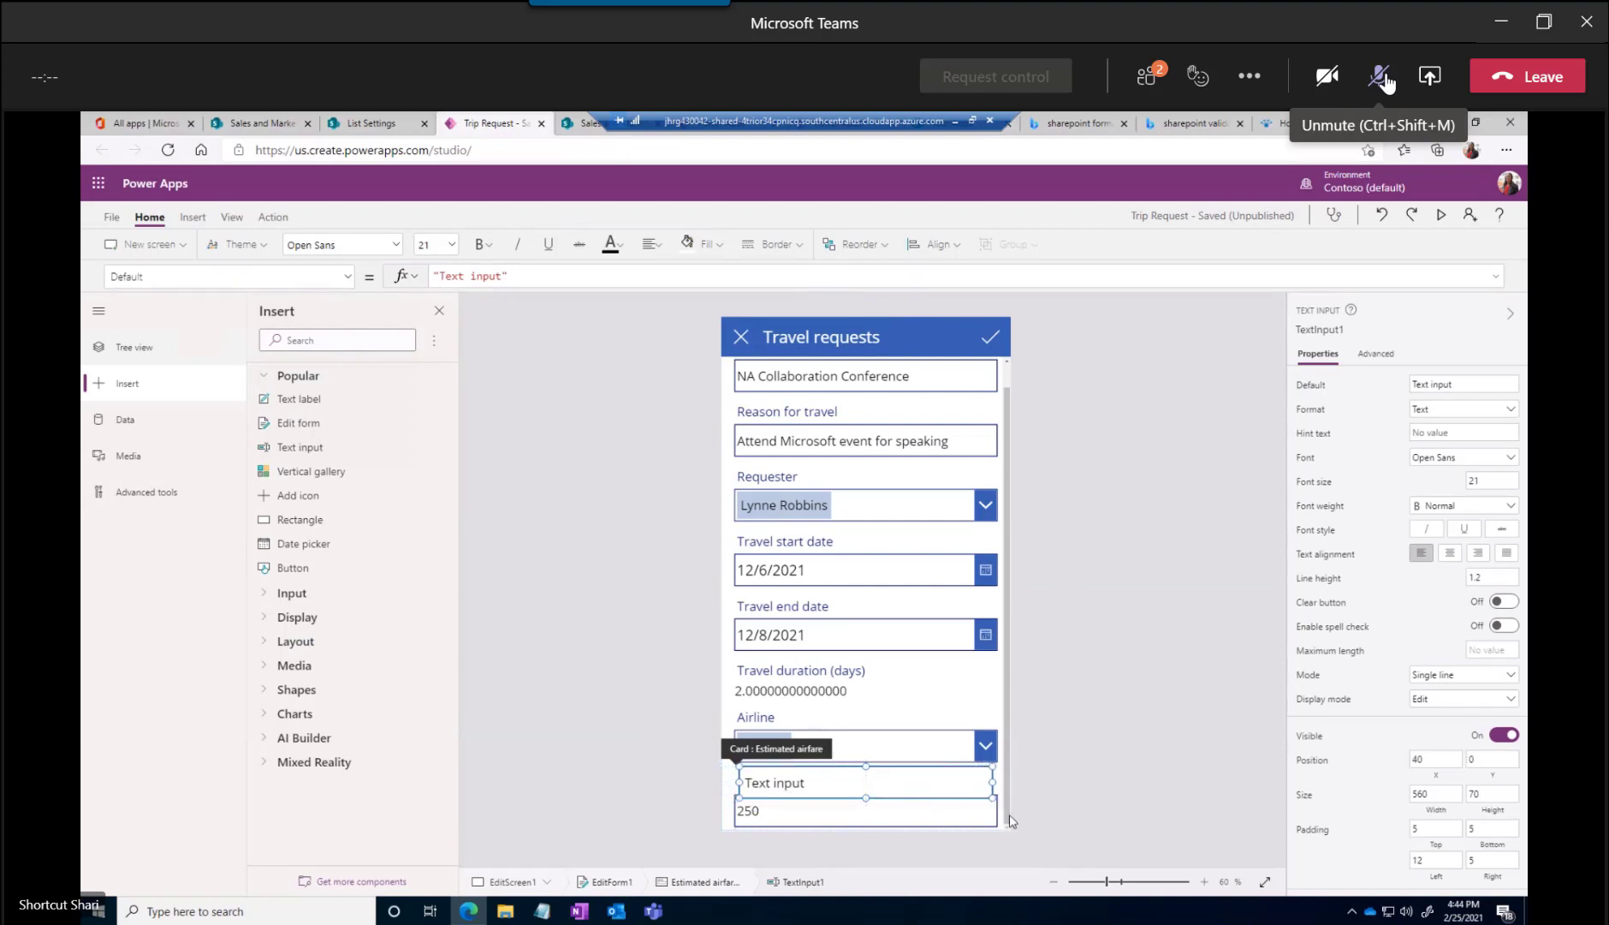
Select the Travel duration (days) label on the edit form and unlock its data card
left_click(800, 673)
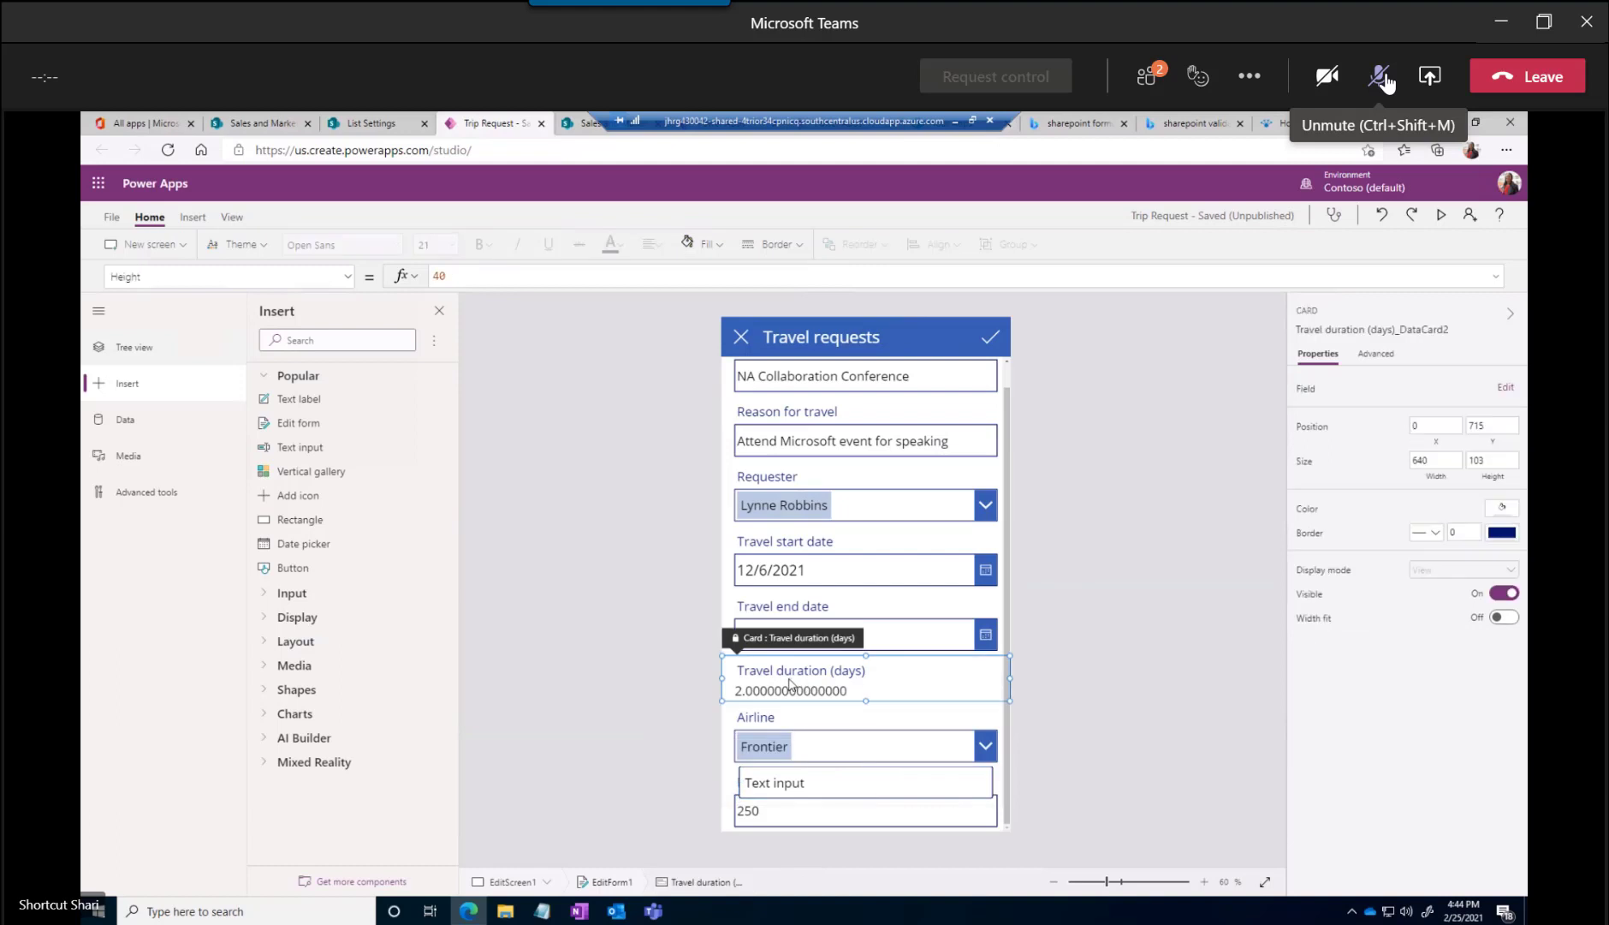
left_click(821, 693)
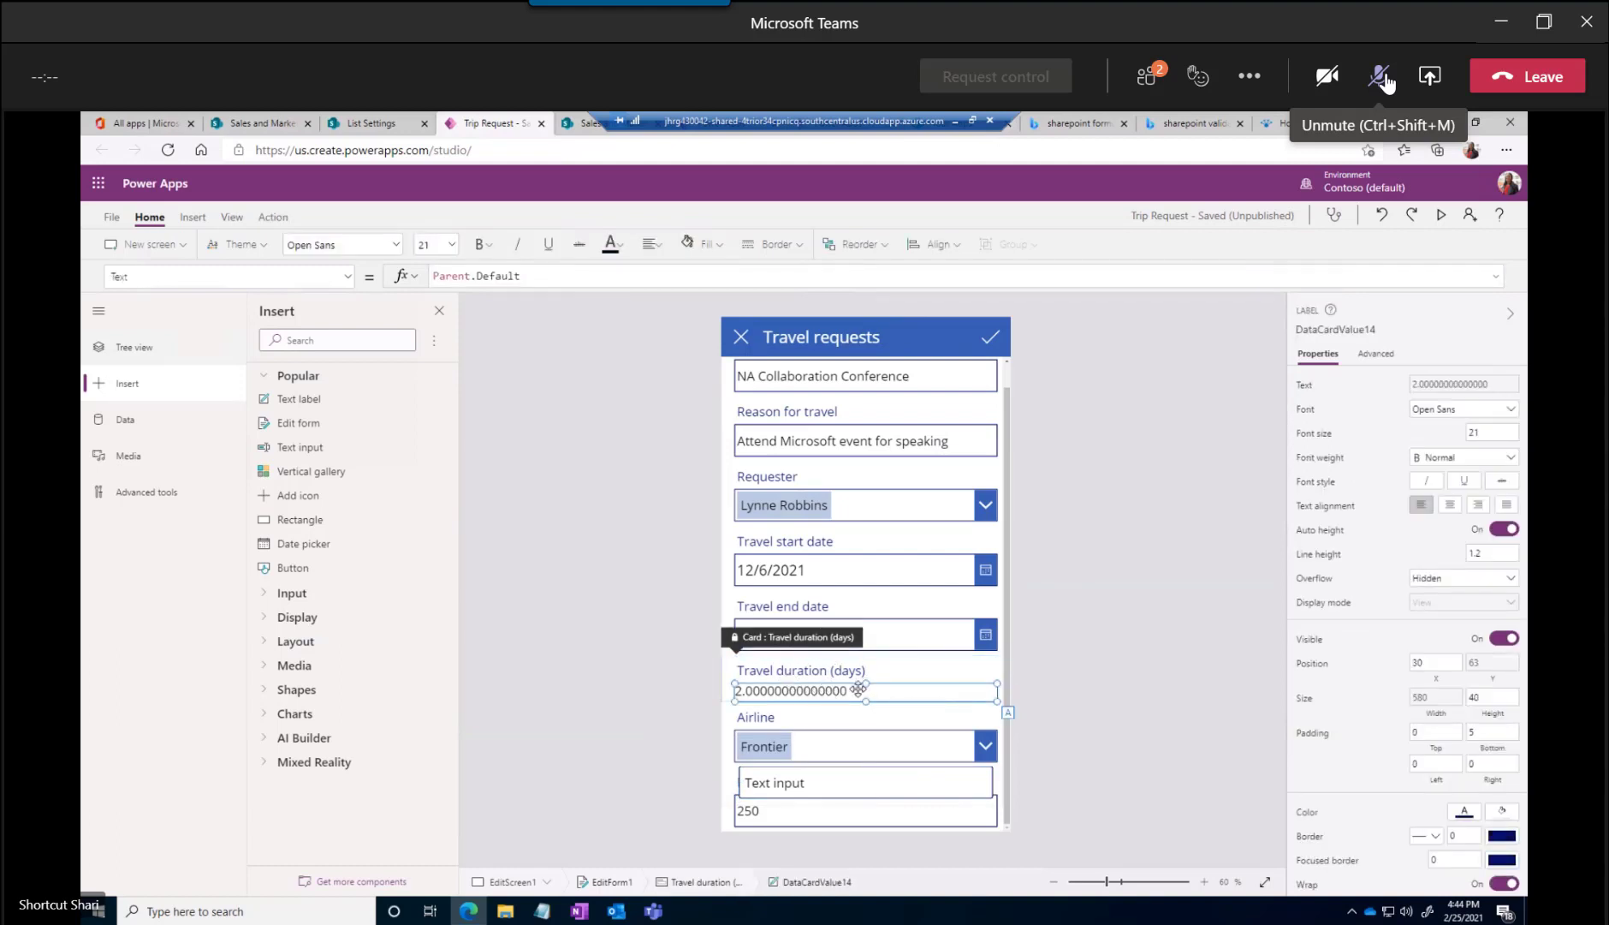
left_click(794, 674)
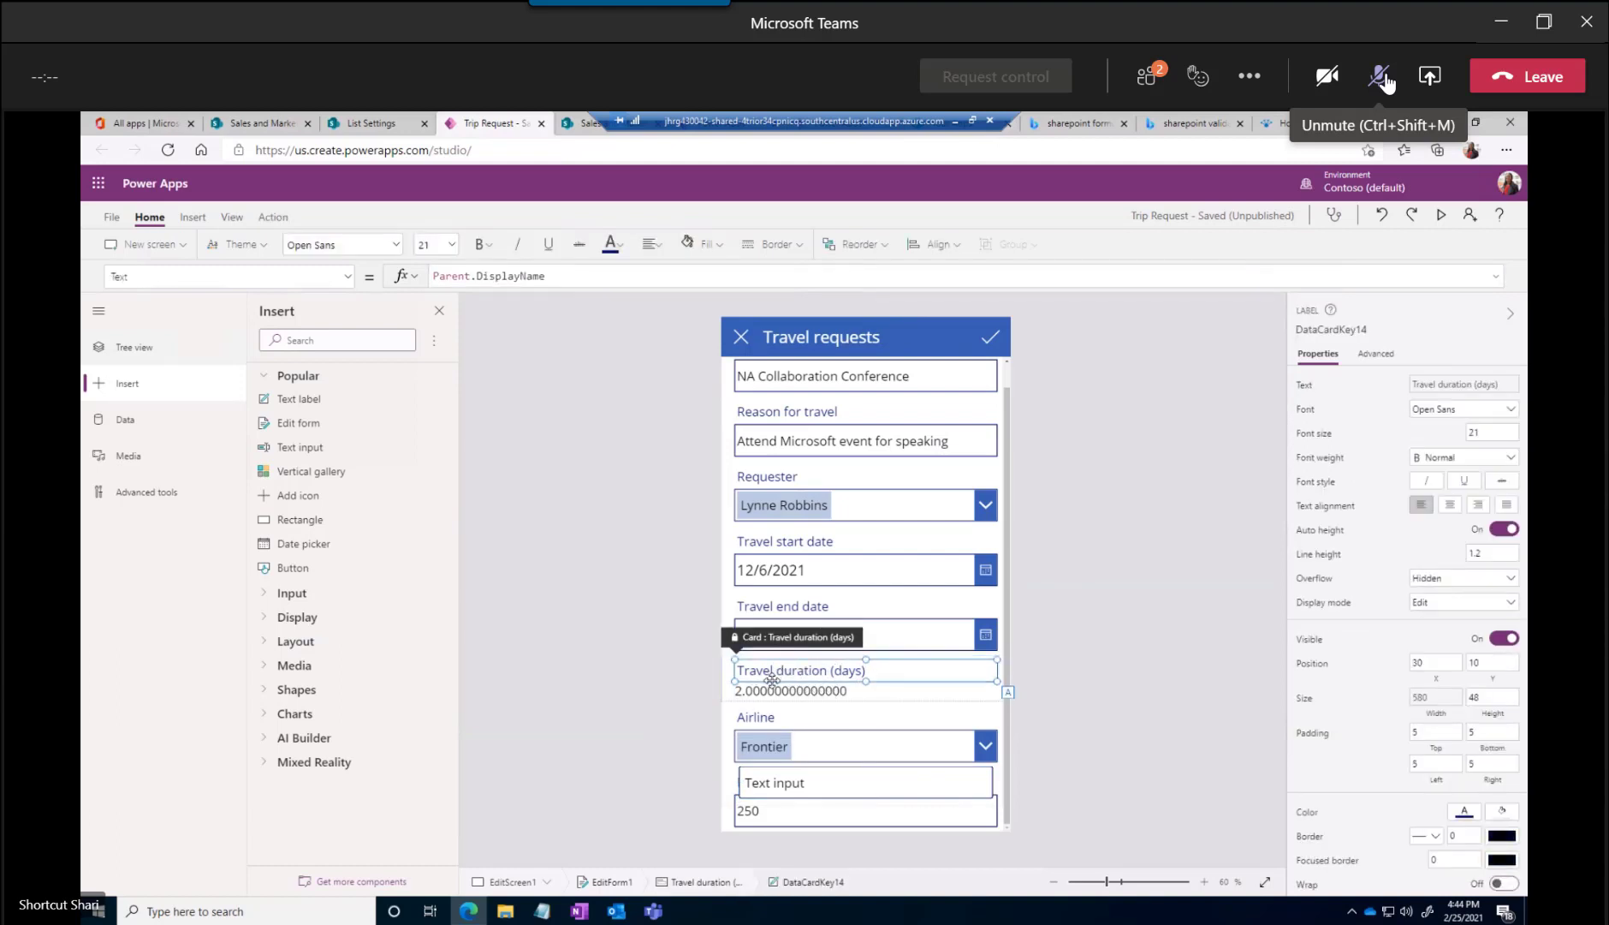
right_click(842, 661)
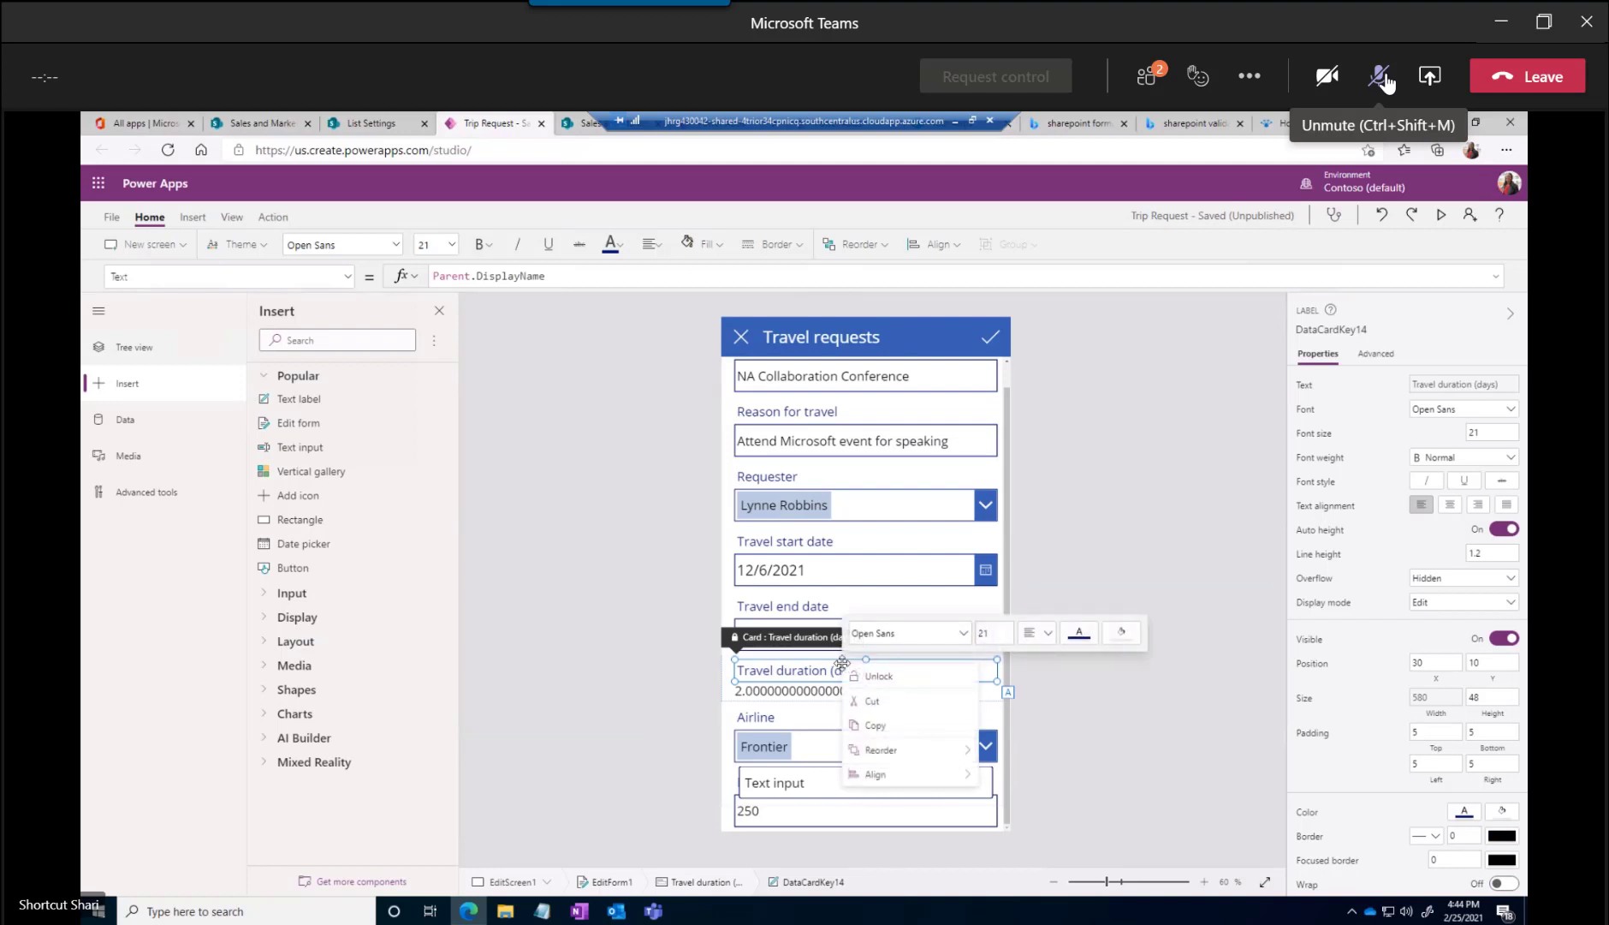
left_click(859, 679)
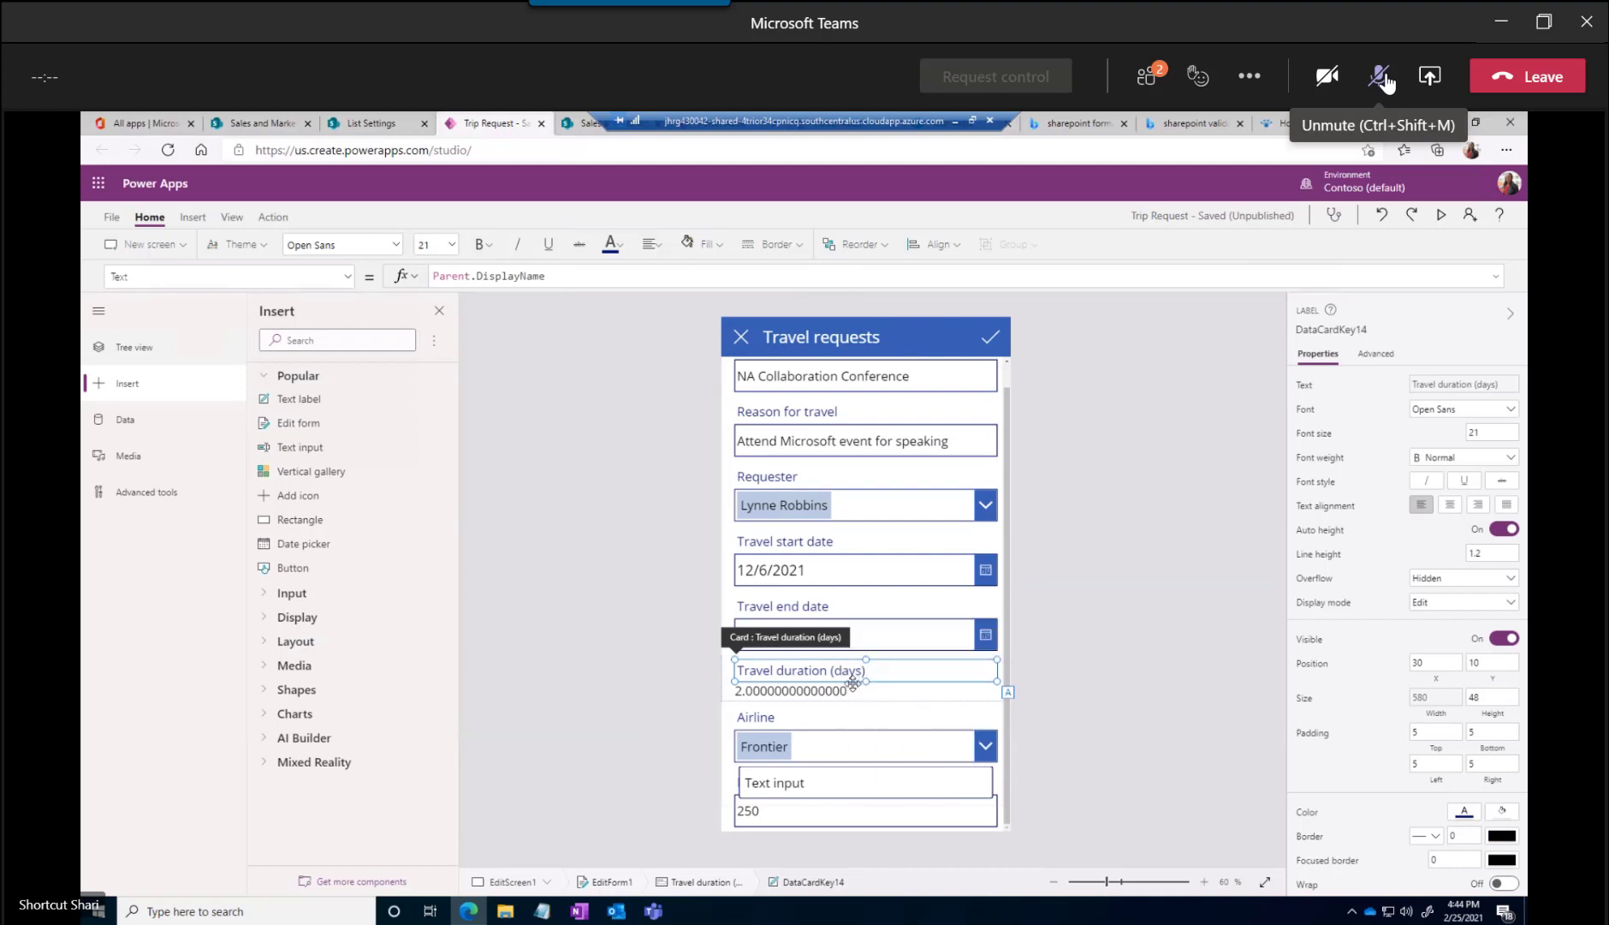
Delete the Travel duration (days) label, its value and the emptied data card from the edit form
key("Delete")
left_click(845, 689)
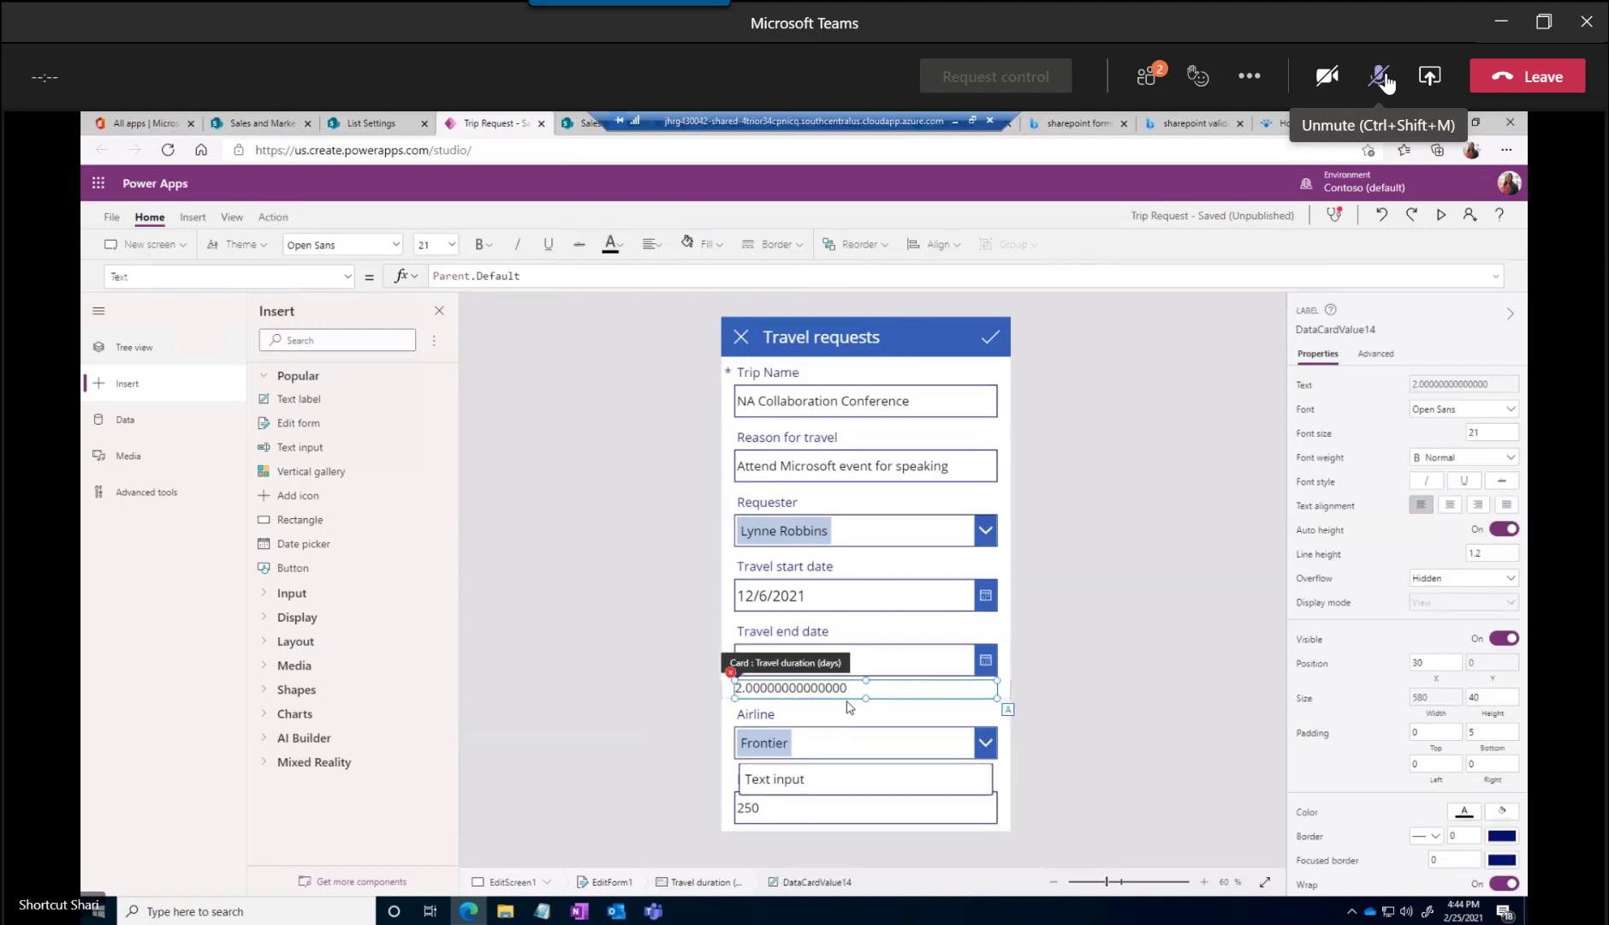
key("Delete")
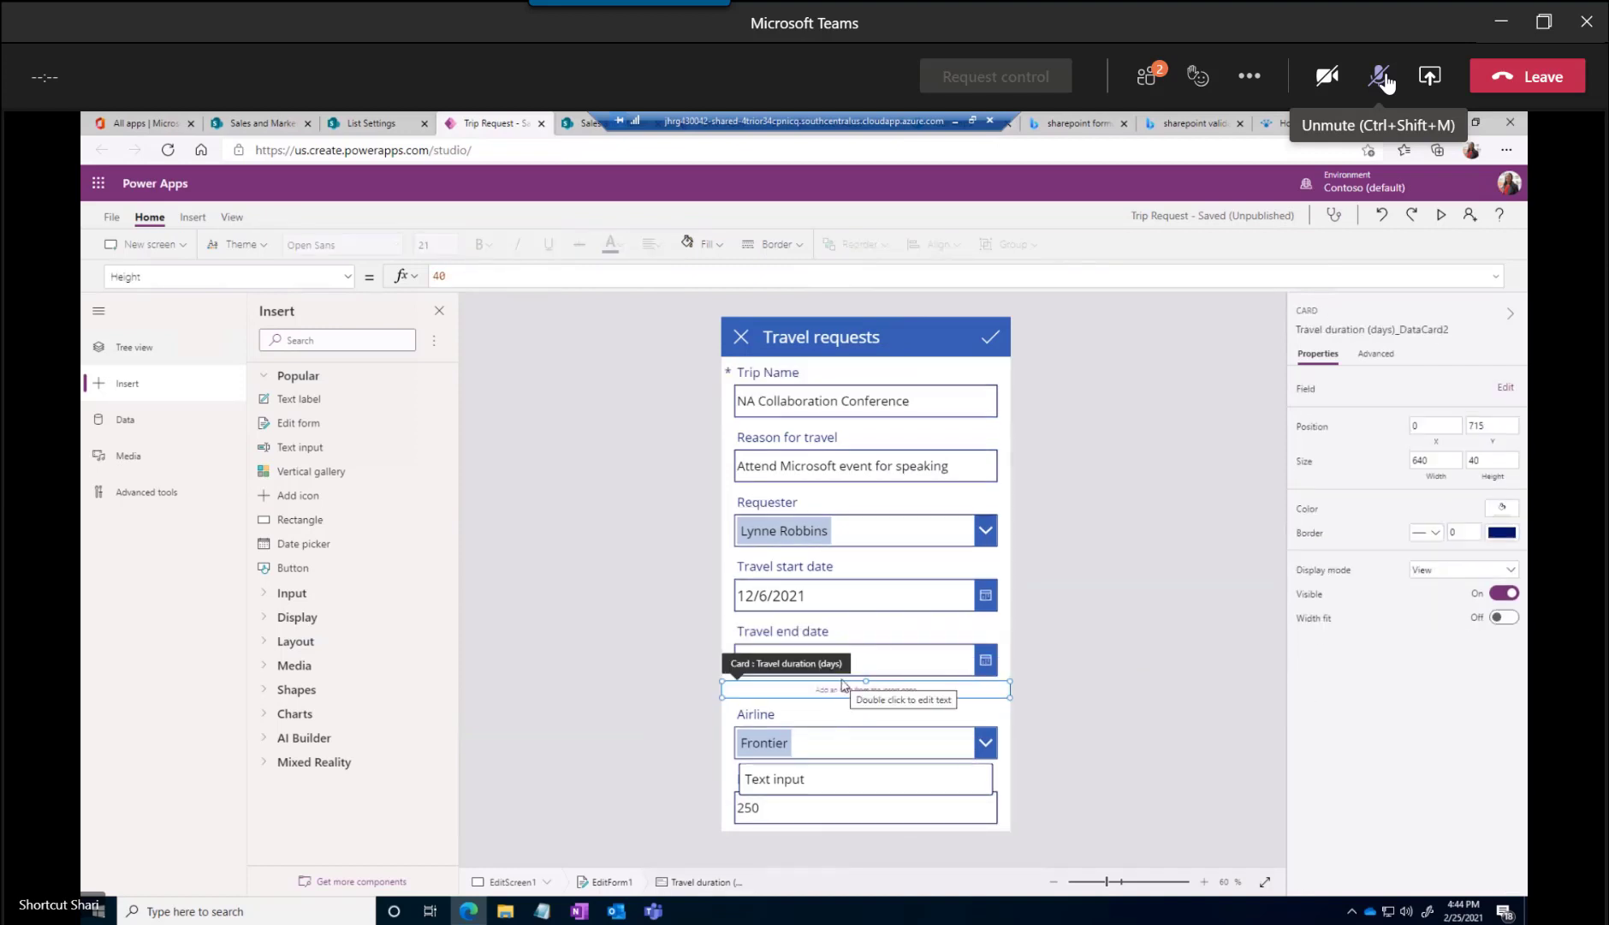
left_click(1384, 77)
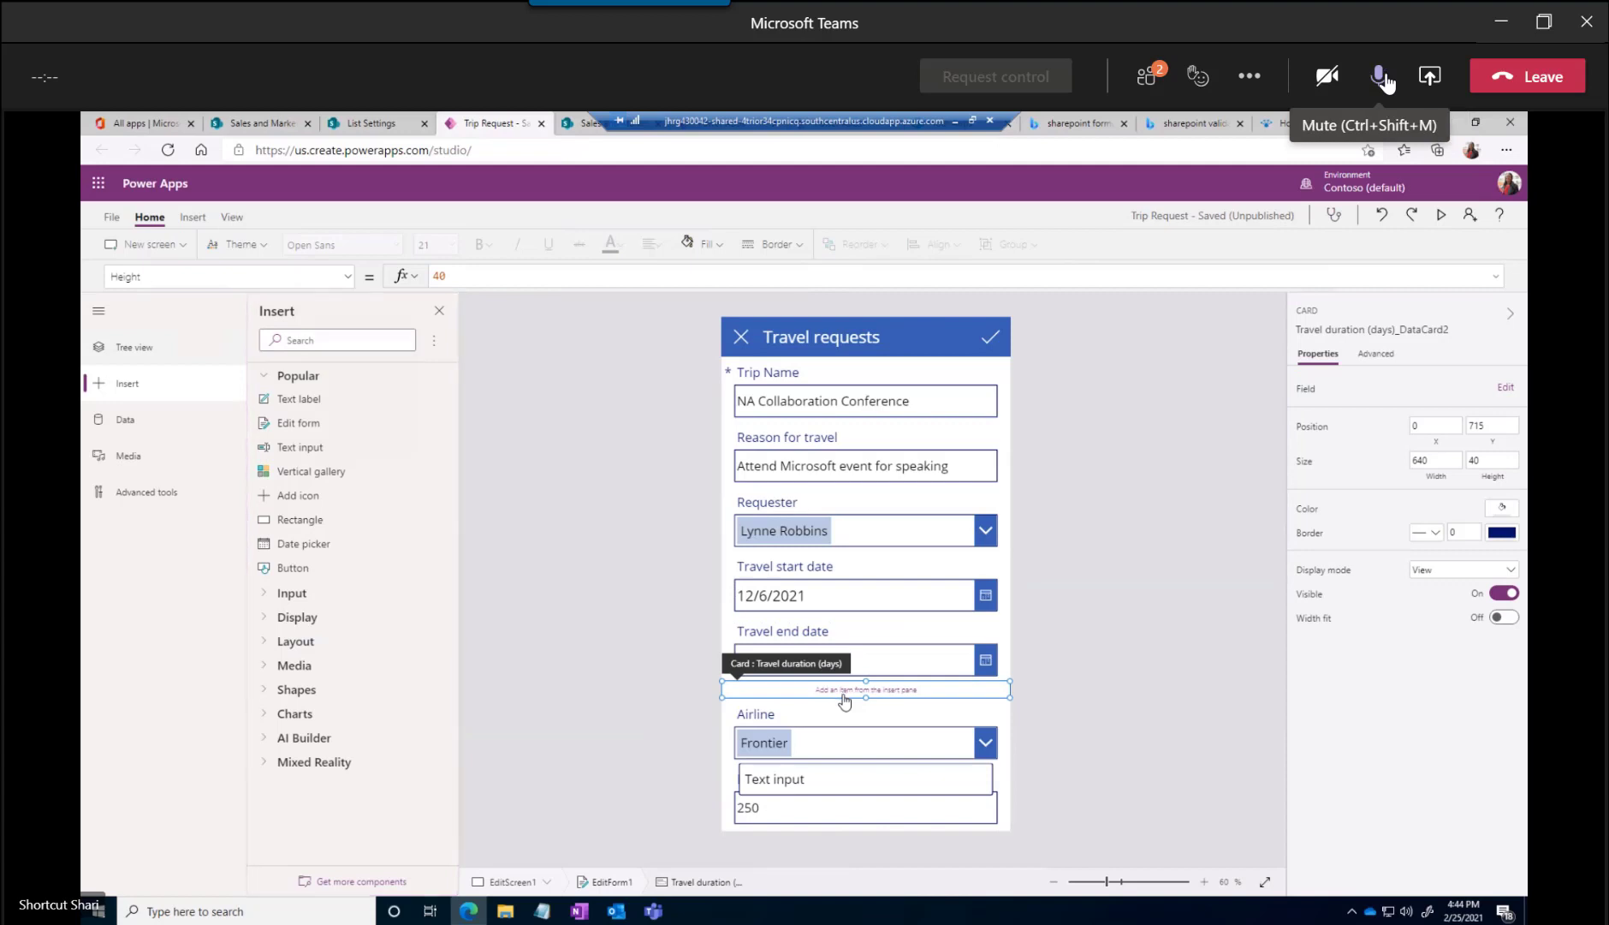
key("Delete")
left_click(1382, 77)
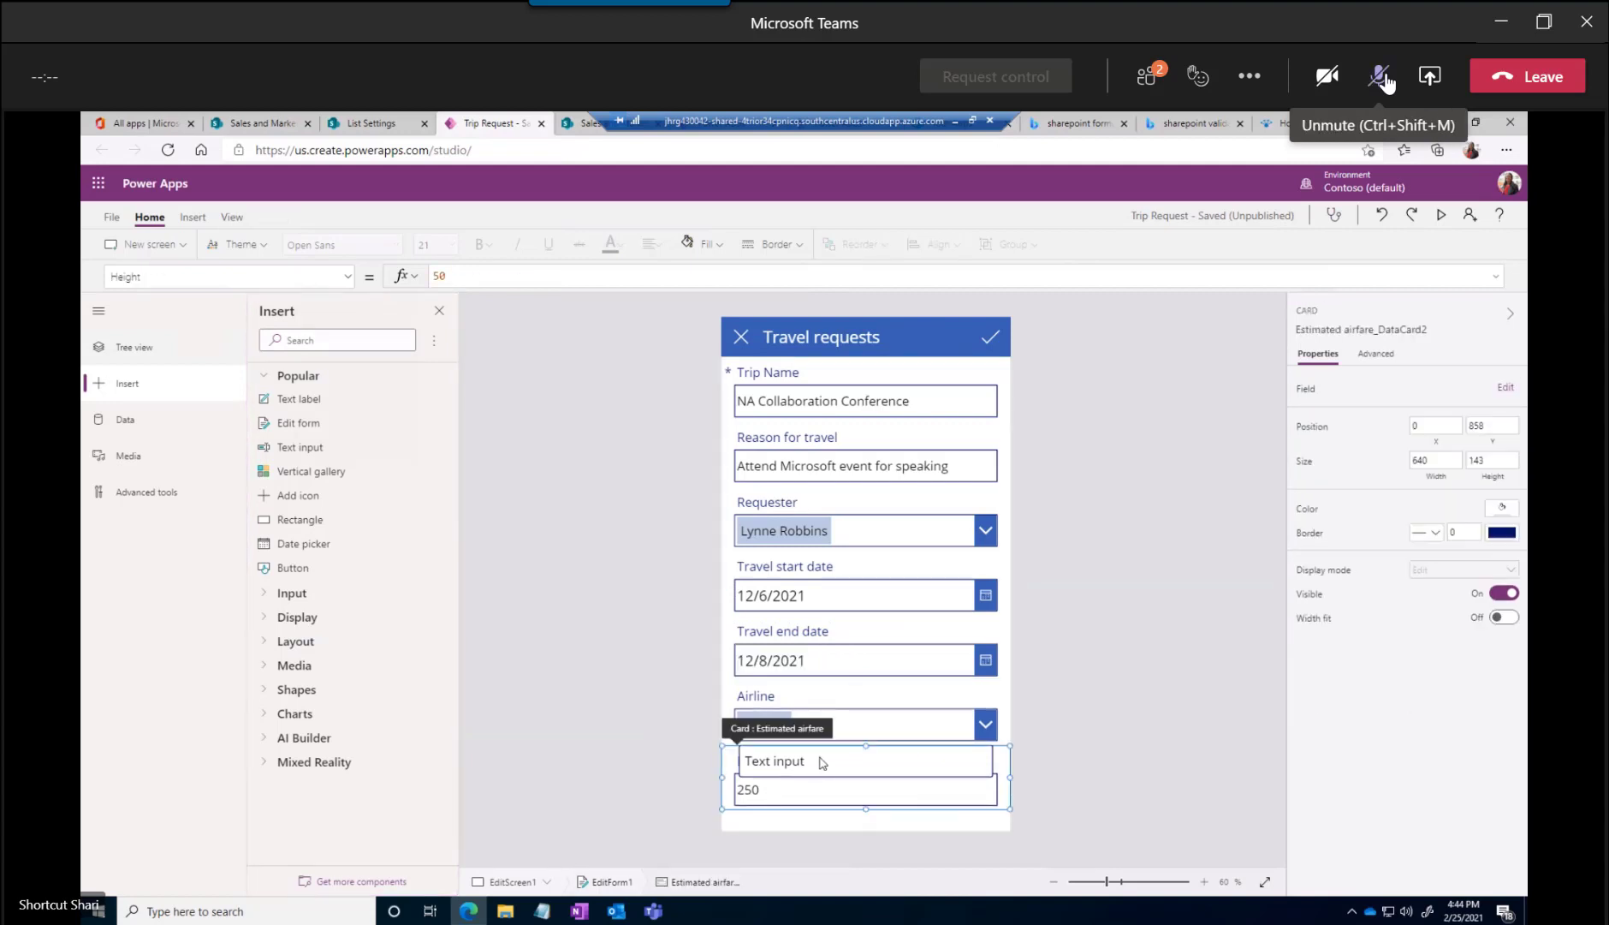
Shift the inserted text input within the Estimated airfare card, and remove it from the form
left_click(835, 749)
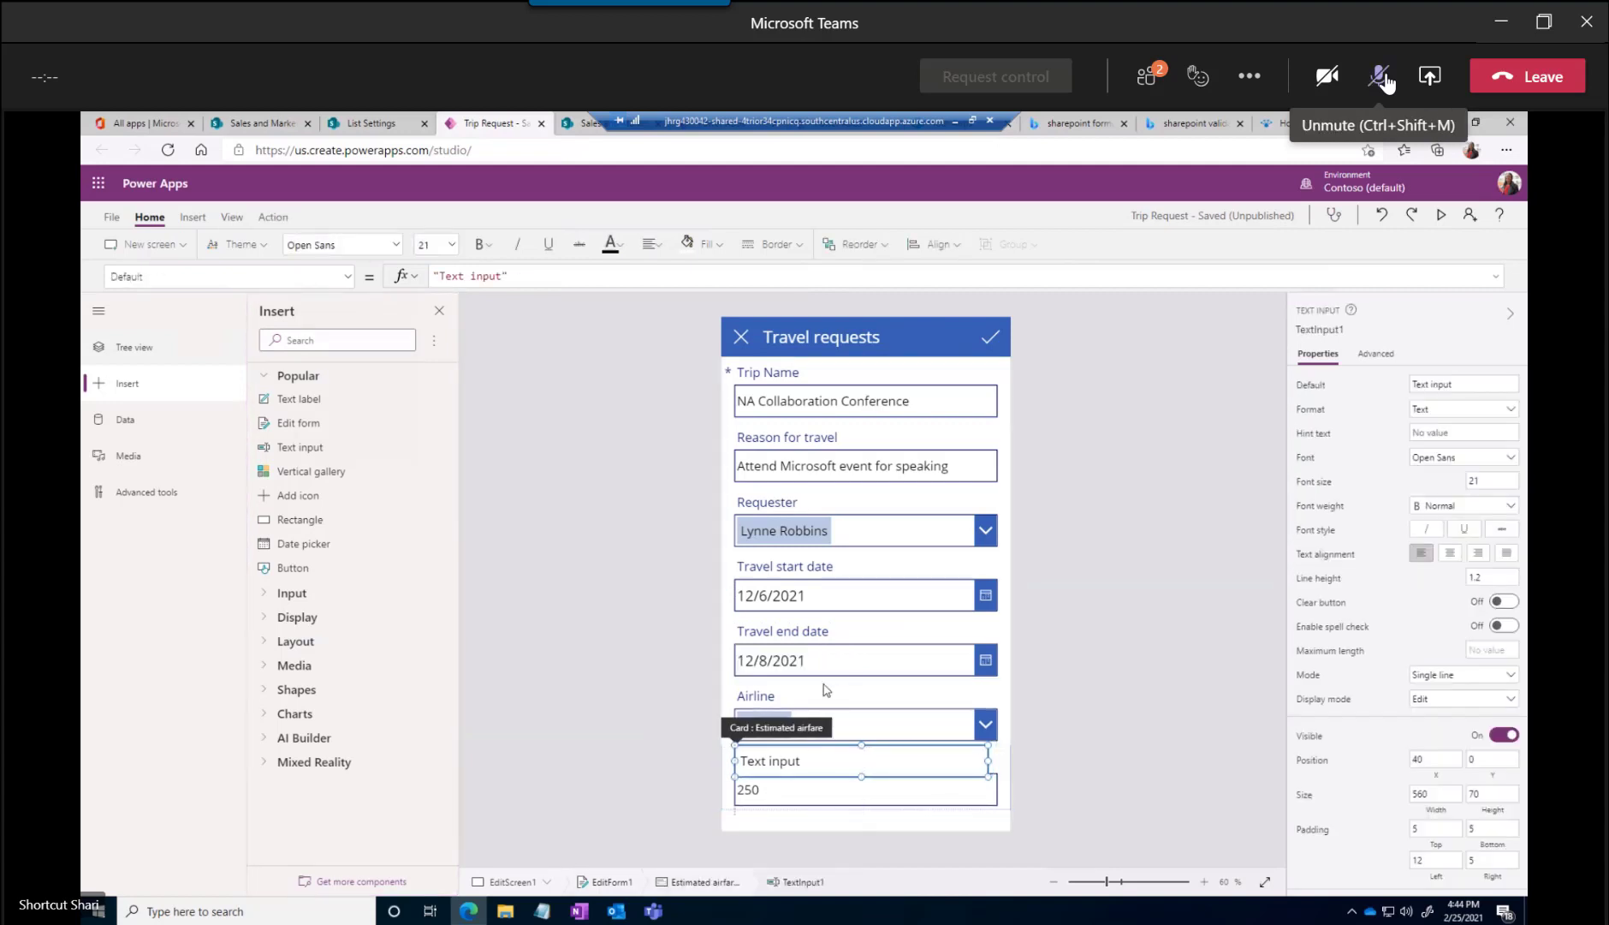
left_click(1382, 77)
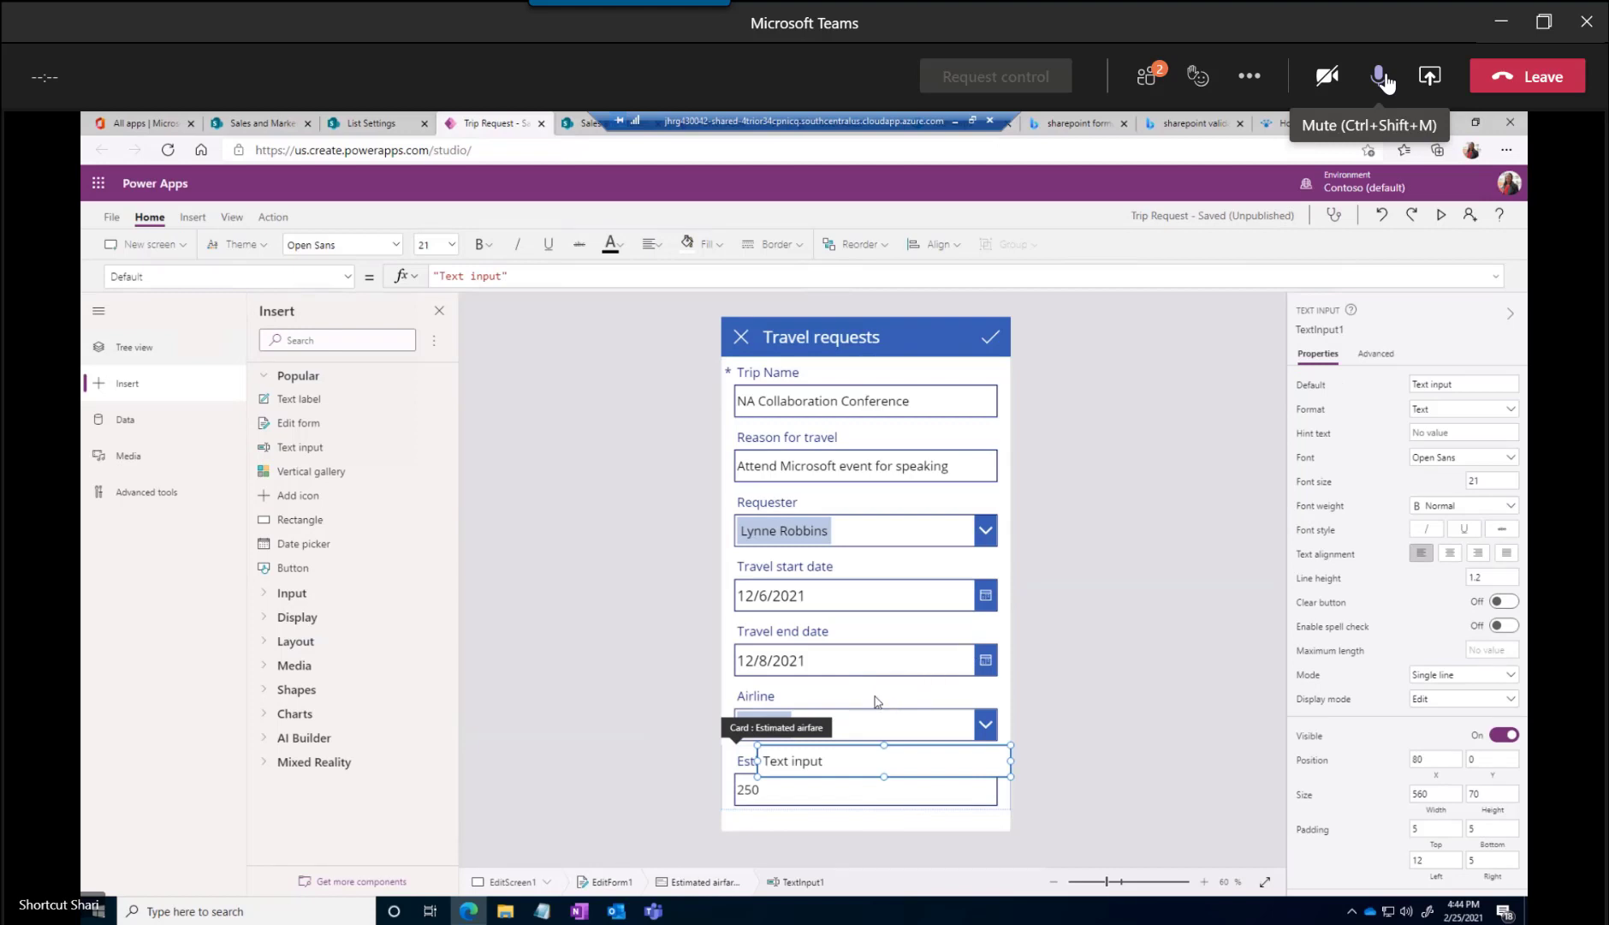
left_click(1381, 77)
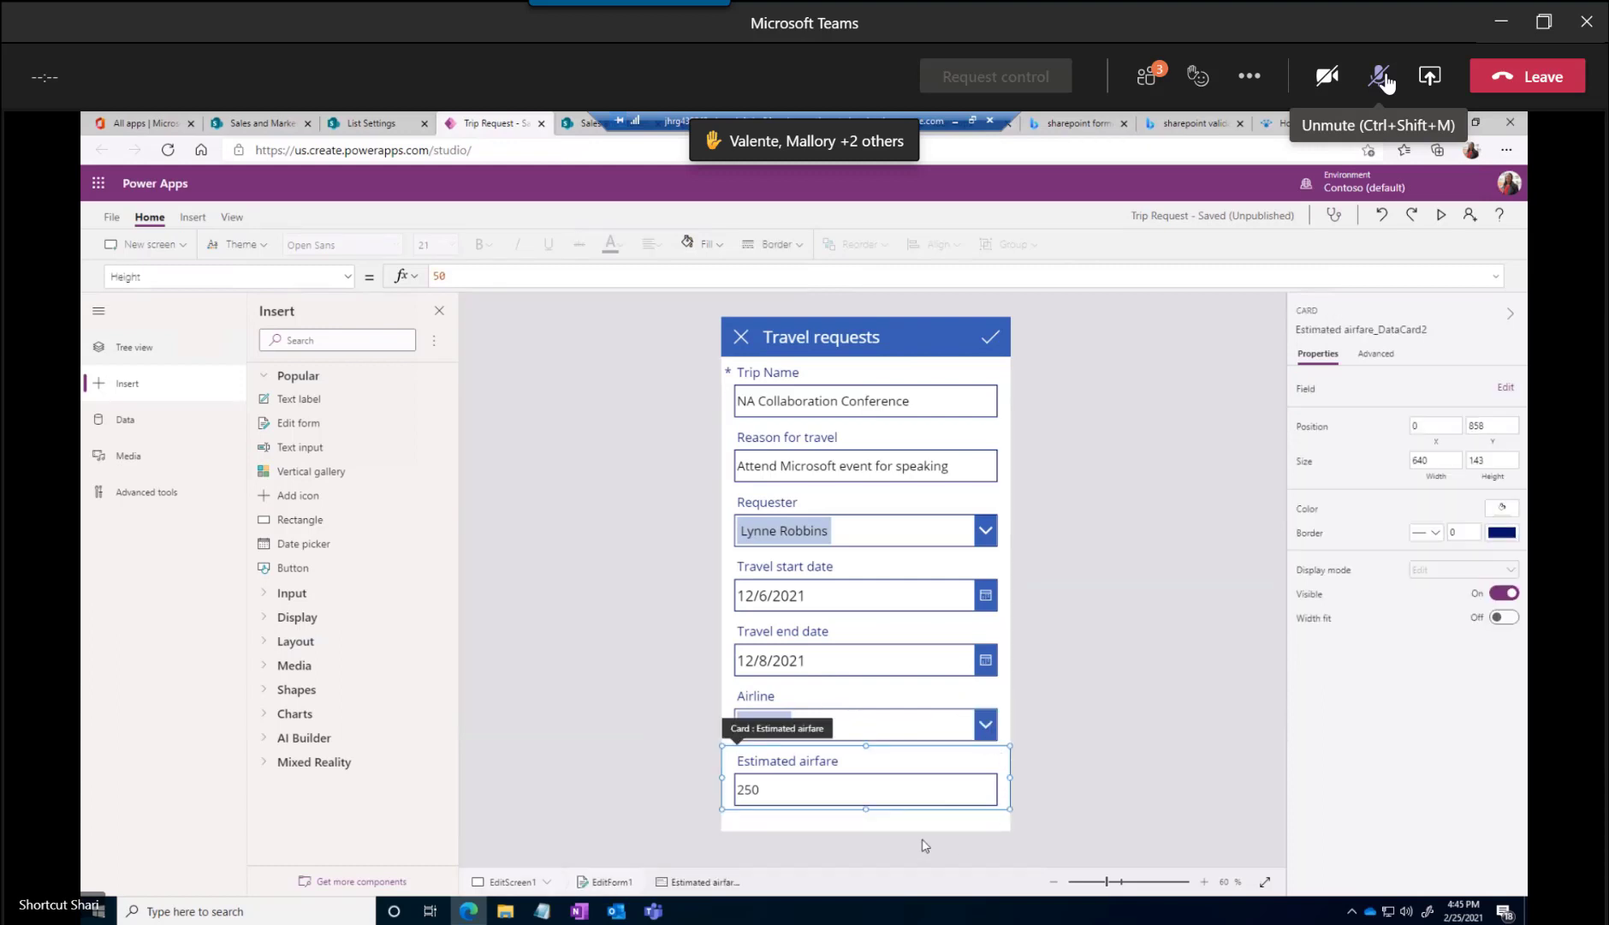
Select EditForm1, open its list of fields, and view the app's data connections, leaving the meeting microphone muted
left_click(1379, 81)
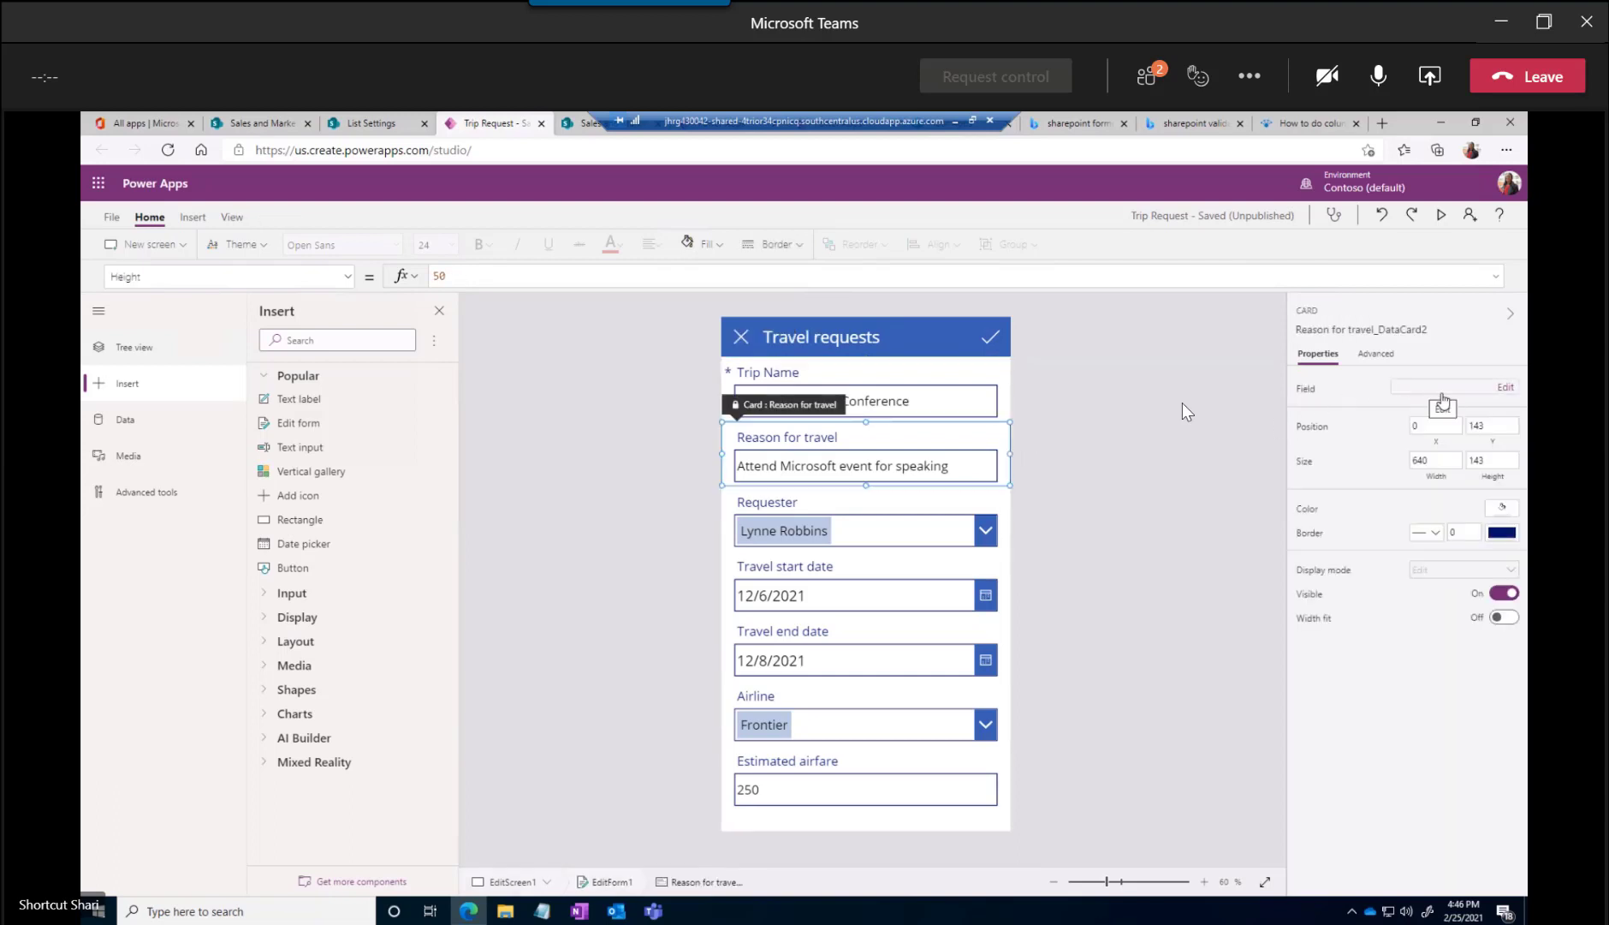
left_click(1377, 90)
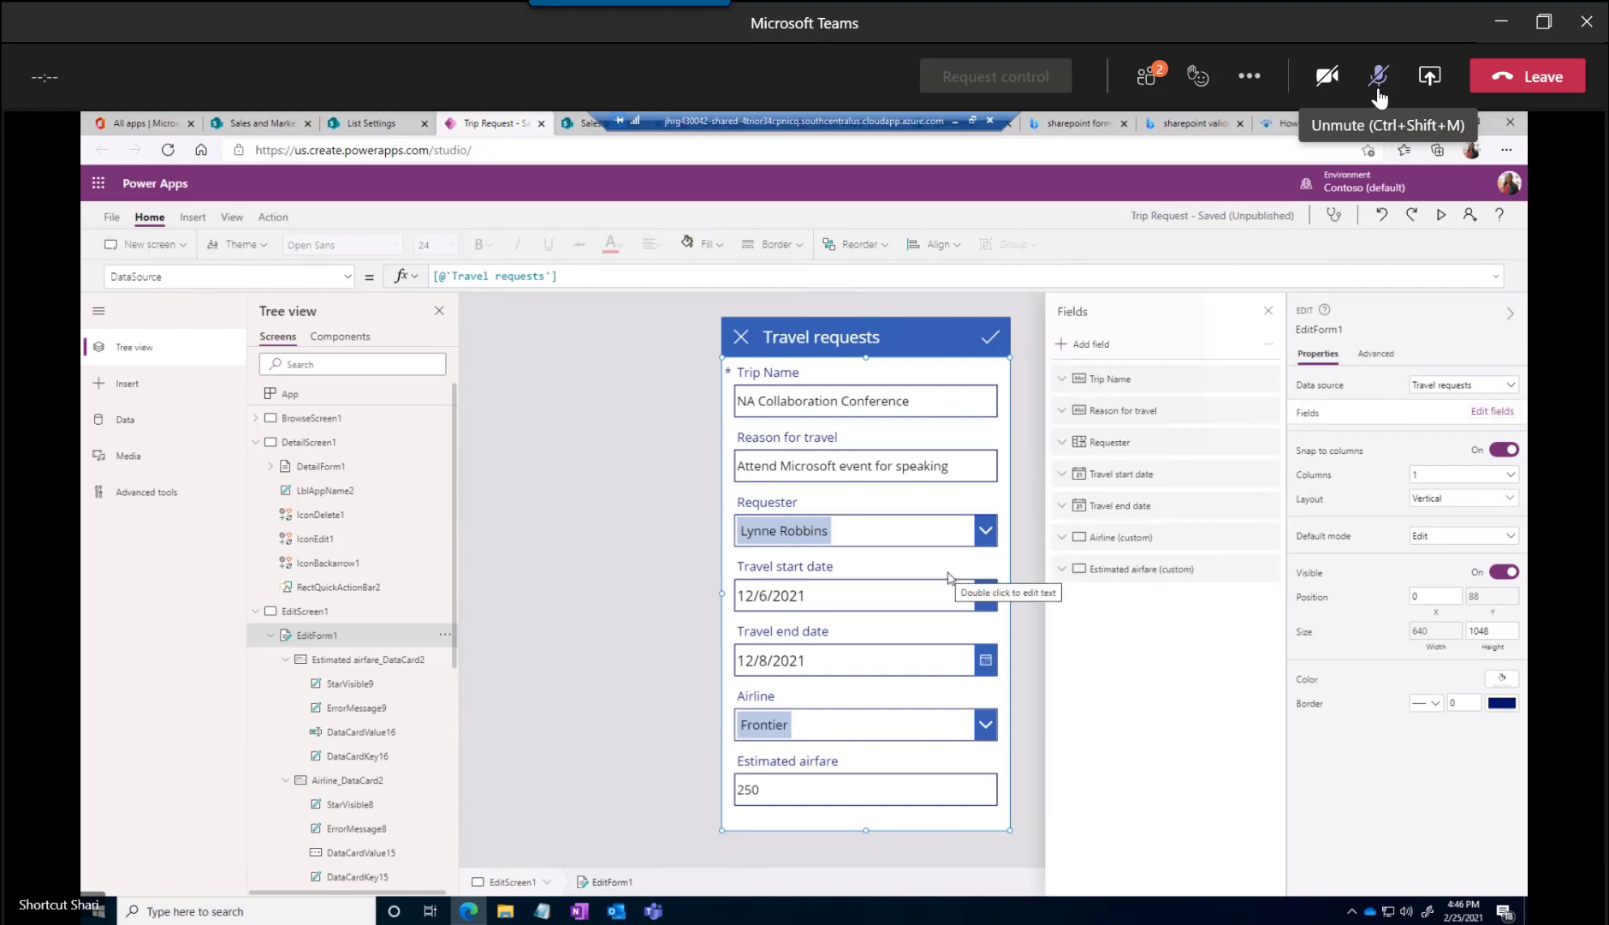
left_click(1379, 79)
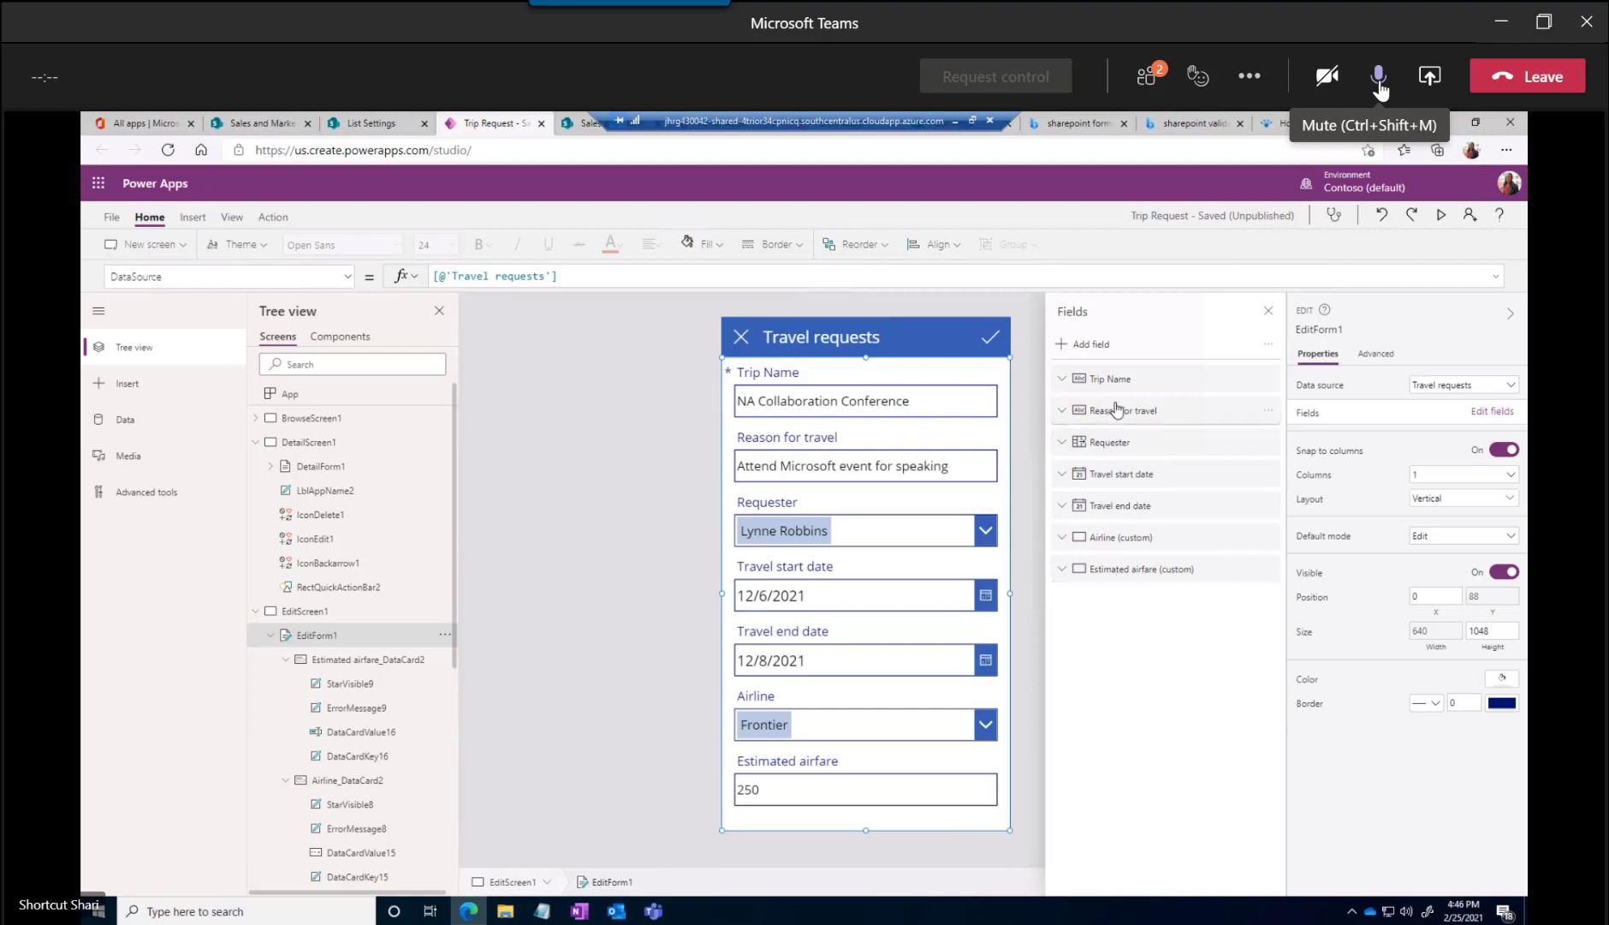
left_click(1379, 84)
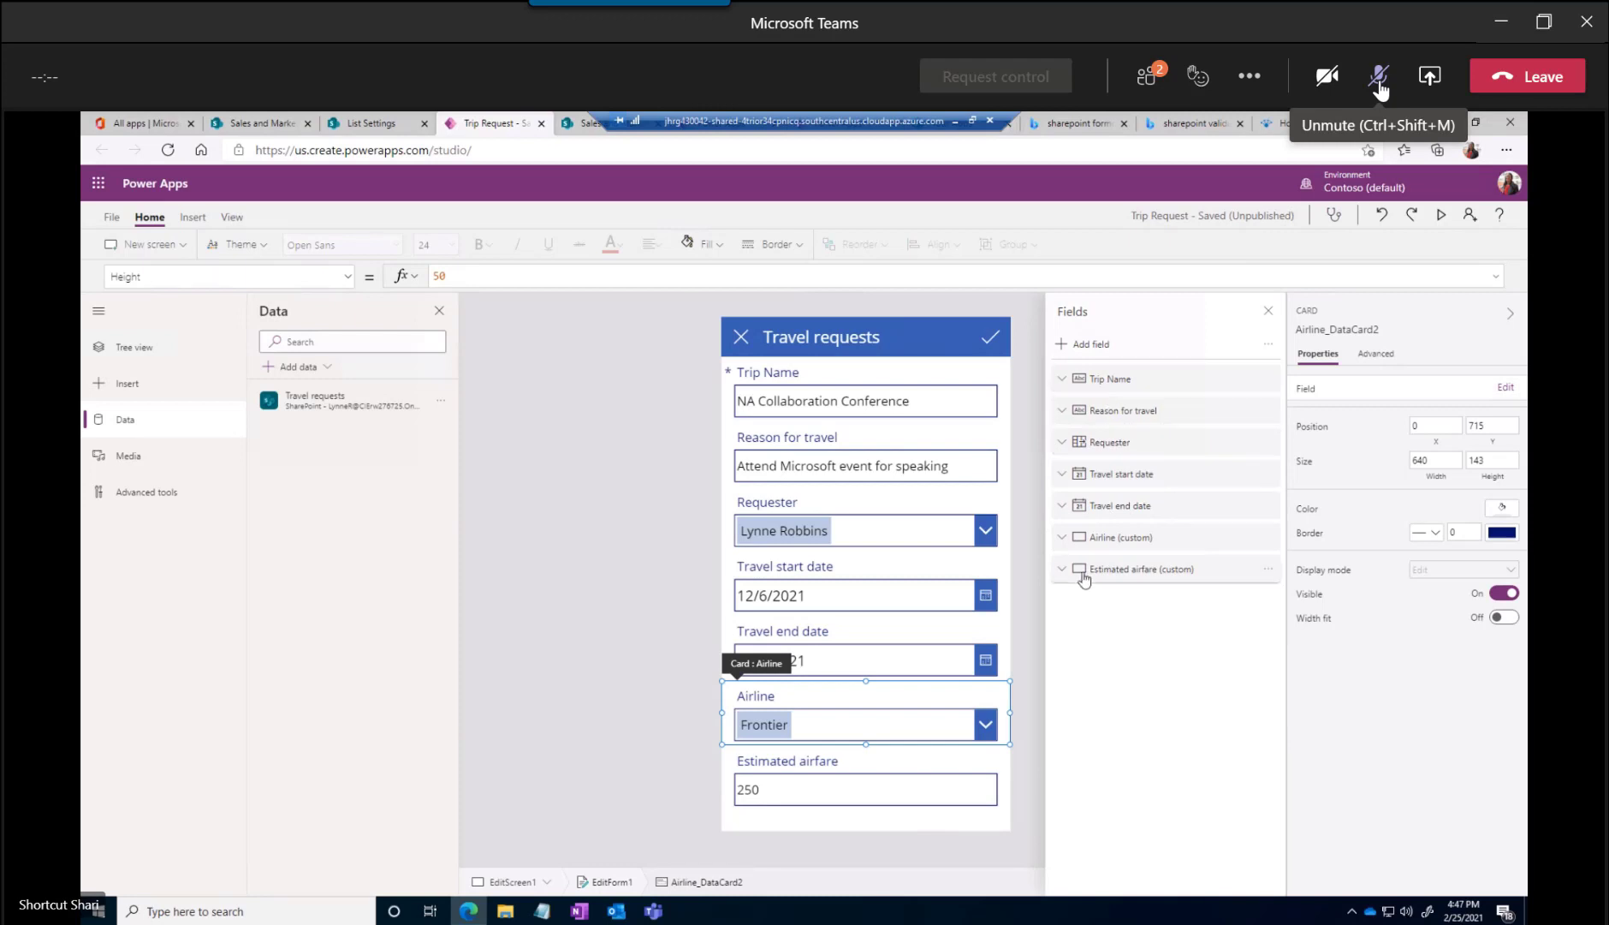
Add the Seat Preference field to the edit form between Requester and Travel start date, leaving the meeting microphone muted
left_click(1379, 84)
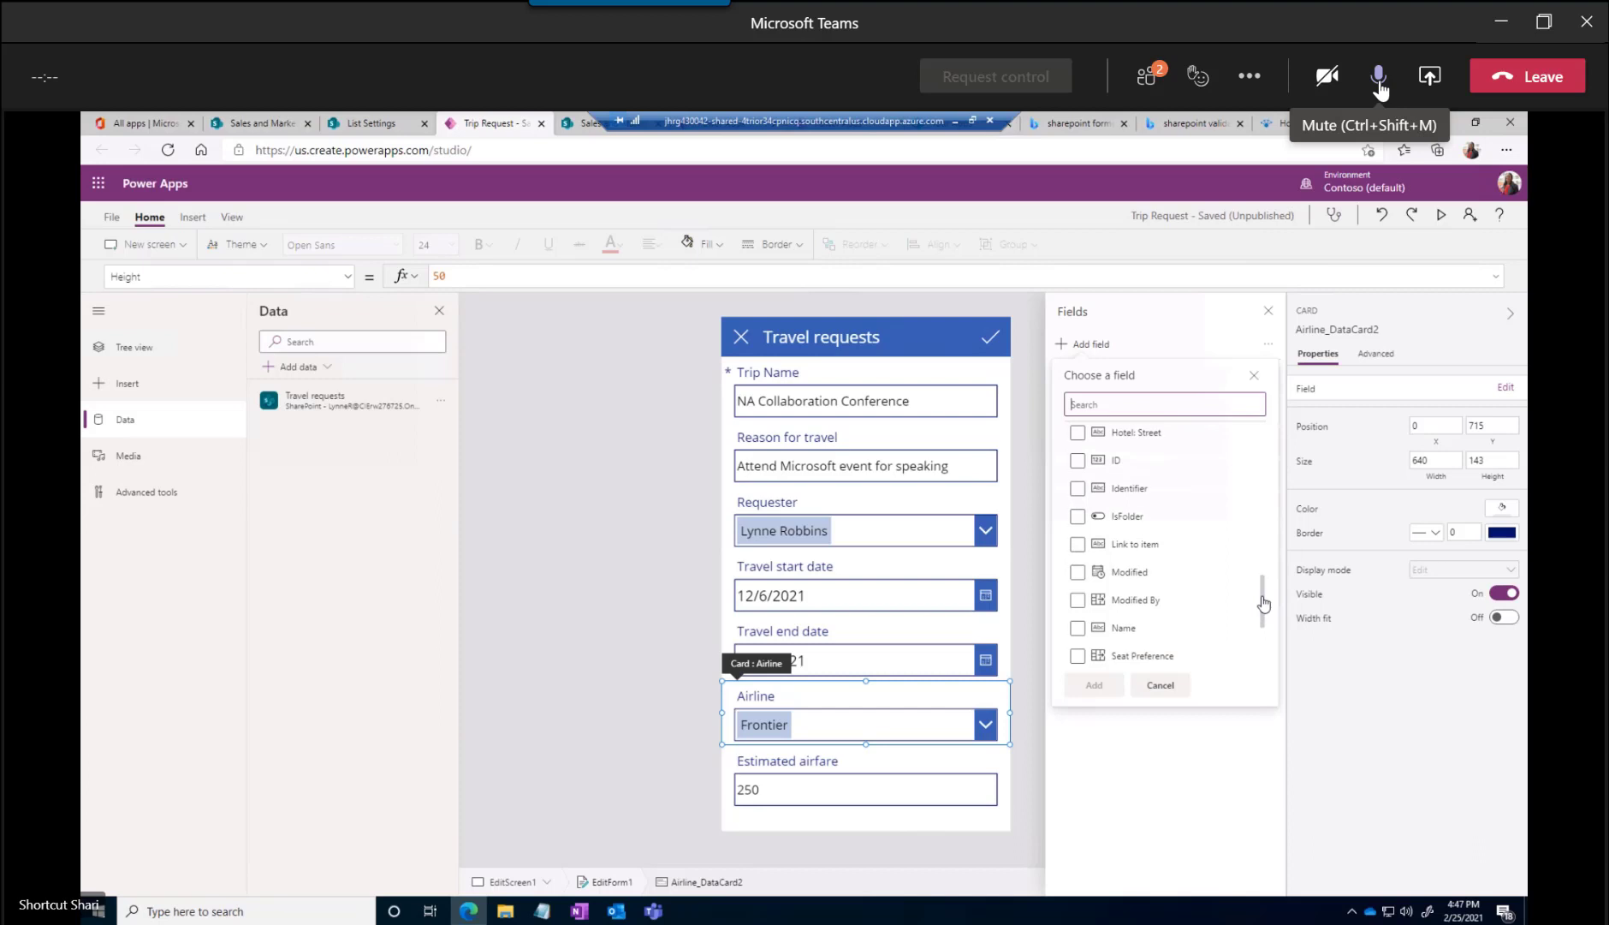
left_click(1380, 86)
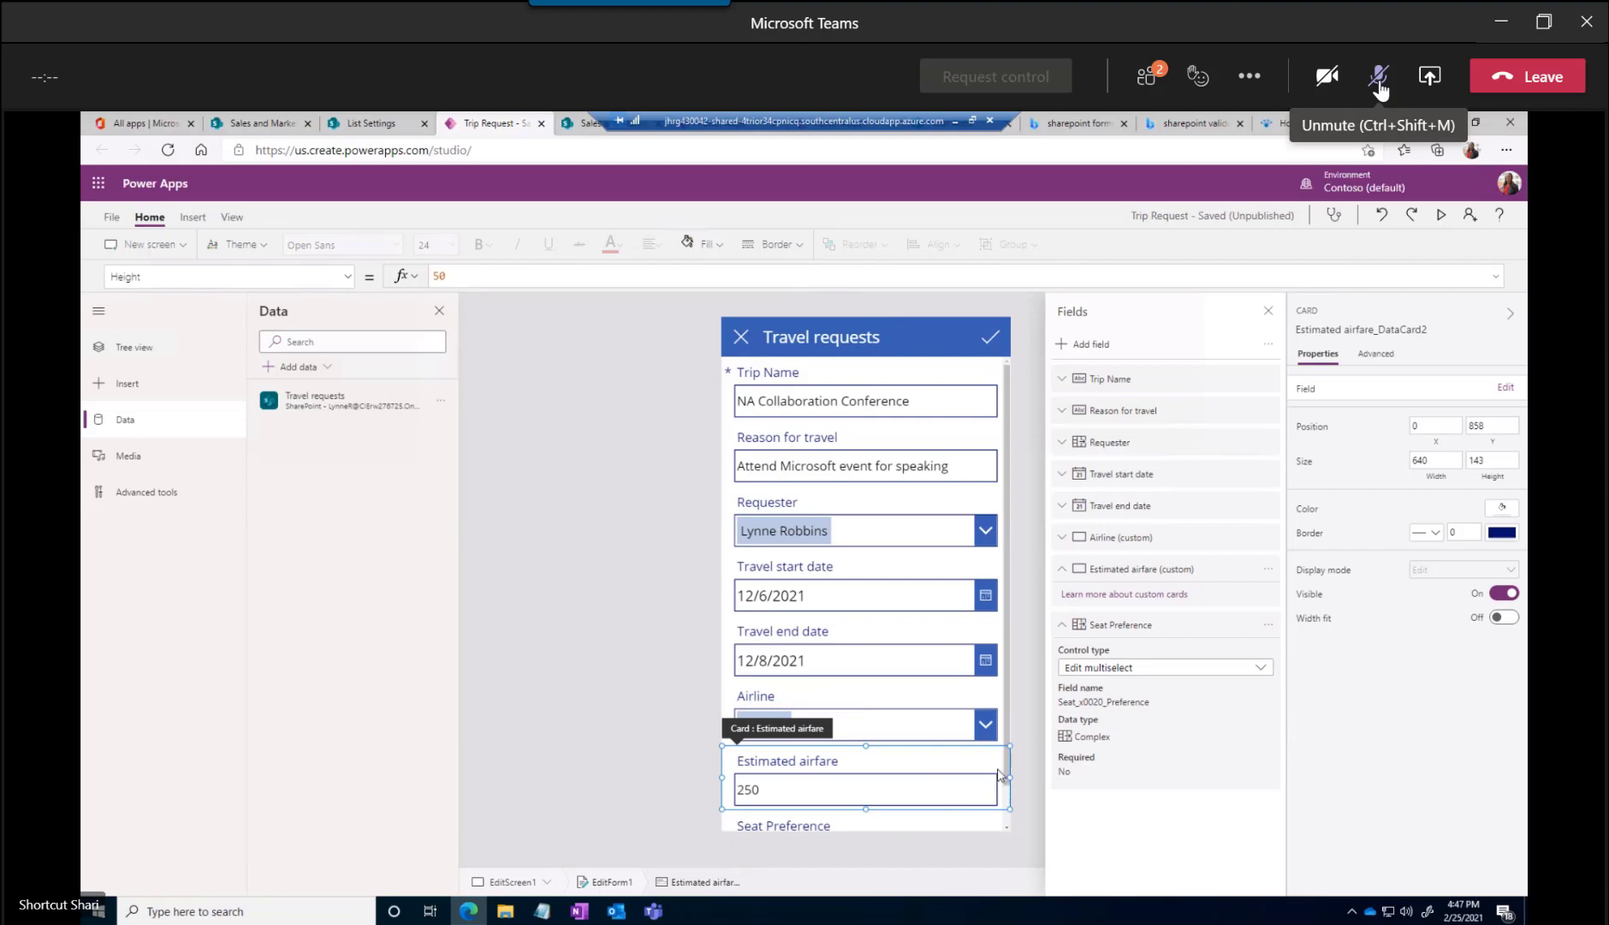
left_click(1379, 79)
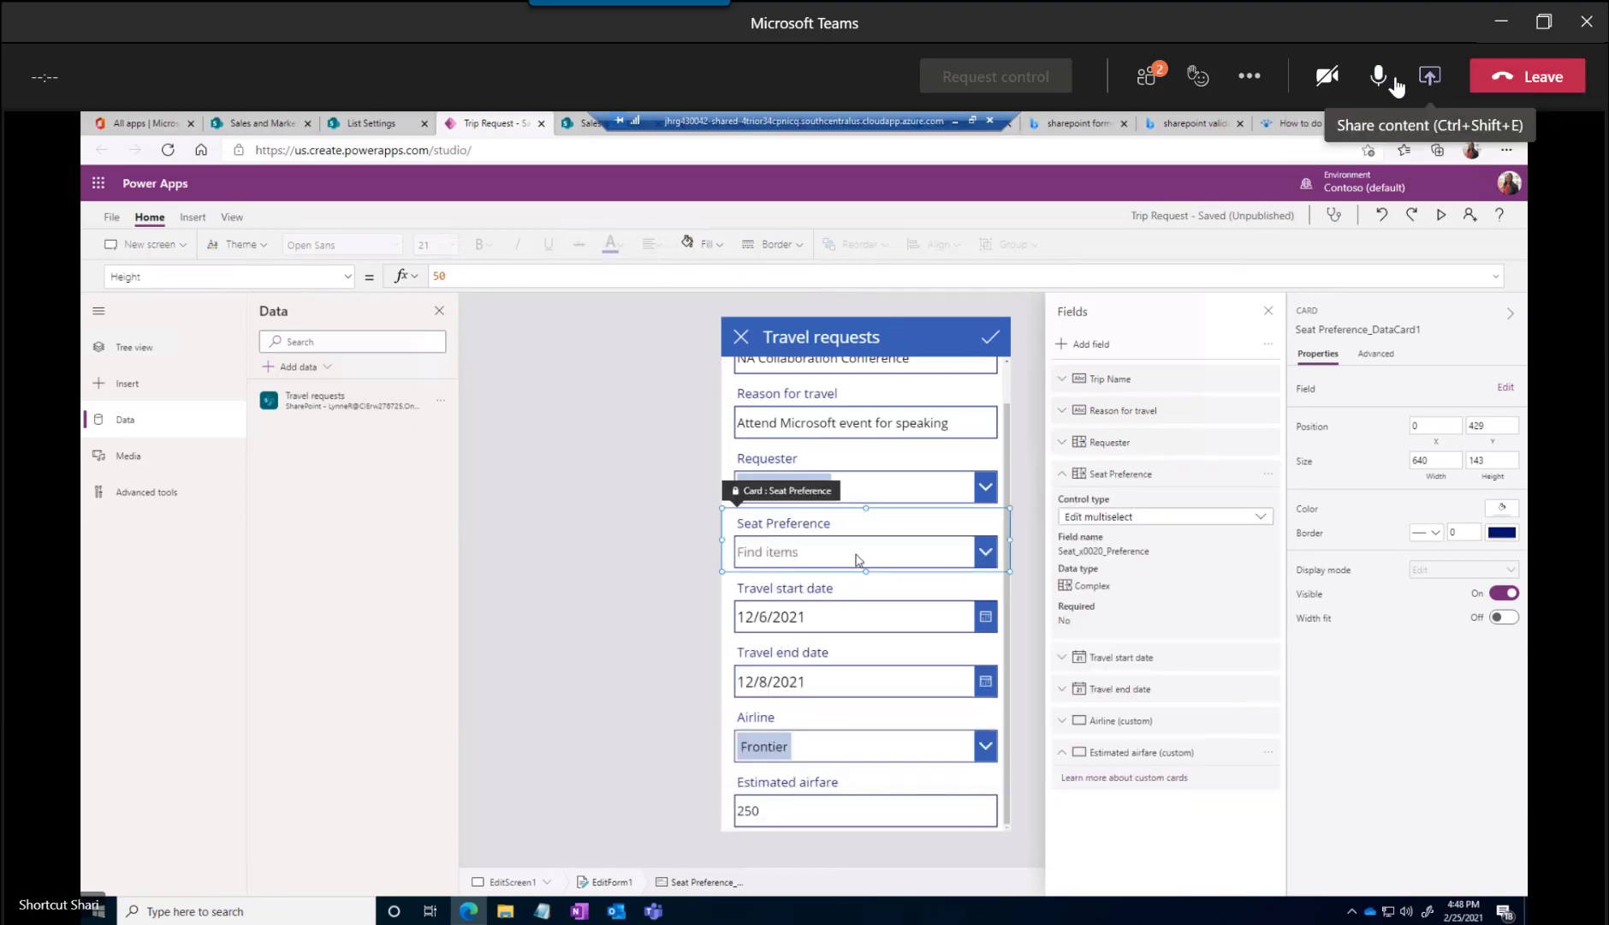
left_click(1380, 81)
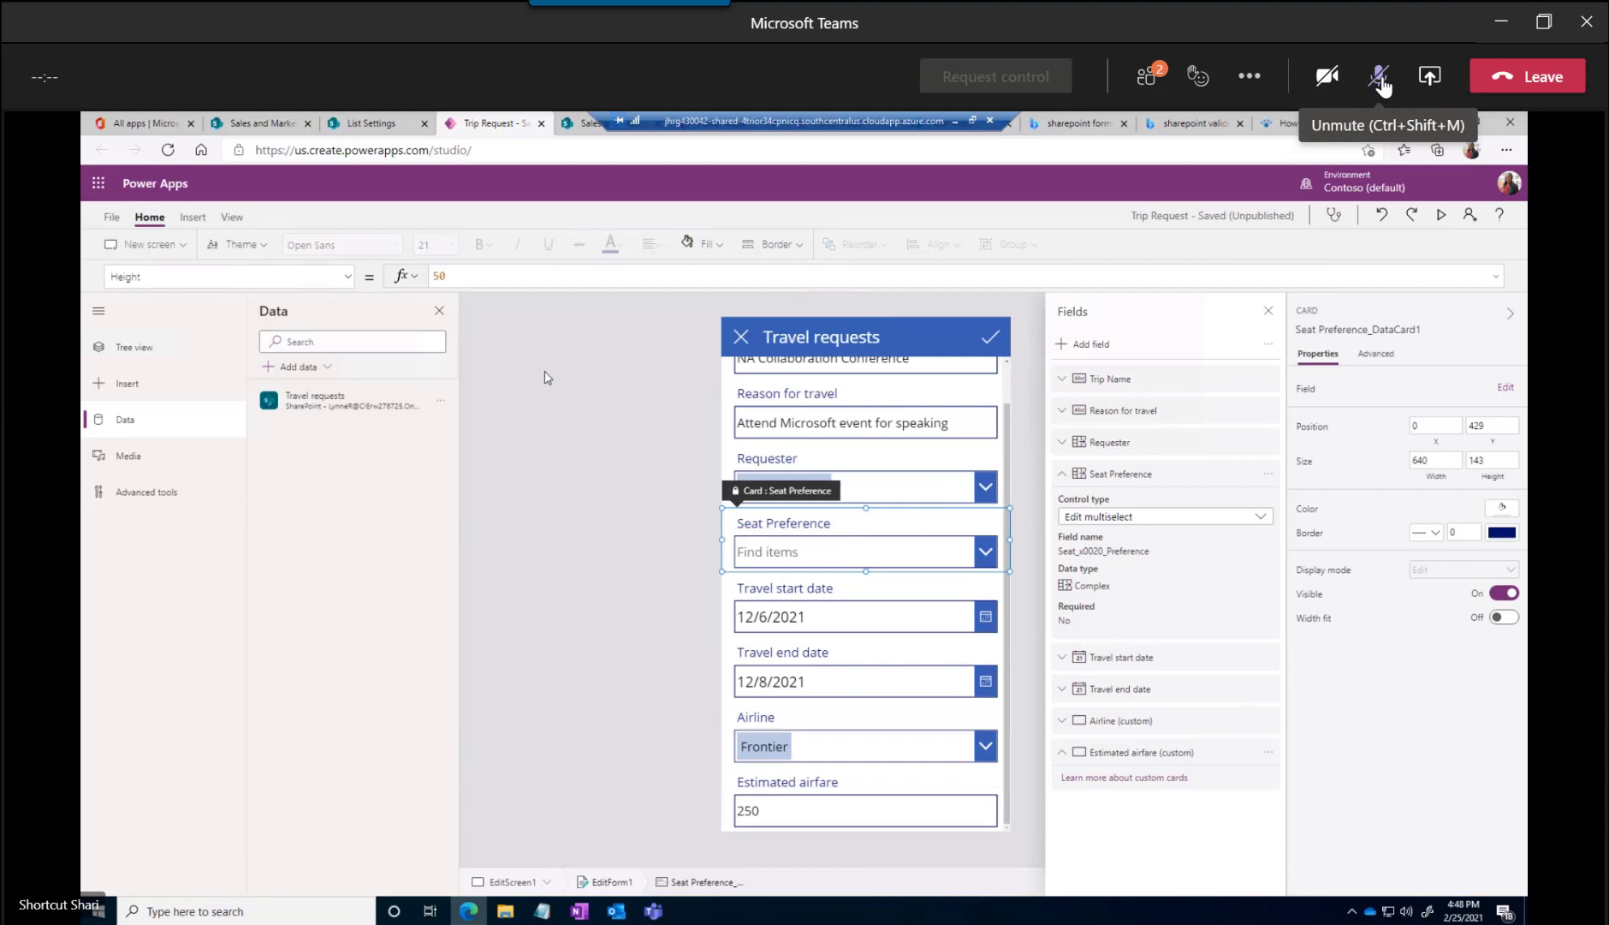
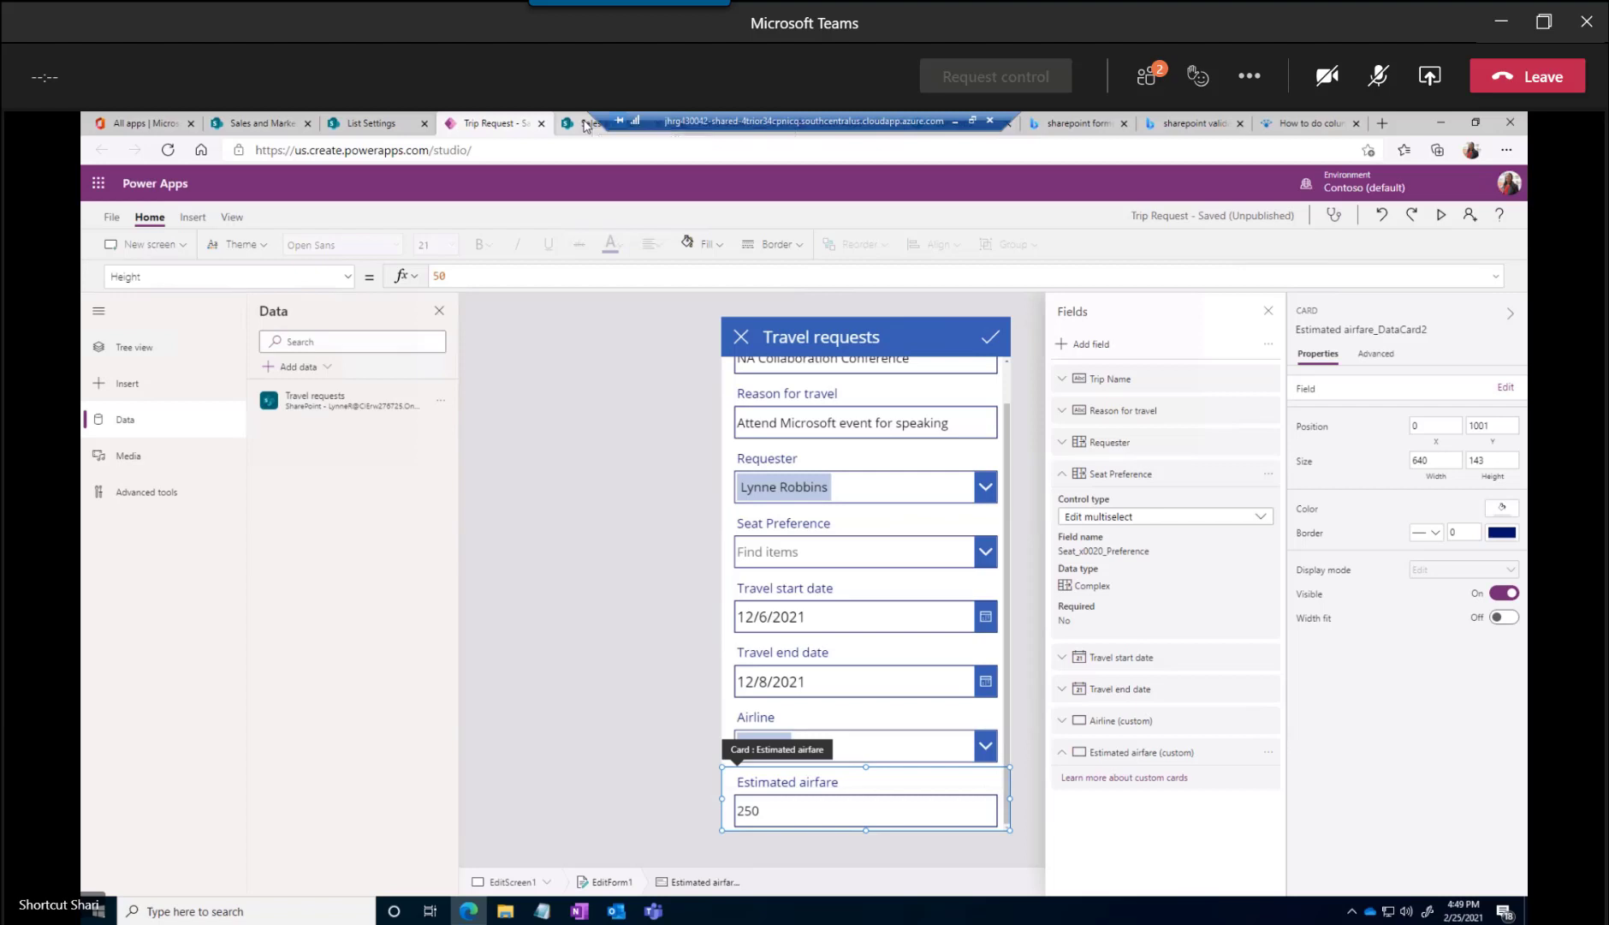
Switch to the SharePoint Travel requests list and start a Choice column named Rental Car with the description "Preferred Rental company"
left_click(586, 125)
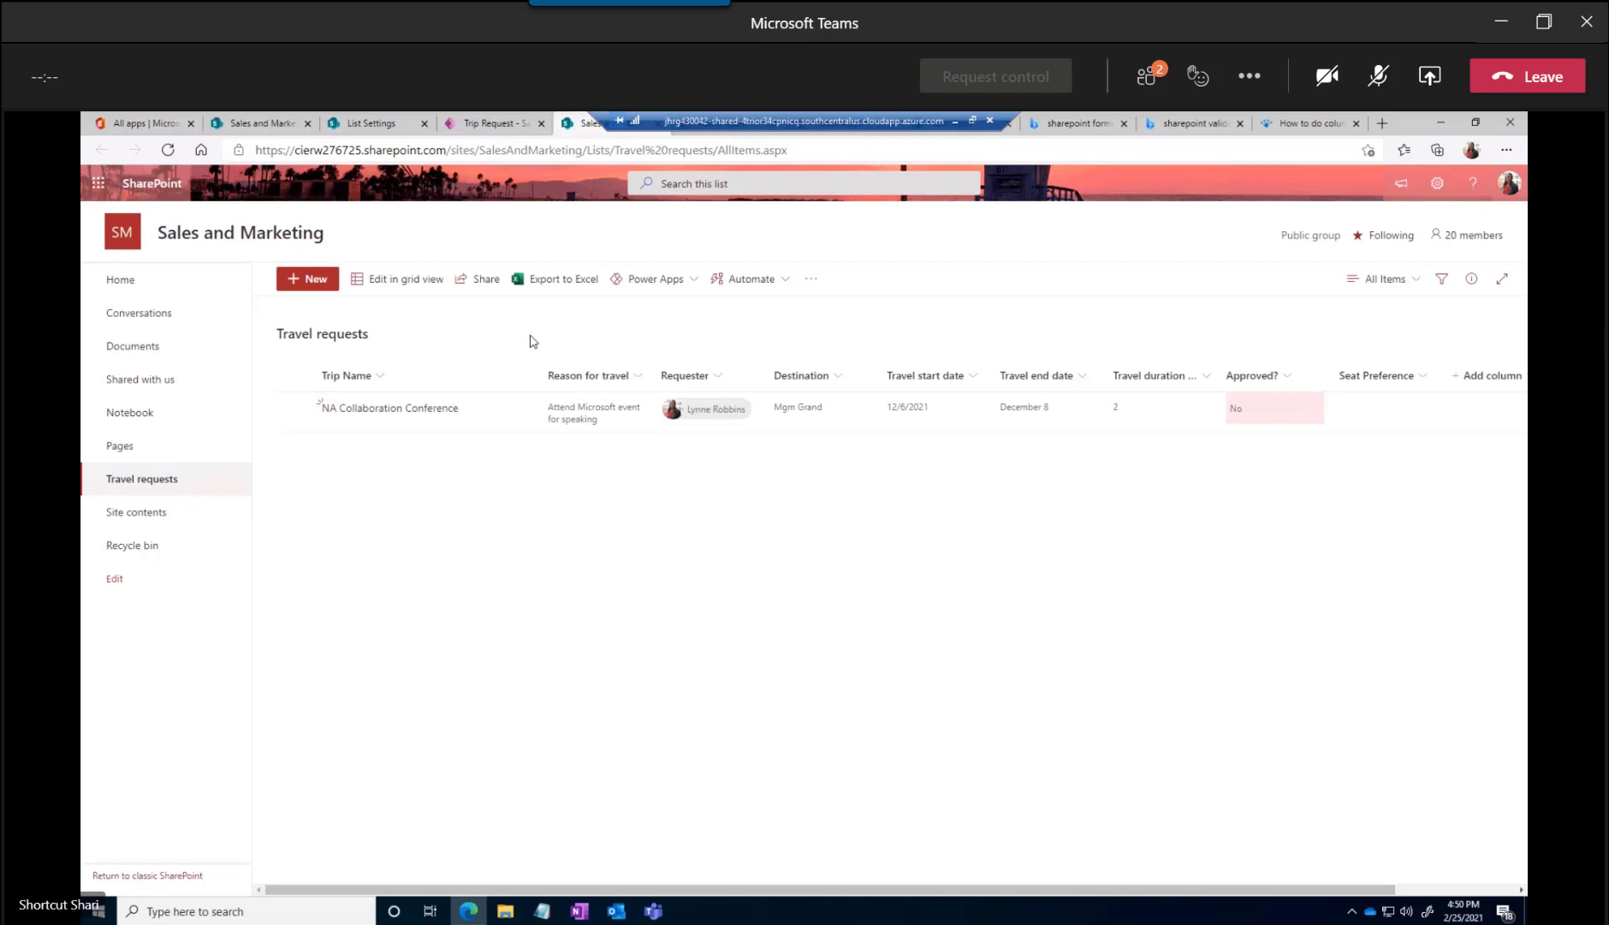
left_click(1498, 379)
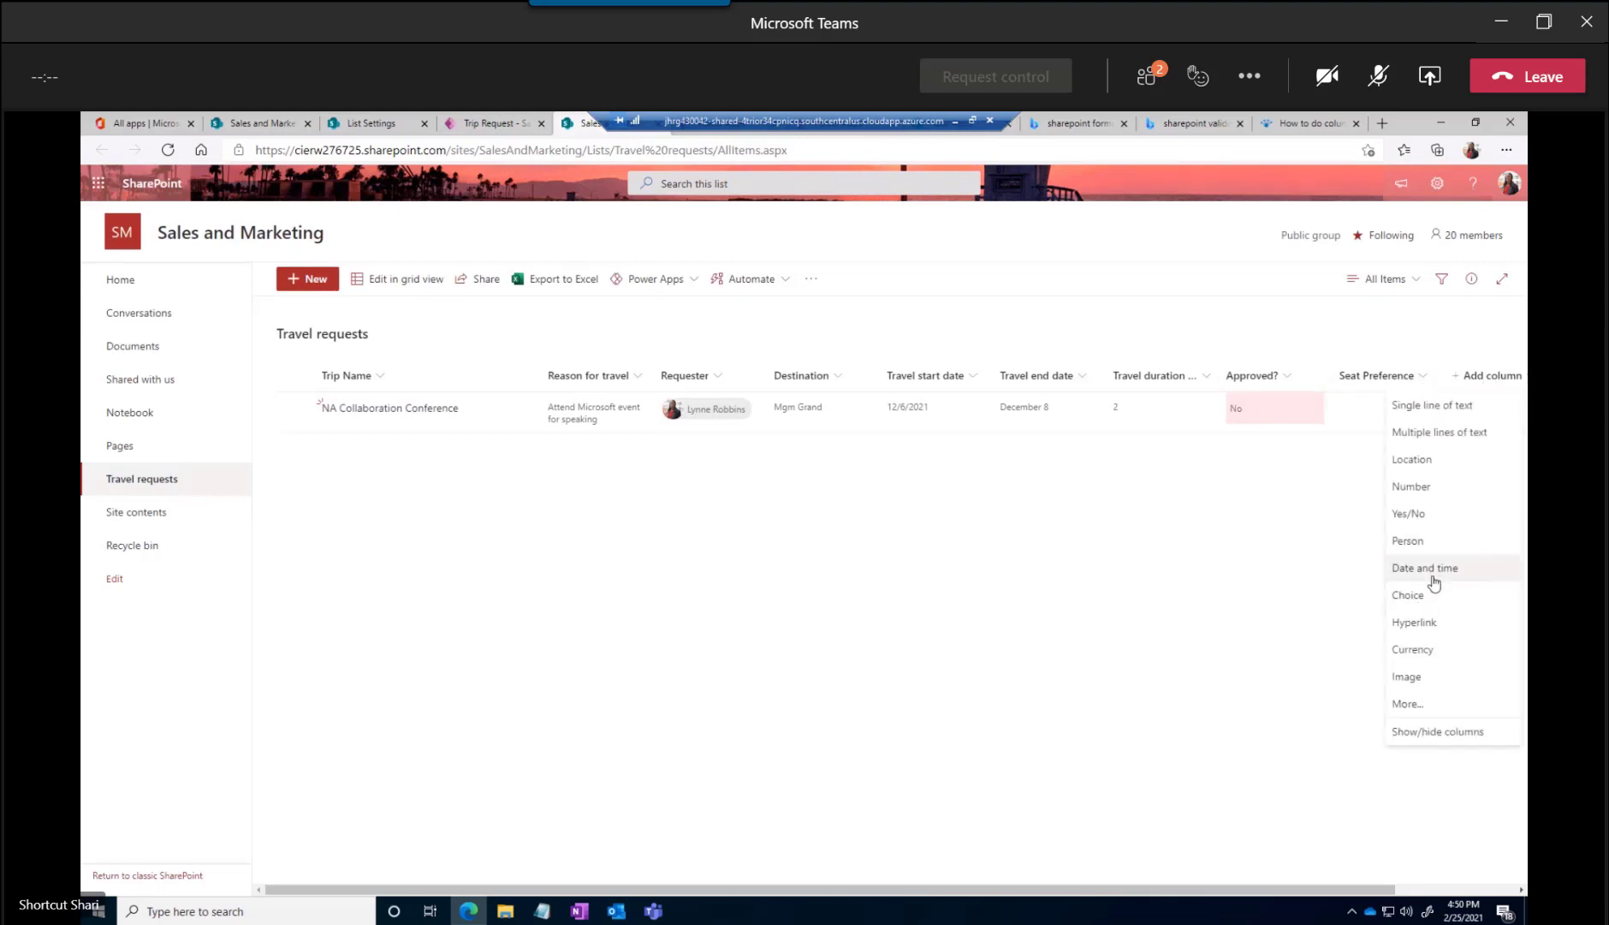
left_click(1407, 595)
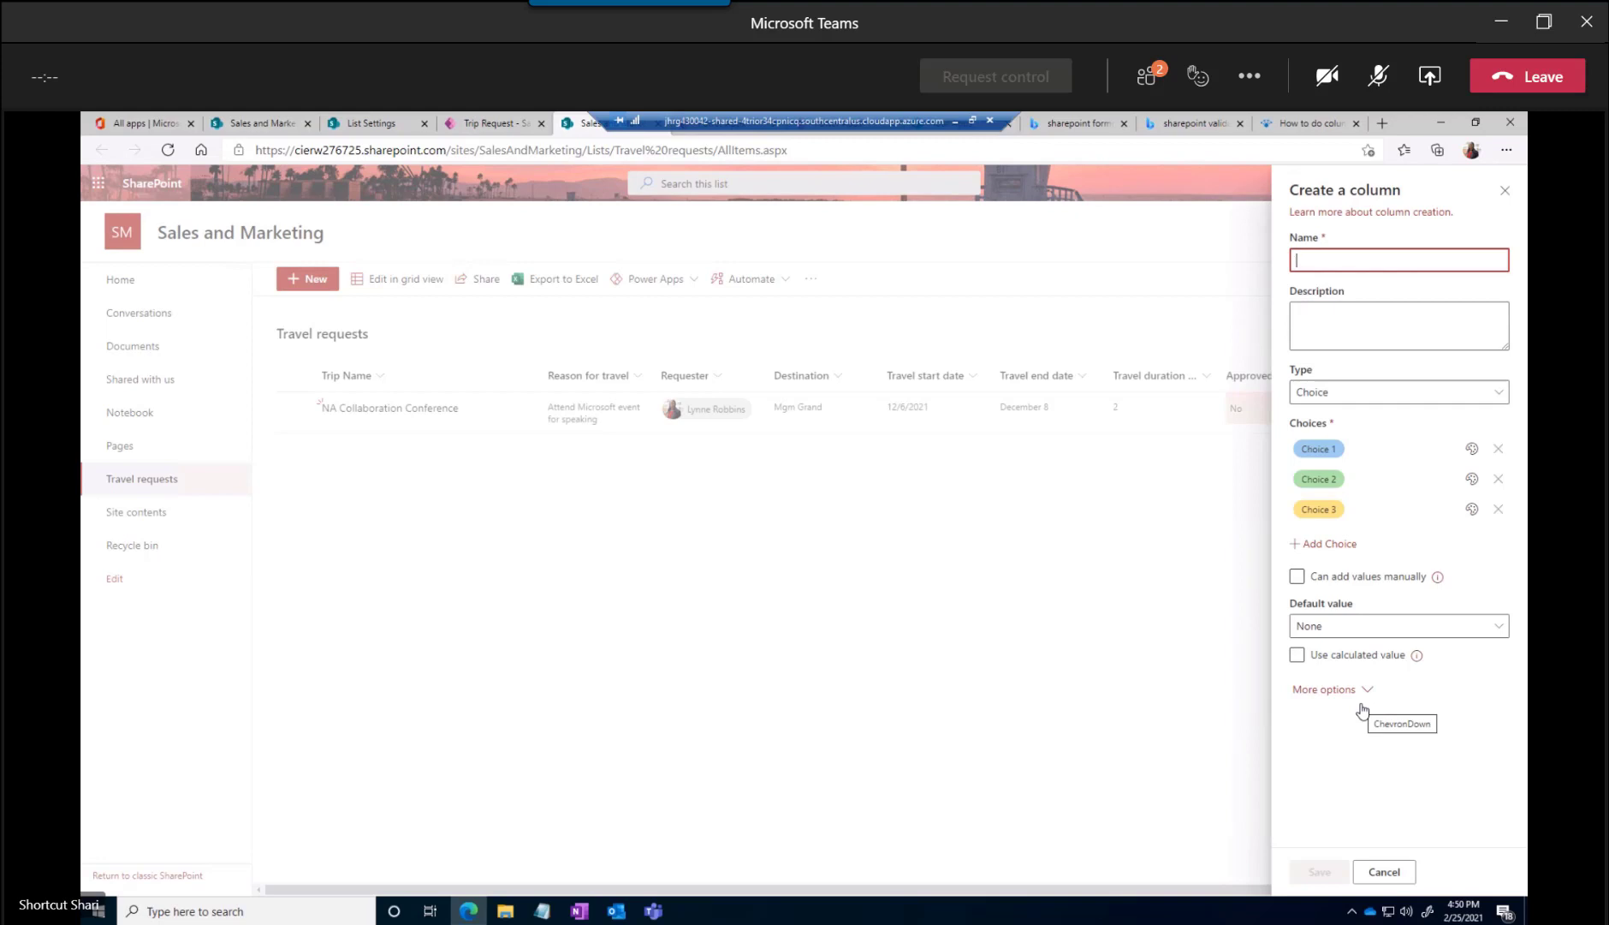
left_click(1341, 260)
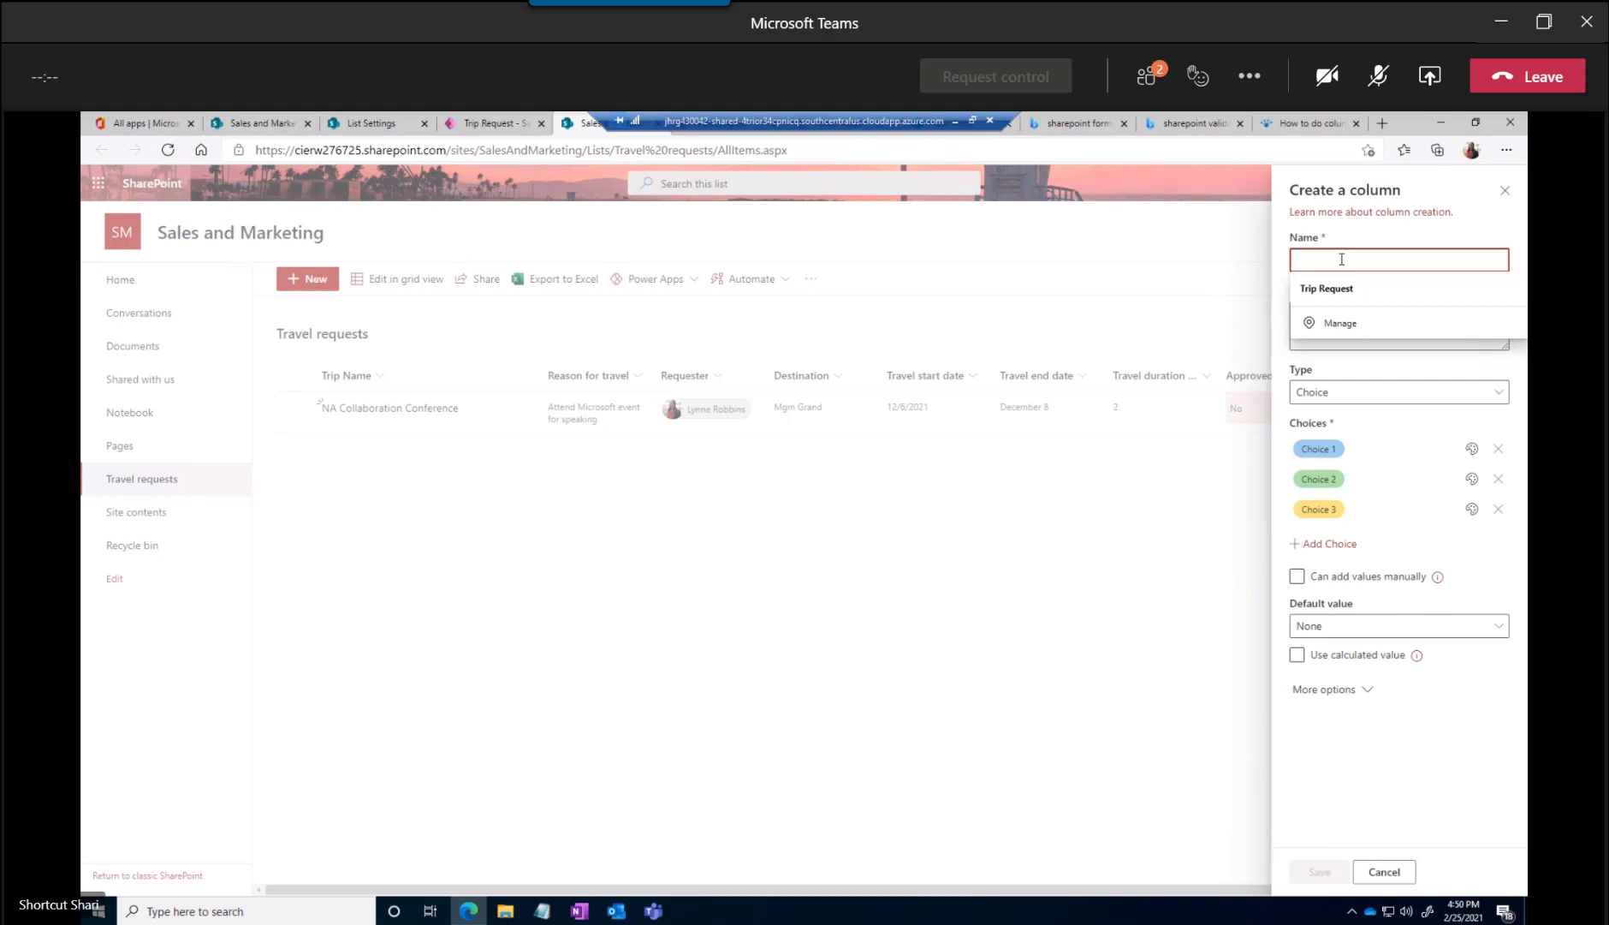
type("Ren")
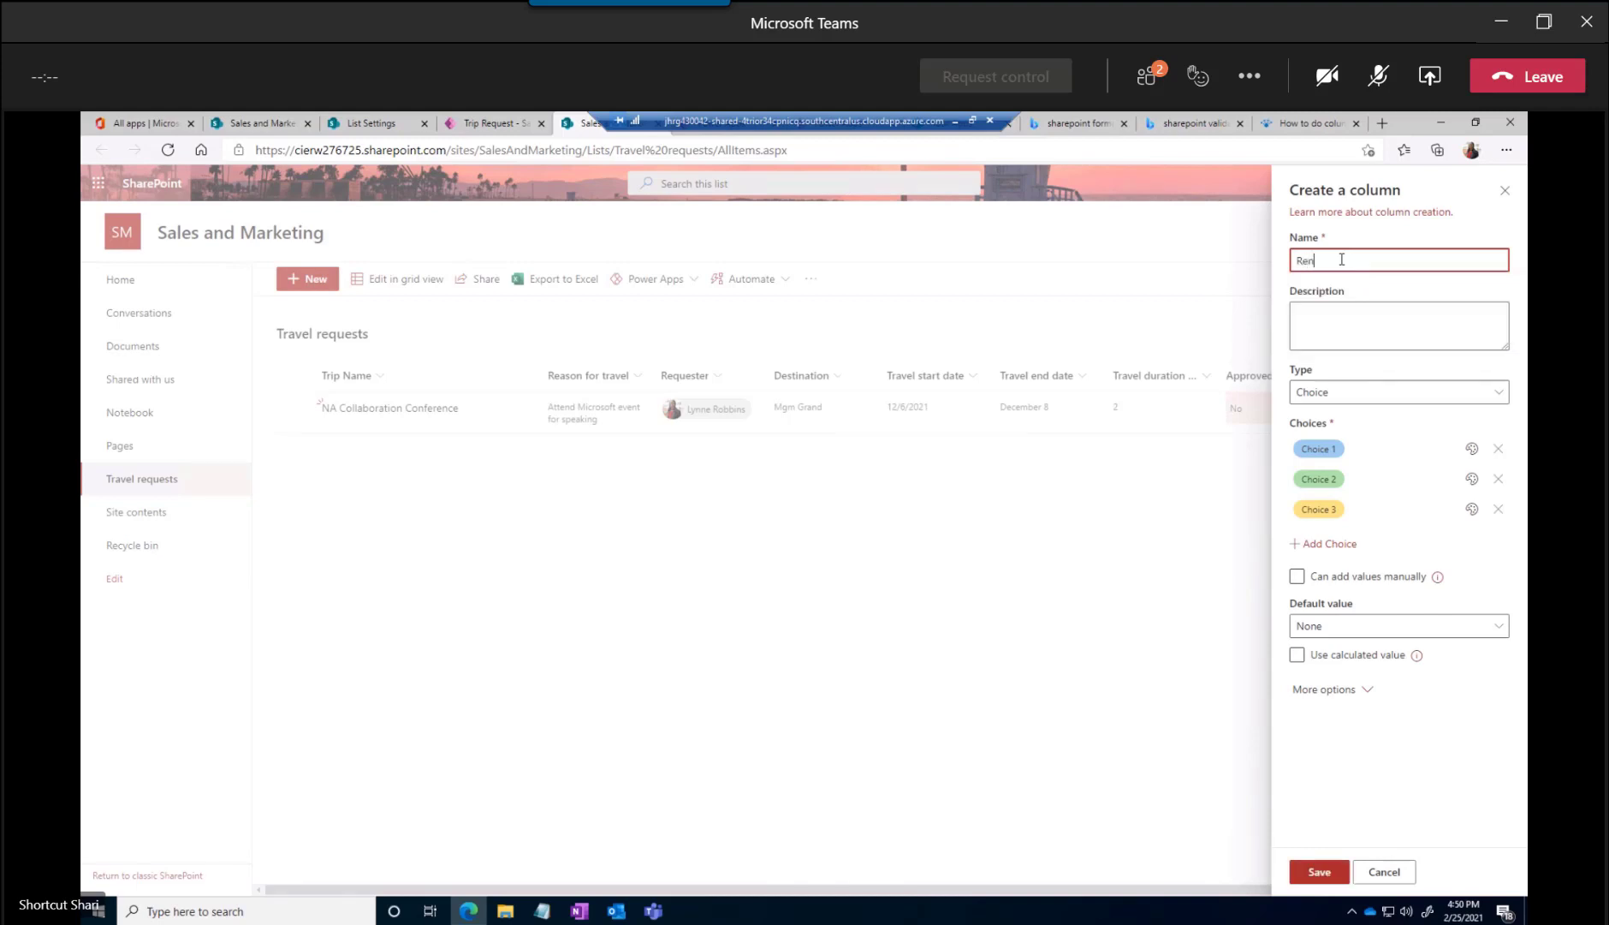
type("tal Car")
key("Tab")
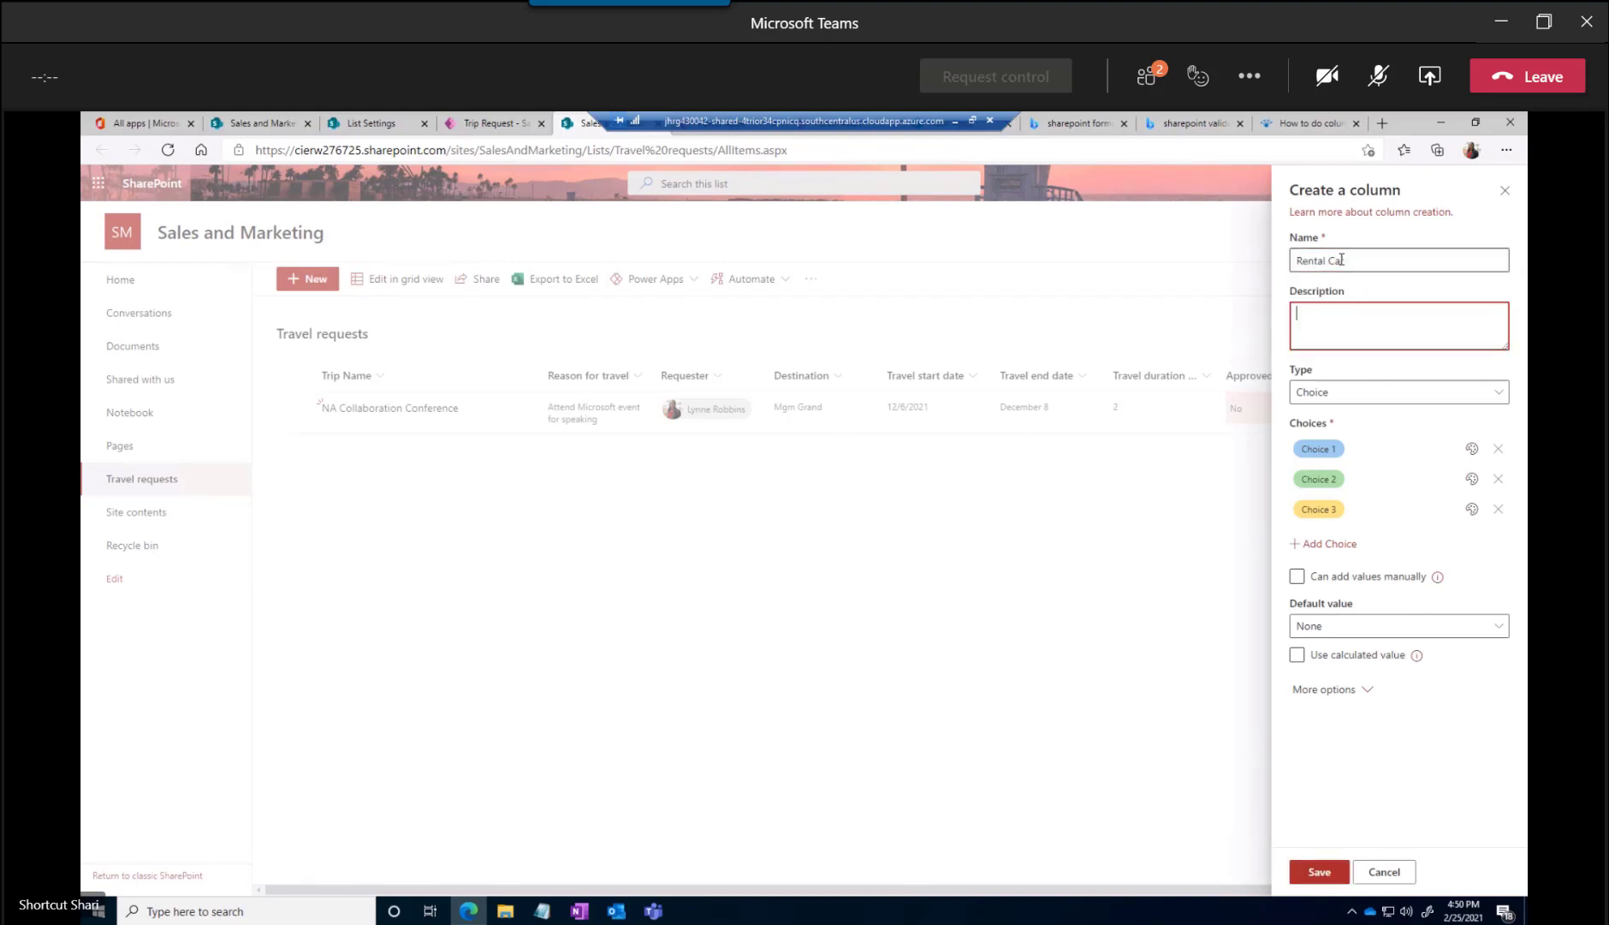
type("Preferred Rental company")
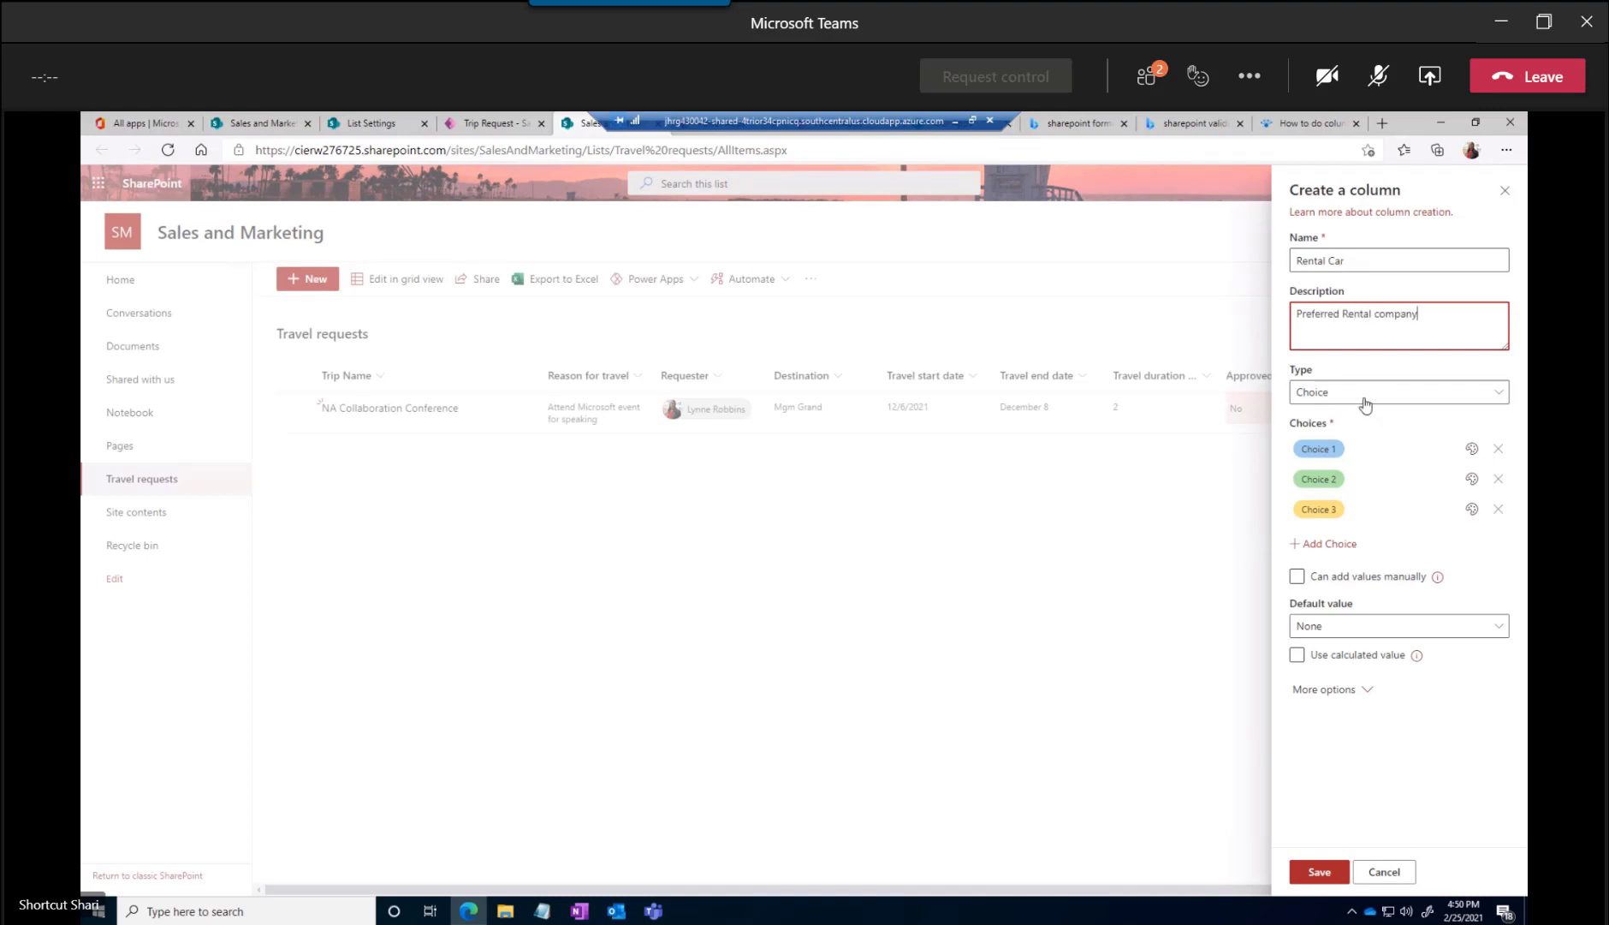
Set the Rental Car column's three choices to Hertz, Dollar and Enterprise
left_click(1341, 449)
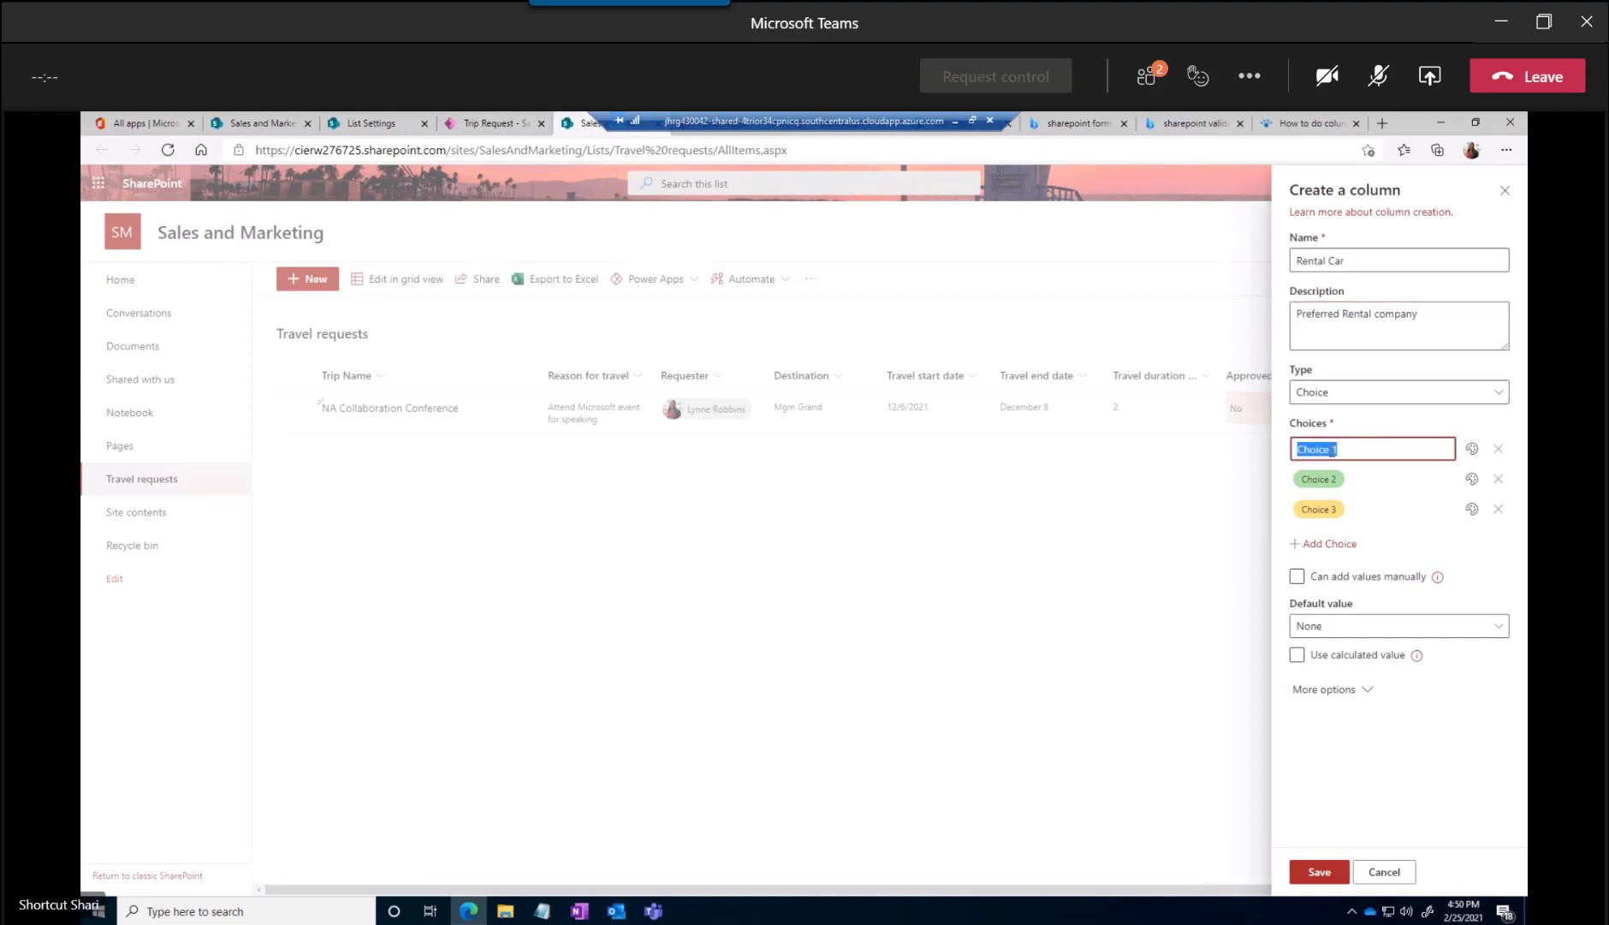
type("Hertz")
left_click(1332, 482)
type("Dollar")
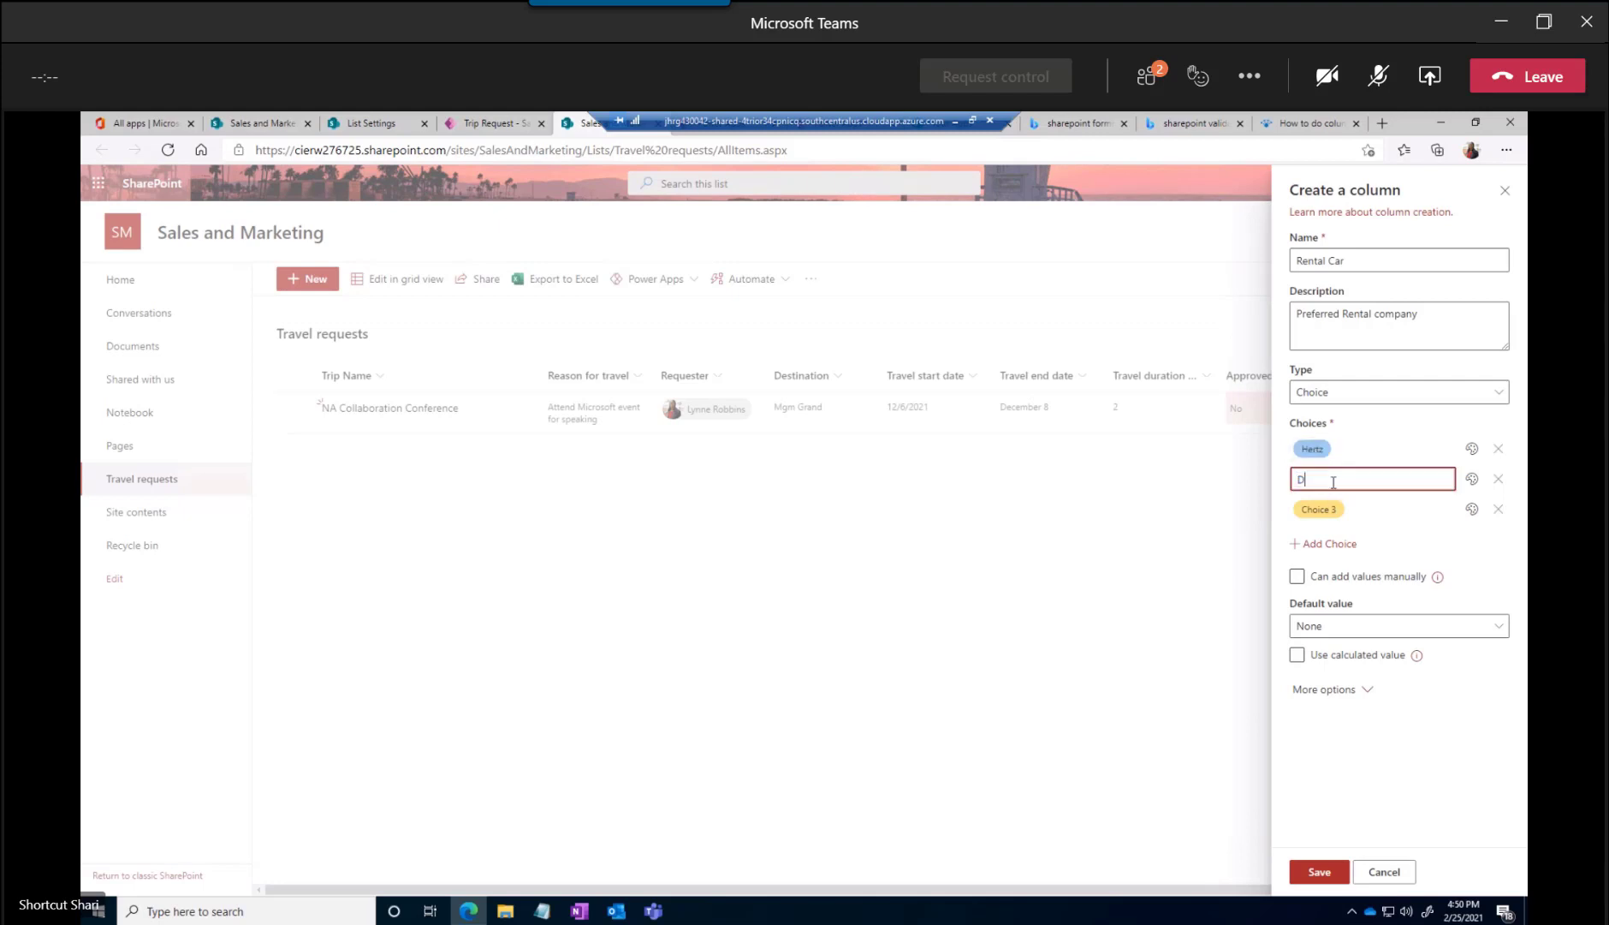
left_click(1310, 509)
type("Enterprise")
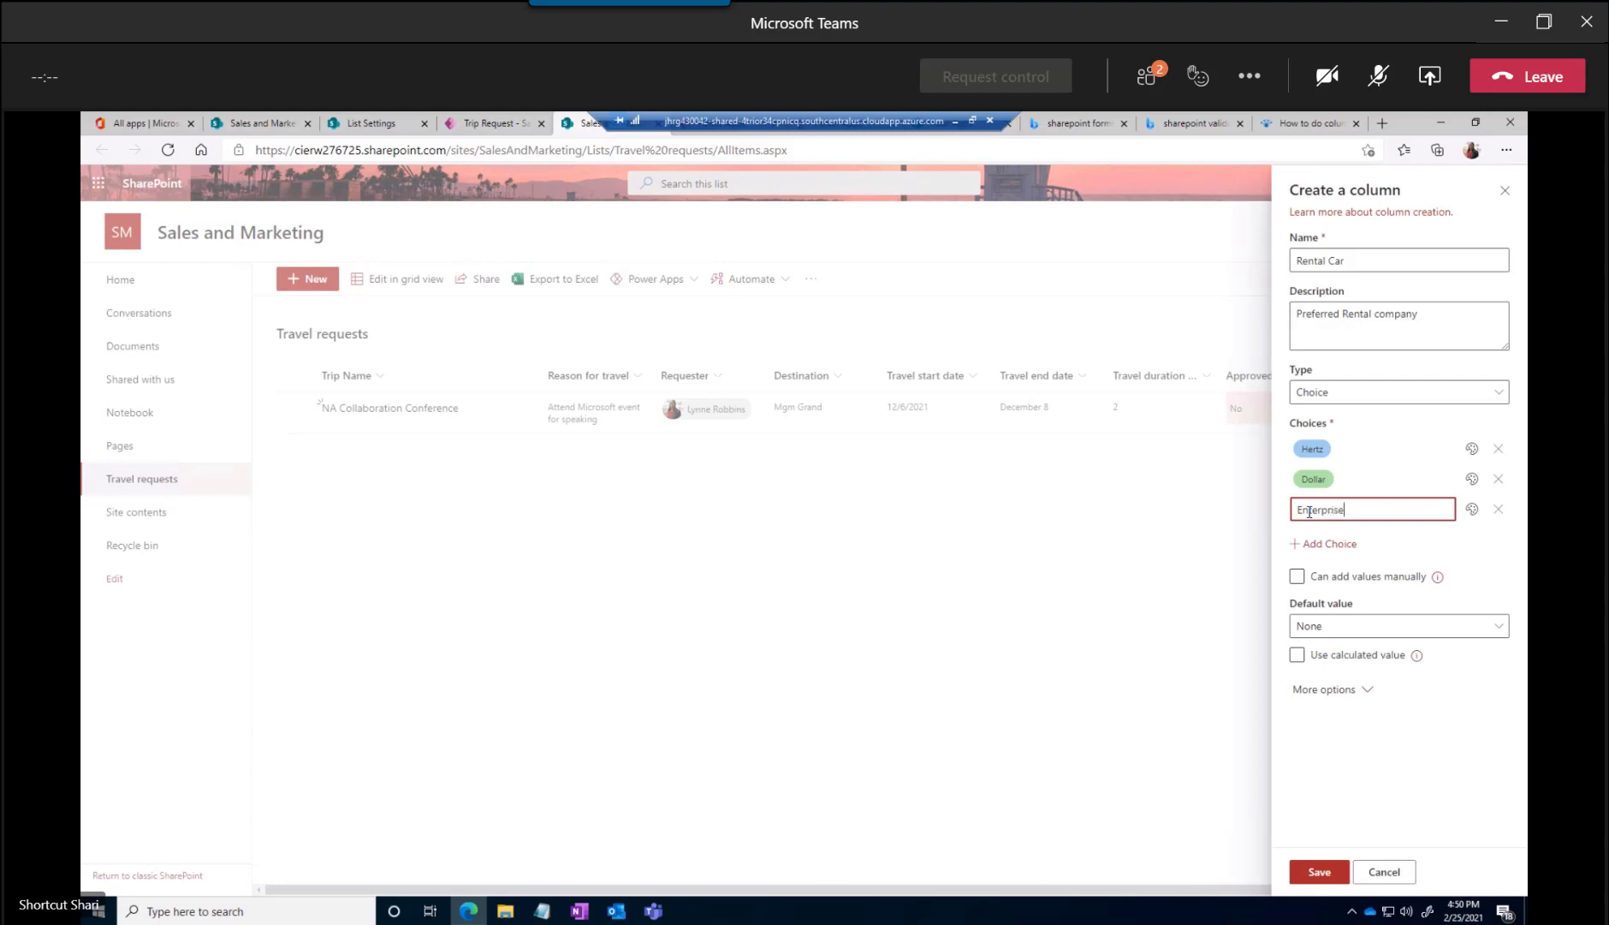
Let users add values manually, keep the default value None, allow multiple selections, and save the Rental Car column
left_click(1300, 580)
left_click(1301, 580)
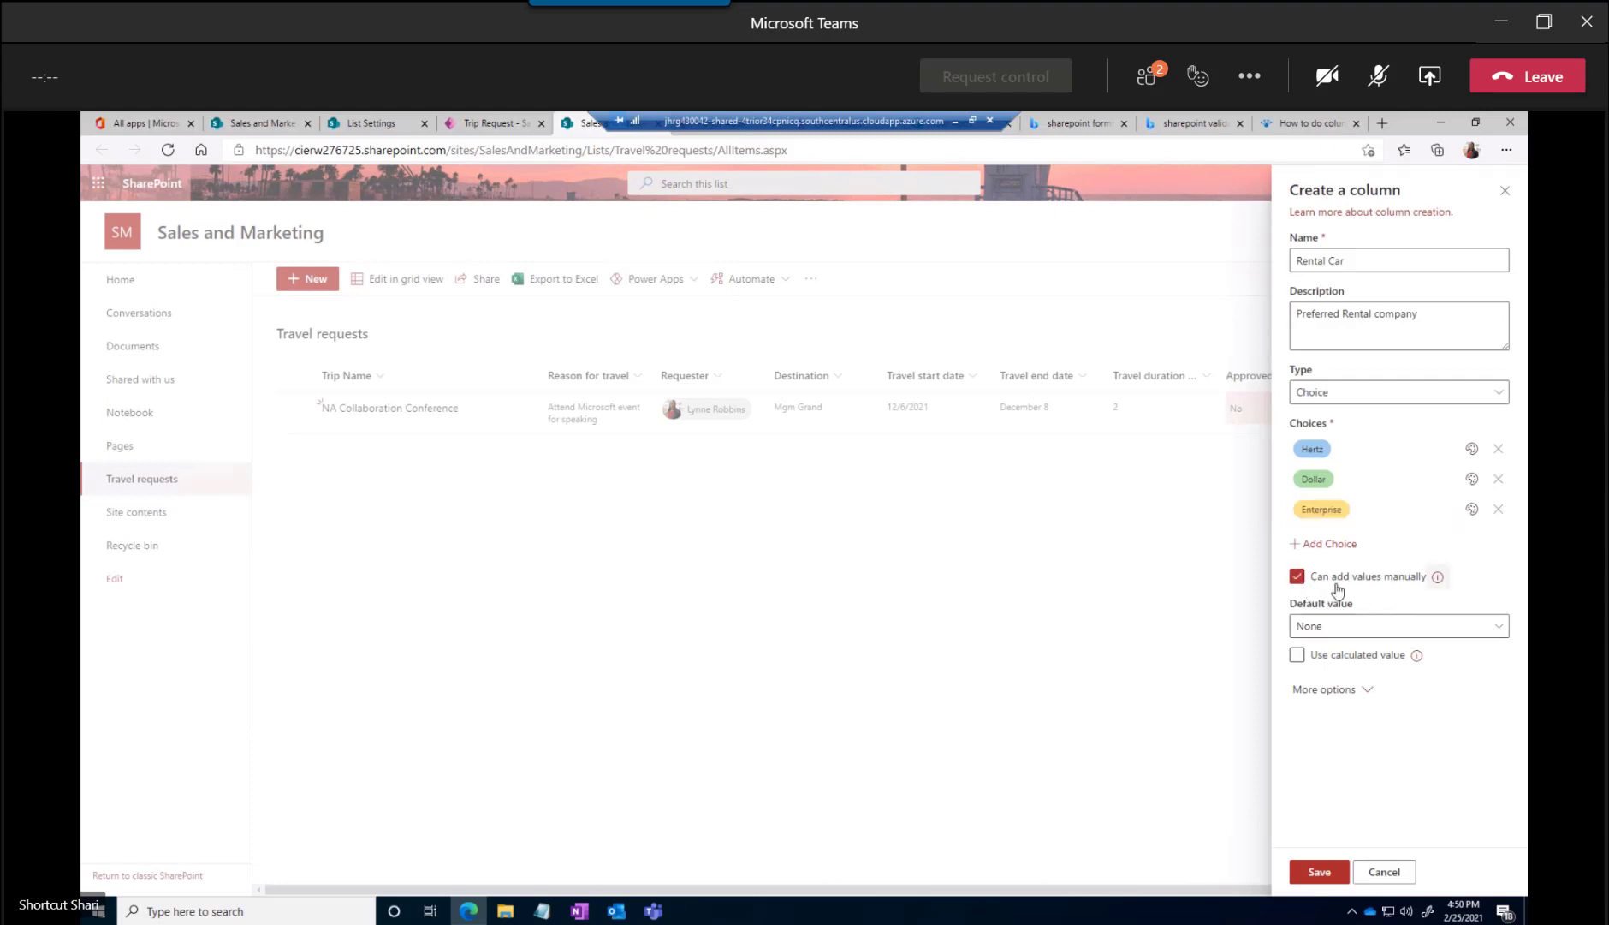
left_click(1330, 626)
left_click(1312, 651)
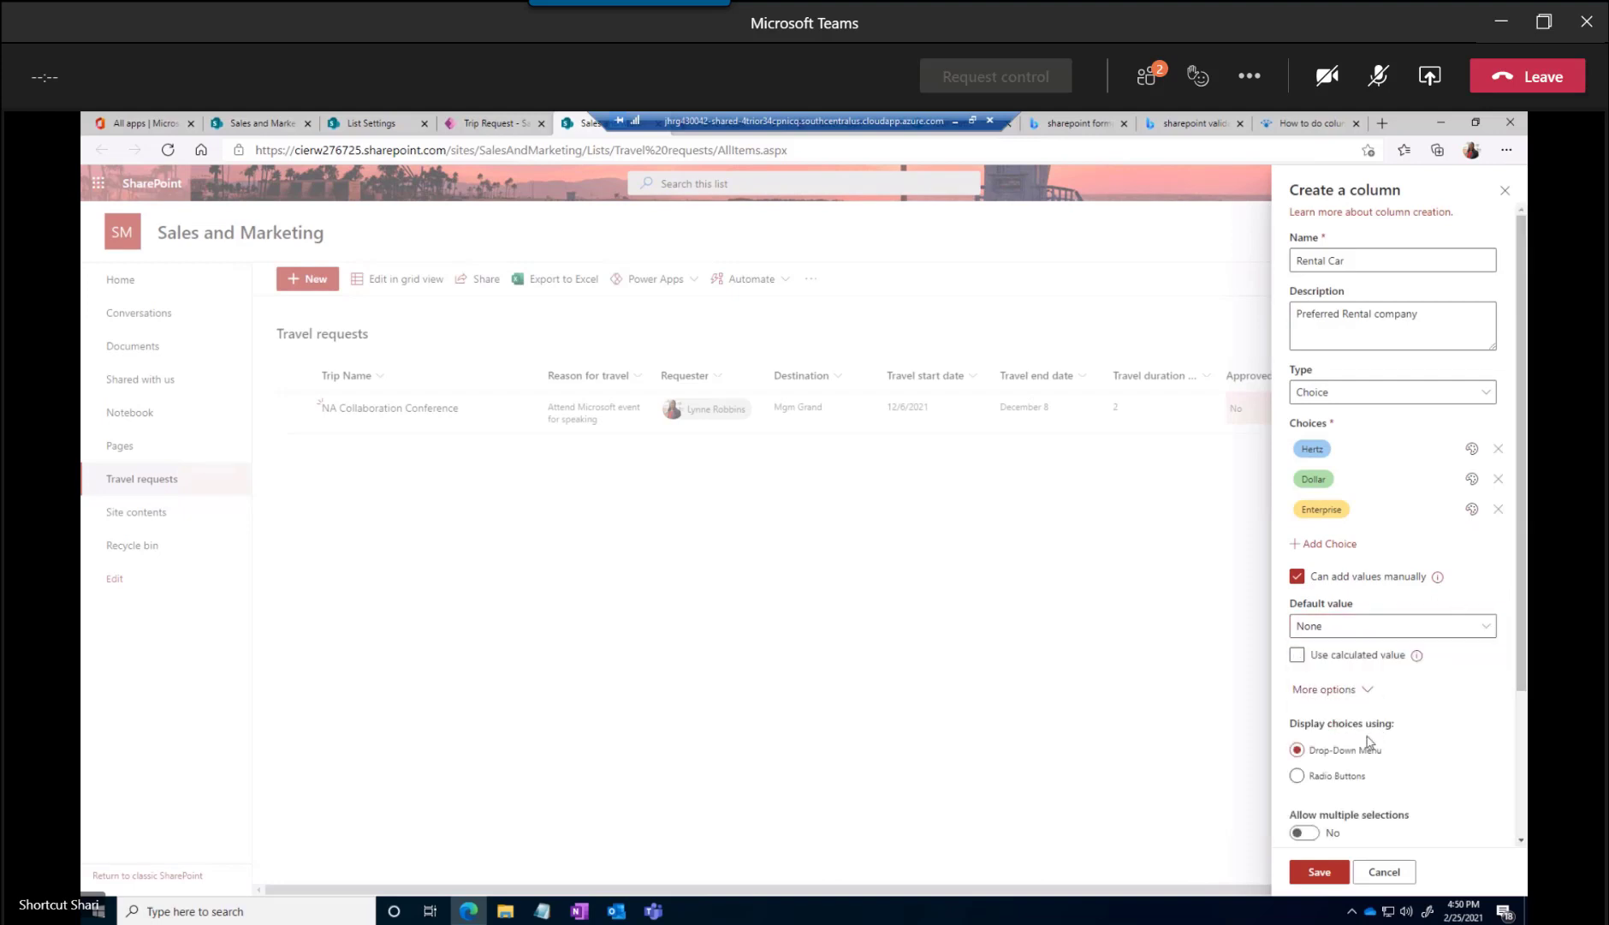
scroll(1370, 742, "down", 2)
scroll(1367, 650, "down", 1)
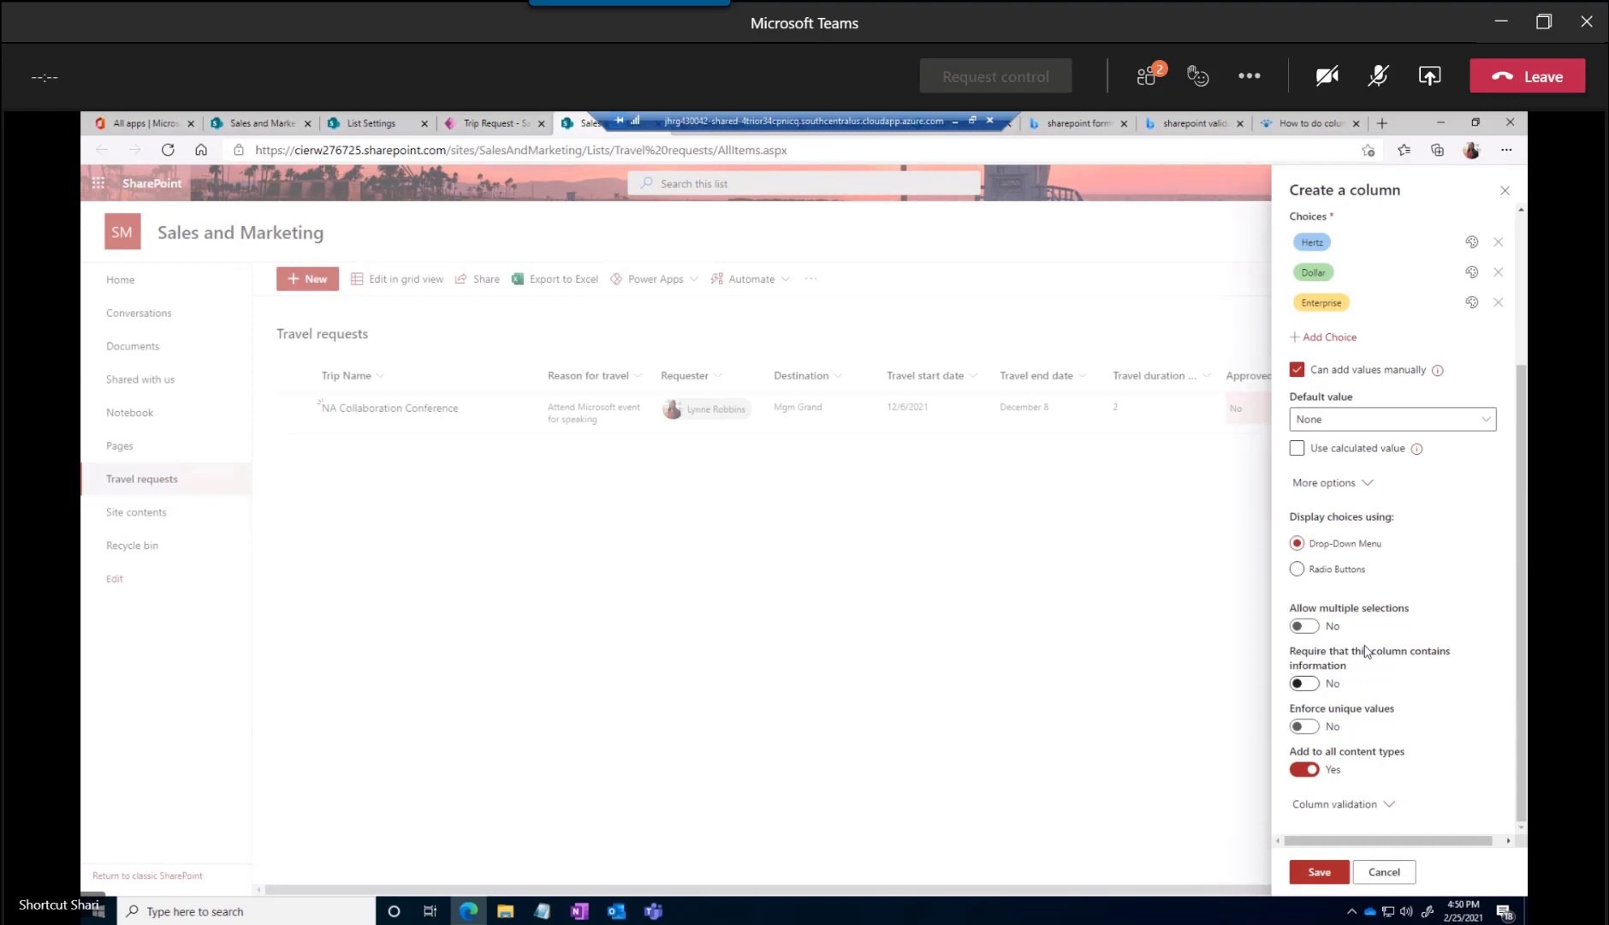
left_click(1307, 628)
left_click(1317, 867)
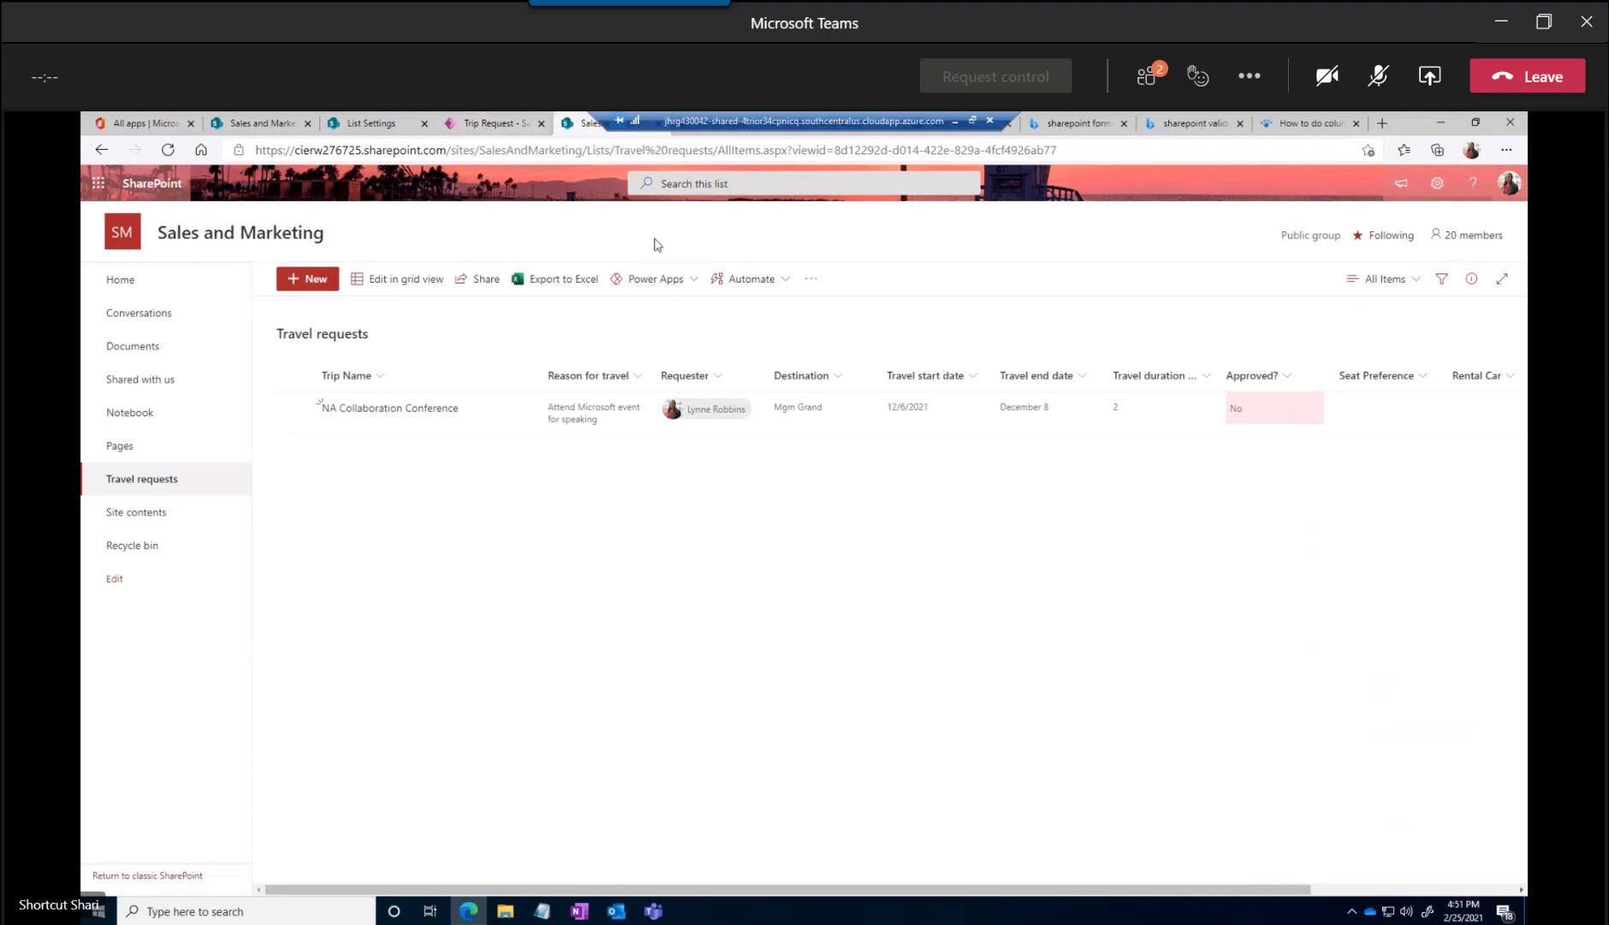
Switch back to the Trip Request app in Power Apps and refresh its Travel requests data source
left_click(484, 125)
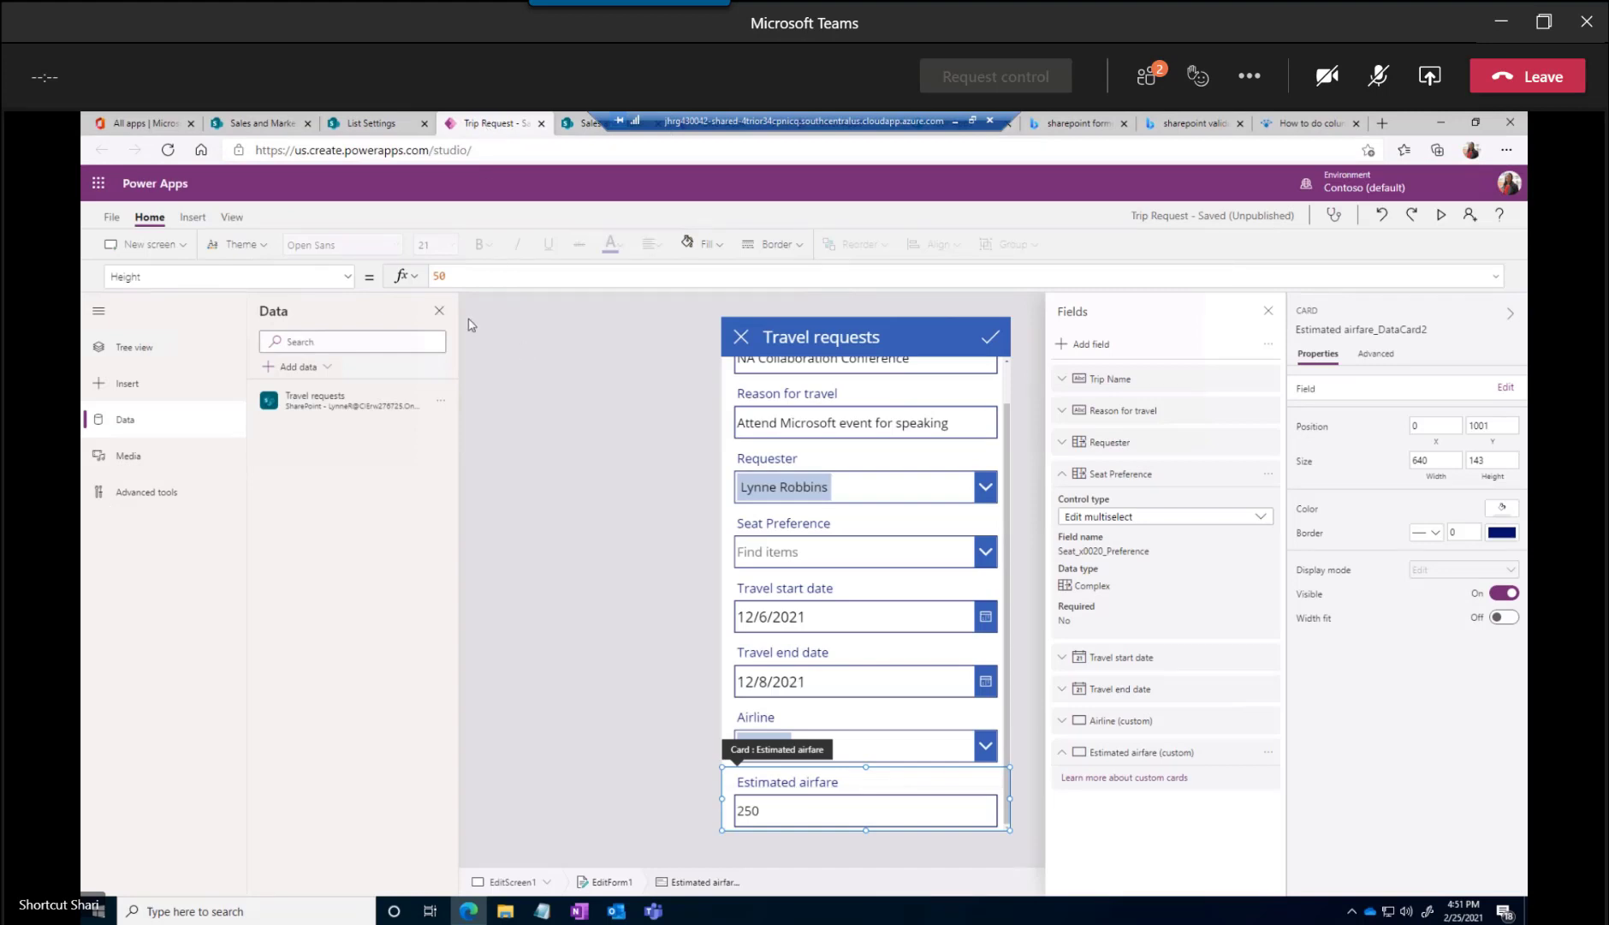
left_click(135, 424)
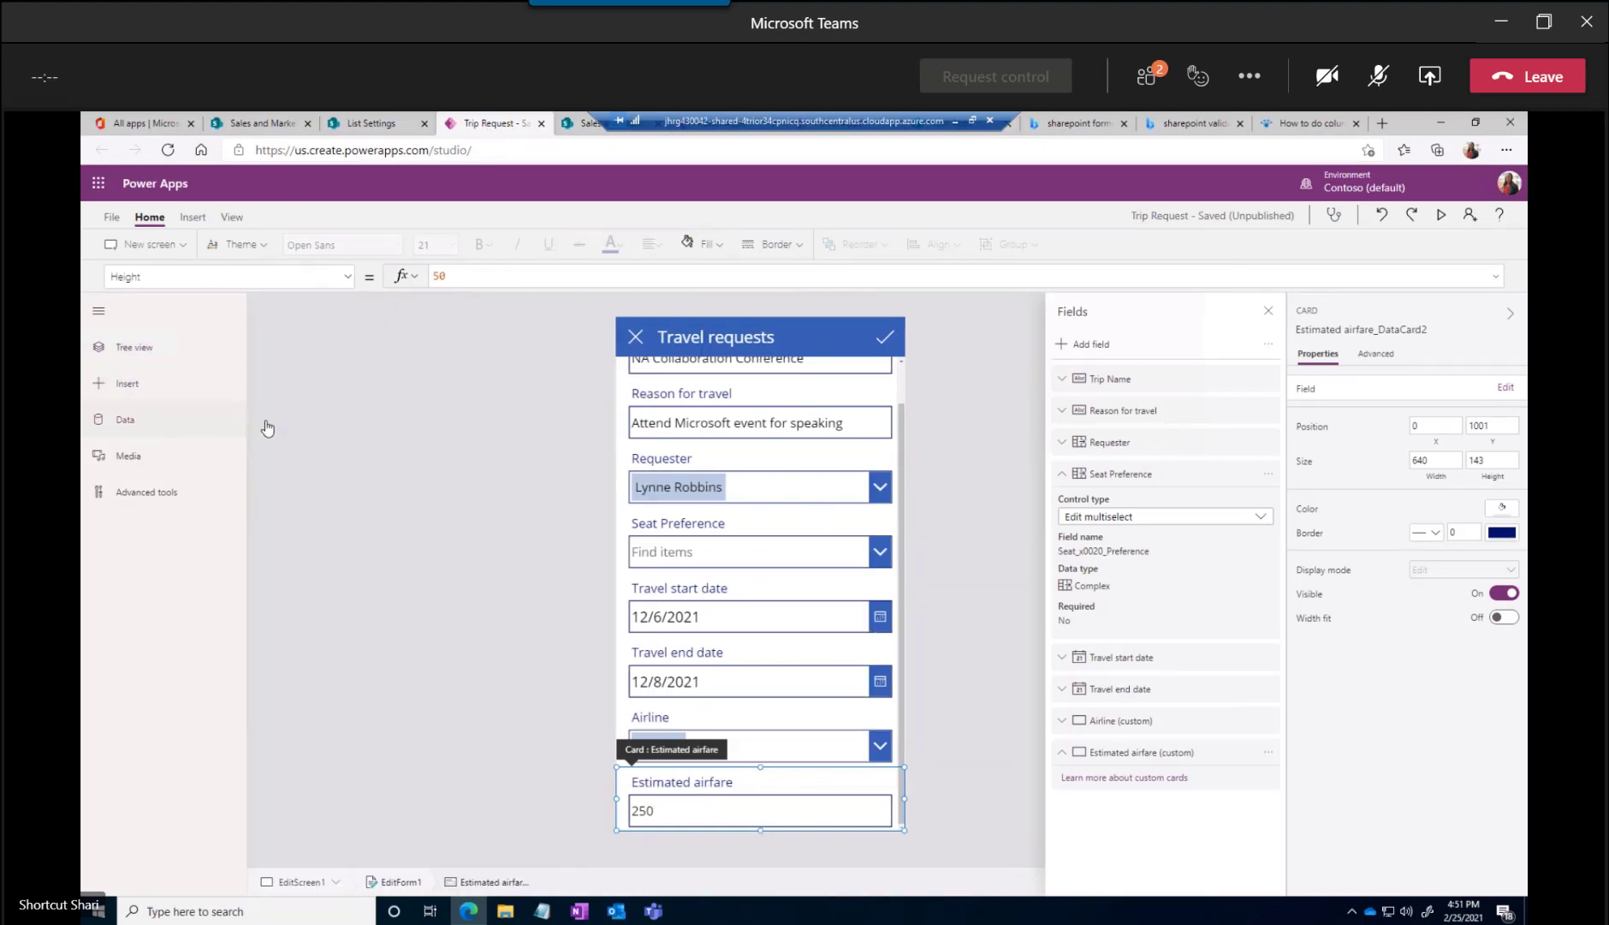
left_click(134, 426)
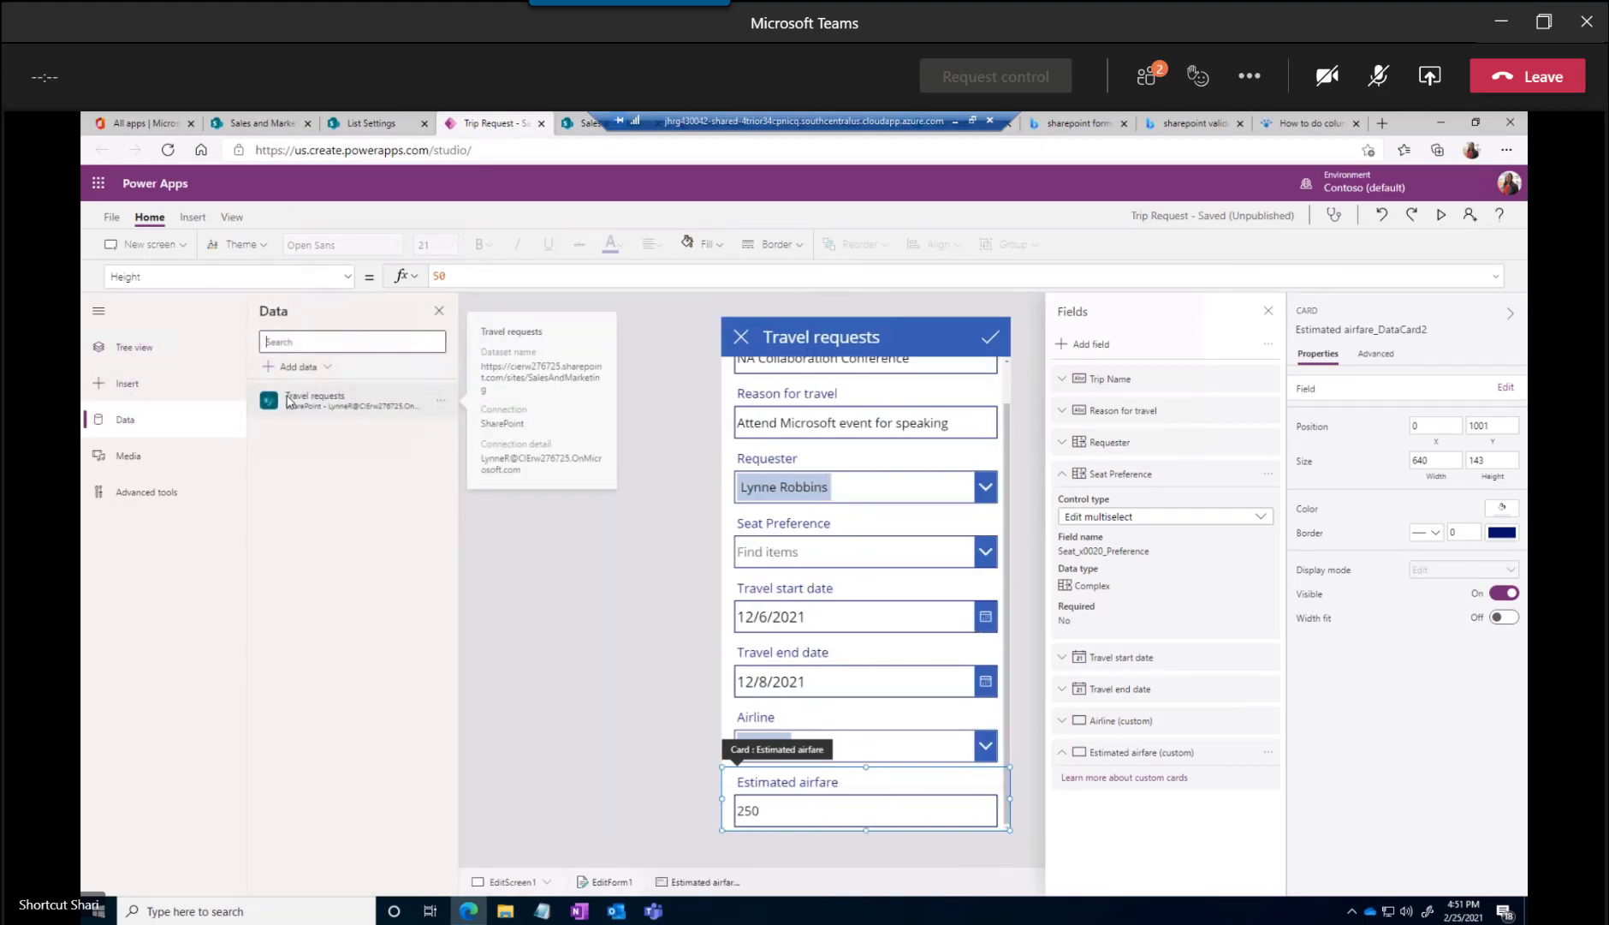
left_click(442, 410)
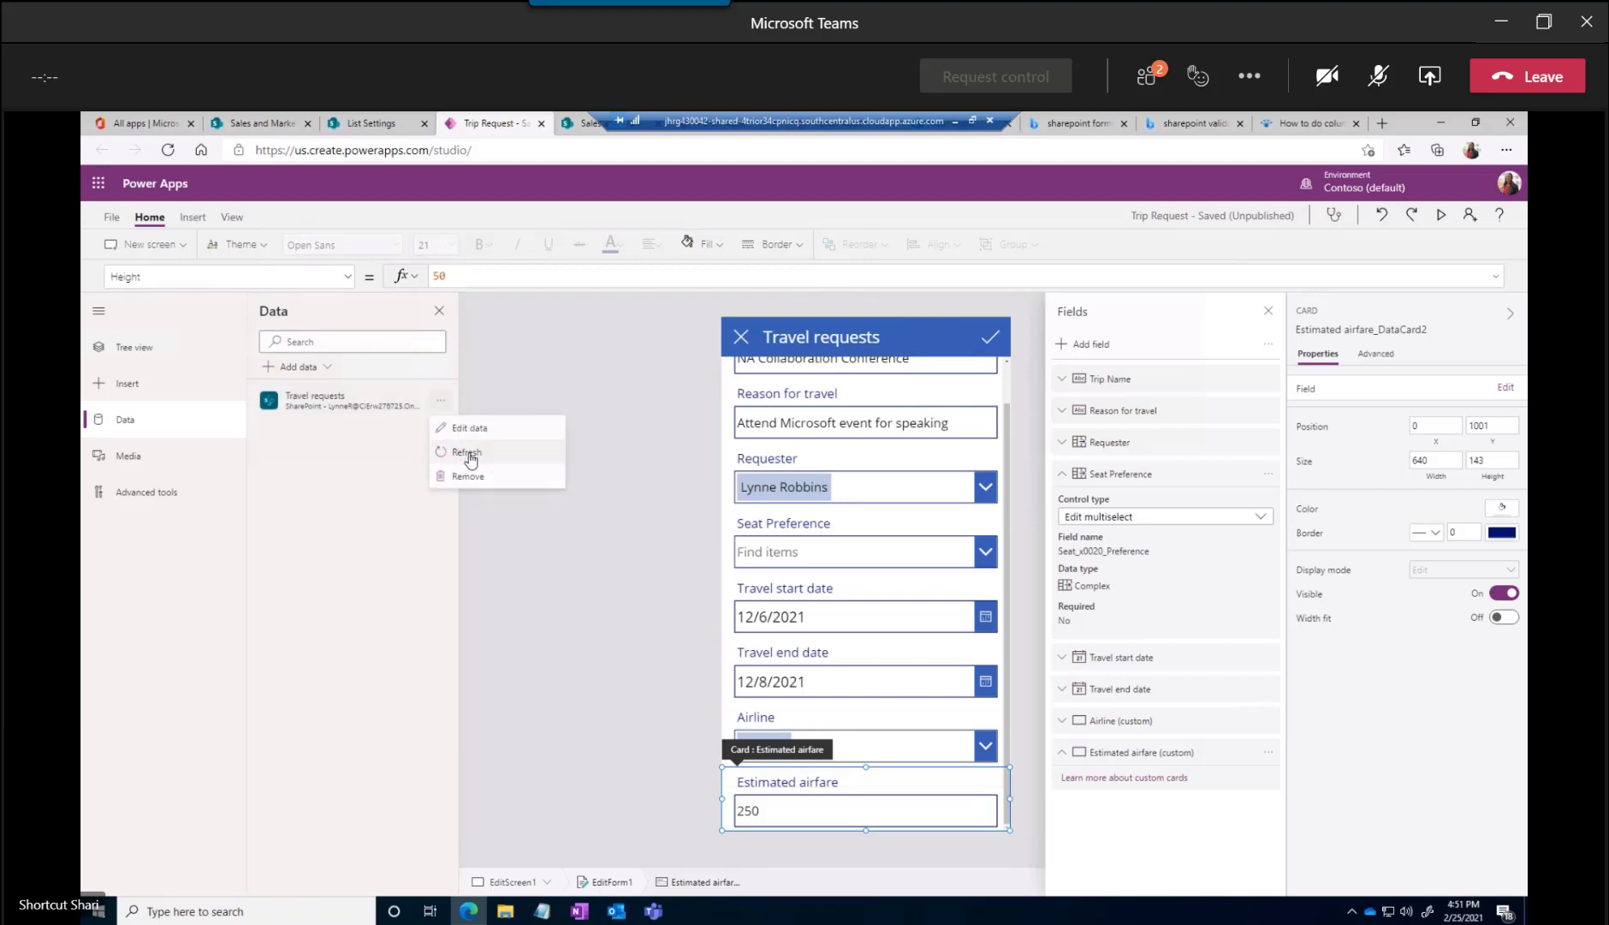
left_click(469, 455)
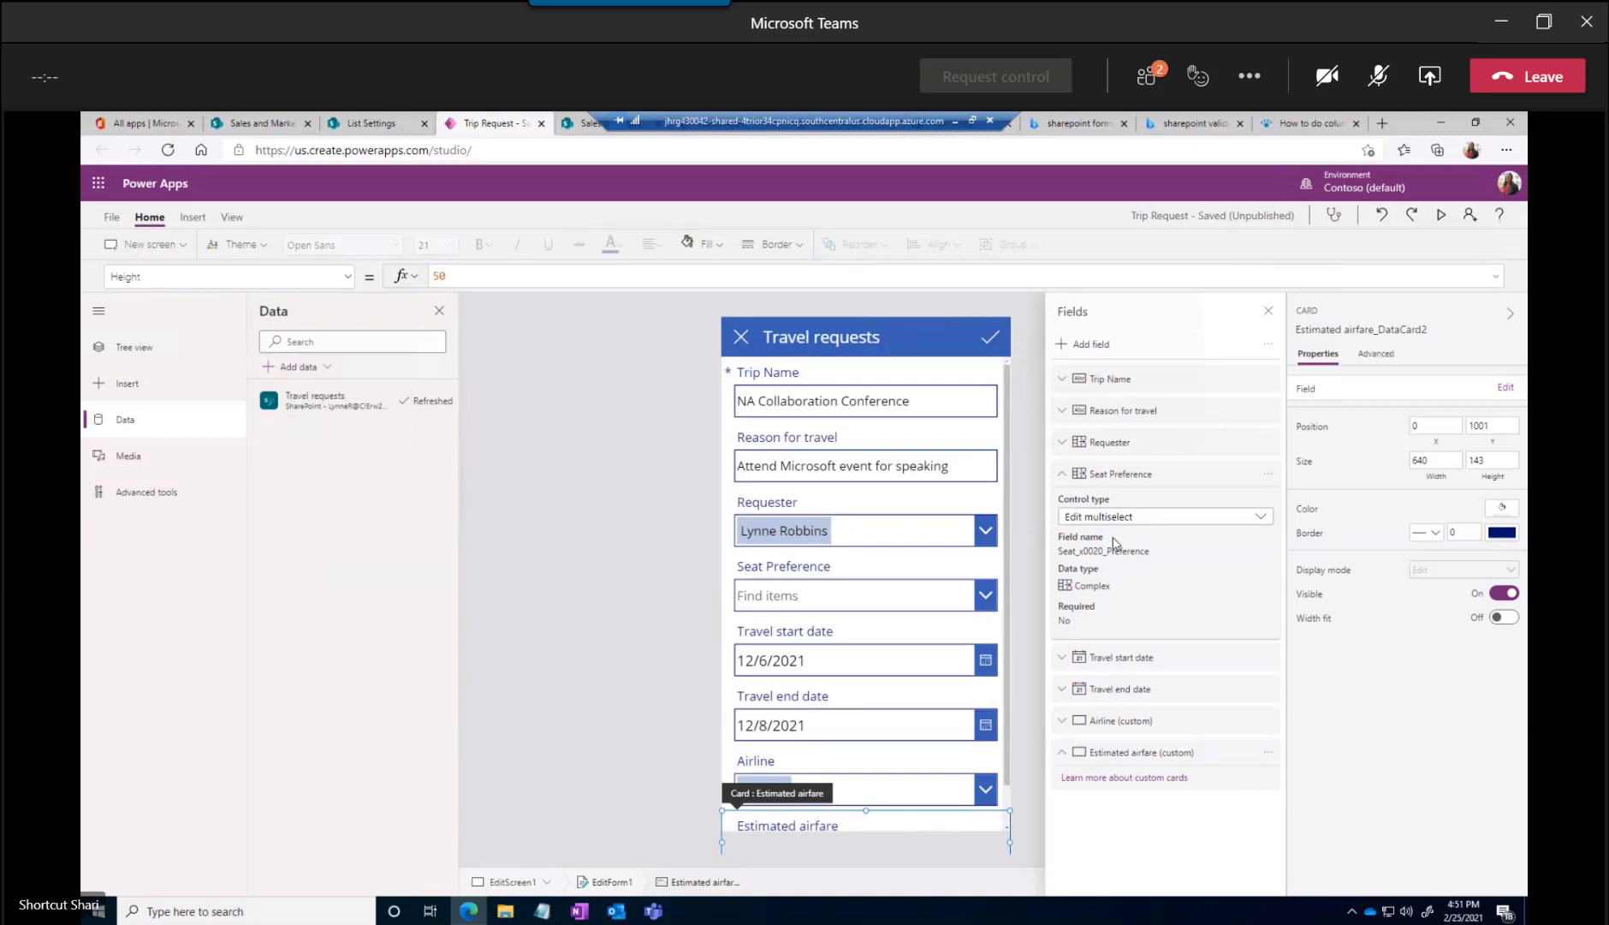
Reopen the edit form's list of fields and view the control types offered for Seat Preference
left_click(1267, 312)
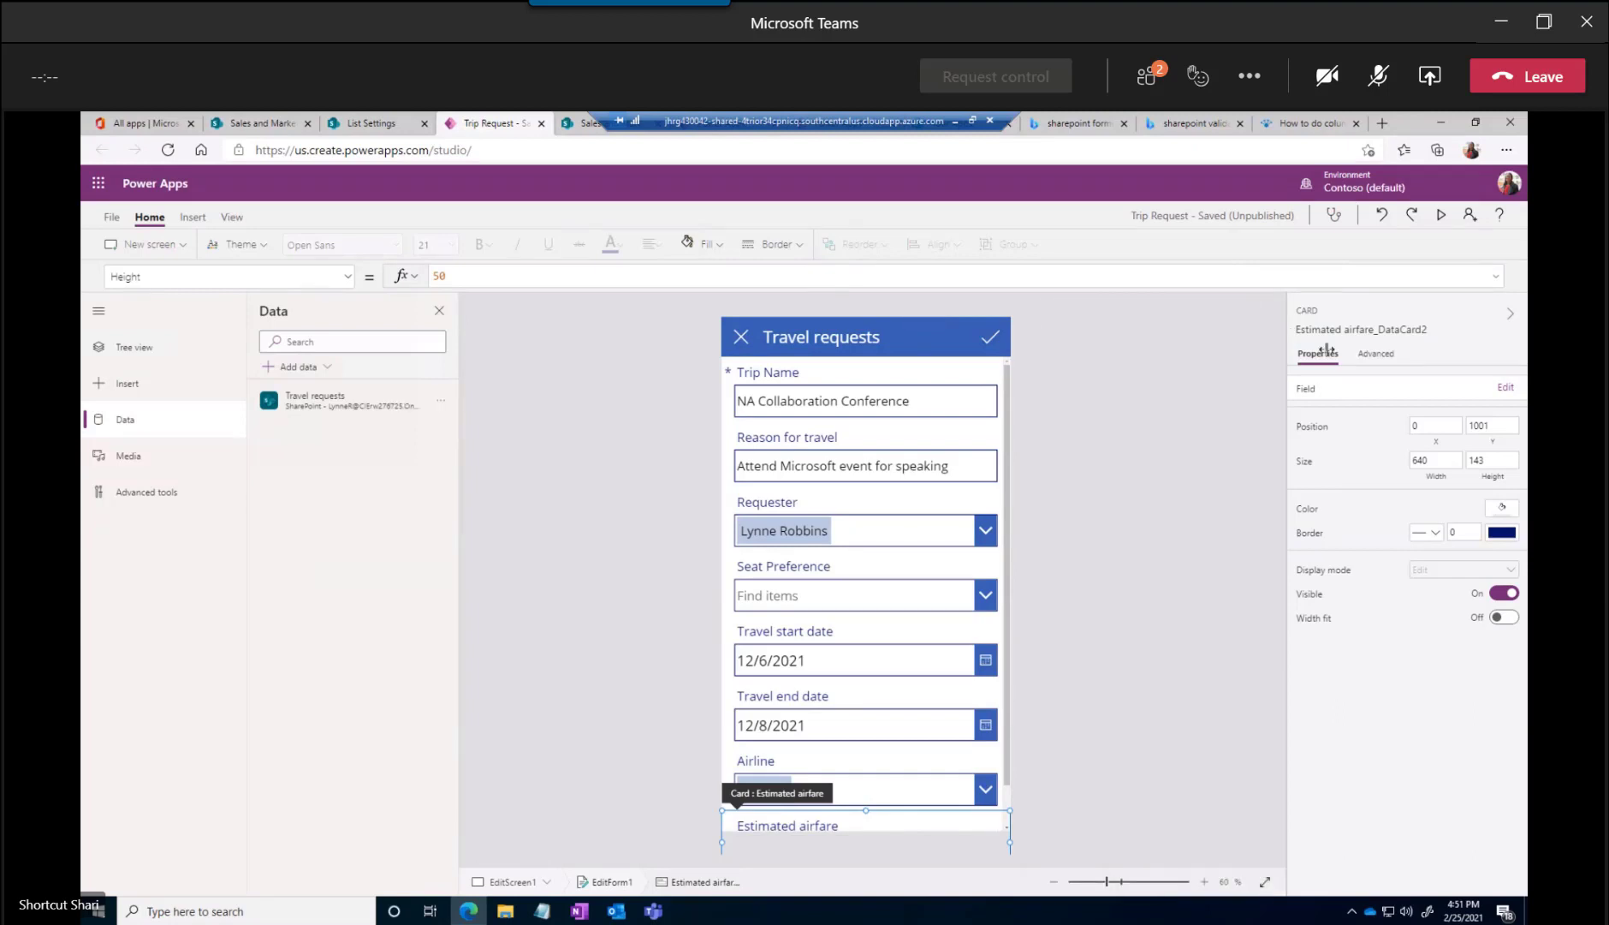
left_click(1506, 388)
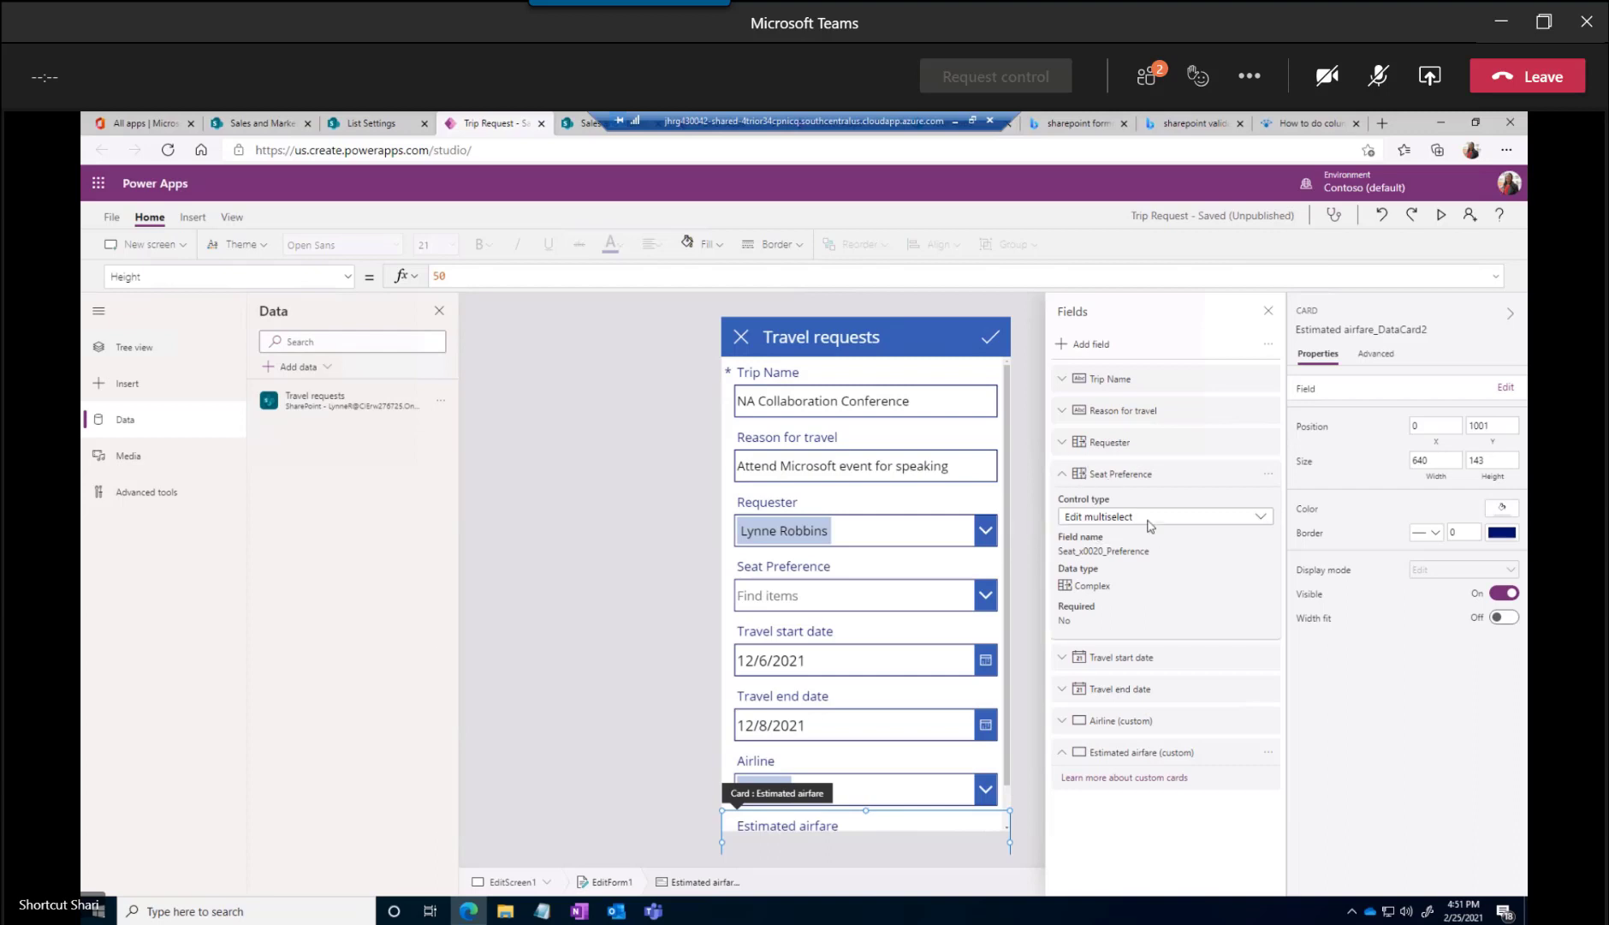
left_click(1261, 519)
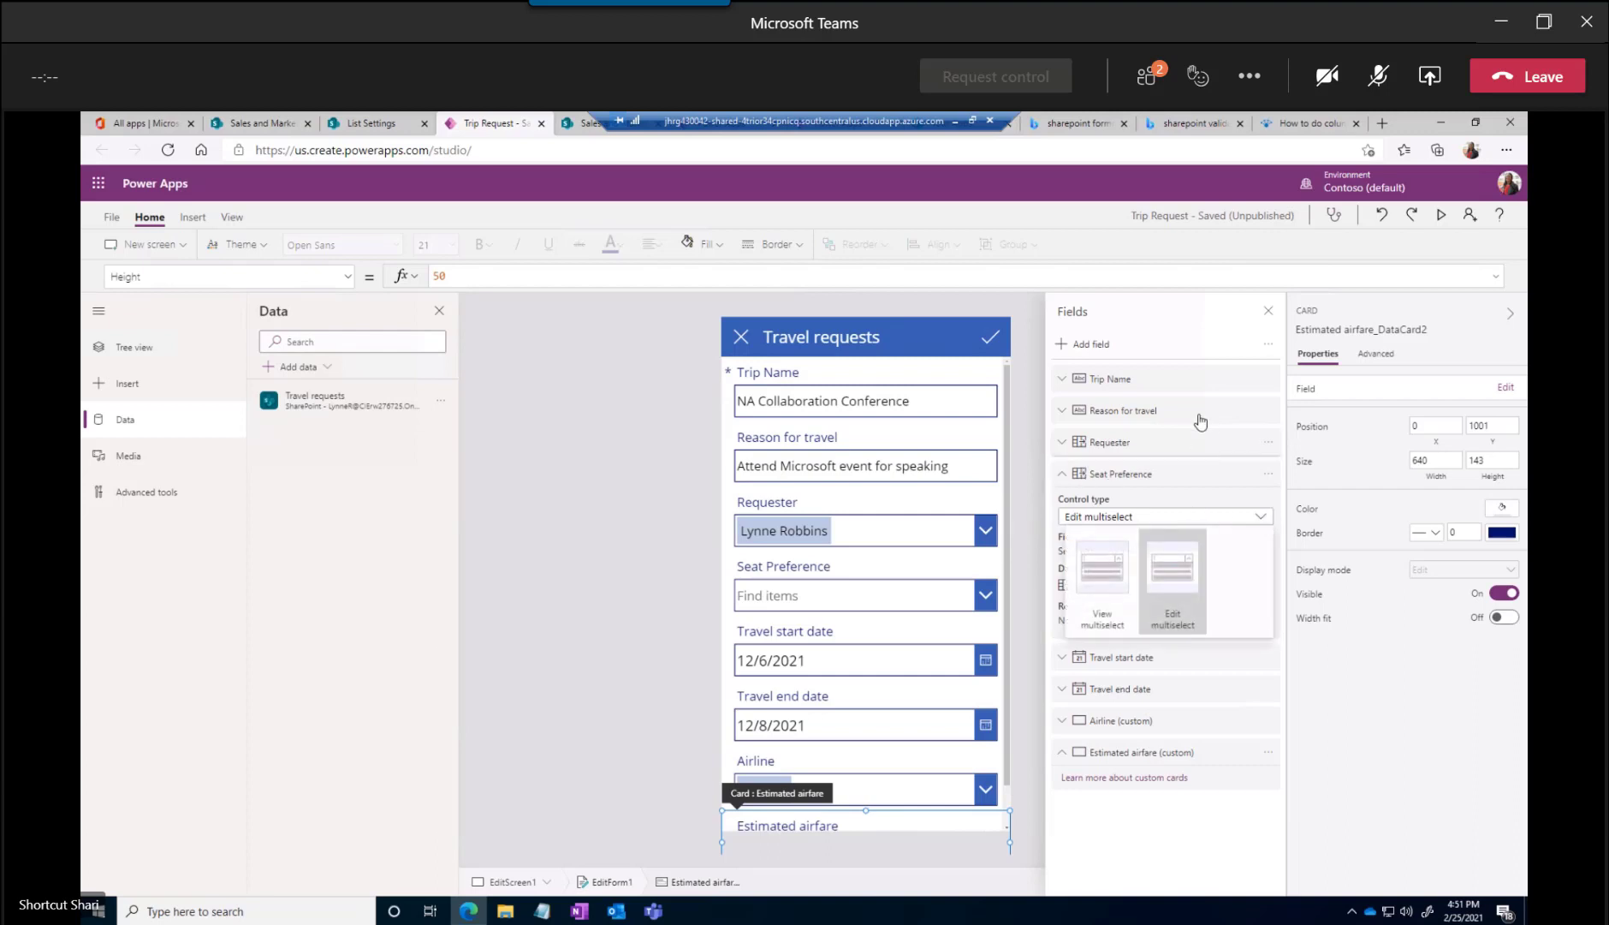
left_click(1186, 492)
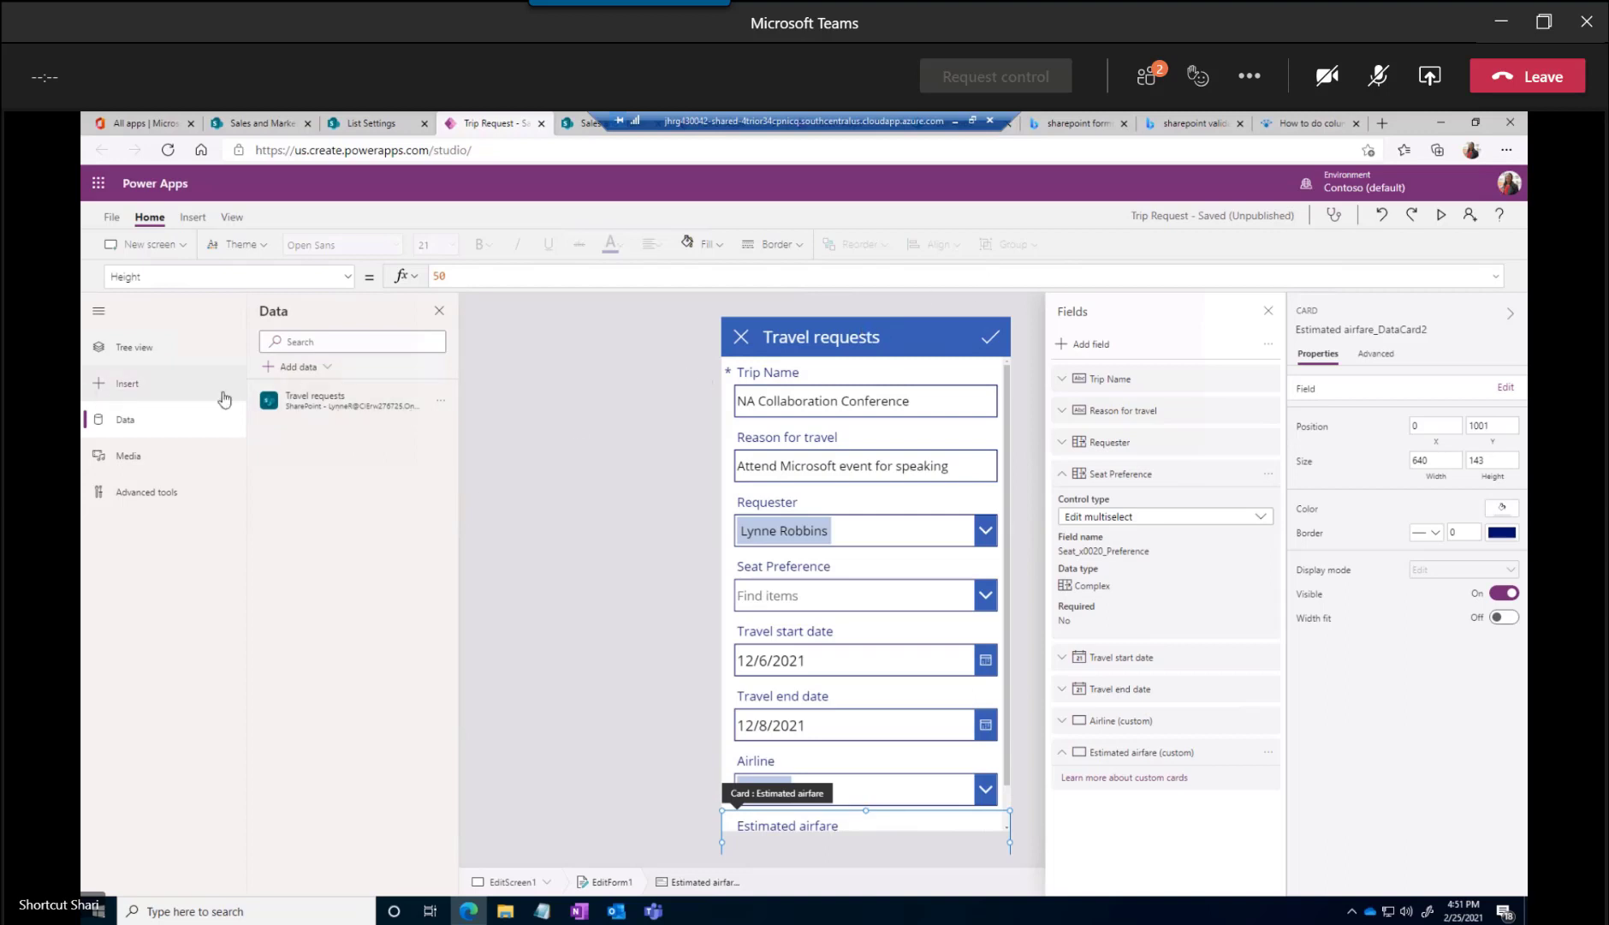
Add the Rental Car field to the edit form and close the list of fields
left_click(1098, 347)
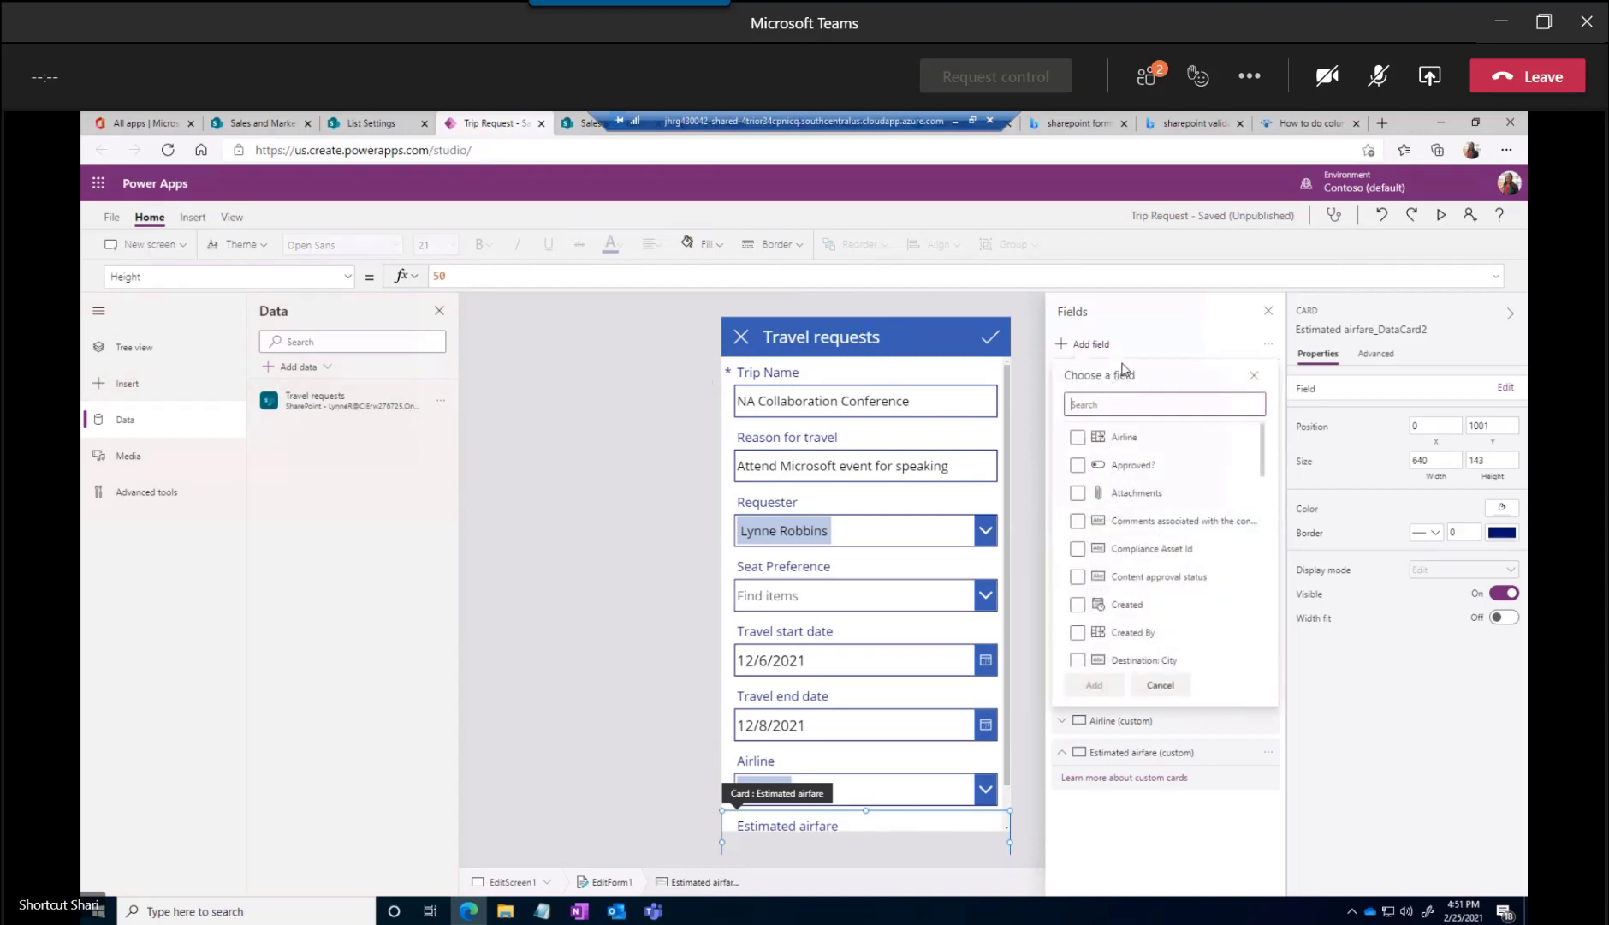
scroll(1124, 539, "down", 5)
scroll(1124, 544, "down", 10)
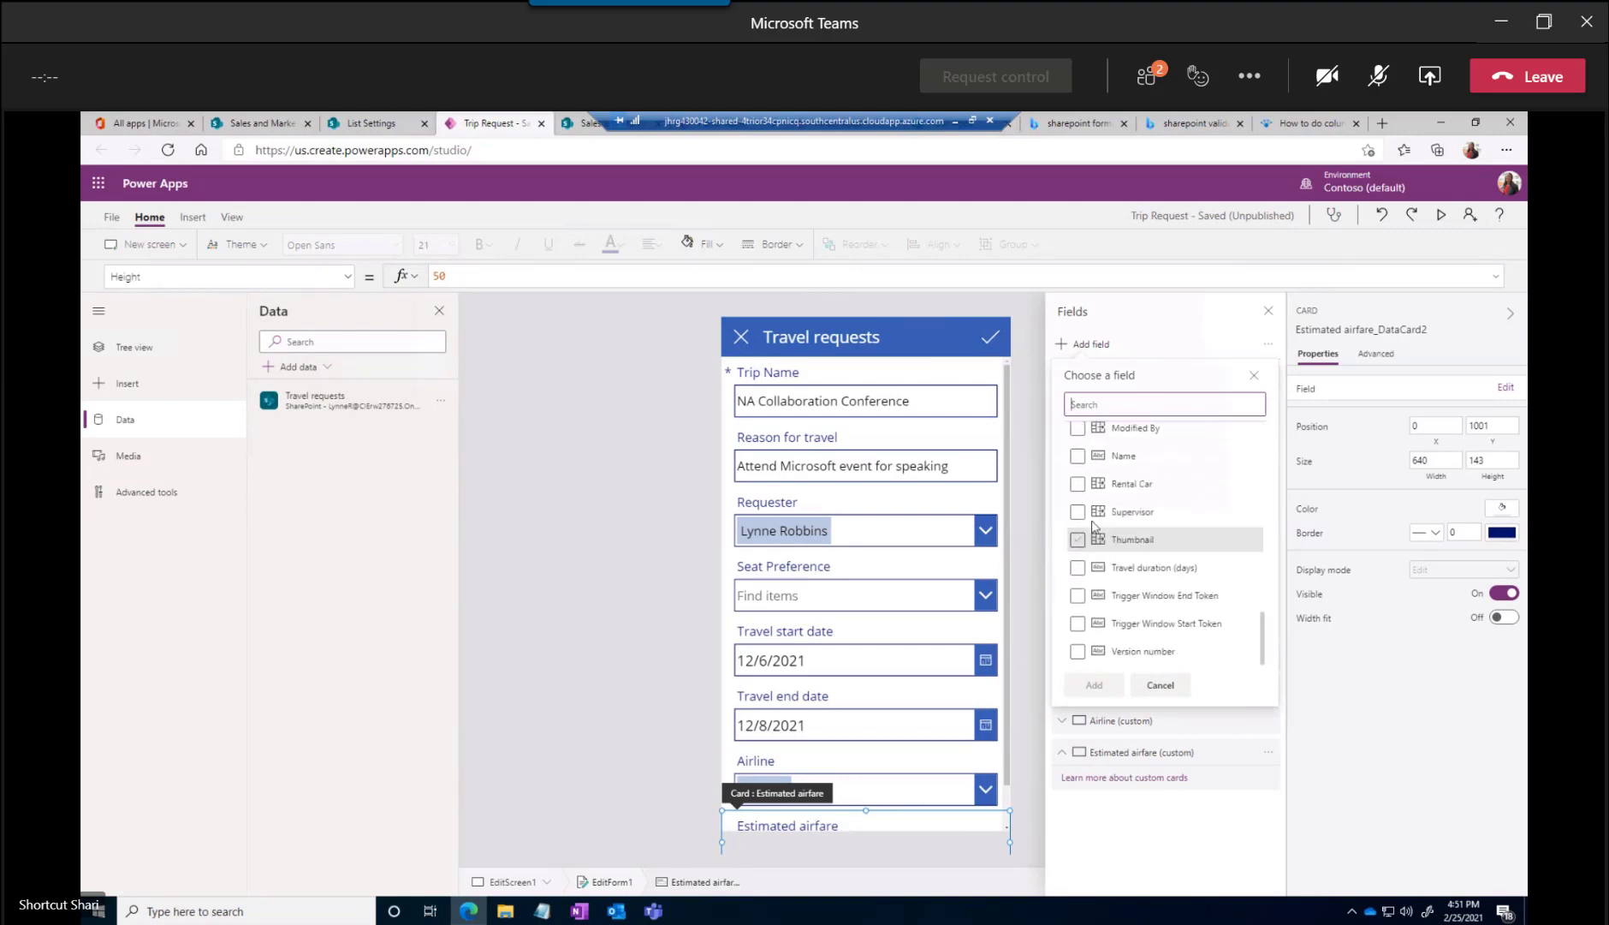
left_click(1077, 484)
left_click(1094, 685)
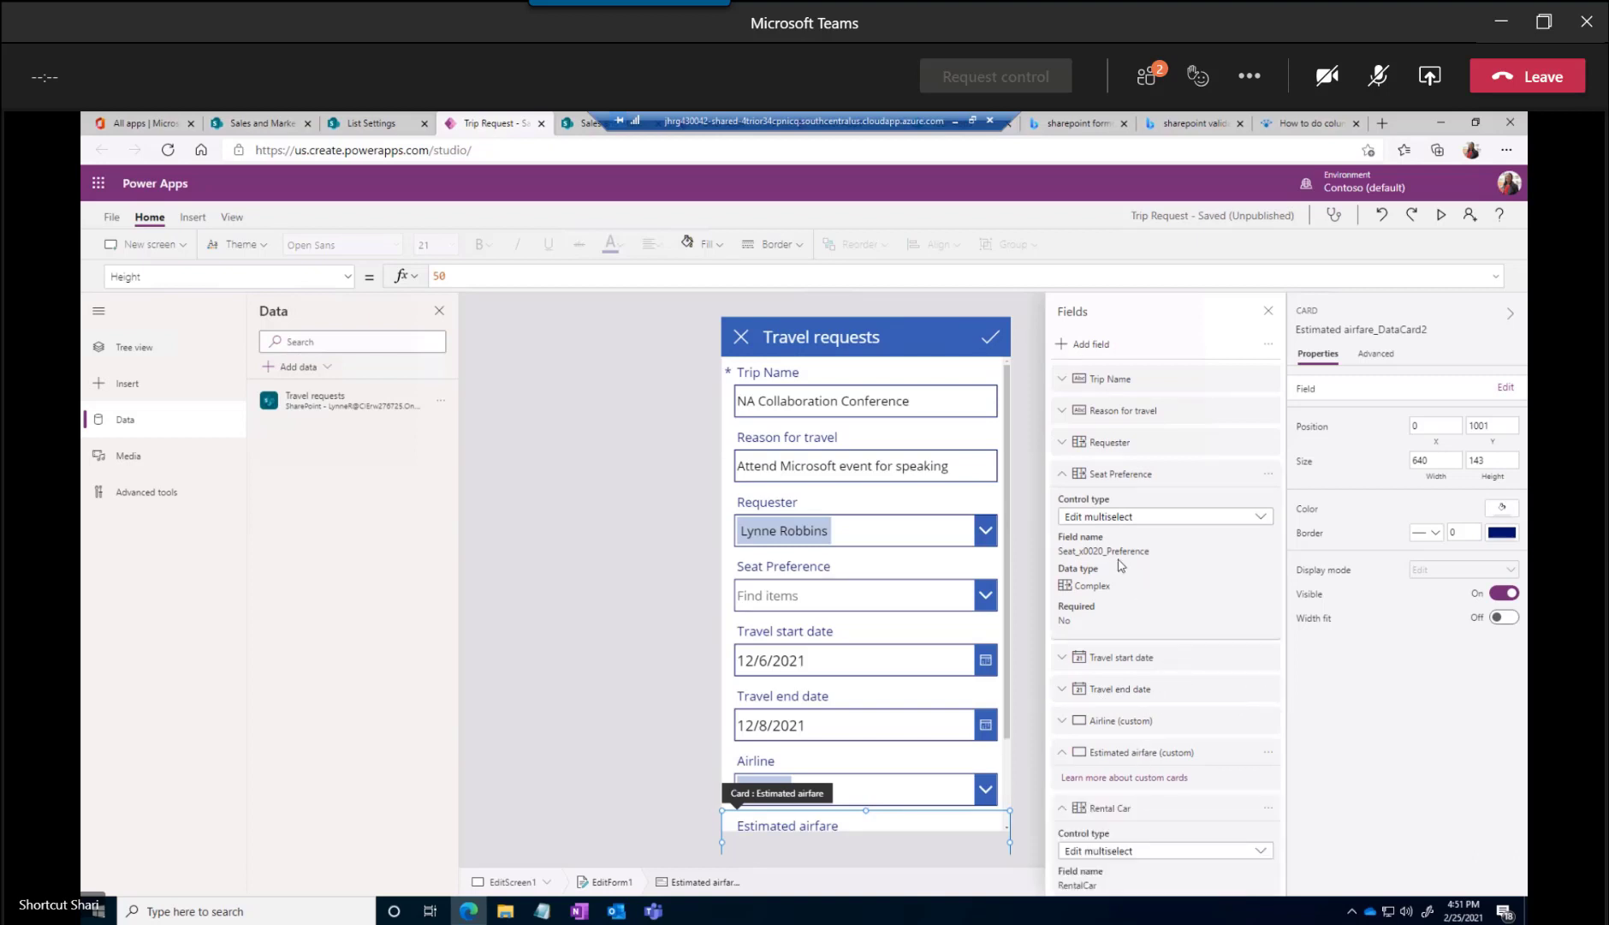
scroll(1146, 775, "down", 1)
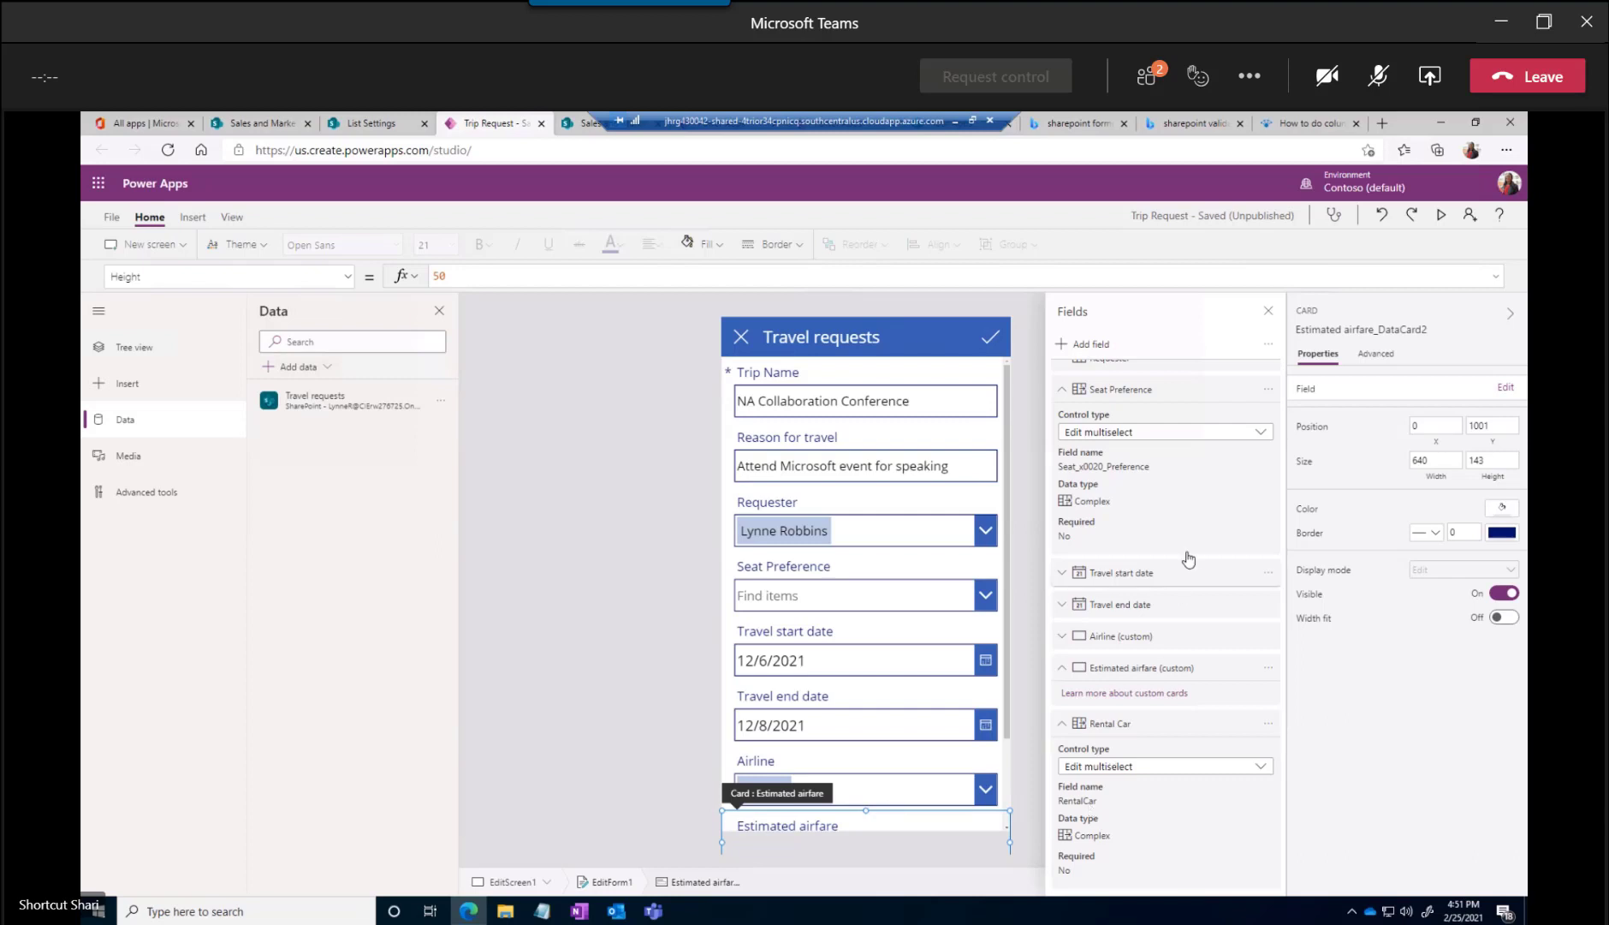
left_click(1269, 315)
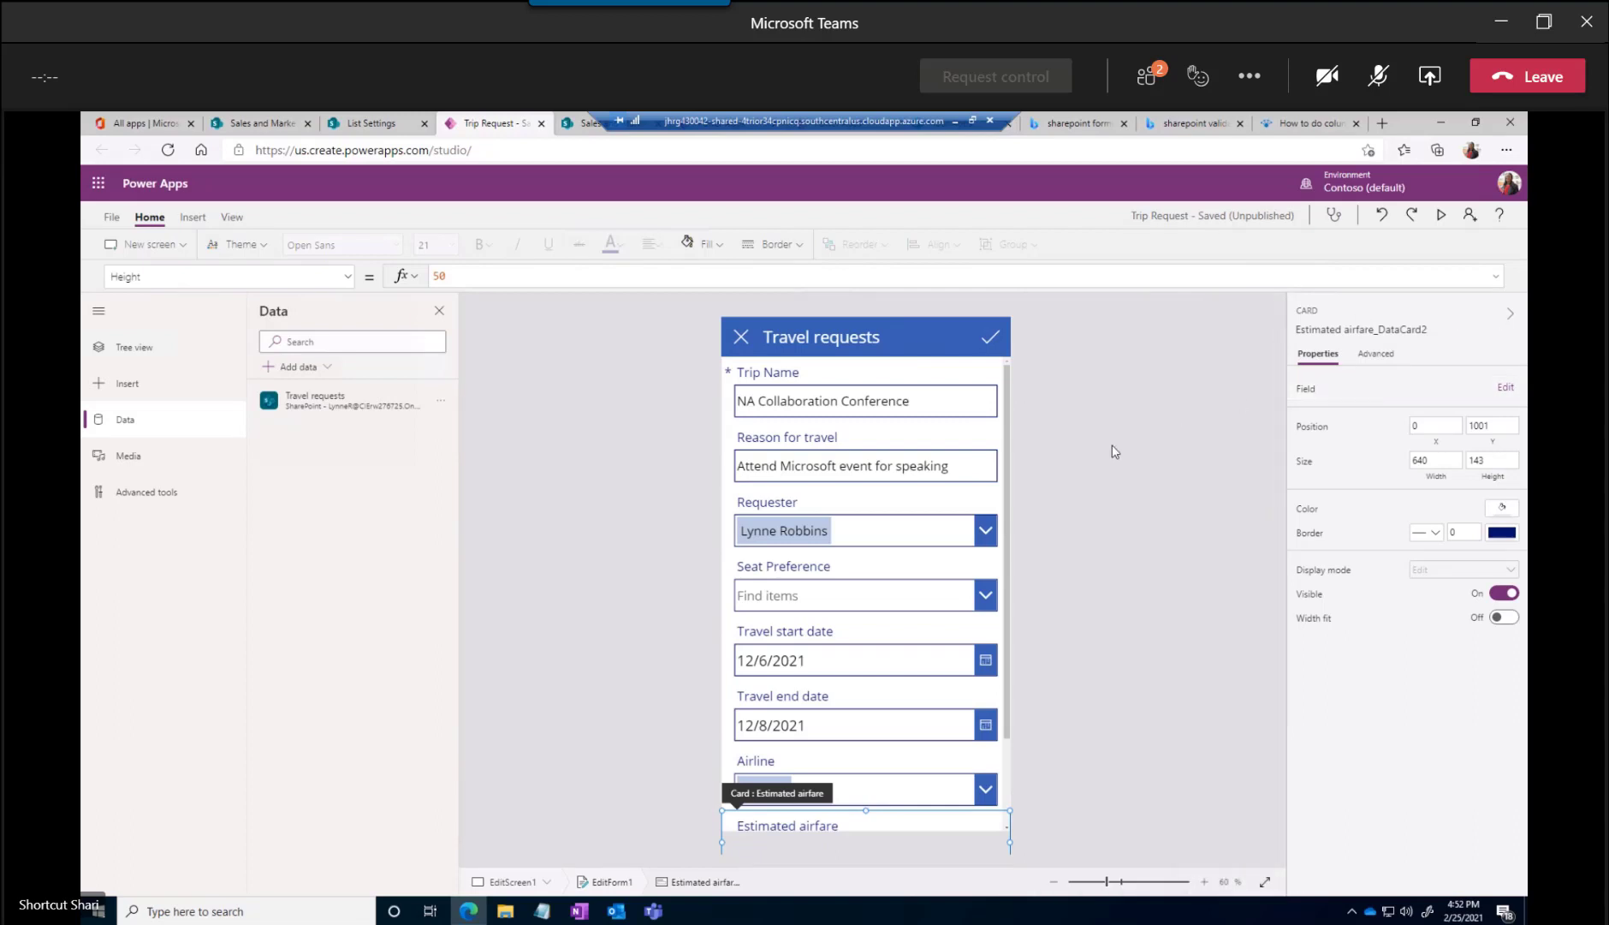
Preview the app from EditScreen1, submit the NA Collaboration Conference request, and leave the preview from the browse screen
left_click(1098, 397)
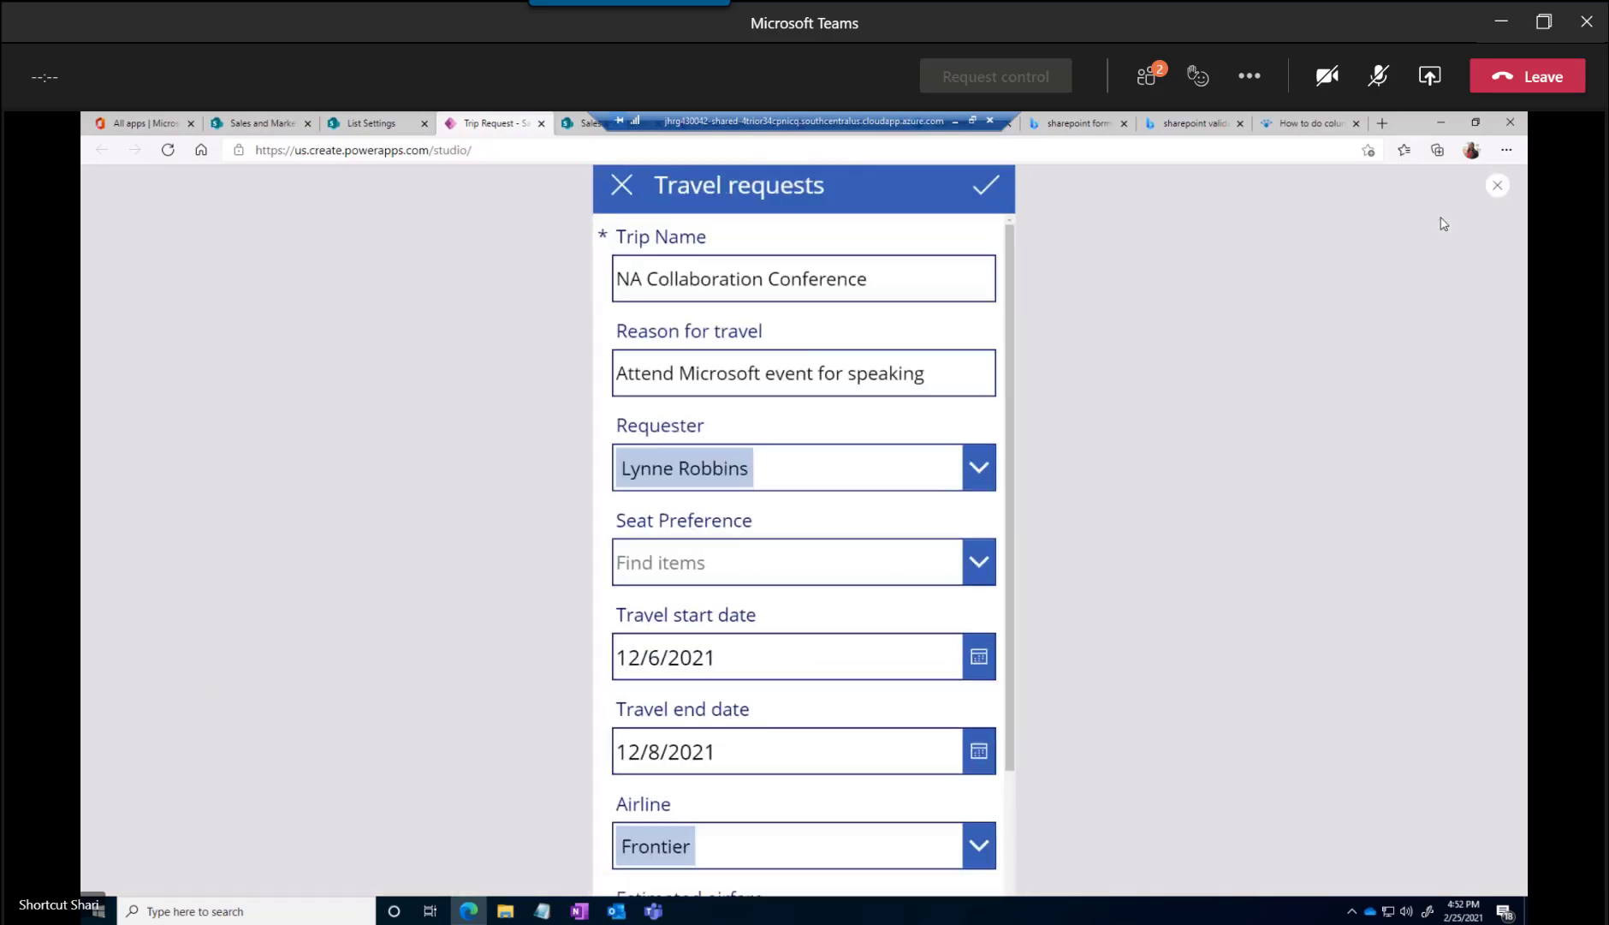
left_click(1441, 215)
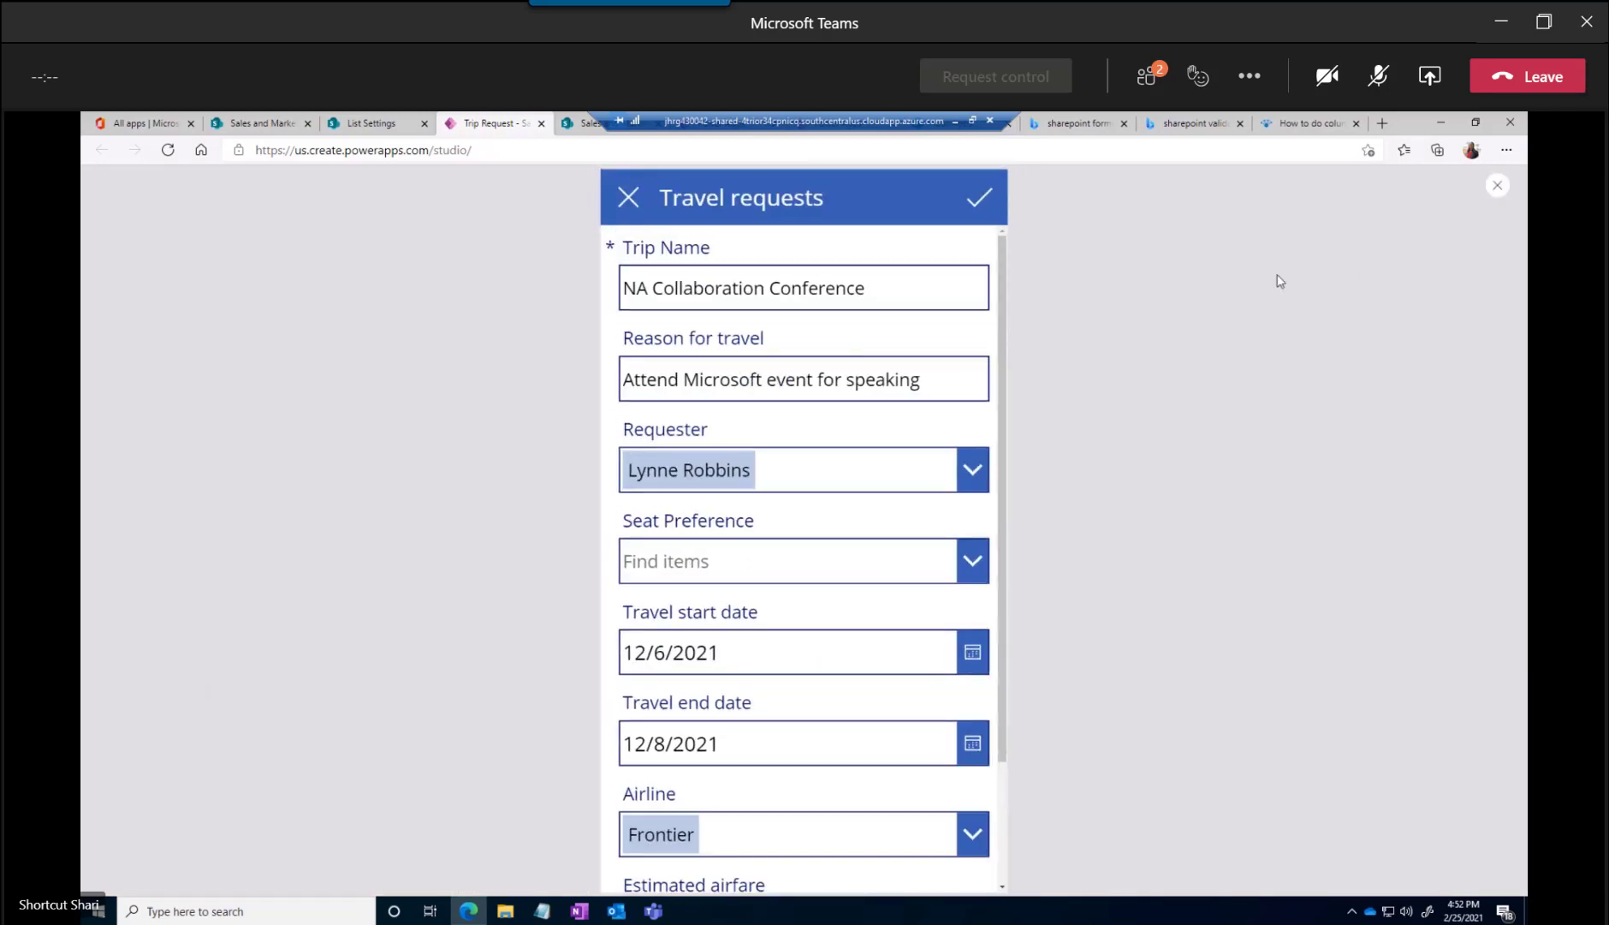
left_click(978, 201)
left_click(628, 198)
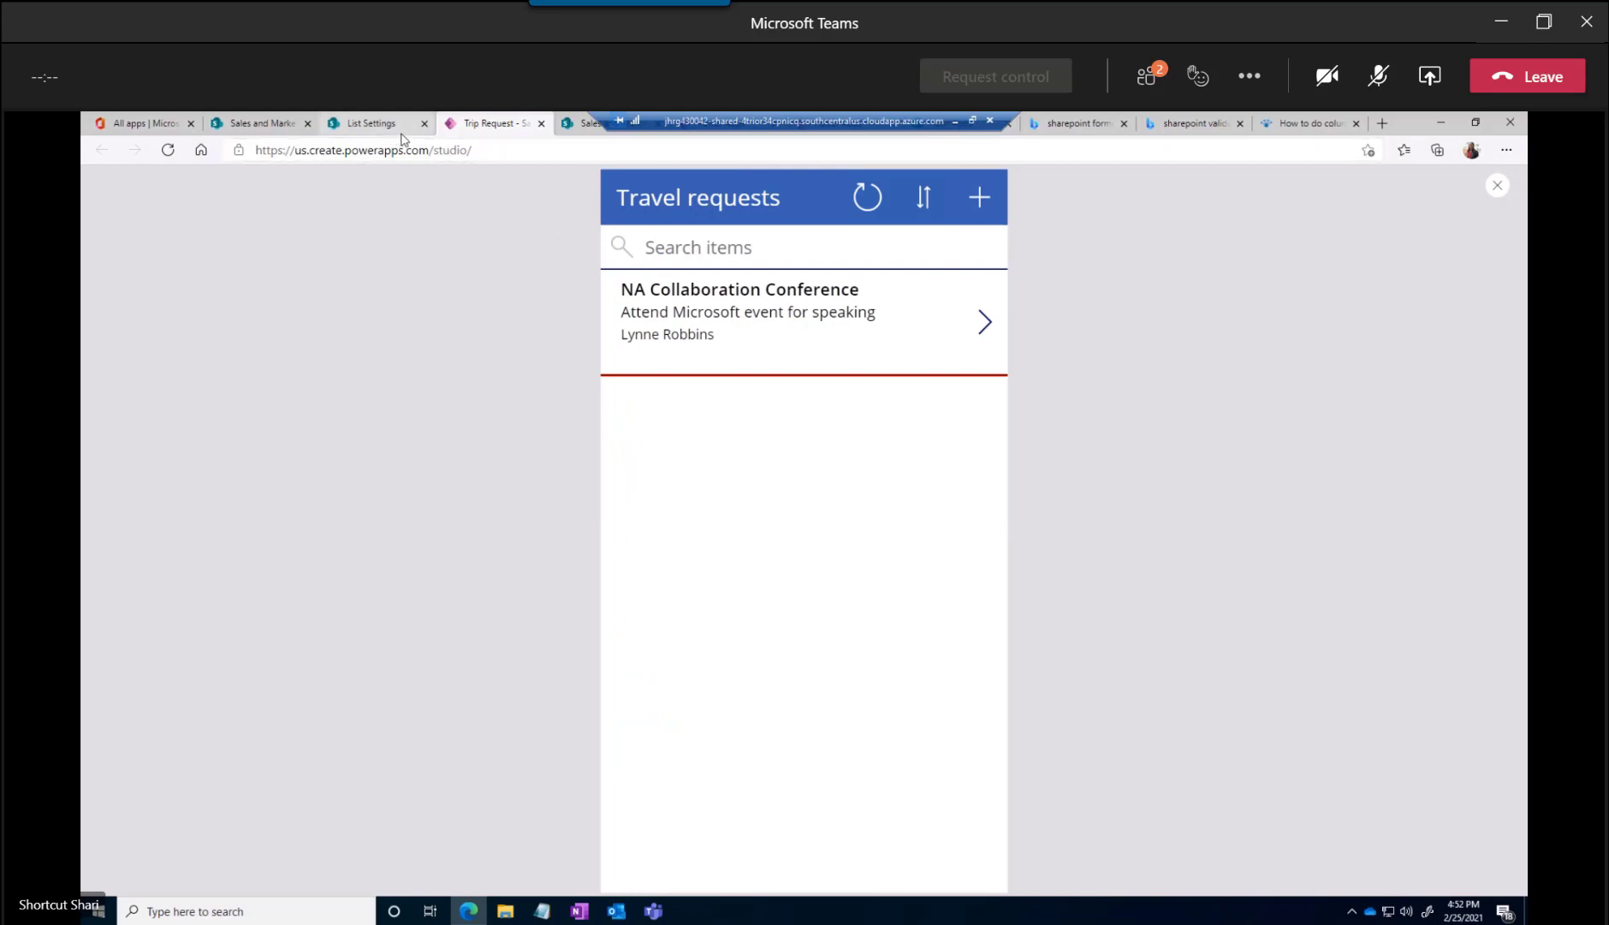
left_click(1495, 185)
left_click(921, 585)
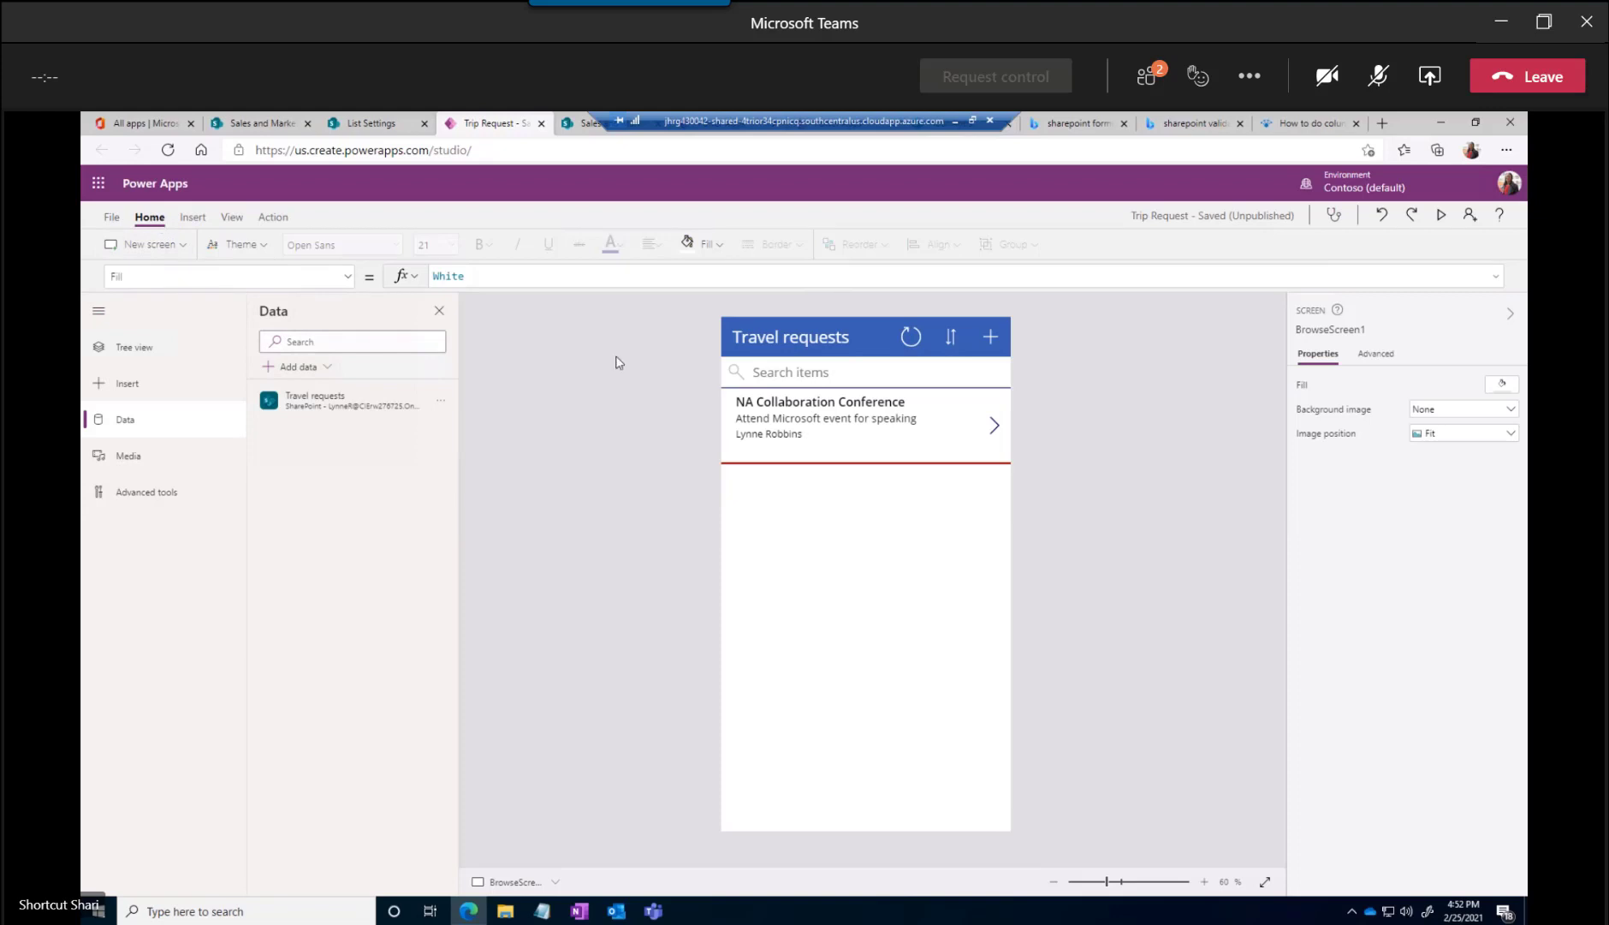
Close the app's data connections and switch to Office 365 to show all available apps
left_click(439, 311)
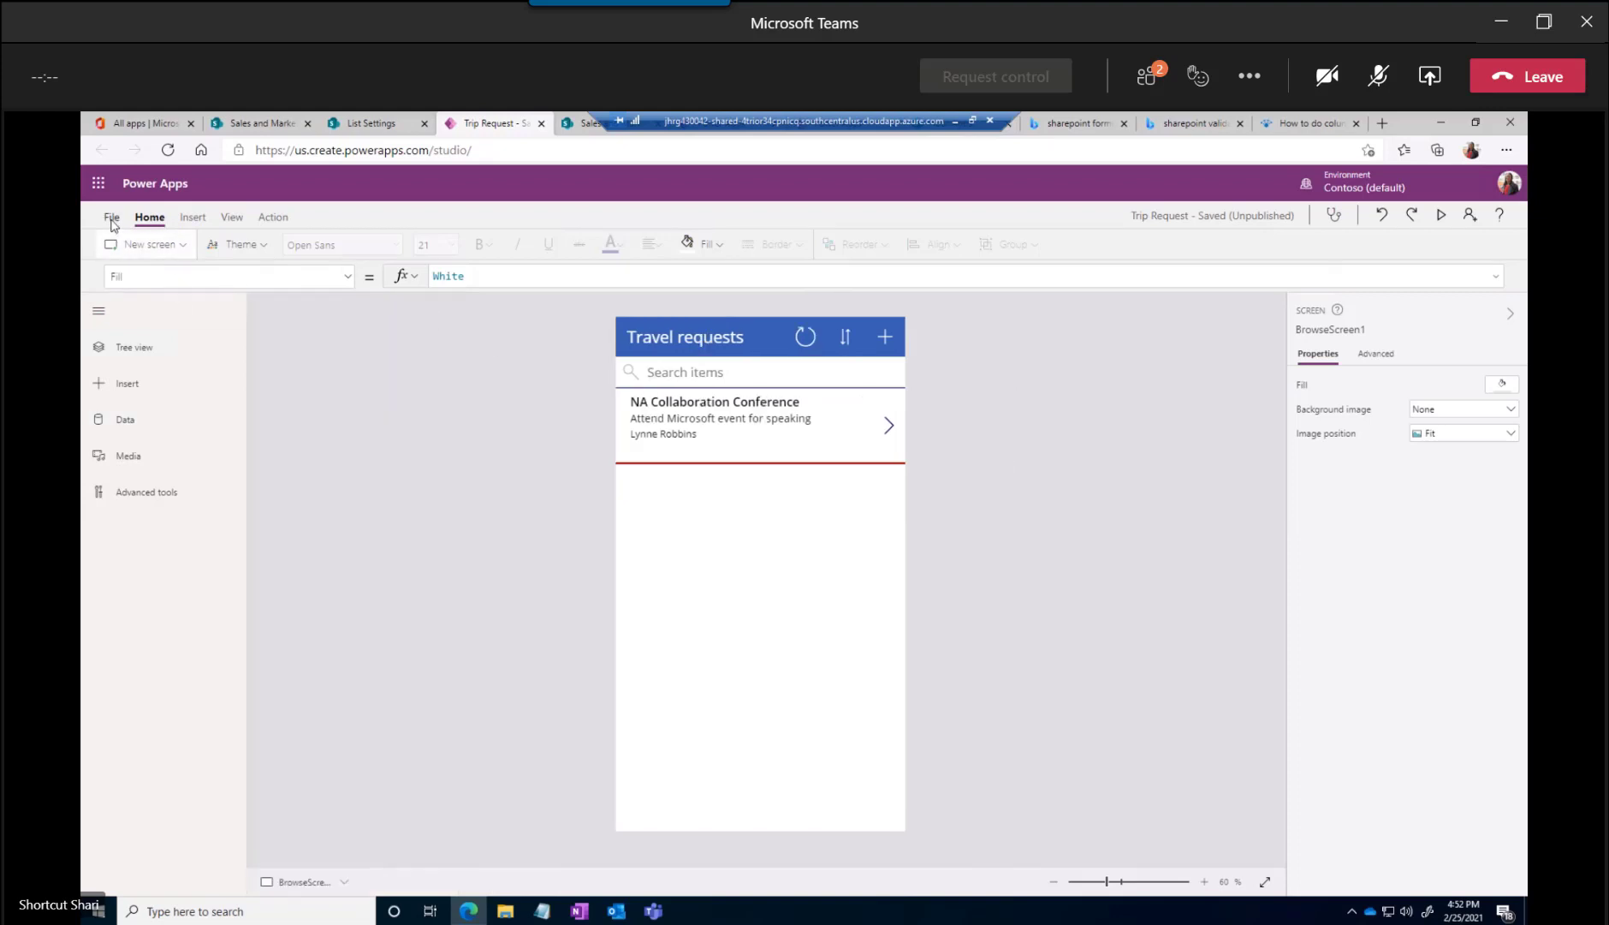
left_click(99, 185)
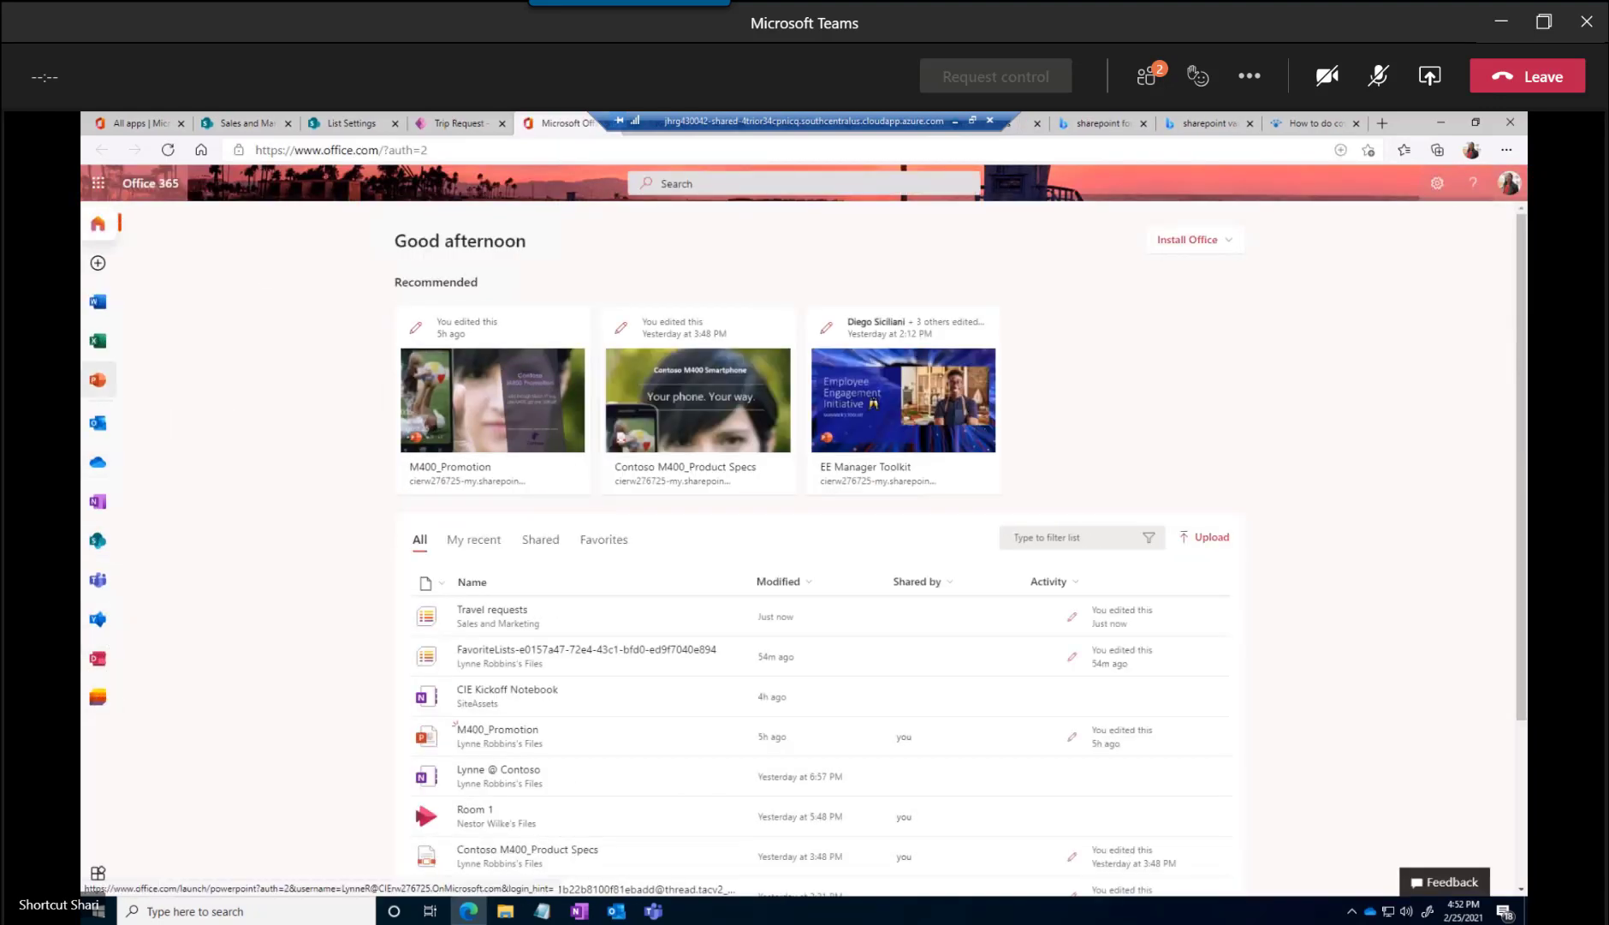
left_click(97, 871)
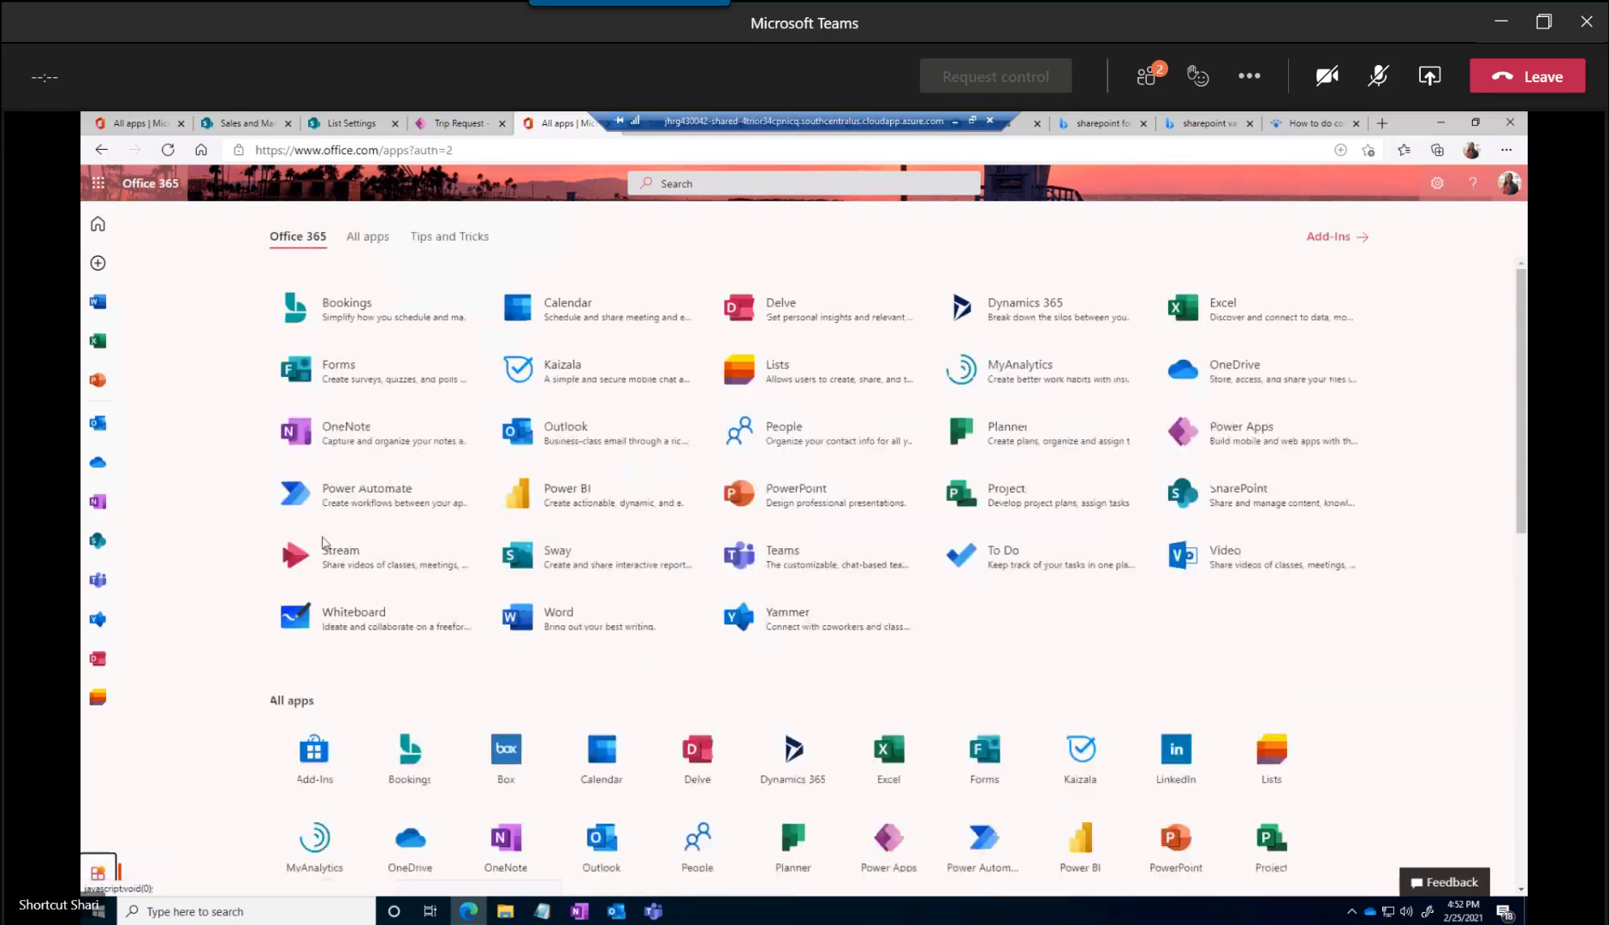
Open Power Apps from the Office 365 apps and launch the Trip Request app from the list of own apps
left_click(1255, 426)
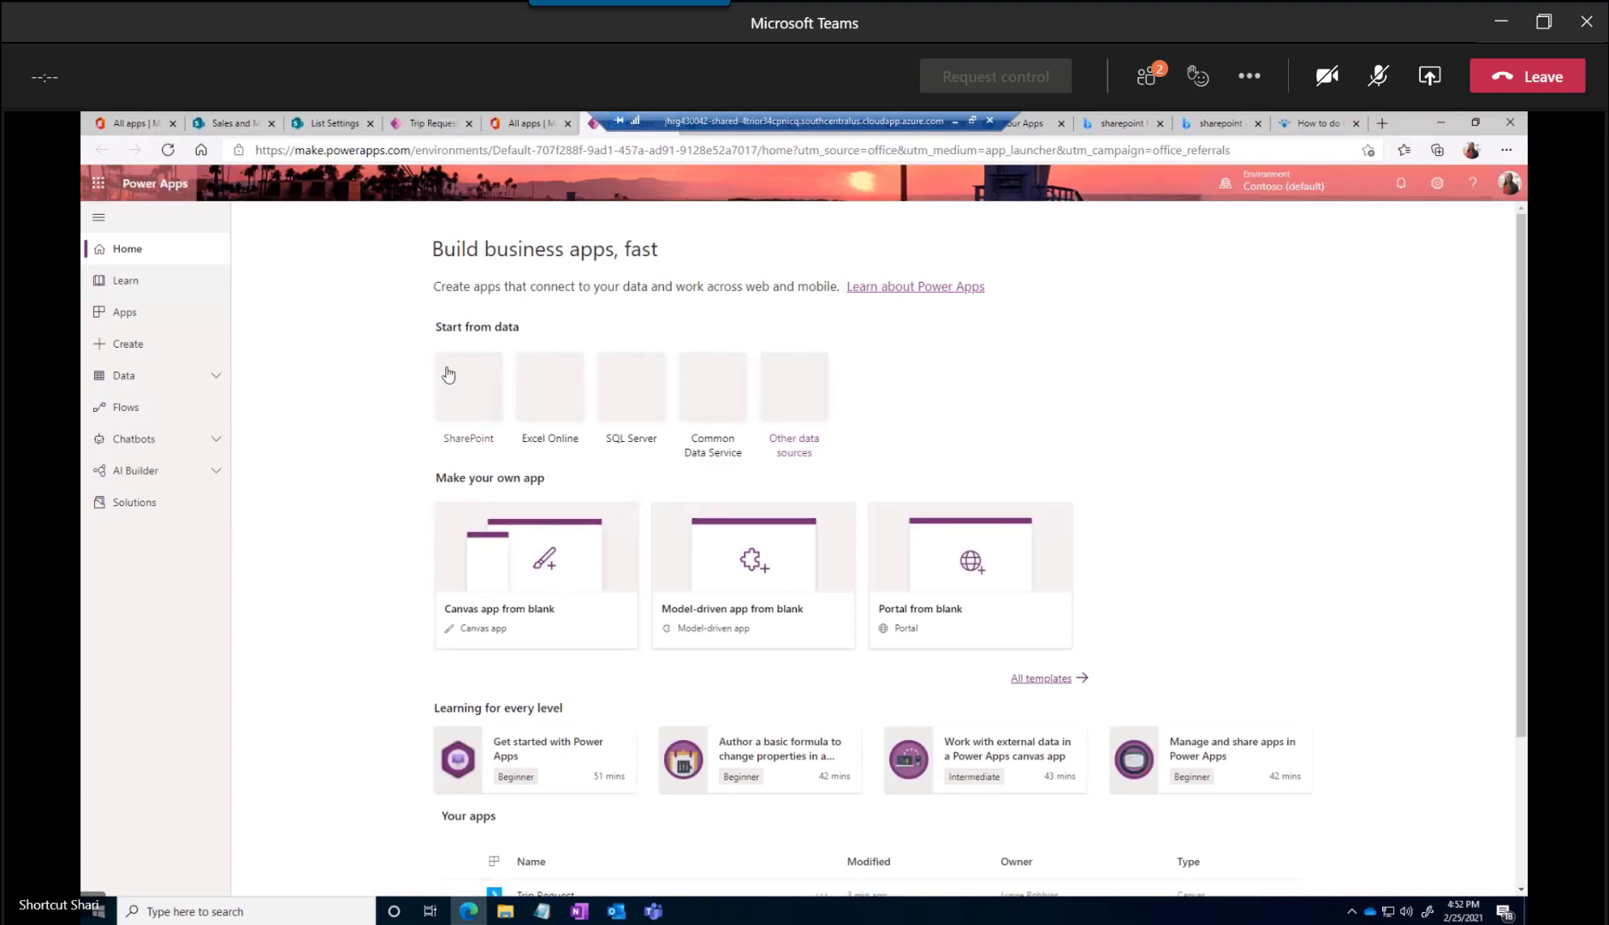
scroll(856, 531, "down", 1)
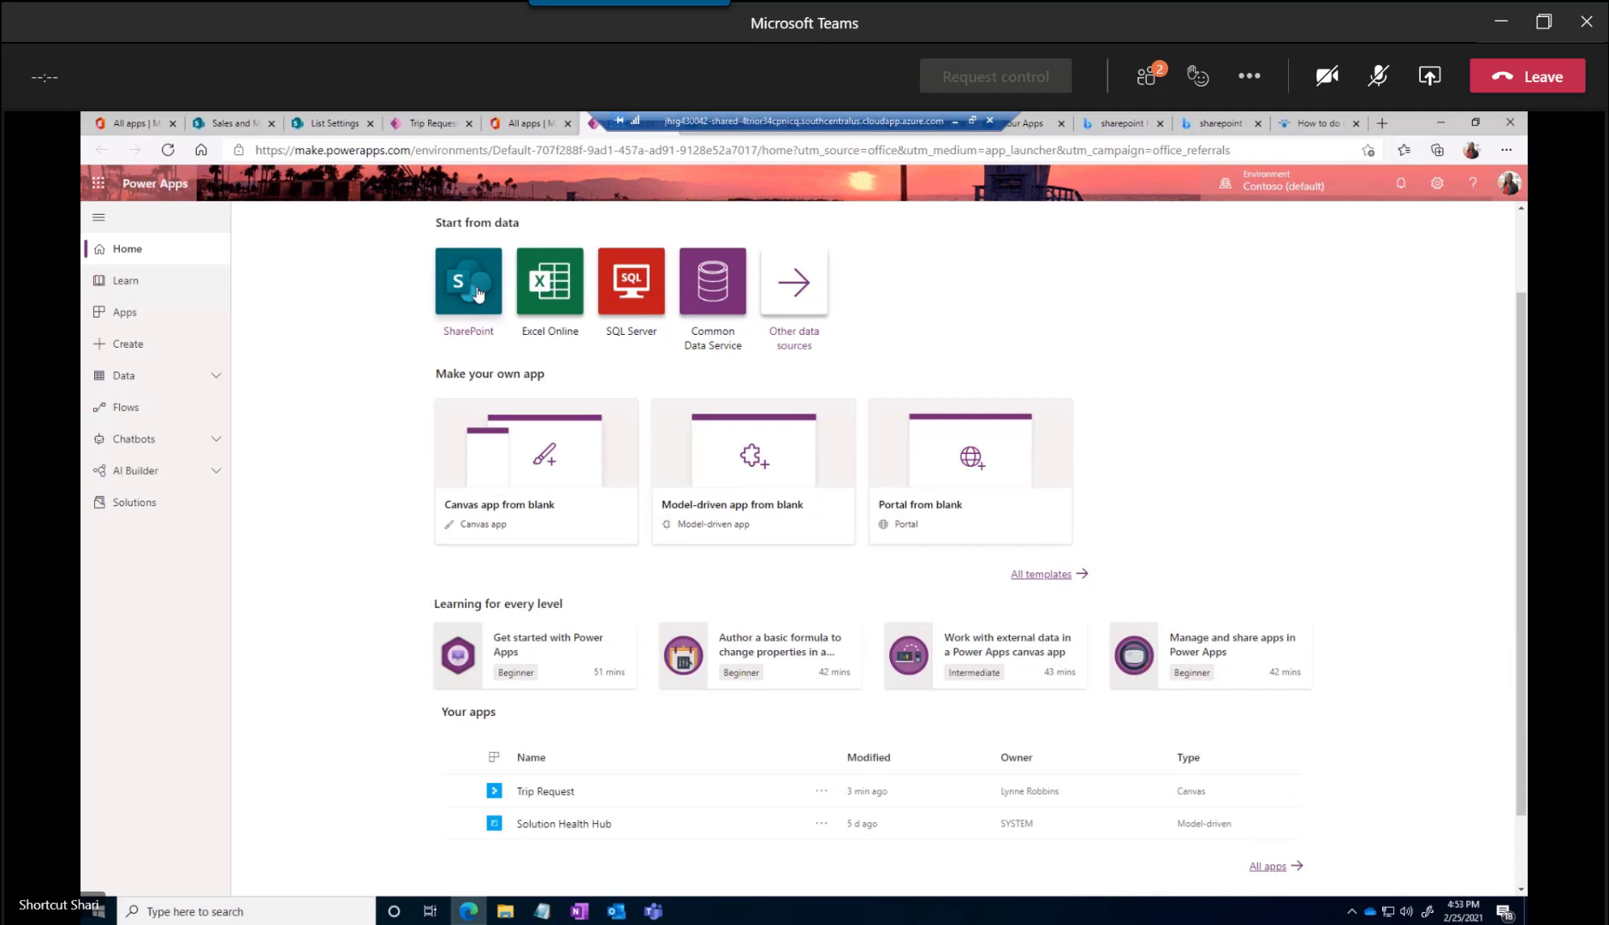
scroll(422, 472, "down", 1)
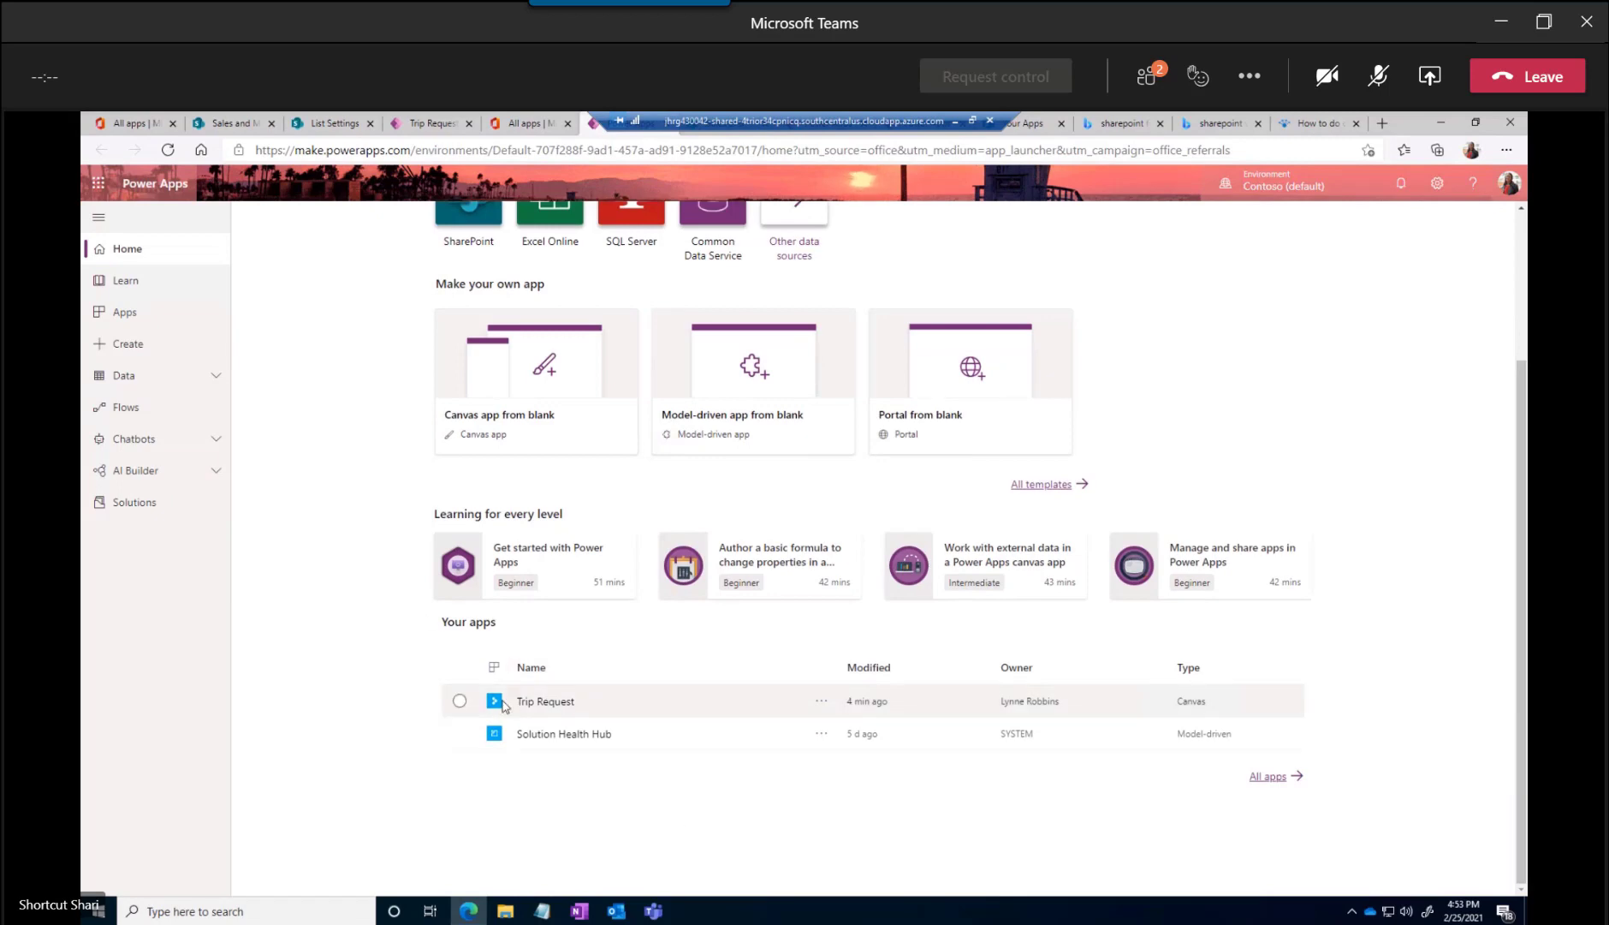
left_click(460, 701)
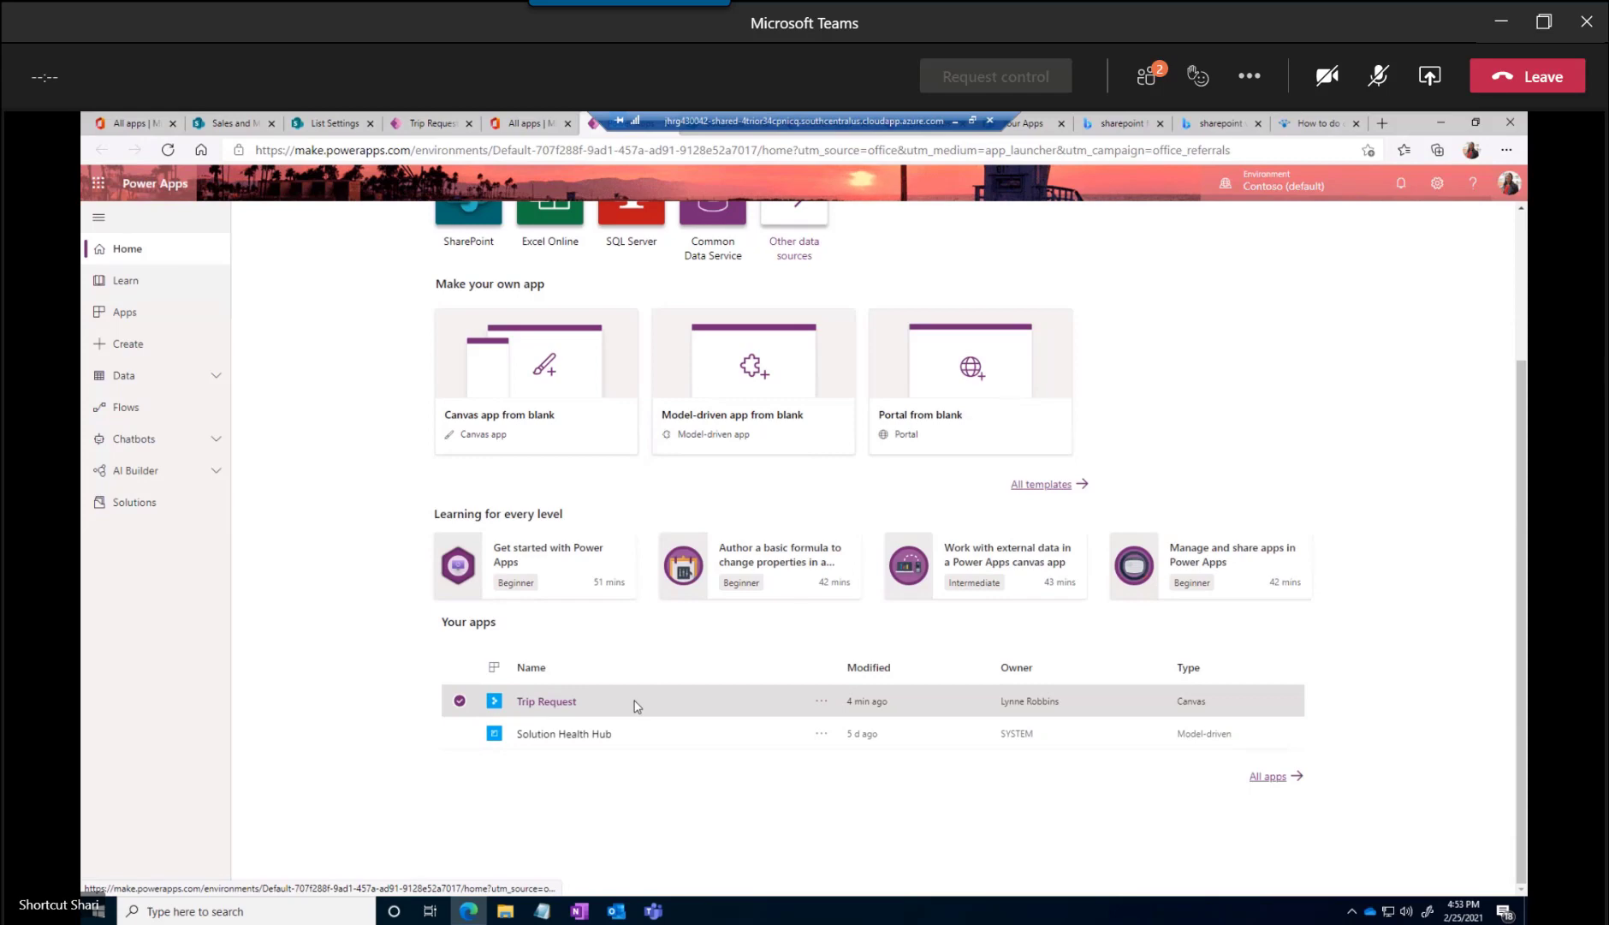
left_click(558, 703)
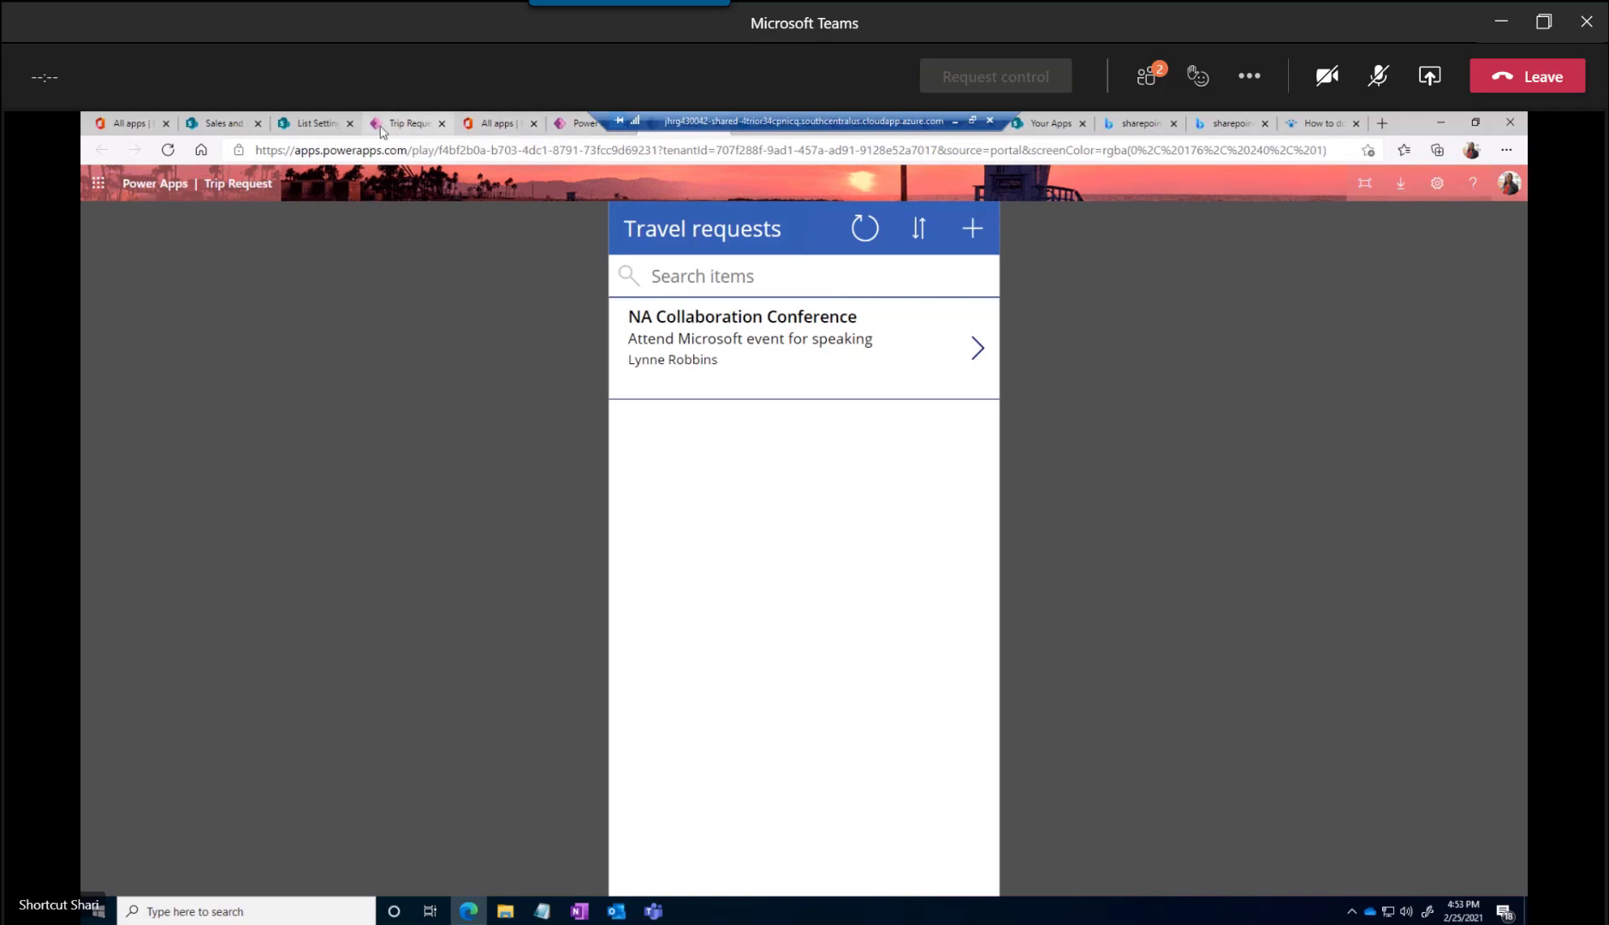
Switch to the Sales and Marketing SharePoint site, edit its home page and insert a Microsoft PowerApps web part above Documents
left_click(219, 124)
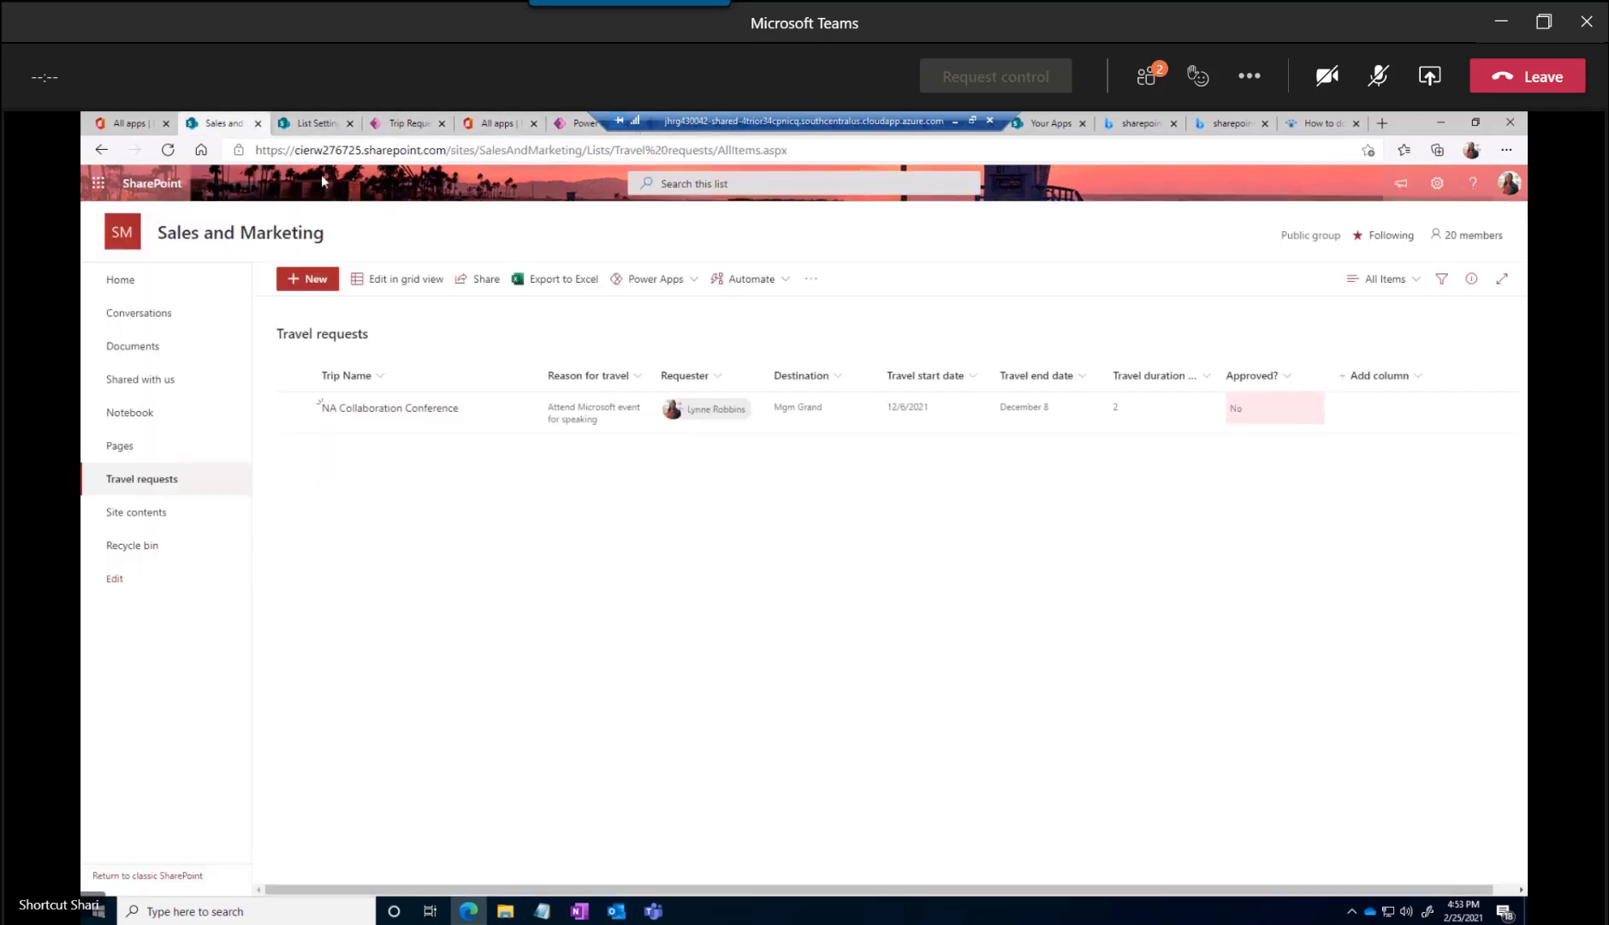
left_click(122, 280)
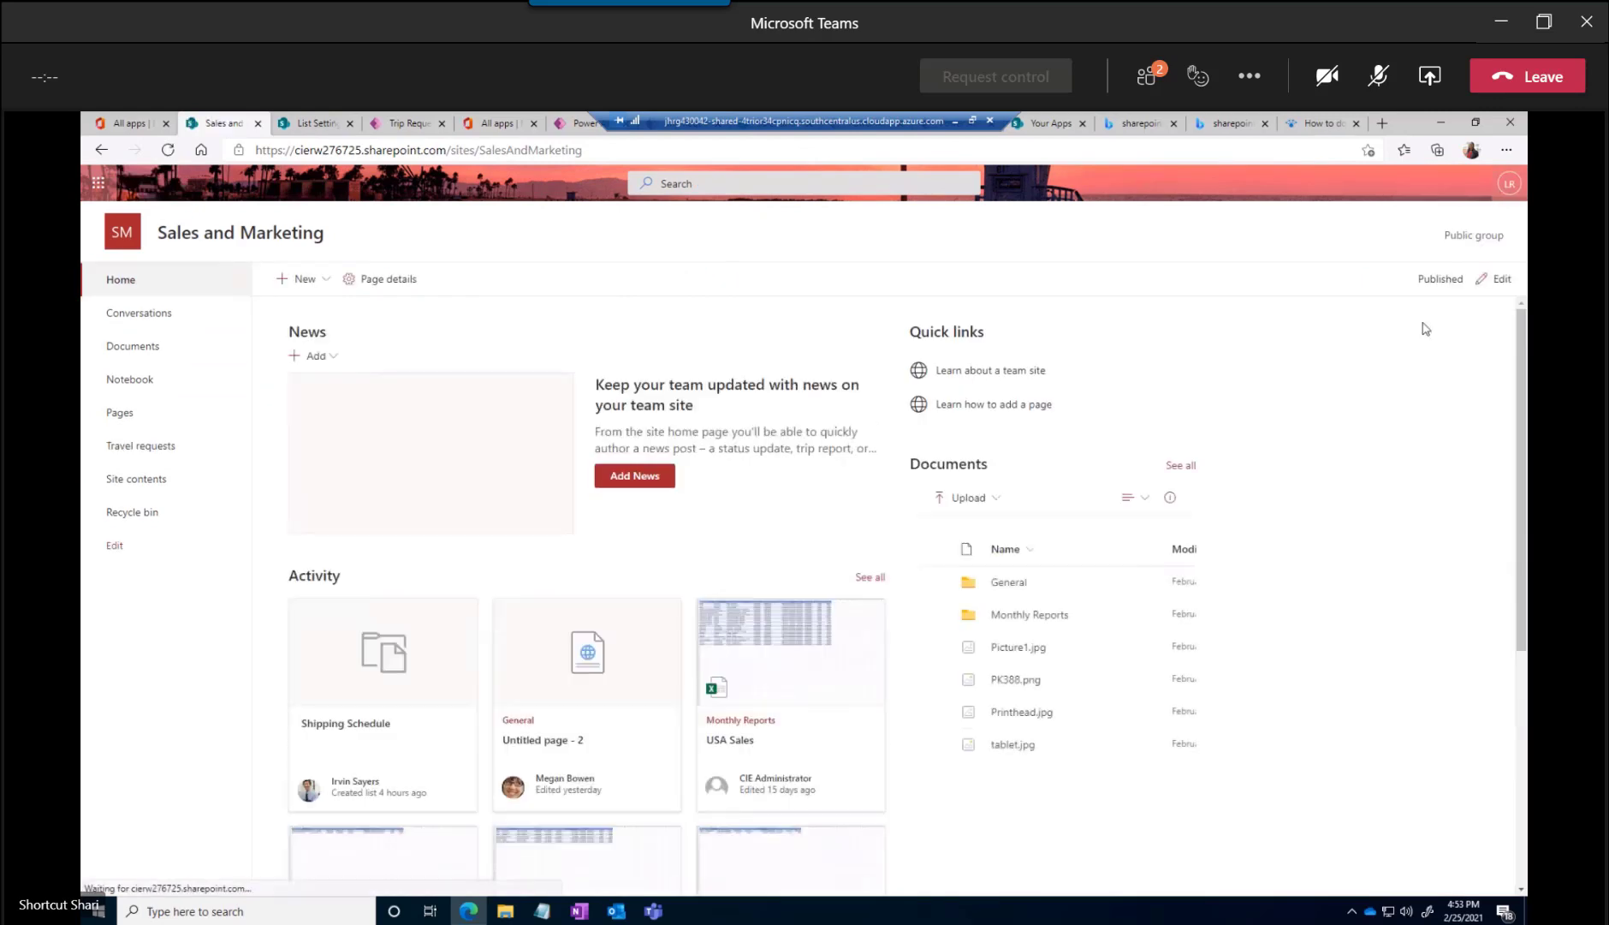
left_click(1494, 285)
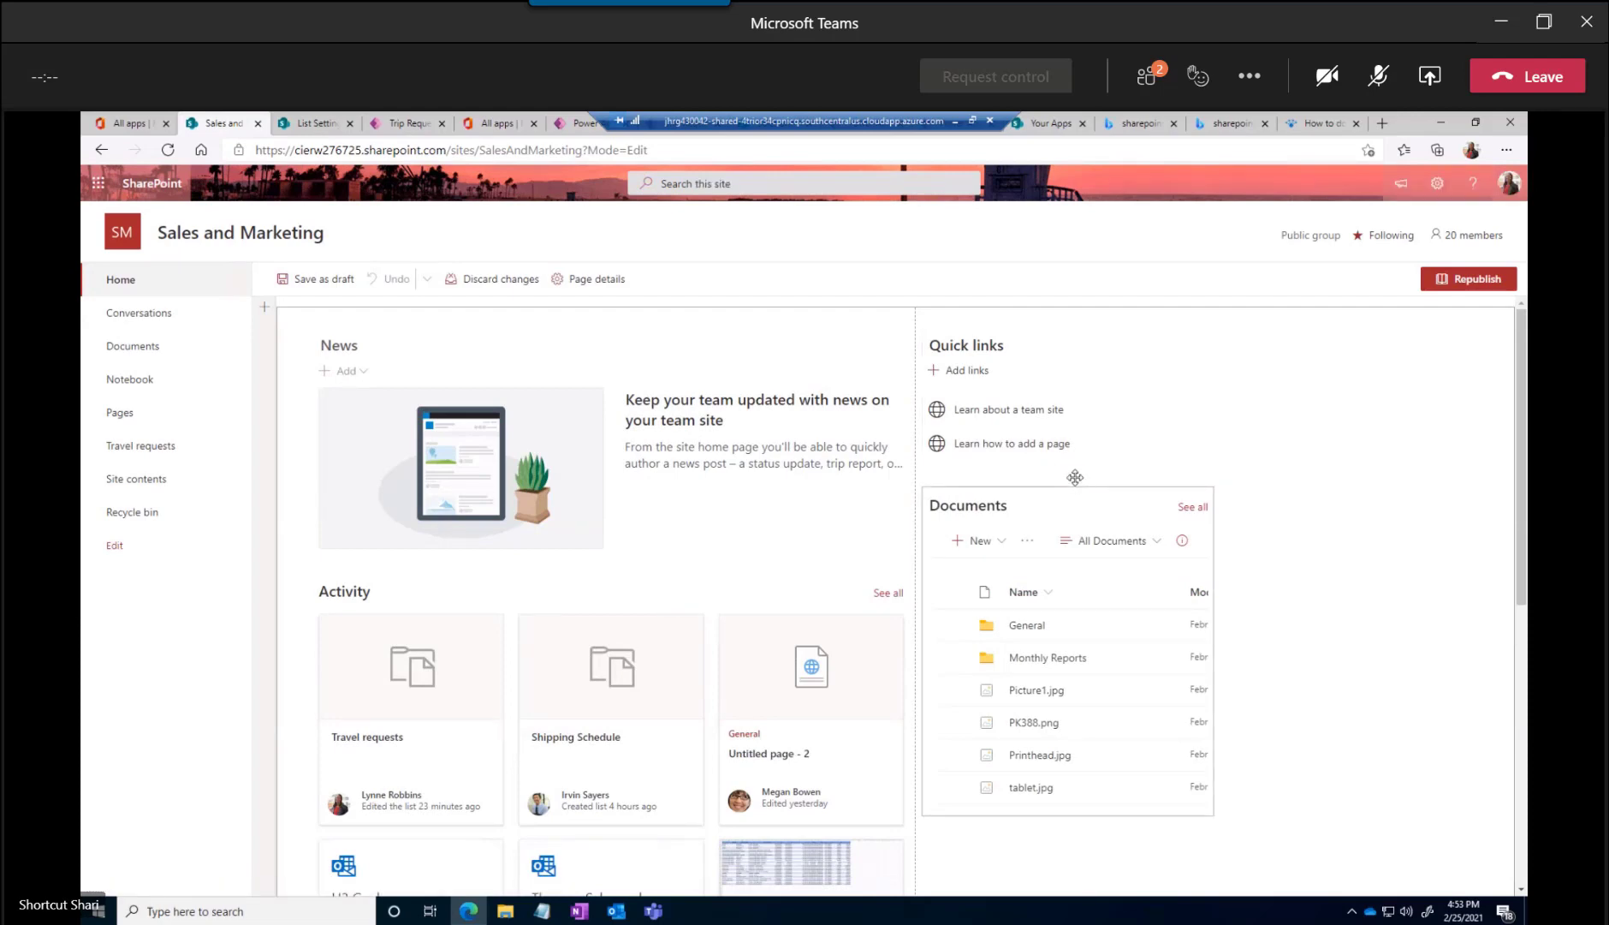
left_click(1070, 478)
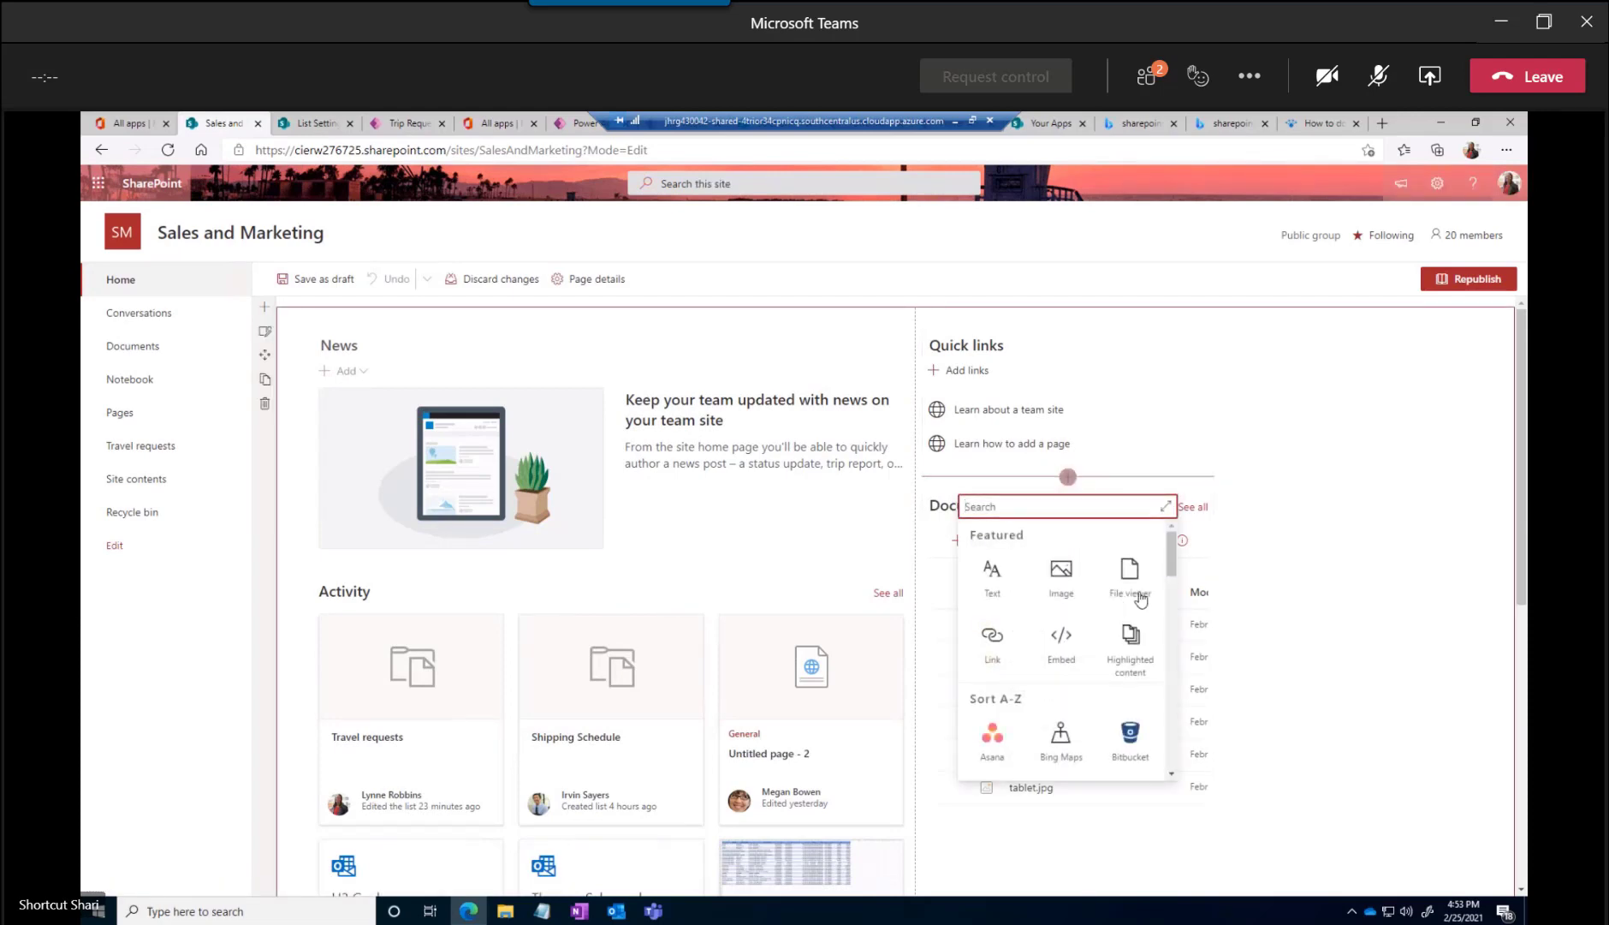
type("power")
left_click(992, 667)
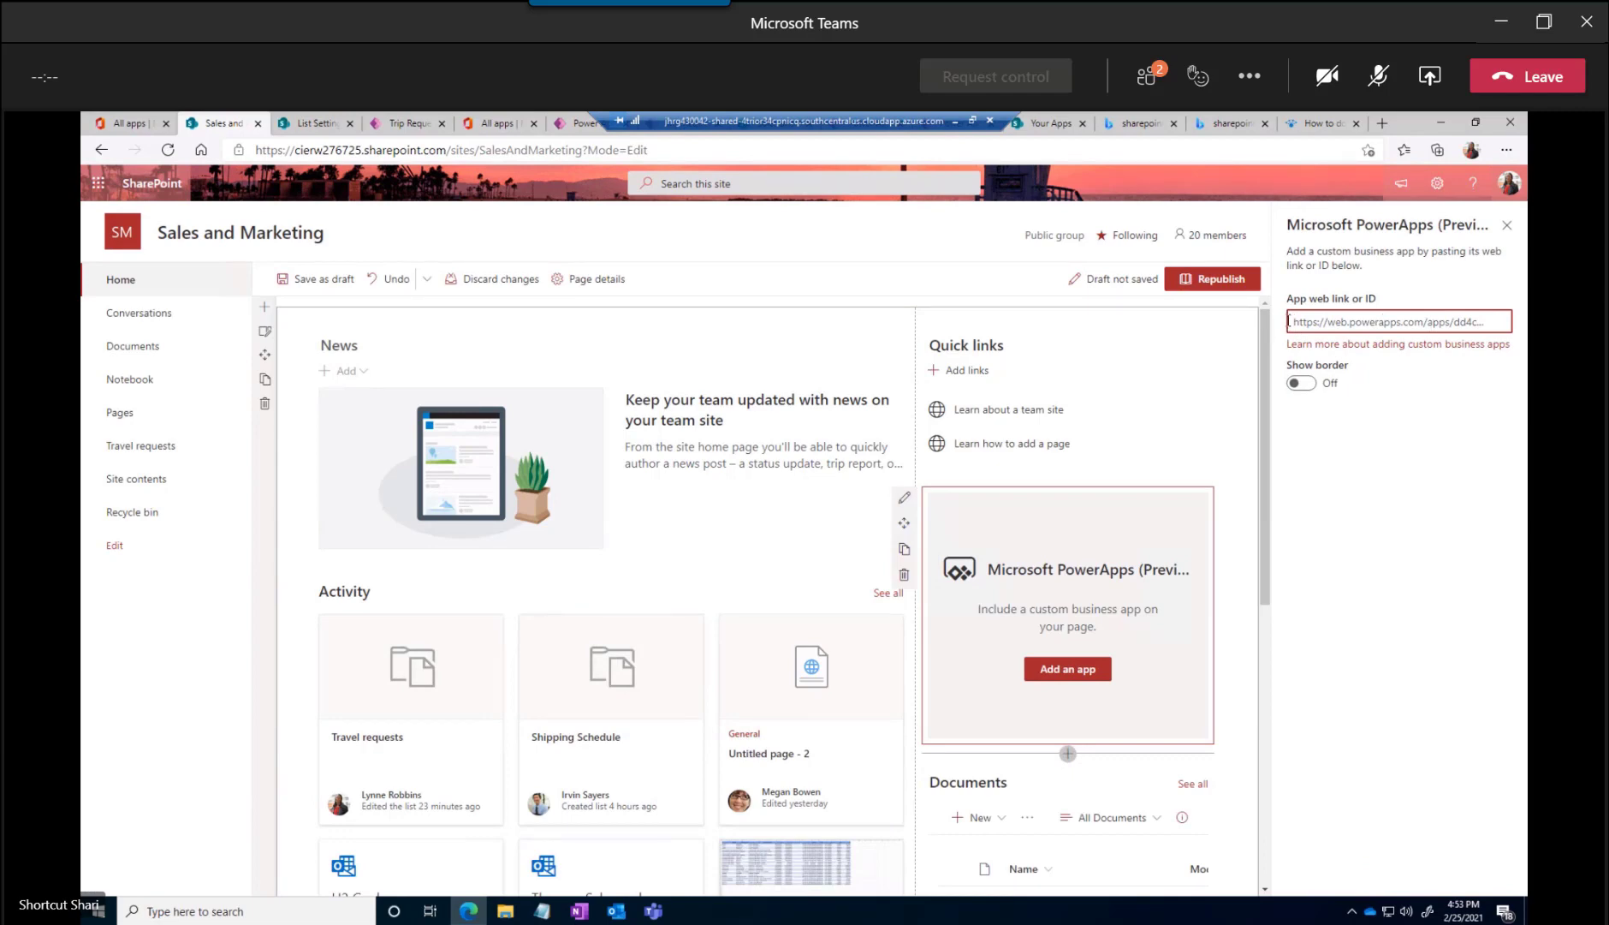
Switch back to Power Apps, open the Trip Request app's details and copy its web link
left_click(582, 122)
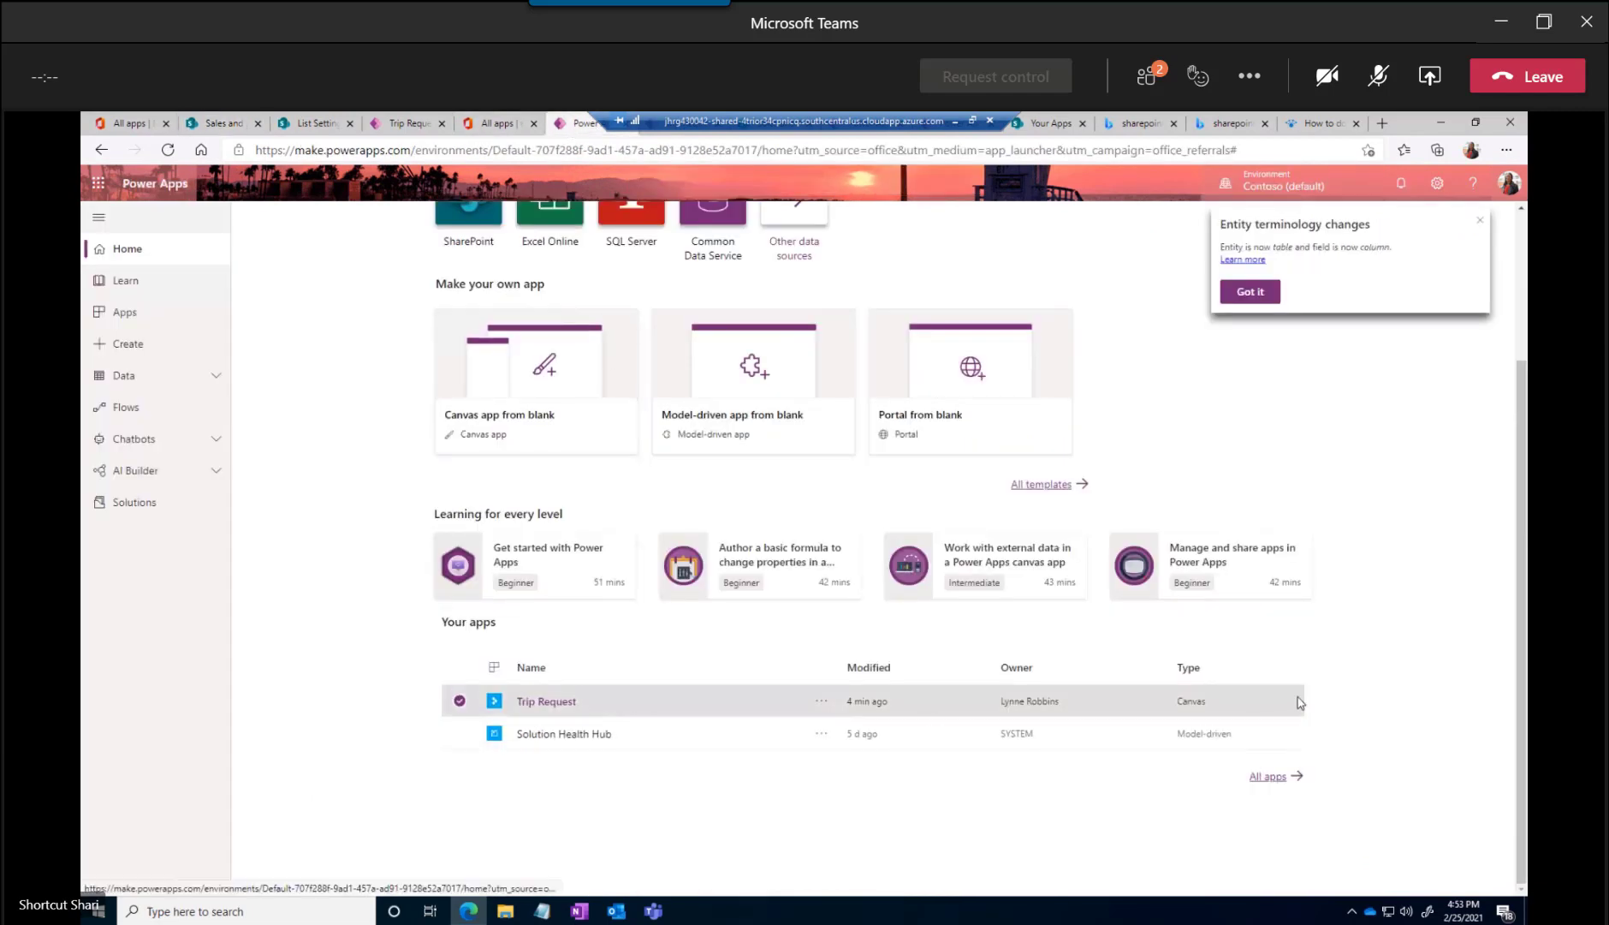
left_click(821, 701)
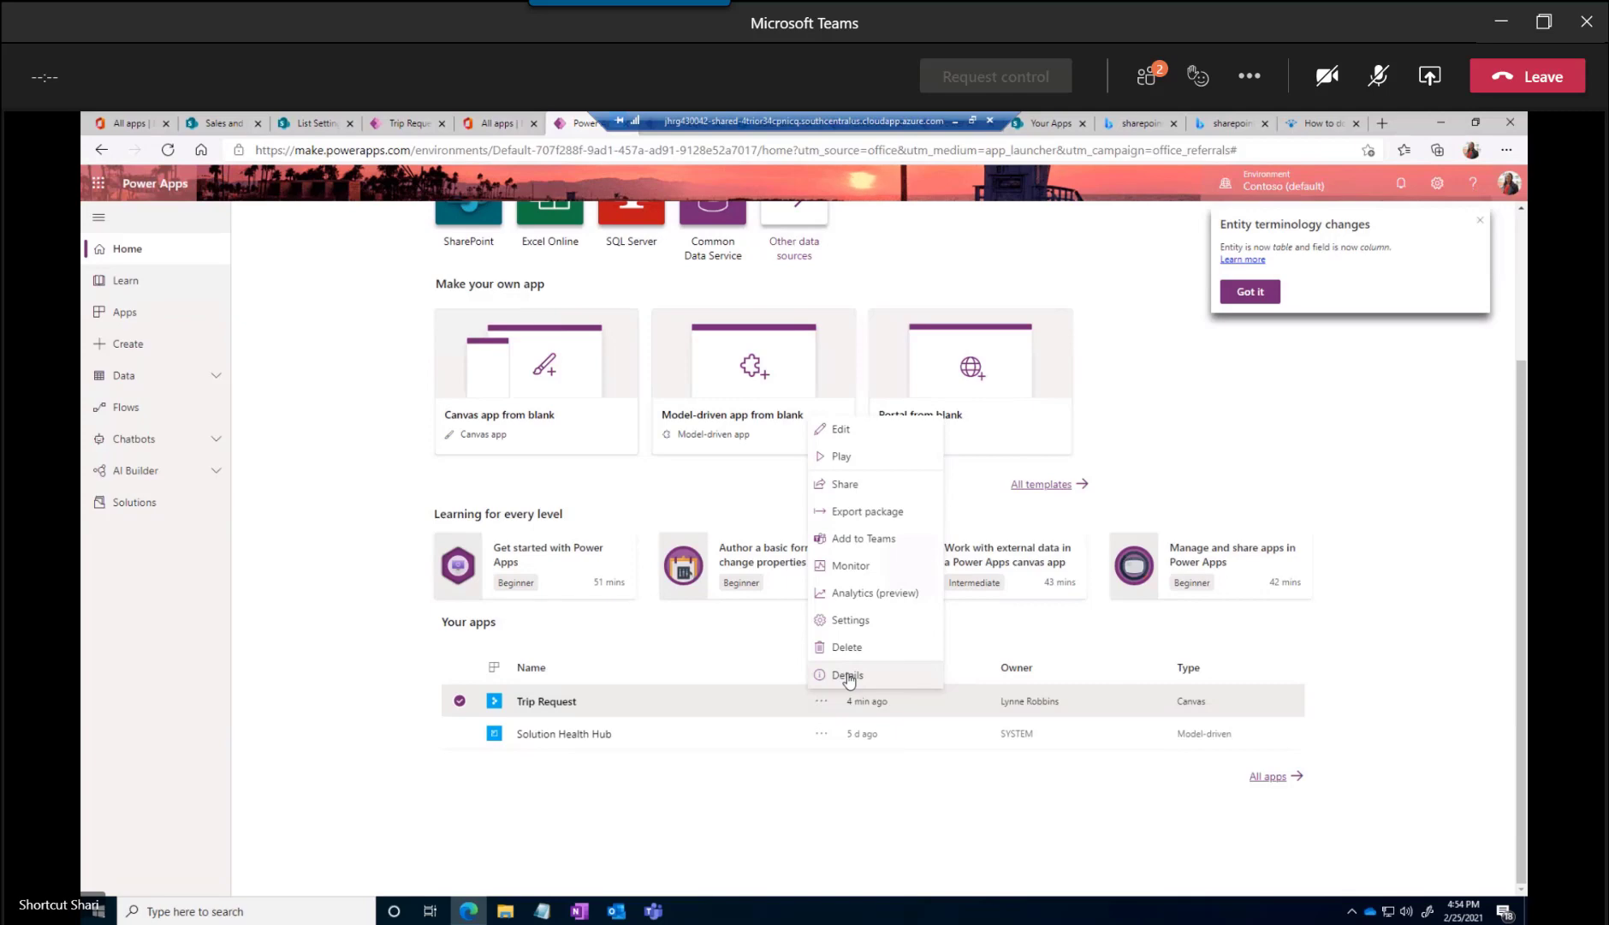
left_click(848, 675)
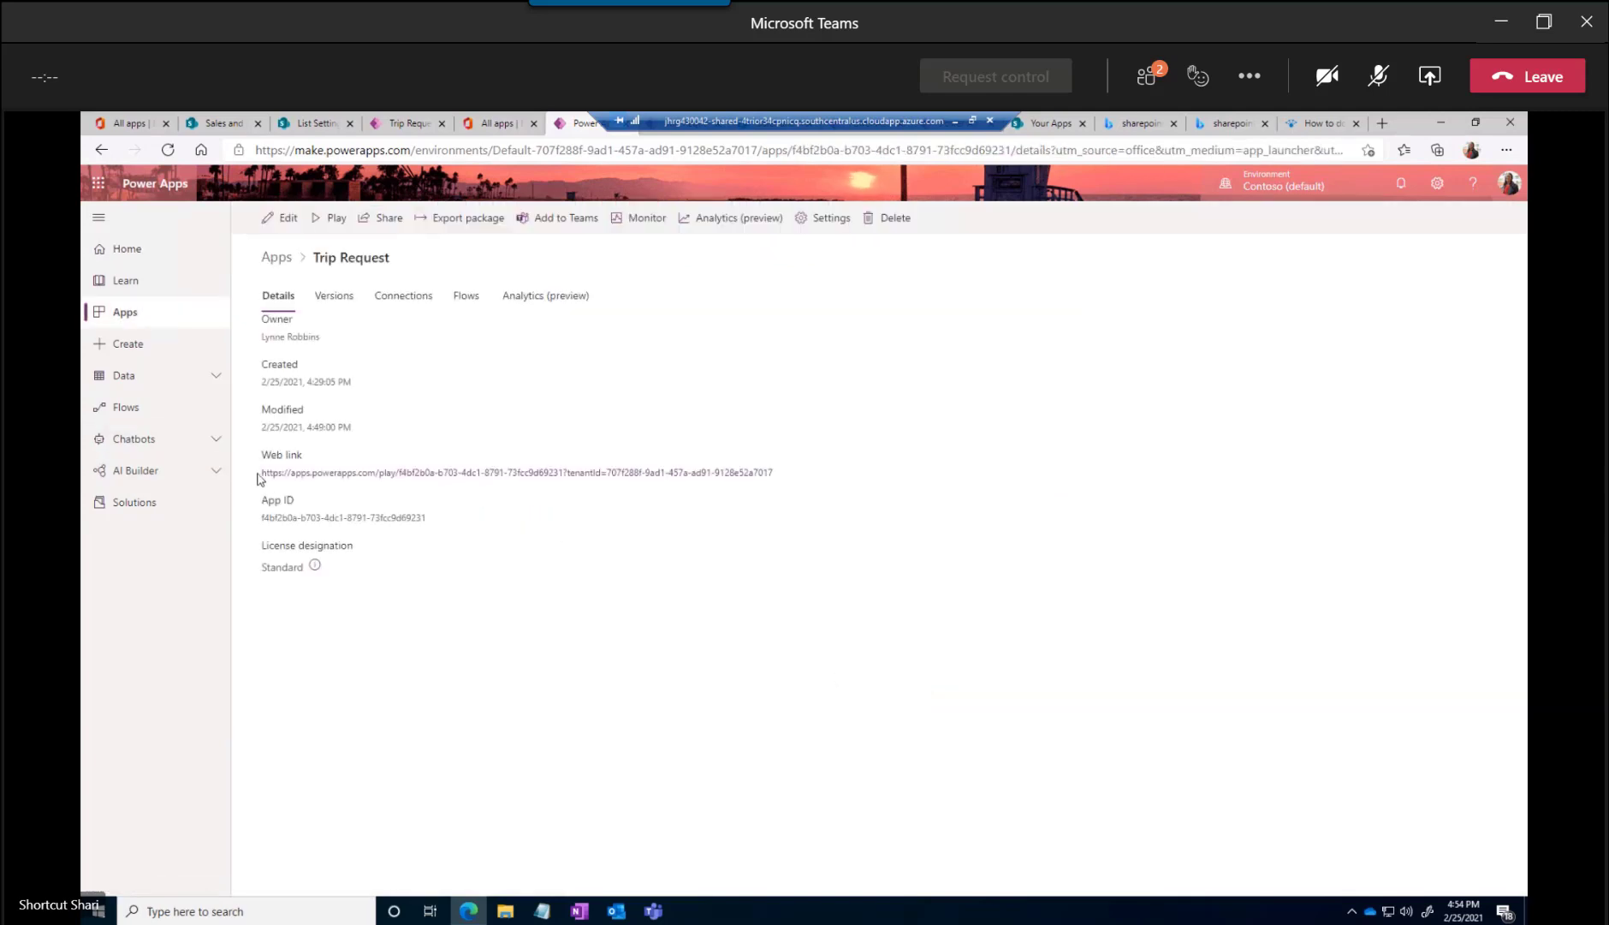
left_click_drag(263, 476, 785, 481)
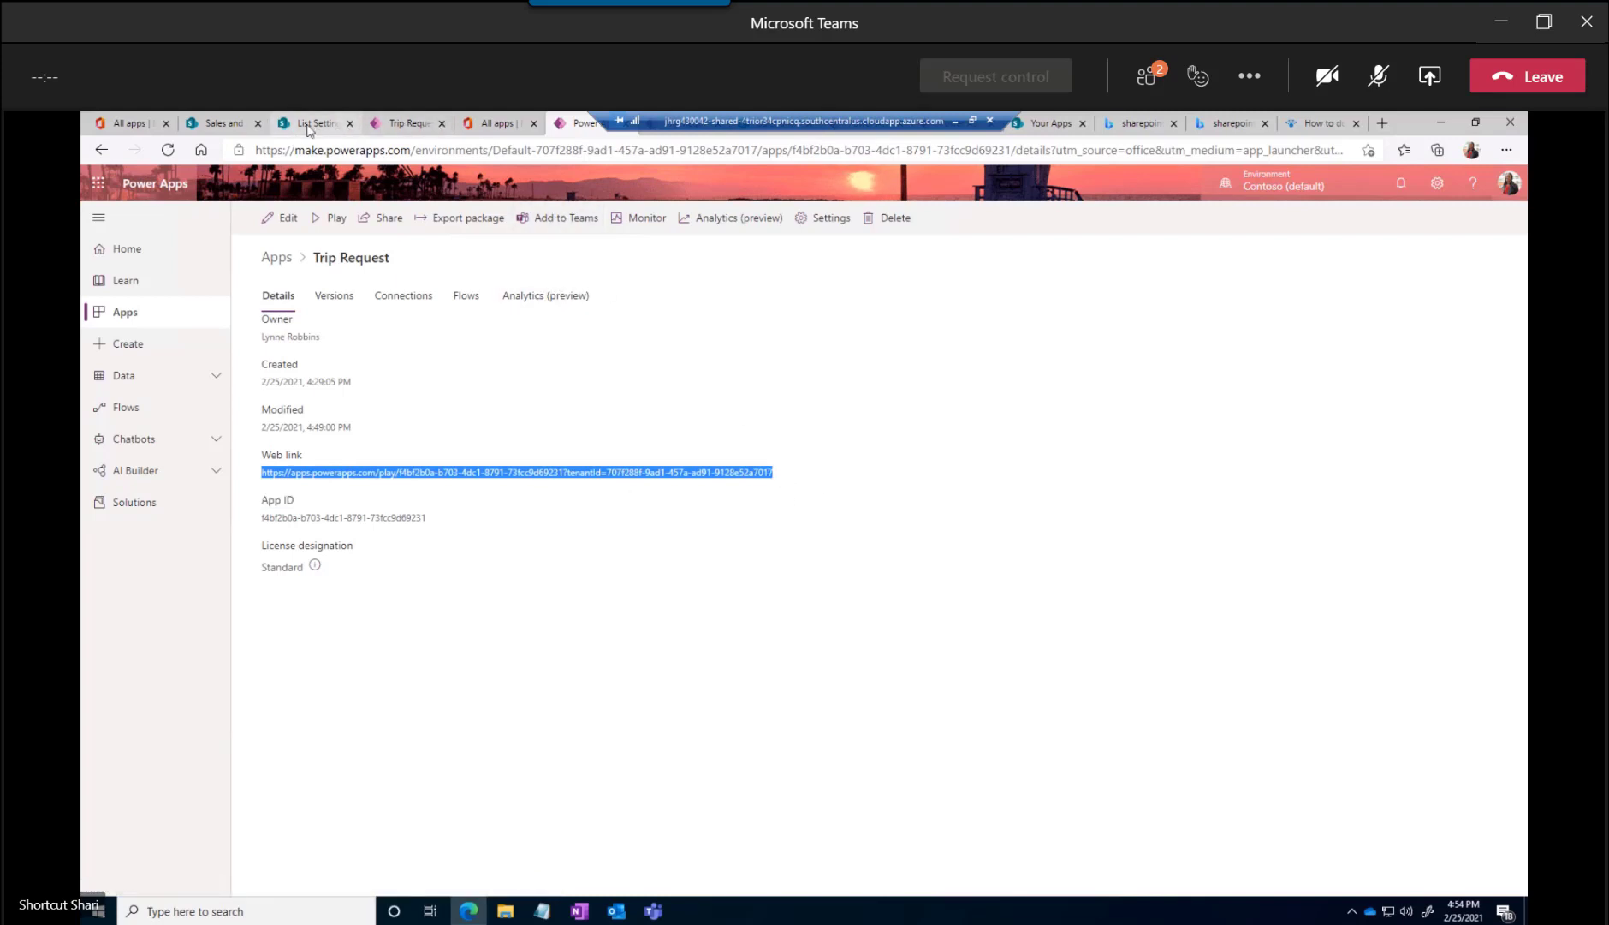
Paste the app's web link into the page's PowerApps web part, turn on Show border and republish the page
left_click(223, 123)
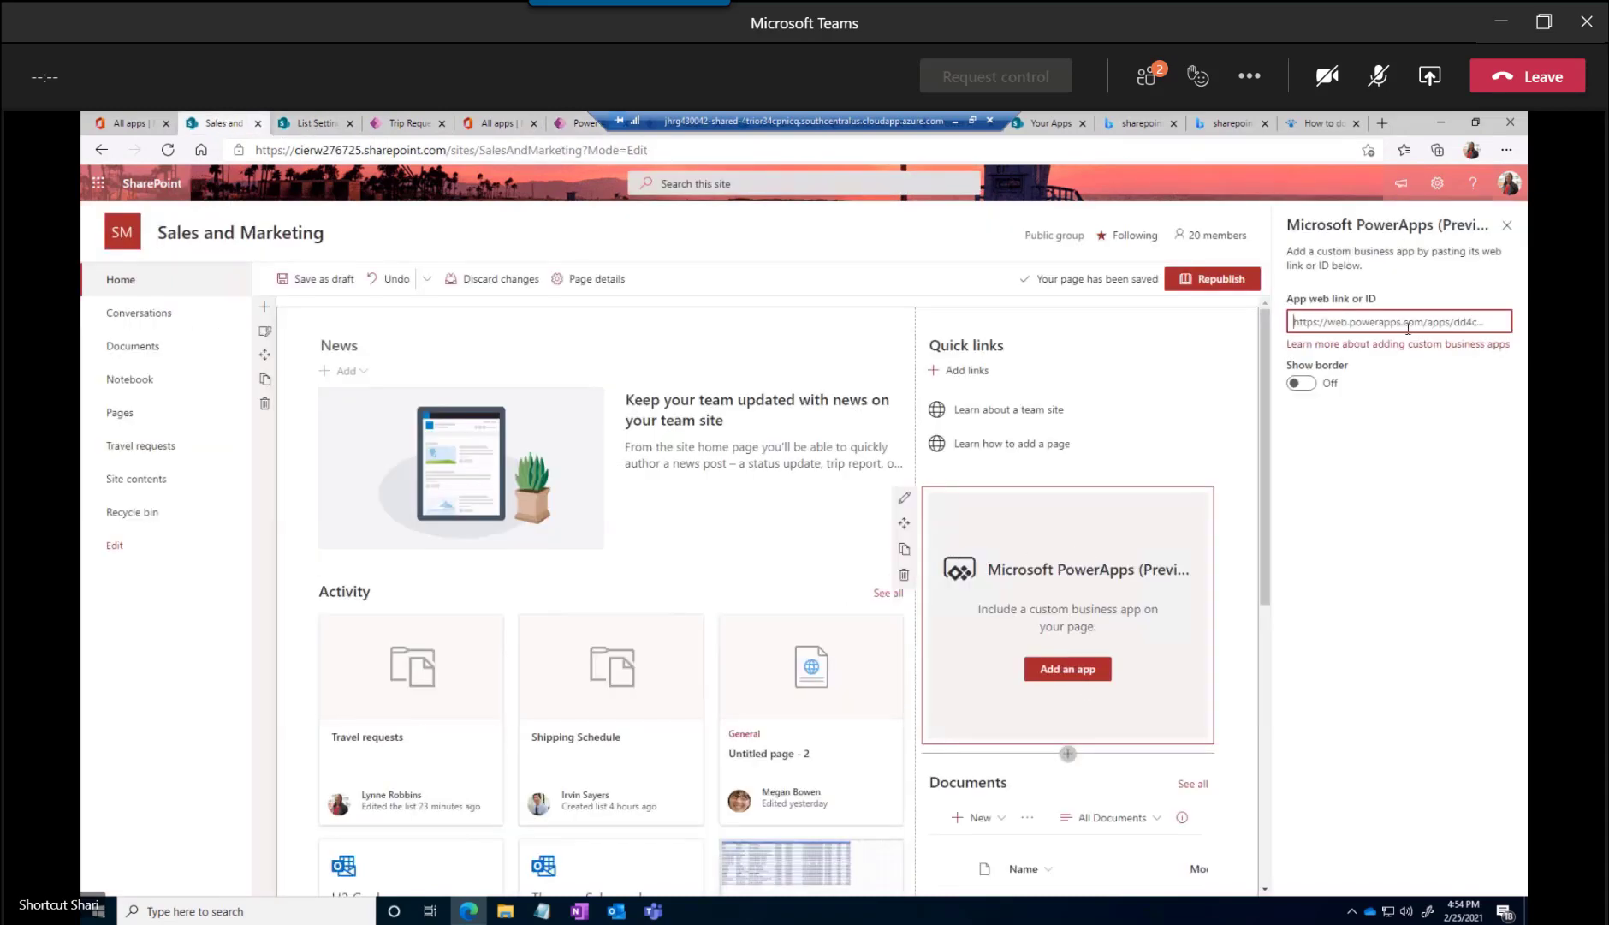
key("ctrl+v")
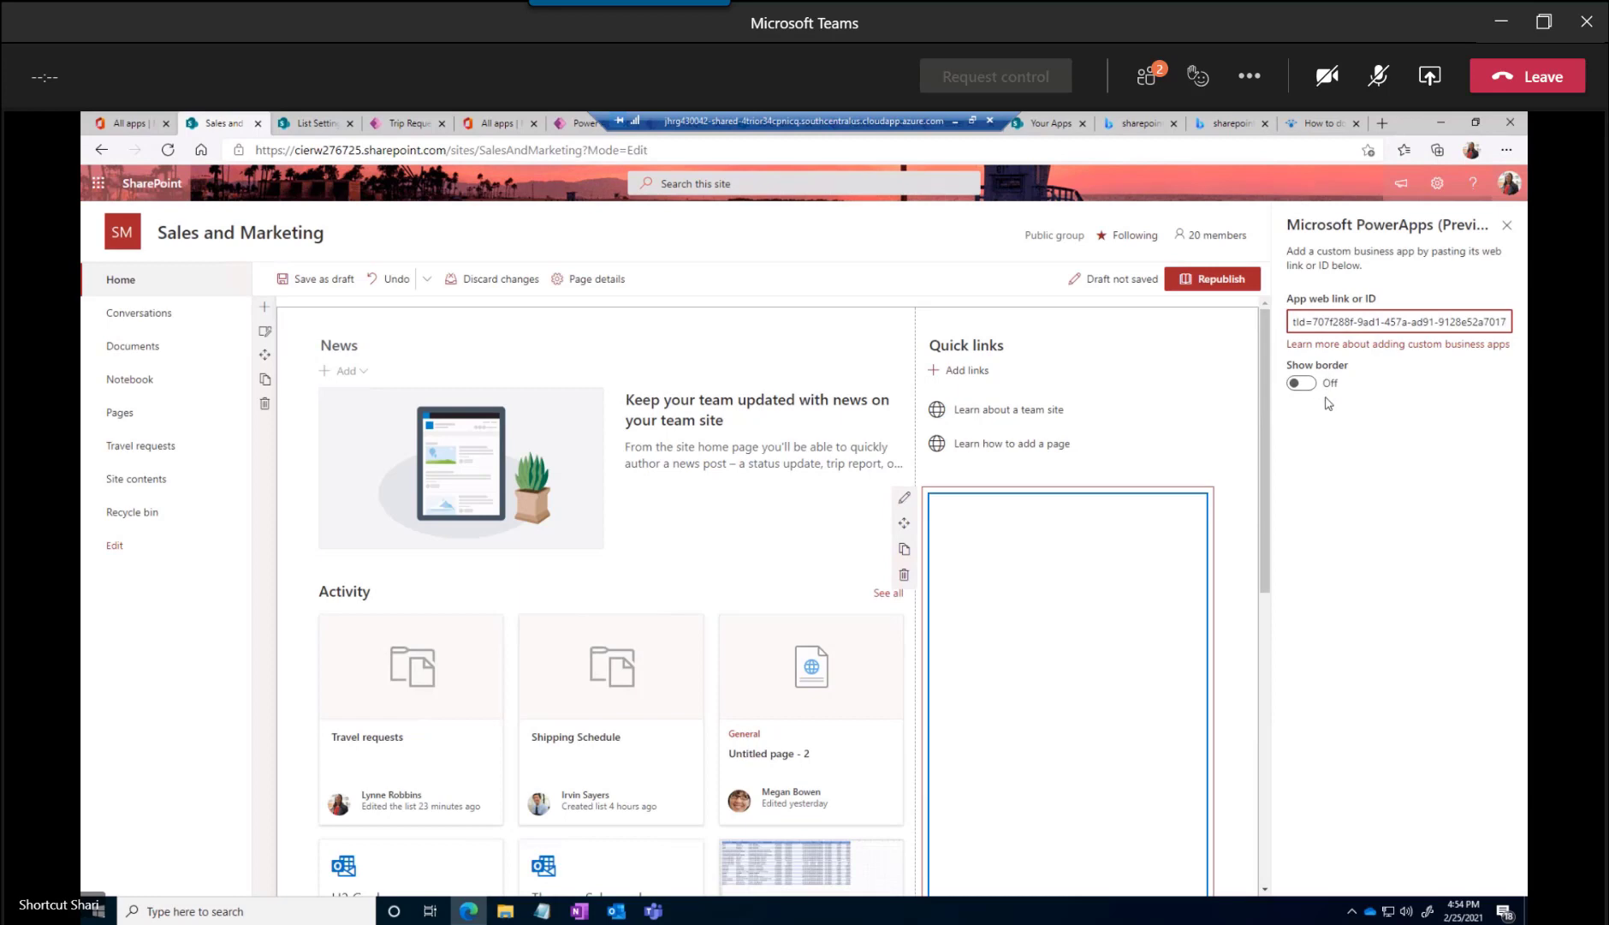
left_click(1303, 385)
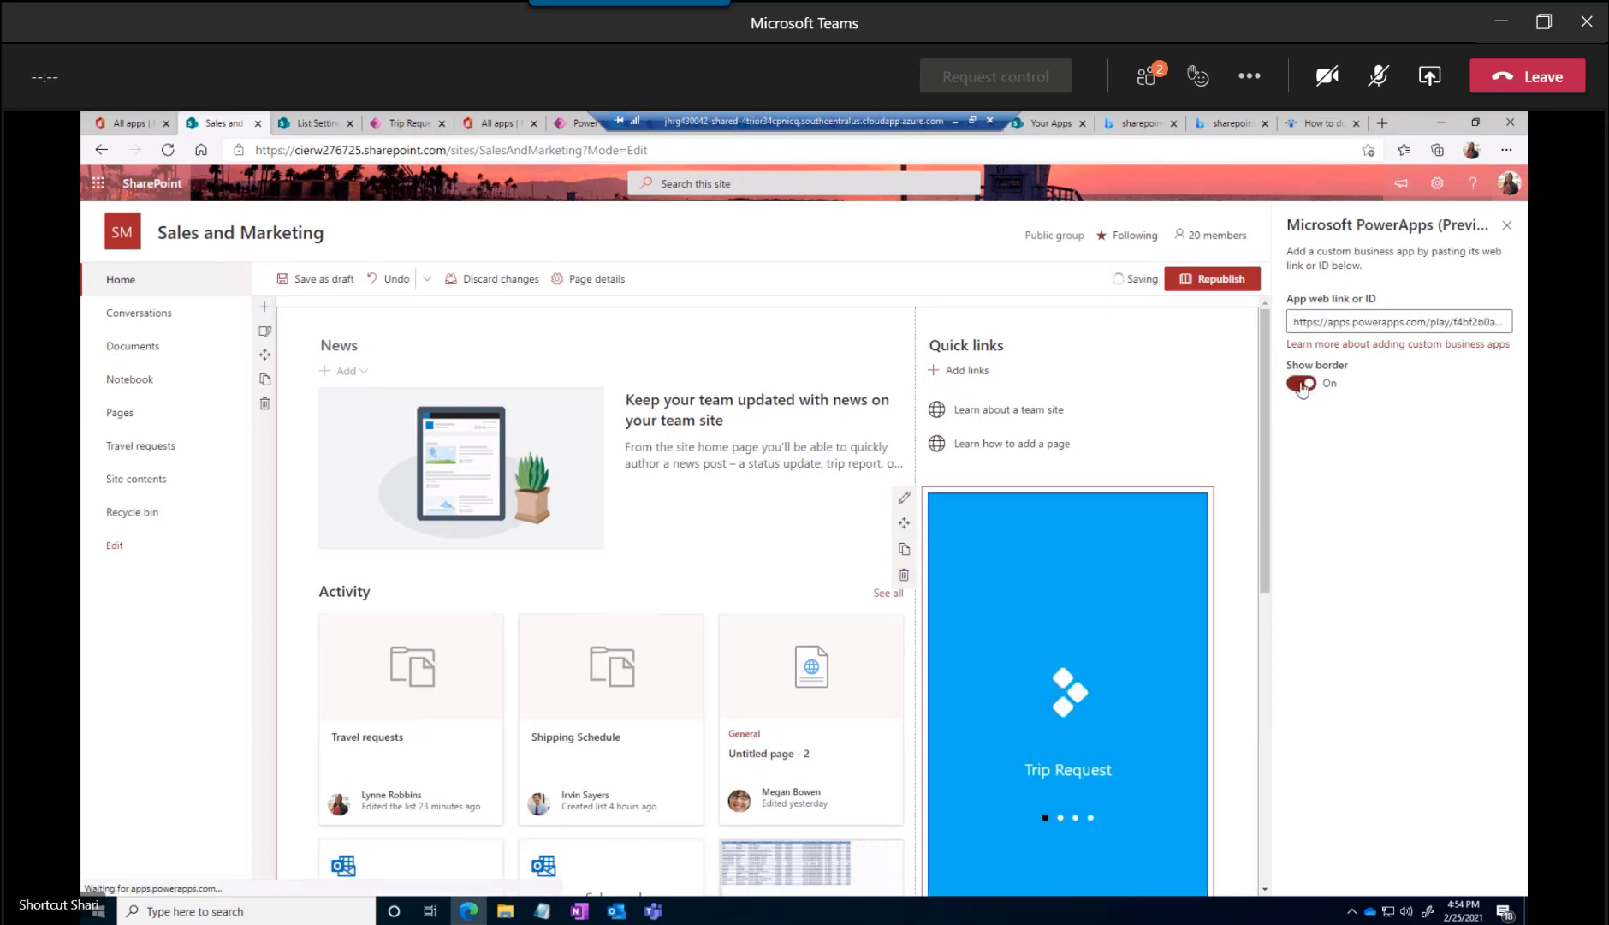
left_click(1211, 282)
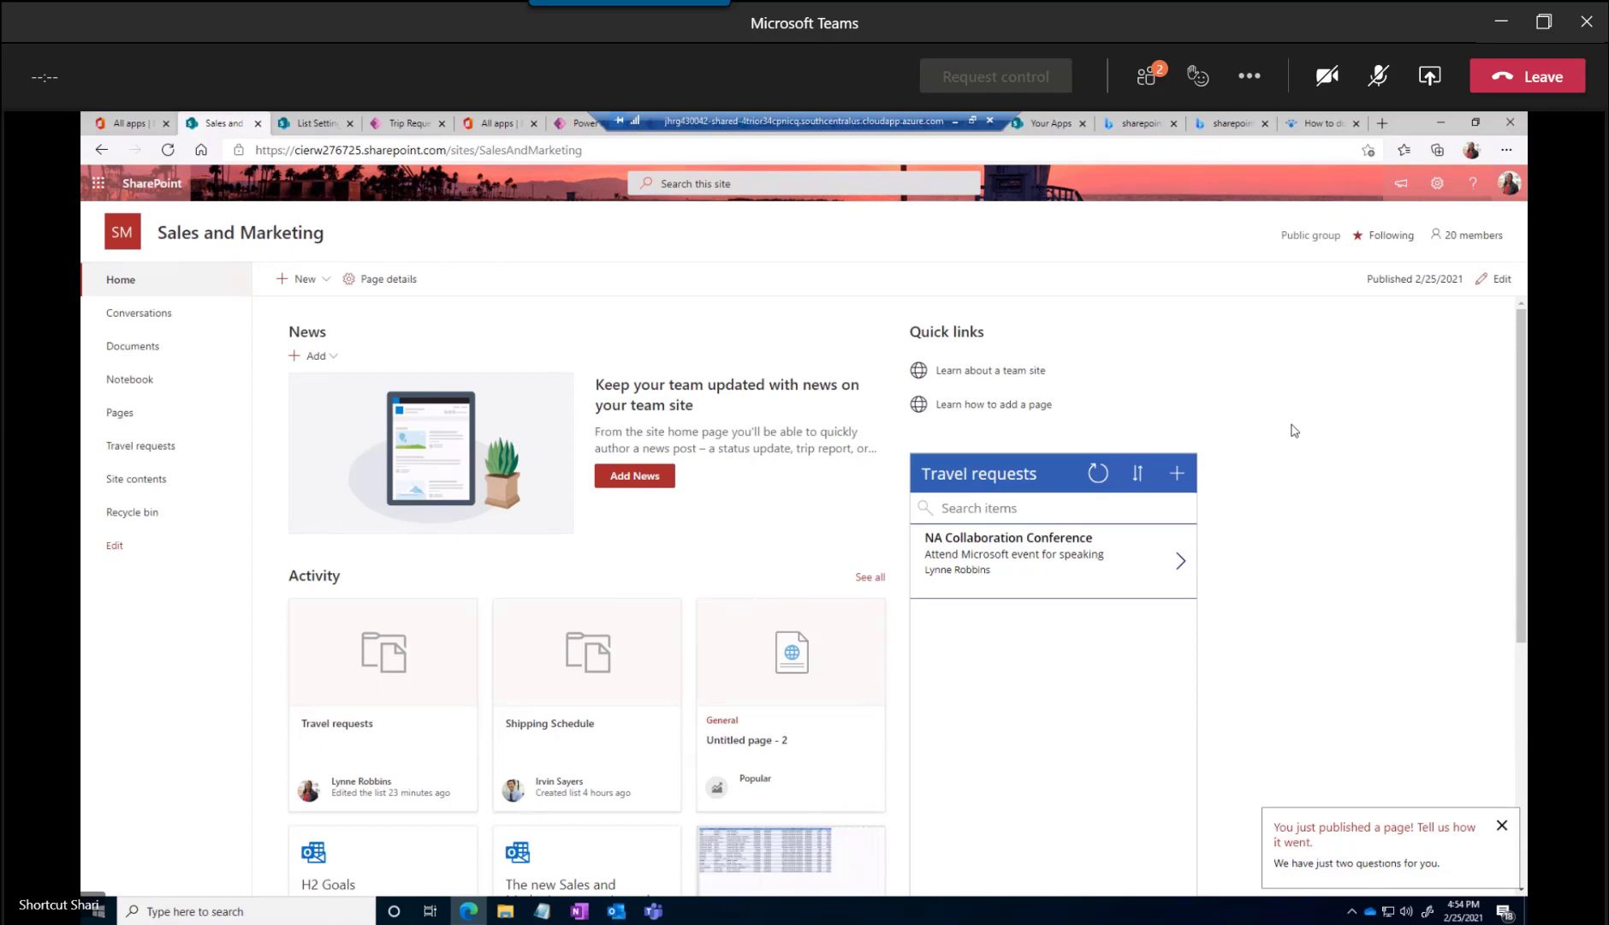
left_click(1381, 89)
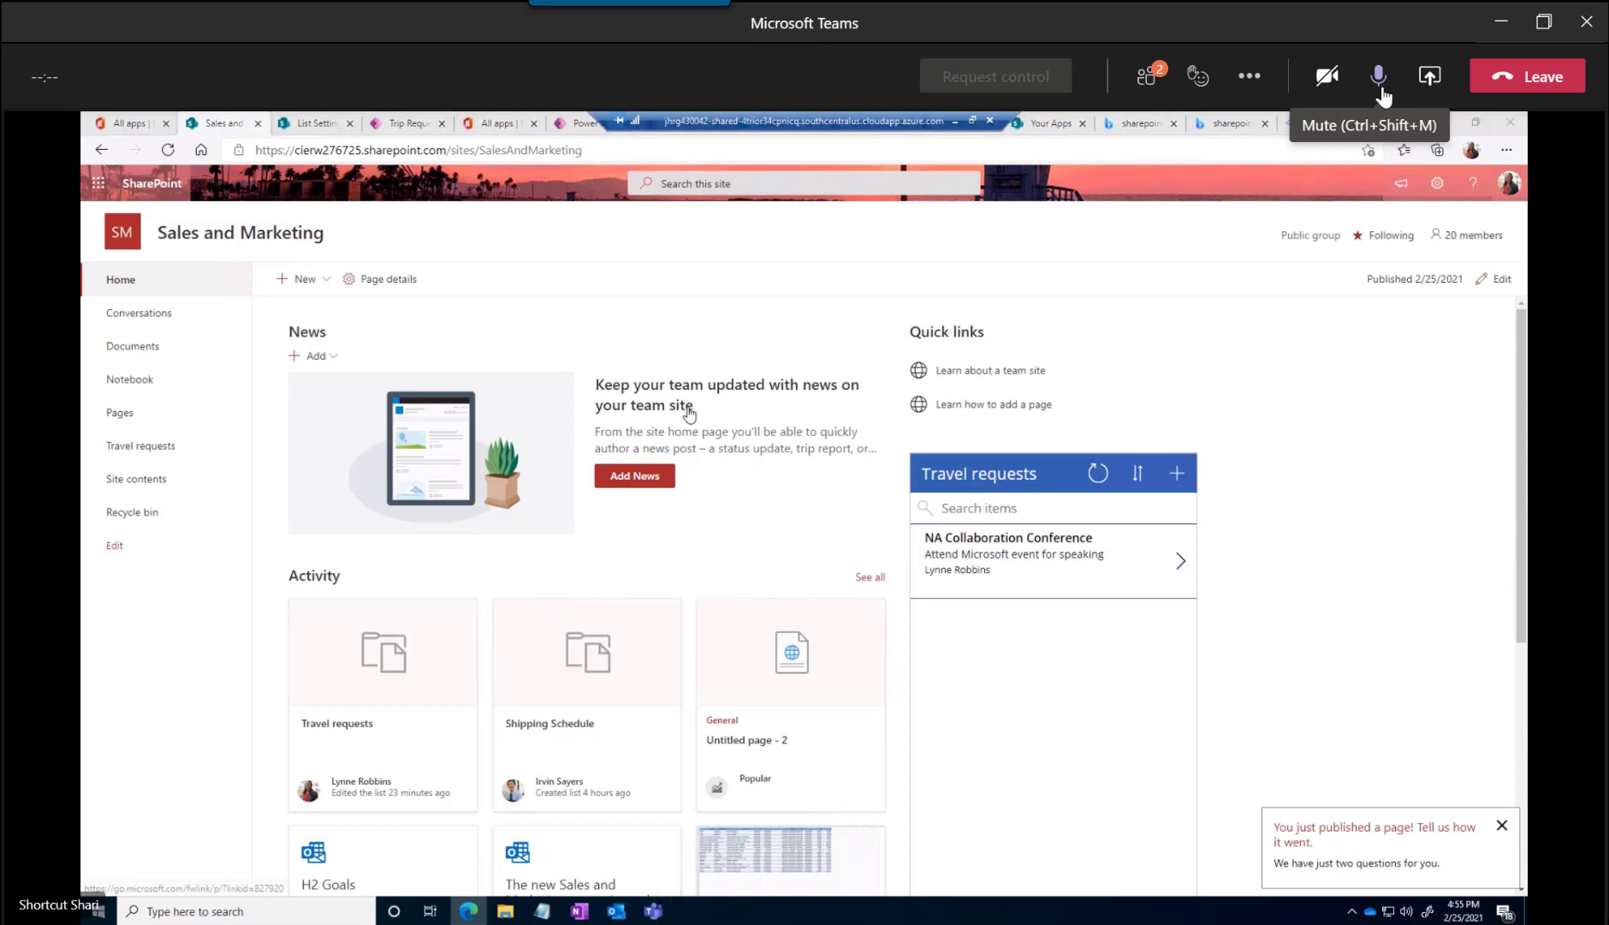
left_click(1381, 89)
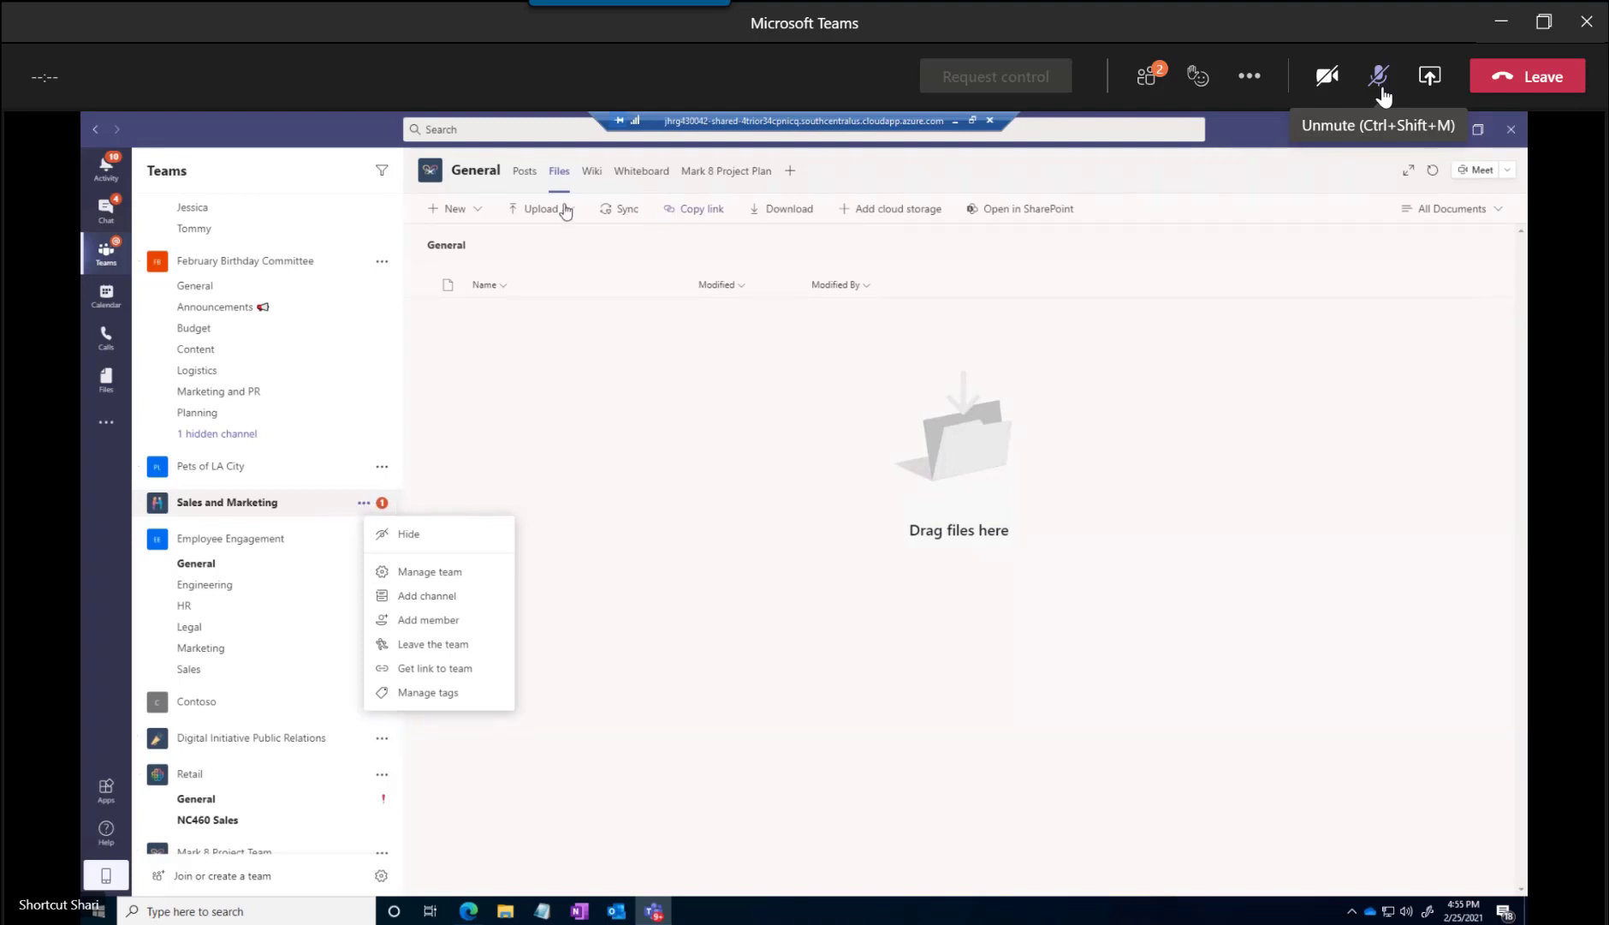
In Teams, add a Lists tab to the General channel and choose to add an existing list by SharePoint link
left_click(792, 173)
left_click(793, 176)
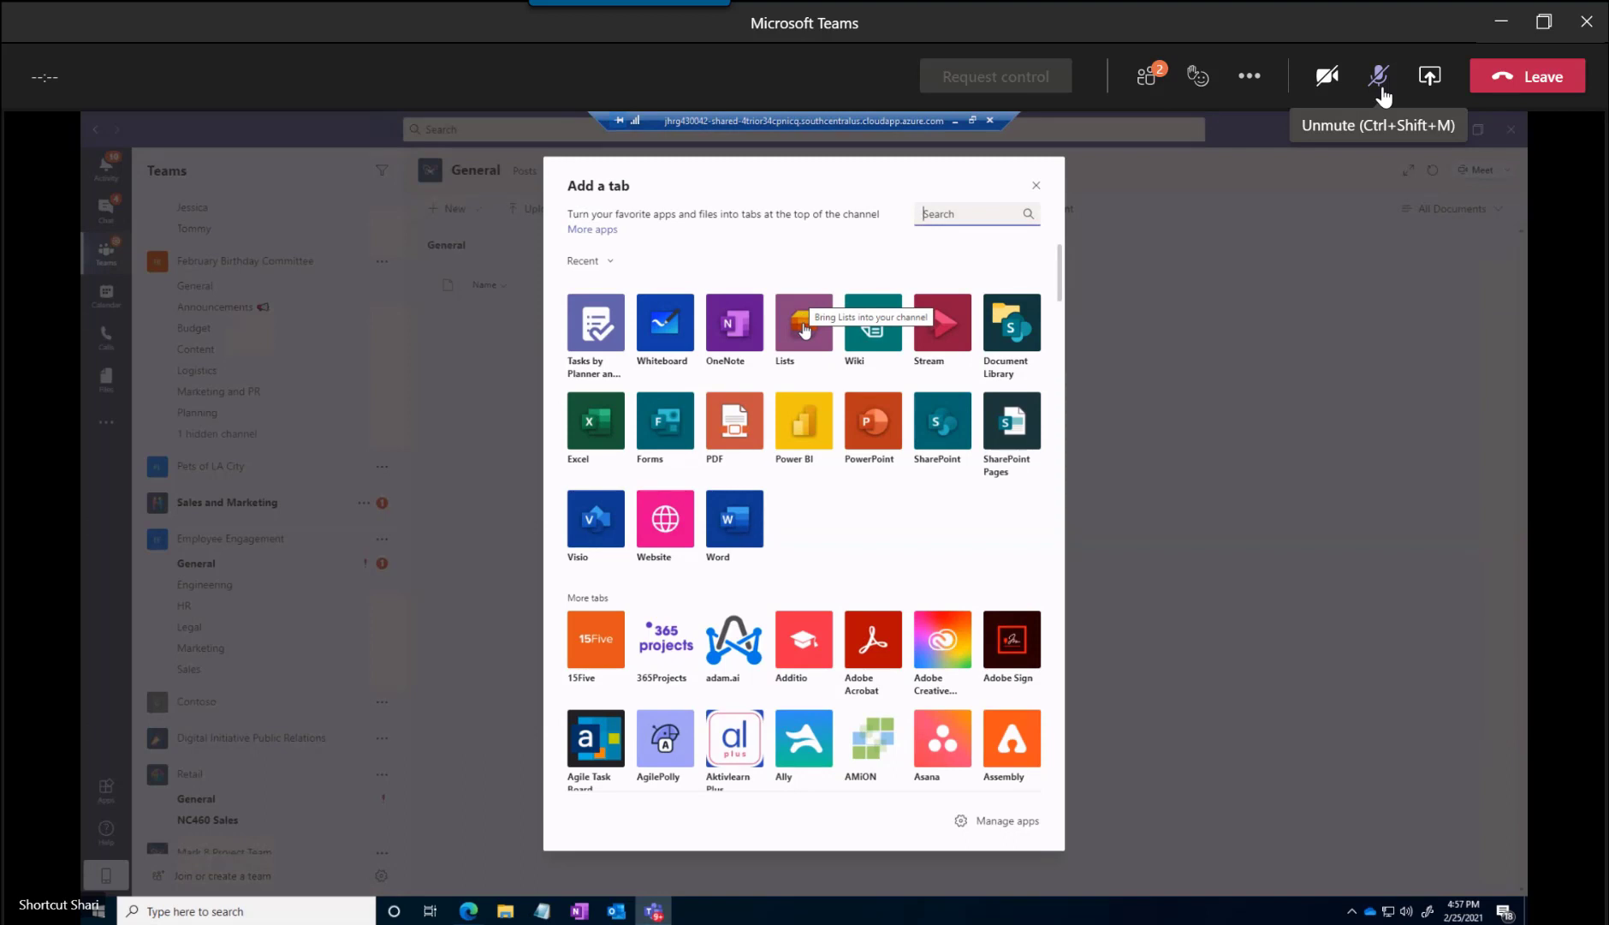
left_click(803, 325)
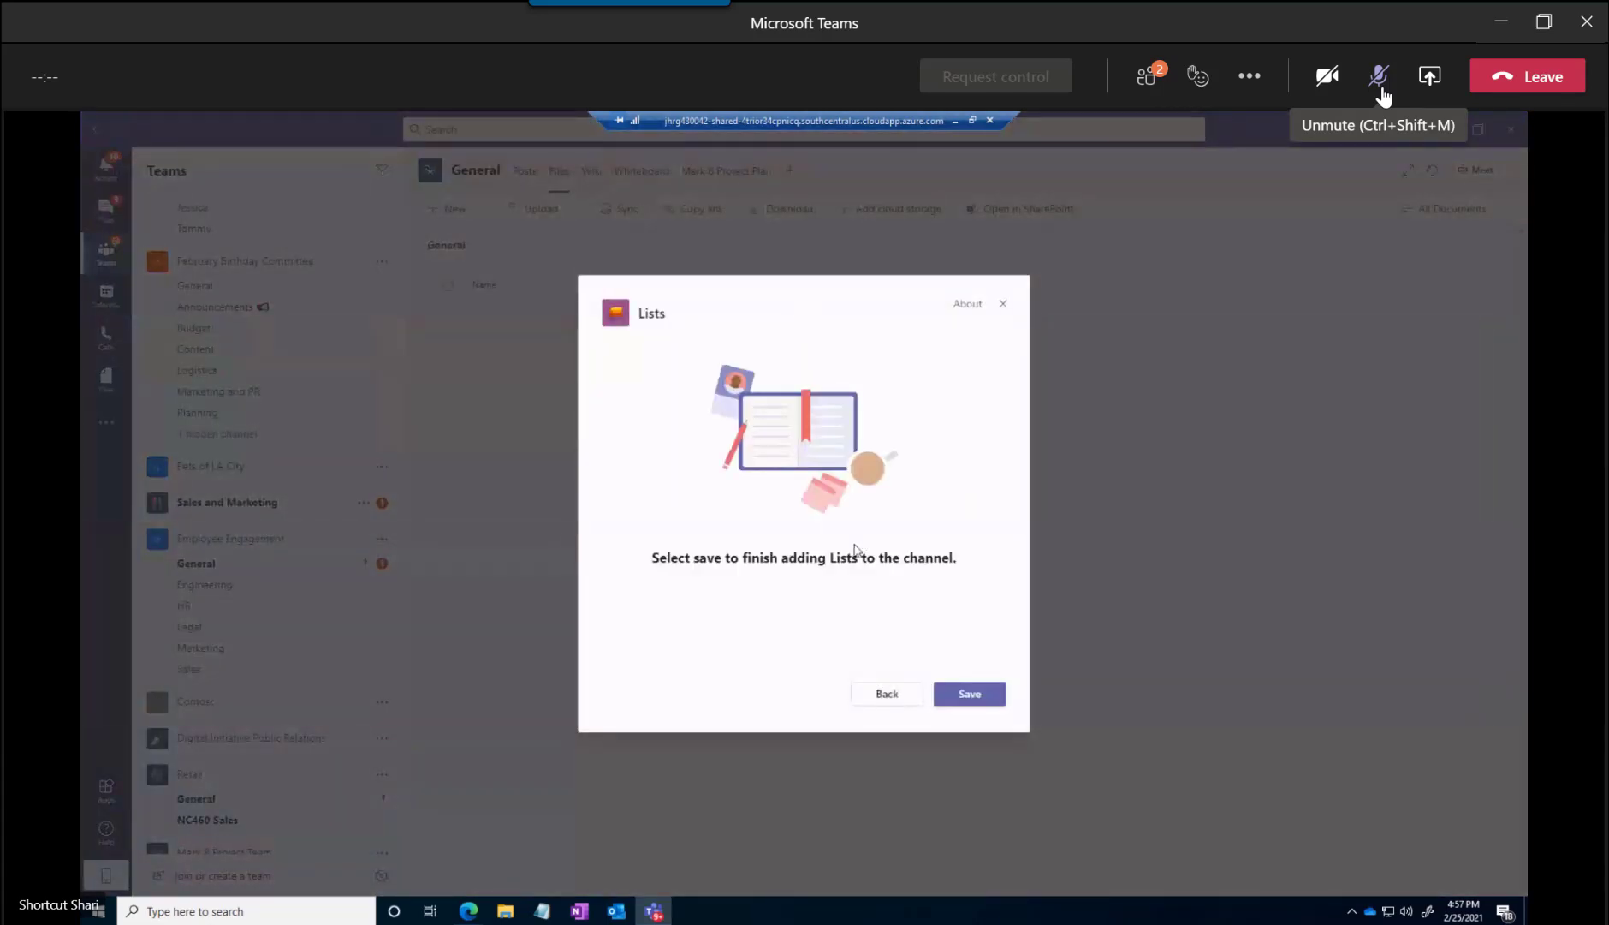
left_click(972, 704)
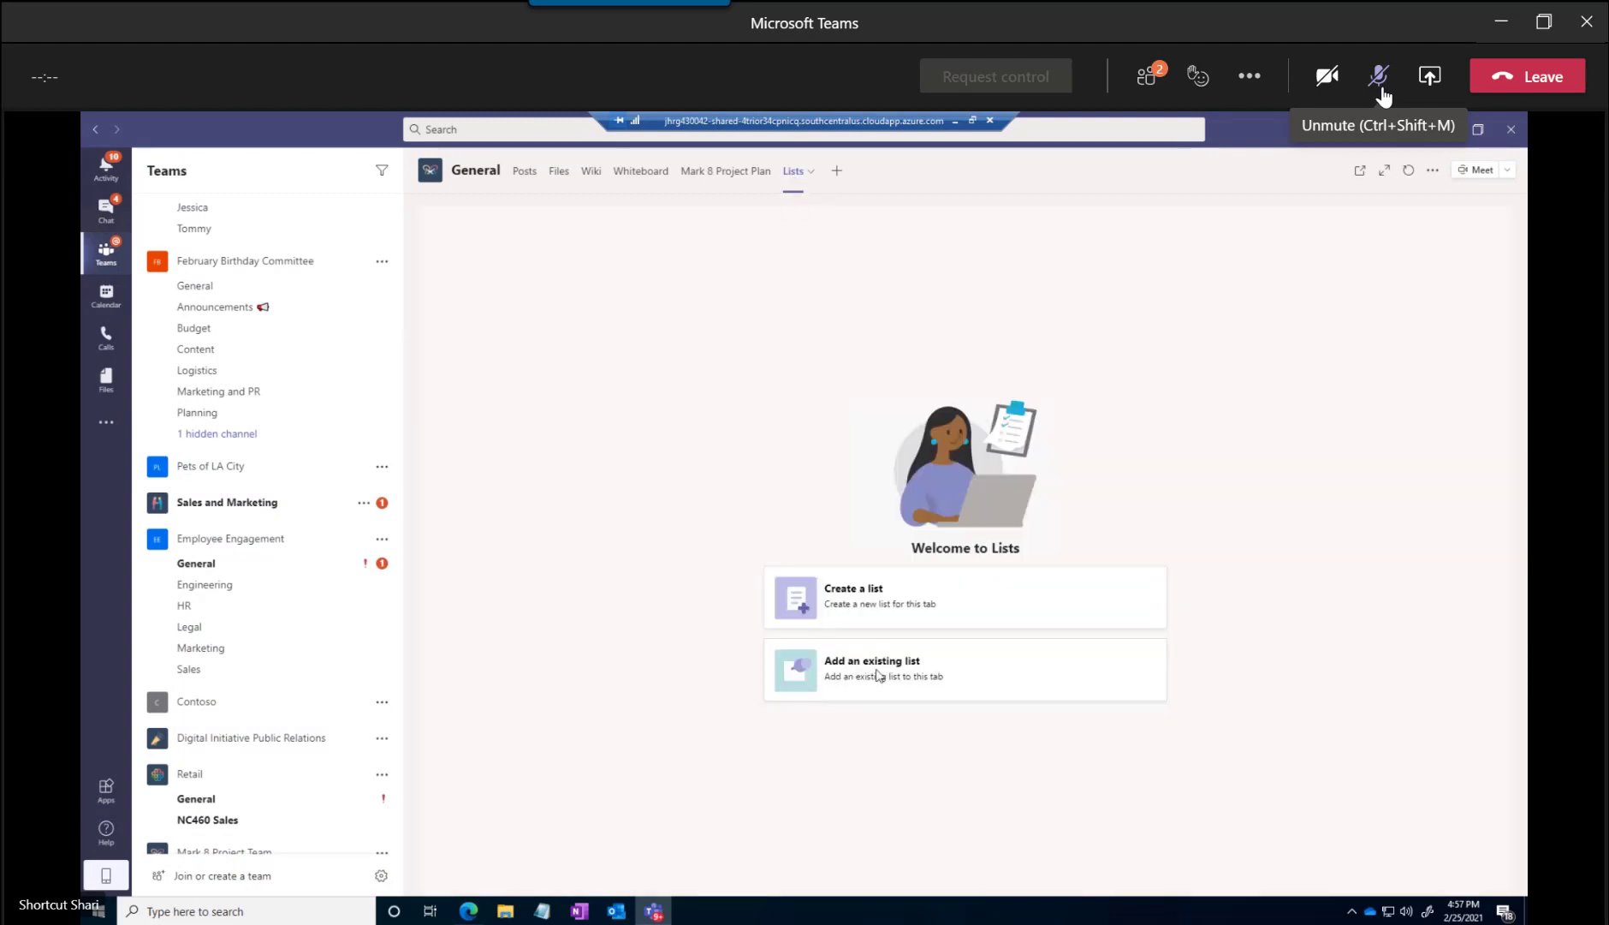
left_click(935, 693)
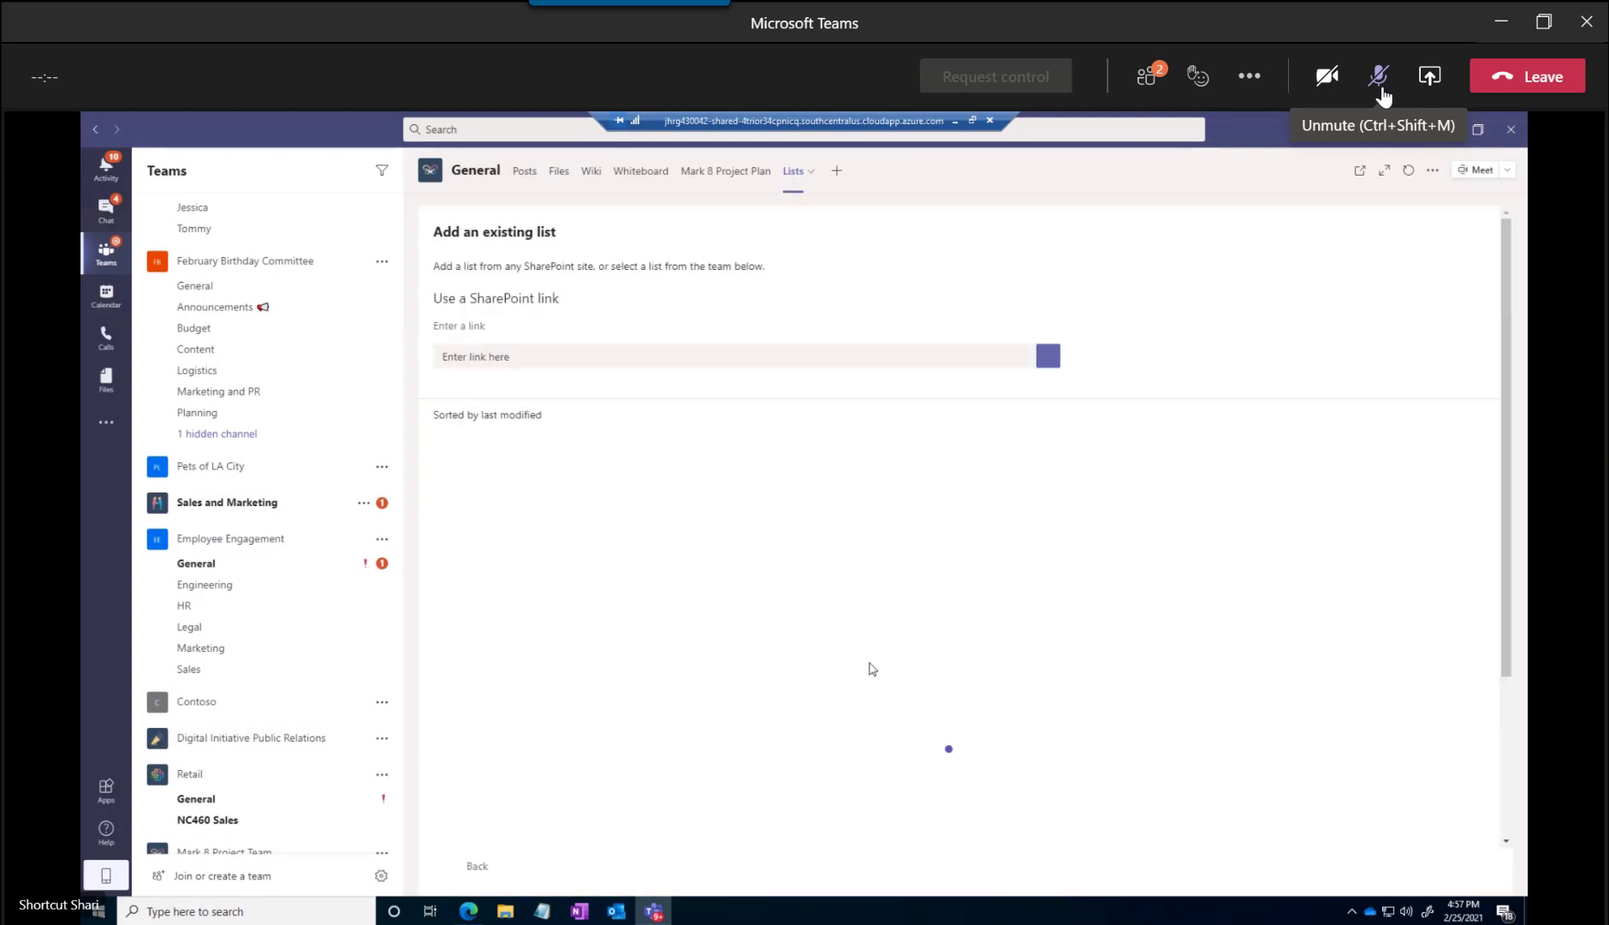
left_click(482, 363)
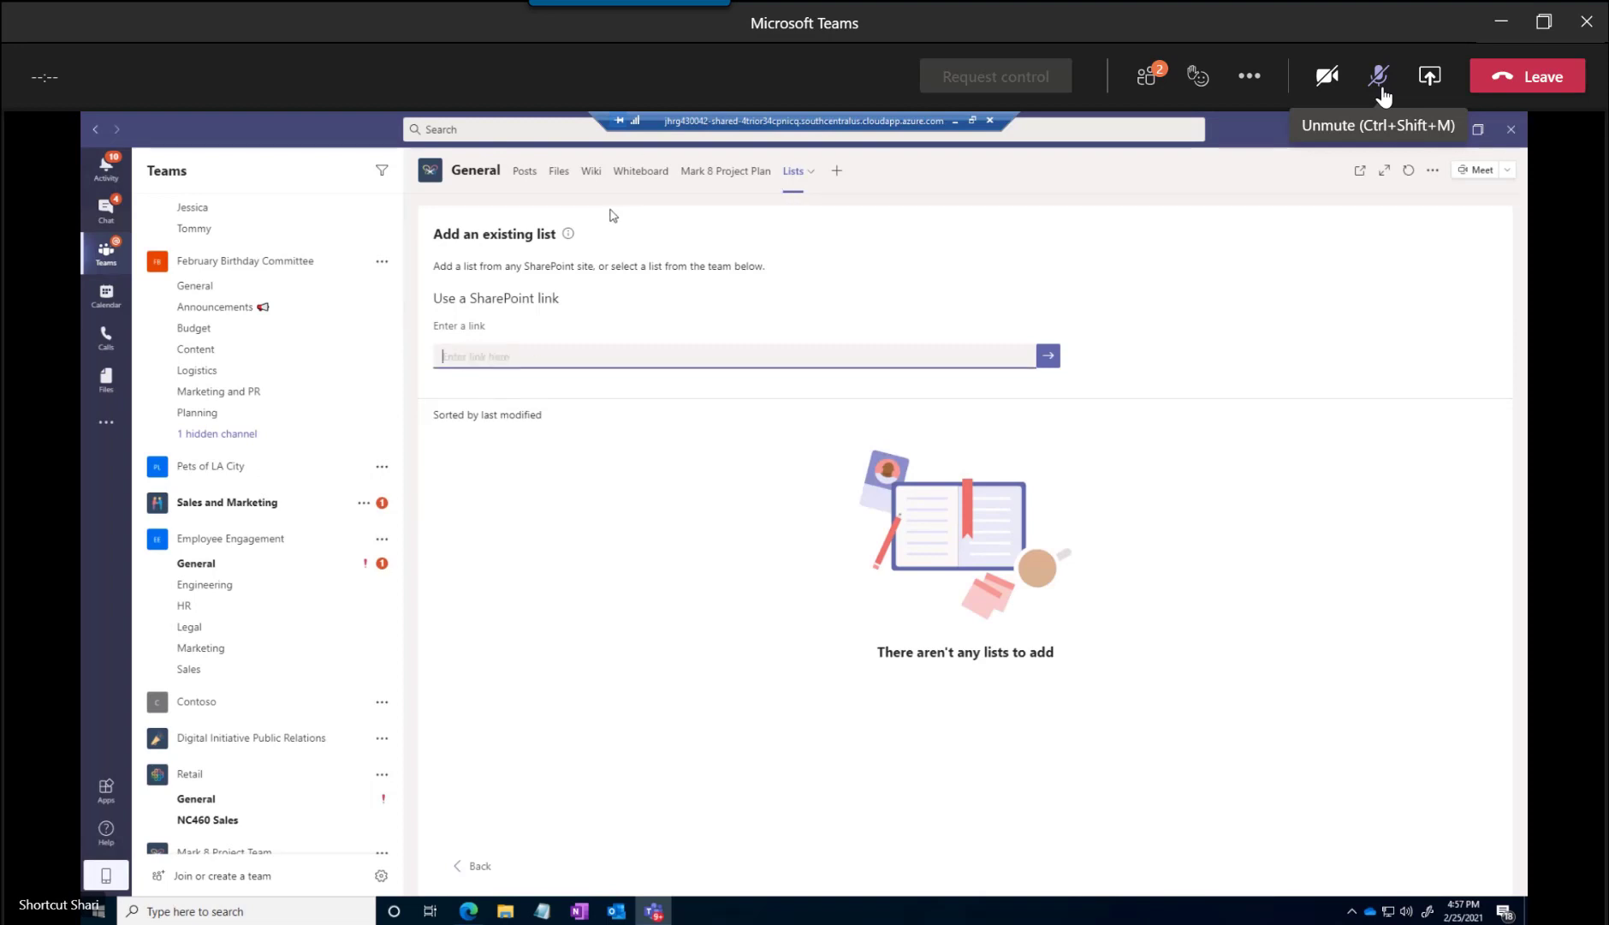
Switch to the Travel requests list settings in SharePoint and copy the web address without the AllItems.aspx ending
key("alt+Tab")
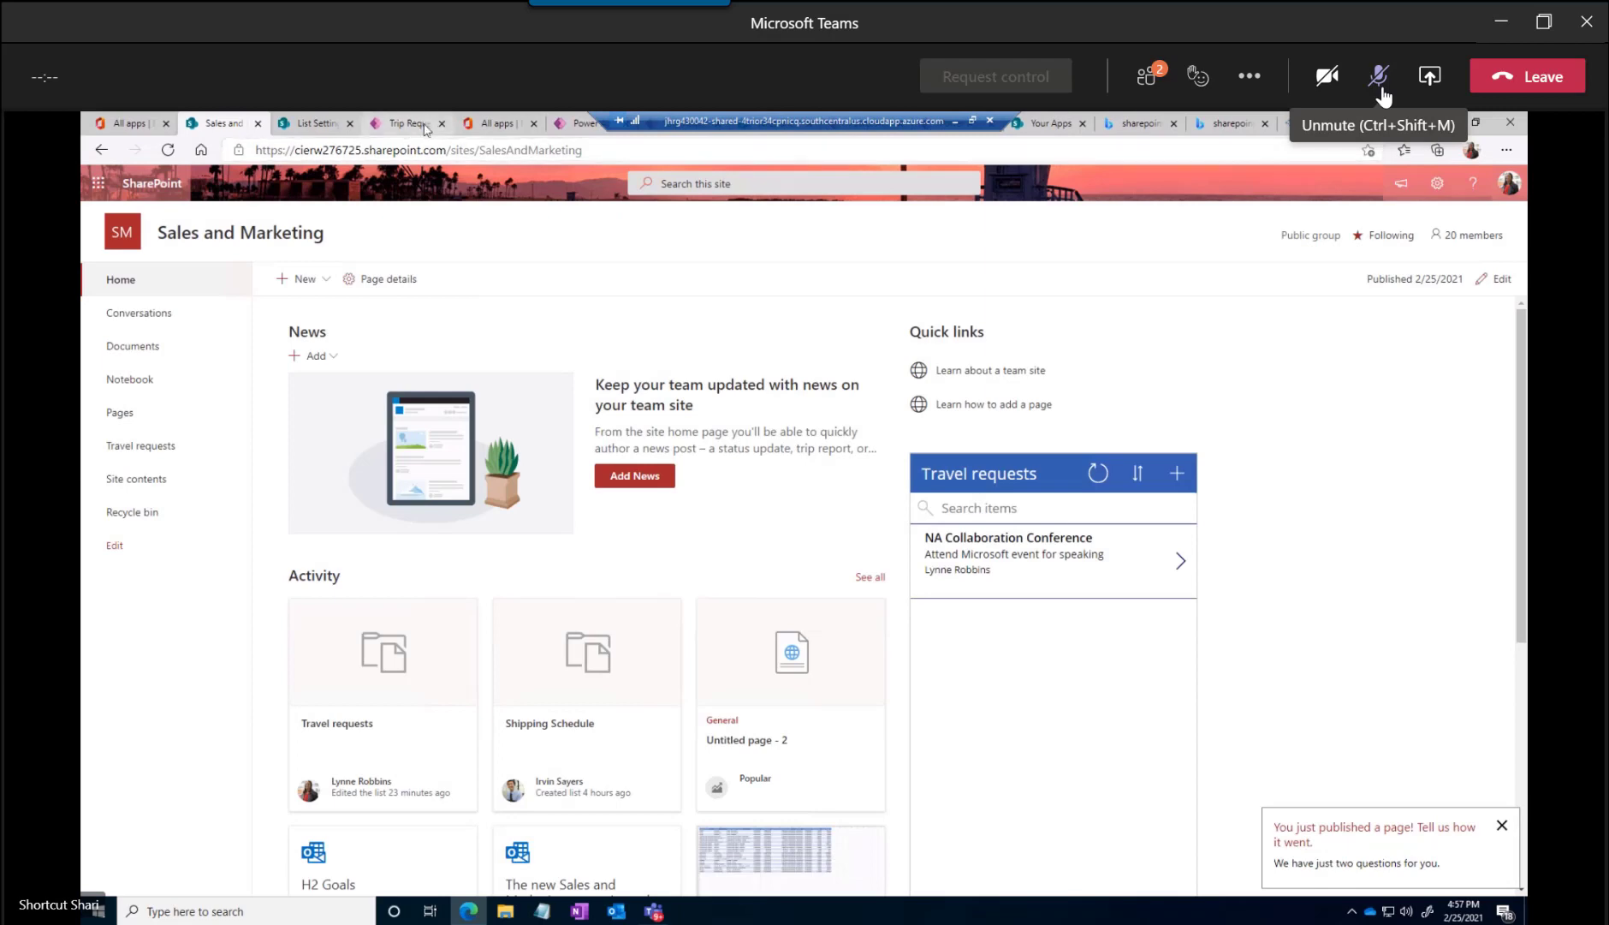
left_click(310, 125)
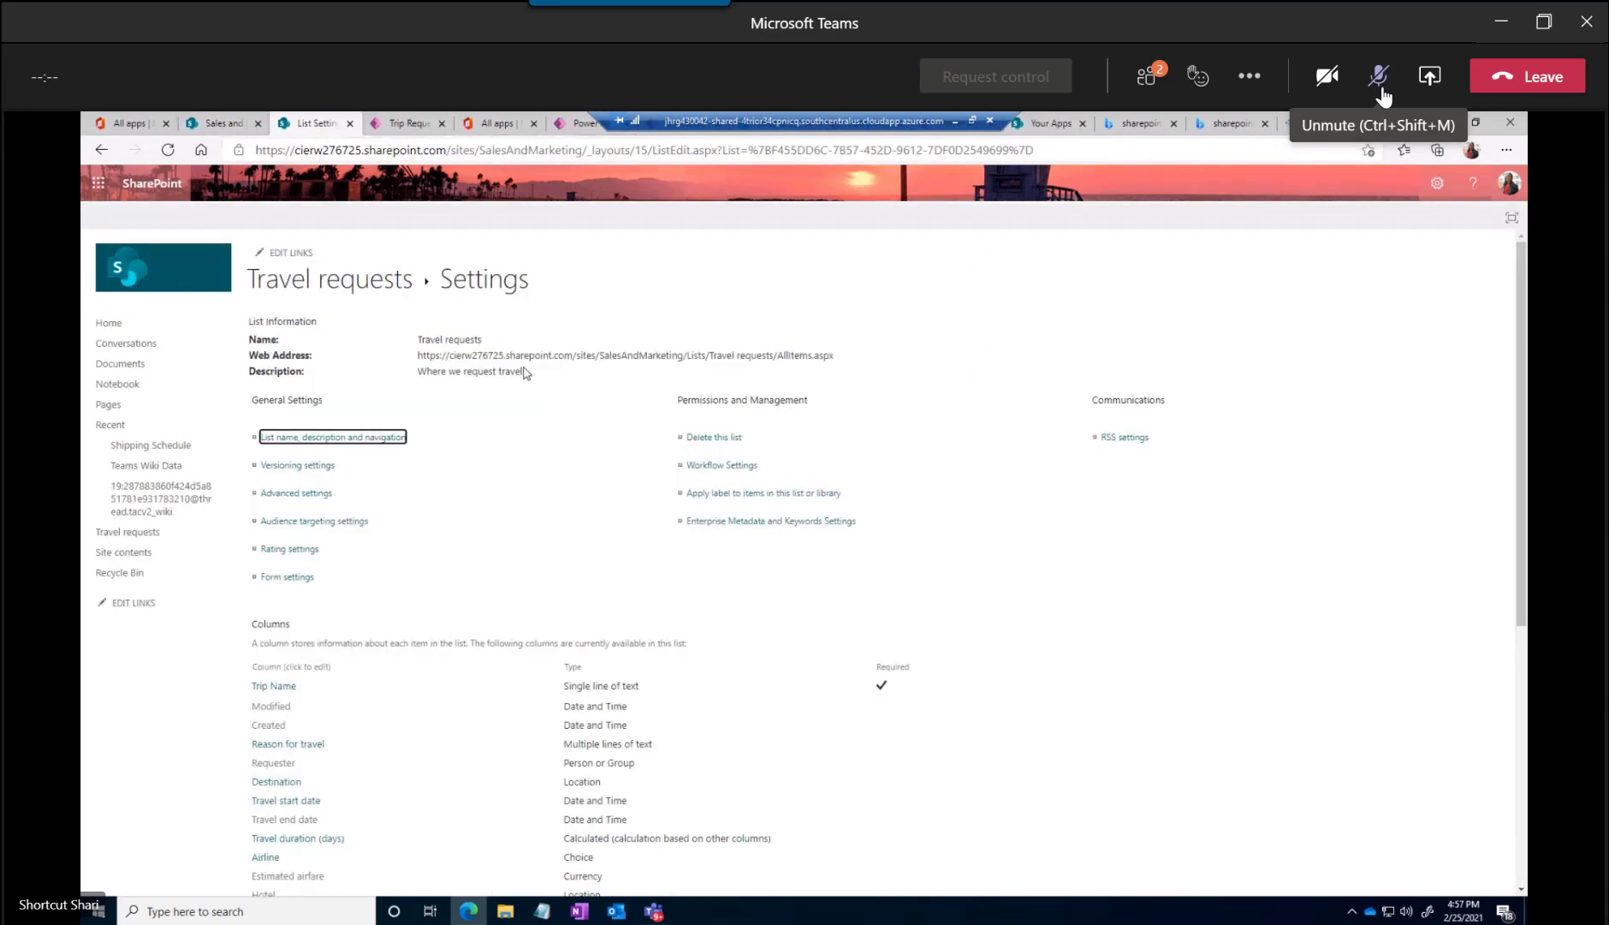
left_click_drag(418, 357, 777, 358)
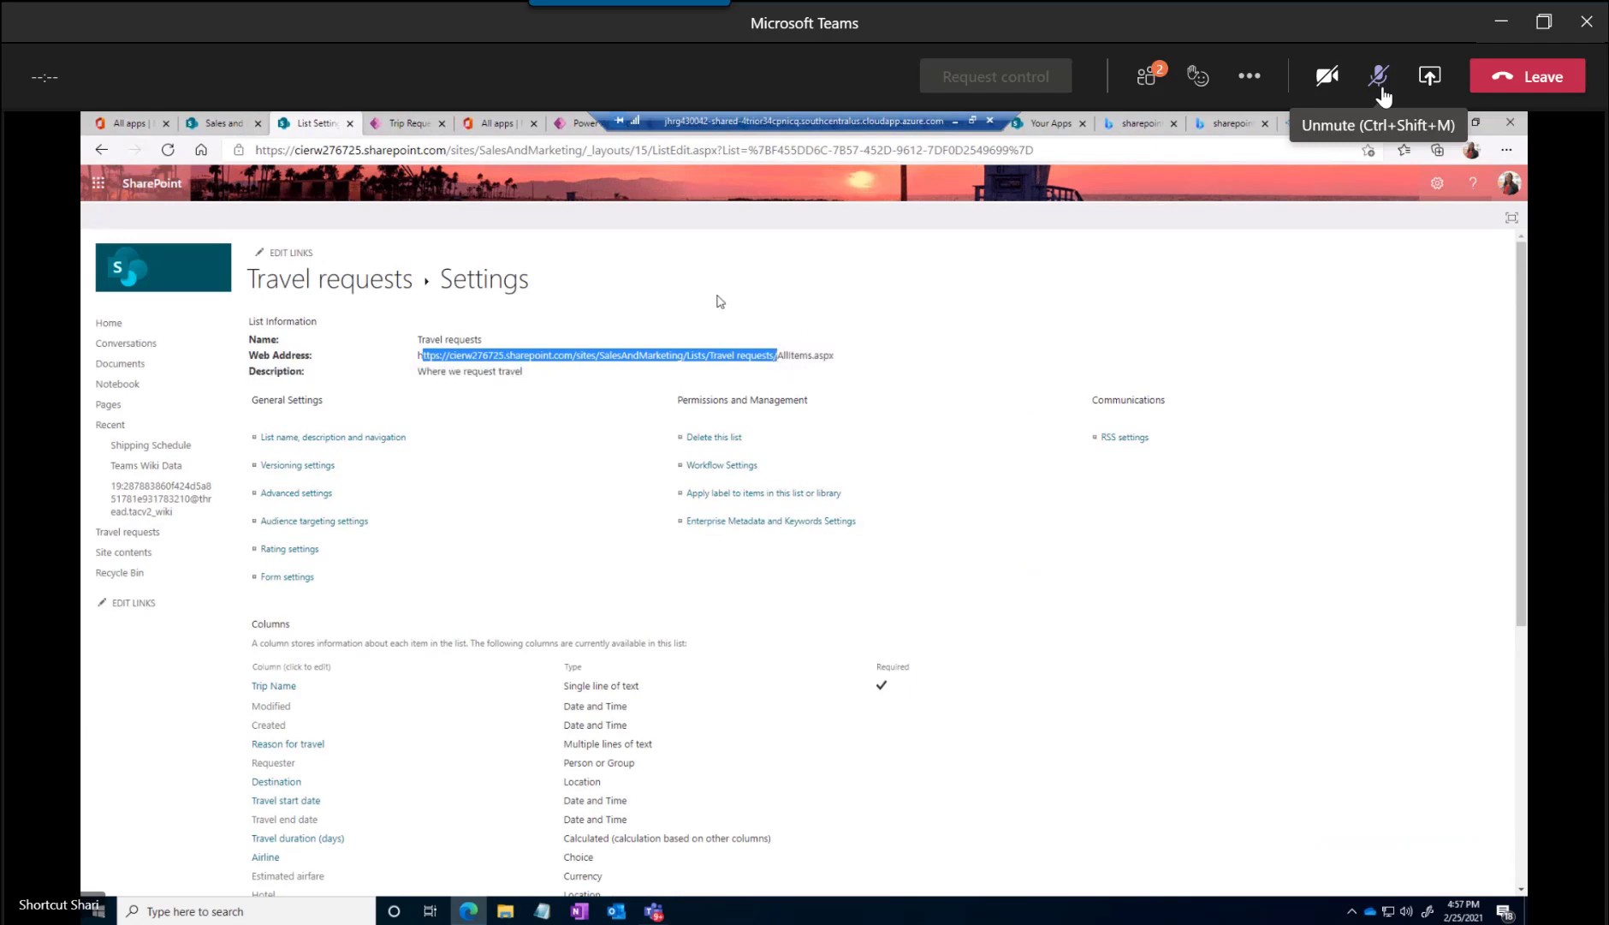
left_click(411, 360)
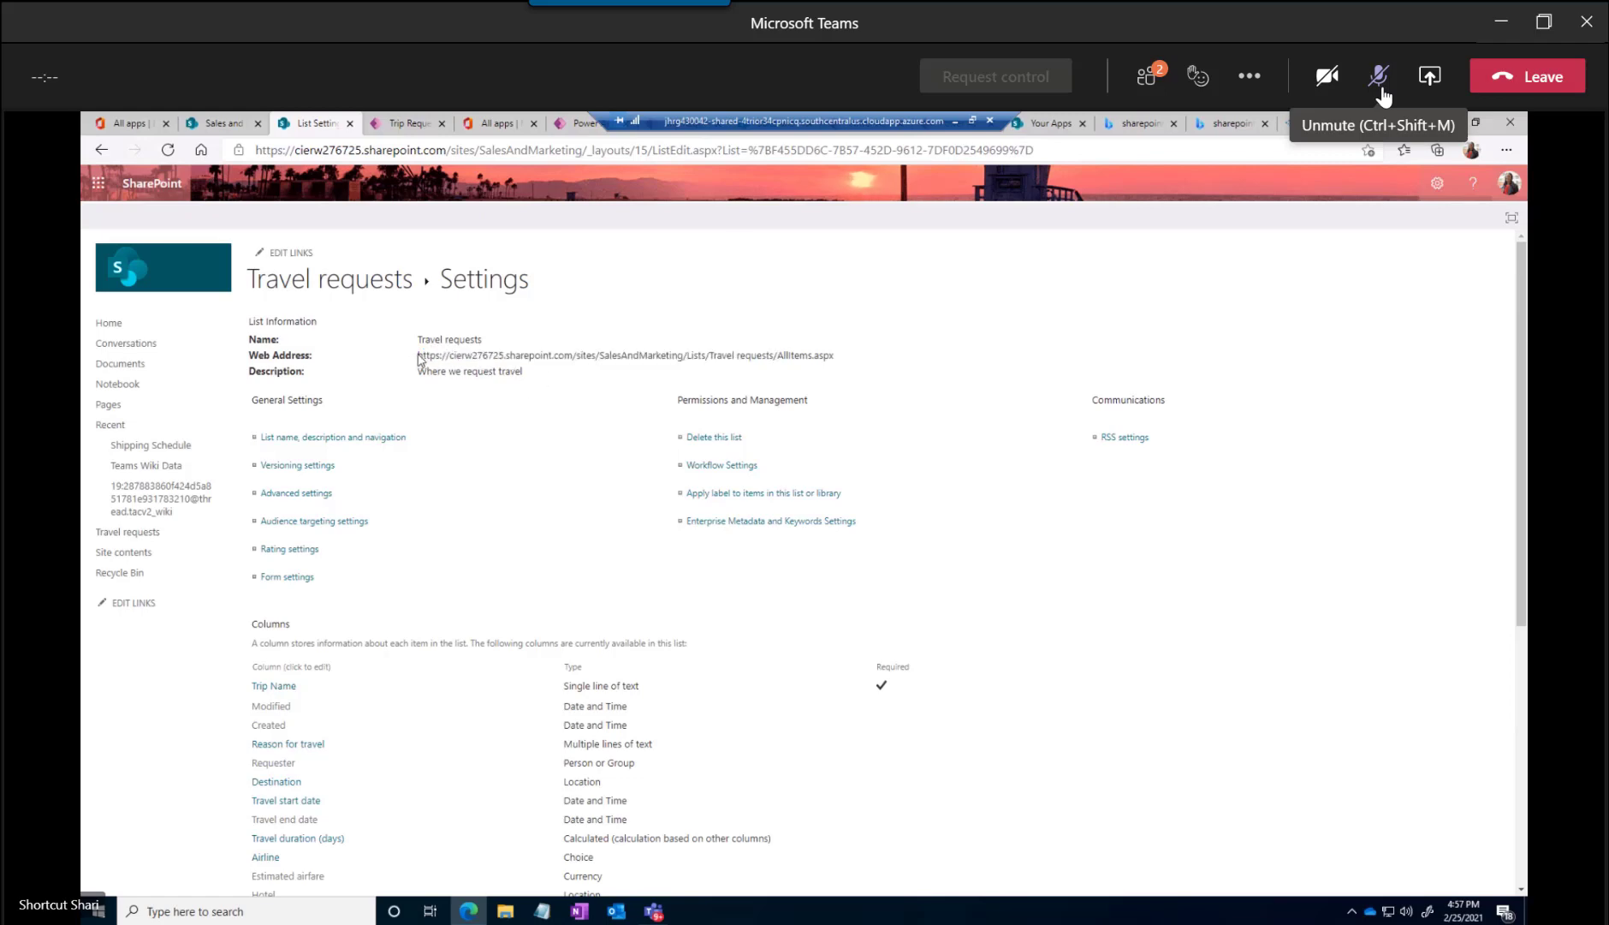
left_click_drag(418, 355, 778, 354)
key("ctrl+c")
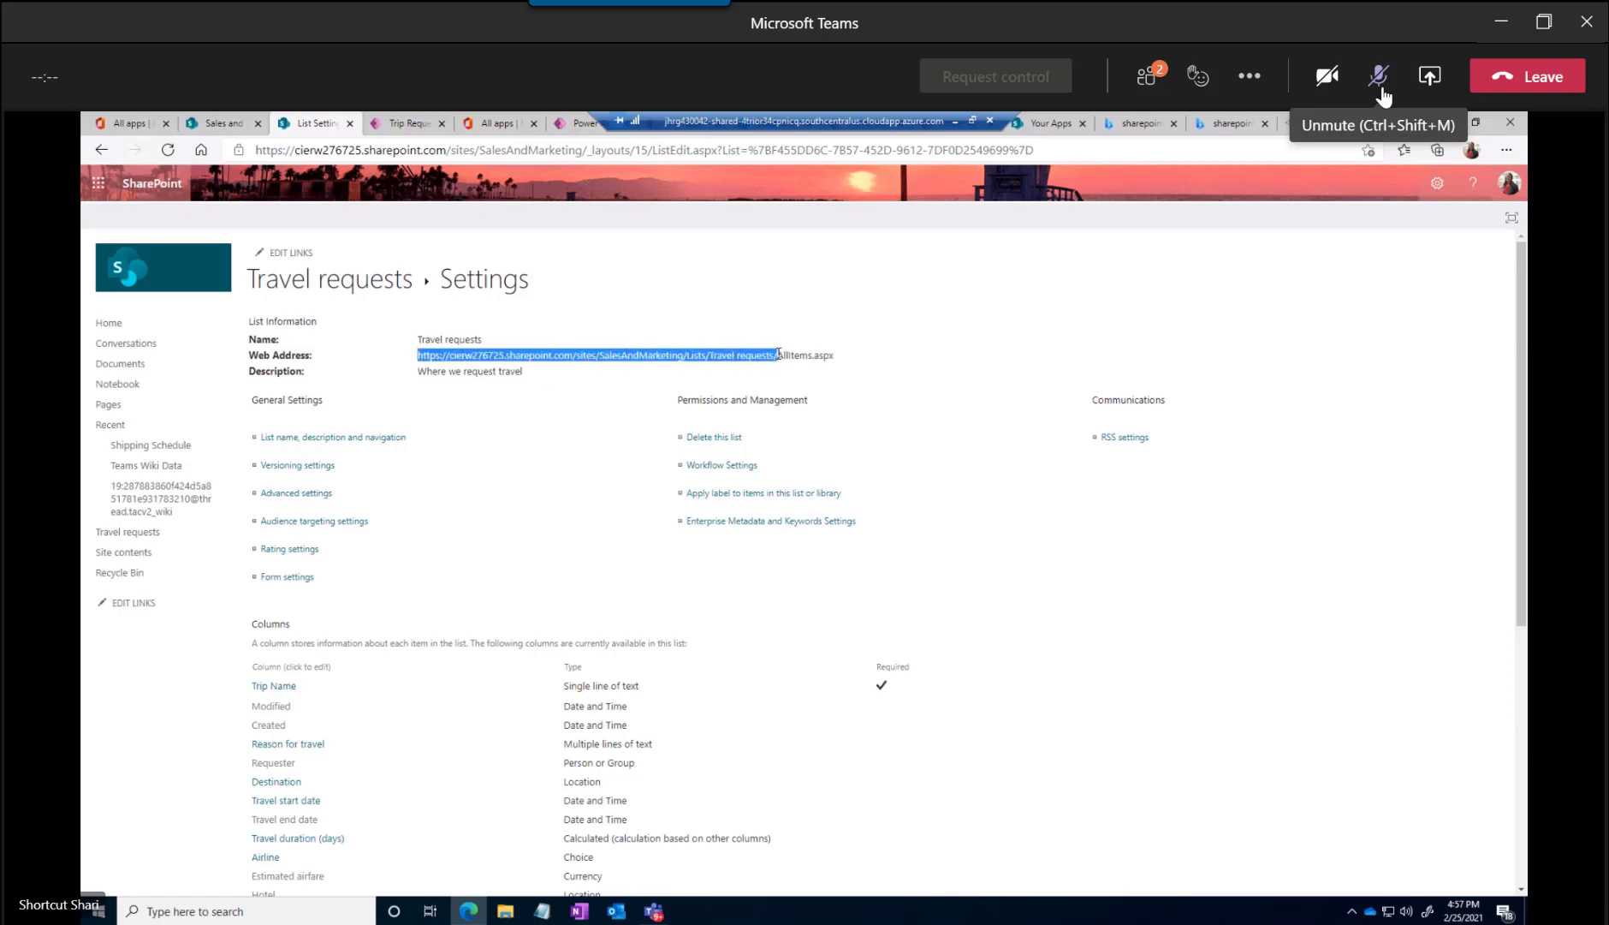
key("alt")
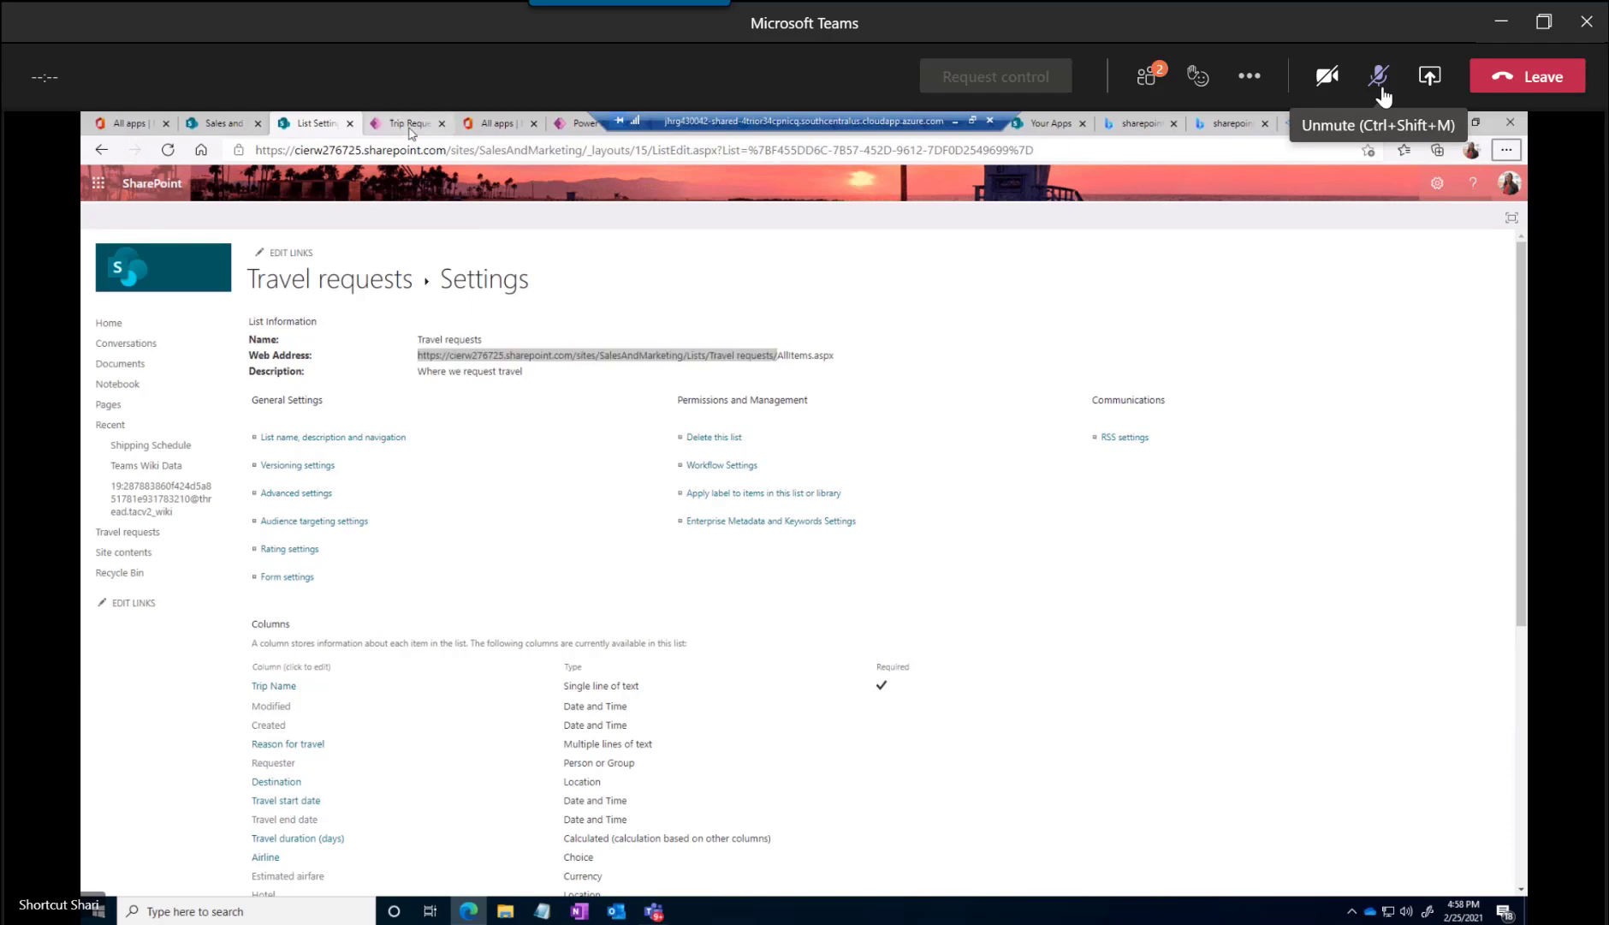
left_click(409, 123)
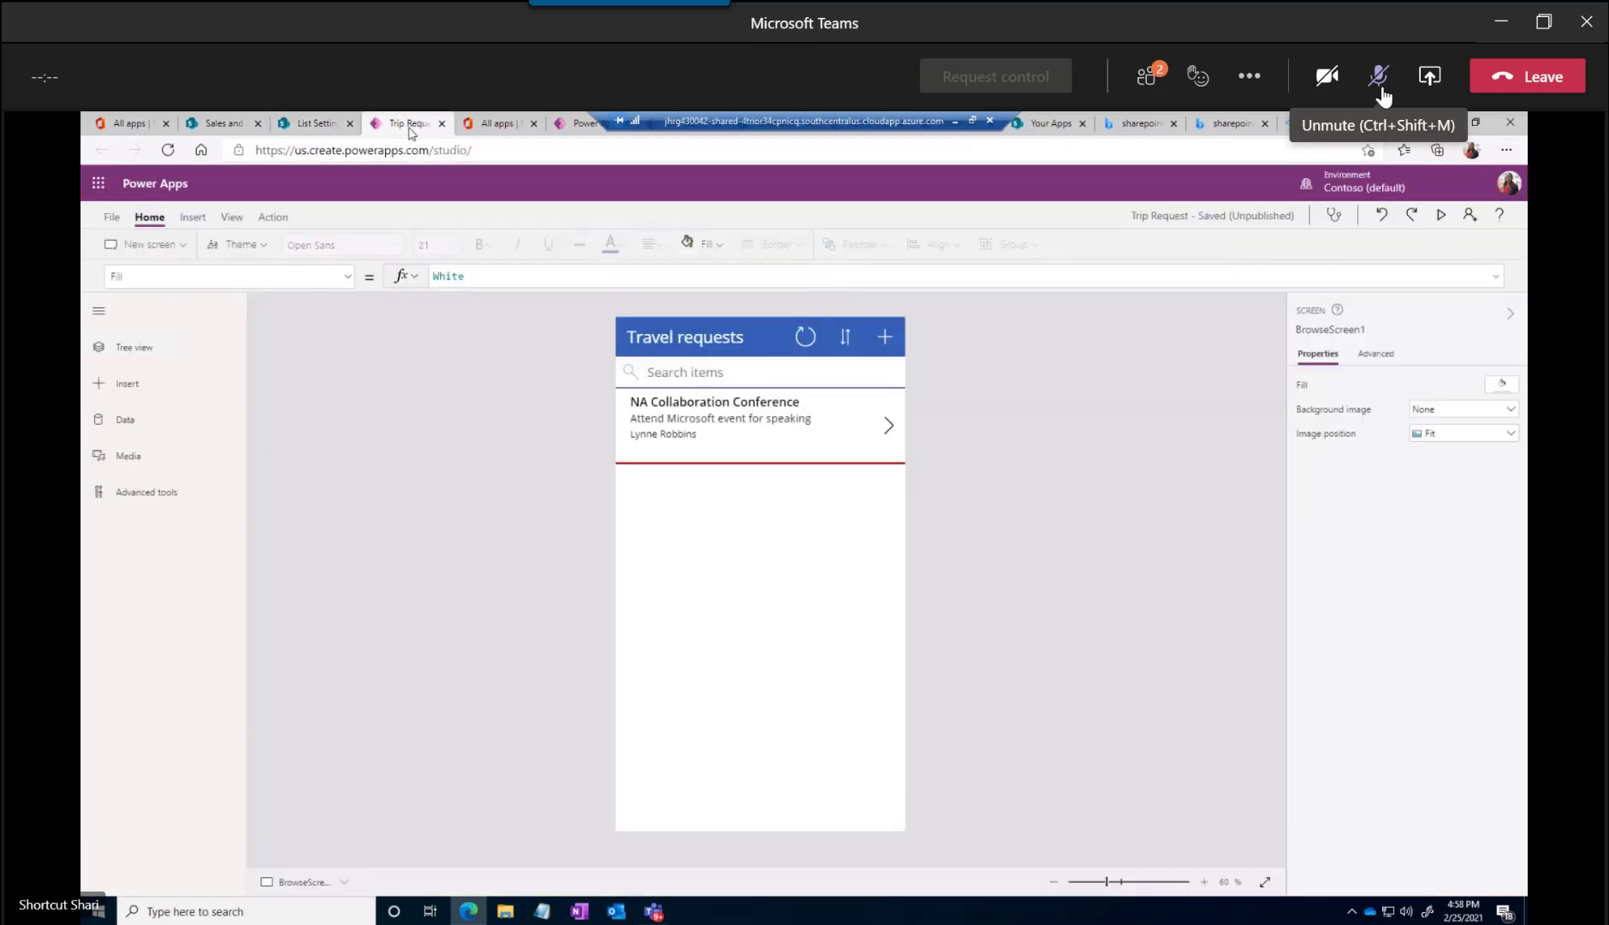
Return to Teams, paste the Travel requests address as the SharePoint link and add the list to the tab
key("alt+Tab")
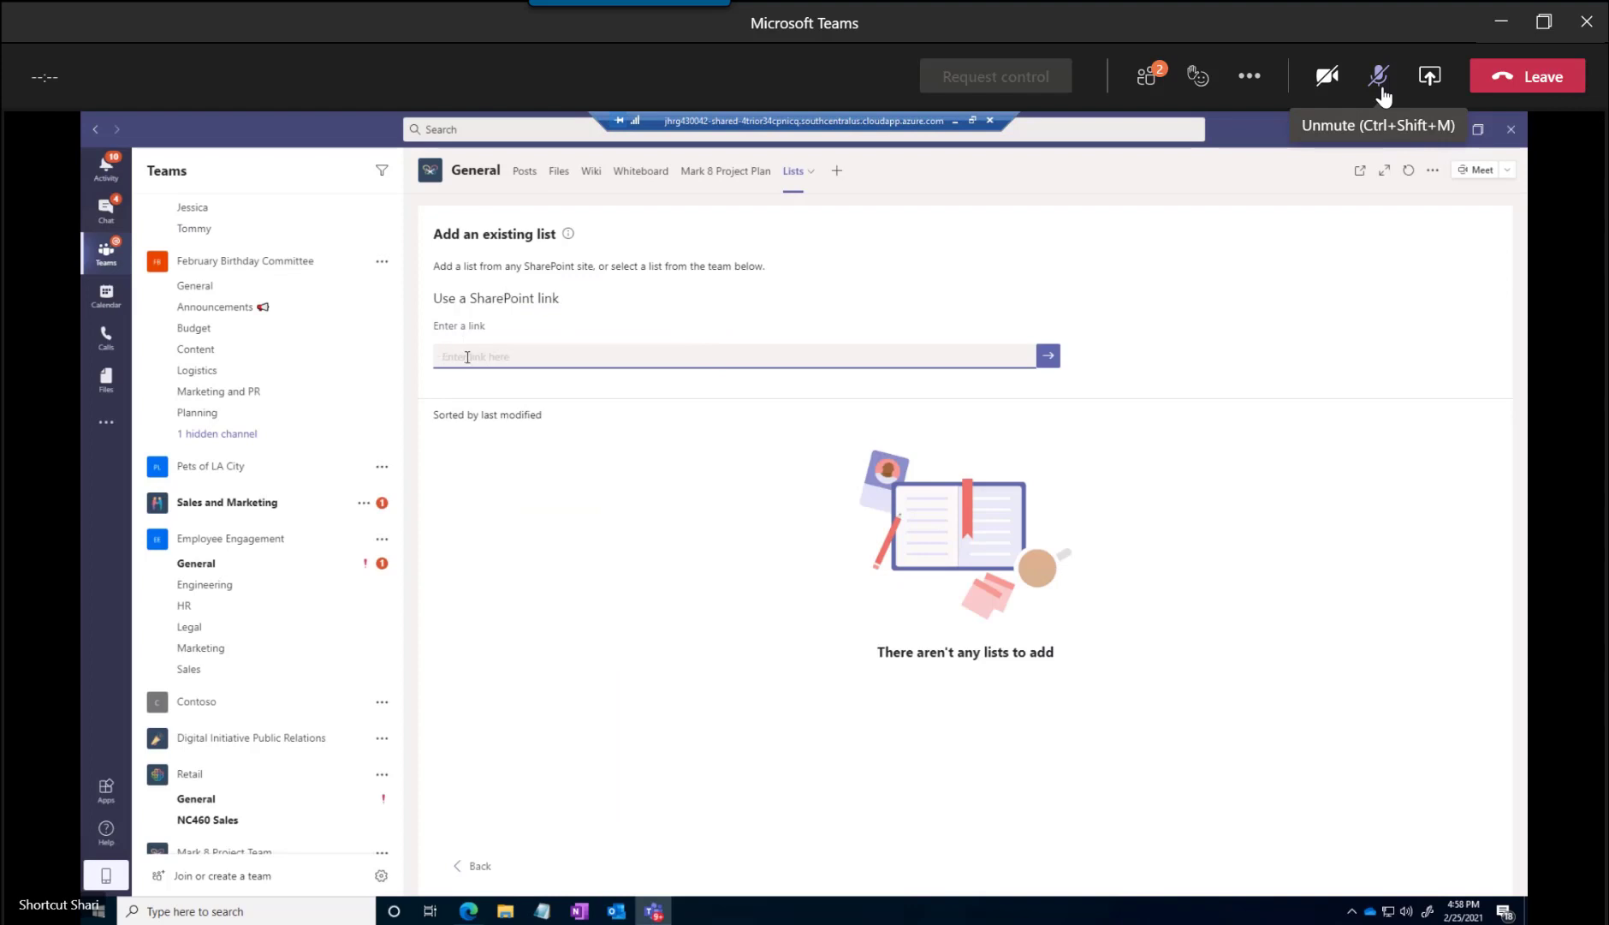
key("ctrl+v")
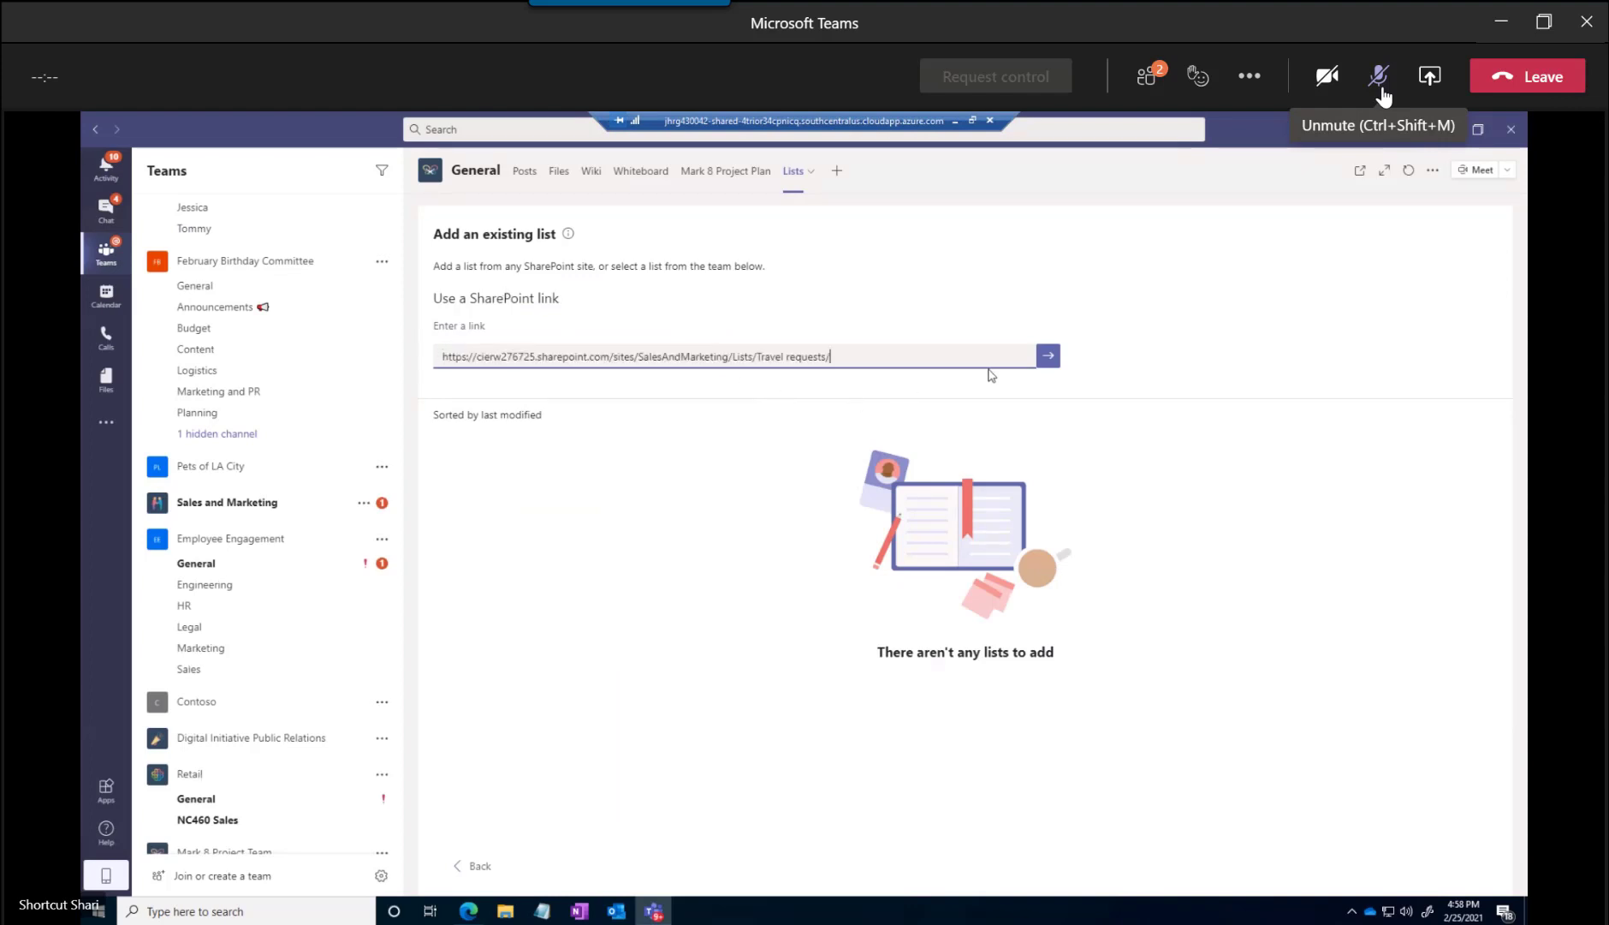
left_click(1048, 356)
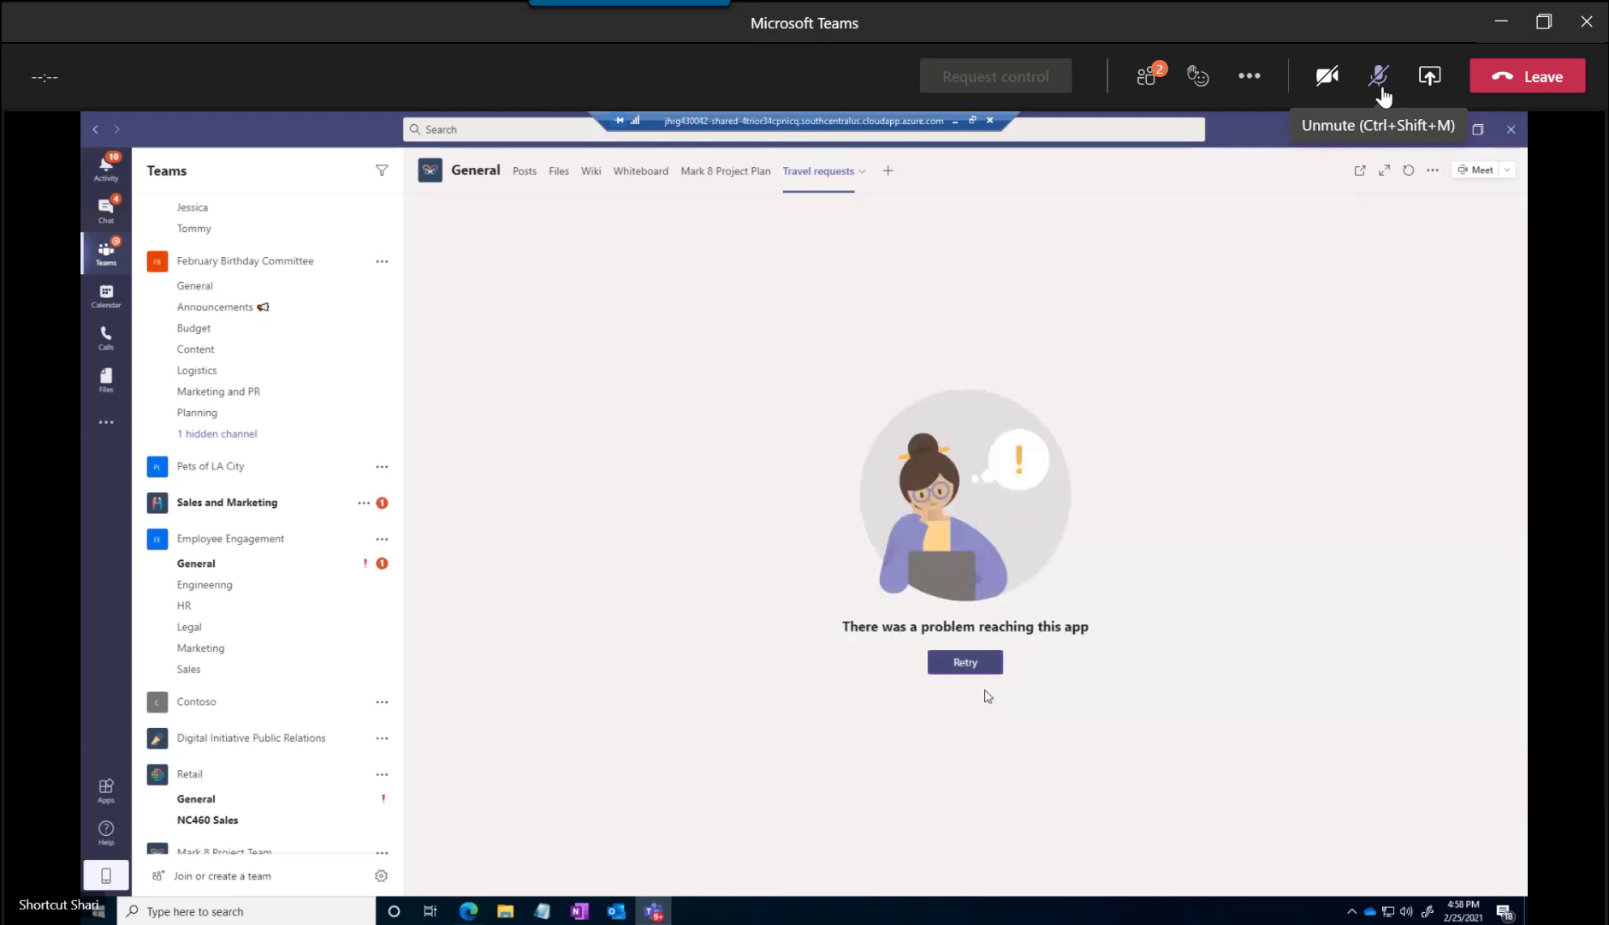
Retry loading the tab, switch to SharePoint and copy the Travel requests list page's address without the AllItems.aspx ending
left_click(970, 667)
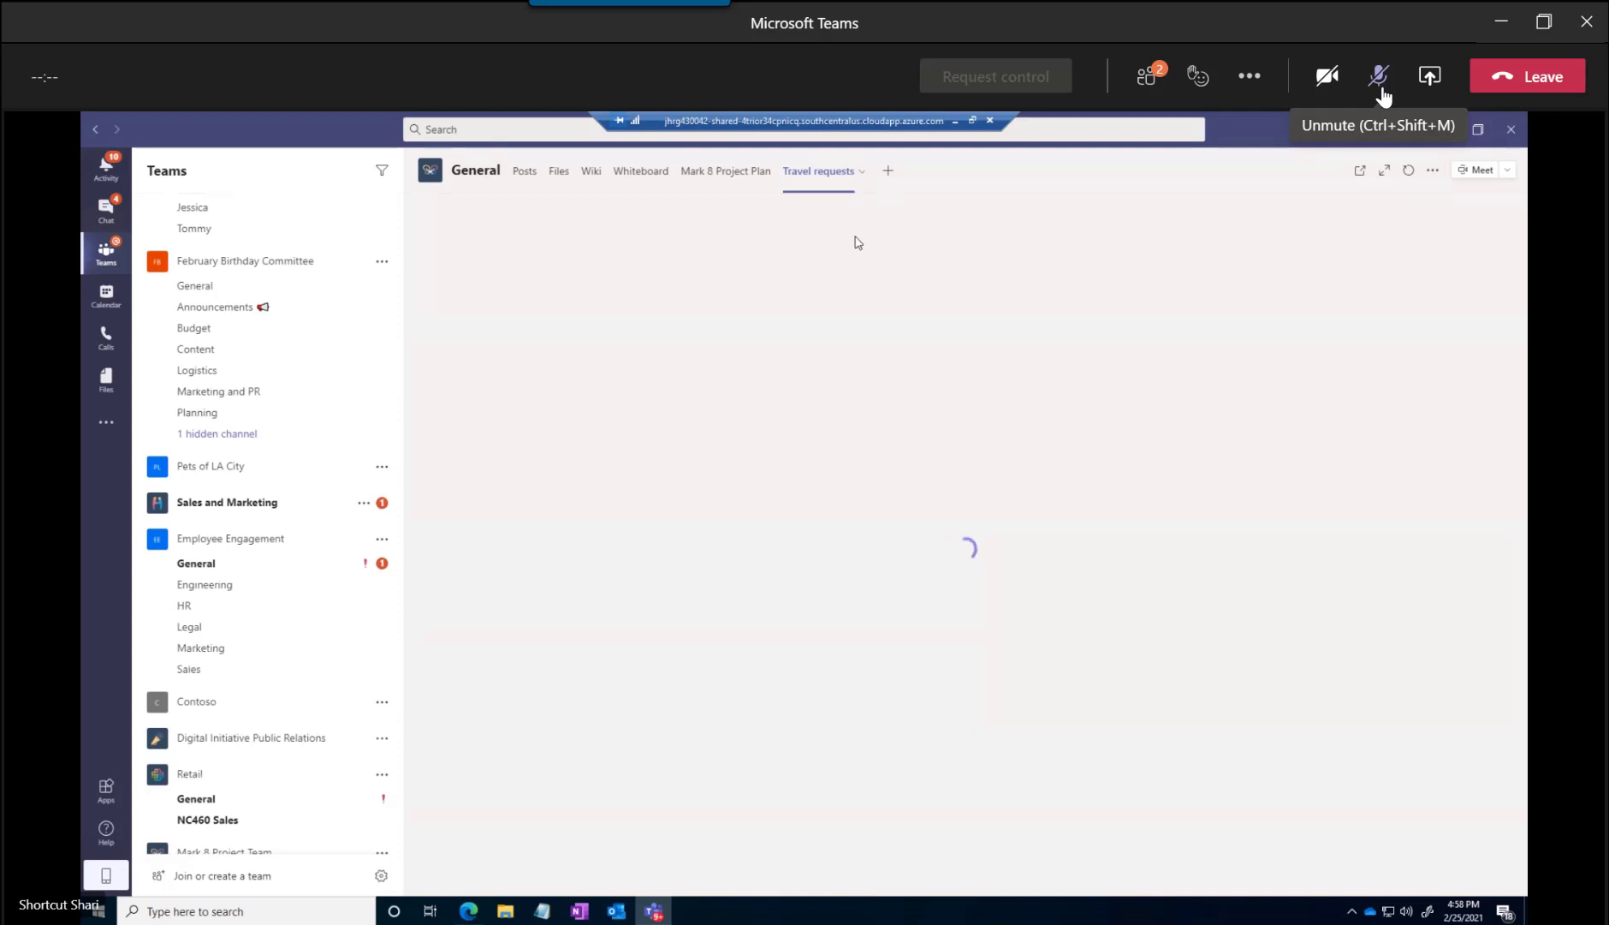
key("alt+Tab")
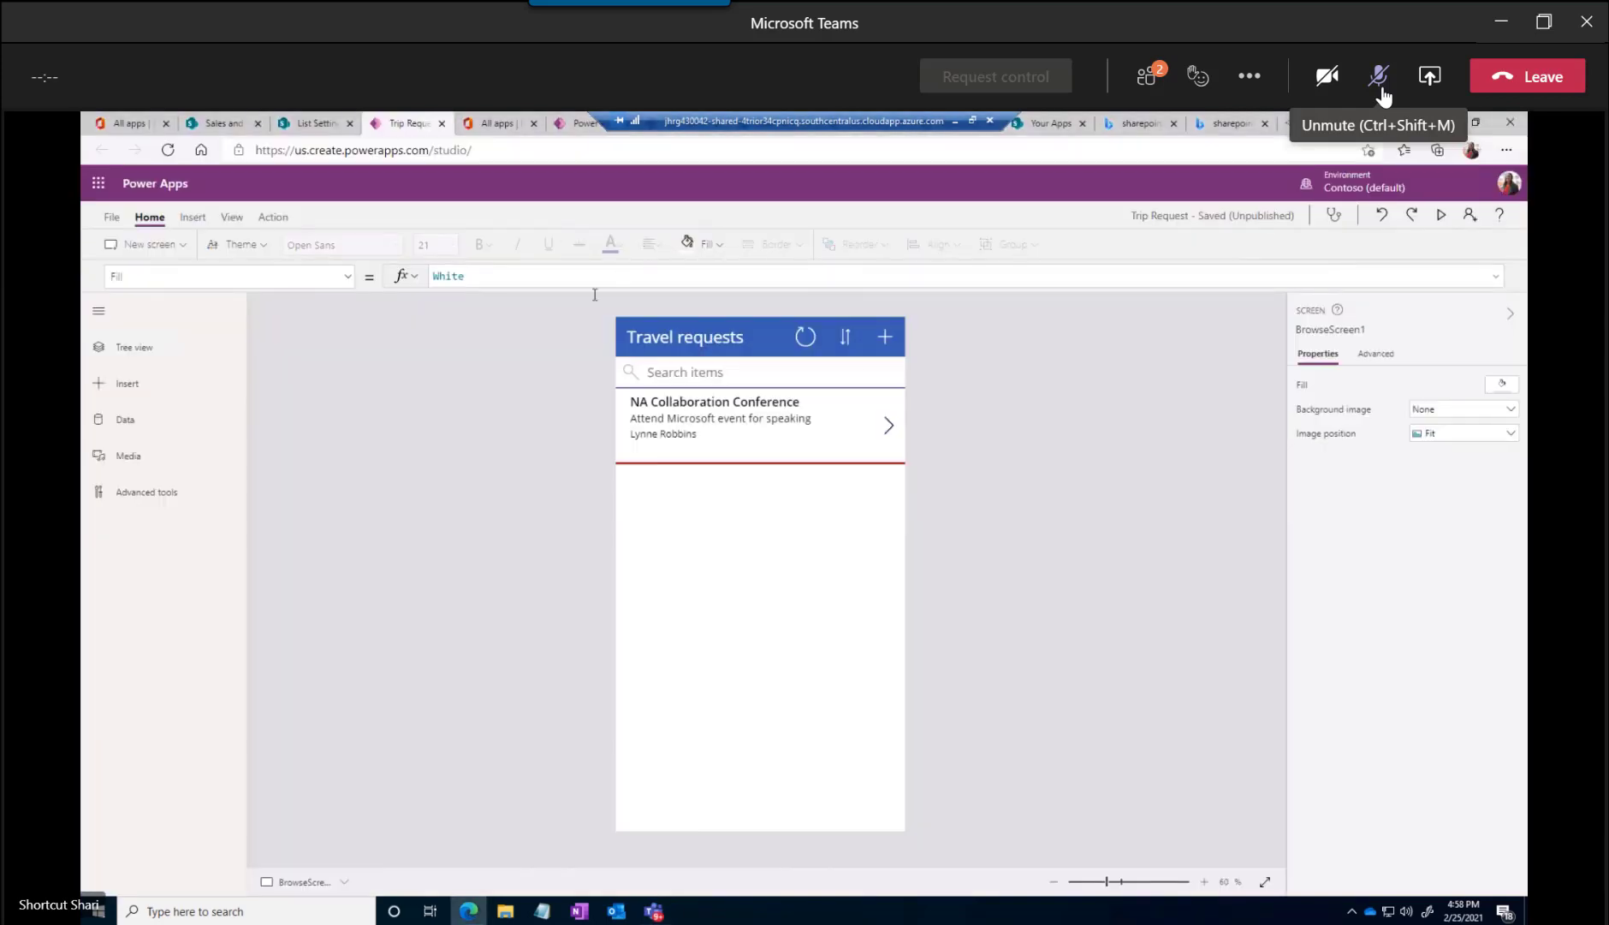
left_click(319, 126)
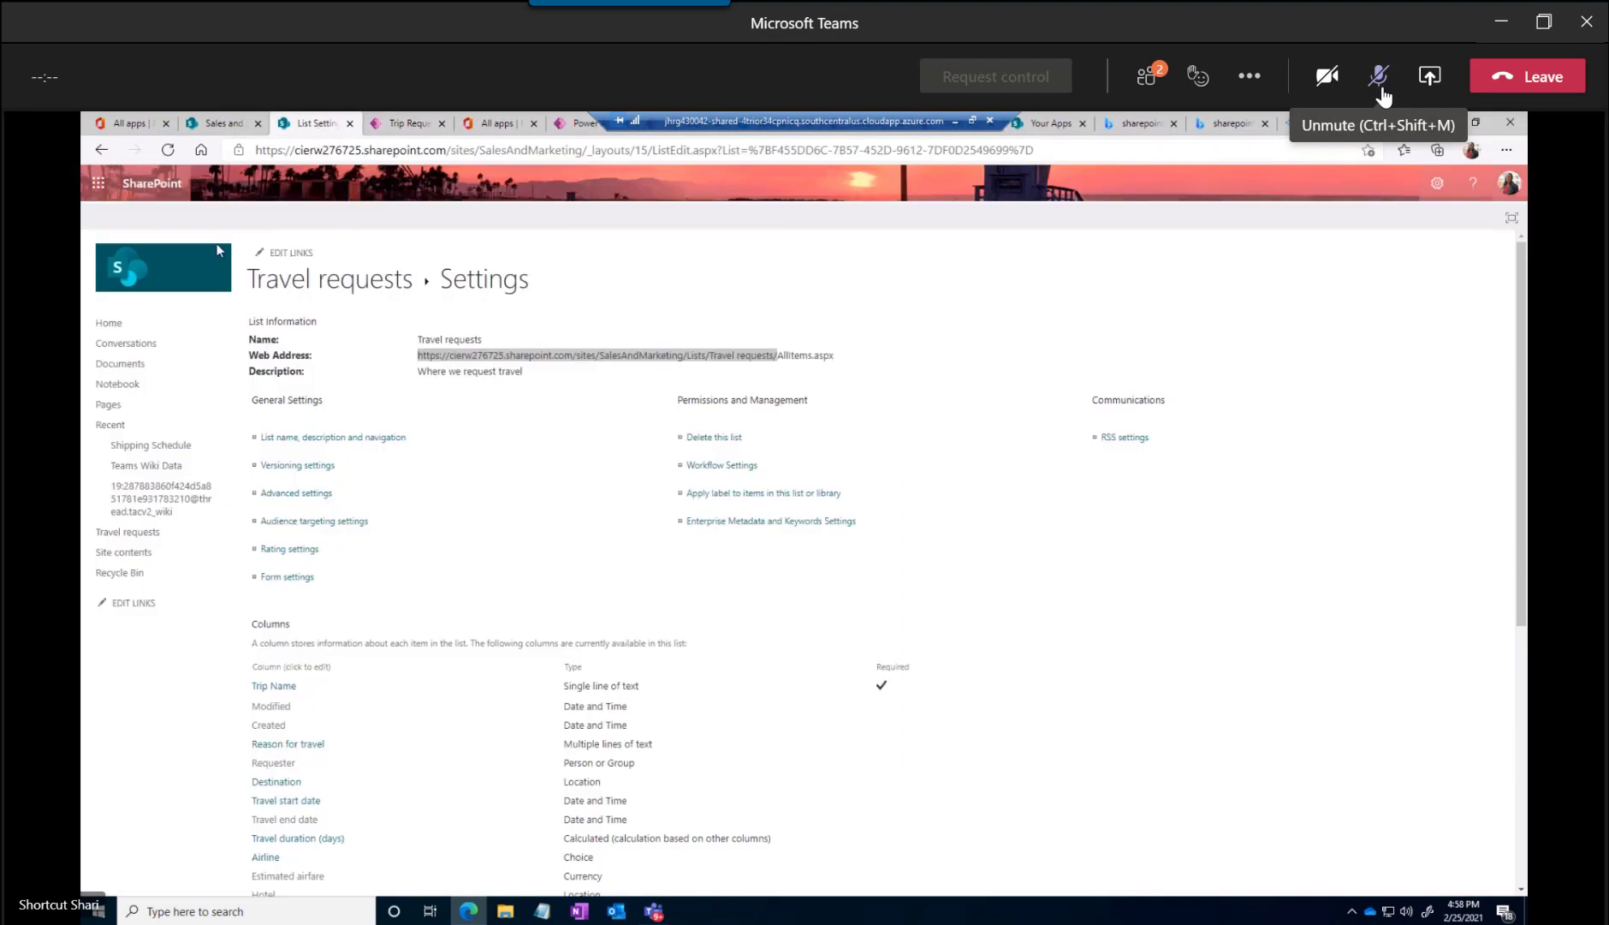
left_click(104, 150)
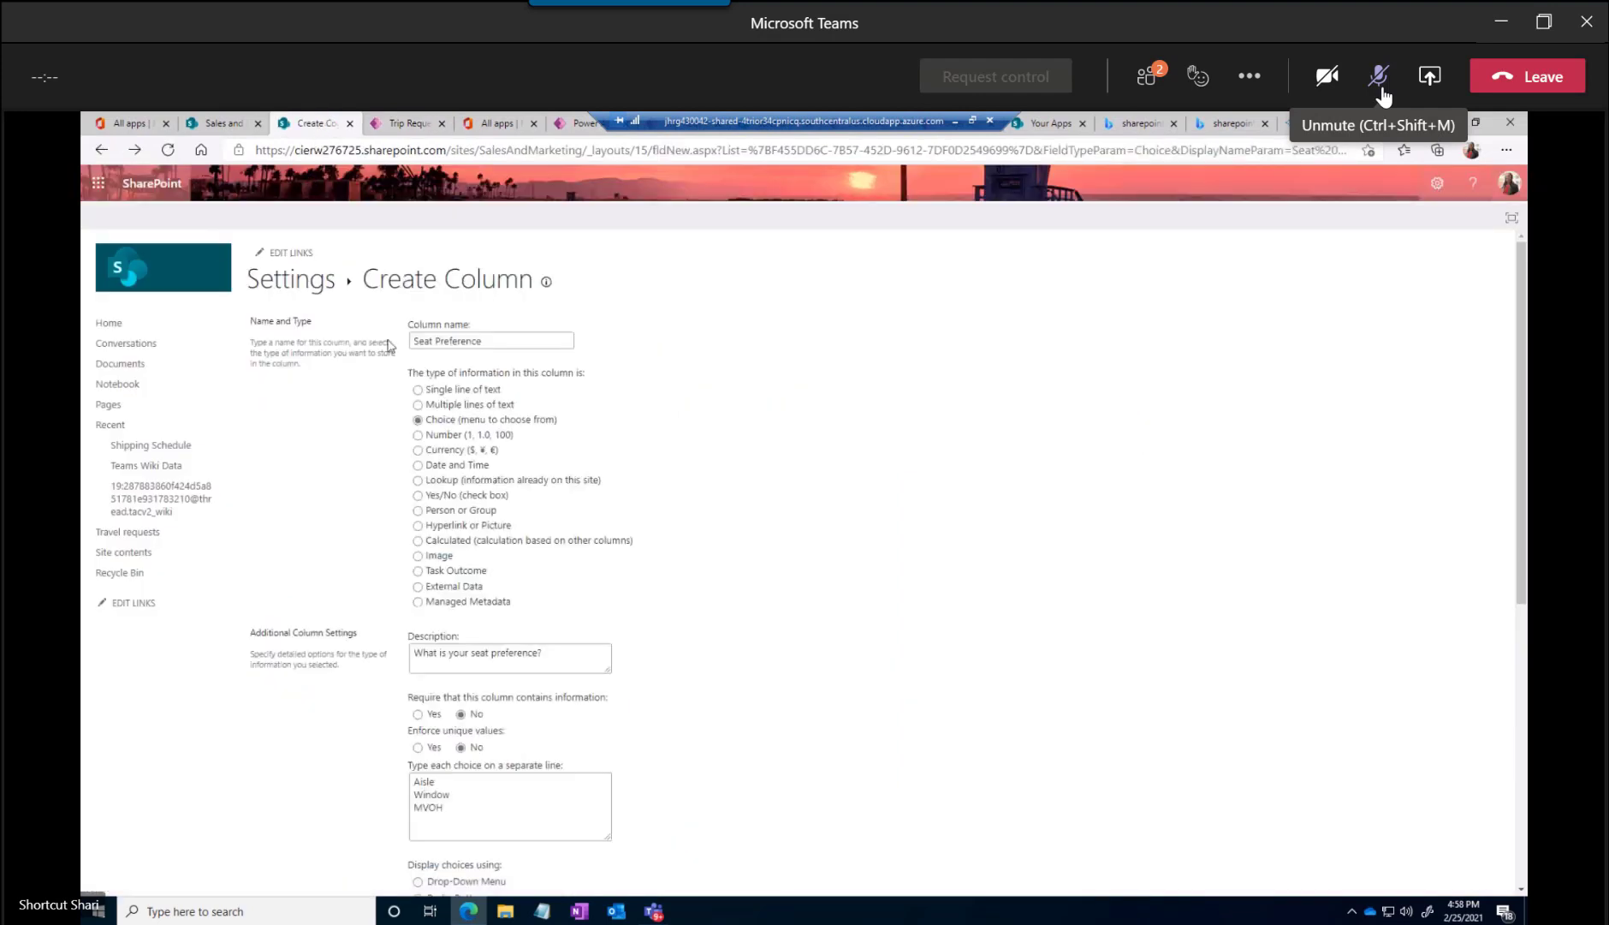
left_click(119, 534)
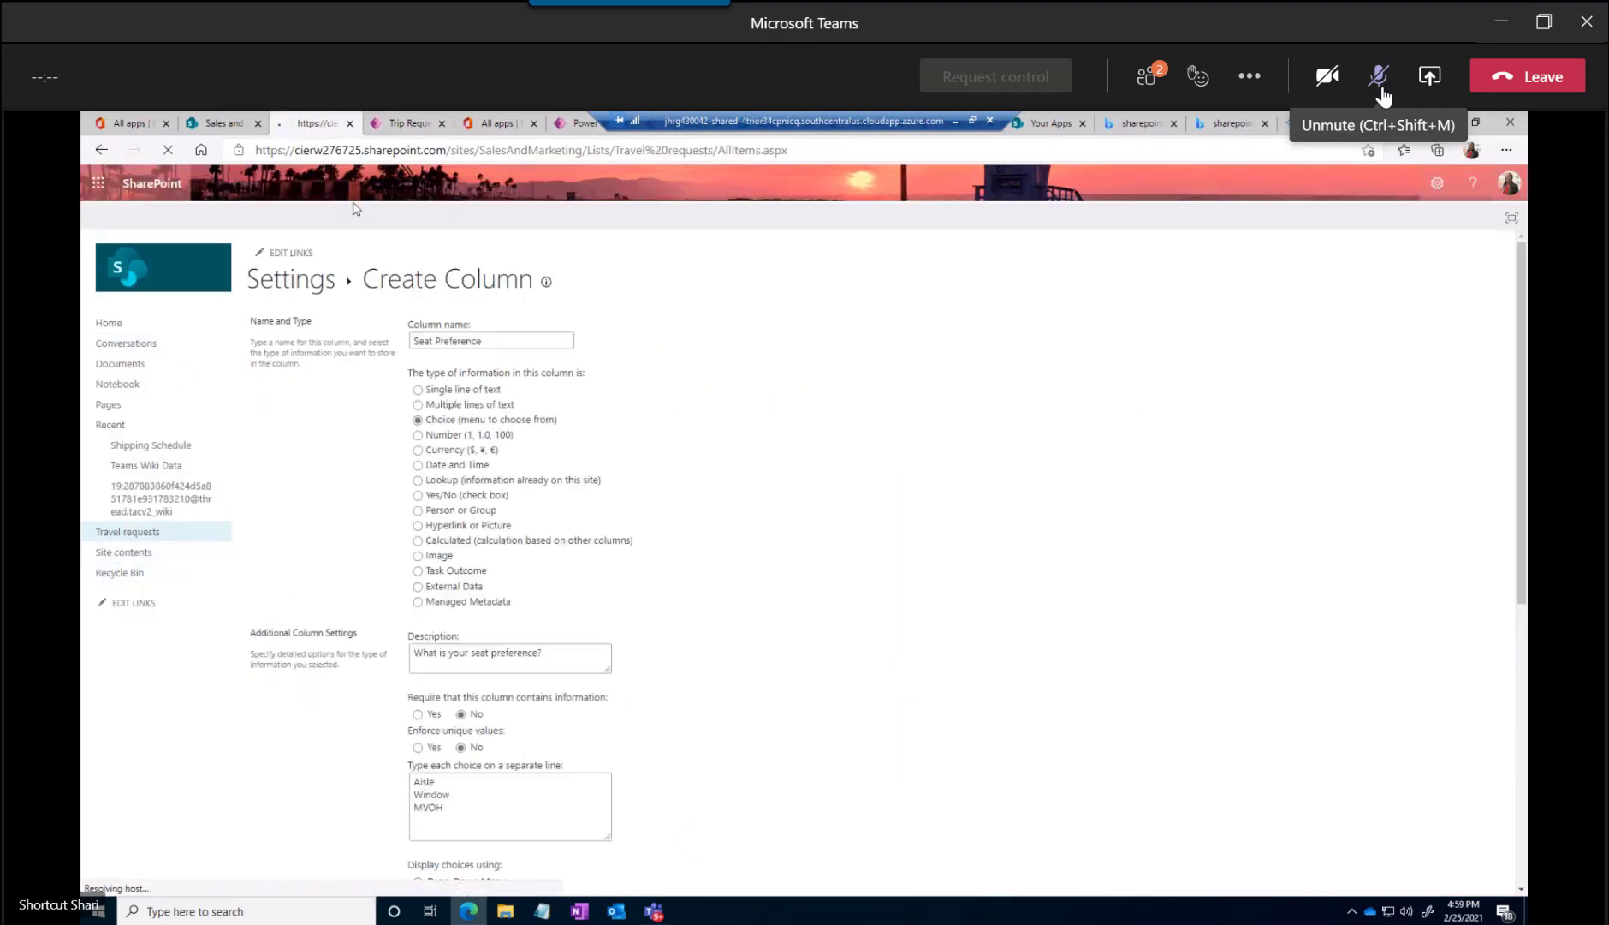
left_click(549, 150)
left_click_drag(718, 151, 195, 151)
key("ctrl+c")
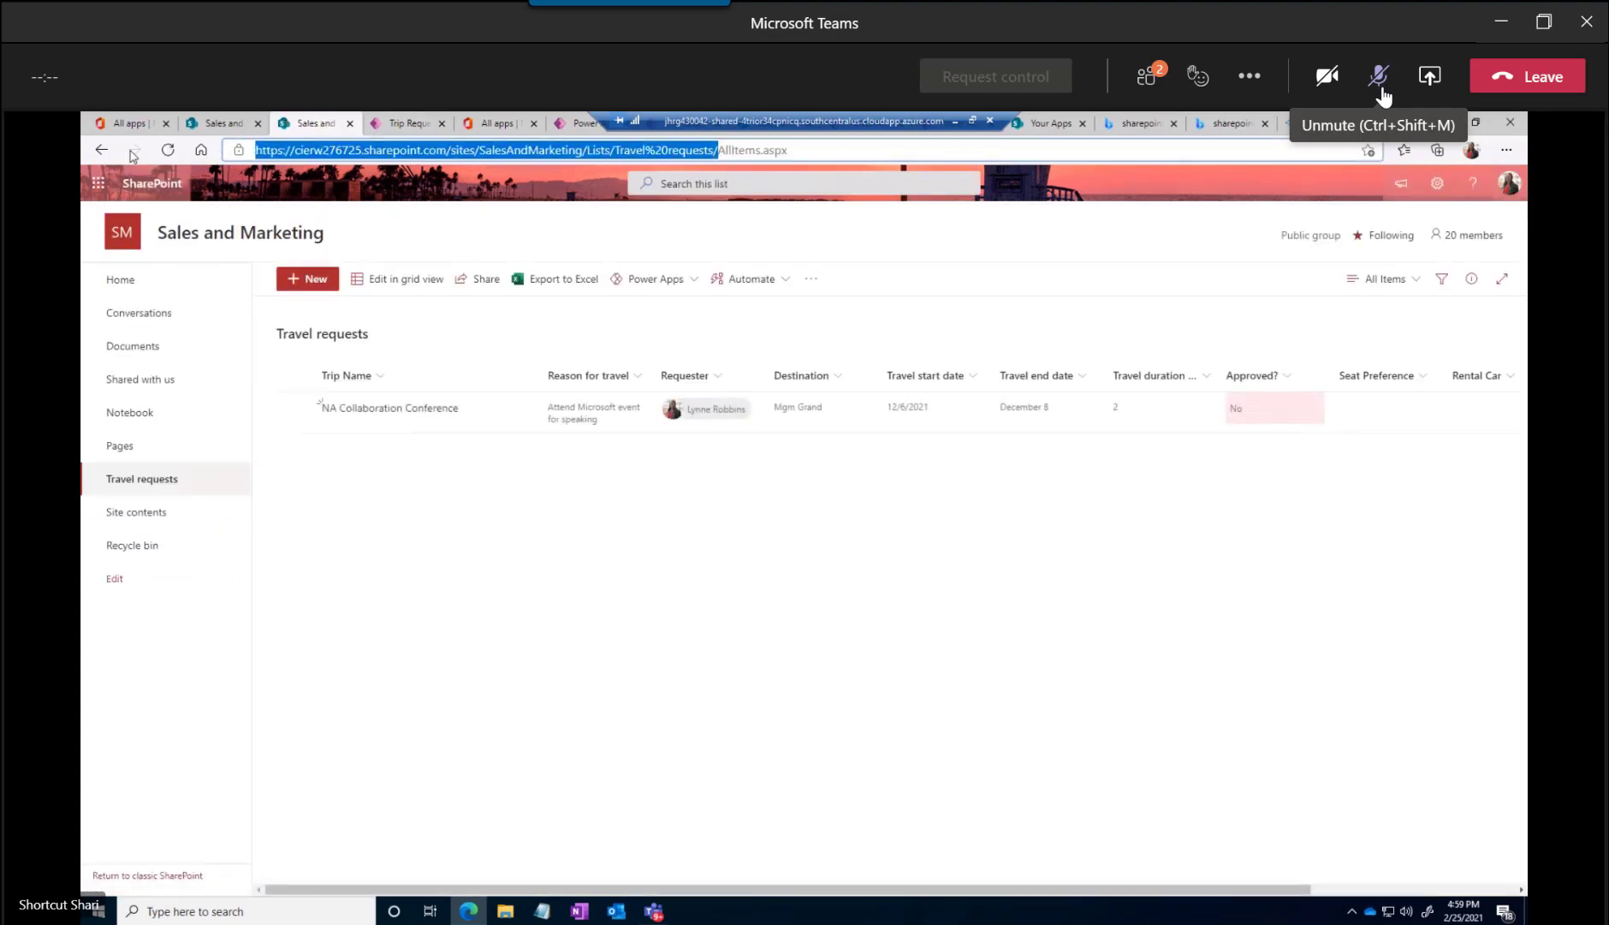
Return to Teams, add another Lists tab to the General channel and choose to add an existing list
key("alt+Tab")
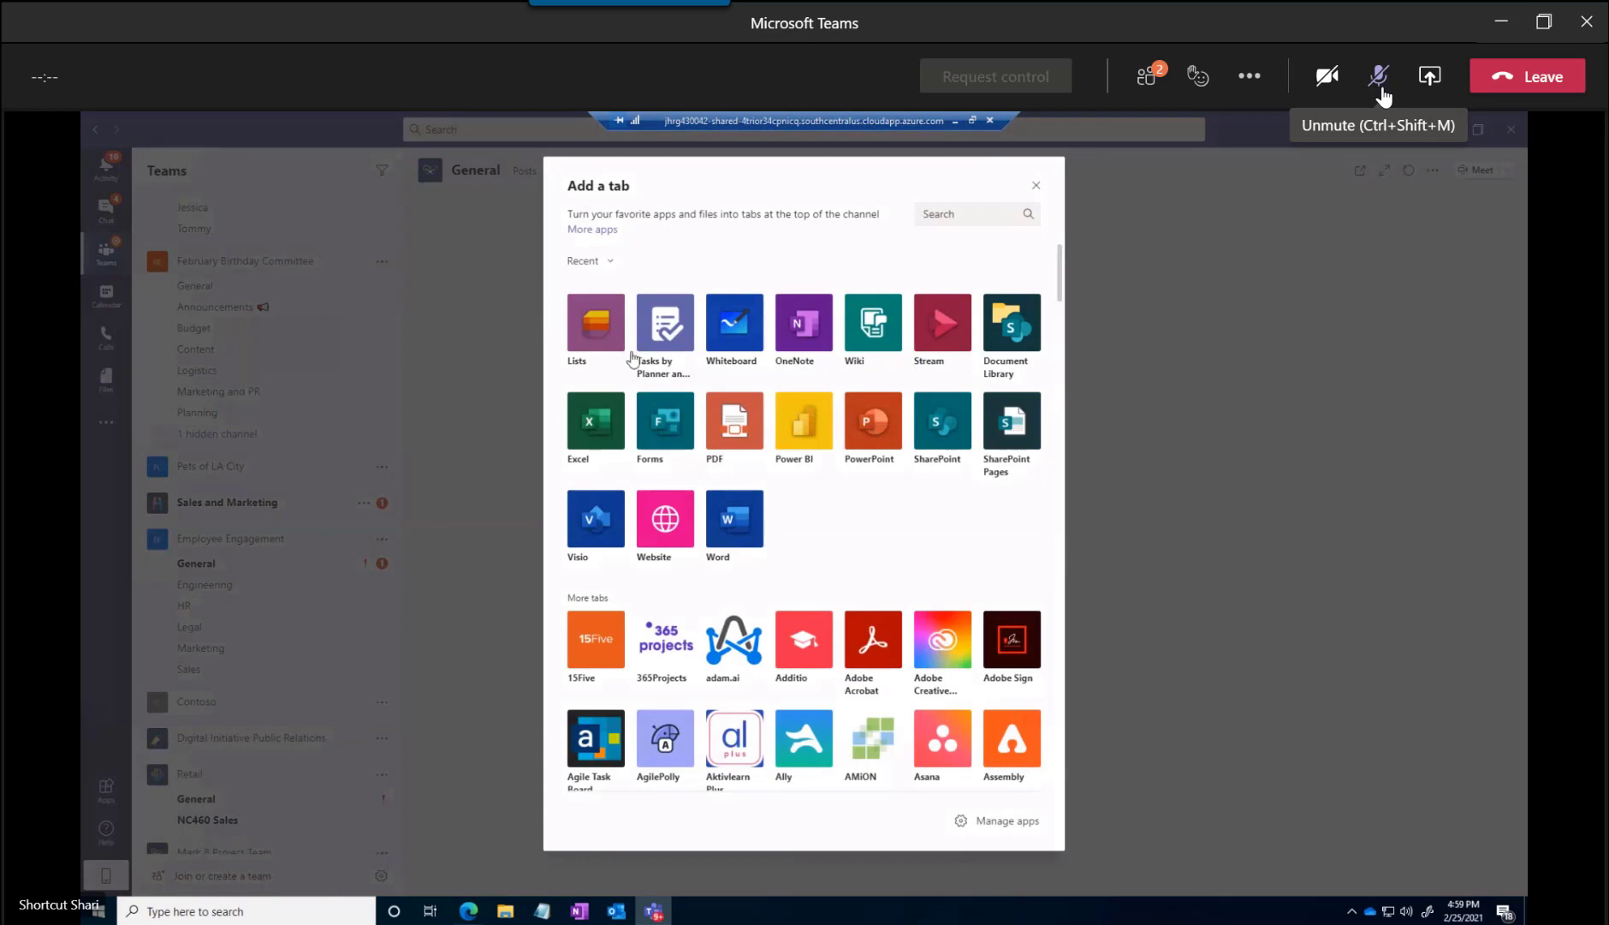
left_click(606, 339)
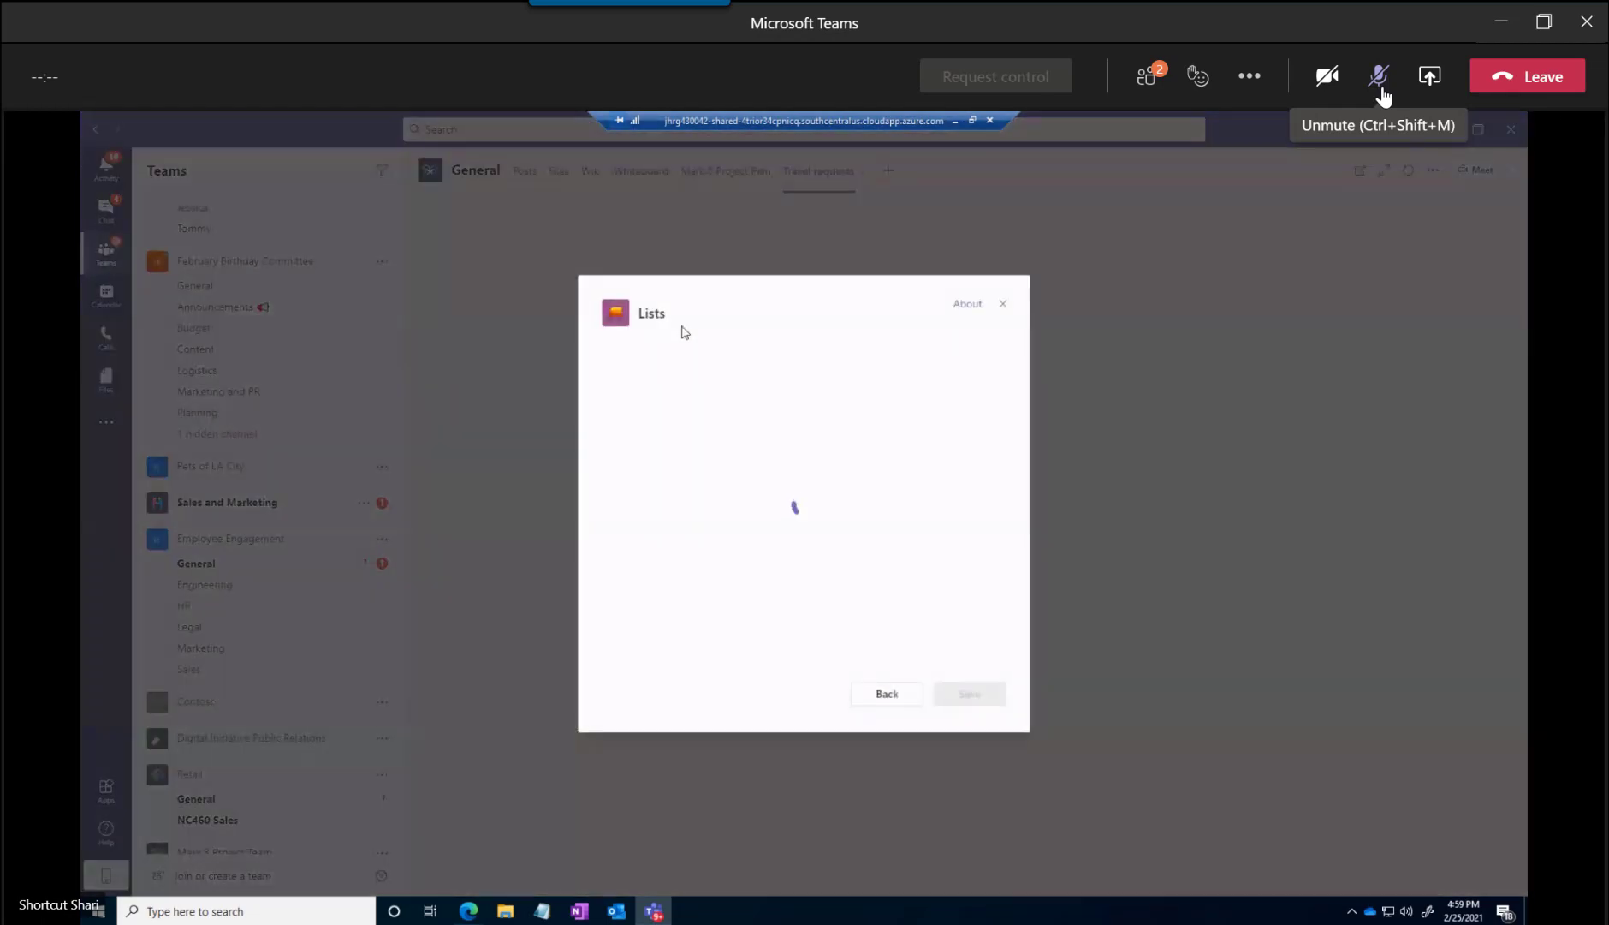
left_click(984, 700)
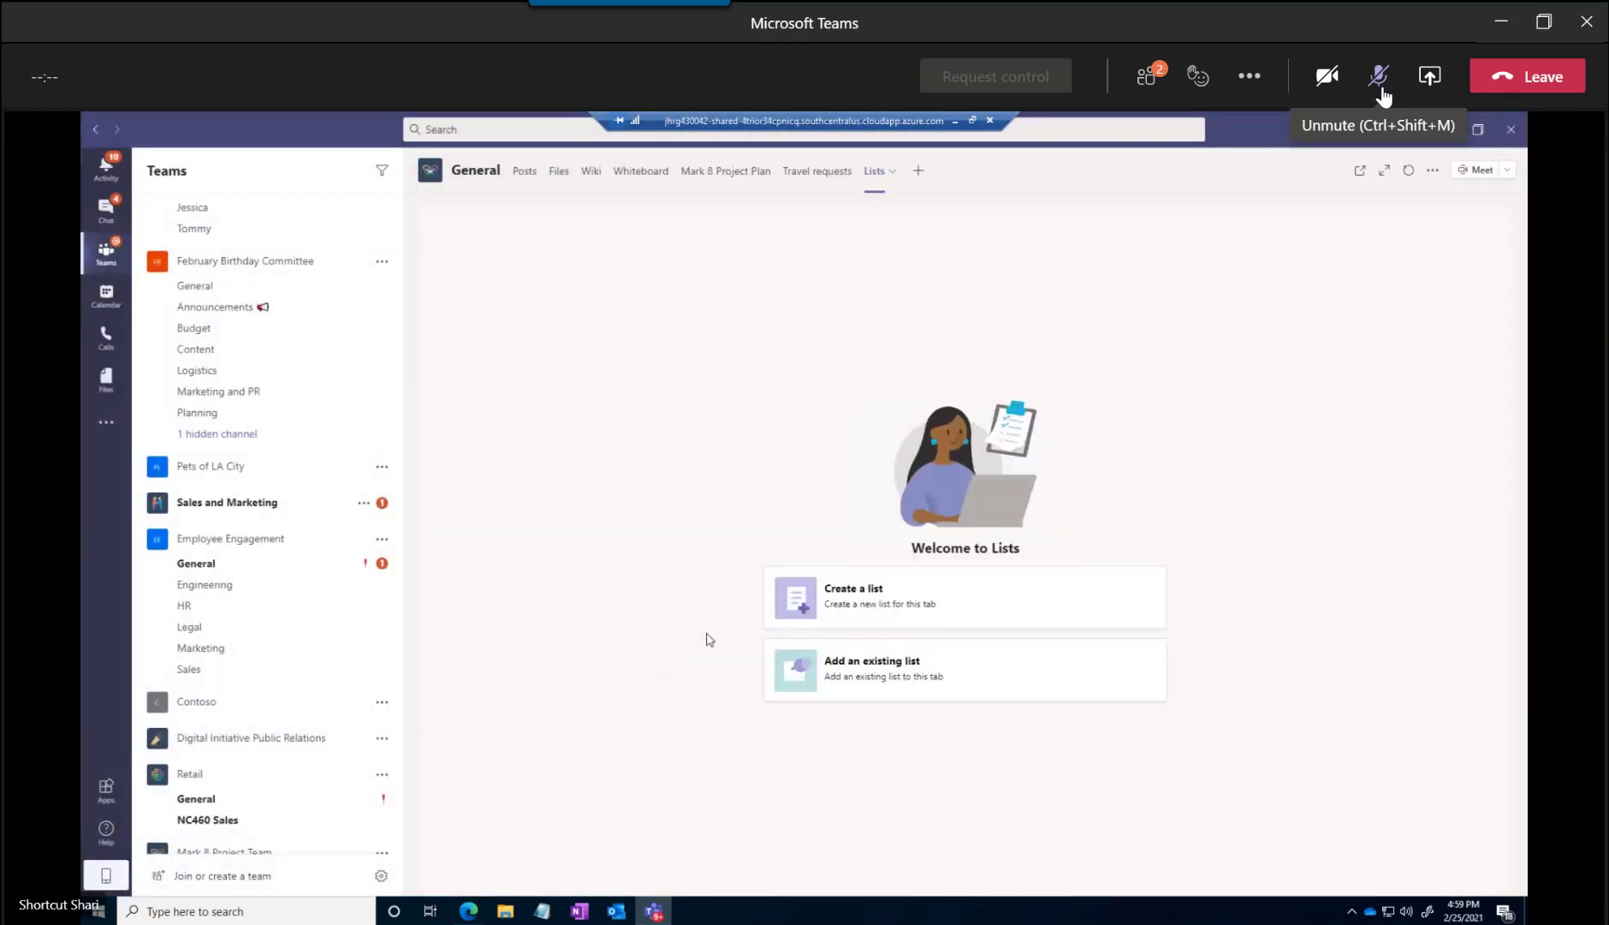
left_click(856, 655)
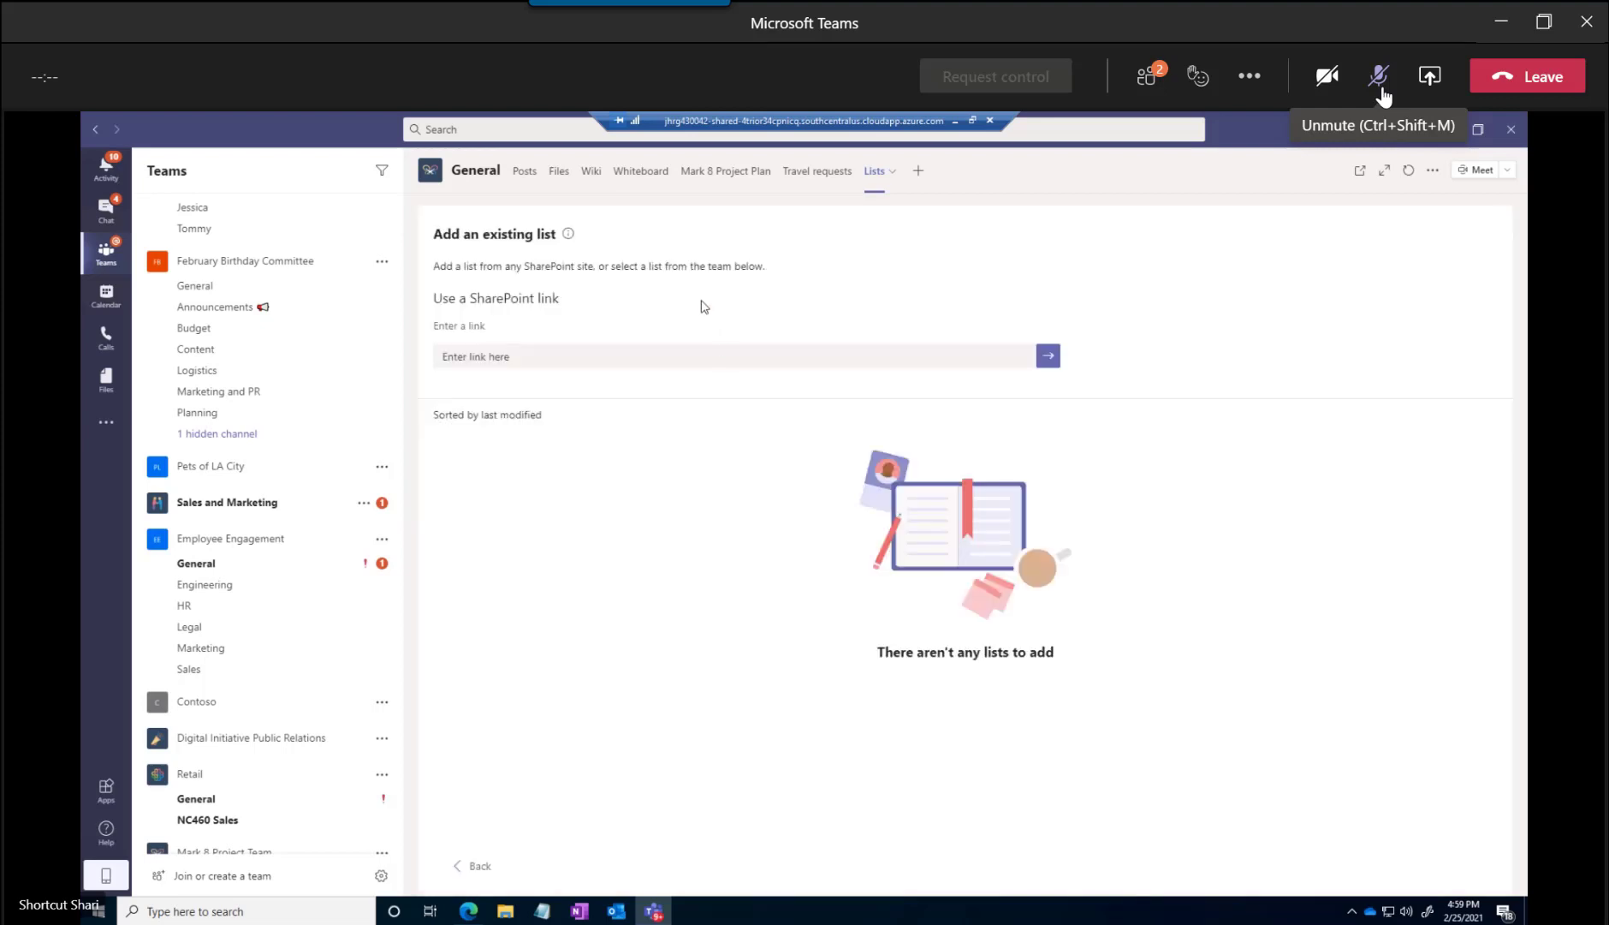
Paste the copied Travel requests address as the SharePoint link and add the list to the new tab
left_click(494, 354)
key("ctrl+v")
left_click(1047, 359)
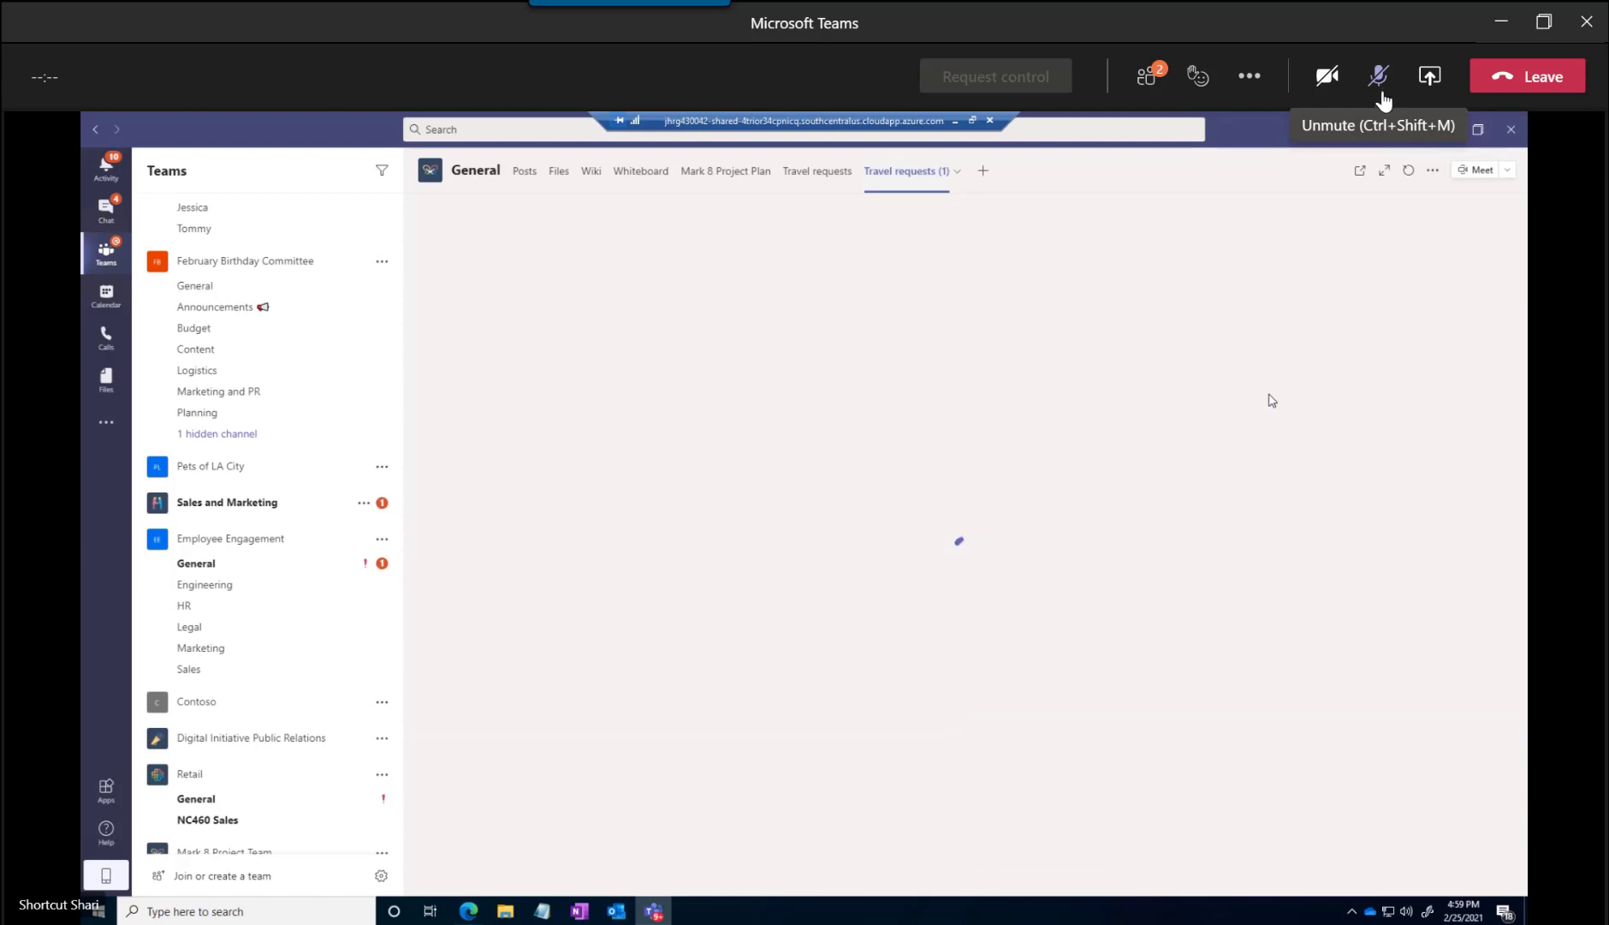
left_click(1378, 77)
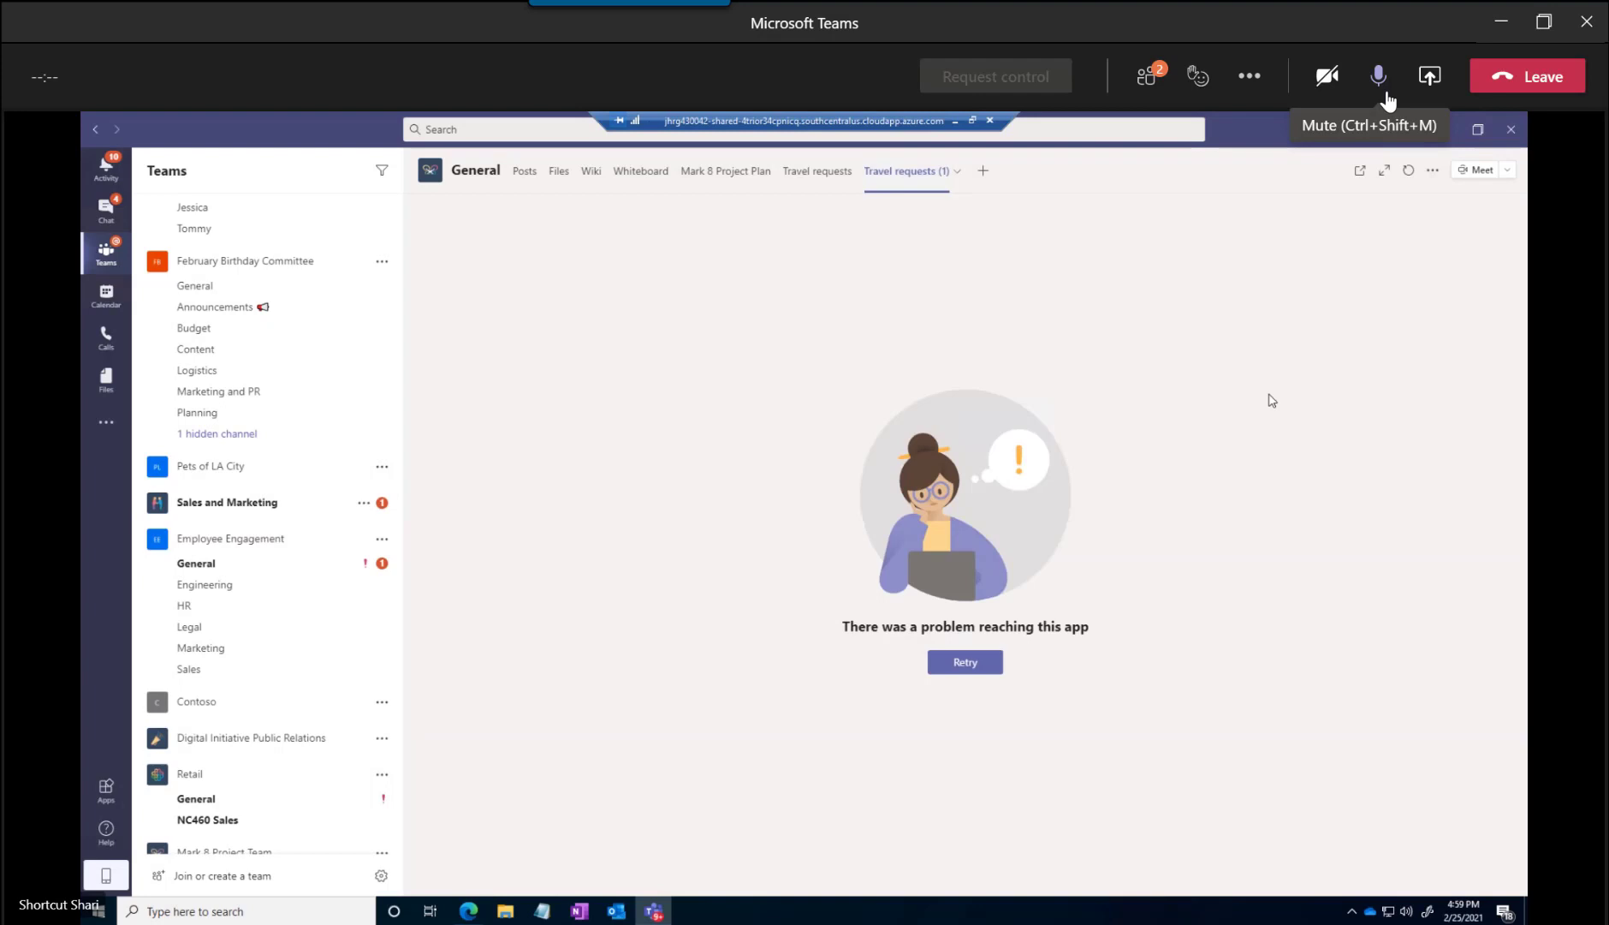
left_click(1379, 79)
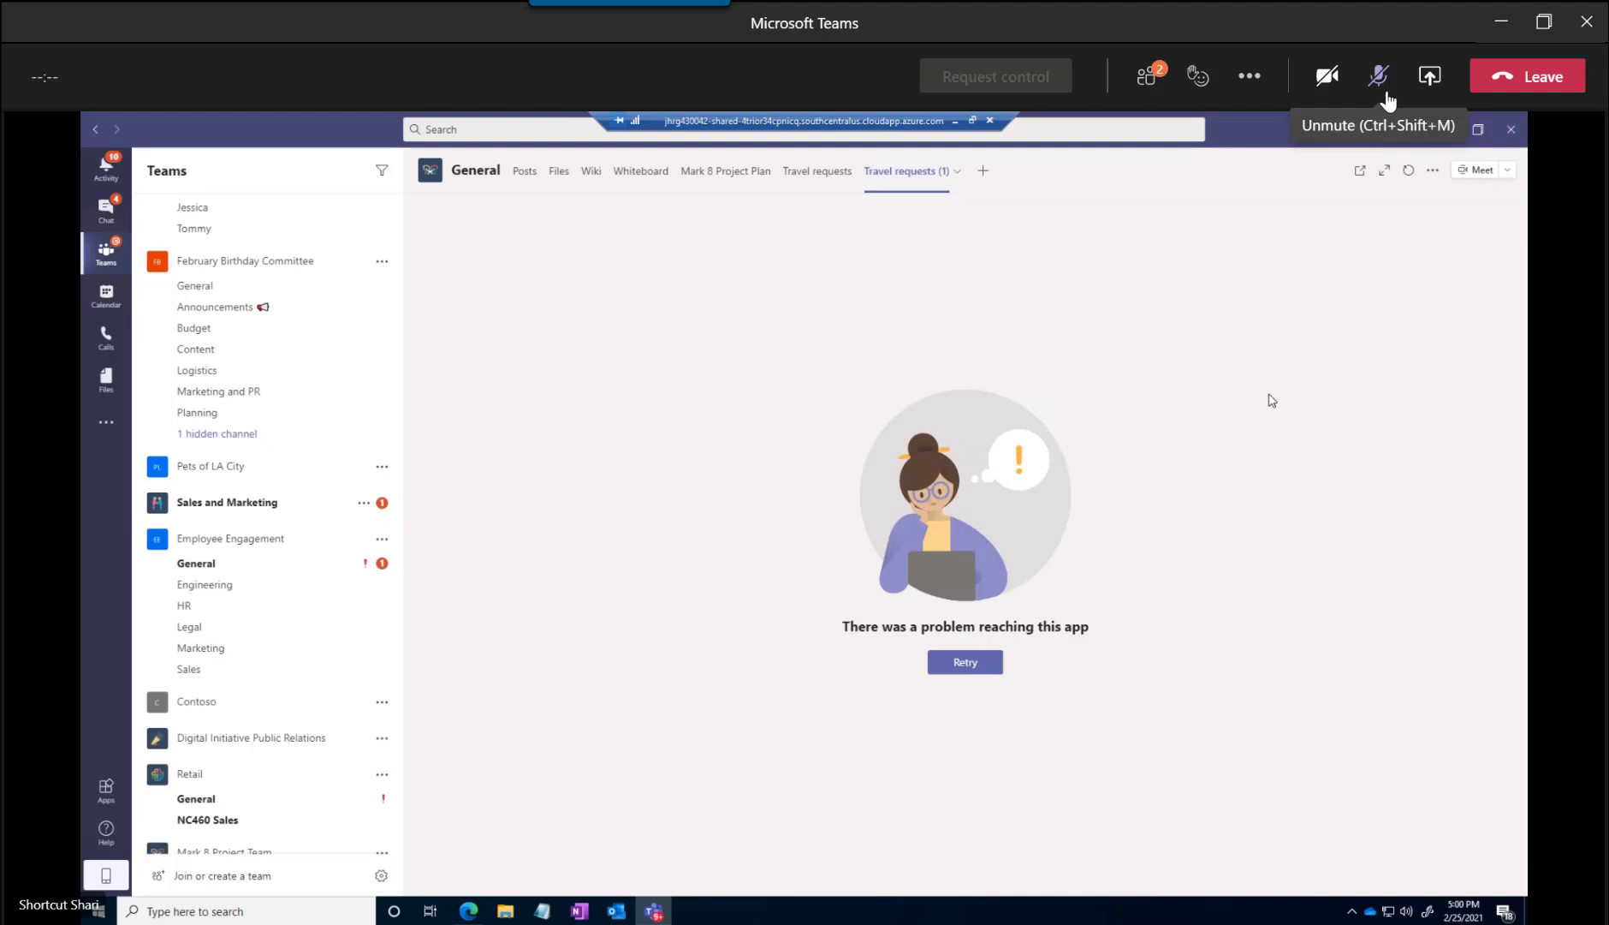
left_click(1388, 101)
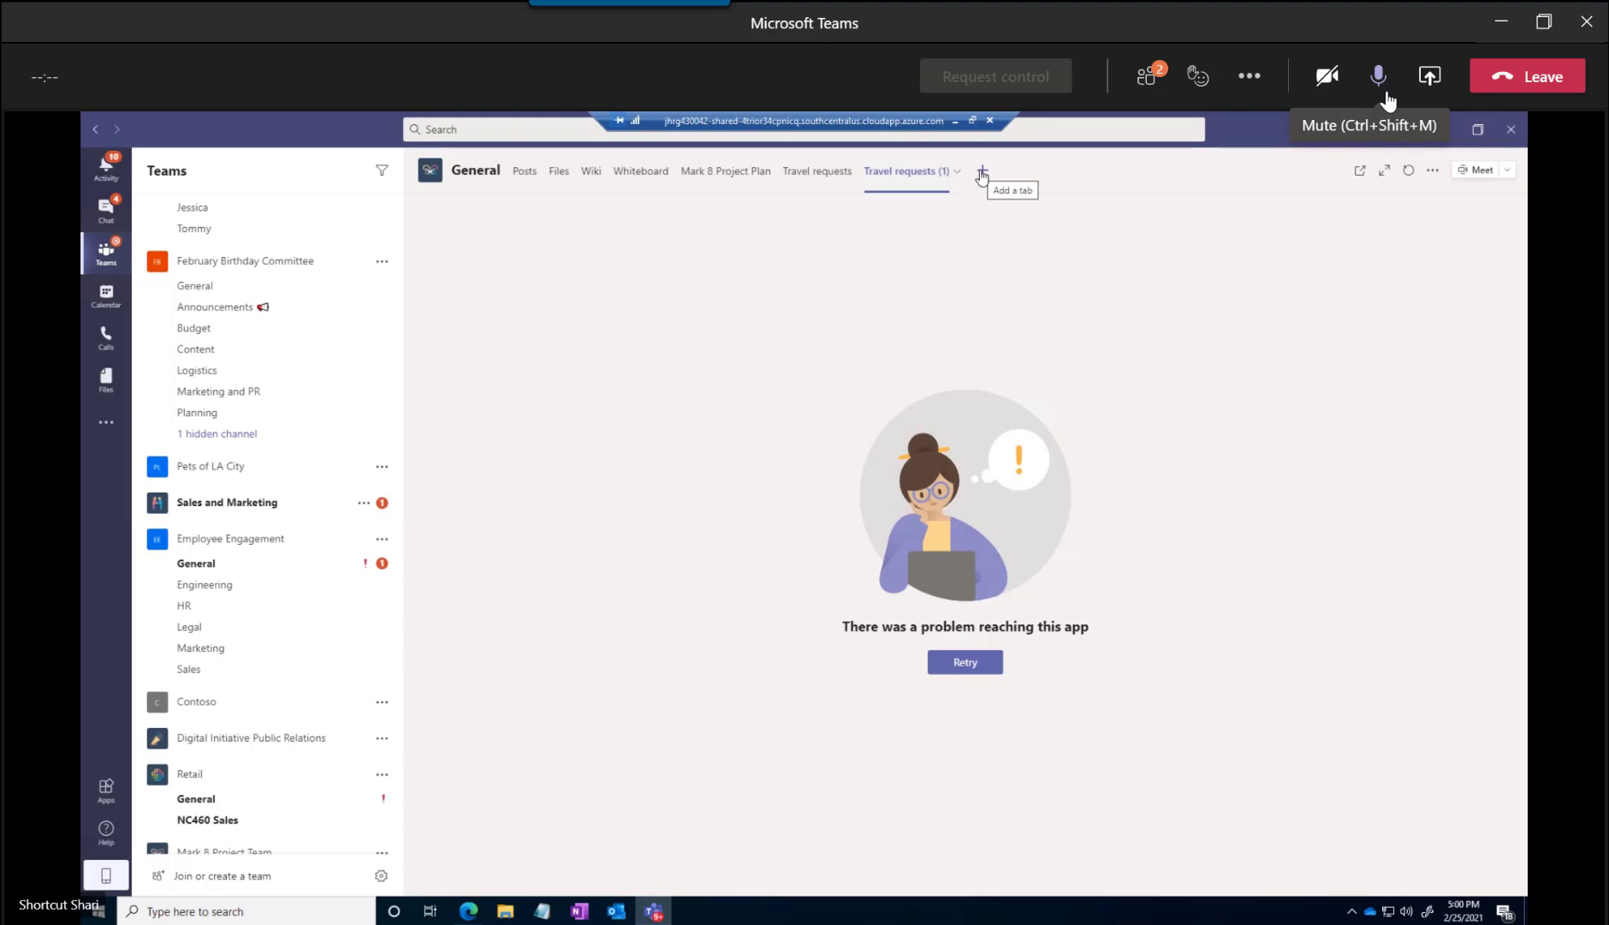
Open the first Travel requests tab of the General channel to check whether the list loads
left_click(802, 178)
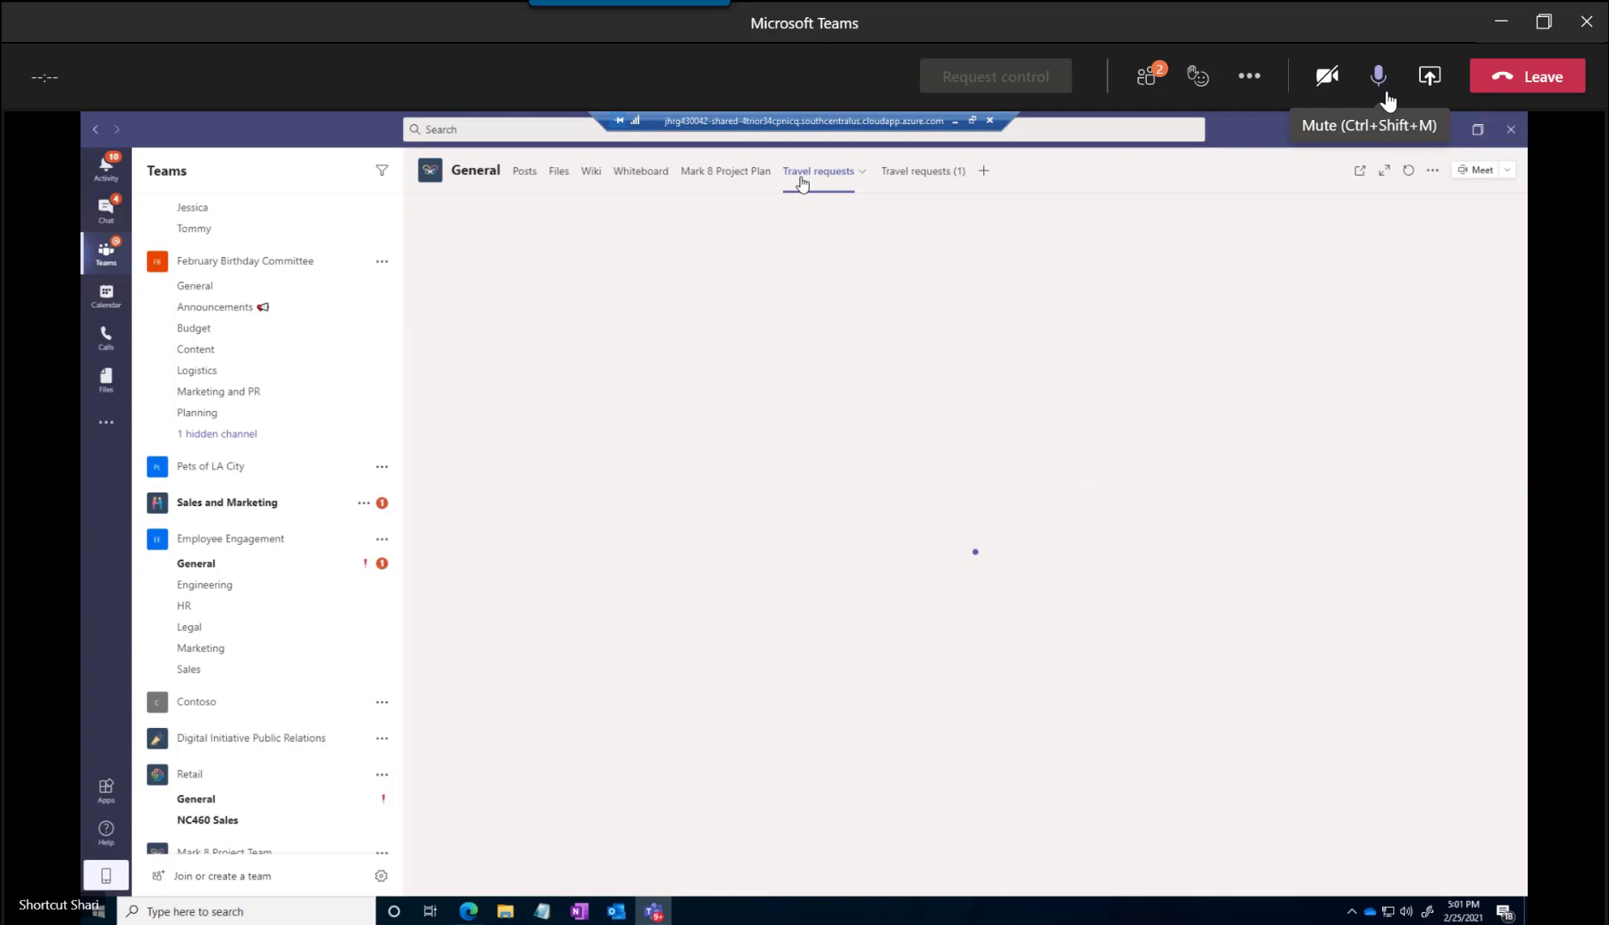
left_click(1379, 77)
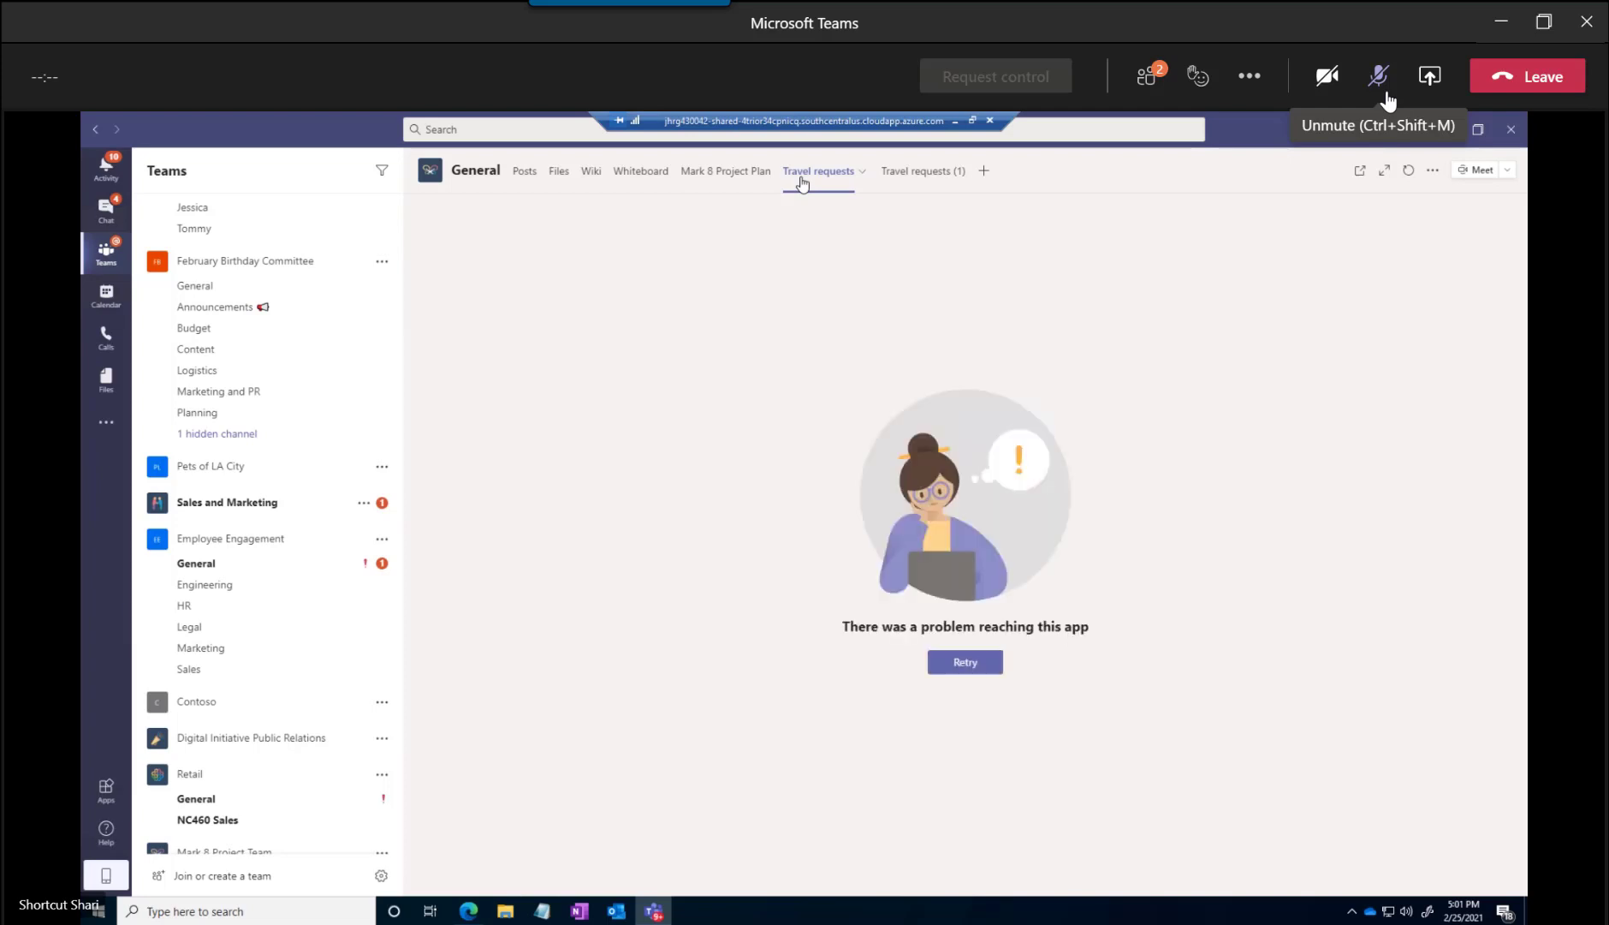
left_click(1388, 101)
left_click(1387, 101)
Add one more Lists tab to the General channel and save it
left_click(984, 171)
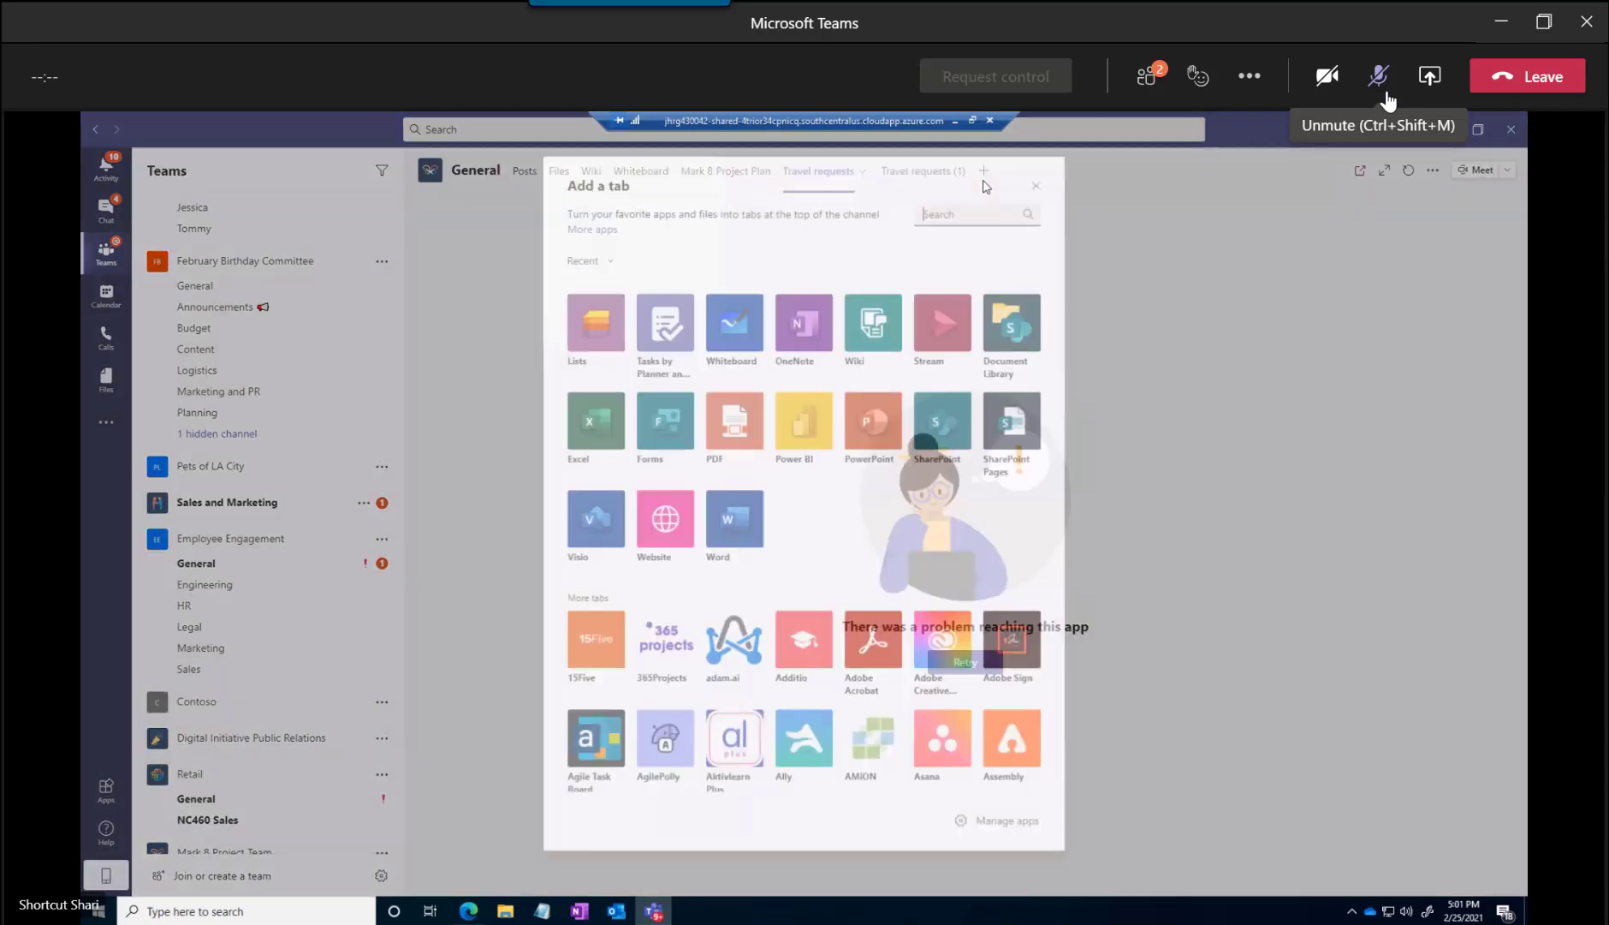
left_click(596, 324)
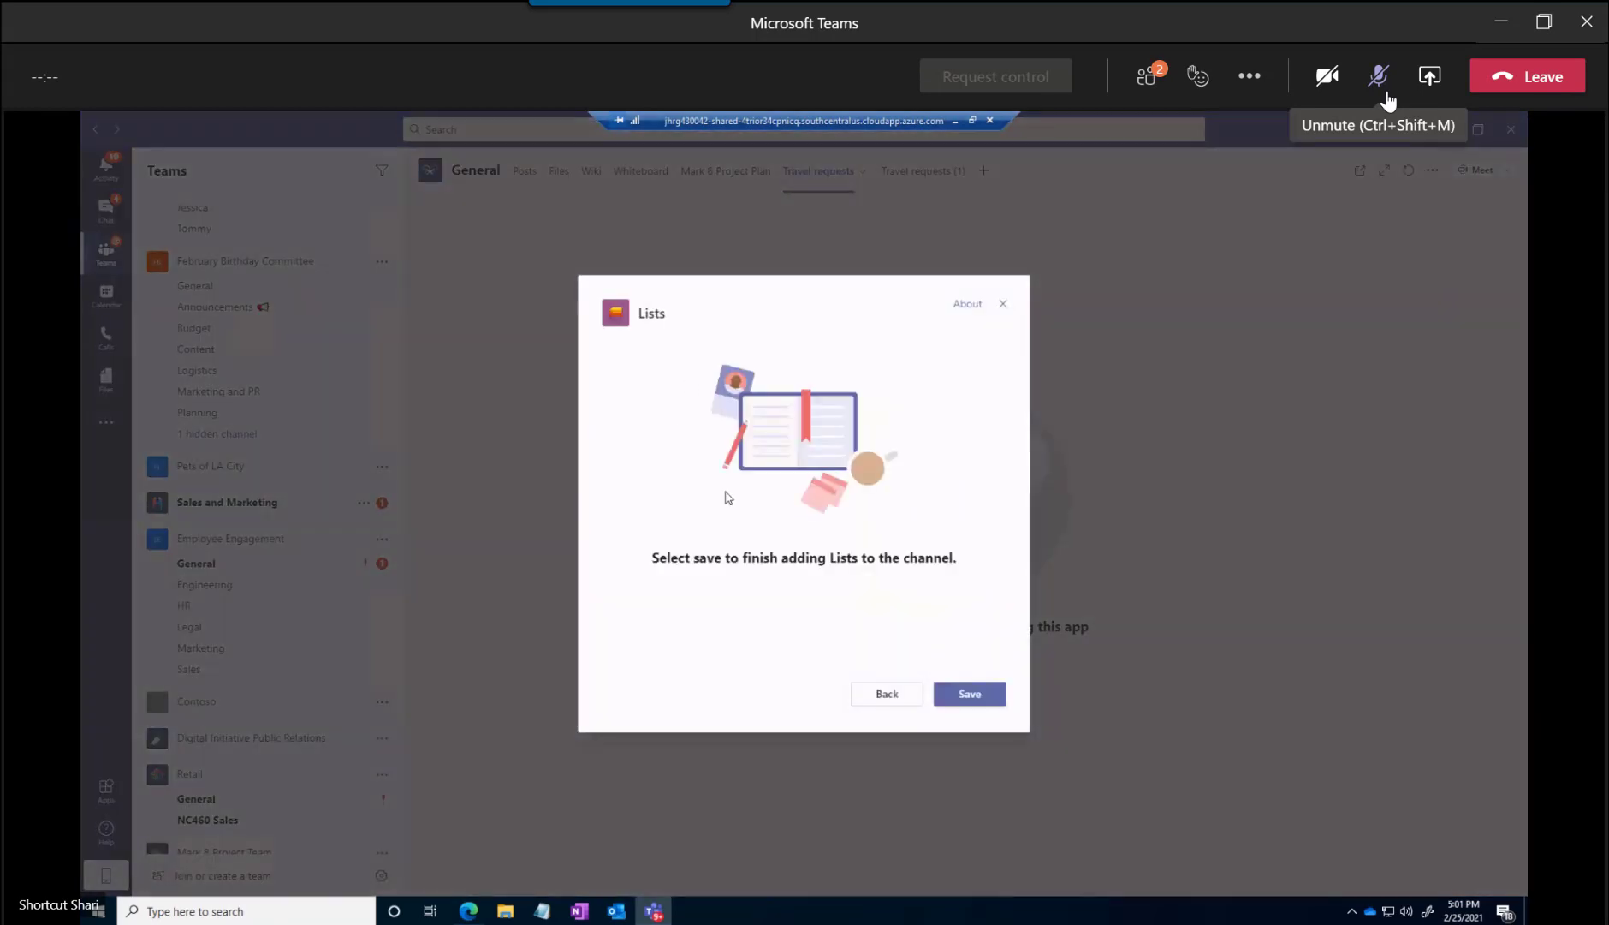
left_click(977, 698)
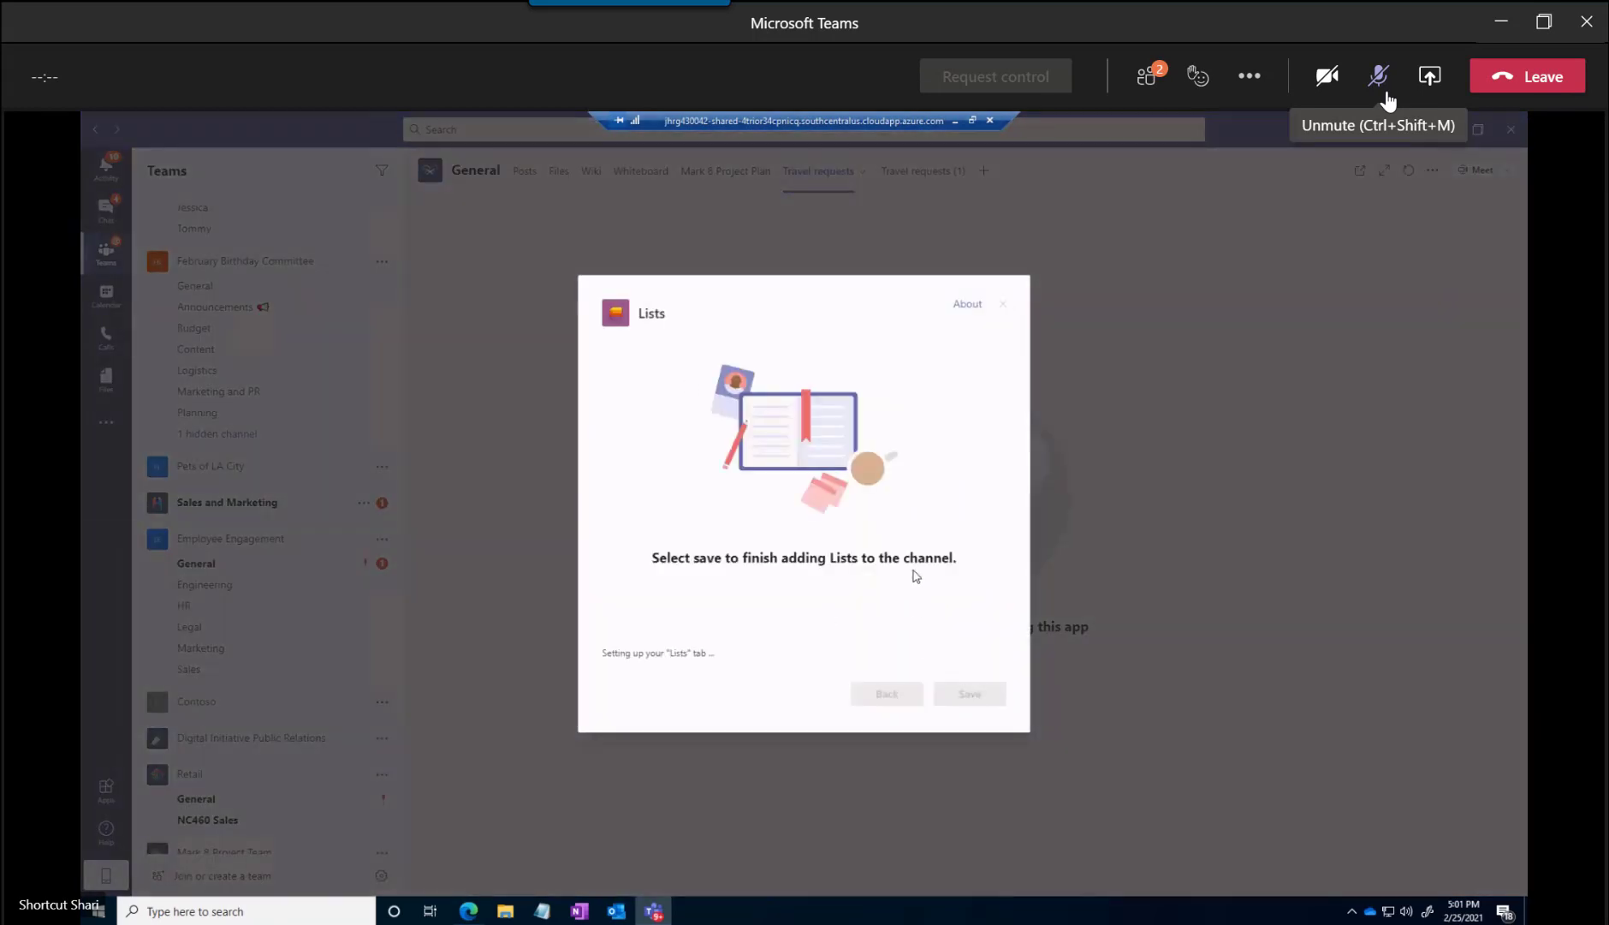